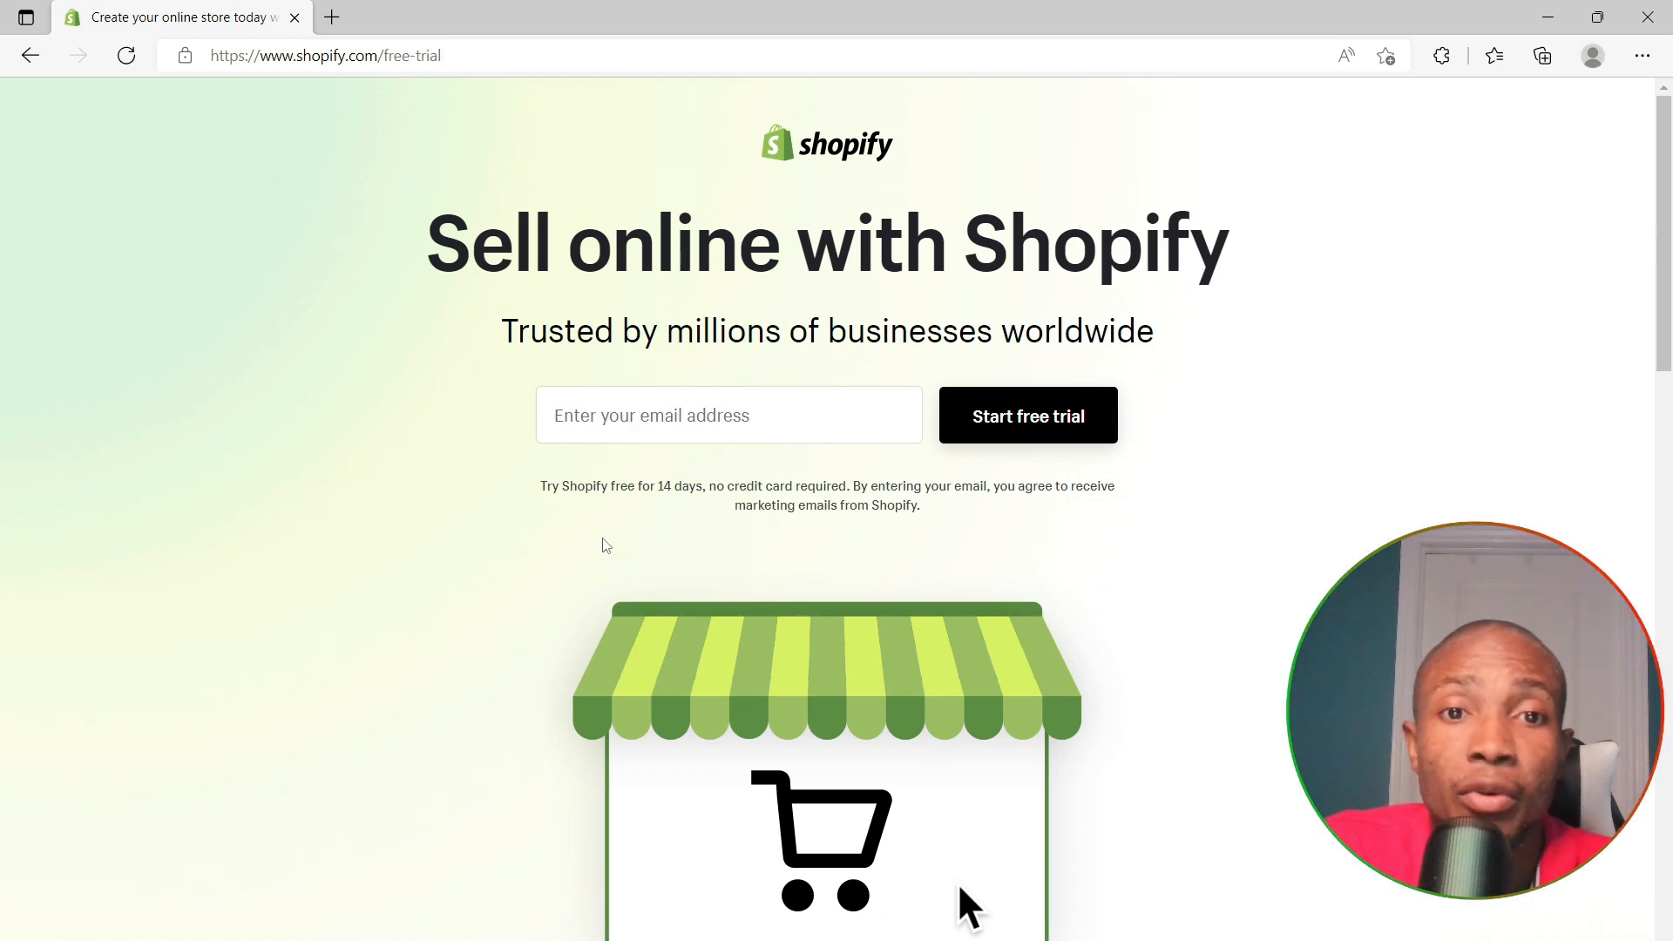
Enter the email address on the sign-up page and start the free trial
drag(541, 485, 832, 492)
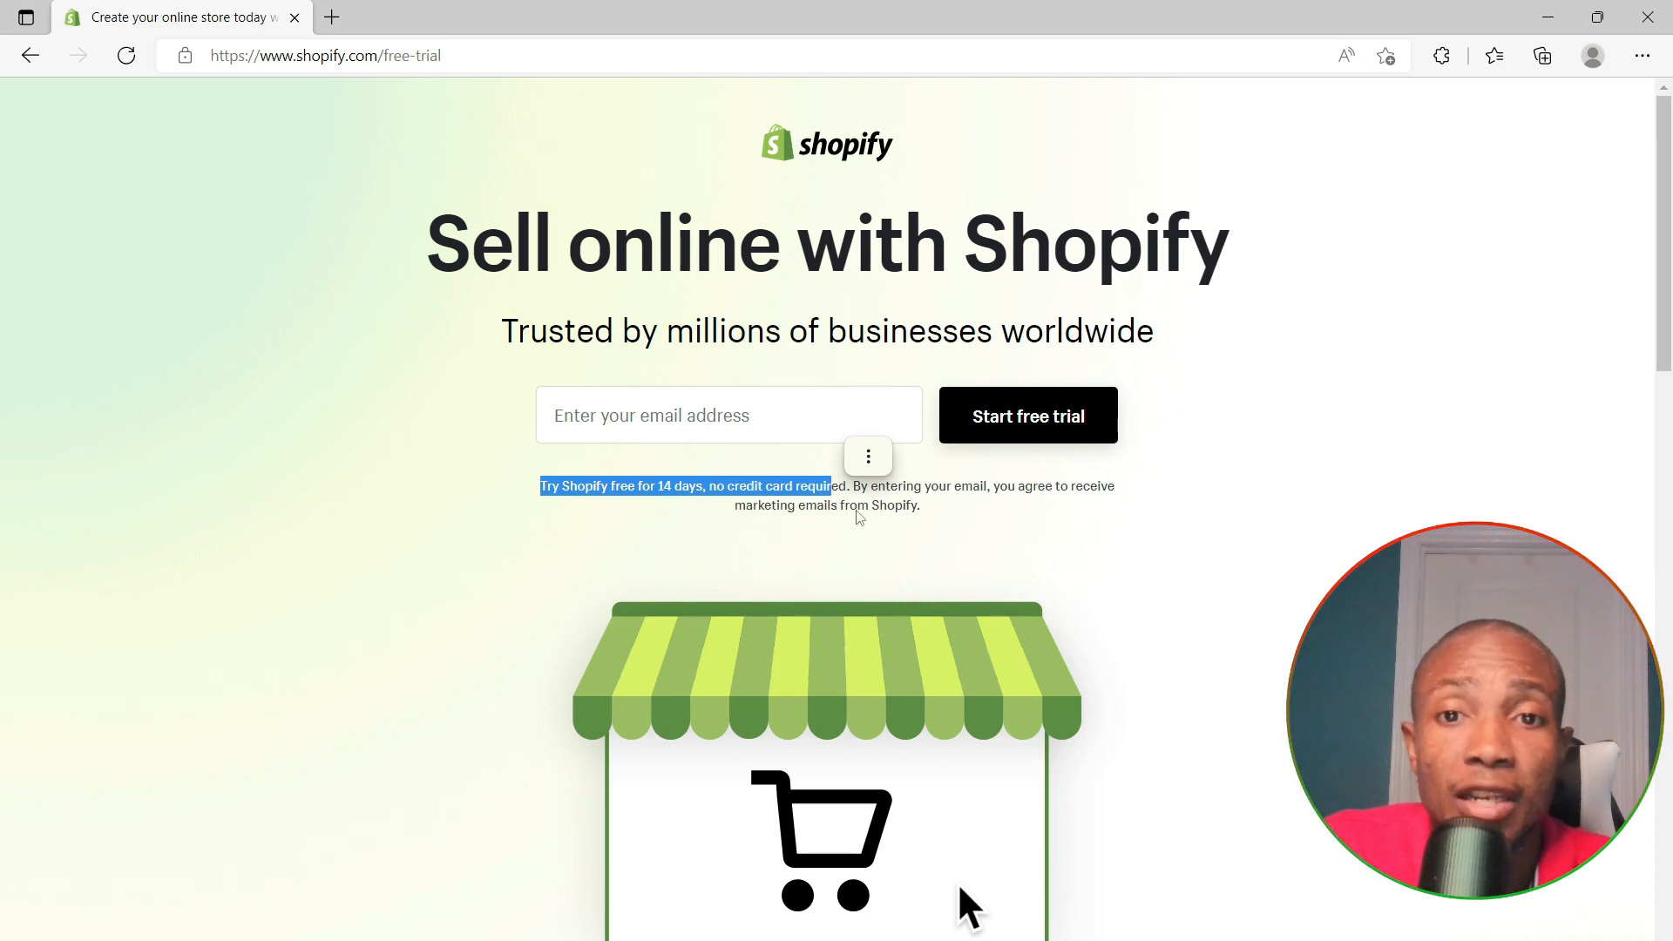
click(878, 509)
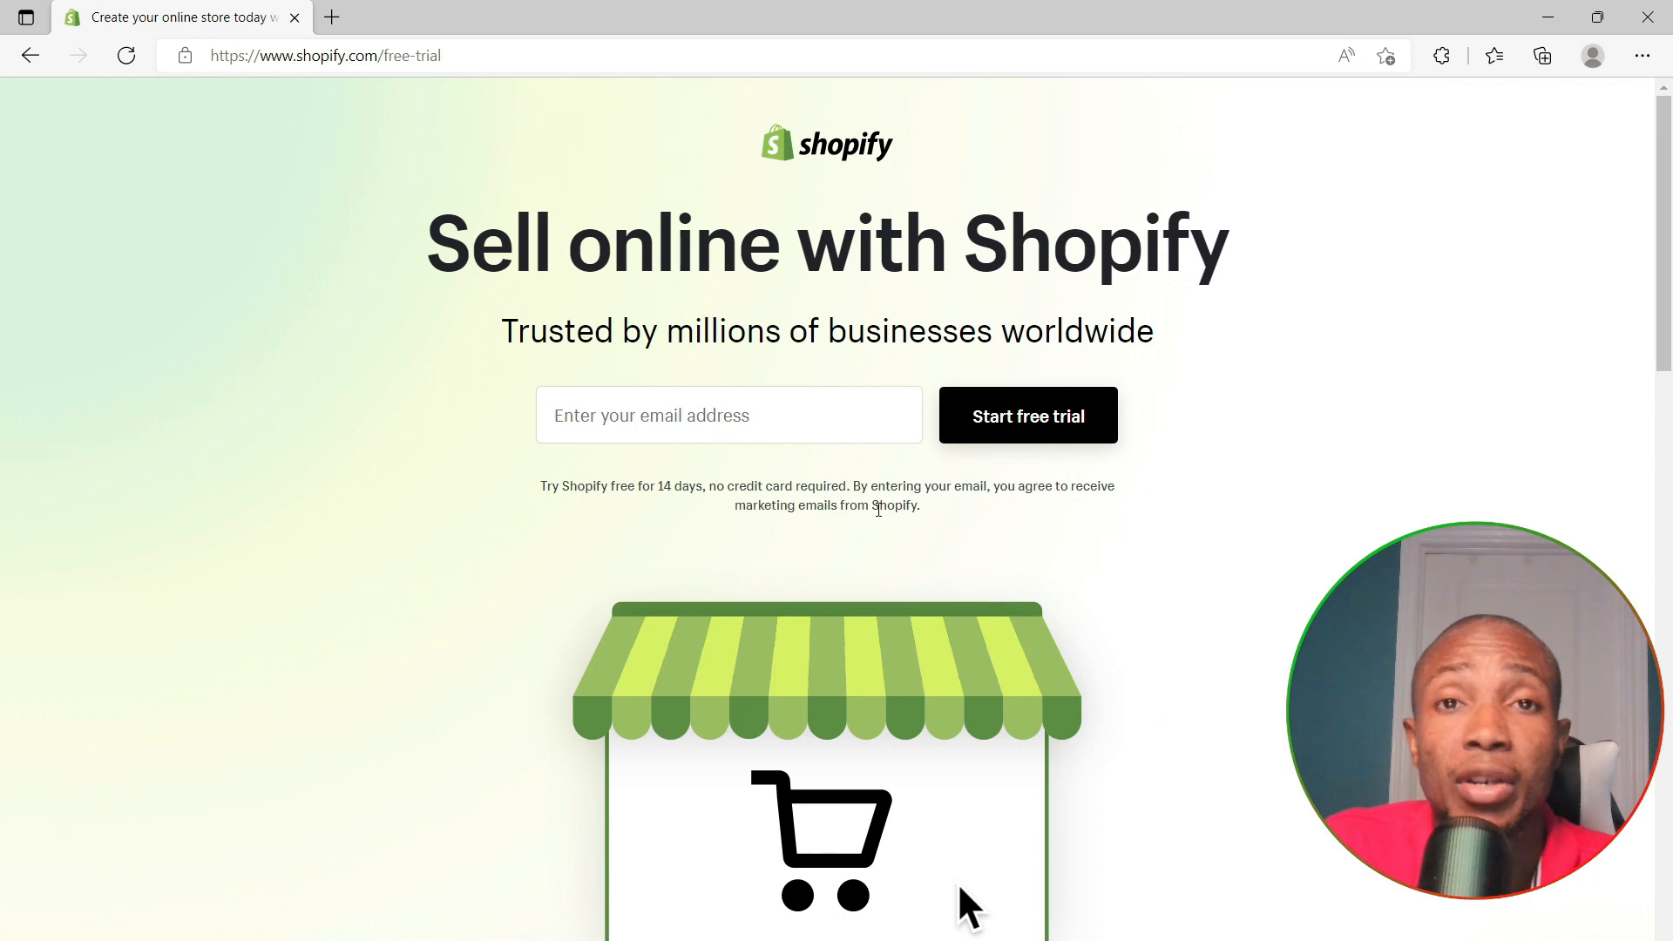
click(735, 407)
click(600, 449)
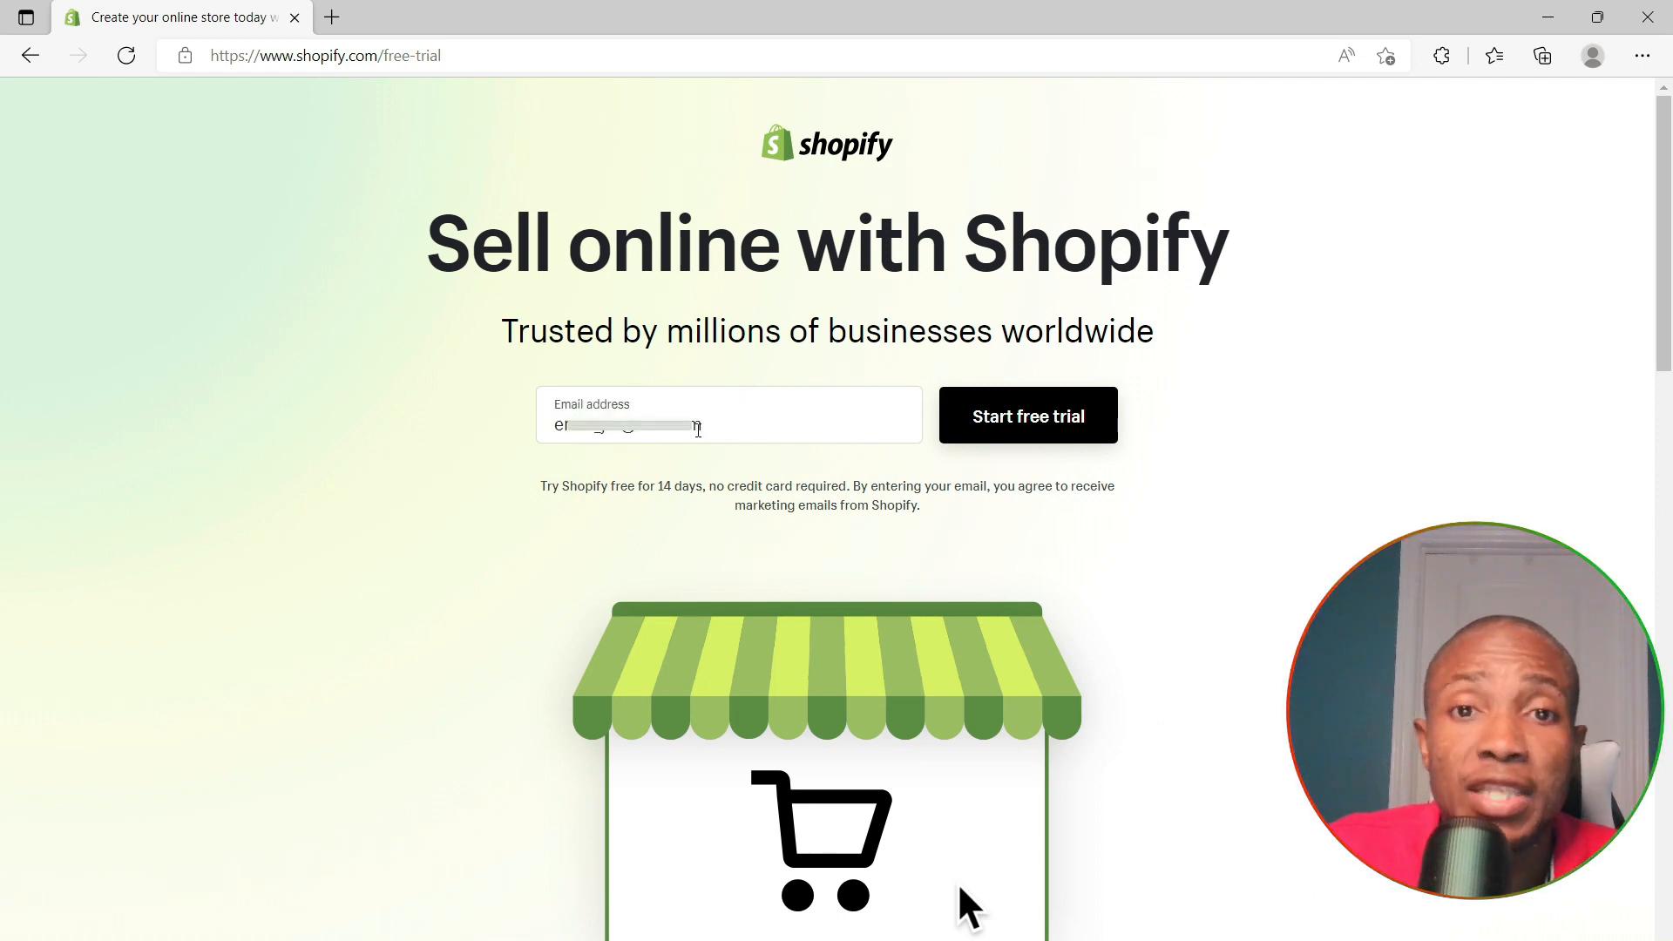
click(991, 423)
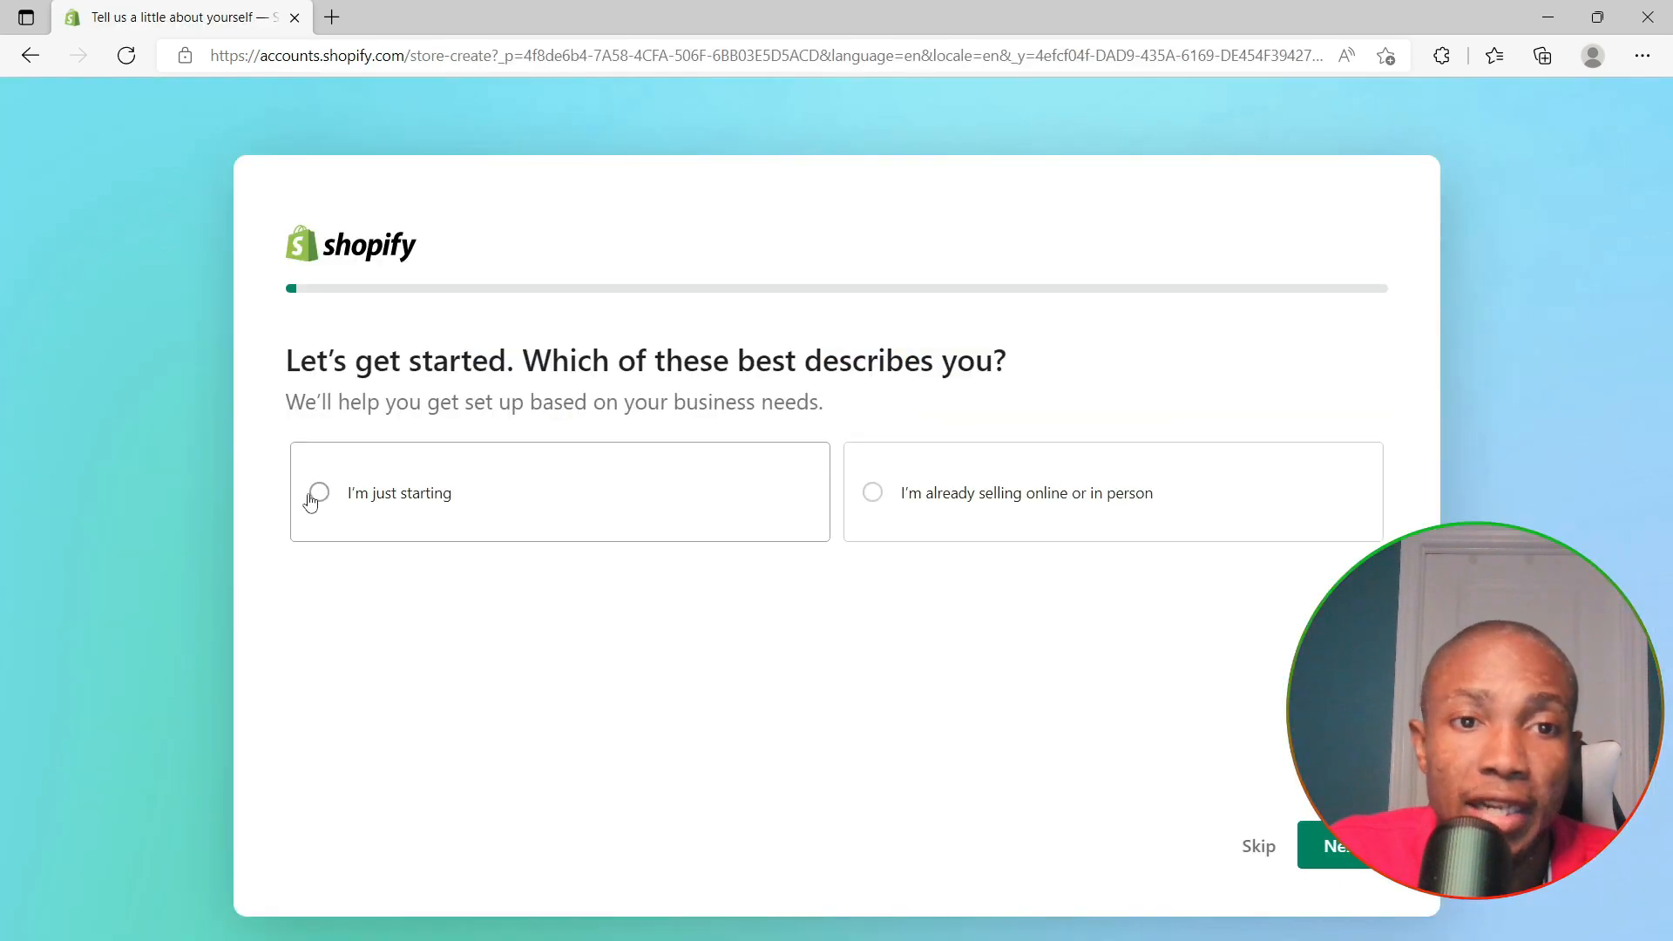
Answer the setup questions with "I'm just starting" and an online store, and skip the dropshipping question
click(315, 494)
click(1317, 847)
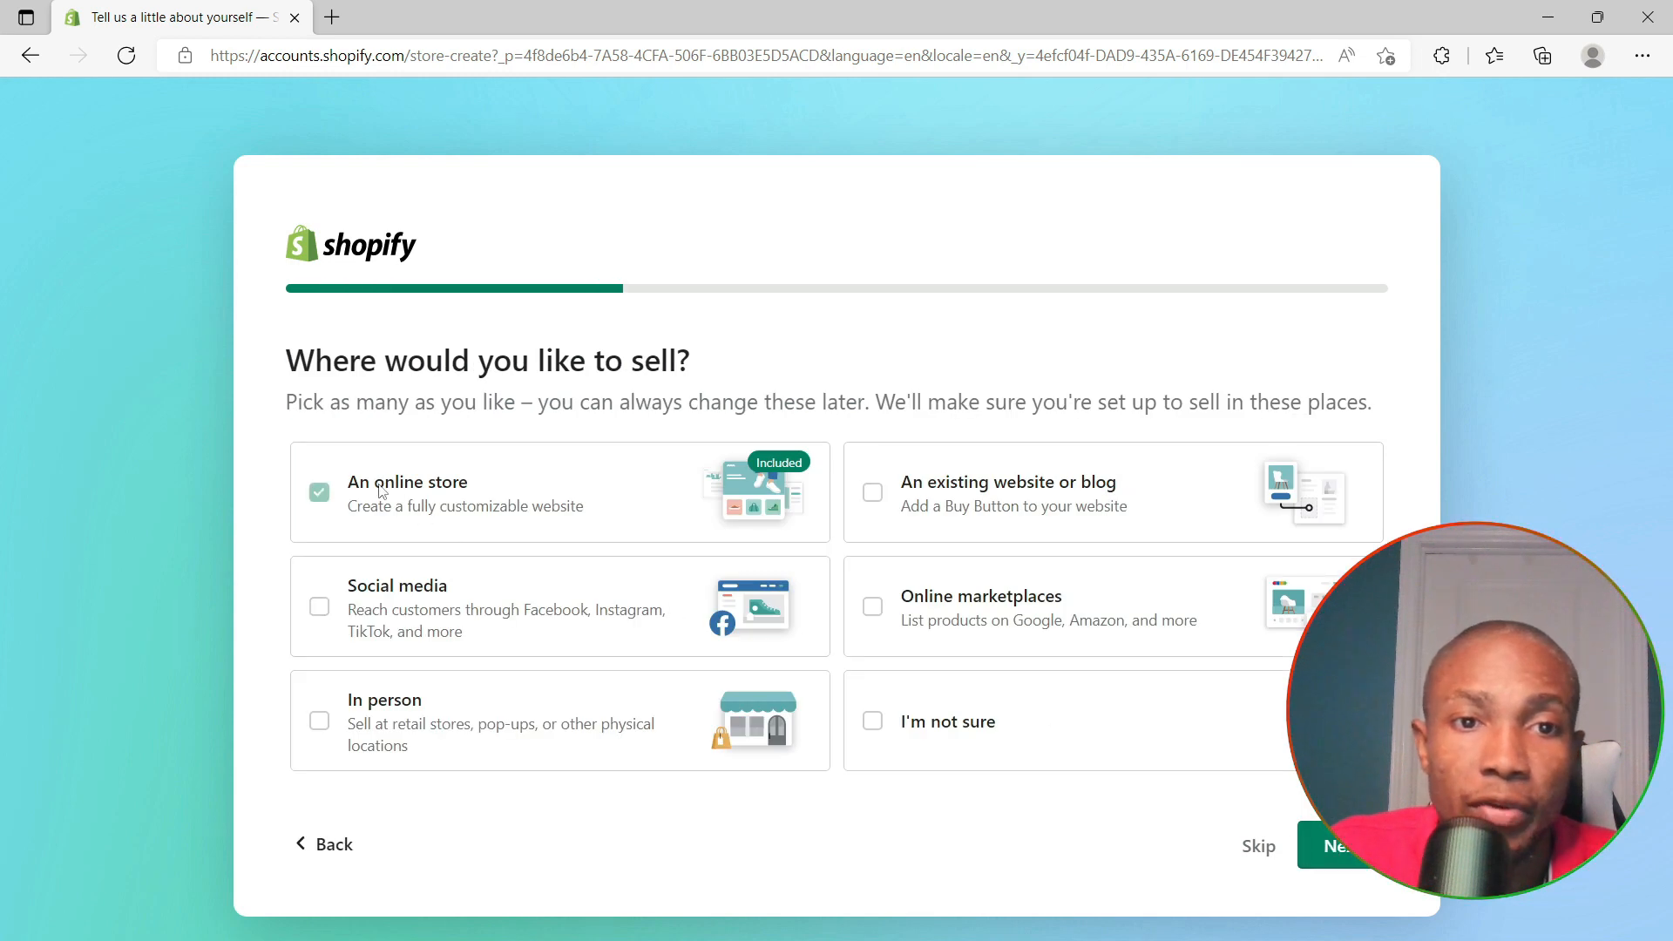
click(1306, 845)
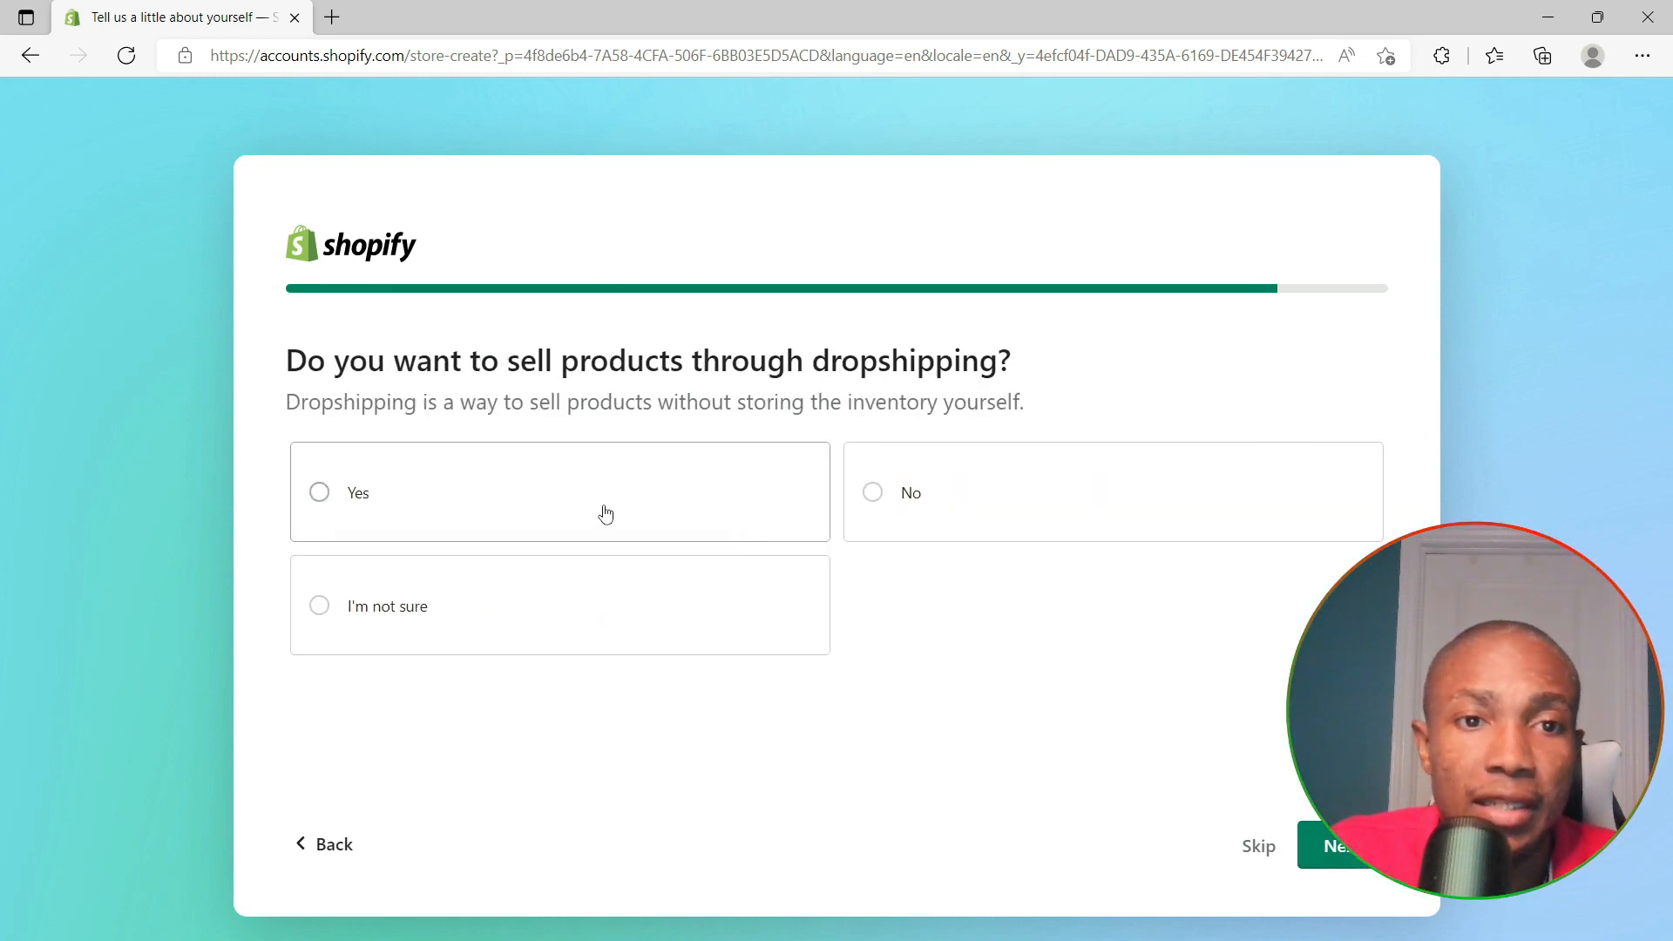
click(1256, 849)
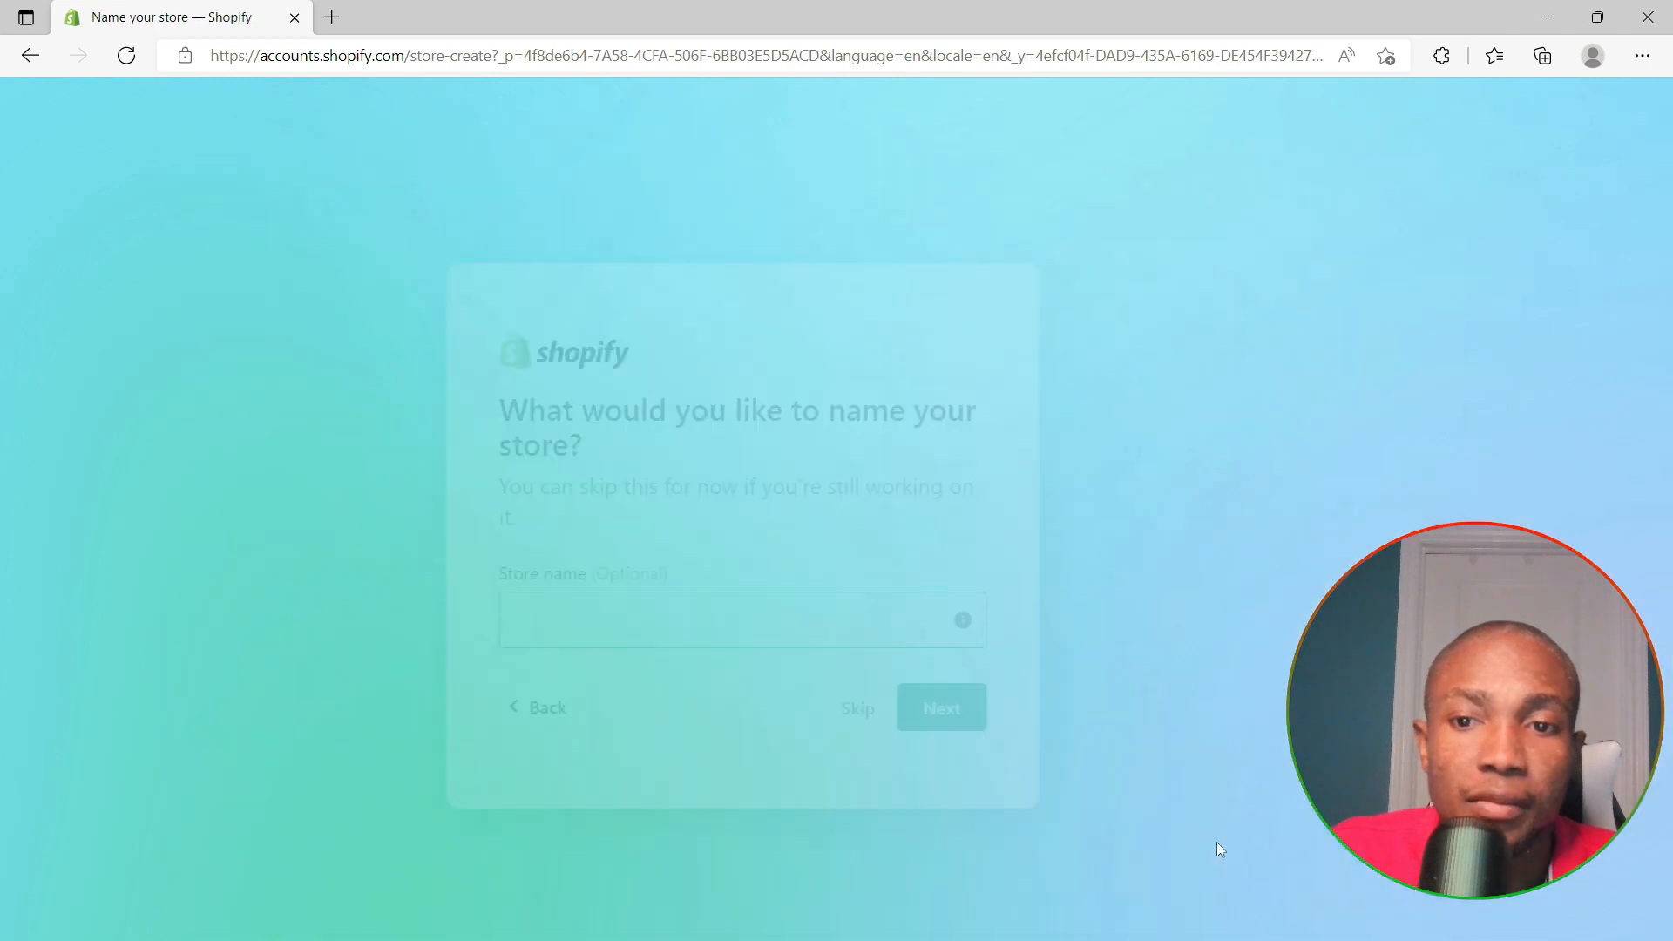
Name the store EmarsClothing and continue to the business location
click(820, 627)
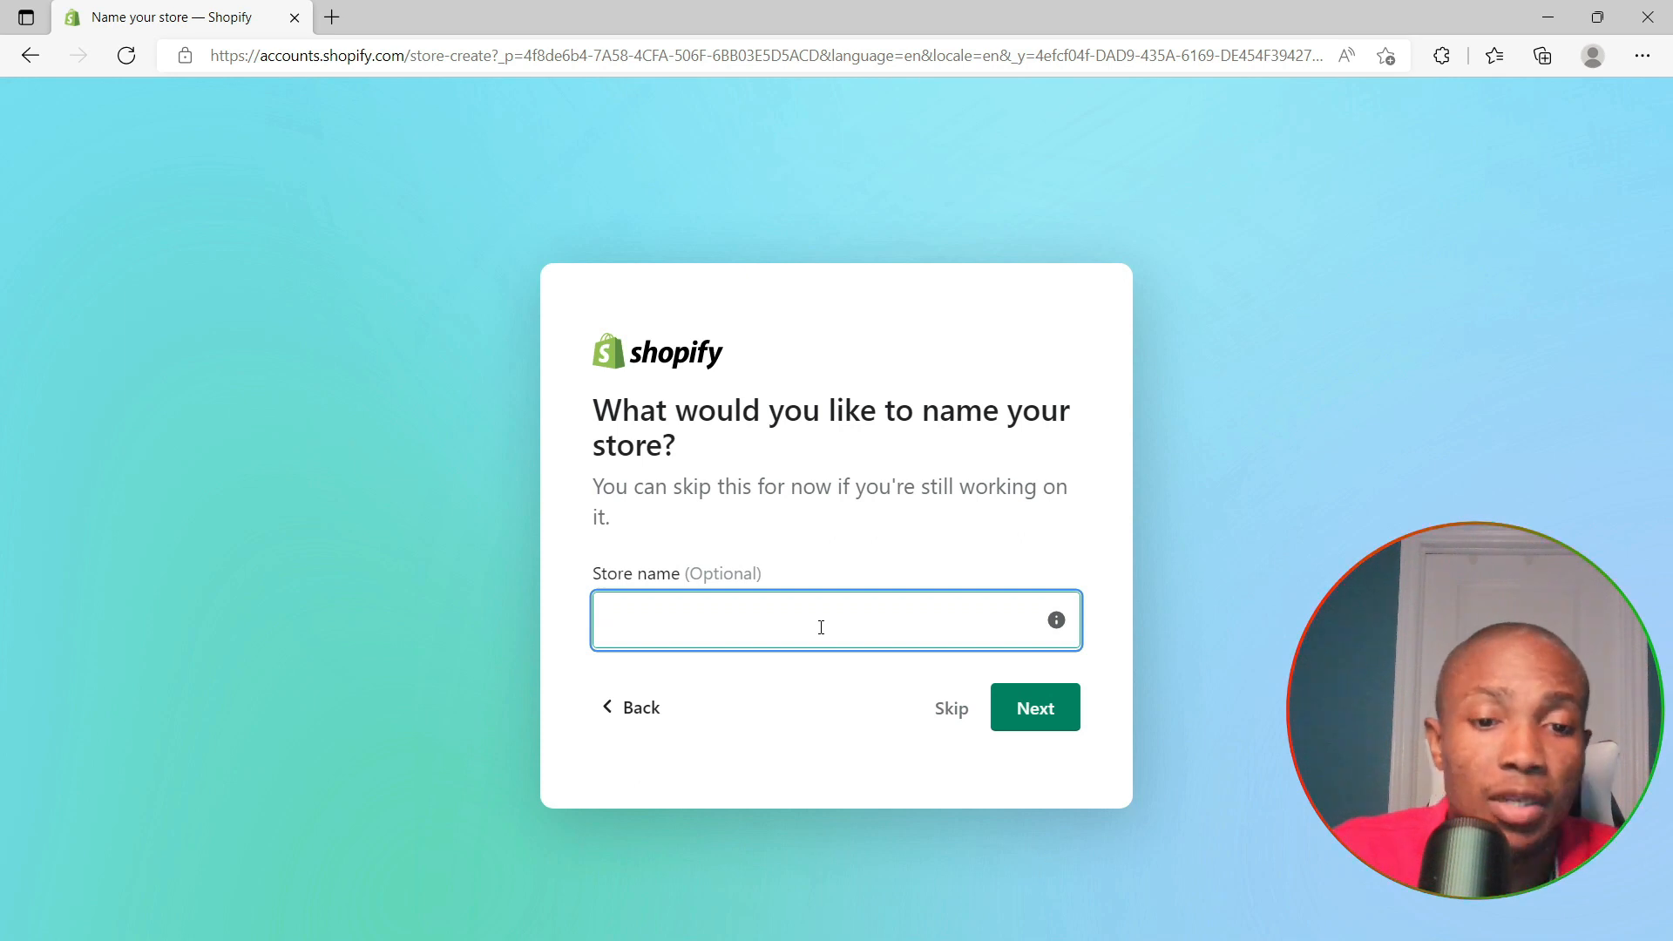
text(Emars)
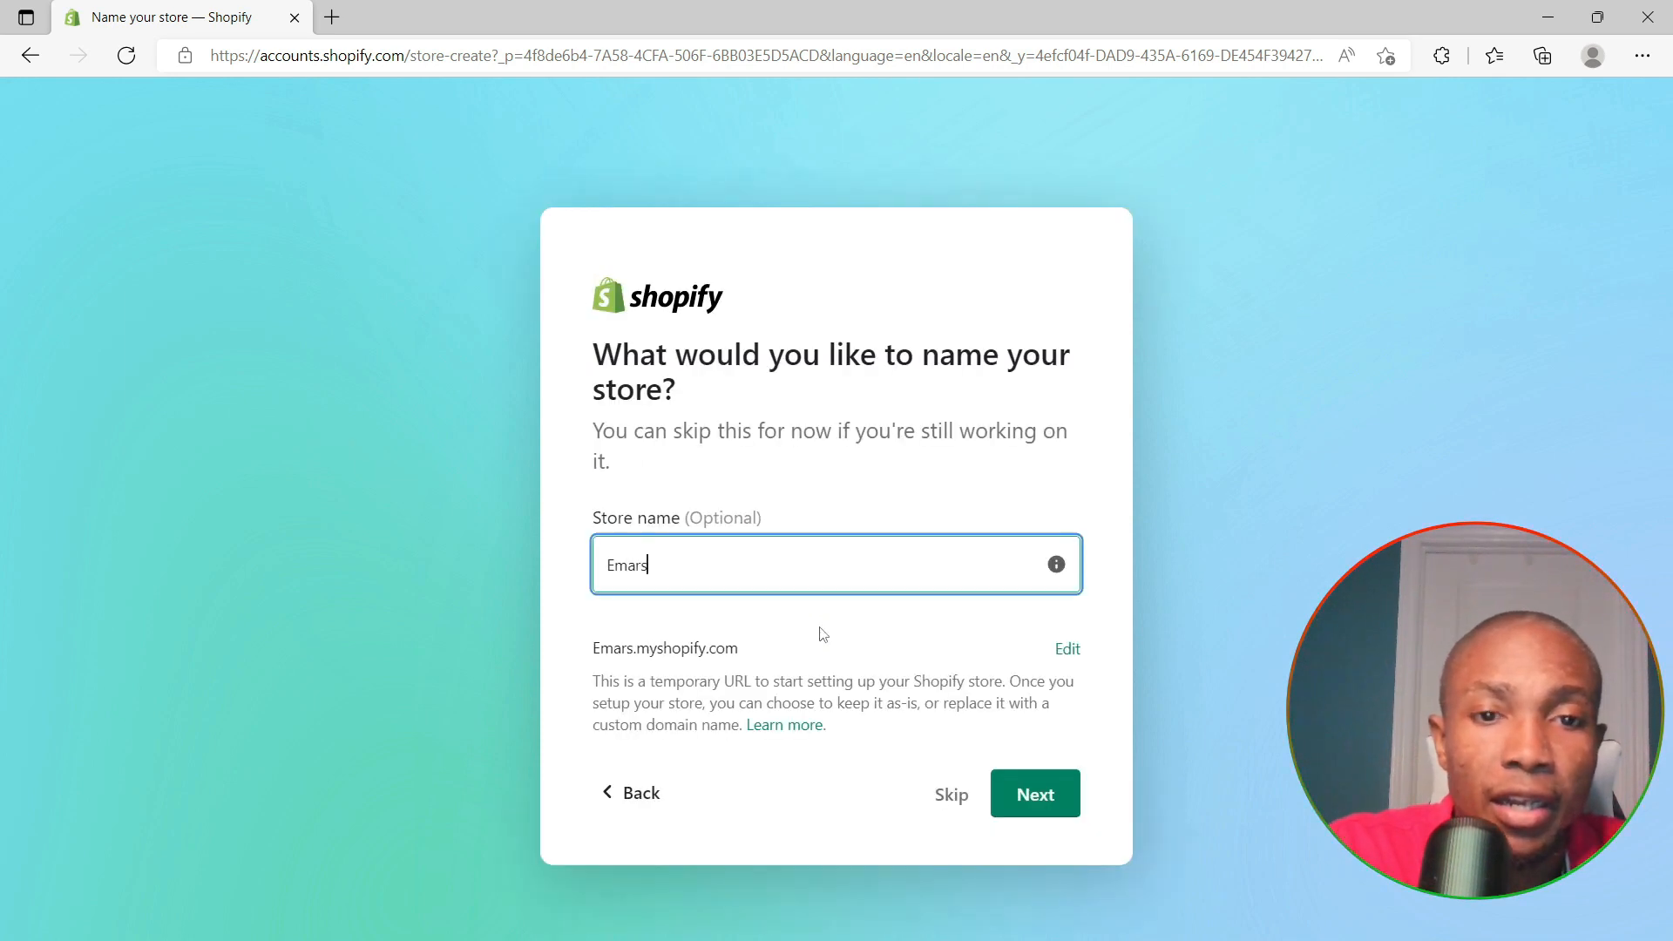
text(C)
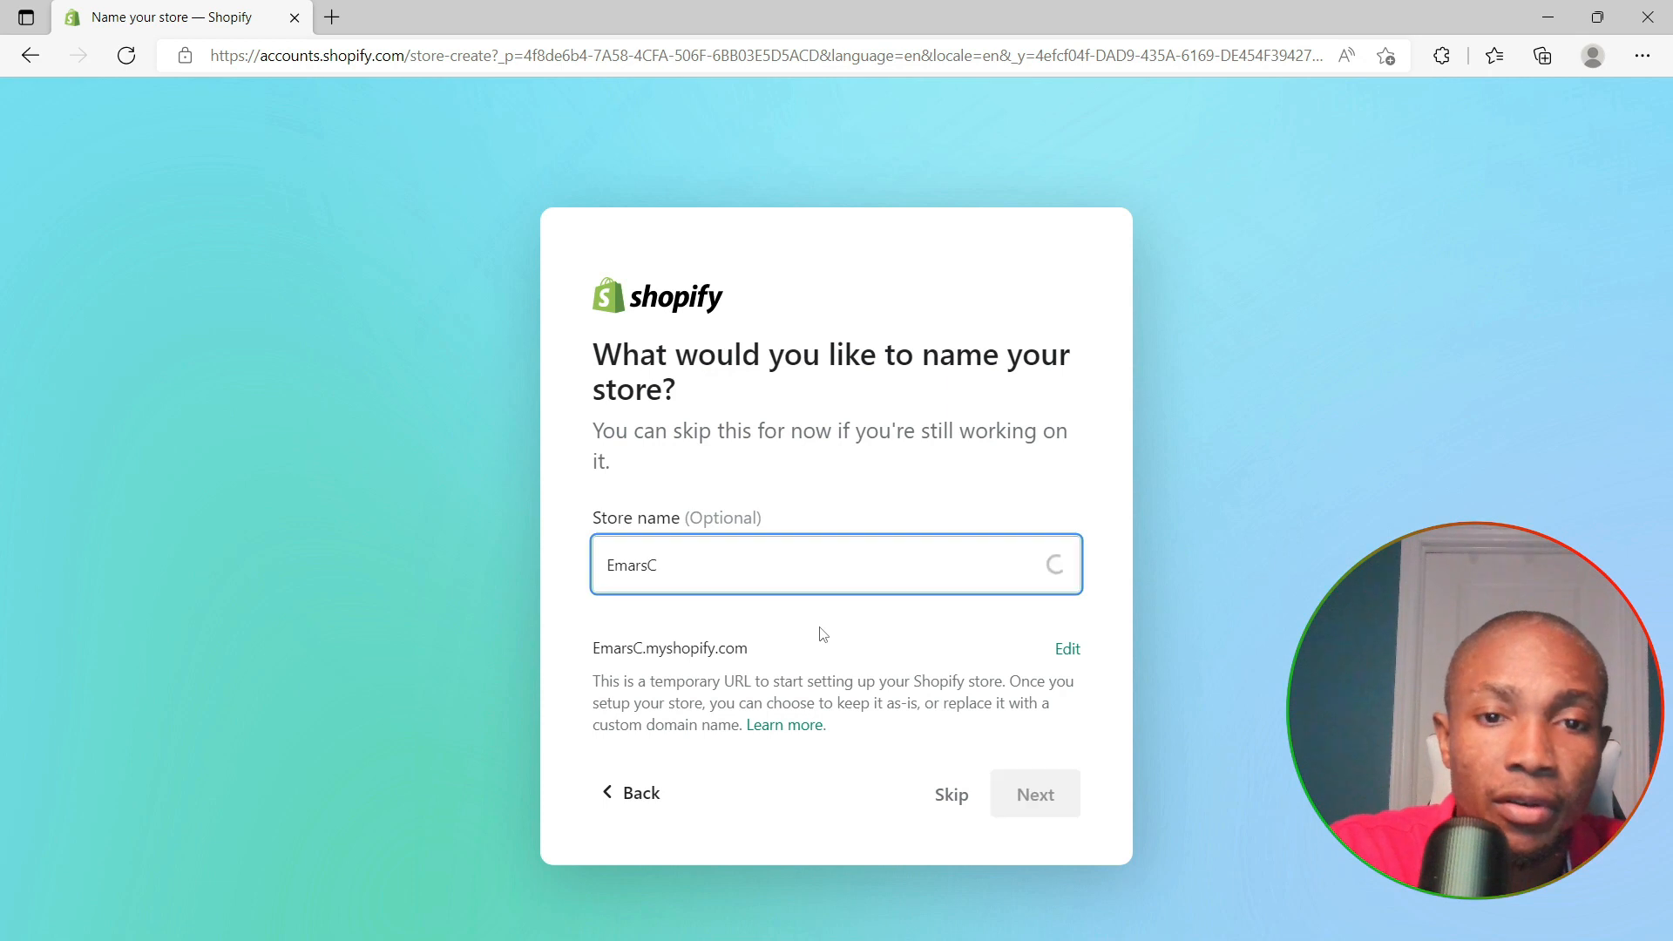
text(lothi)
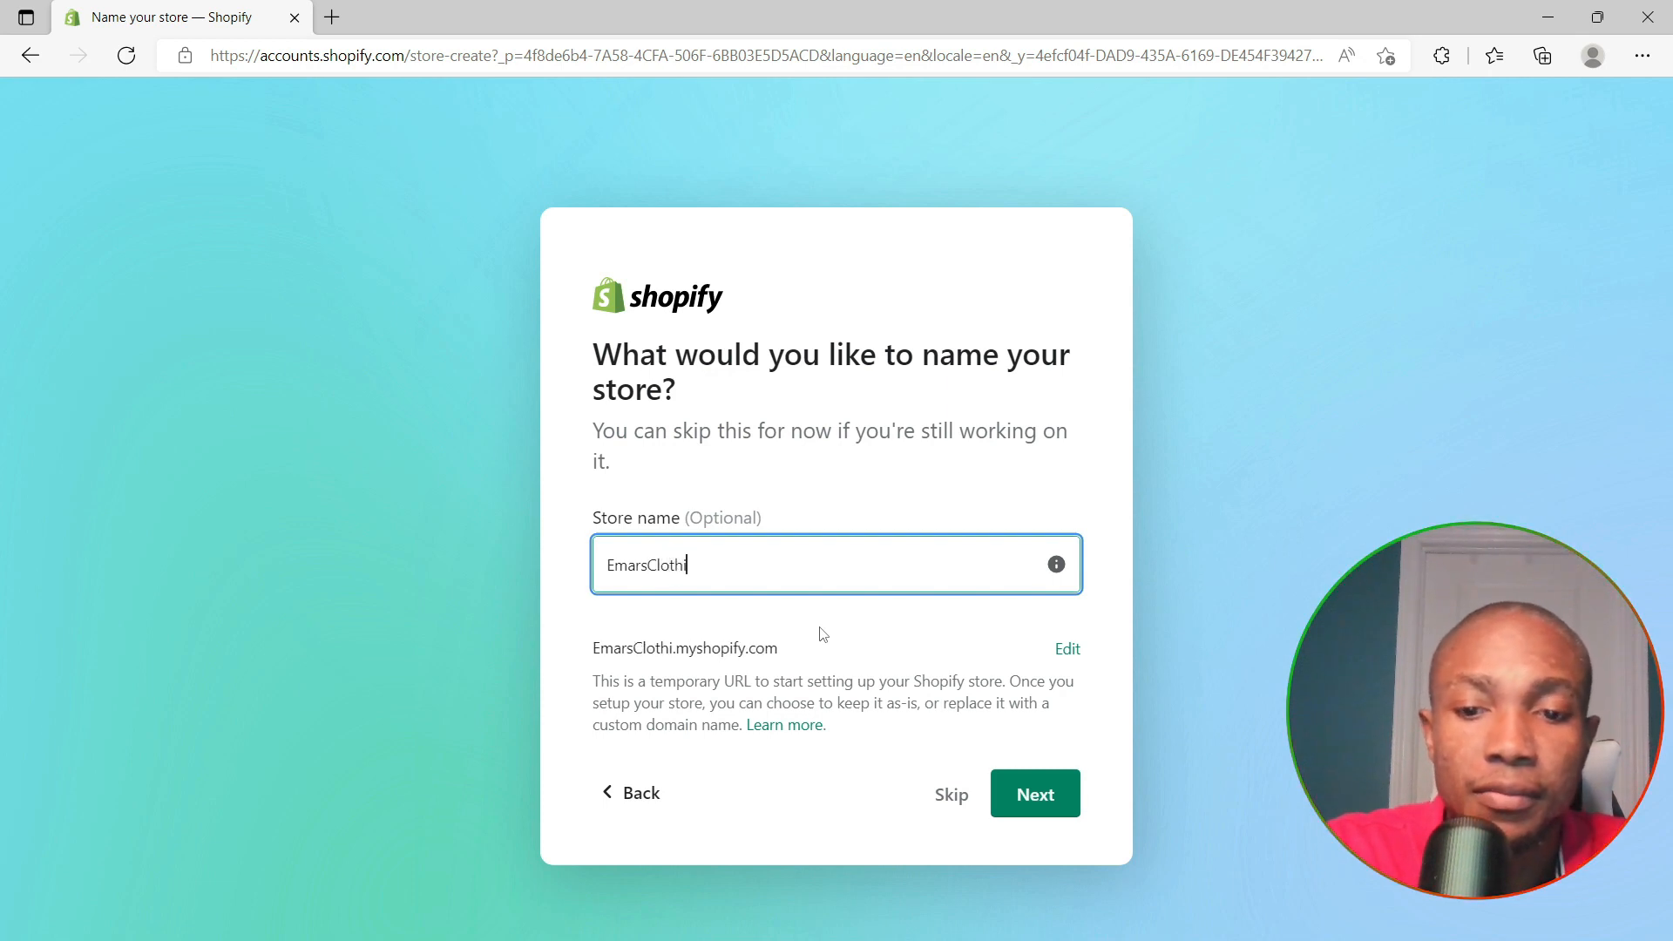
text(ng)
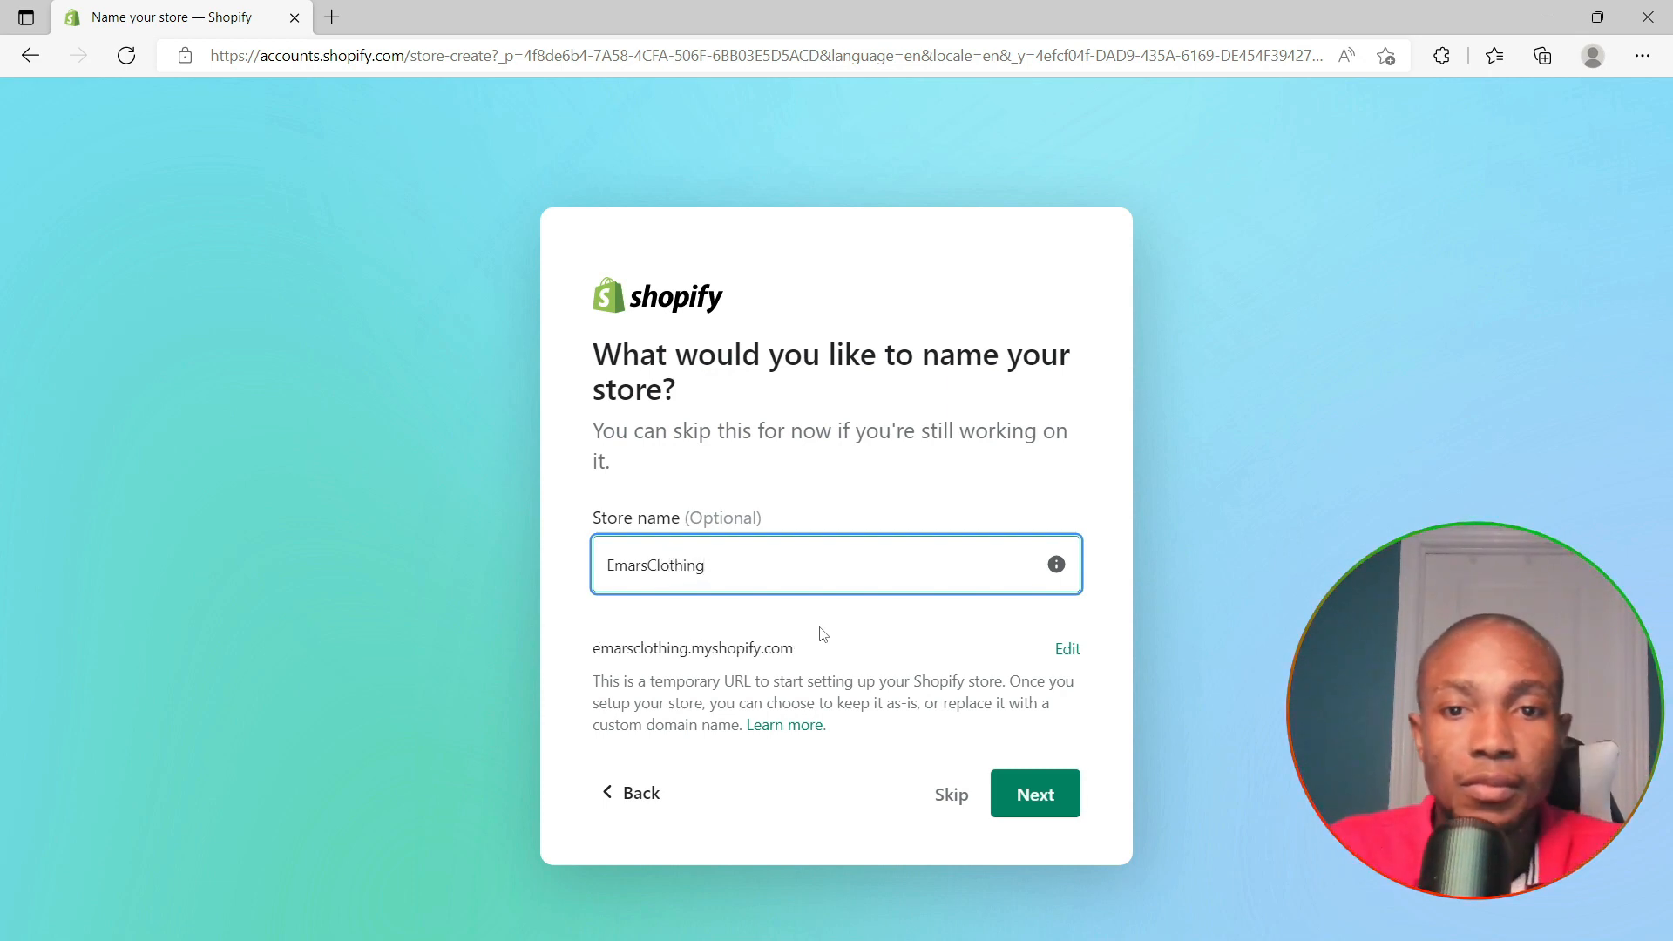
click(1033, 800)
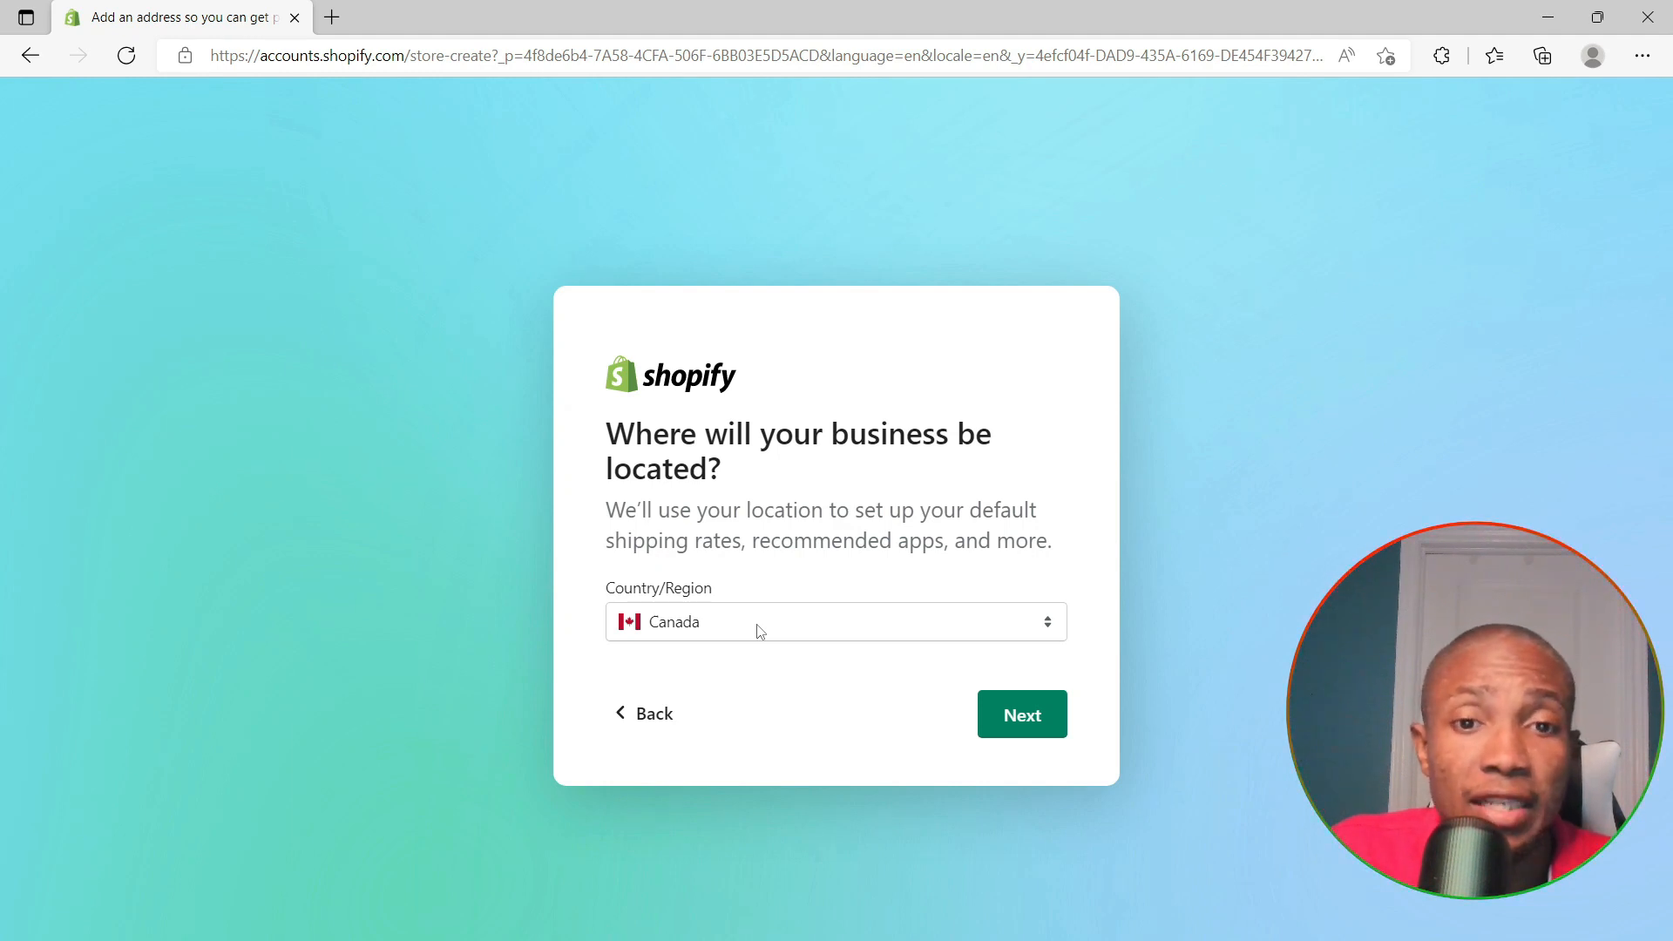
Accept Canada as the business location and create the Shopify account with the email address and account password
click(1013, 720)
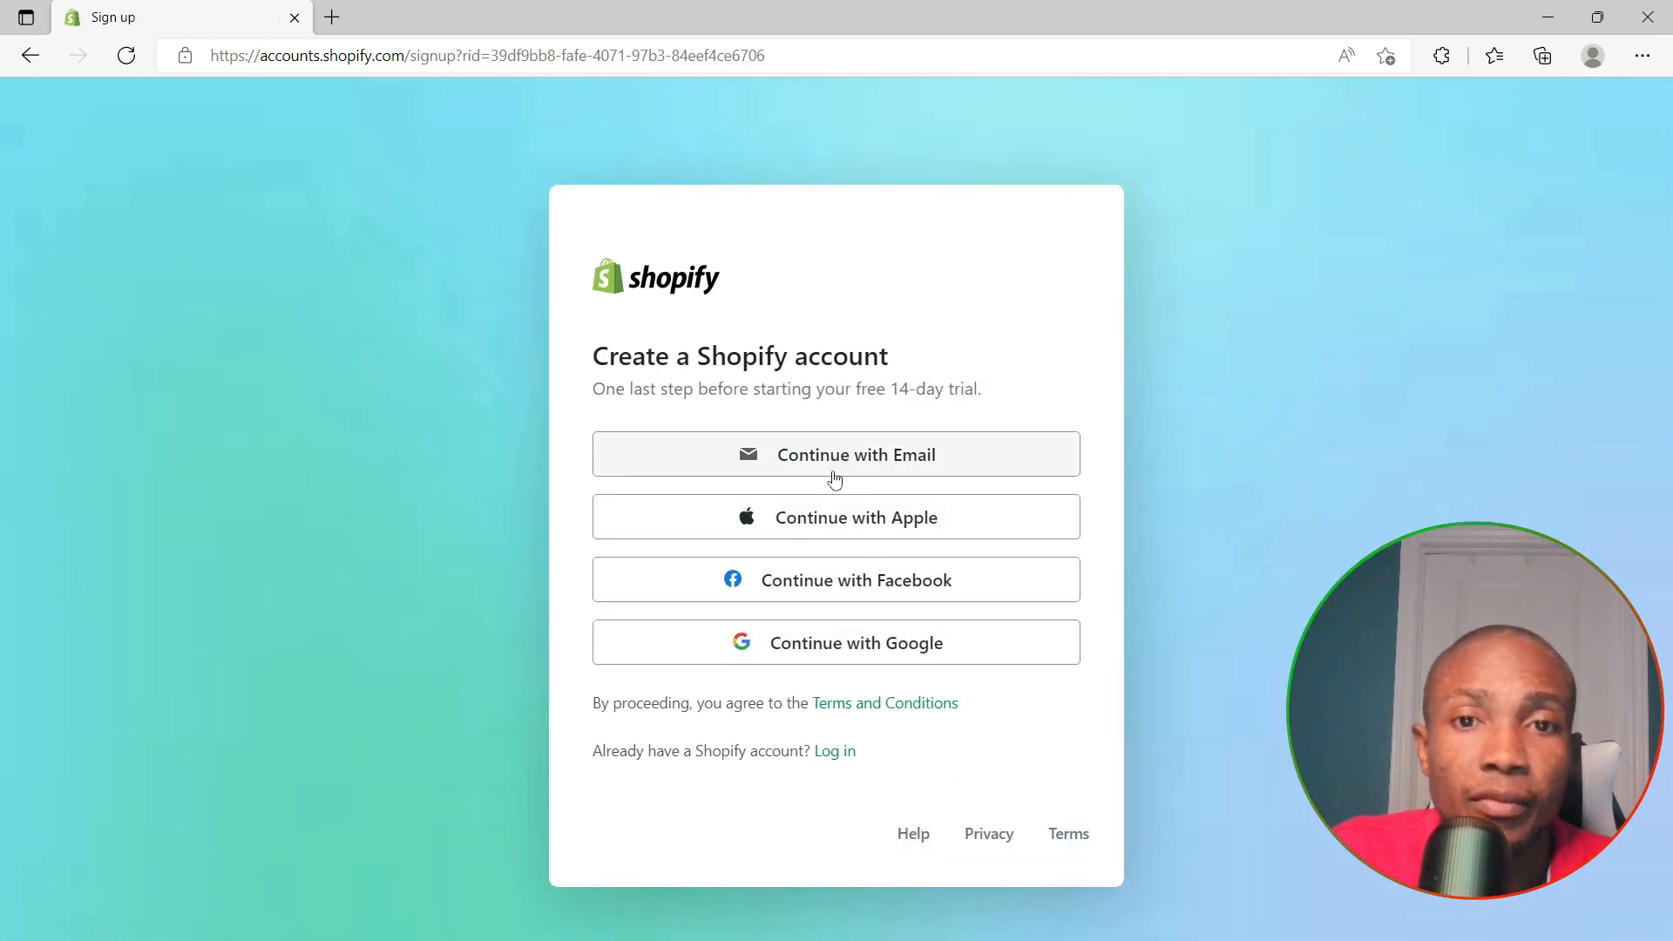
click(814, 460)
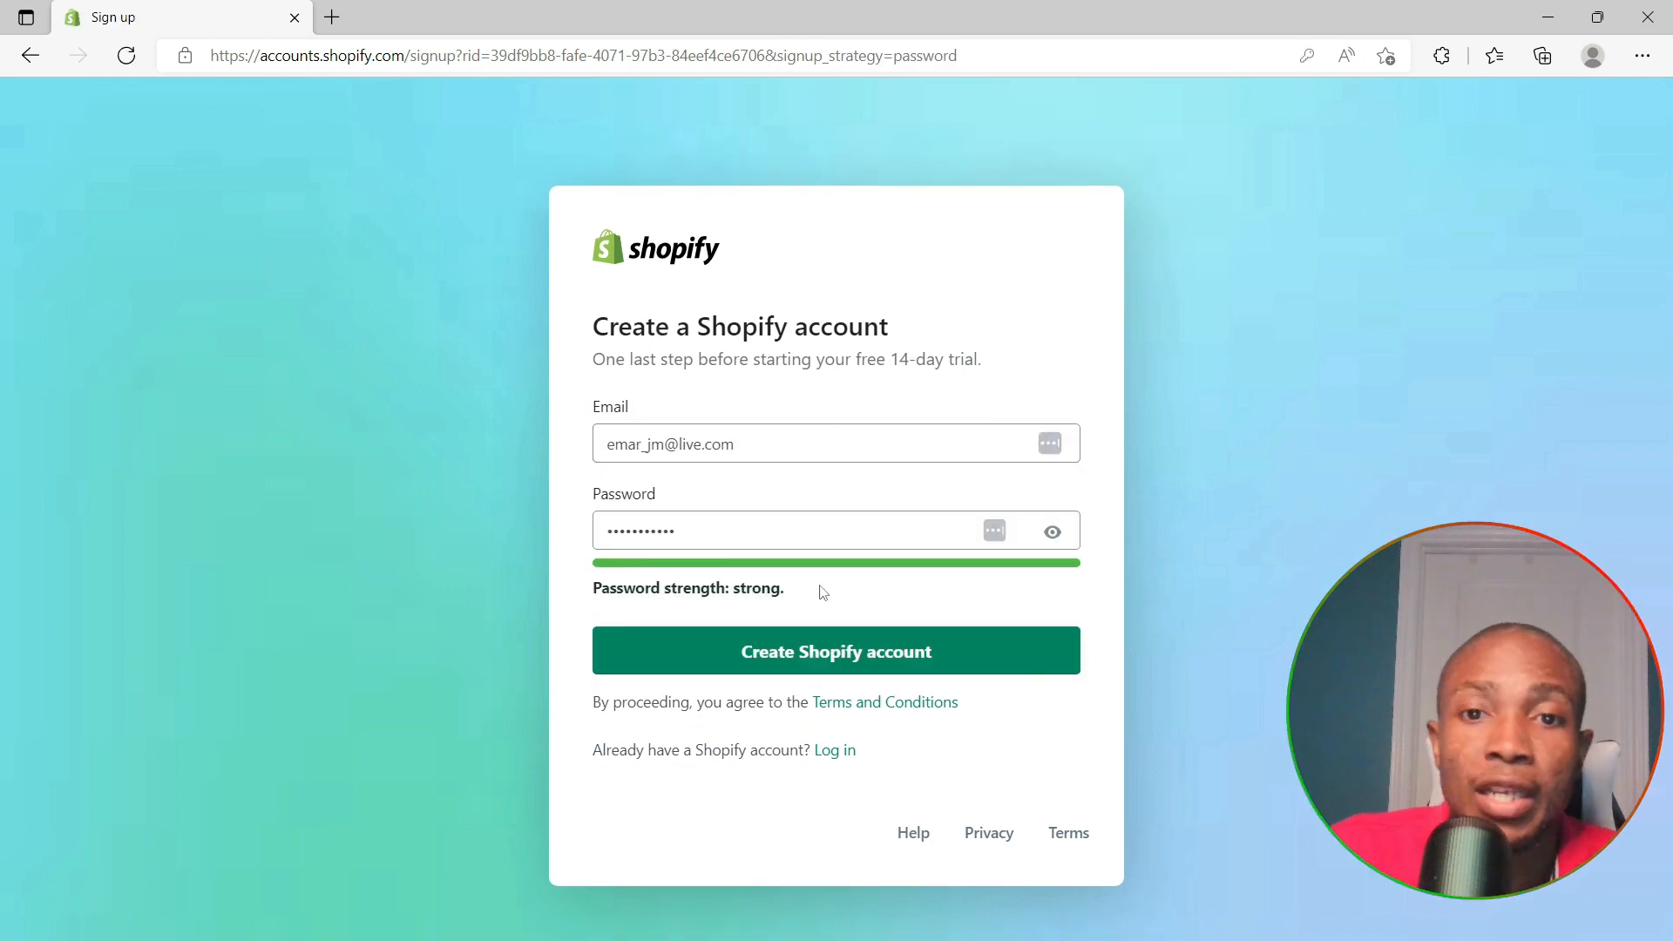
click(775, 664)
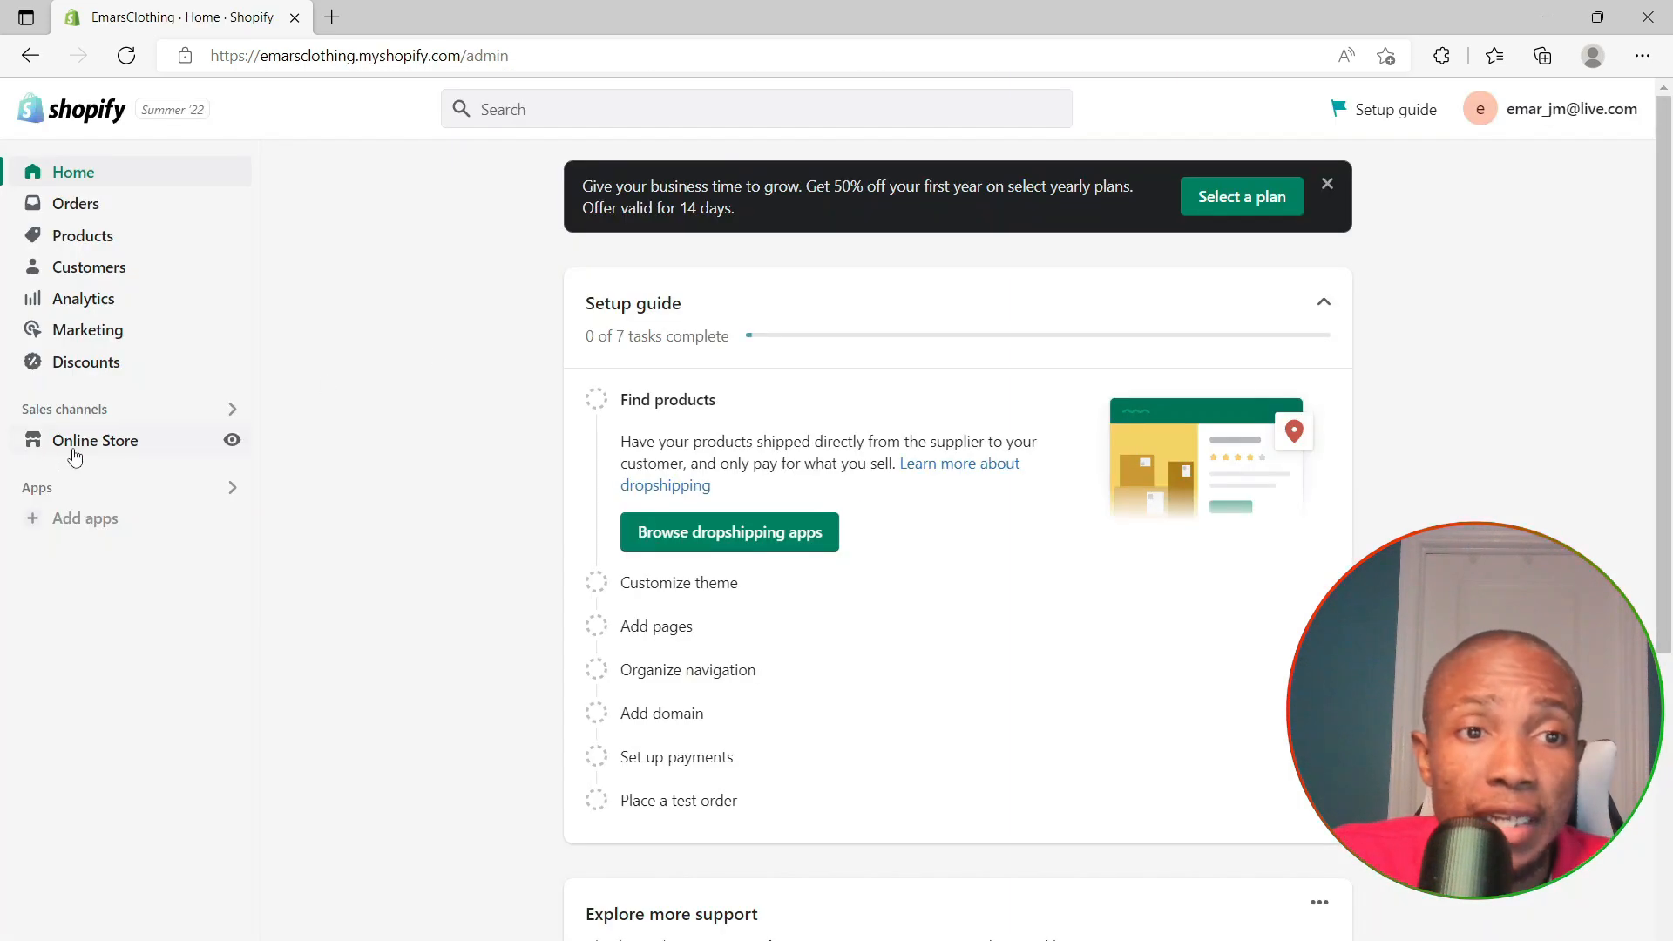
Open the online store's themes and look through the current theme, the theme library and the popular free themes
click(74, 446)
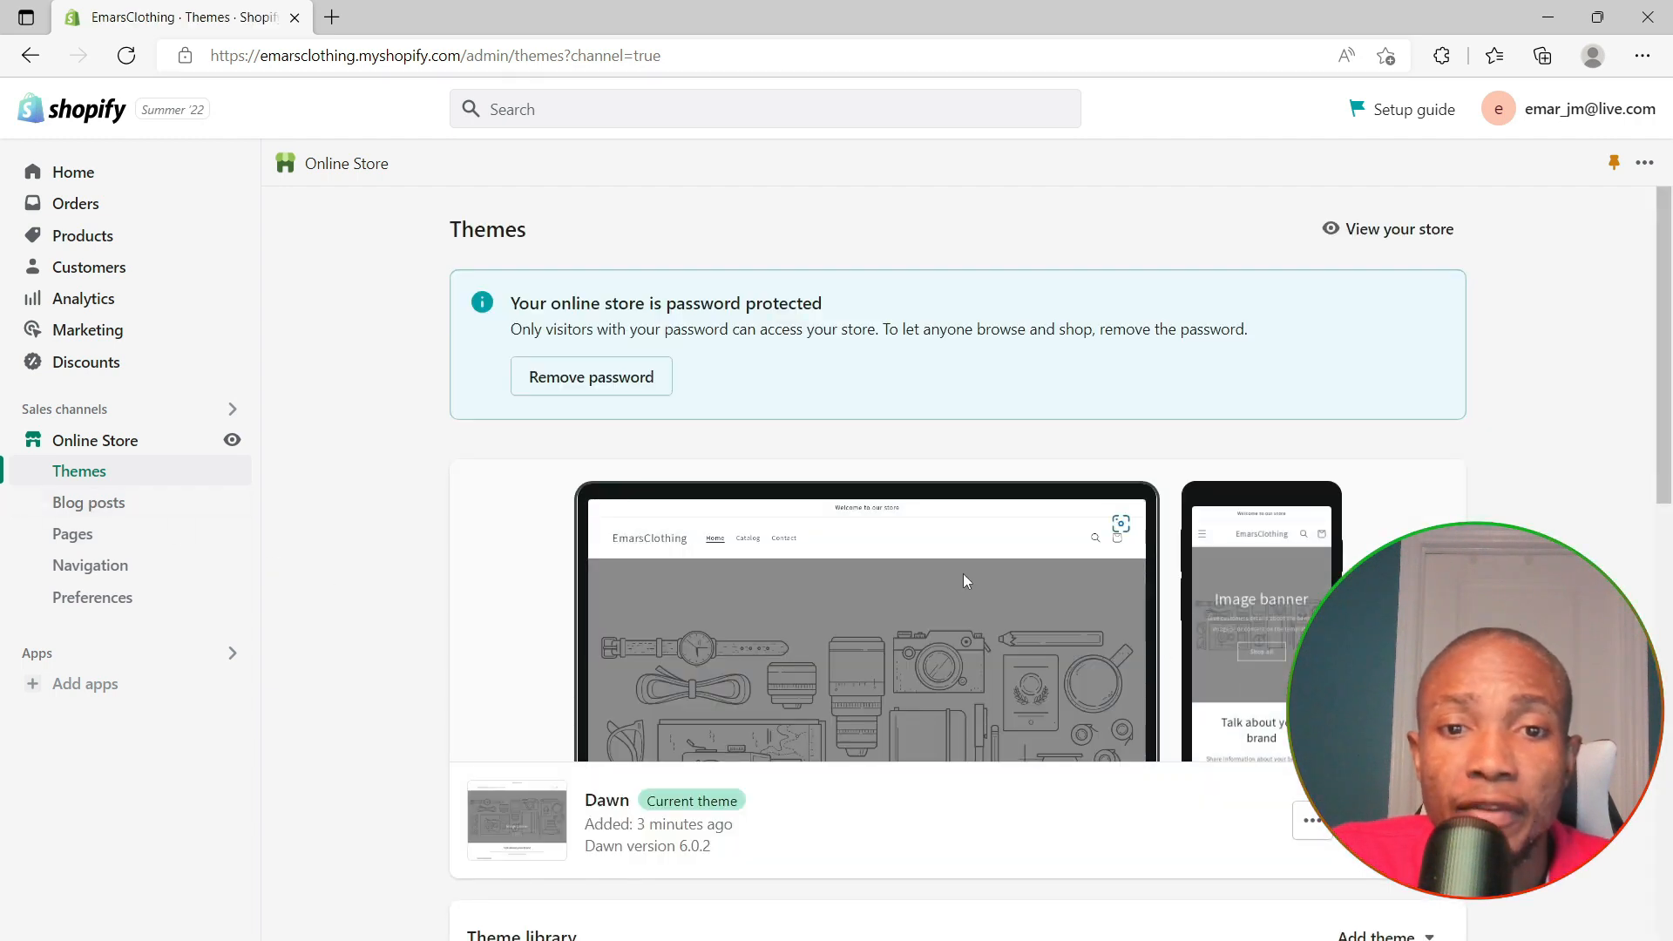
scroll(964, 575, down, 2)
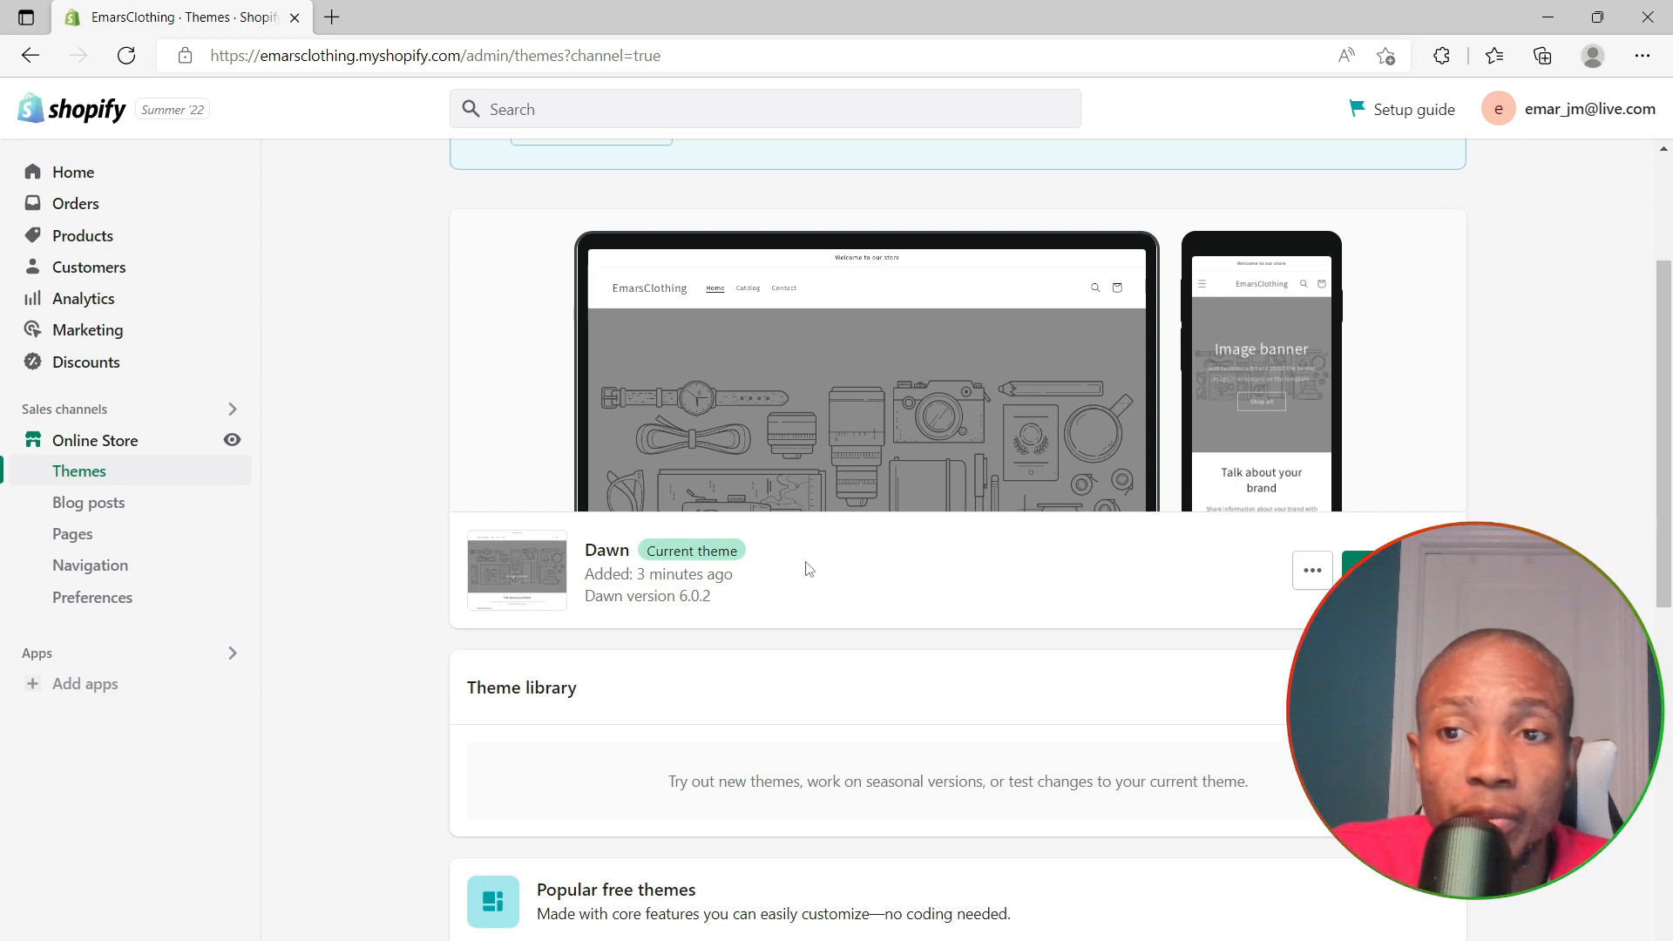
scroll(797, 569, down, 3)
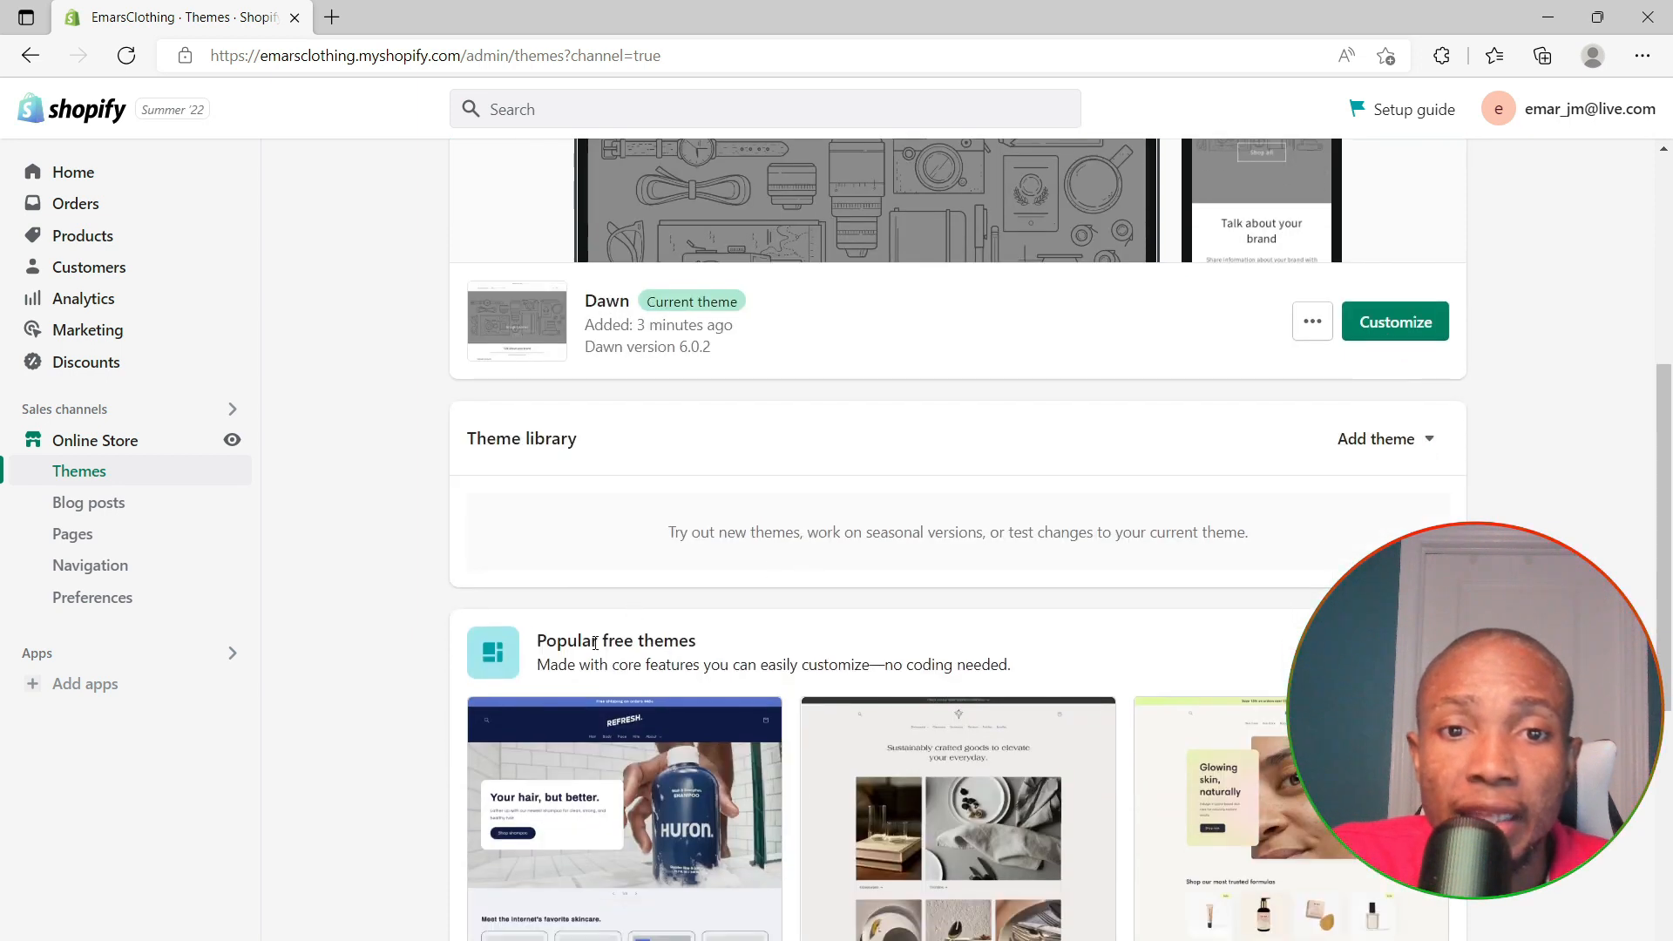
scroll(535, 652, down, 5)
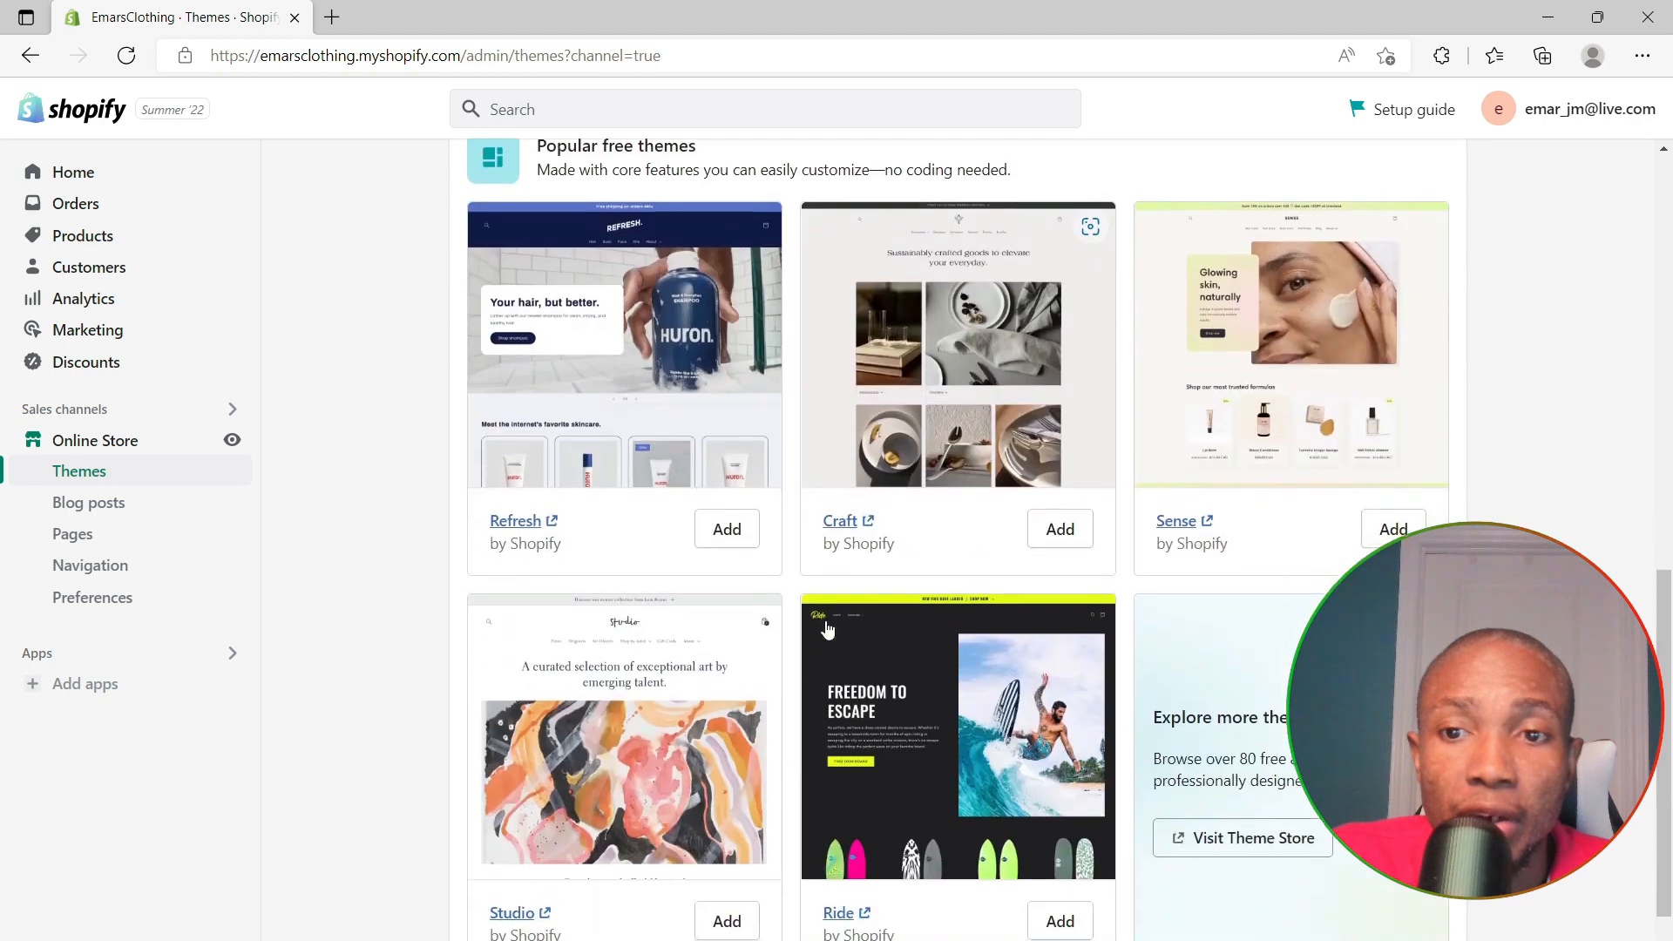
scroll(836, 627, down, 1)
scroll(893, 675, up, 7)
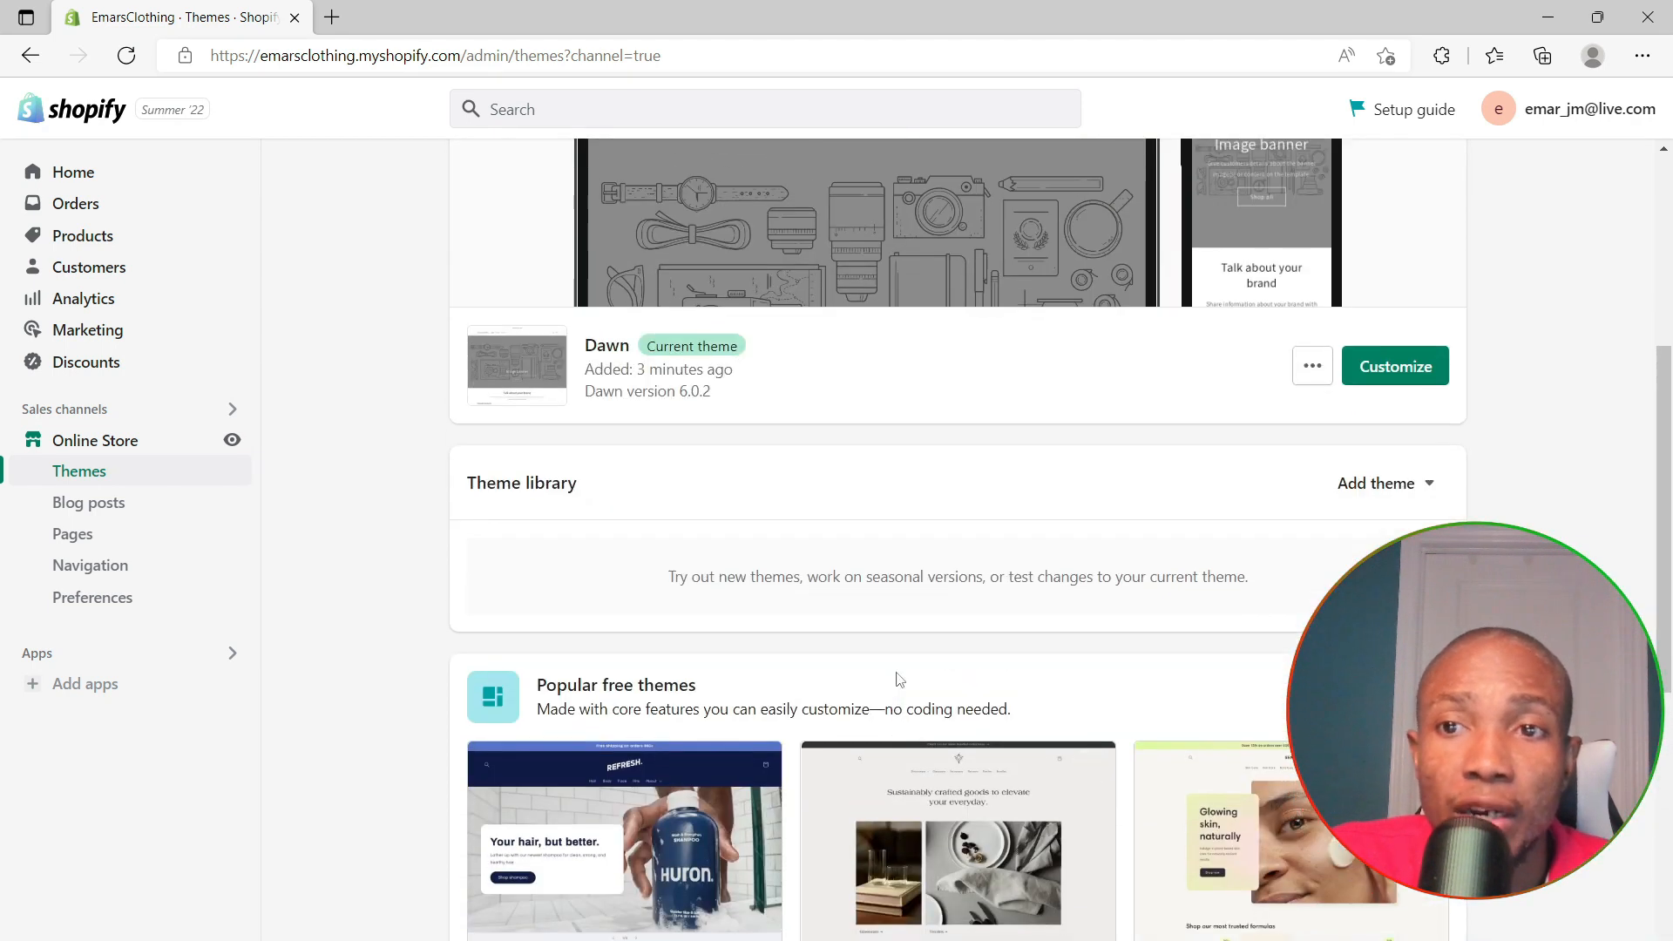
scroll(899, 680, down, 1)
scroll(903, 679, down, 5)
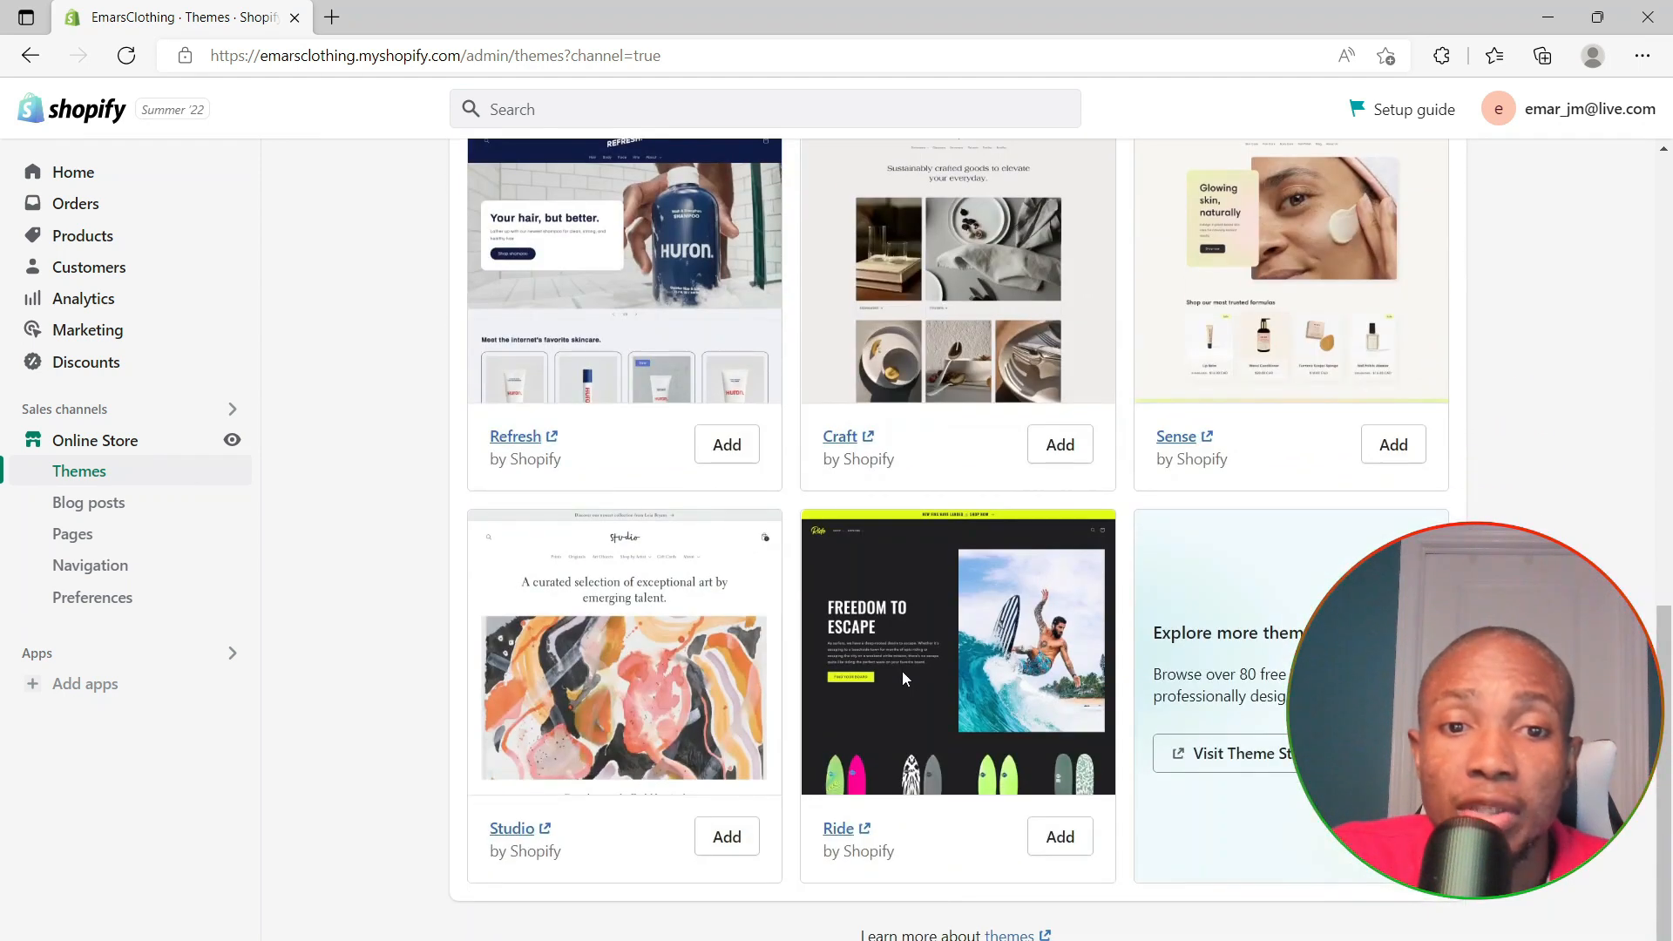
scroll(1250, 526, up, 7)
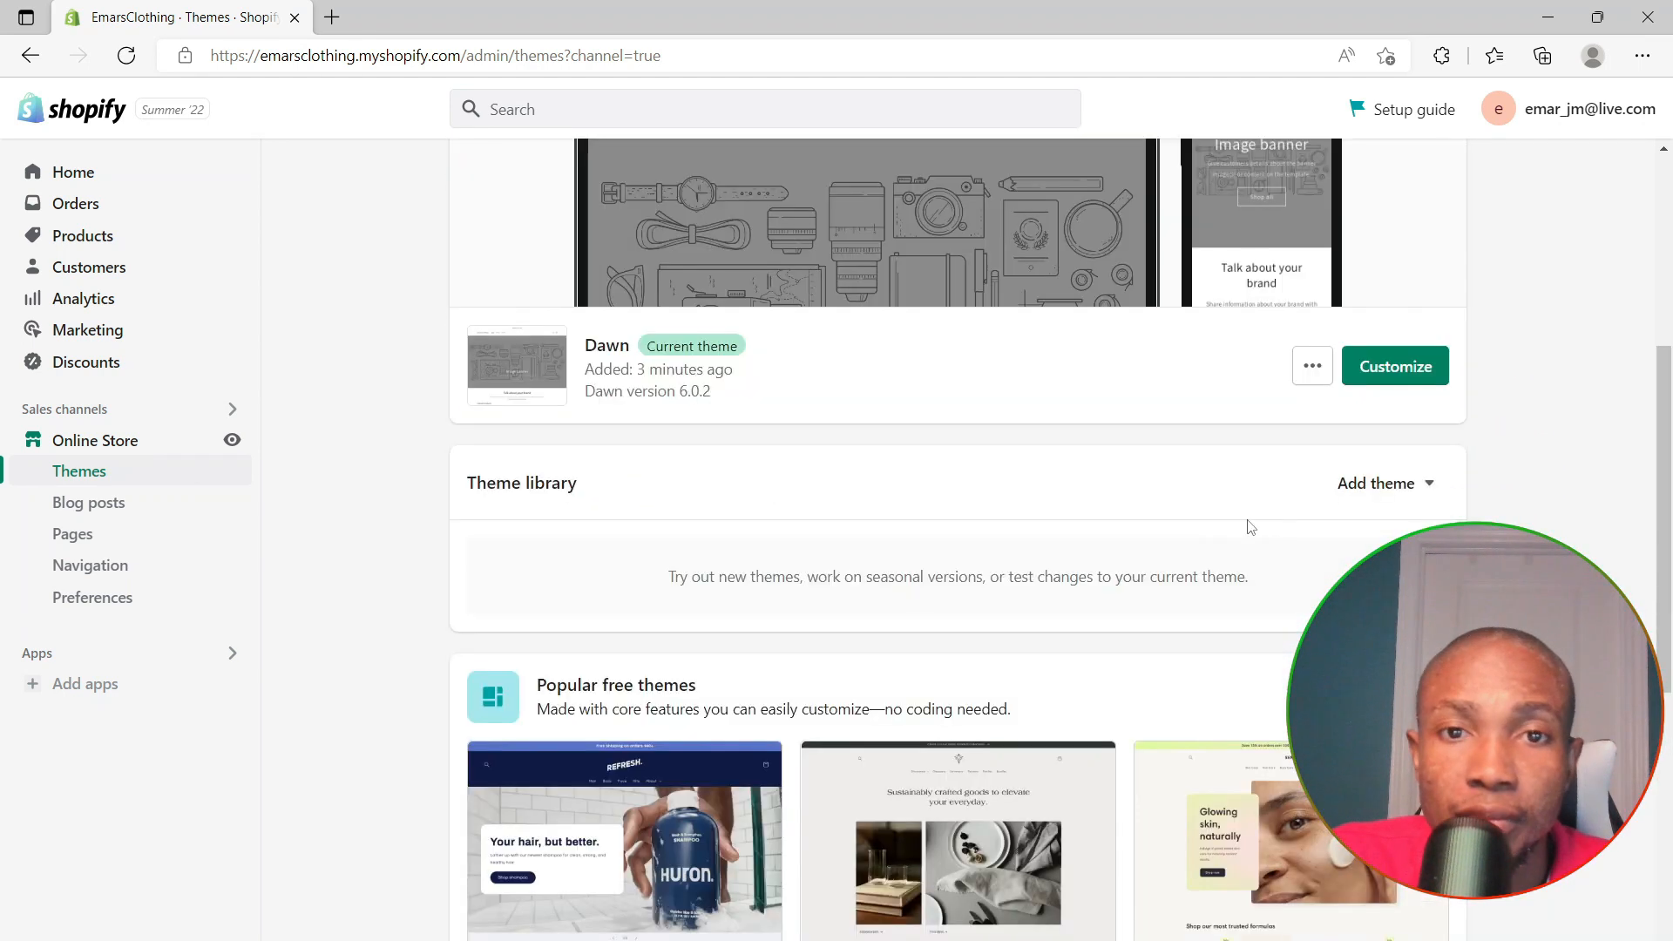
Visit the Shopify Theme Store, browse its free and paid themes, and return to the store's themes page
click(1423, 492)
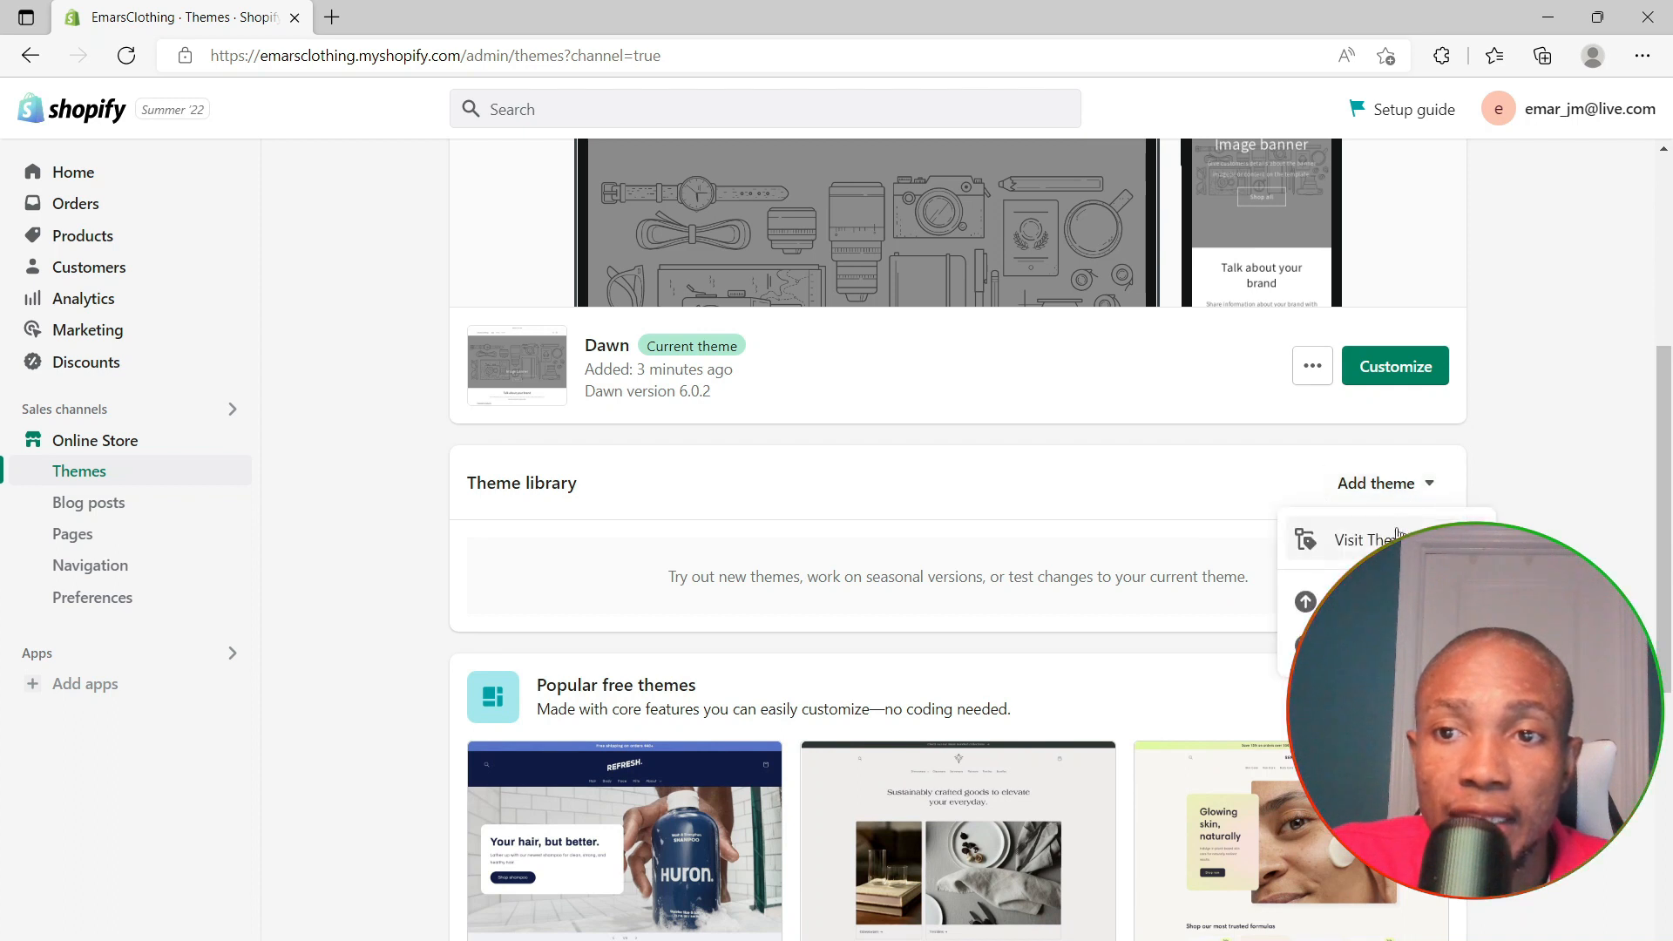
click(1367, 536)
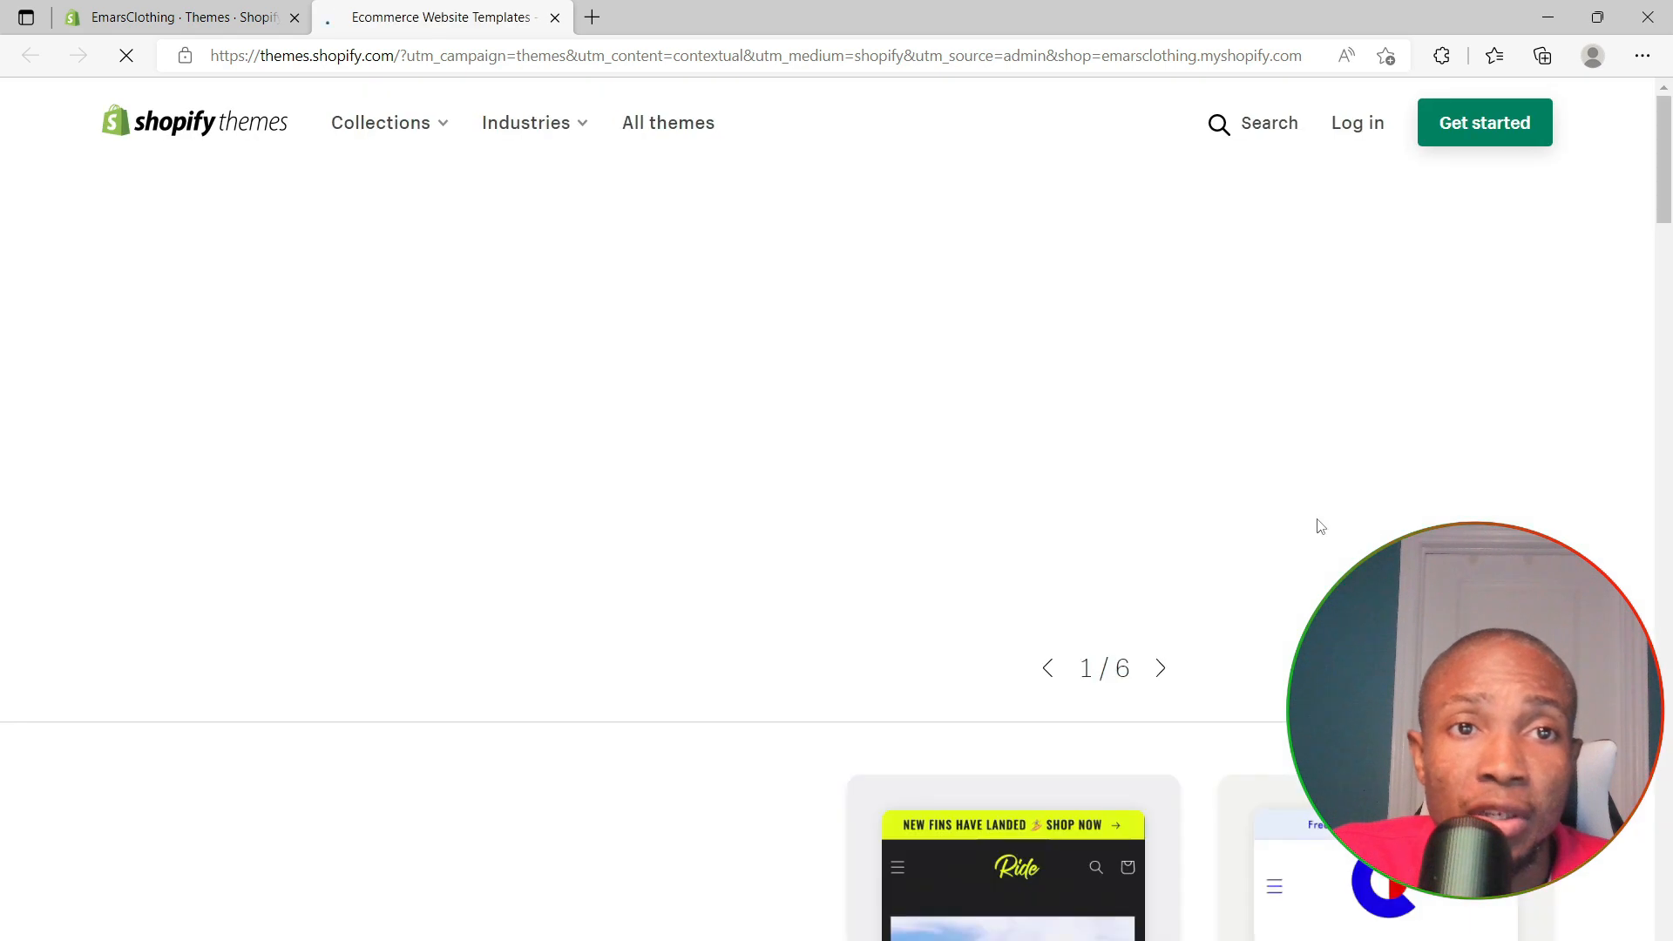
scroll(1128, 412, down, 10)
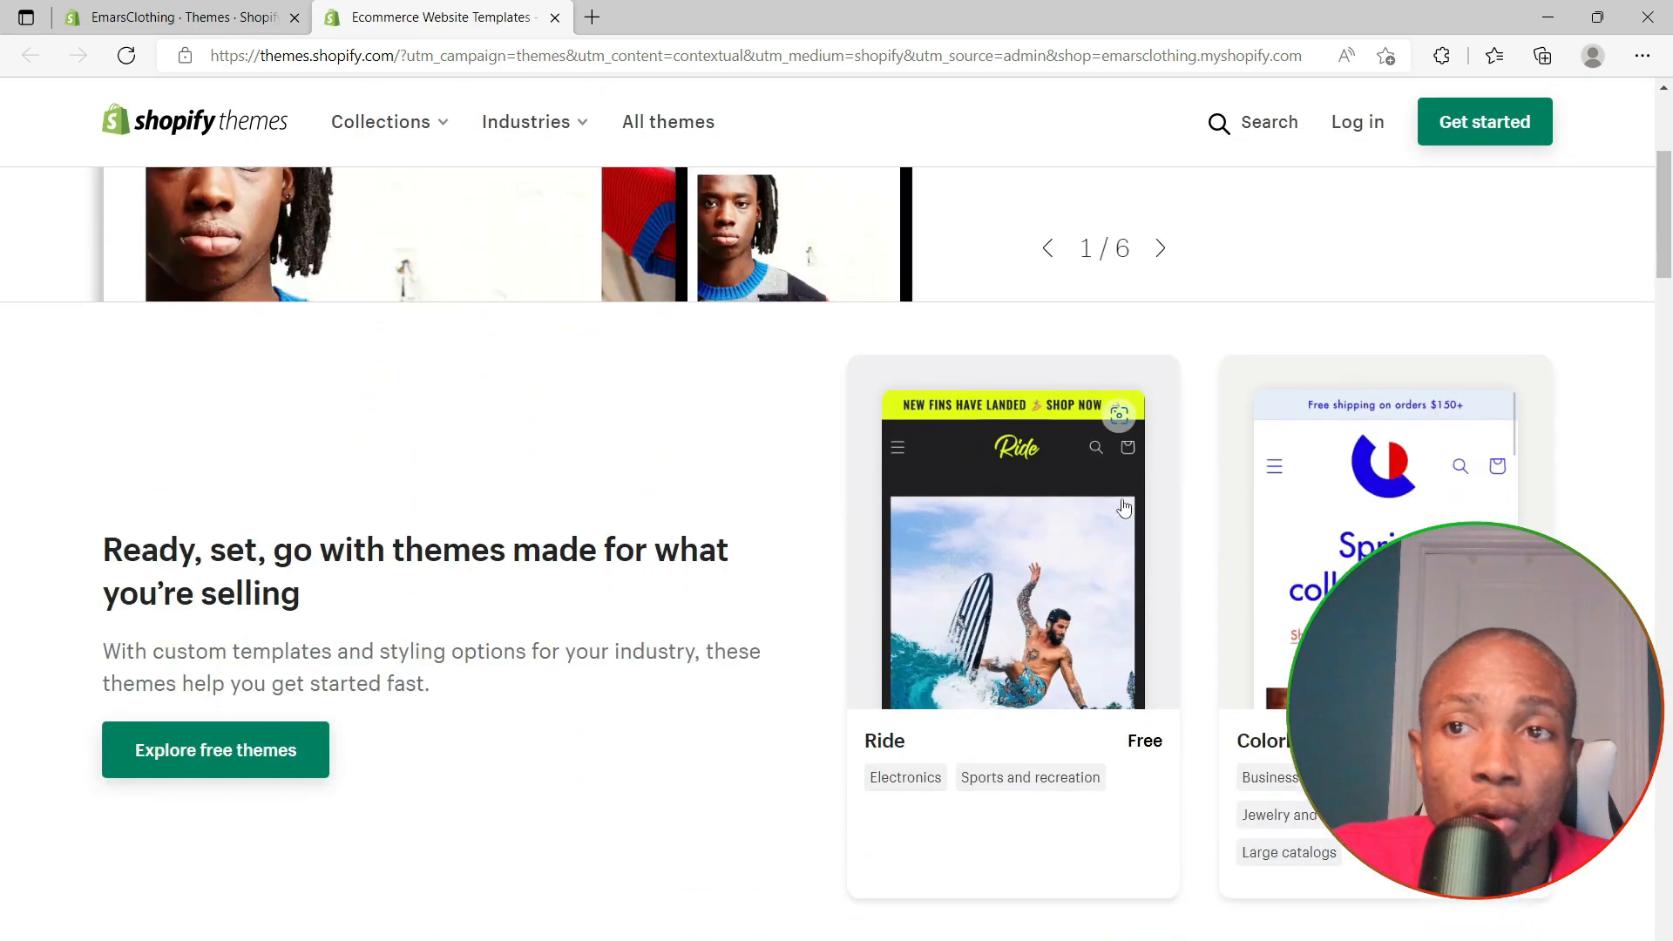
scroll(1124, 508, down, 6)
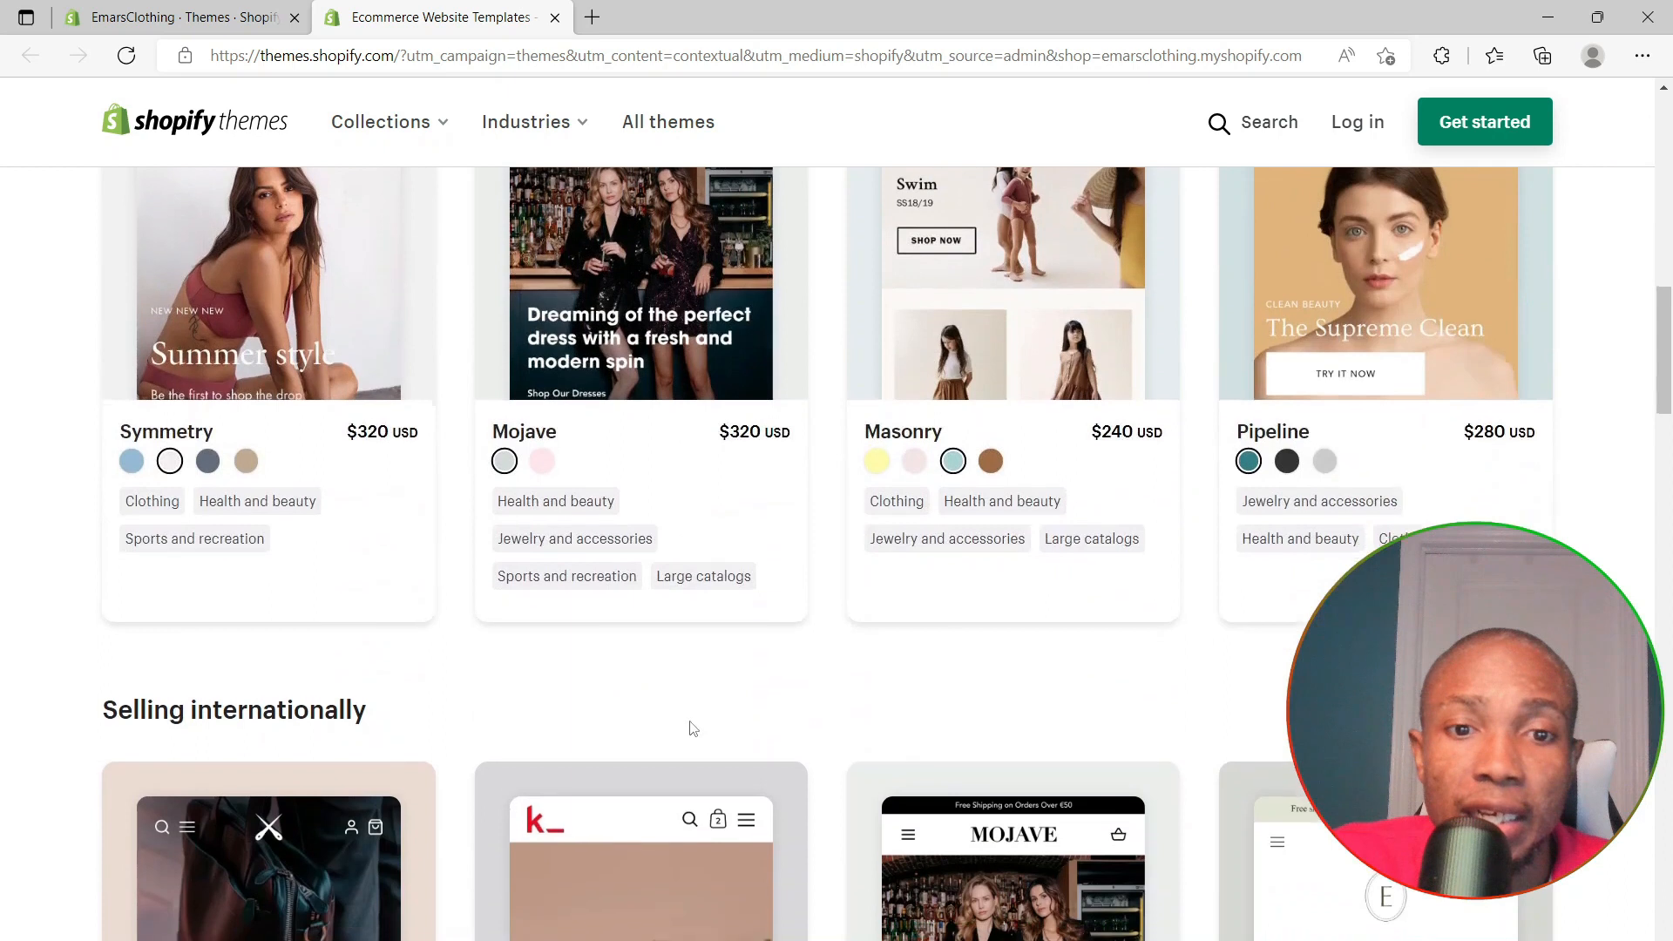
click(160, 26)
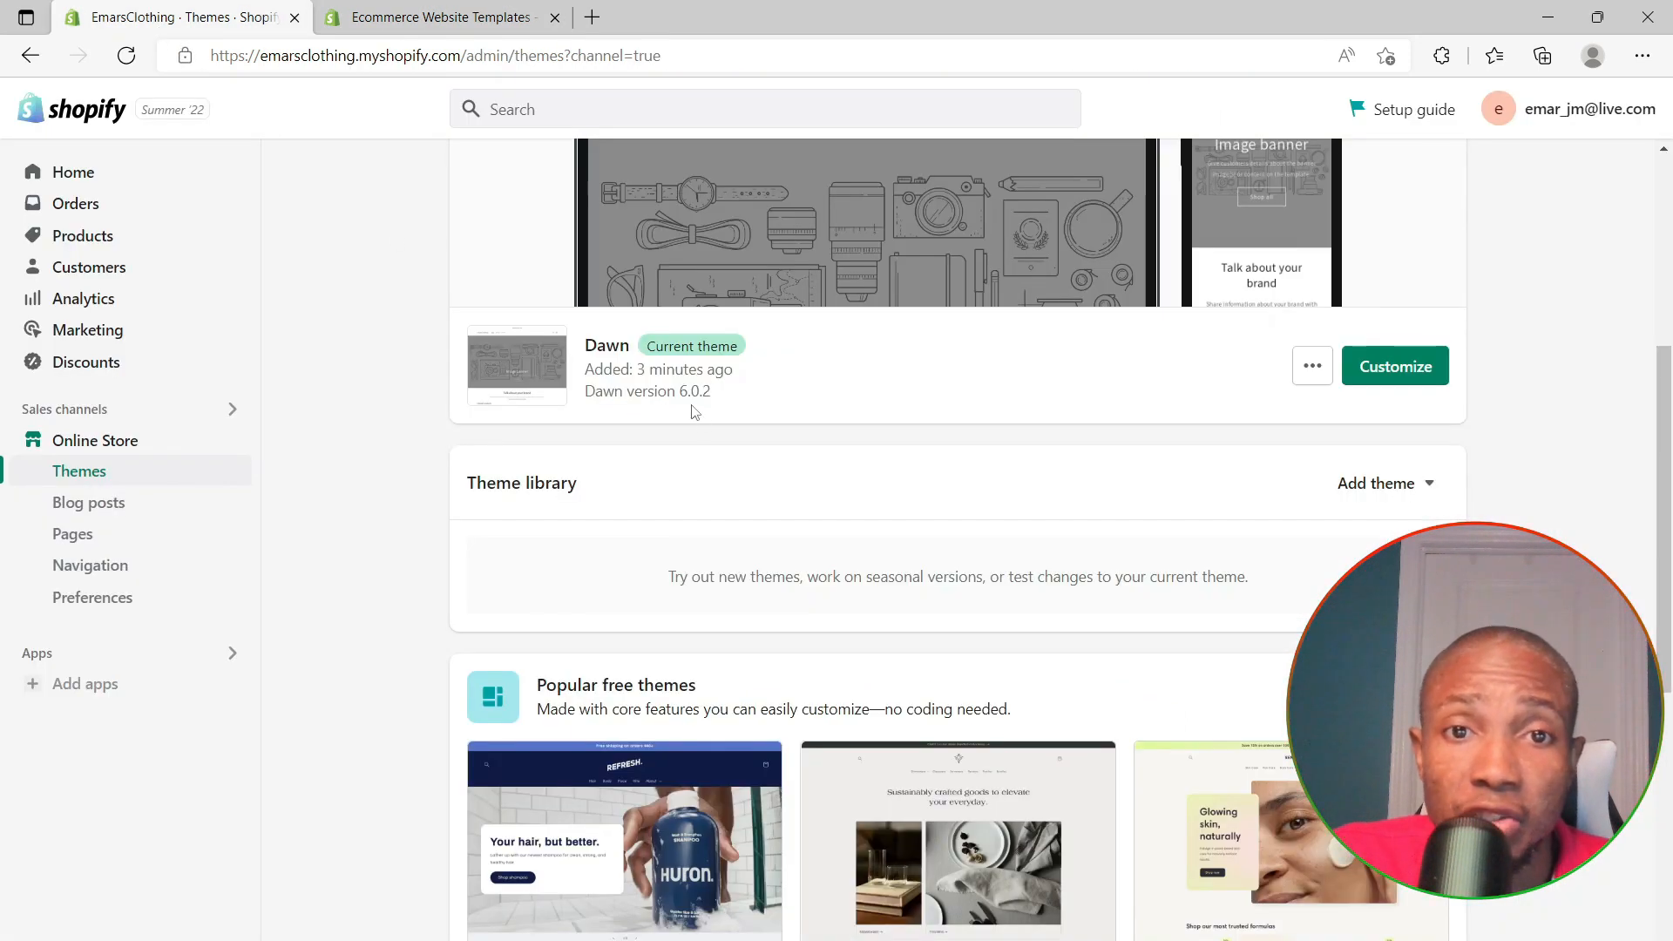
Open the customization editor of the current Dawn theme in a new browser tab
scroll(762, 443, up, 1)
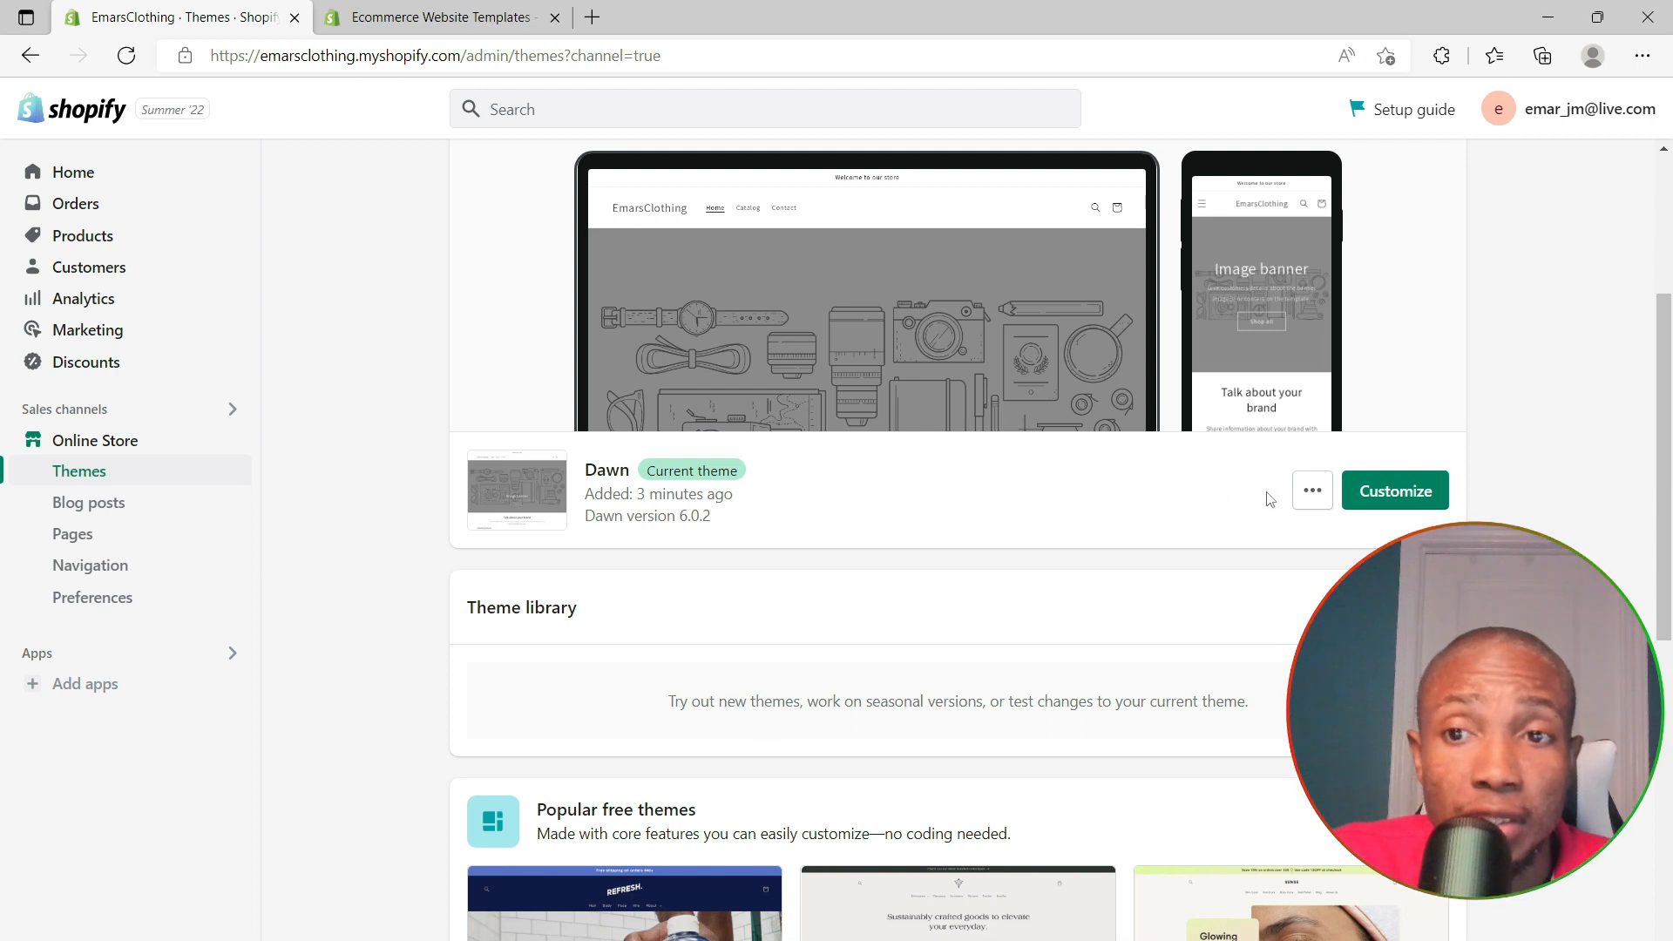
scroll(1254, 488, up, 1)
right_click(1397, 614)
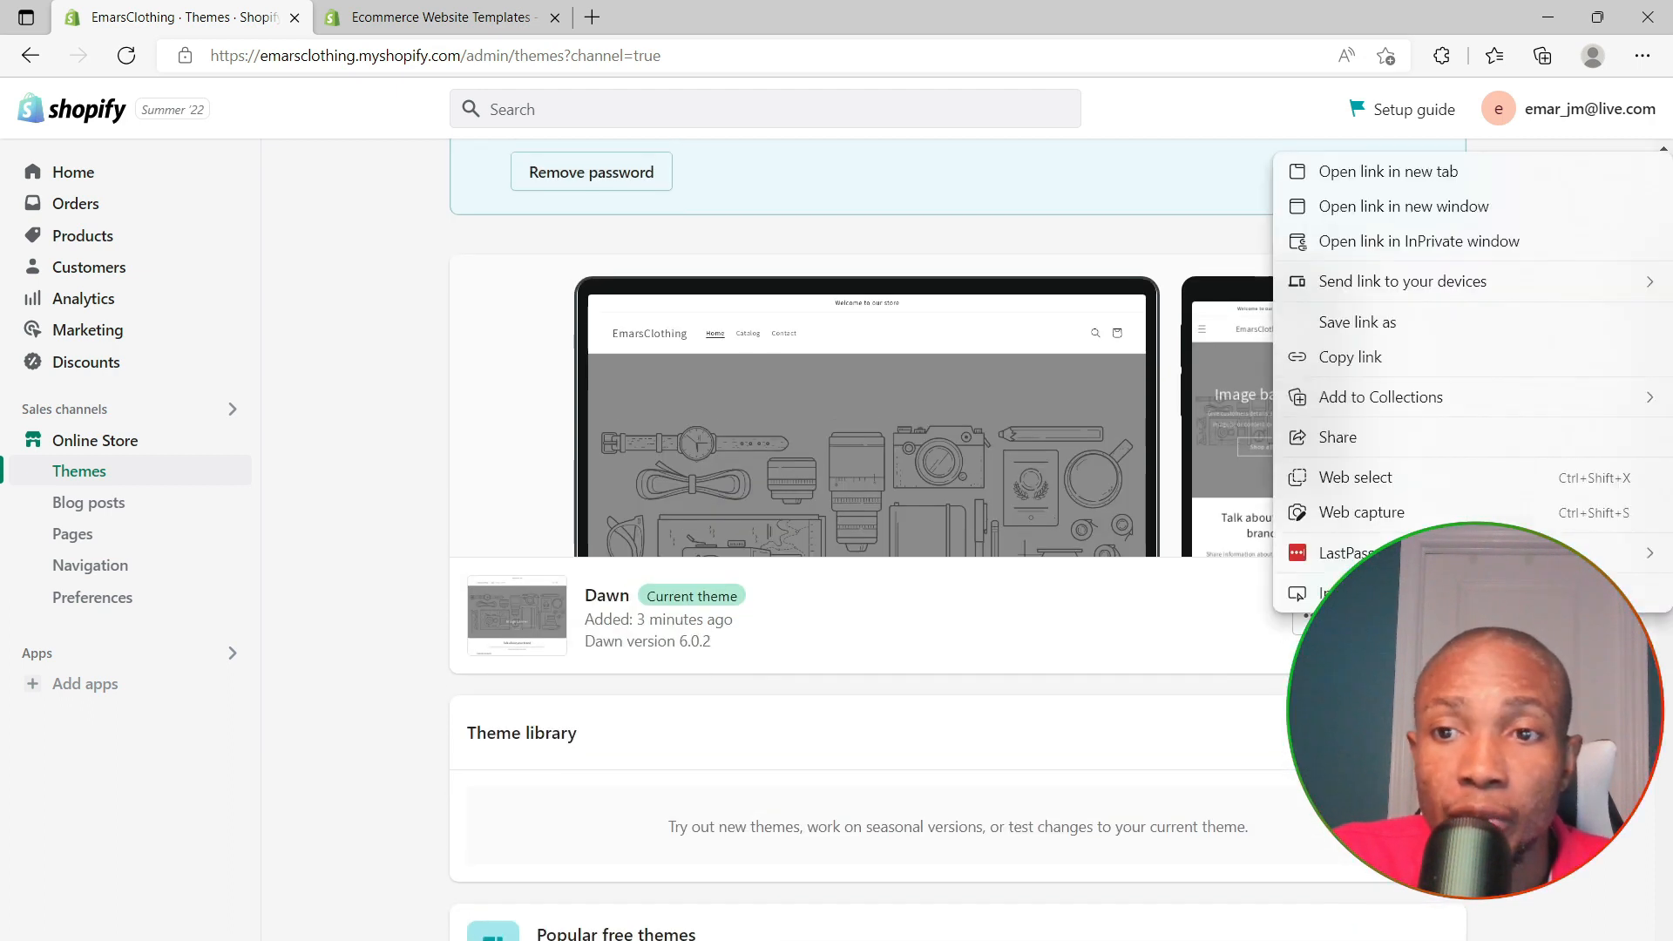
click(1076, 636)
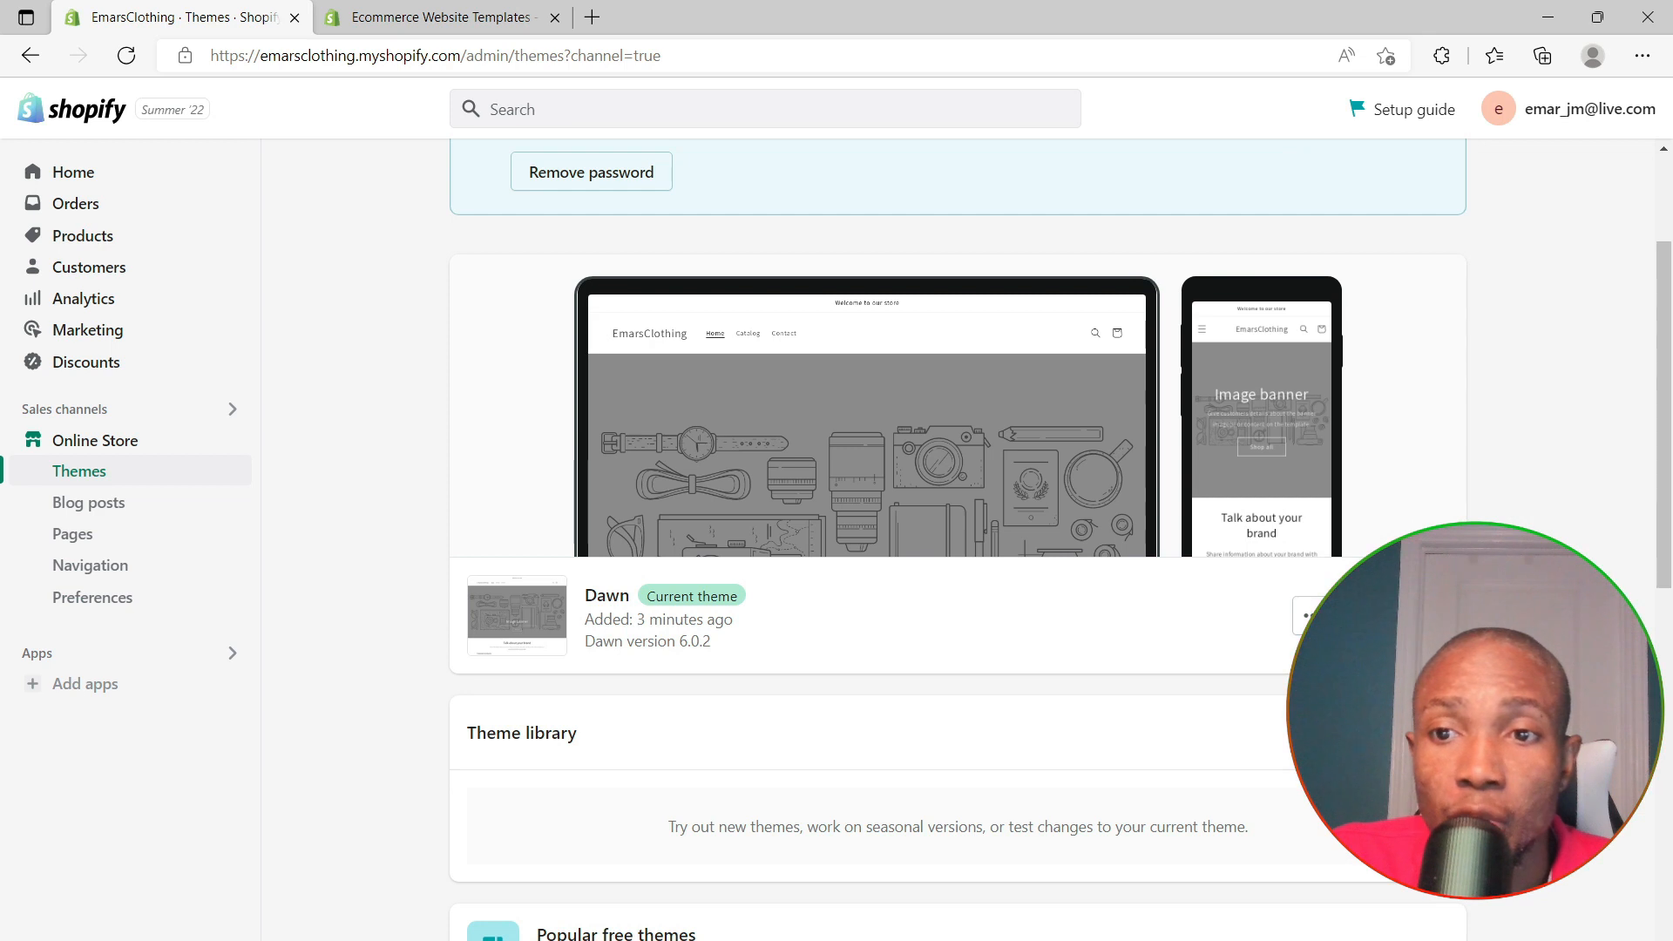
right_click(1397, 615)
click(1360, 185)
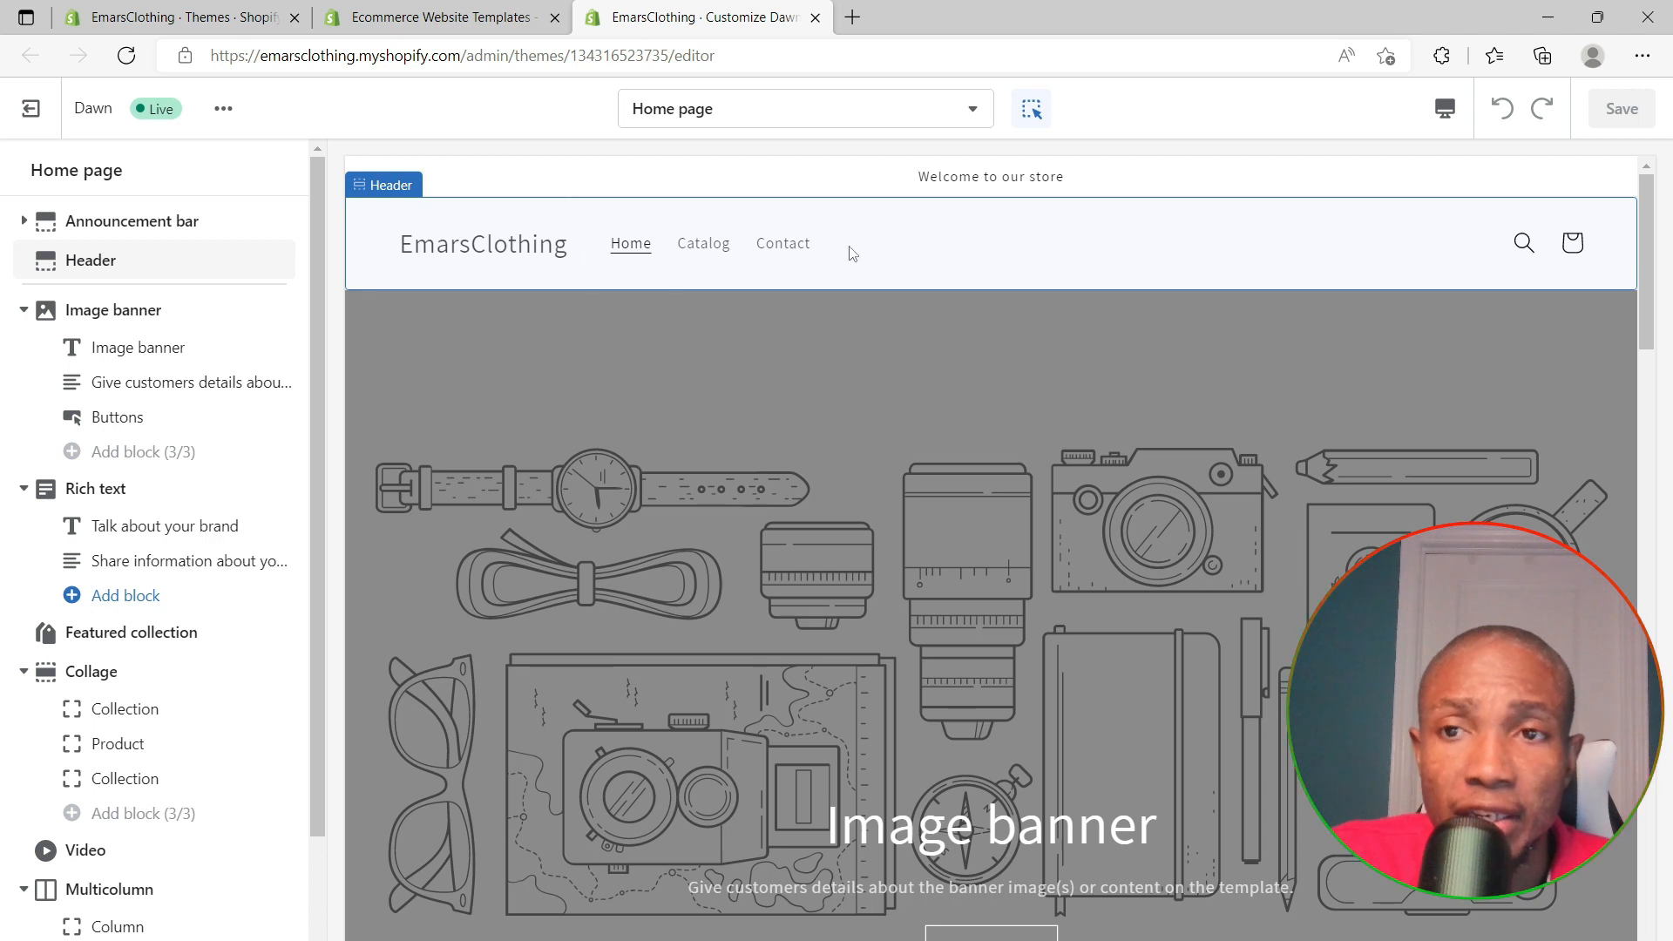
Look through the home page preview, from the image banner to the brand text, featured products and multimedia collage
scroll(812, 348, down, 5)
scroll(933, 352, down, 3)
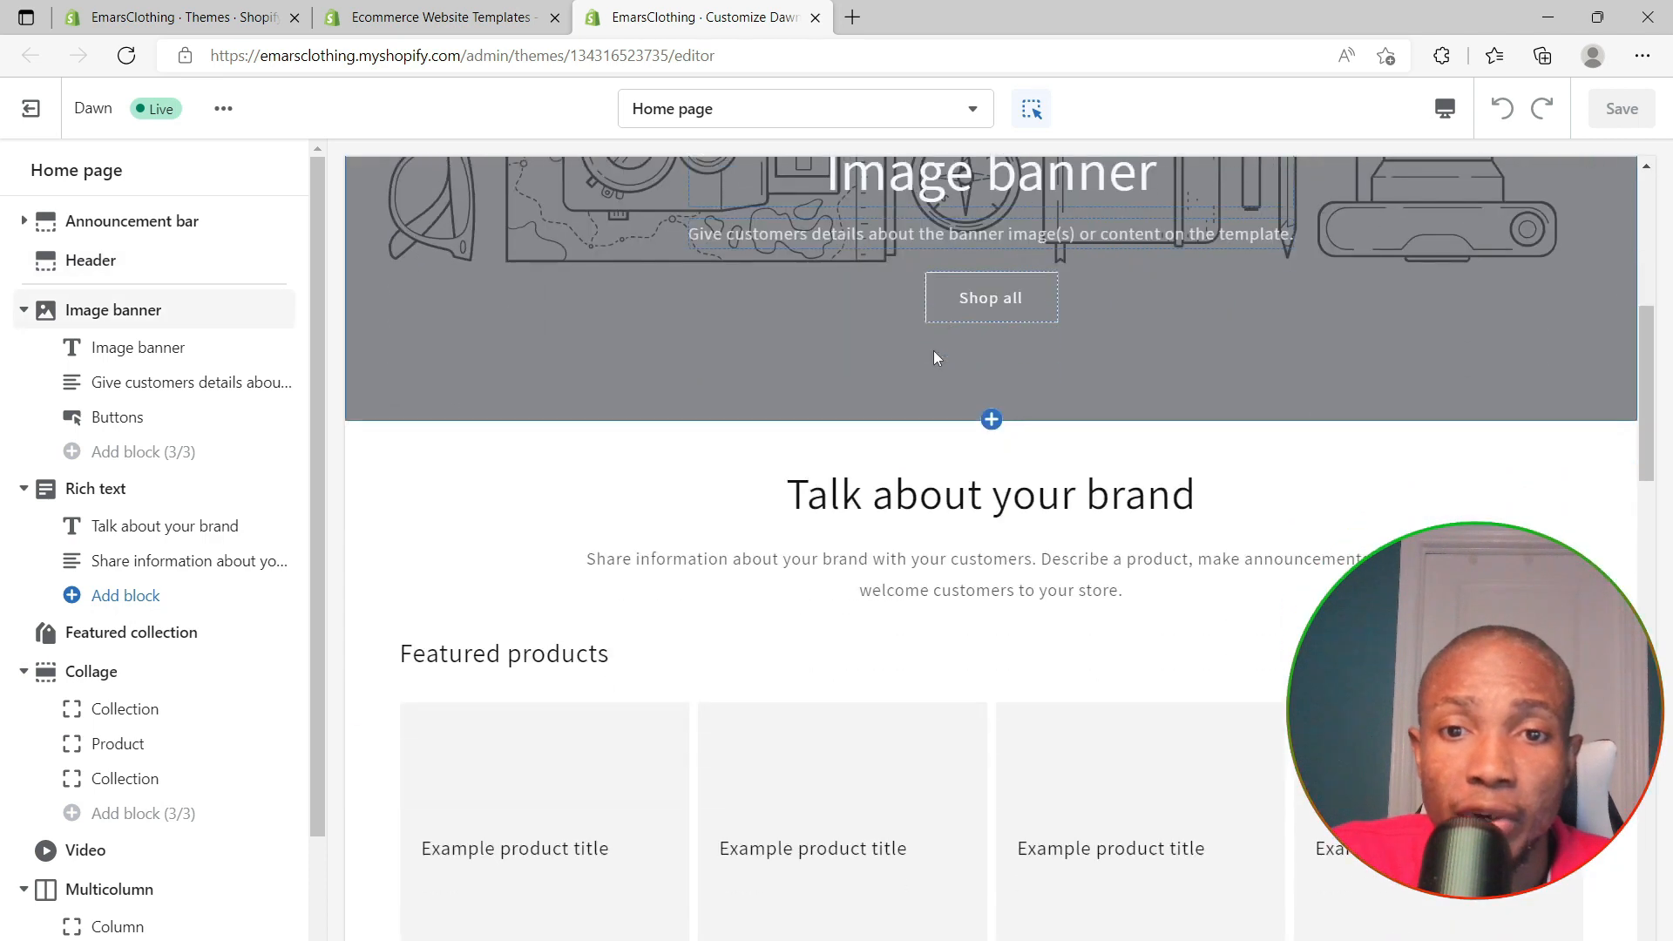
scroll(1038, 343, down, 7)
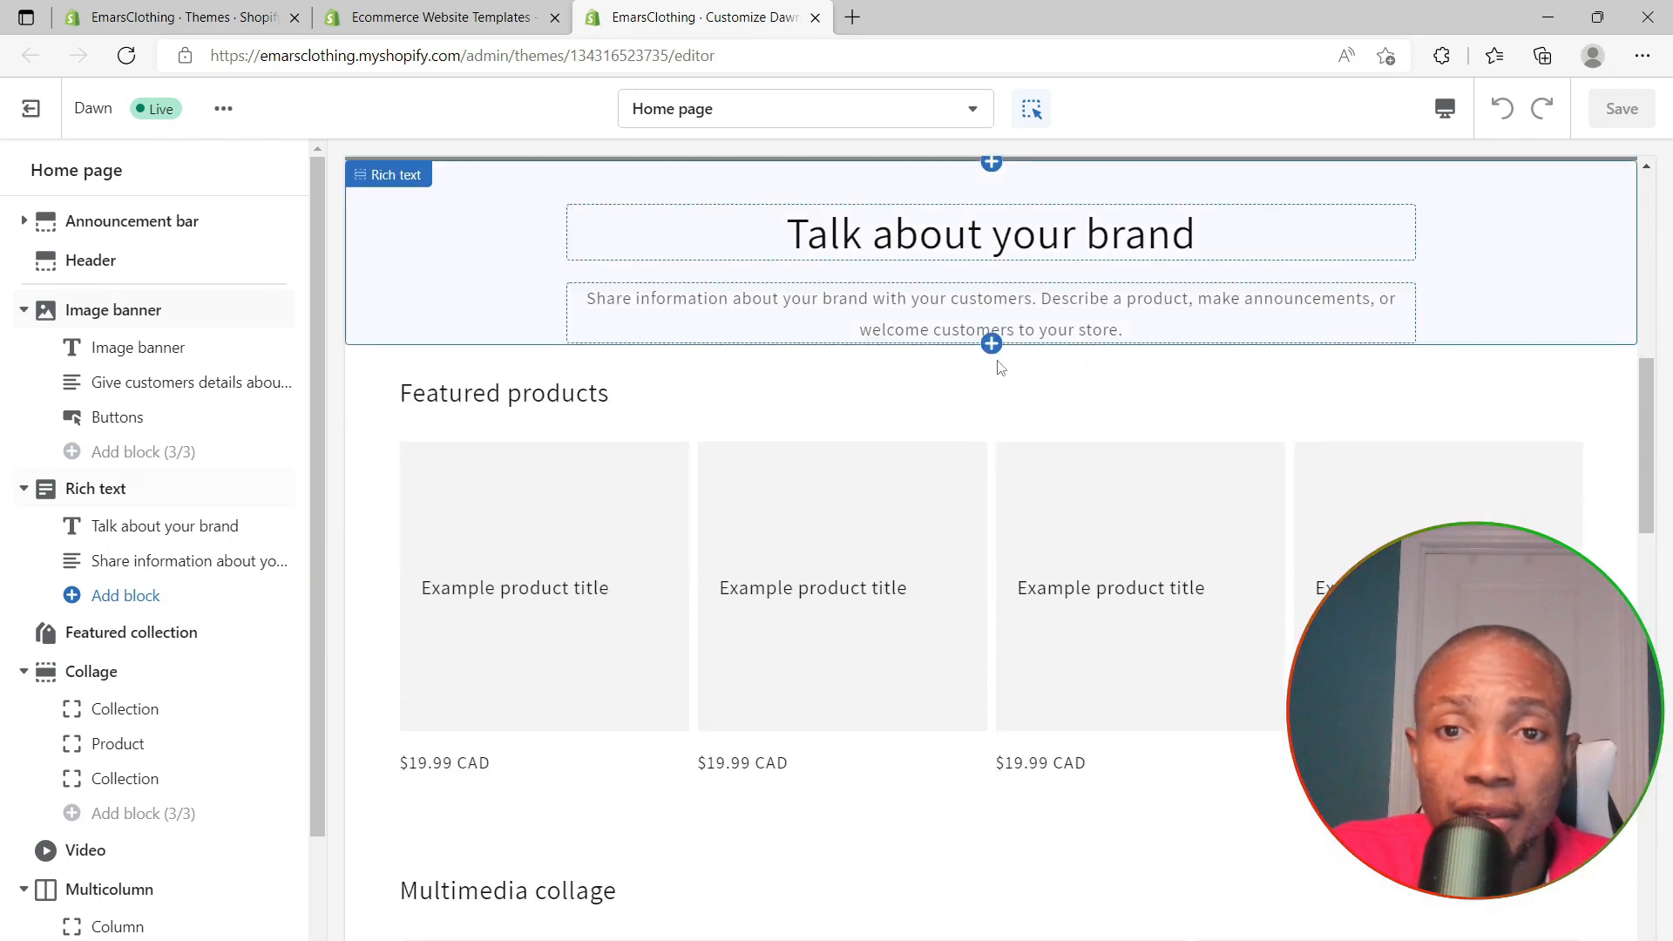
scroll(932, 527, up, 6)
scroll(943, 435, down, 7)
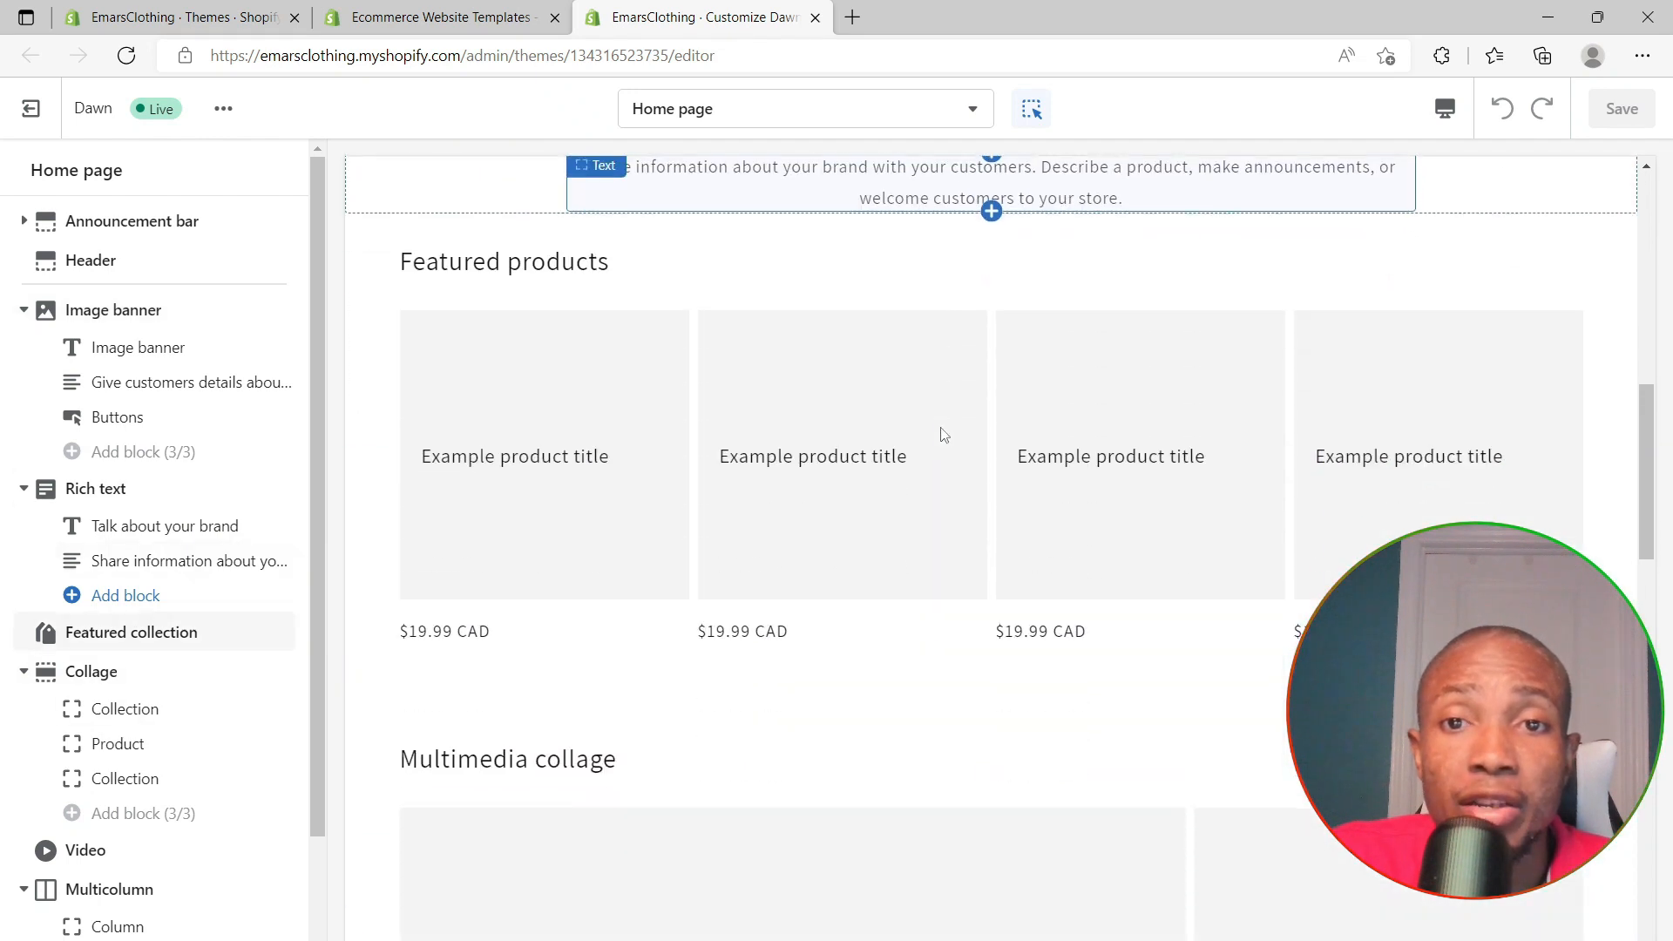
Look through the rest of the home page preview, including the collage, video, columns and footer, back up to the banner
scroll(943, 443, down, 5)
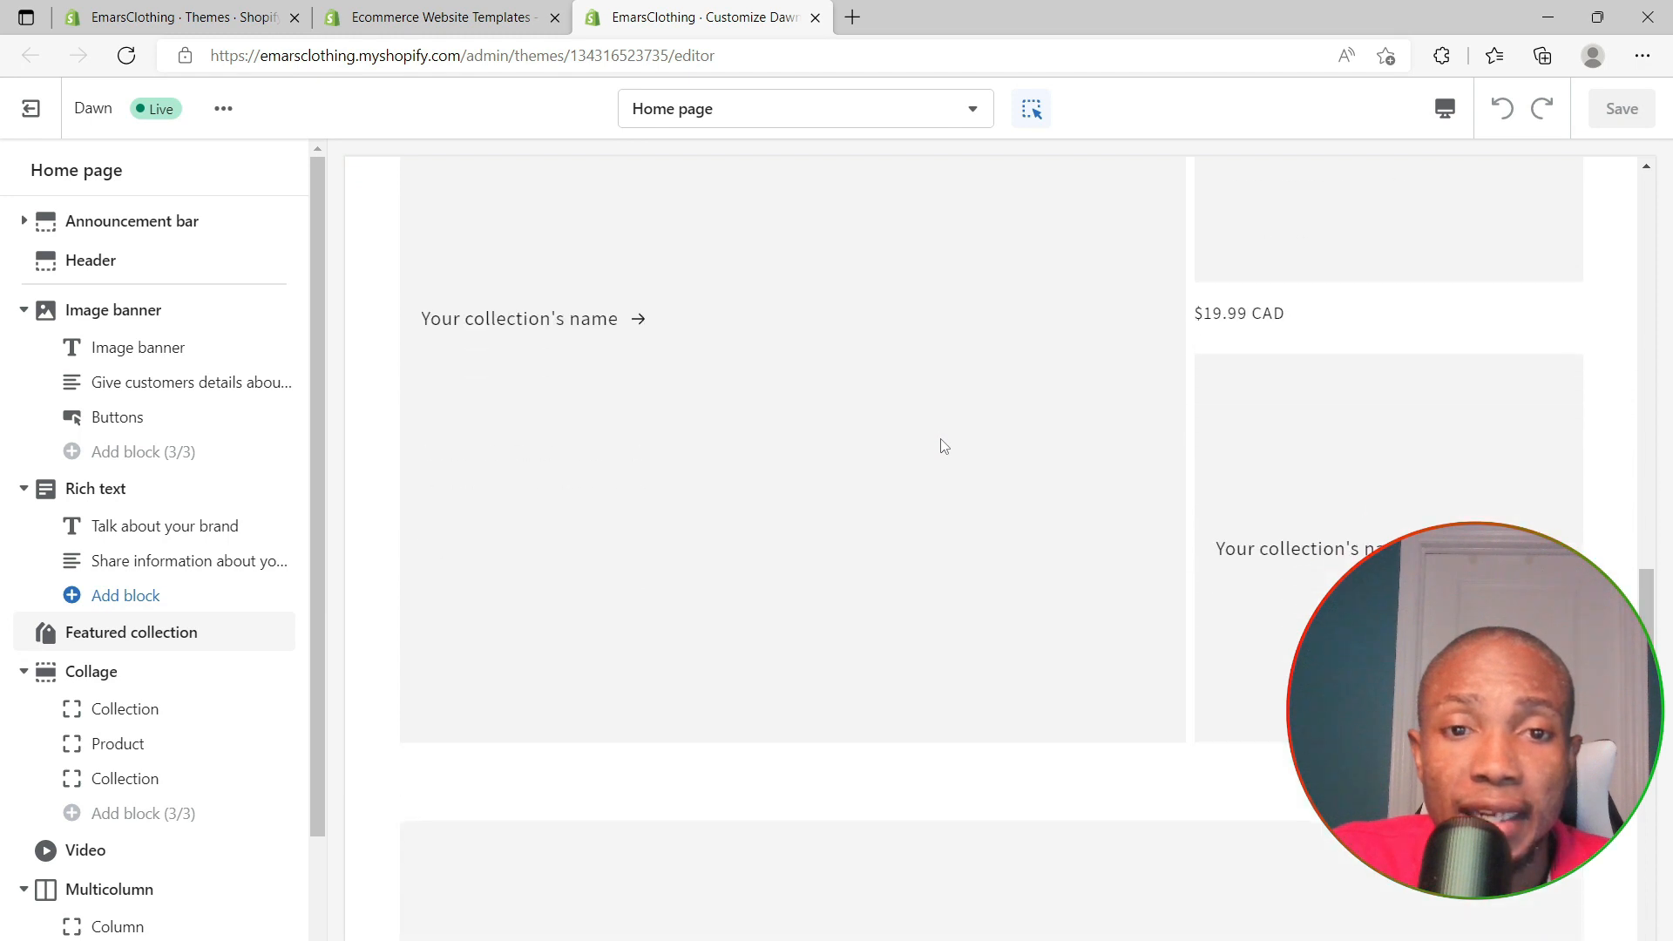
scroll(910, 325, down, 2)
scroll(919, 337, down, 8)
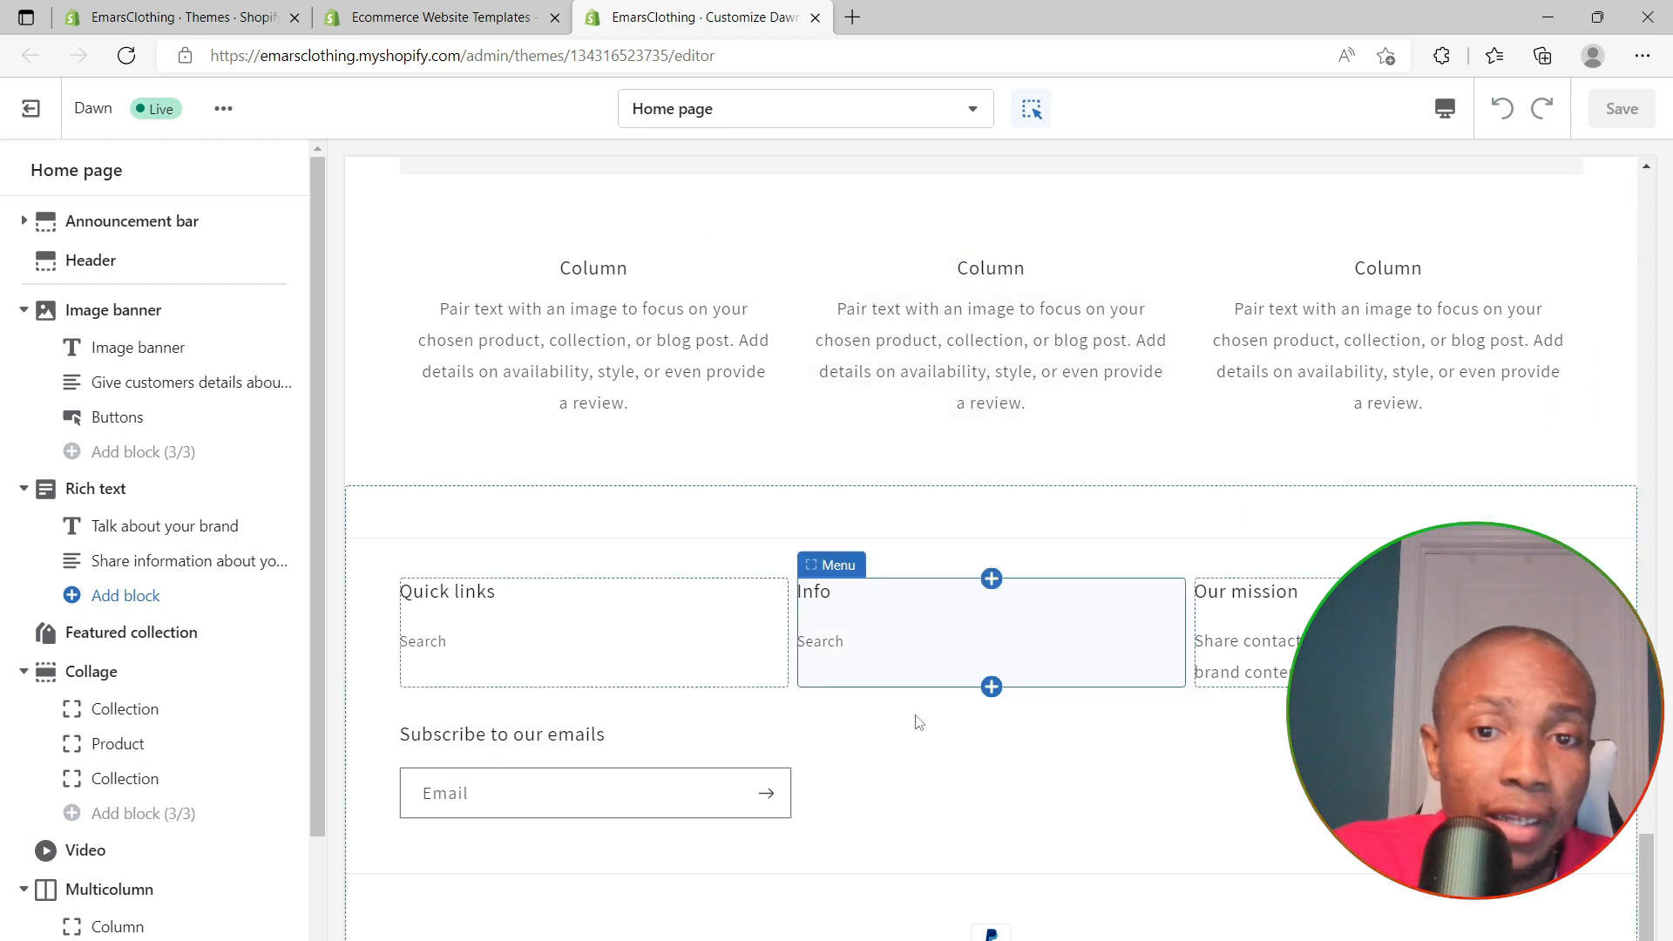
scroll(810, 791, up, 20)
scroll(808, 789, down, 5)
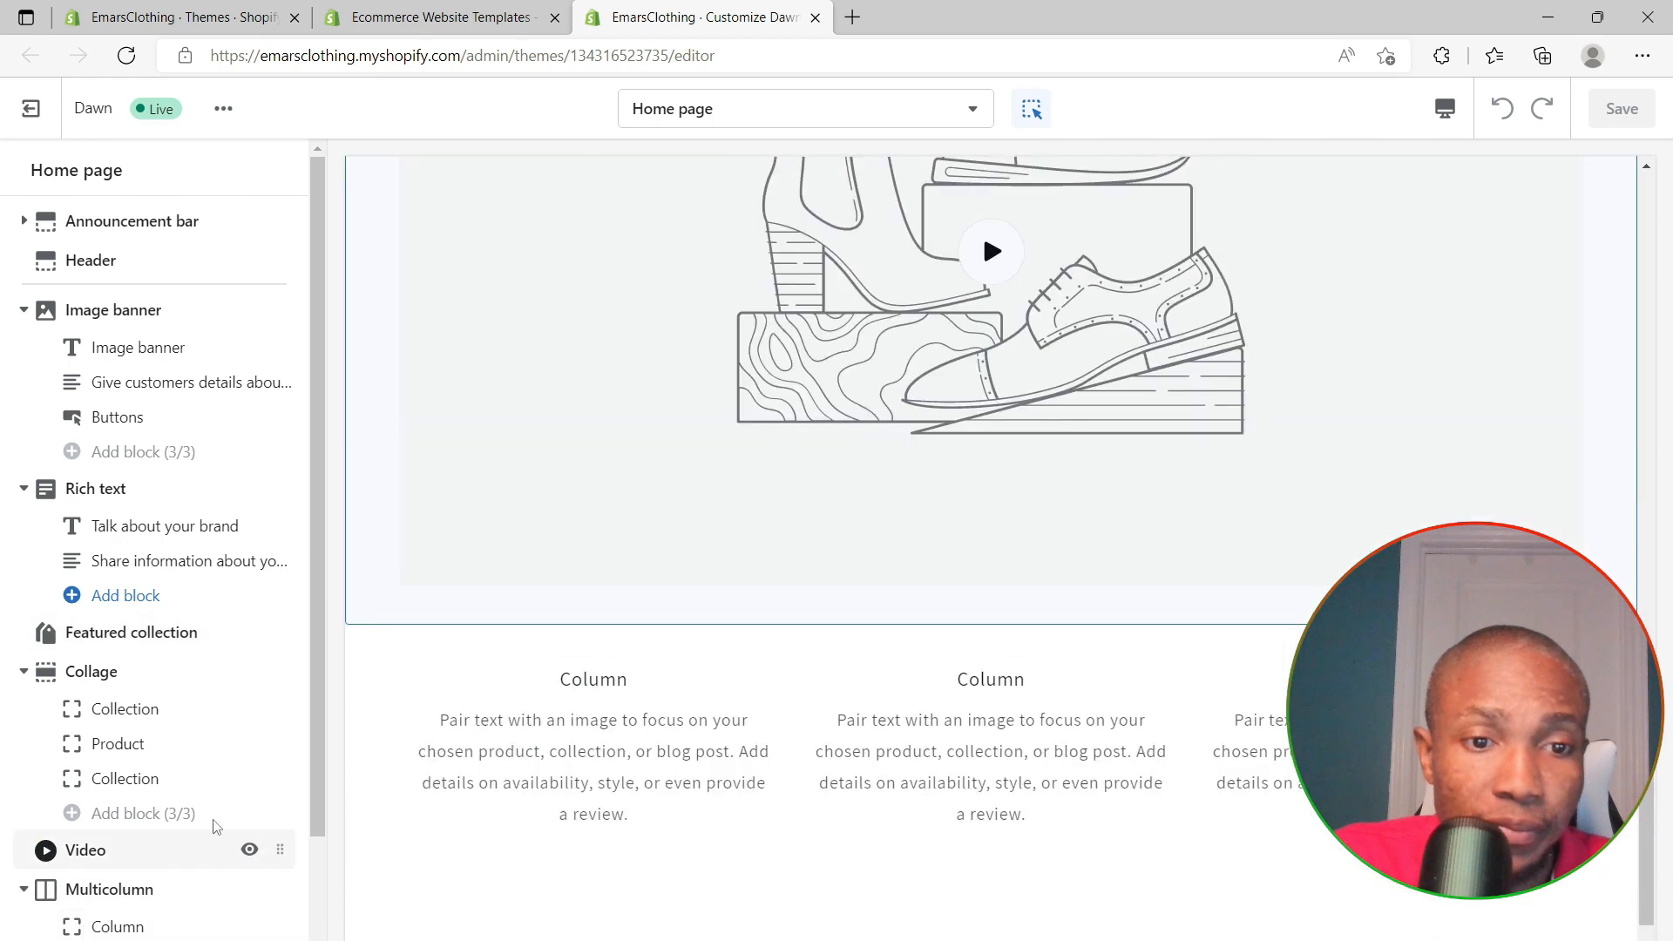
scroll(601, 642, up, 10)
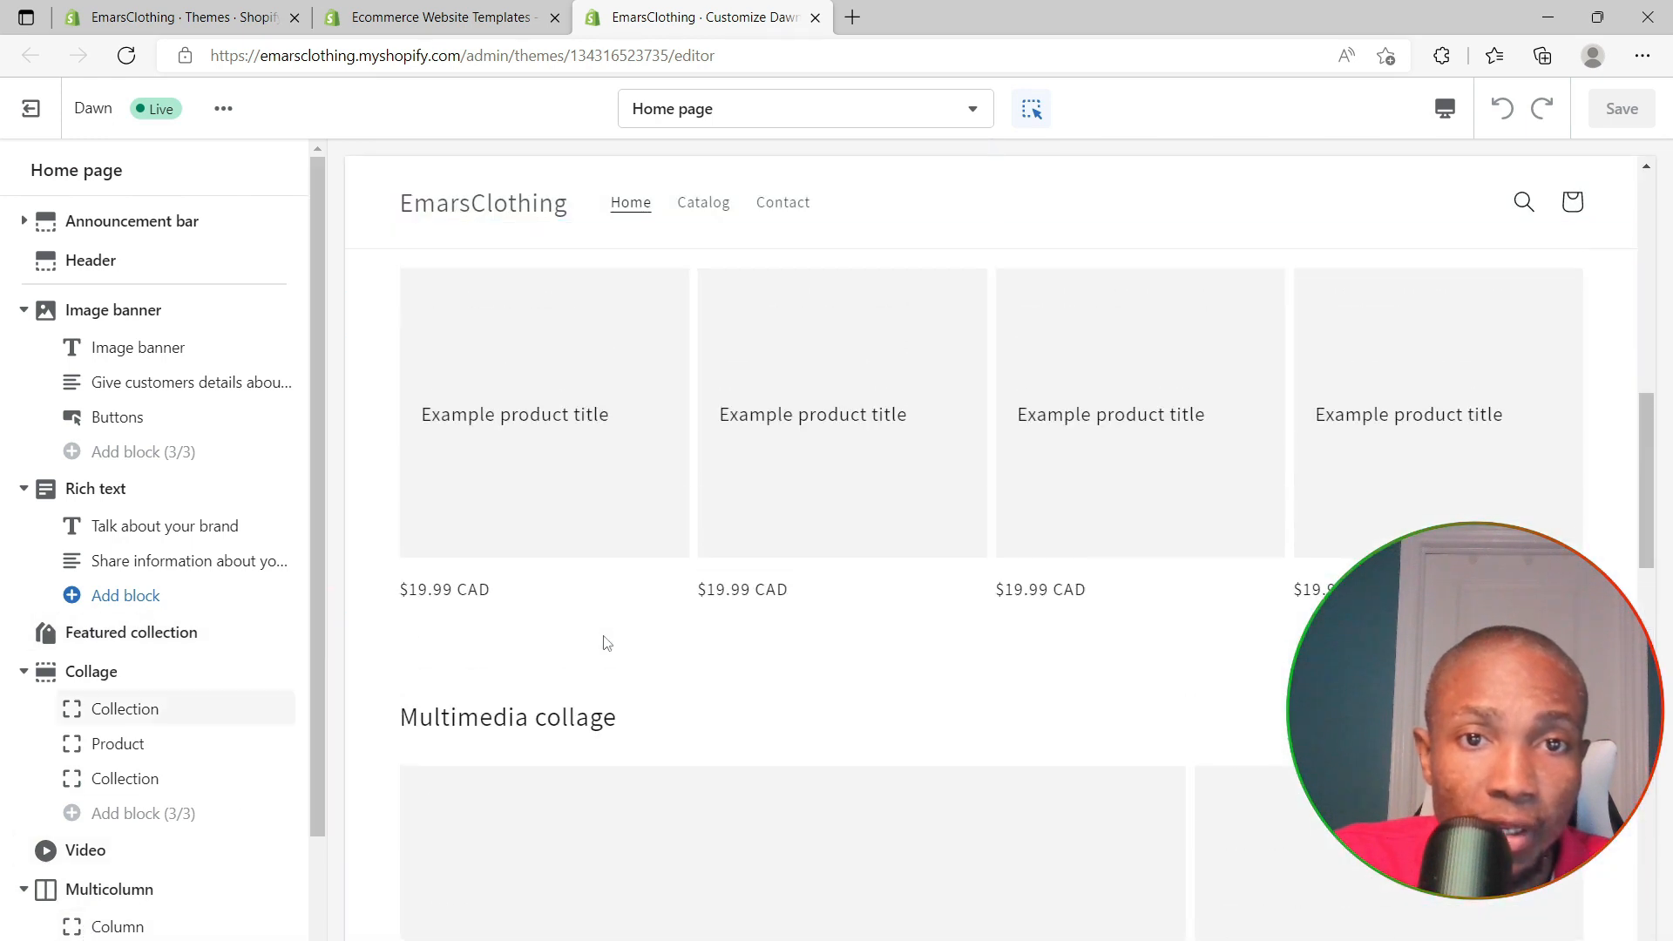
scroll(575, 652, up, 10)
scroll(558, 659, down, 1)
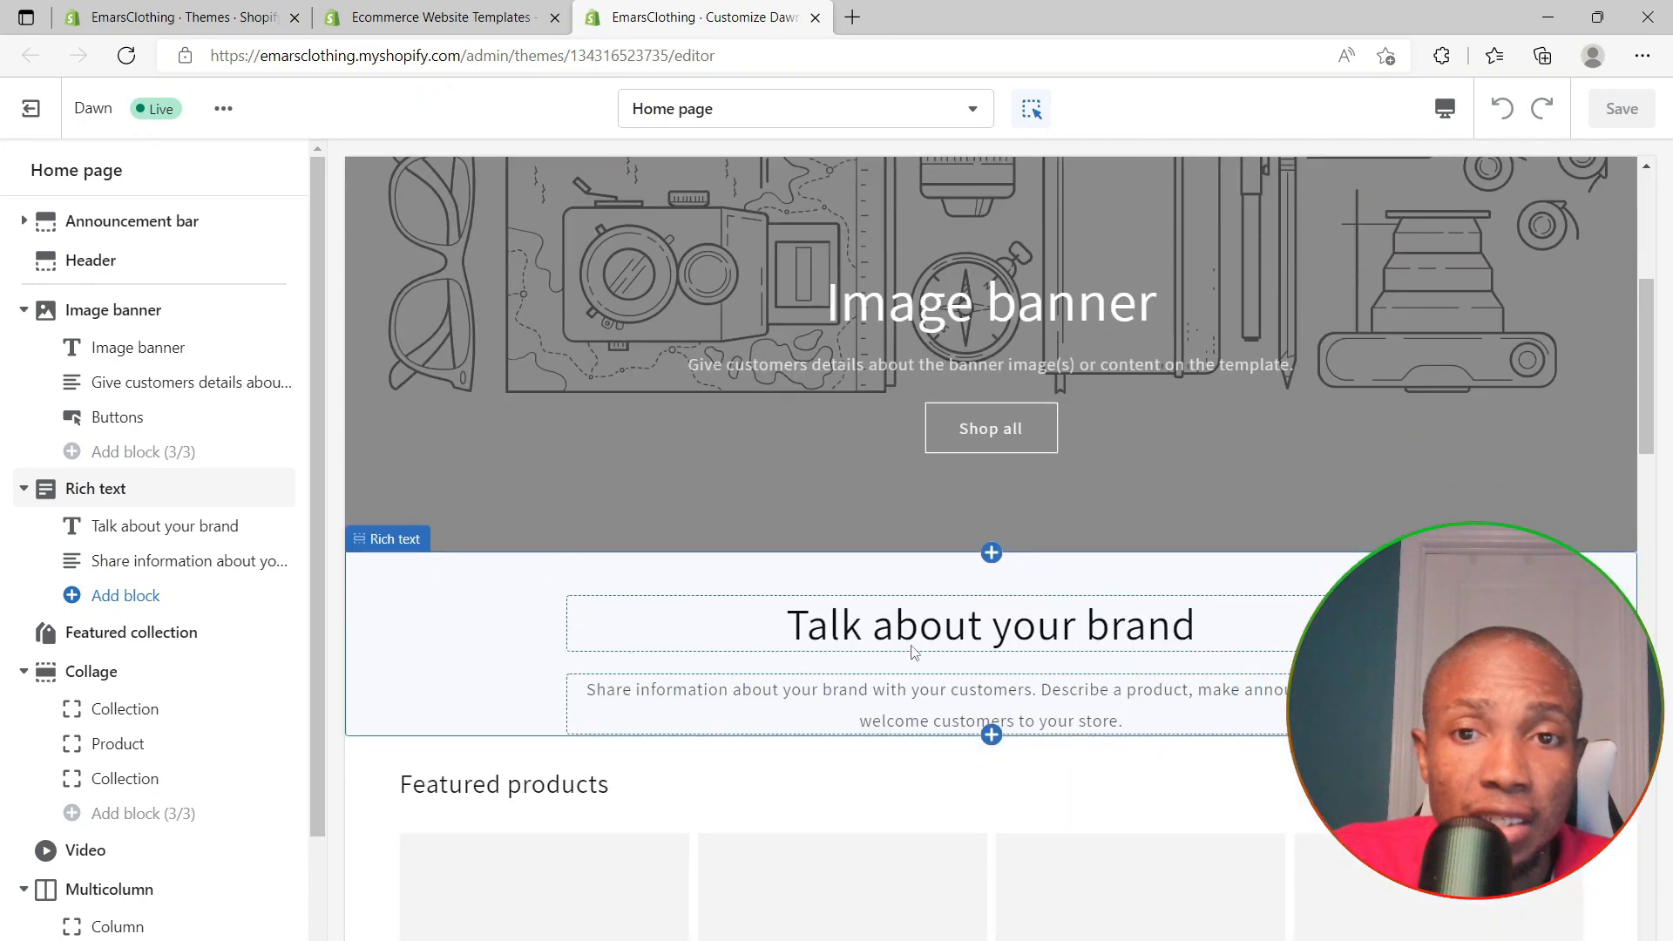
Remove the "Talk about your brand" Rich text section between the image banner and the featured products
click(466, 585)
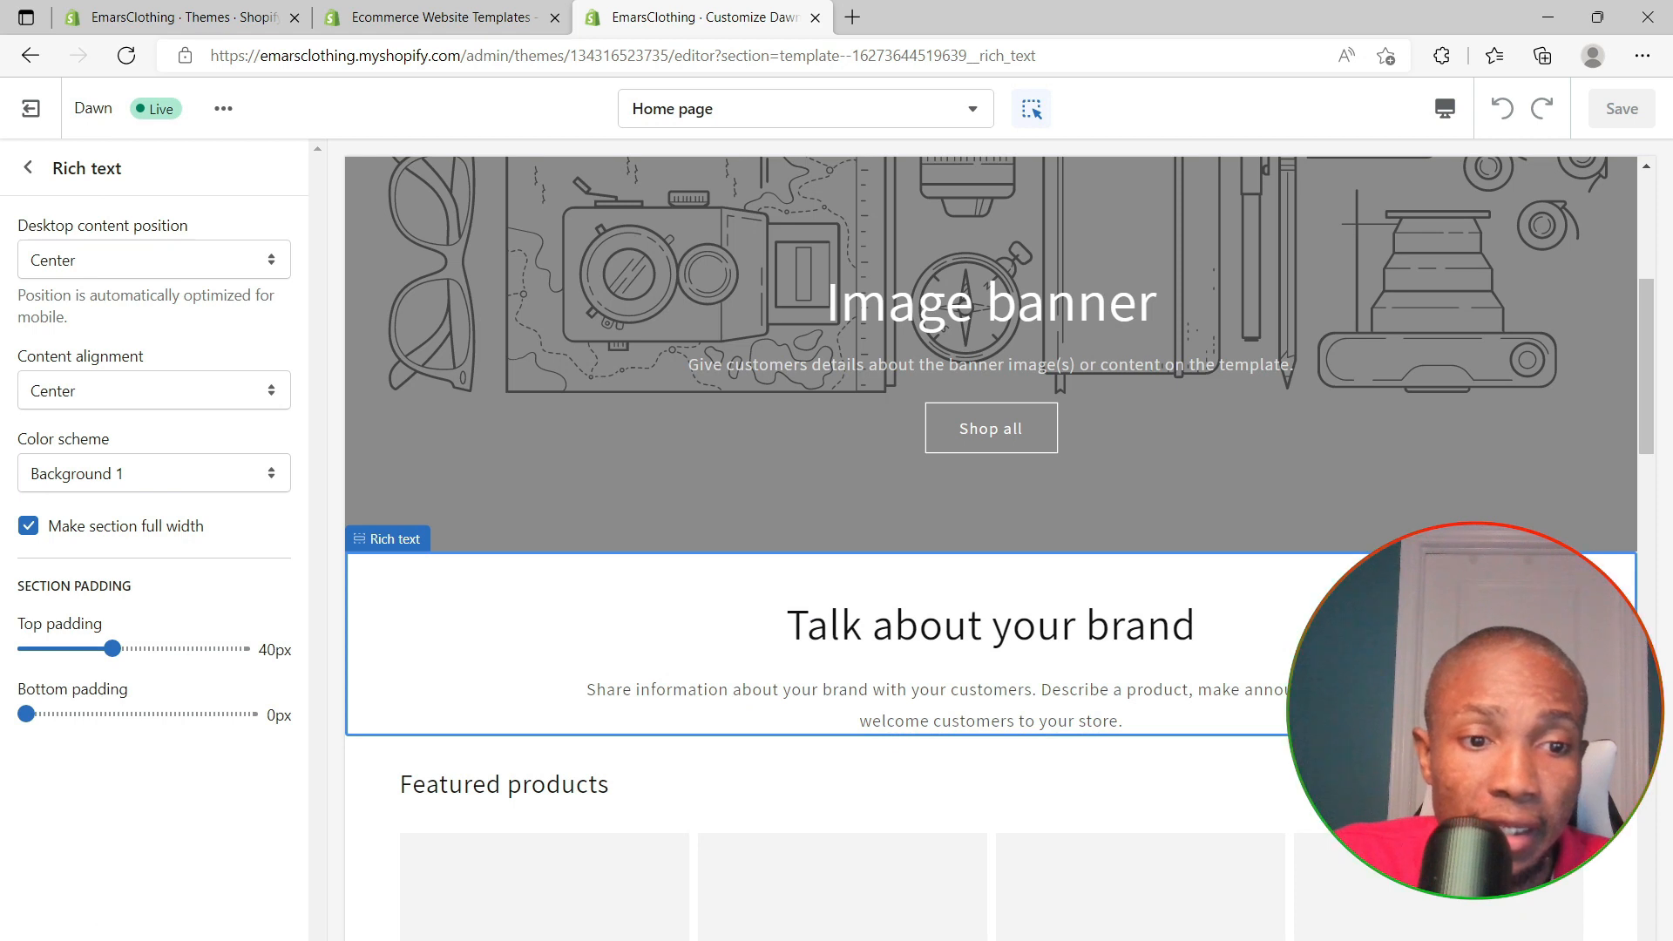
key(Delete)
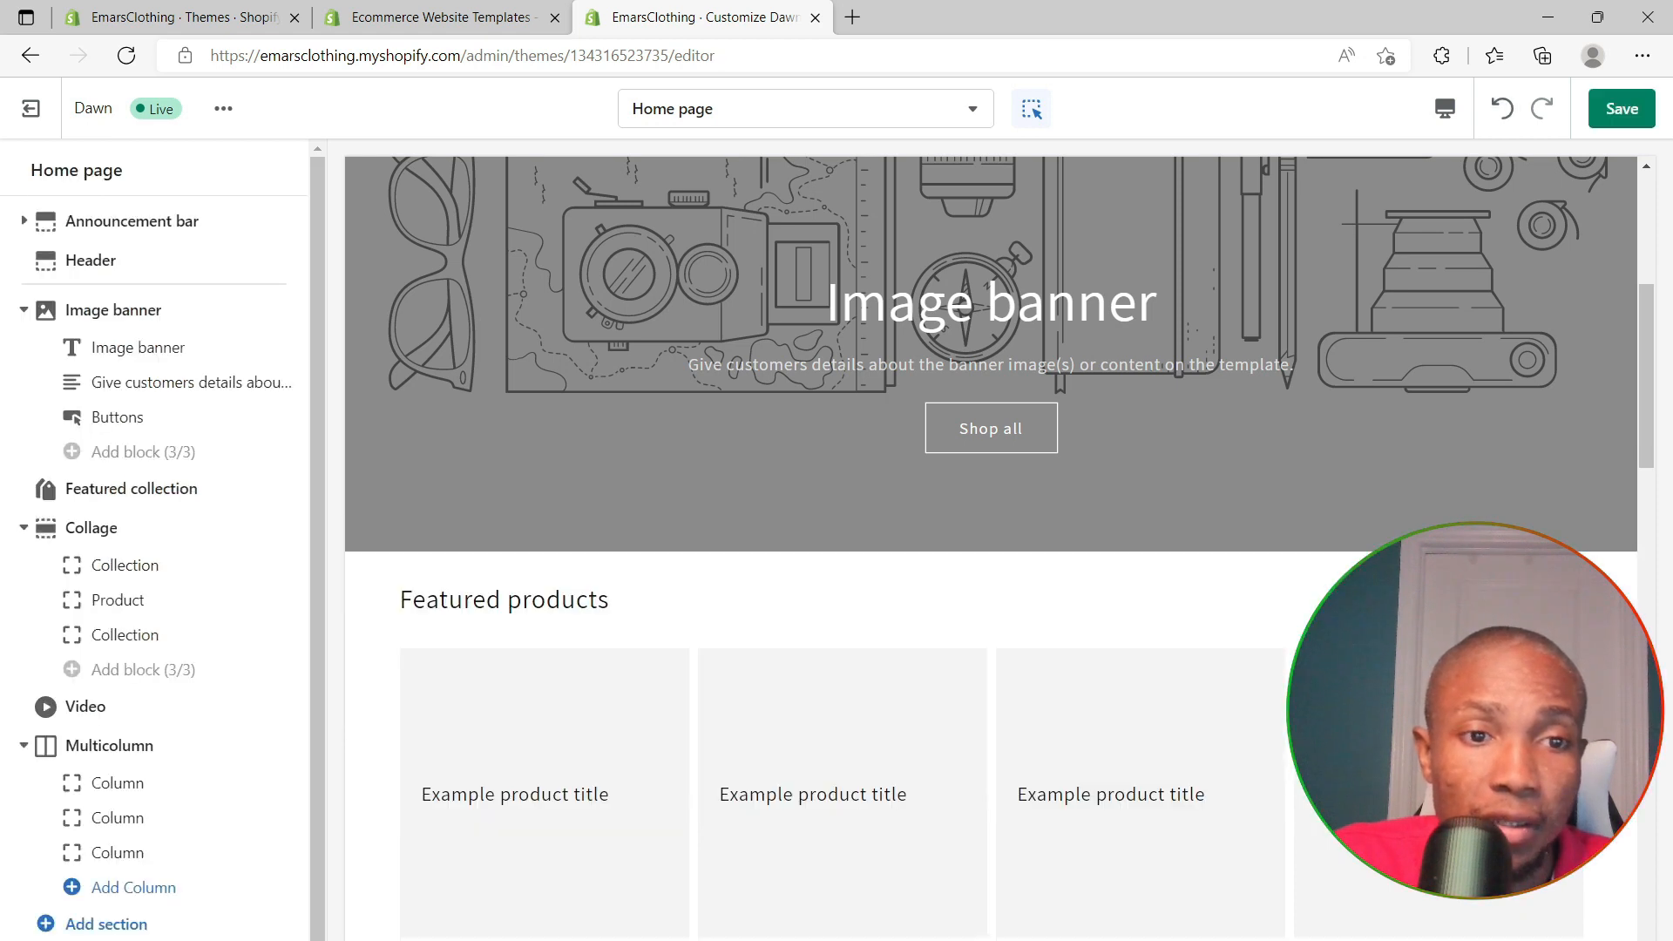
scroll(763, 845, up, 15)
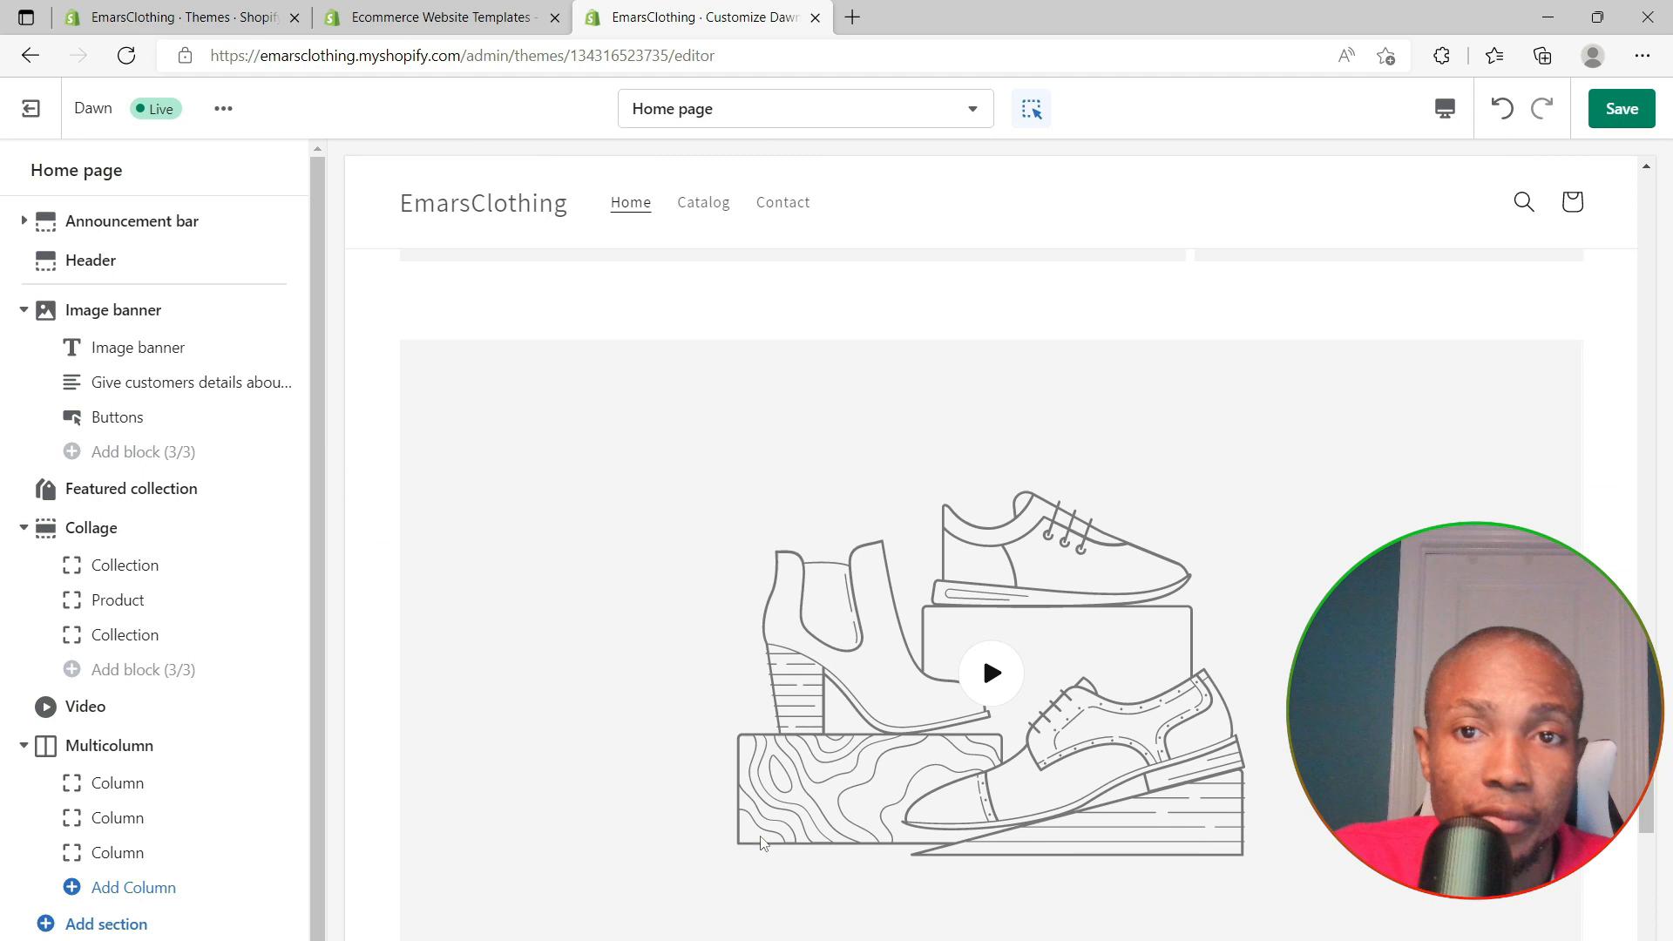
scroll(764, 845, up, 8)
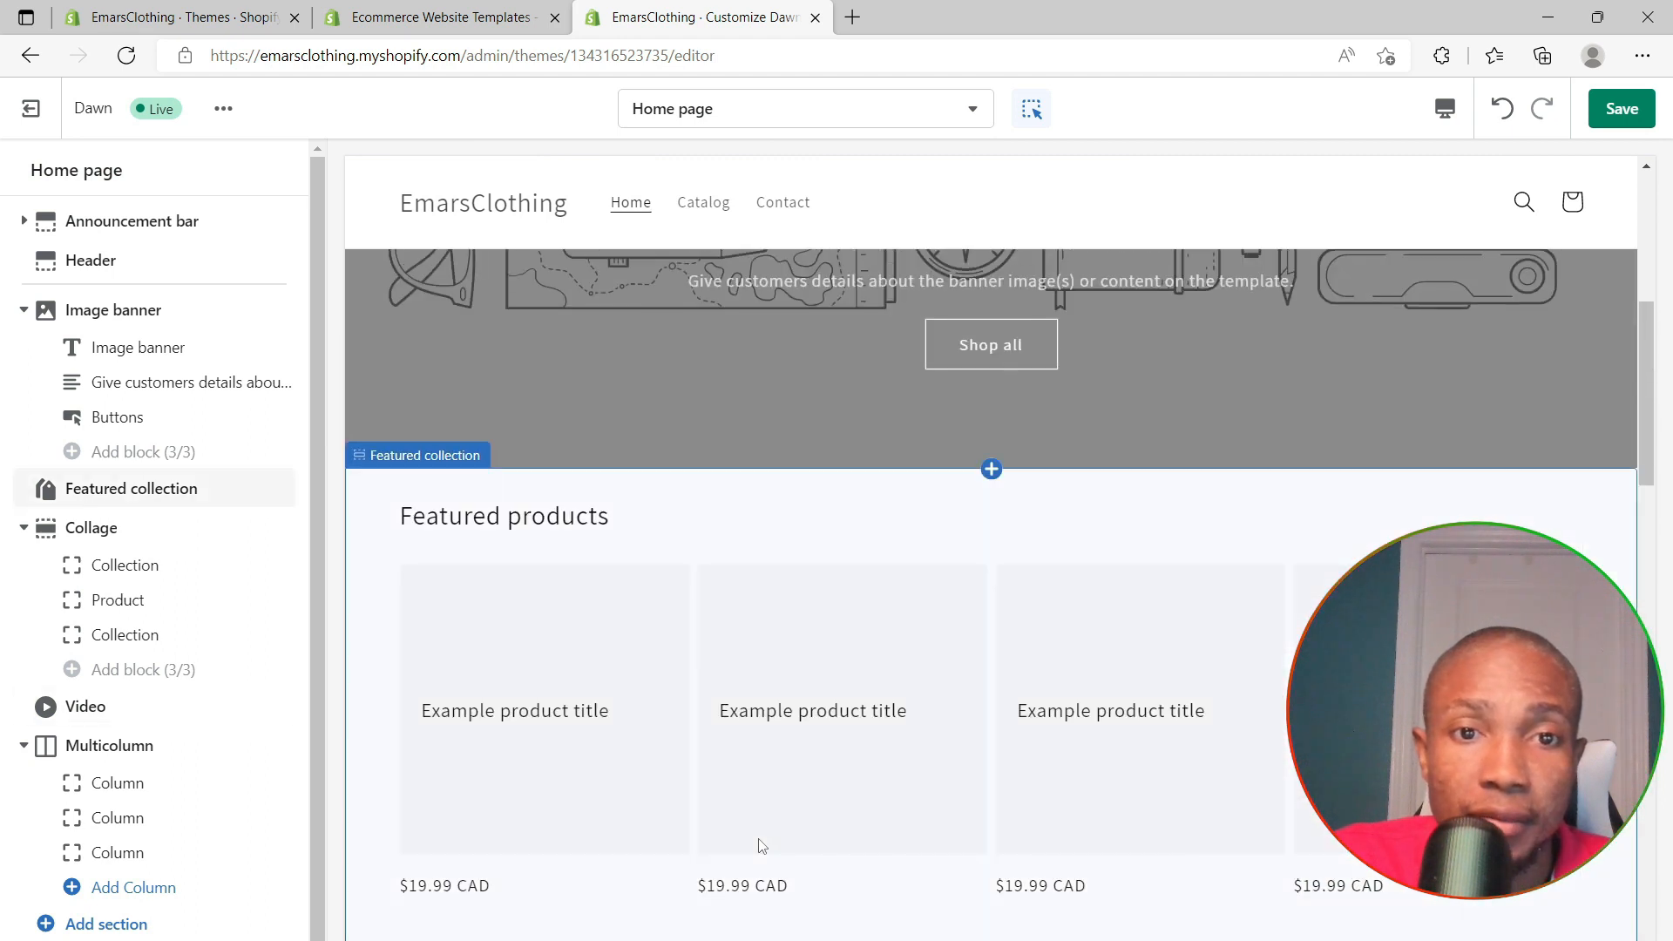
Add a Rich text section to the home page after the Multicolumn section
drag(313, 733, 310, 753)
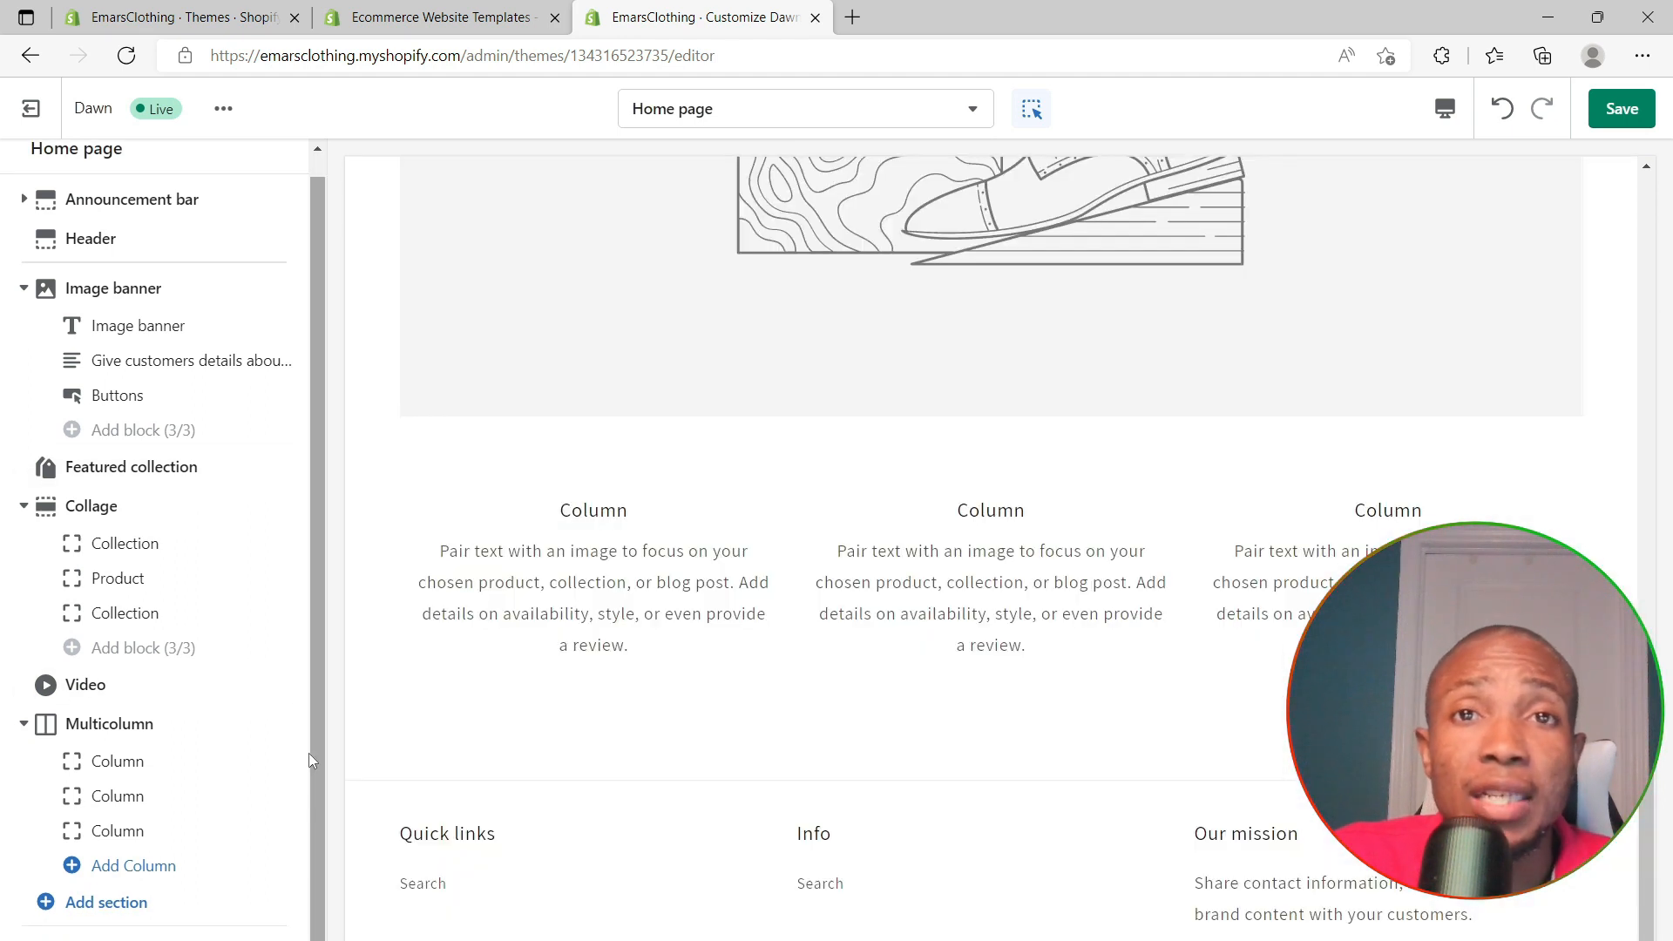
click(48, 906)
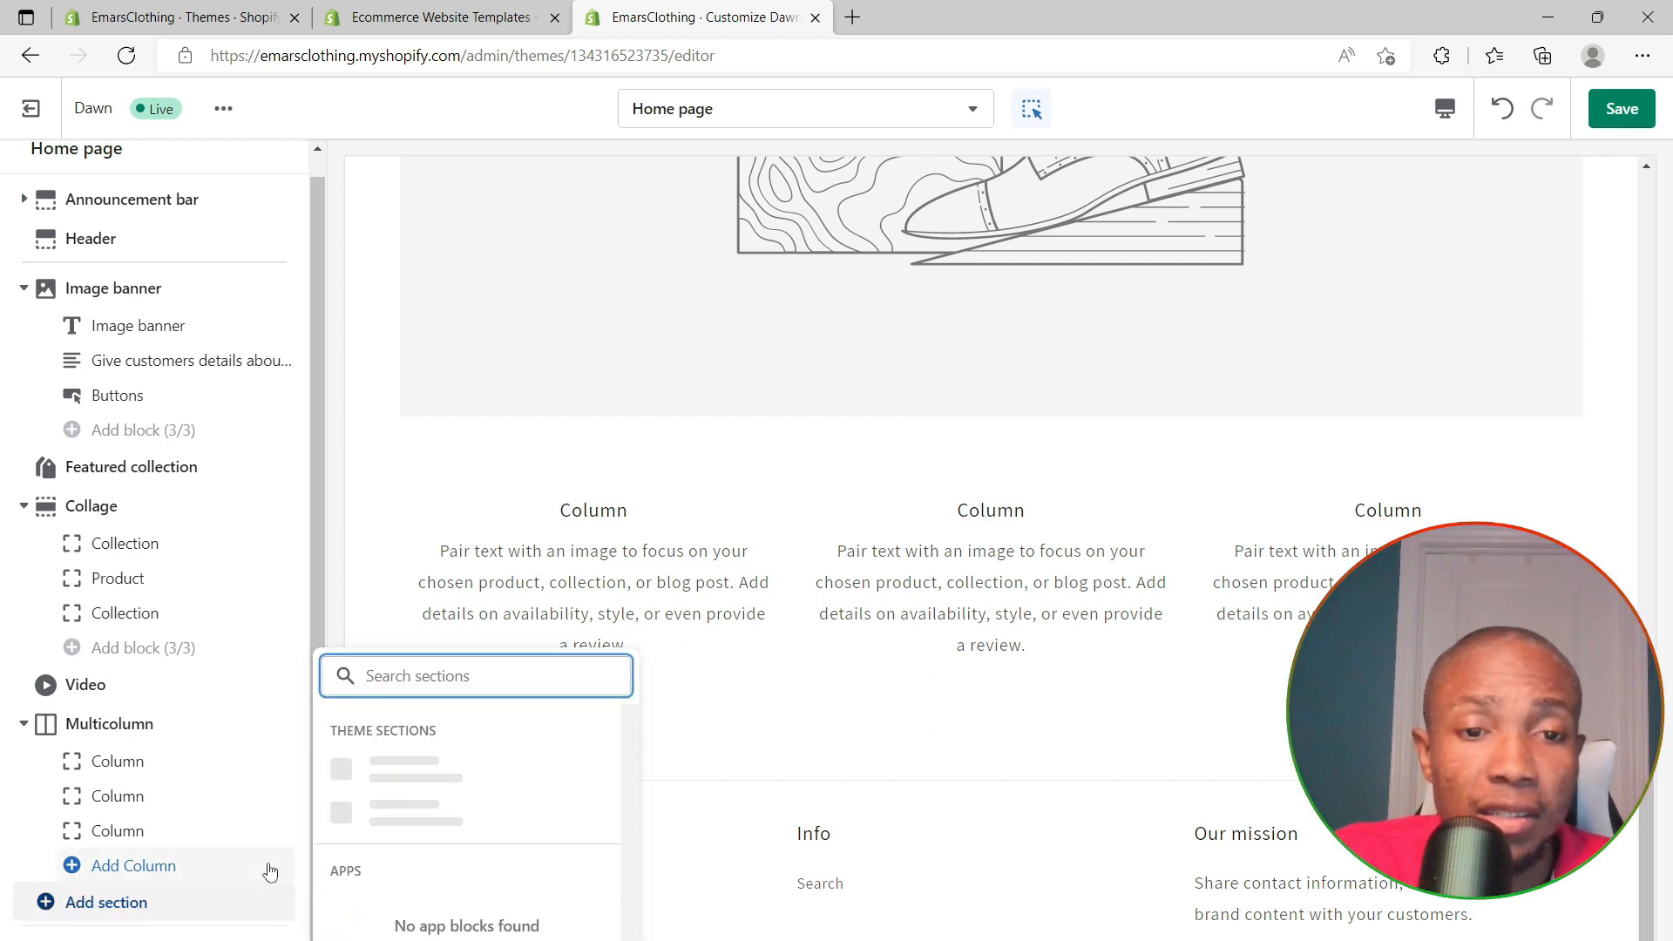
scroll(409, 797, down, 3)
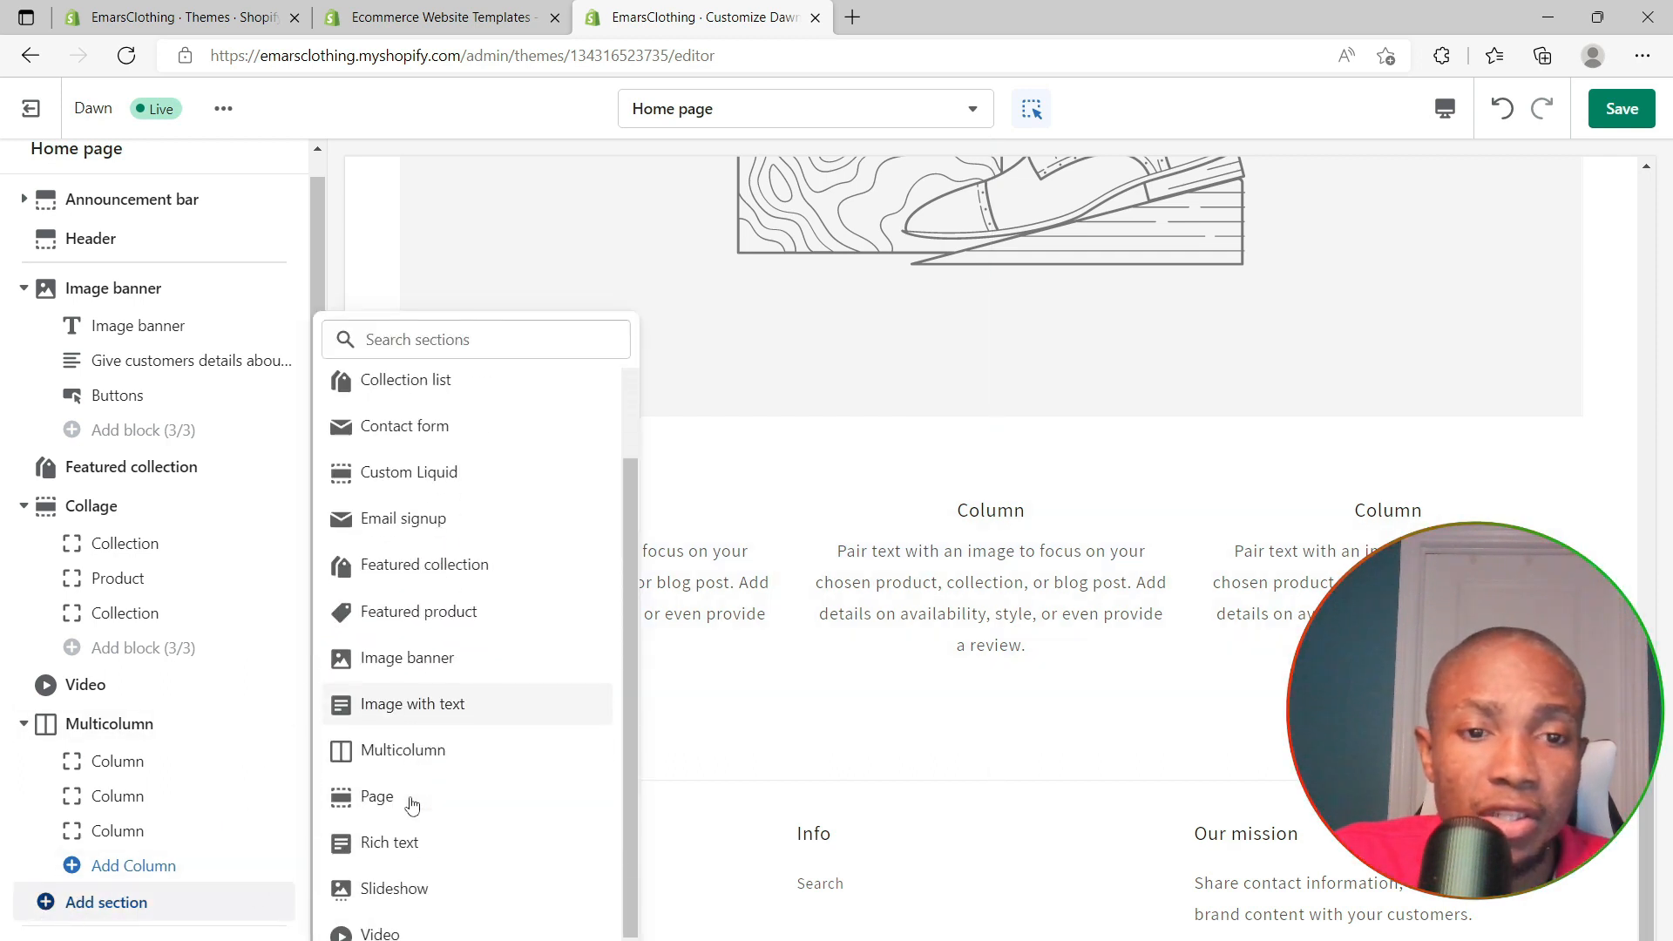
click(389, 733)
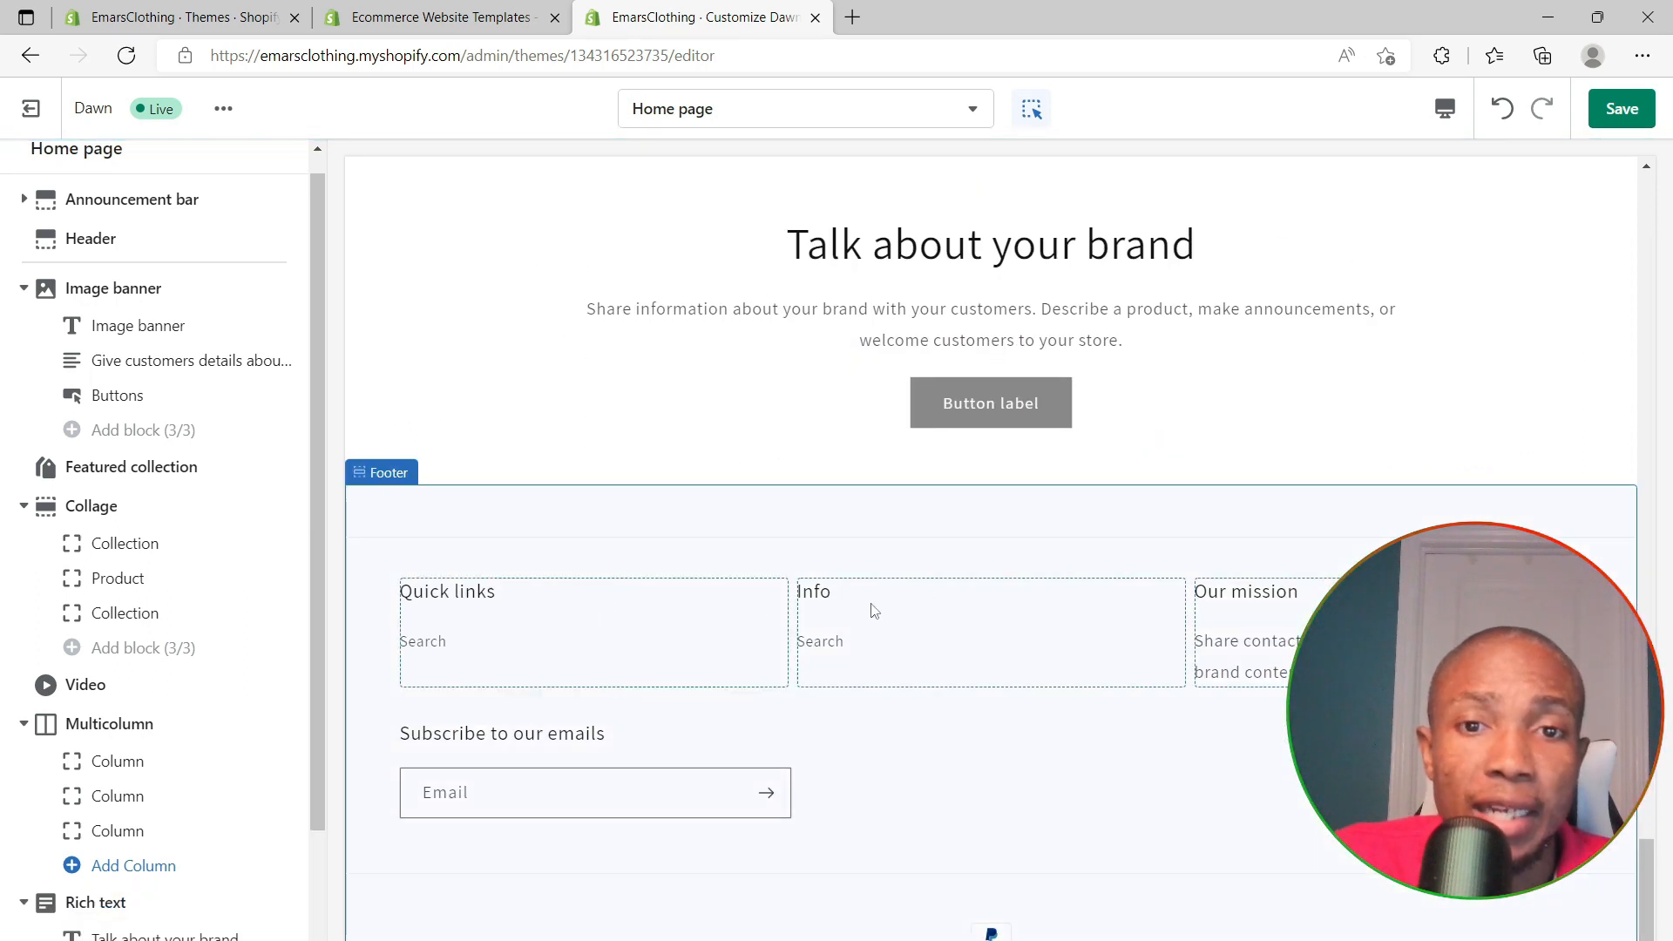
scroll(845, 465, up, 2)
scroll(781, 562, up, 2)
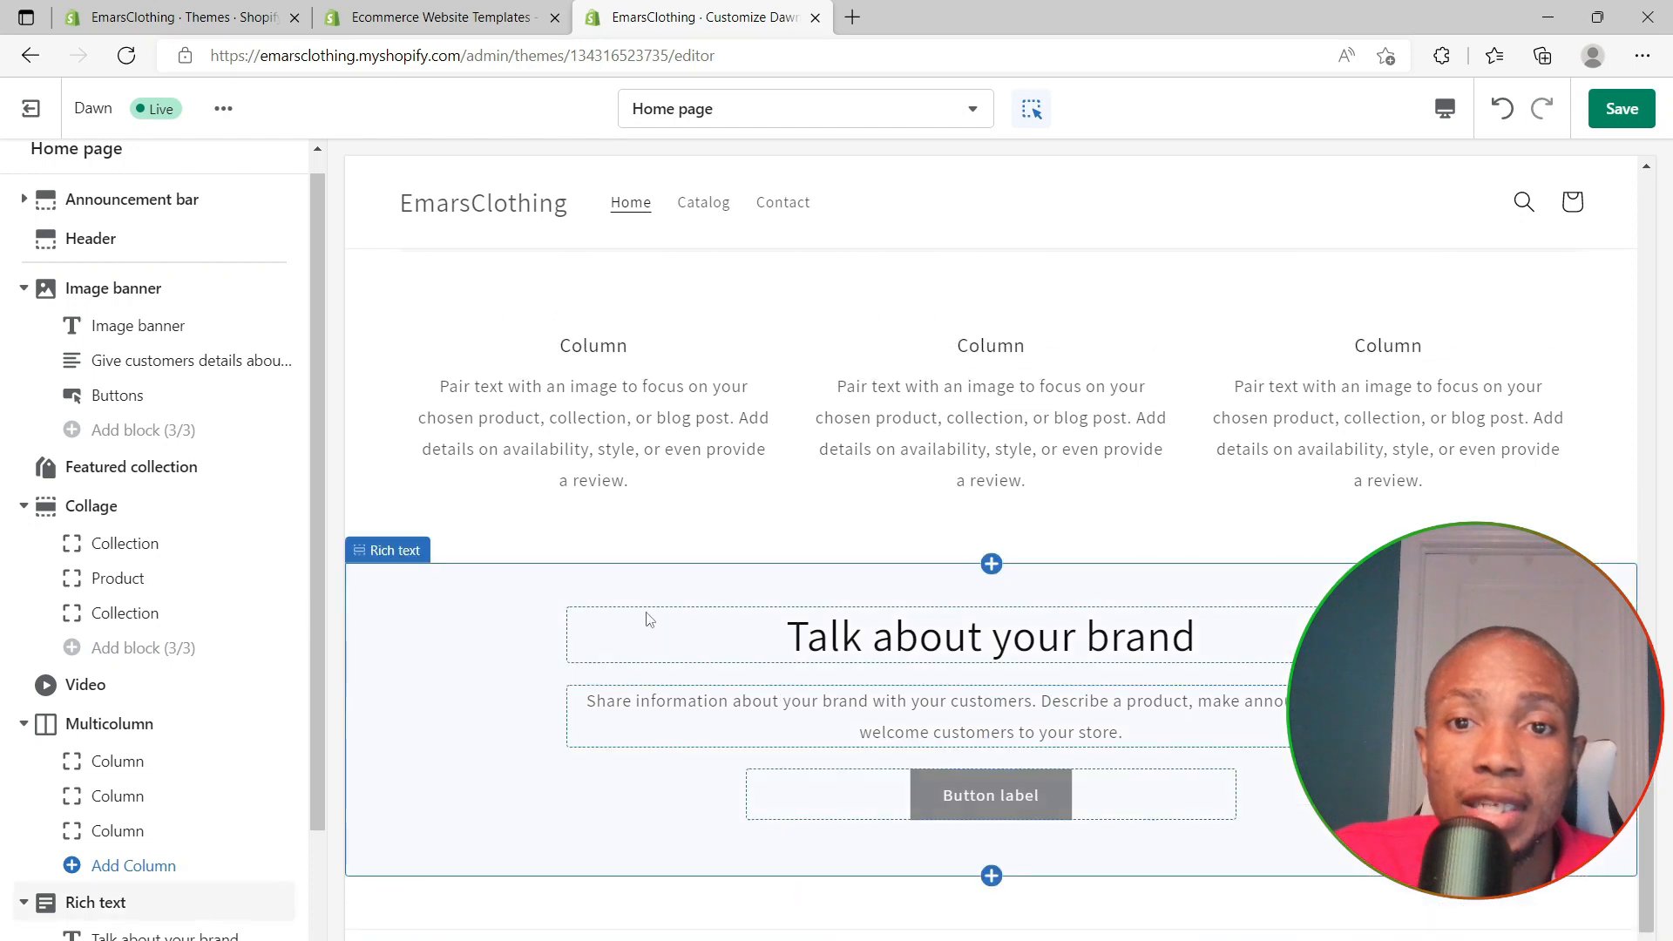
Look at the new Rich text section's settings and move the section between Video and Multicolumn
click(471, 696)
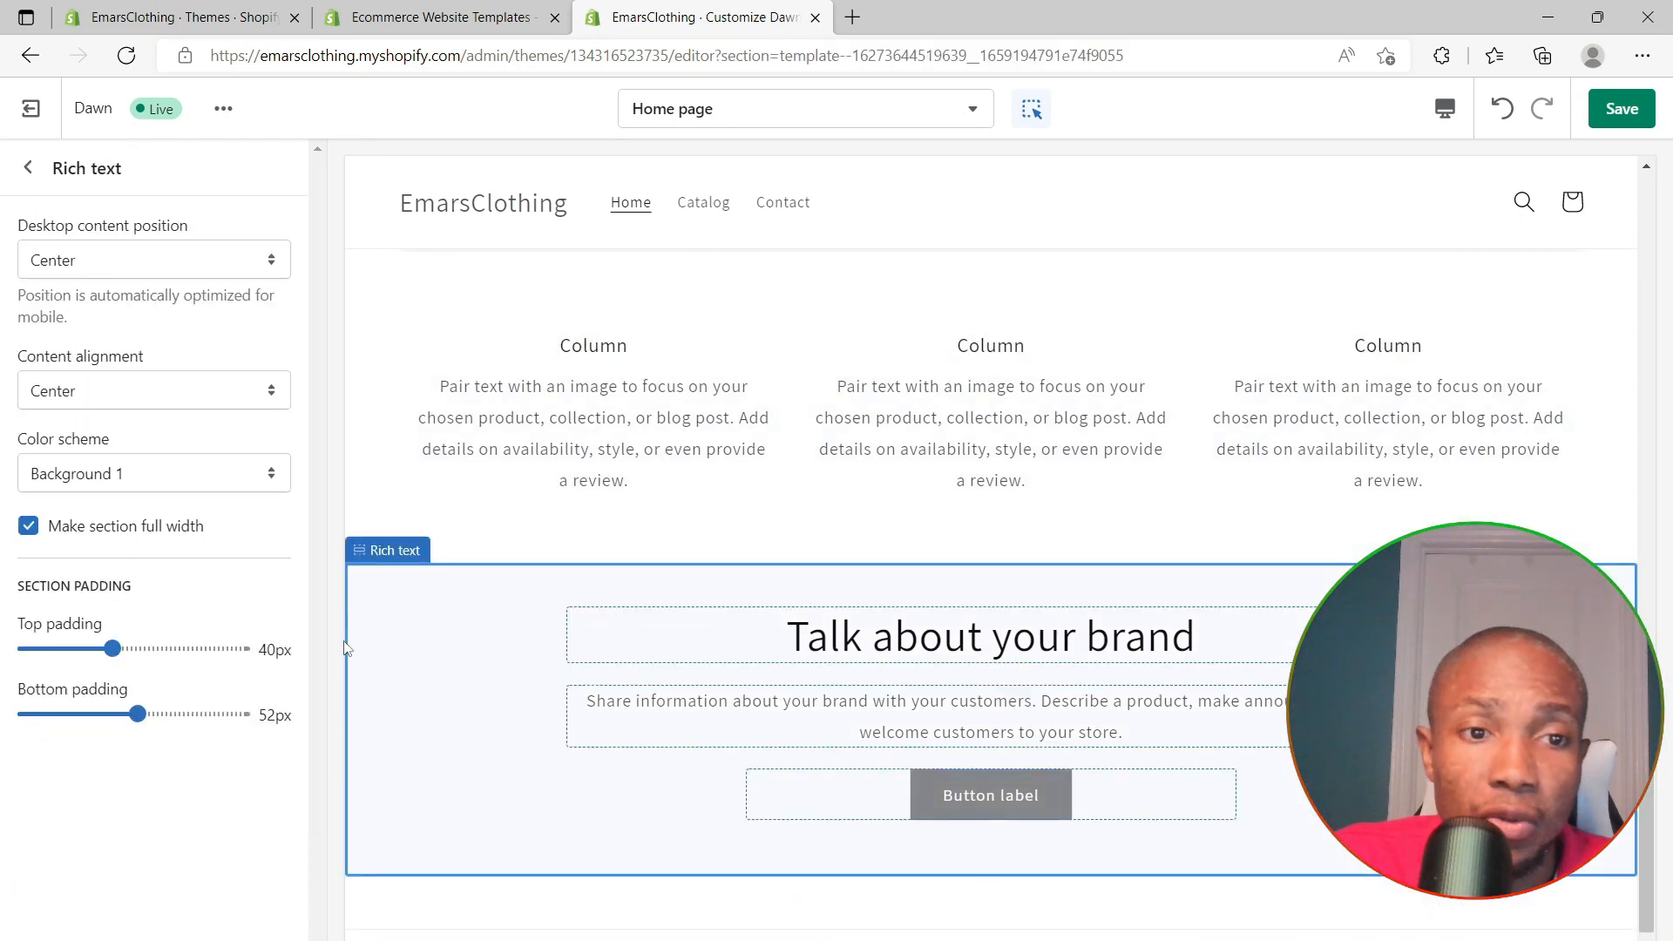
click(29, 168)
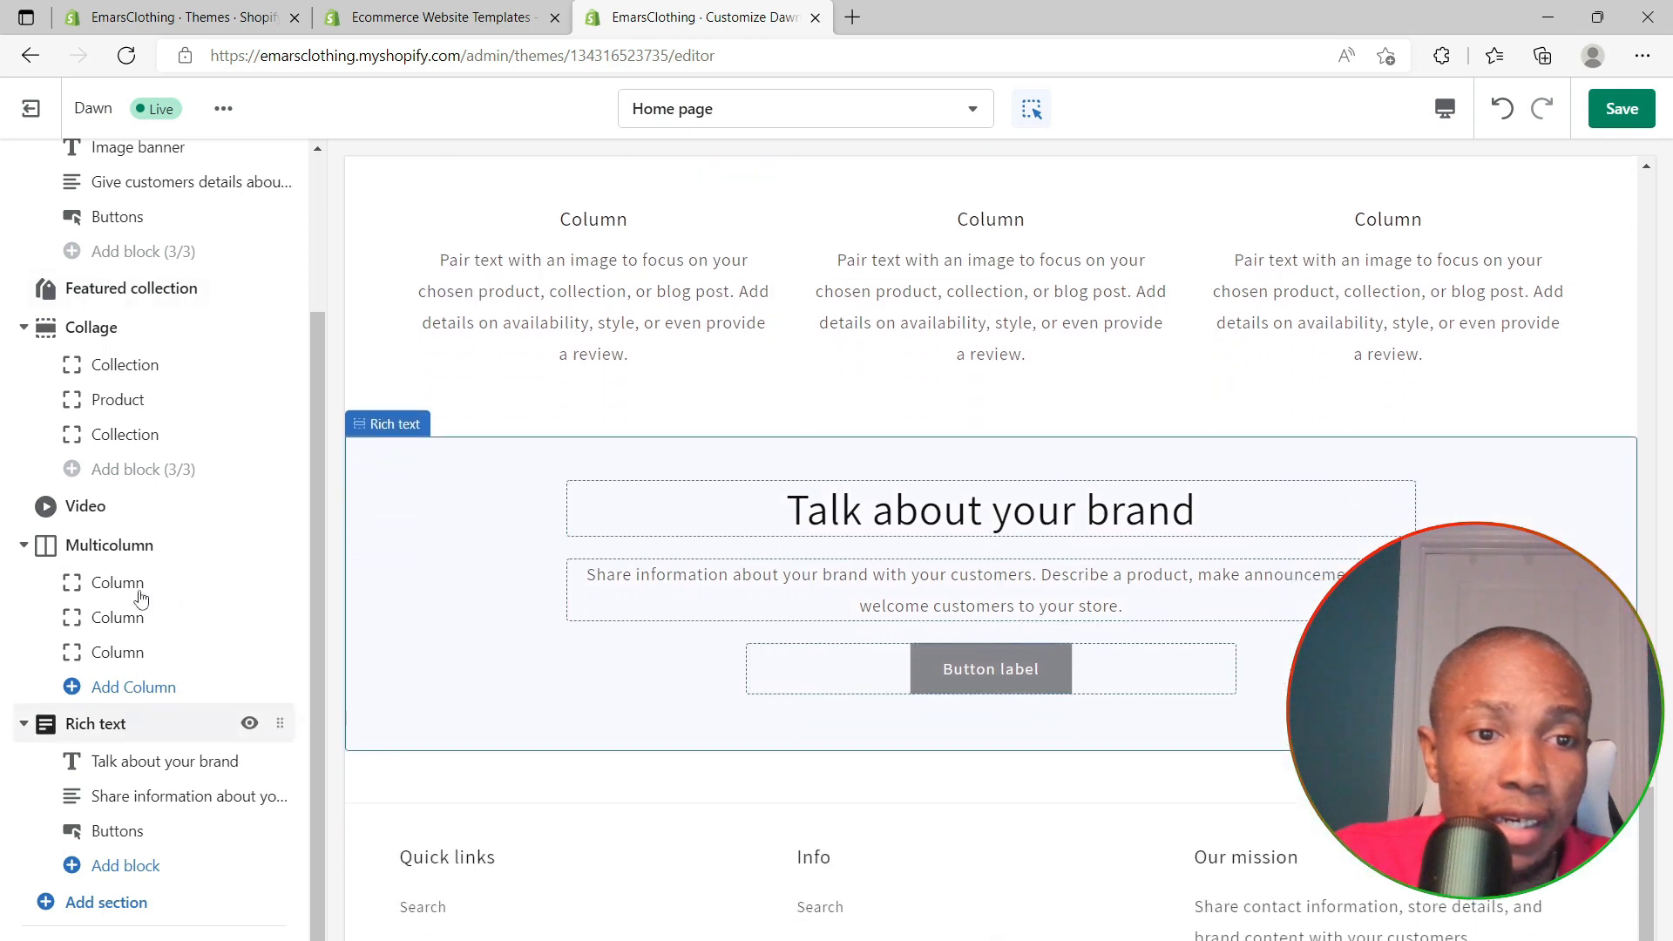
drag(283, 702, 261, 634)
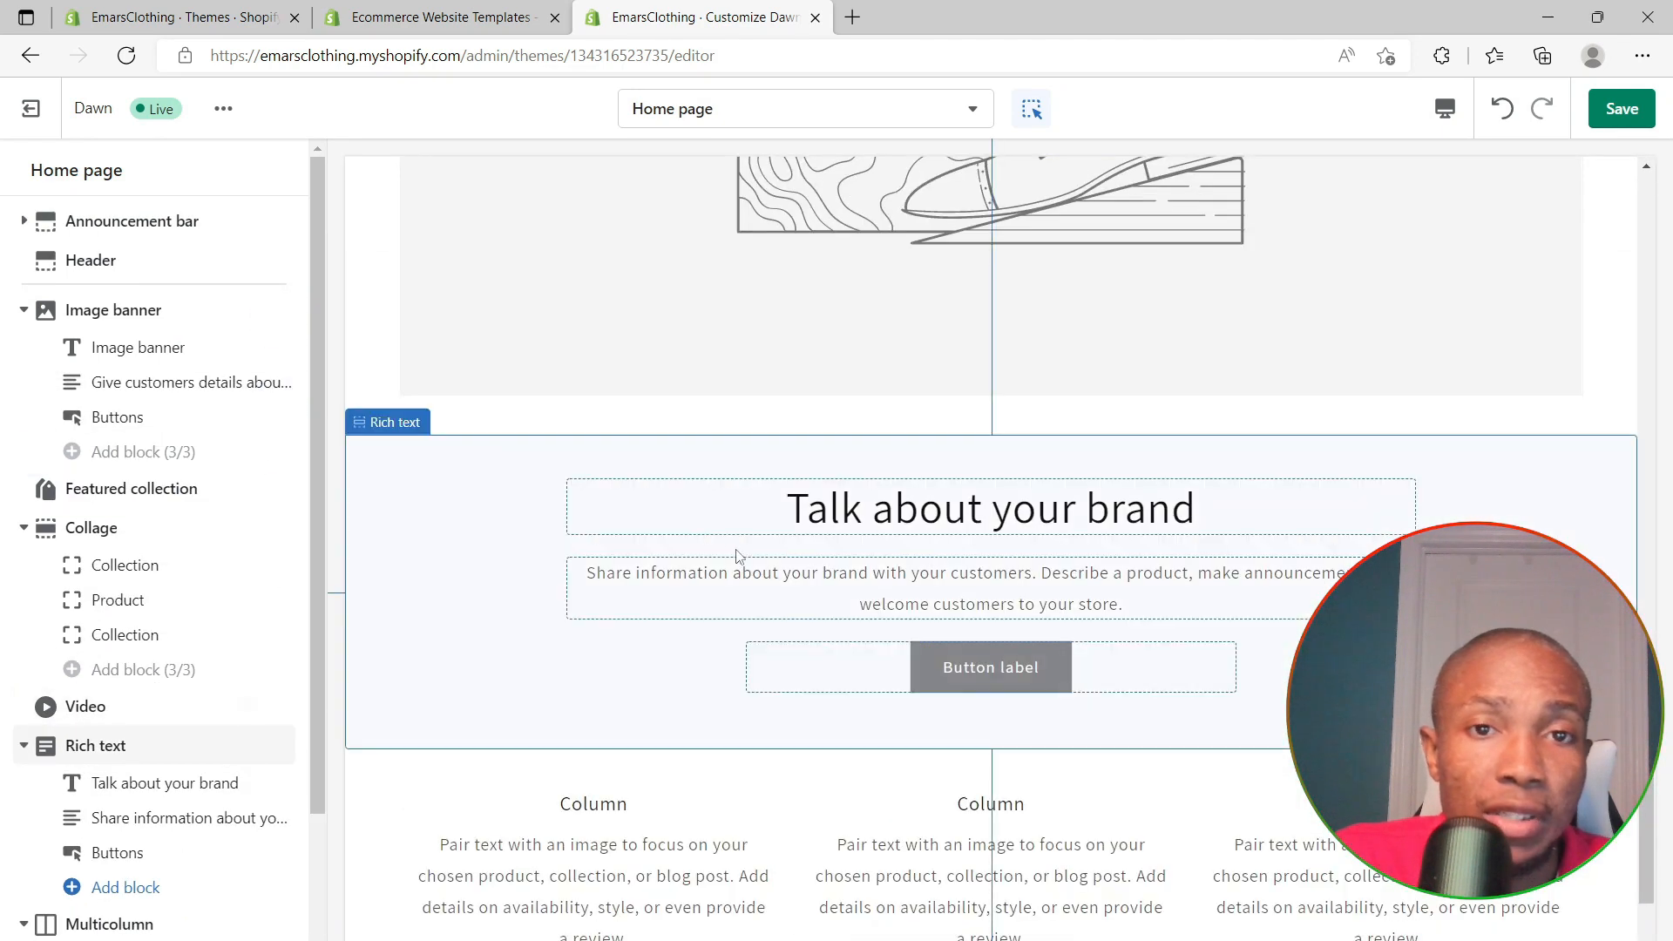
Remove the Rich text section located between Video and Multicolumn
click(443, 559)
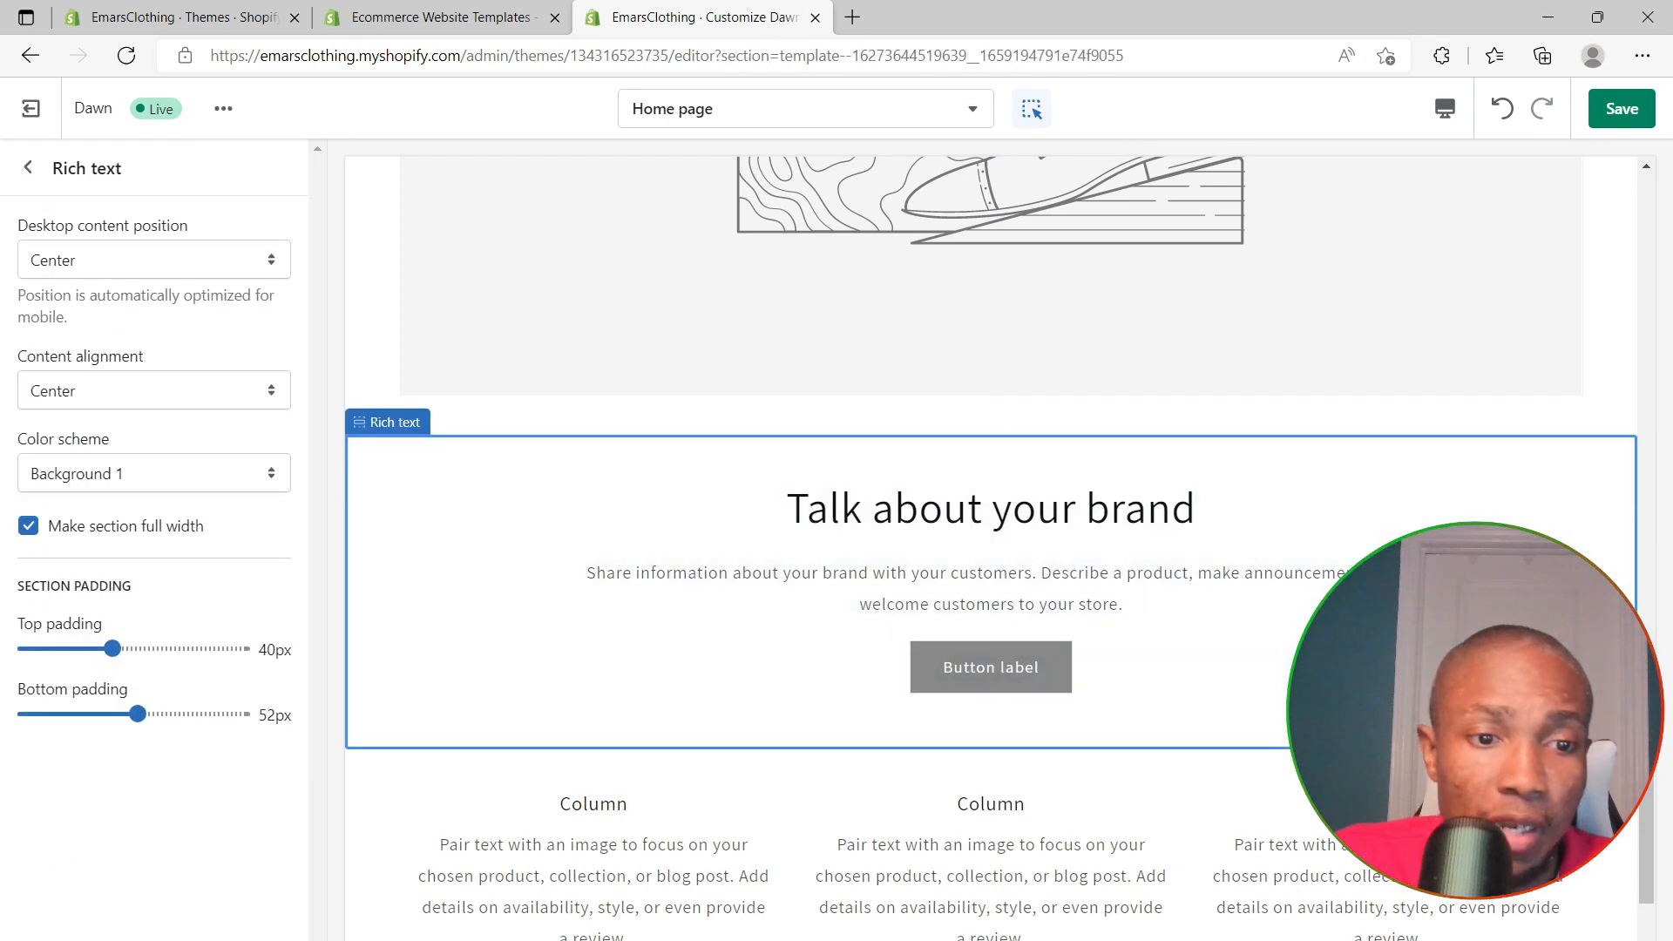
click(80, 938)
scroll(614, 663, up, 5)
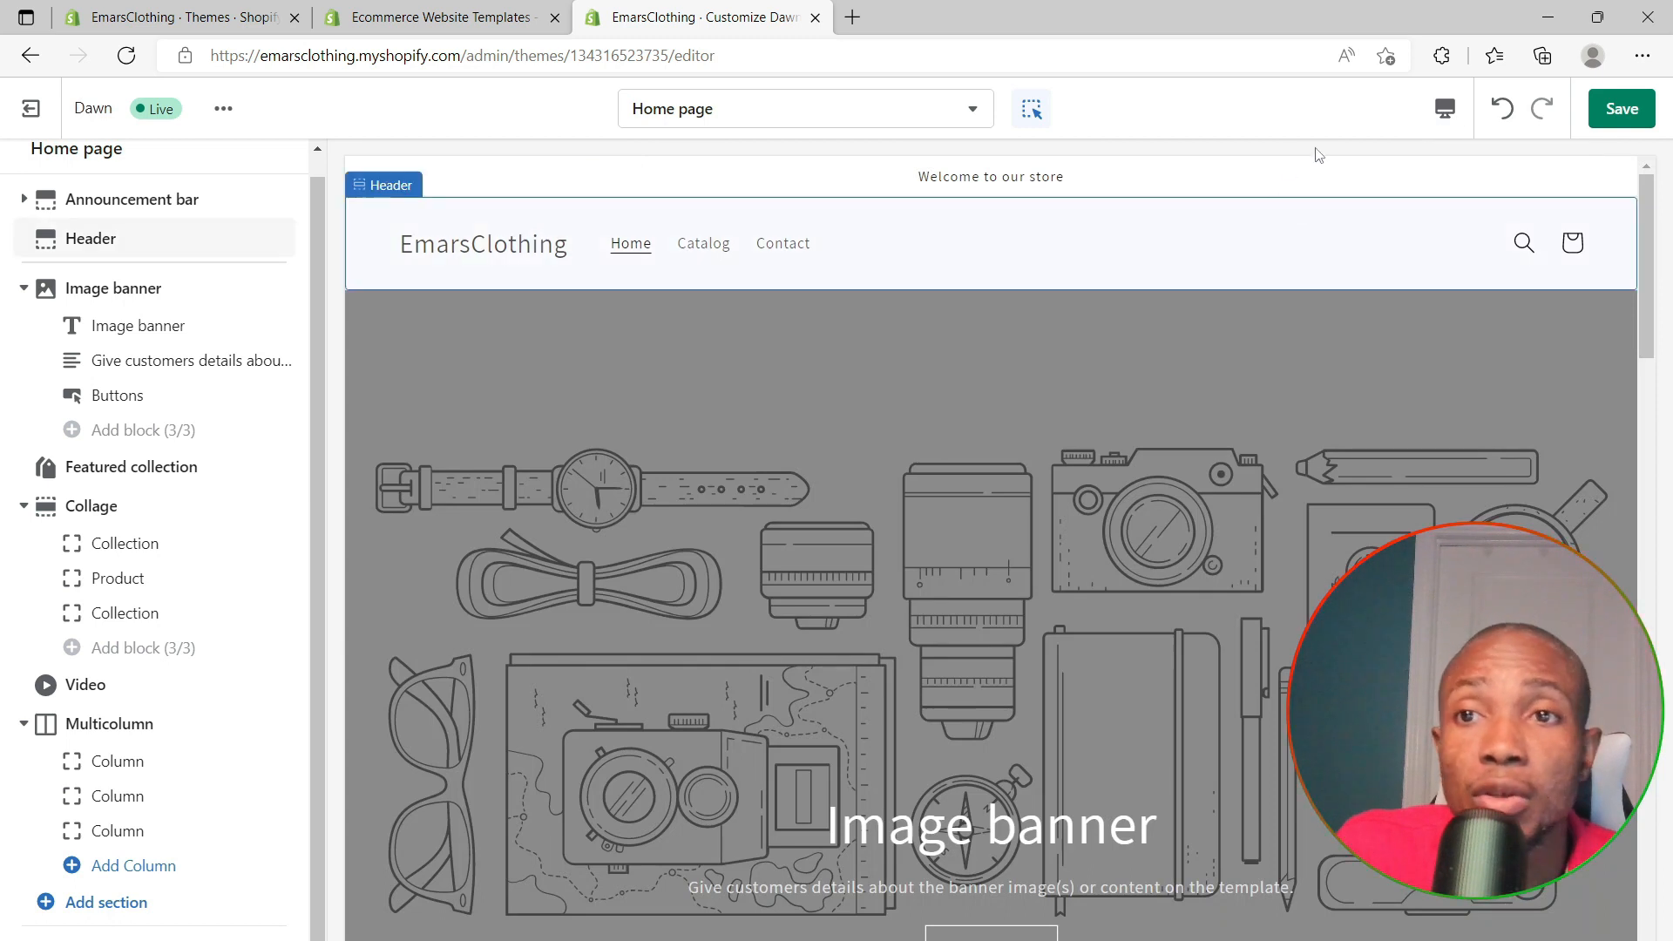
Preview the home page in the Mobile view and look through its content
click(1445, 118)
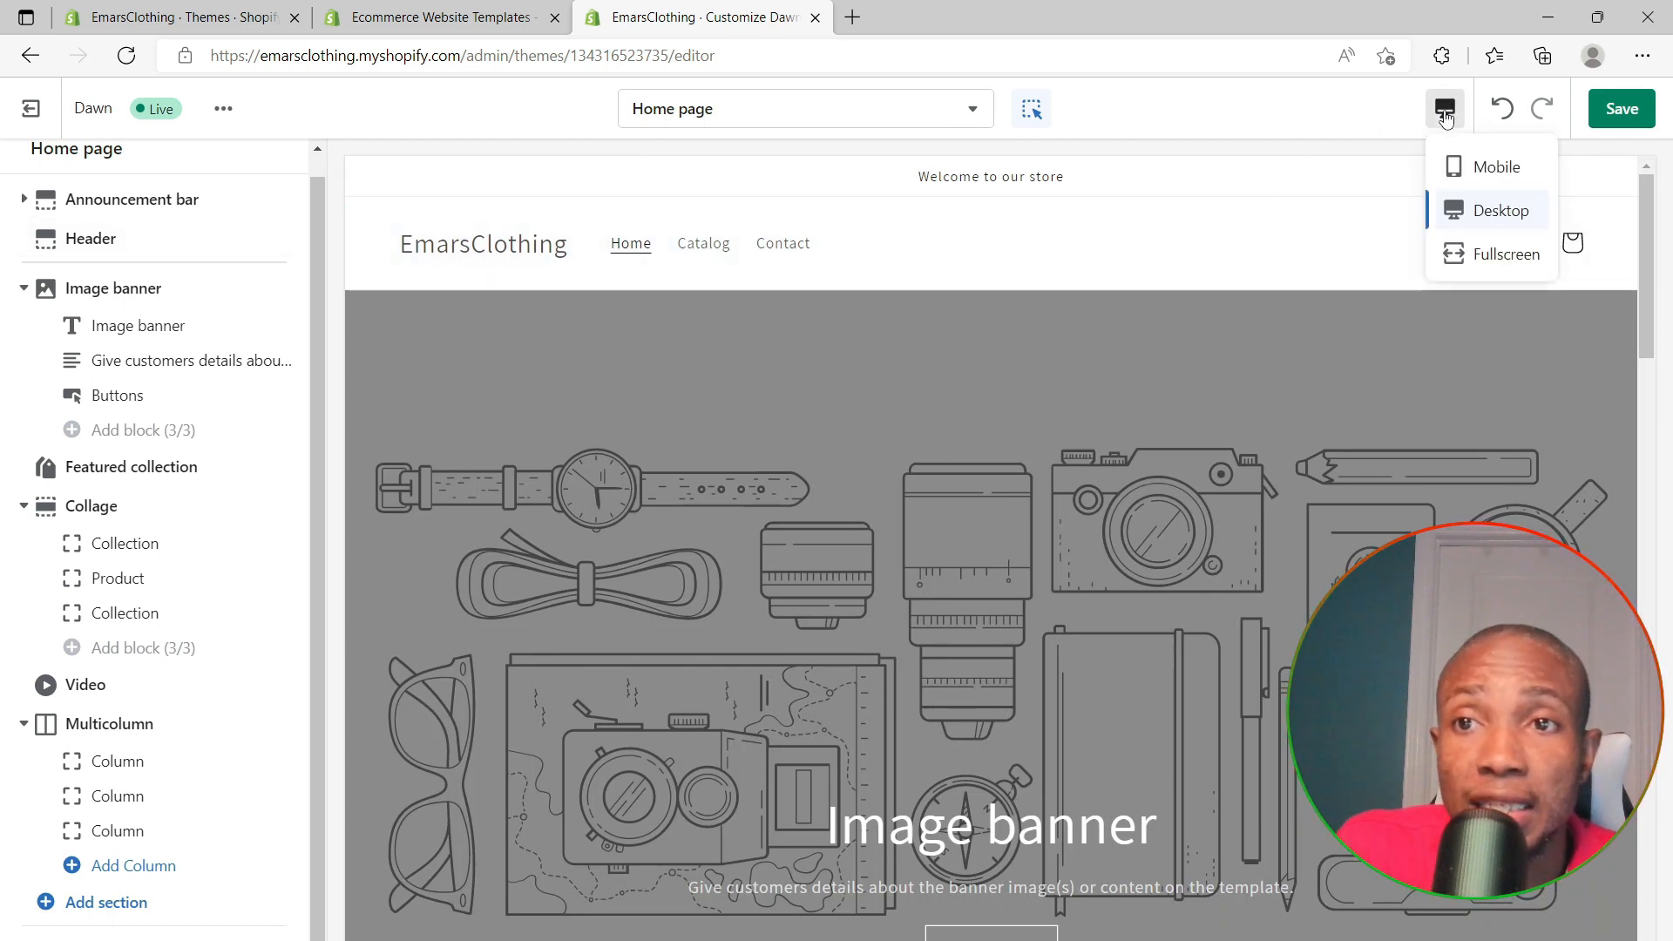
click(1481, 166)
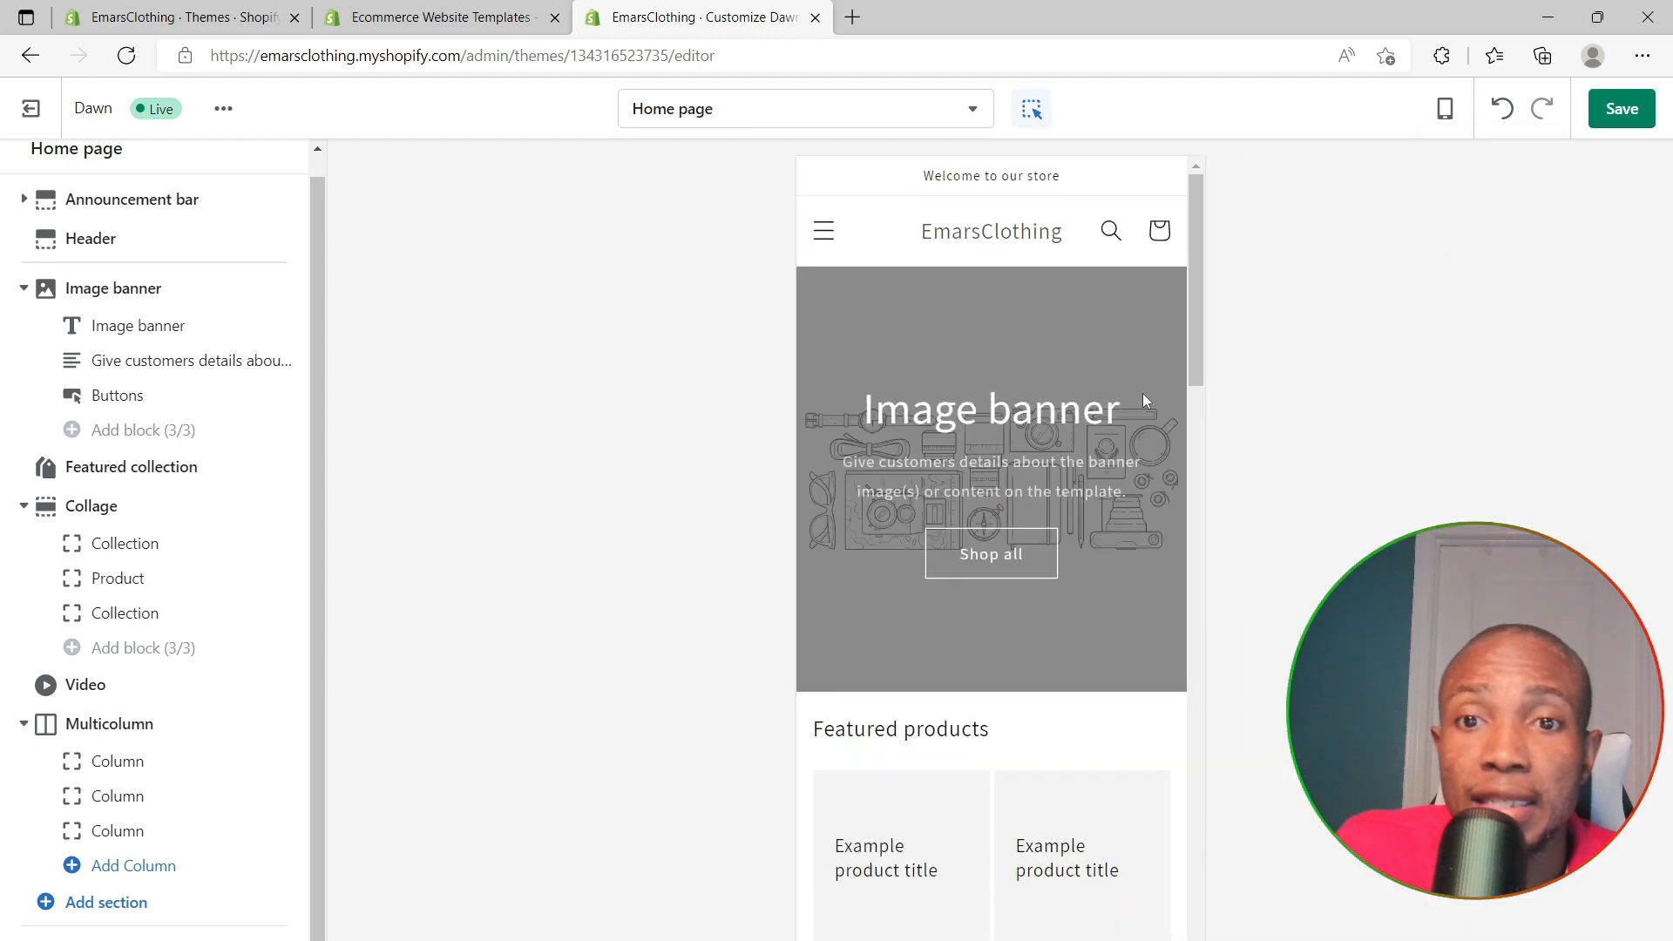
scroll(1115, 418, down, 10)
scroll(1115, 418, up, 7)
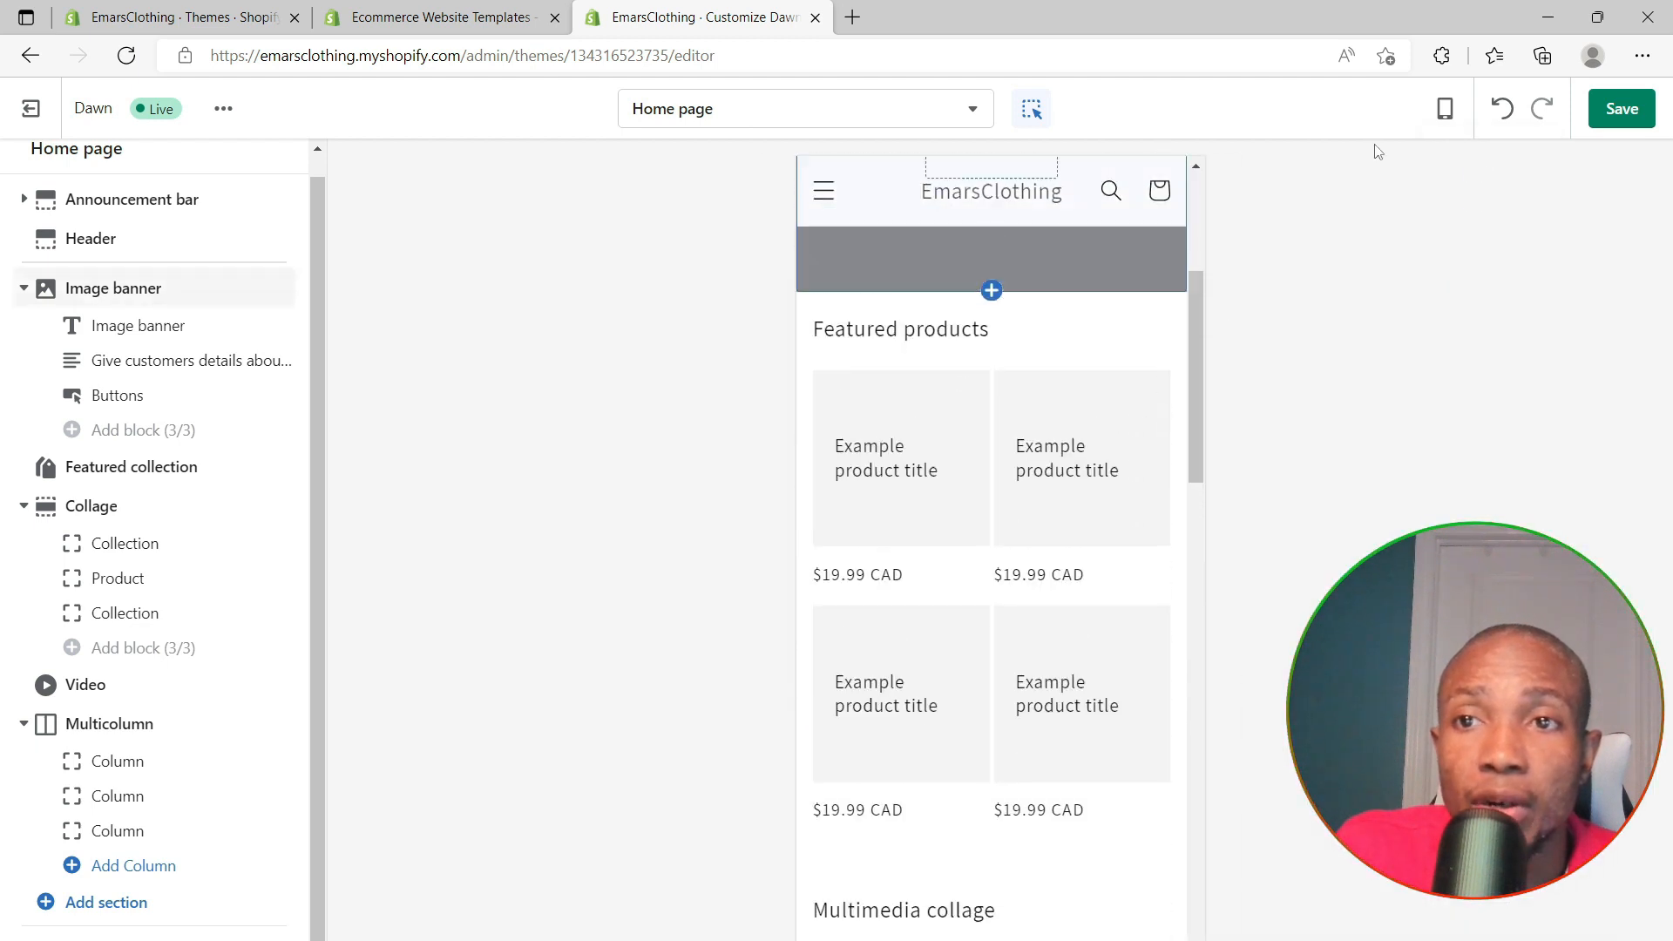
Return the preview to the Desktop view and look through the home page
click(1445, 108)
click(1472, 209)
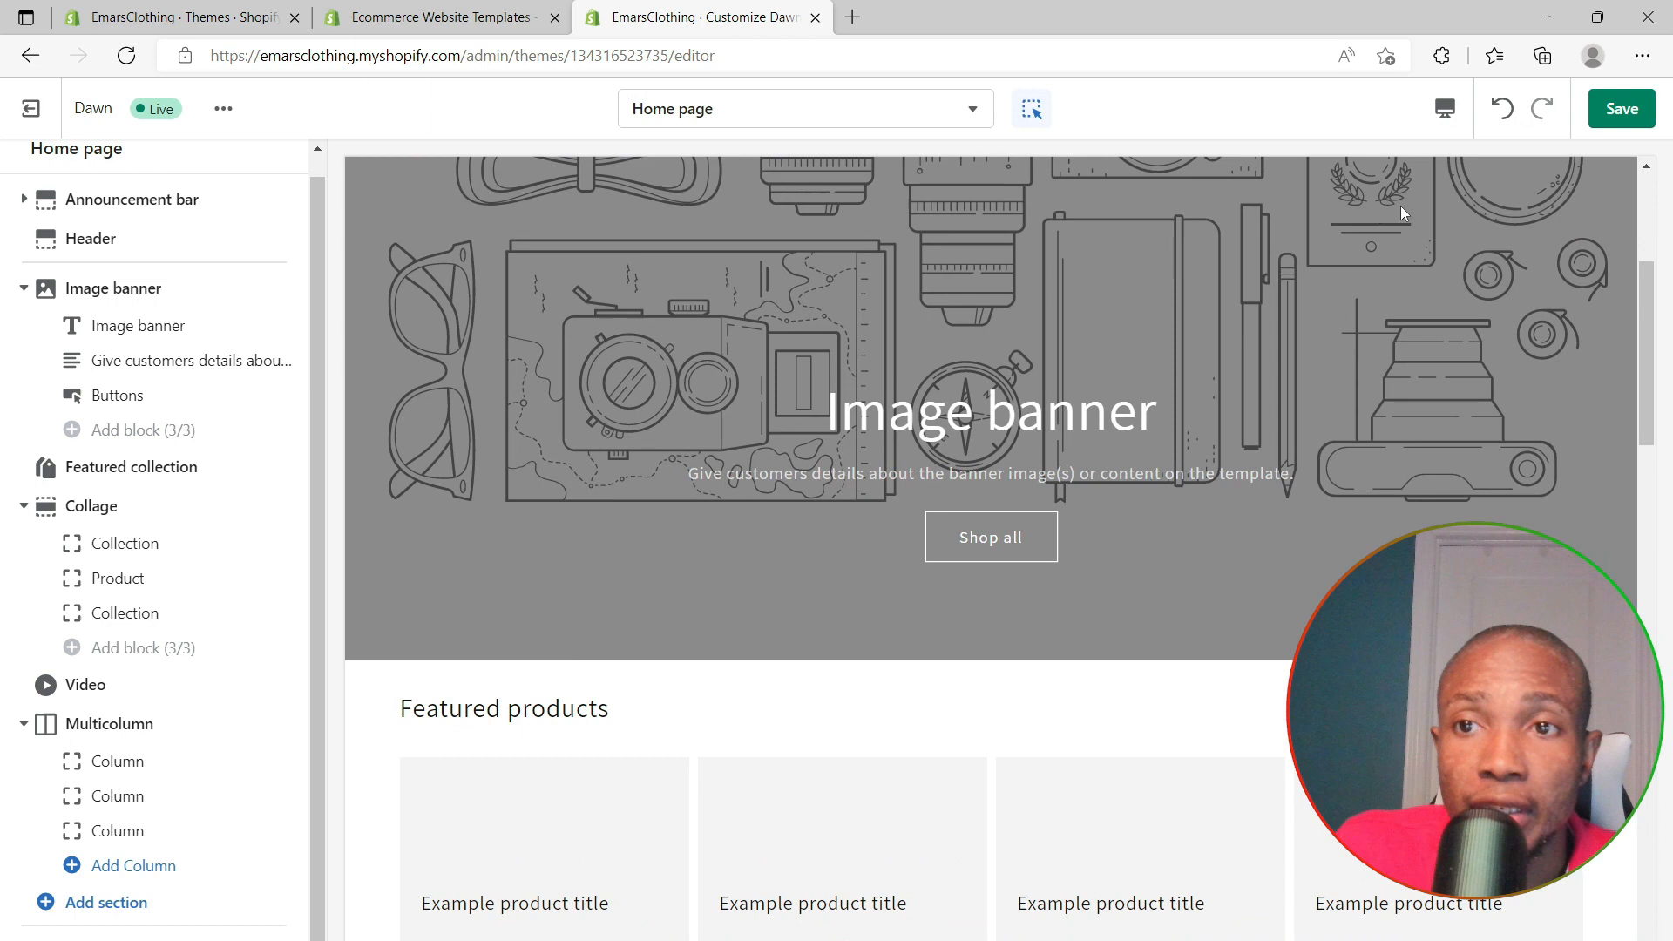
scroll(1122, 459, down, 12)
scroll(1130, 452, up, 5)
scroll(1124, 392, up, 6)
Look through the available page templates and open the Cart template
click(974, 106)
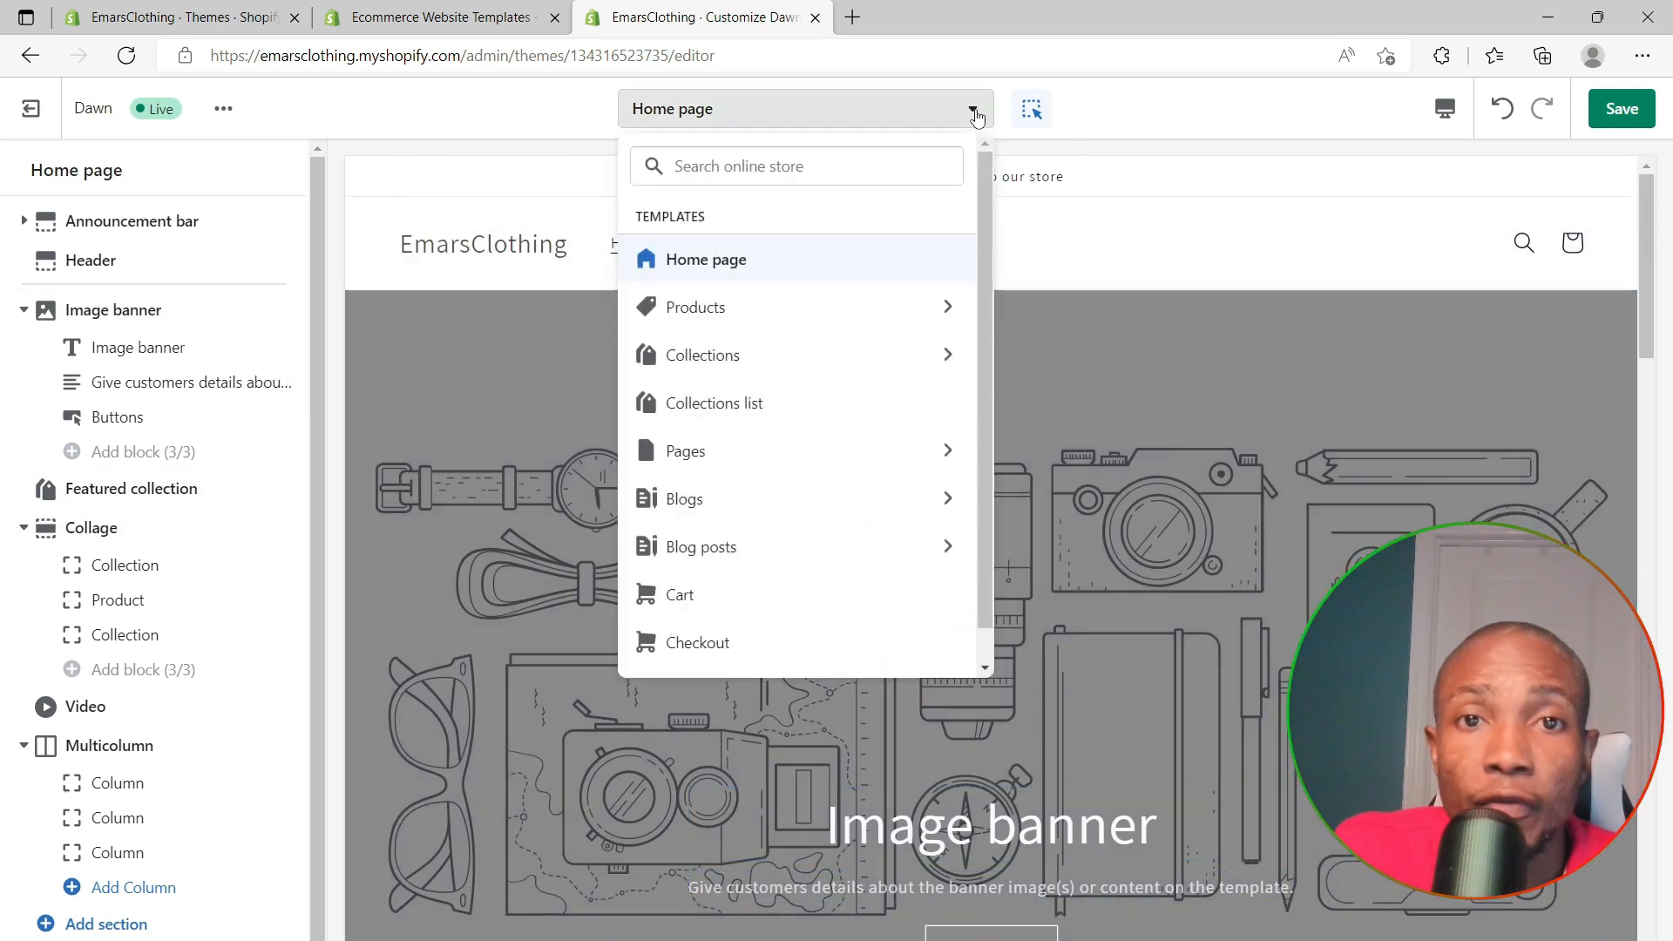
scroll(813, 323, down, 1)
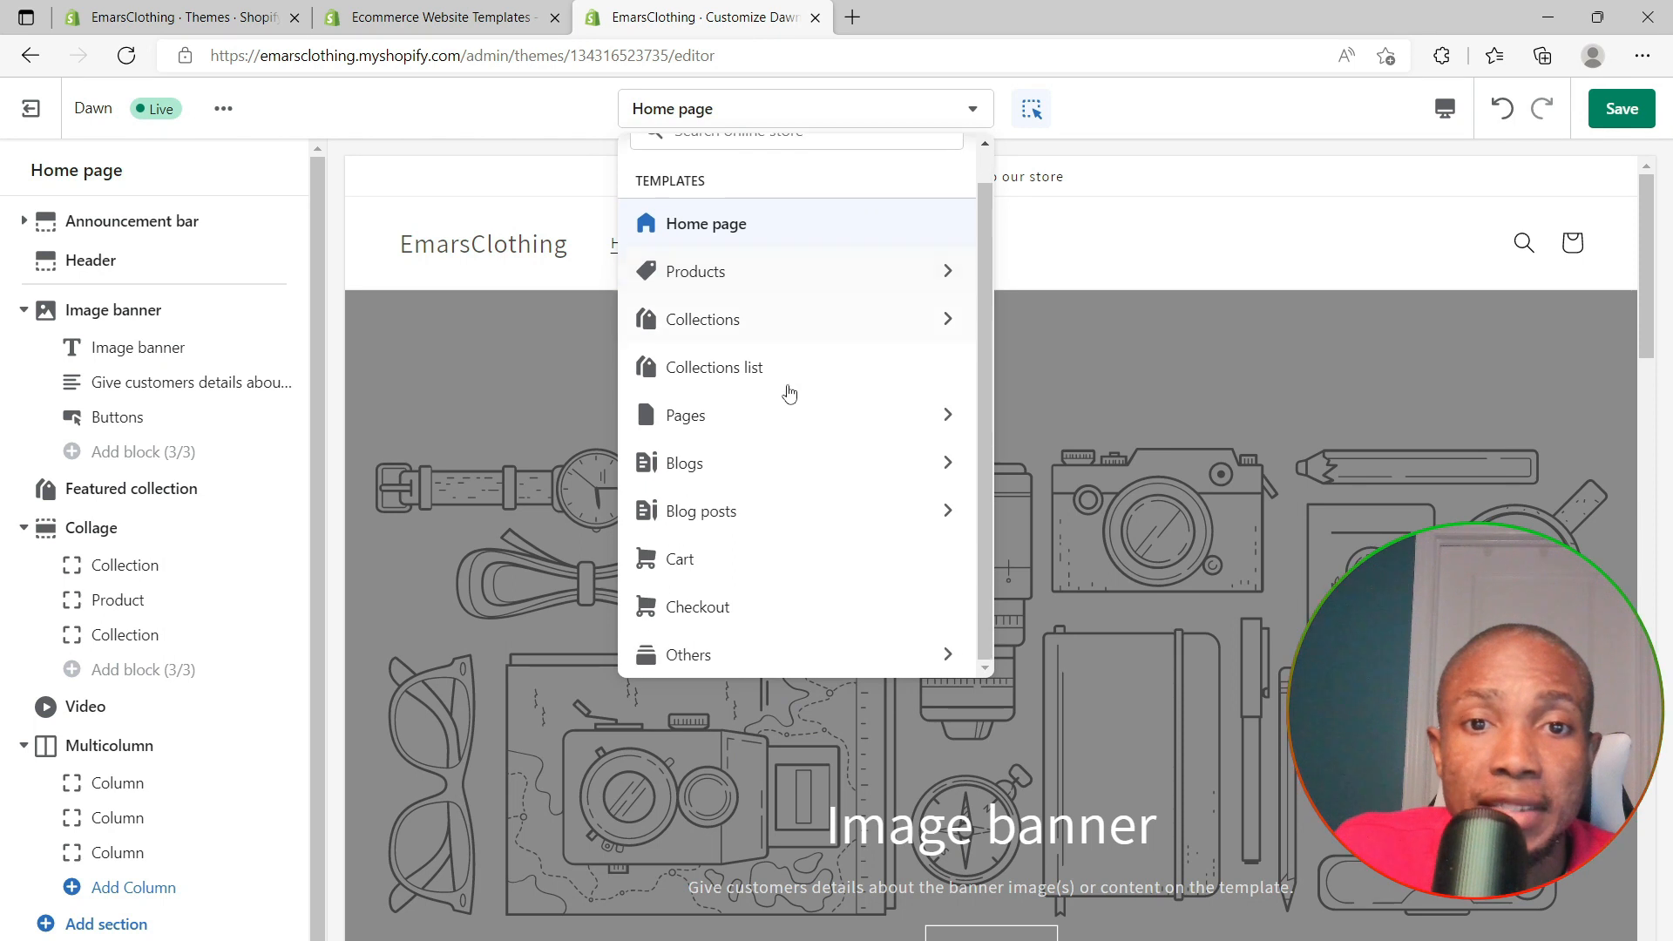
click(682, 566)
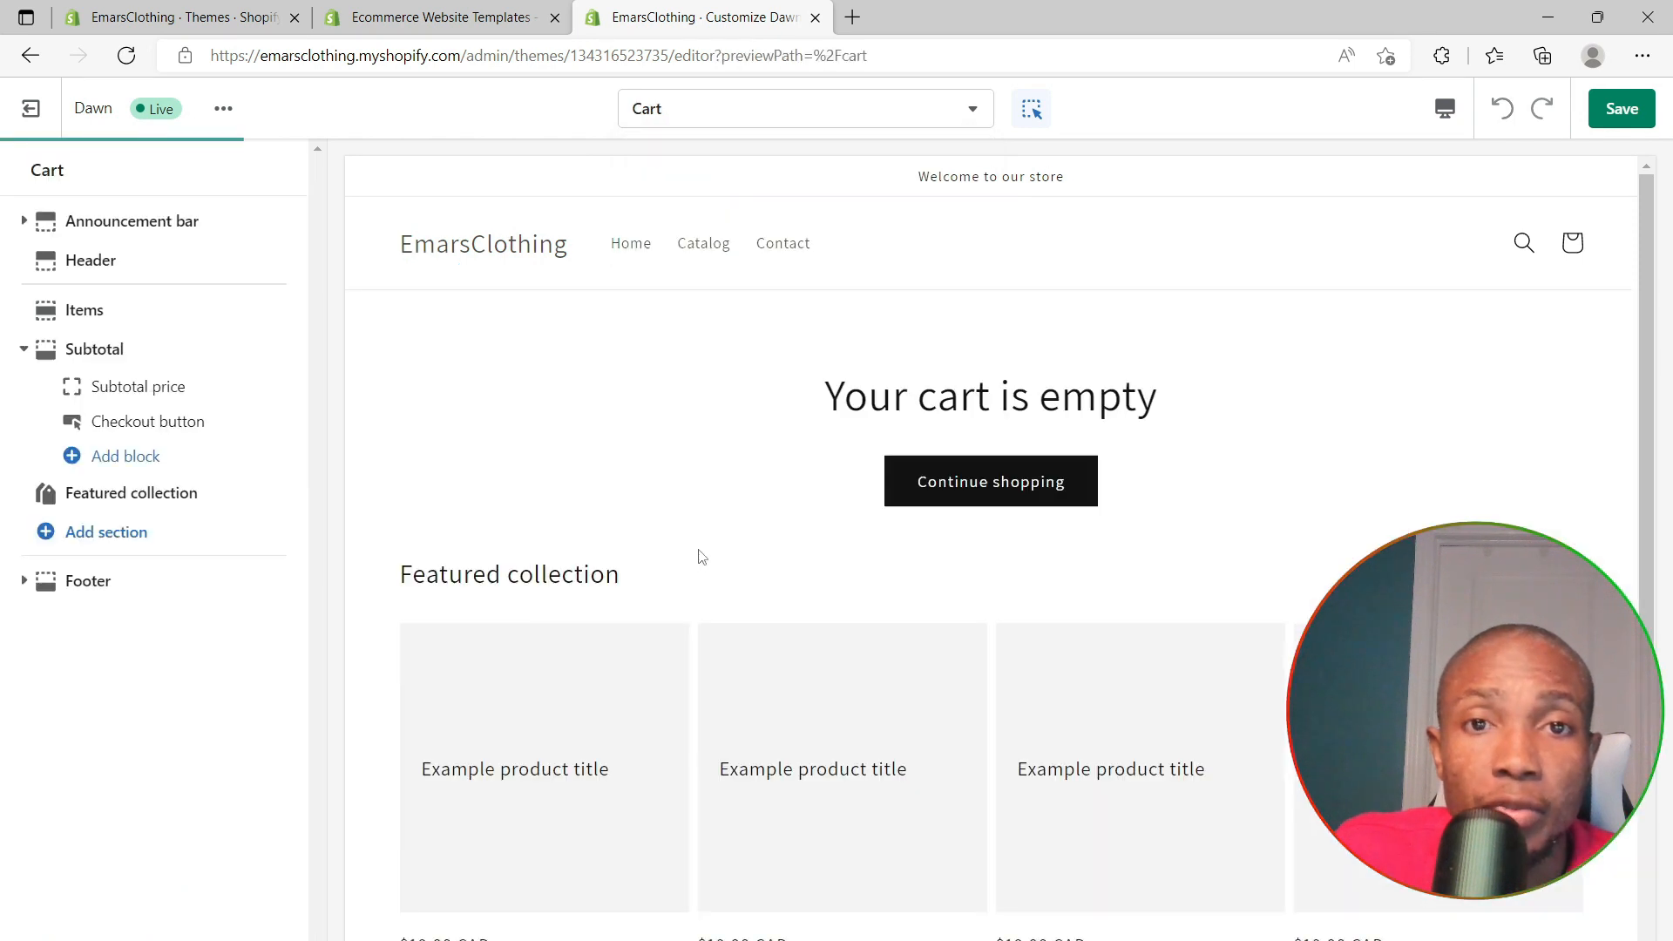
Leave the Cart template and return to the Home page template
click(991, 112)
click(978, 114)
click(978, 114)
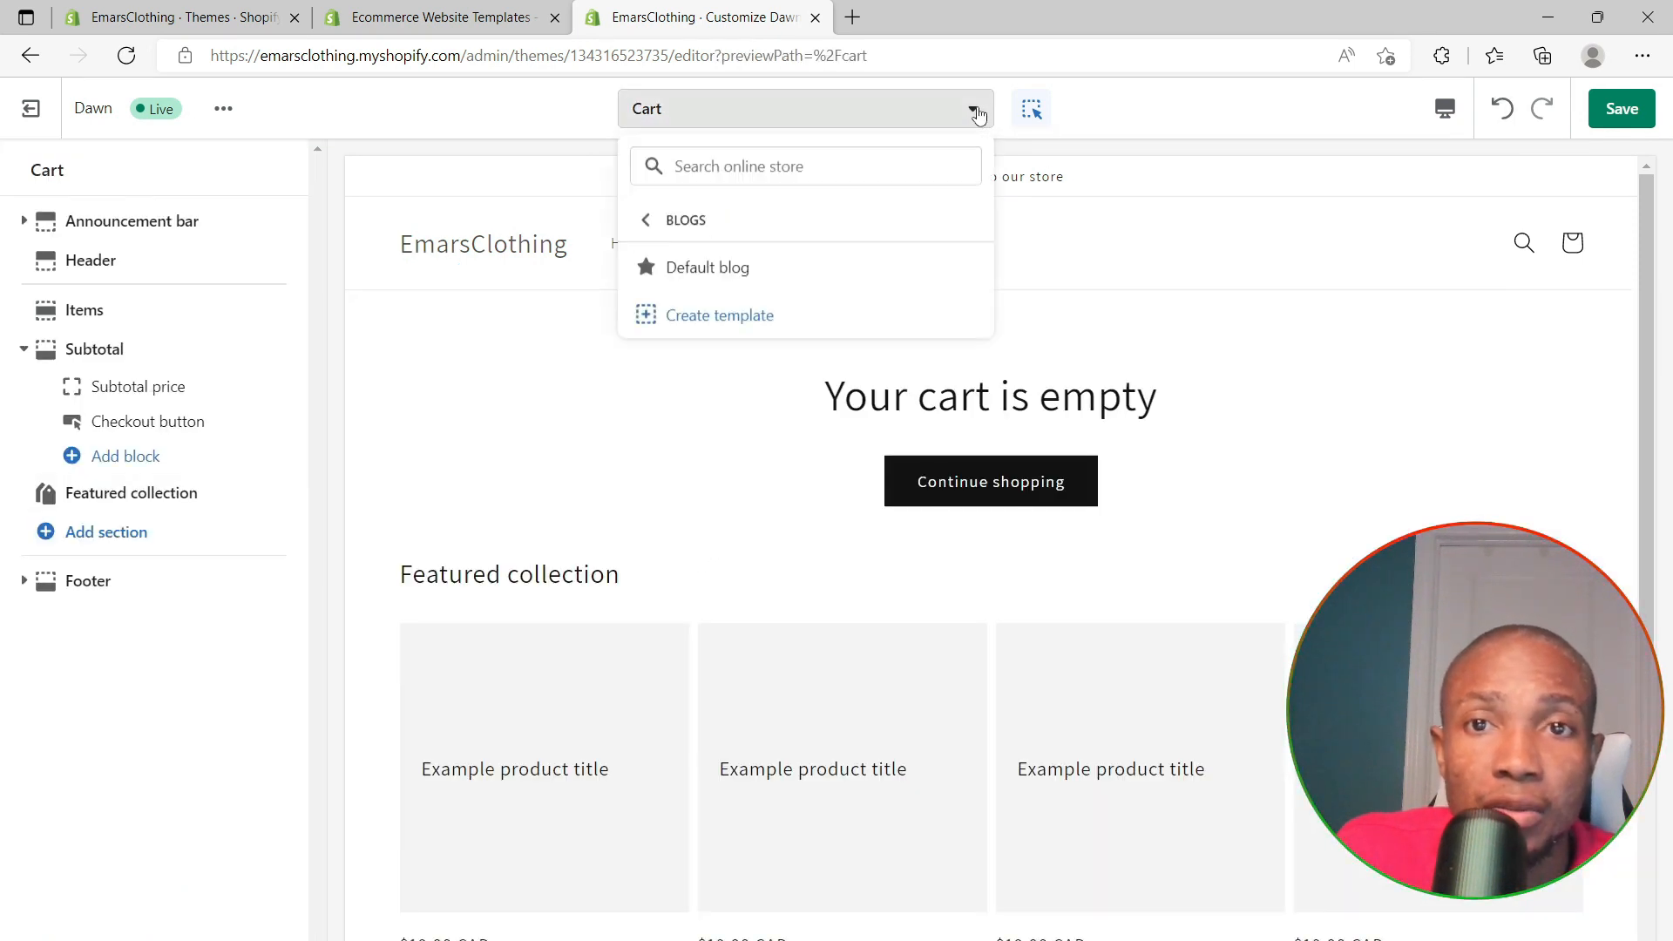
click(649, 223)
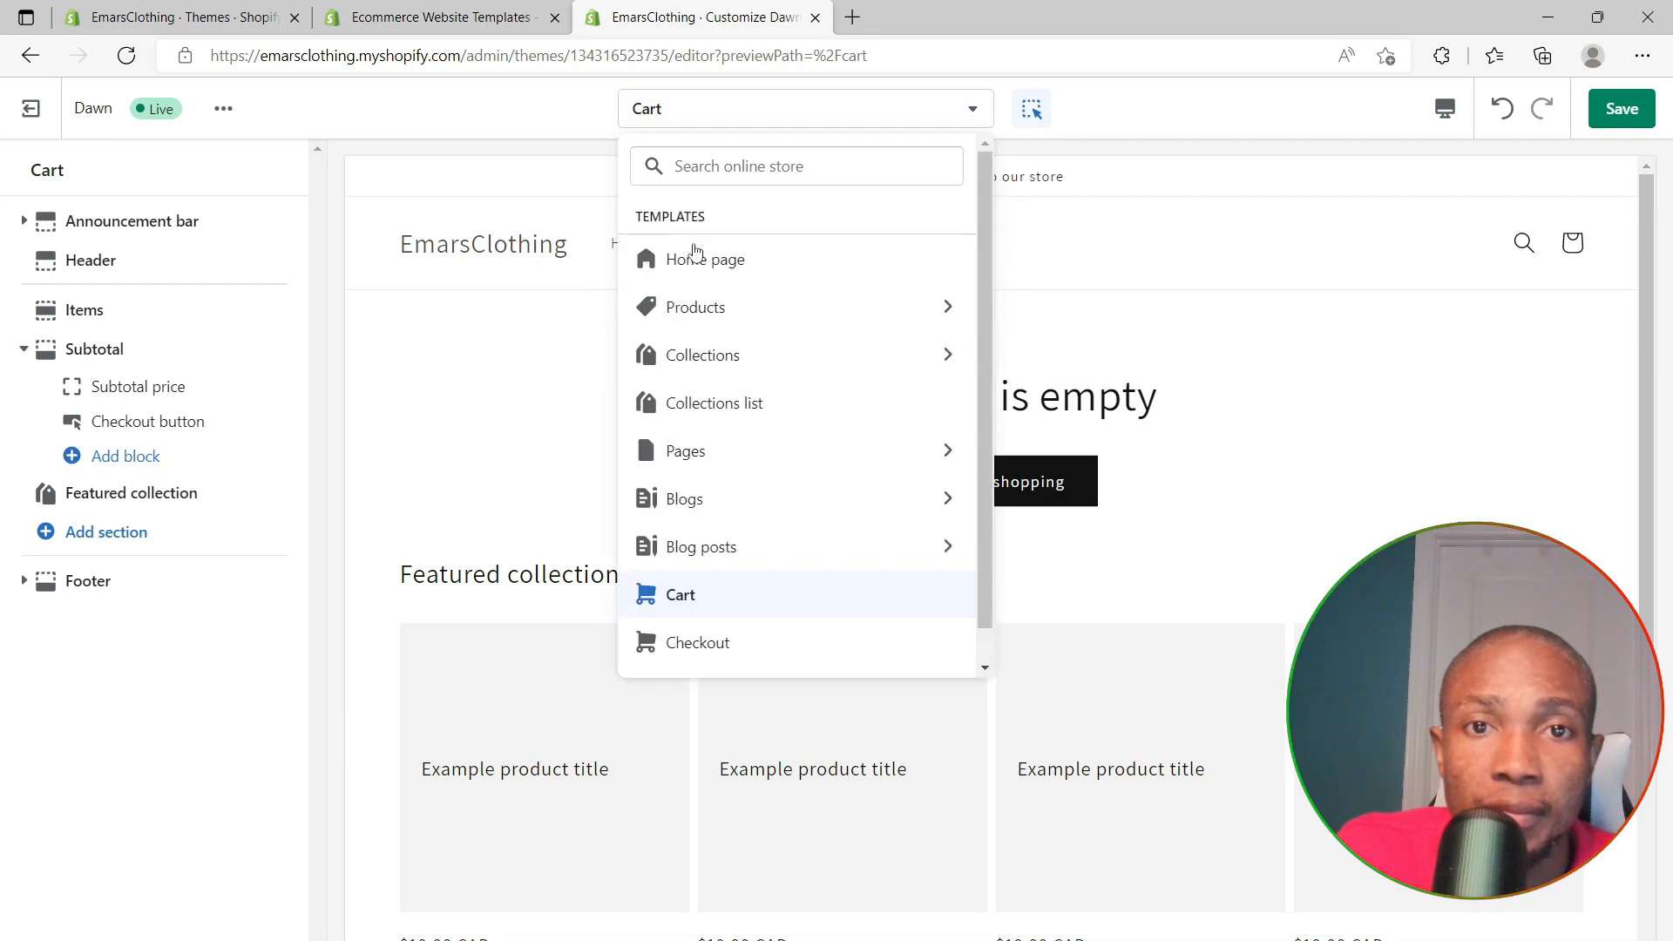
click(694, 250)
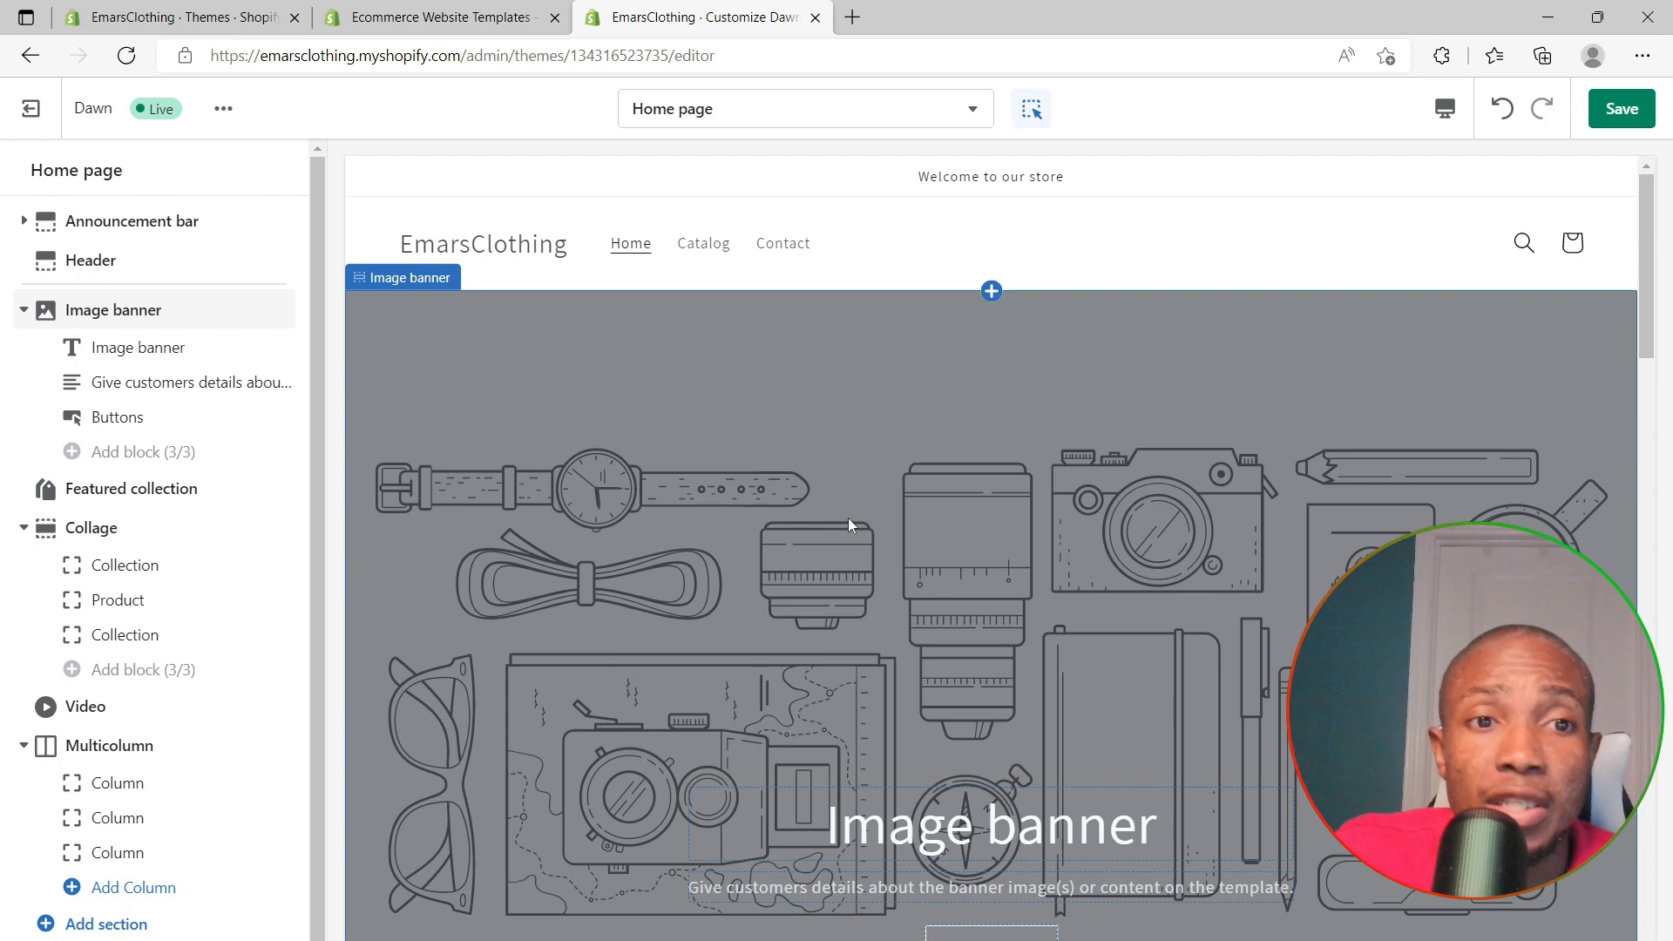
Upload the Pexels sneaker photo numbered 2300334 from the store folder as the image banner's second image and check it in the preview
scroll(848, 517, down, 3)
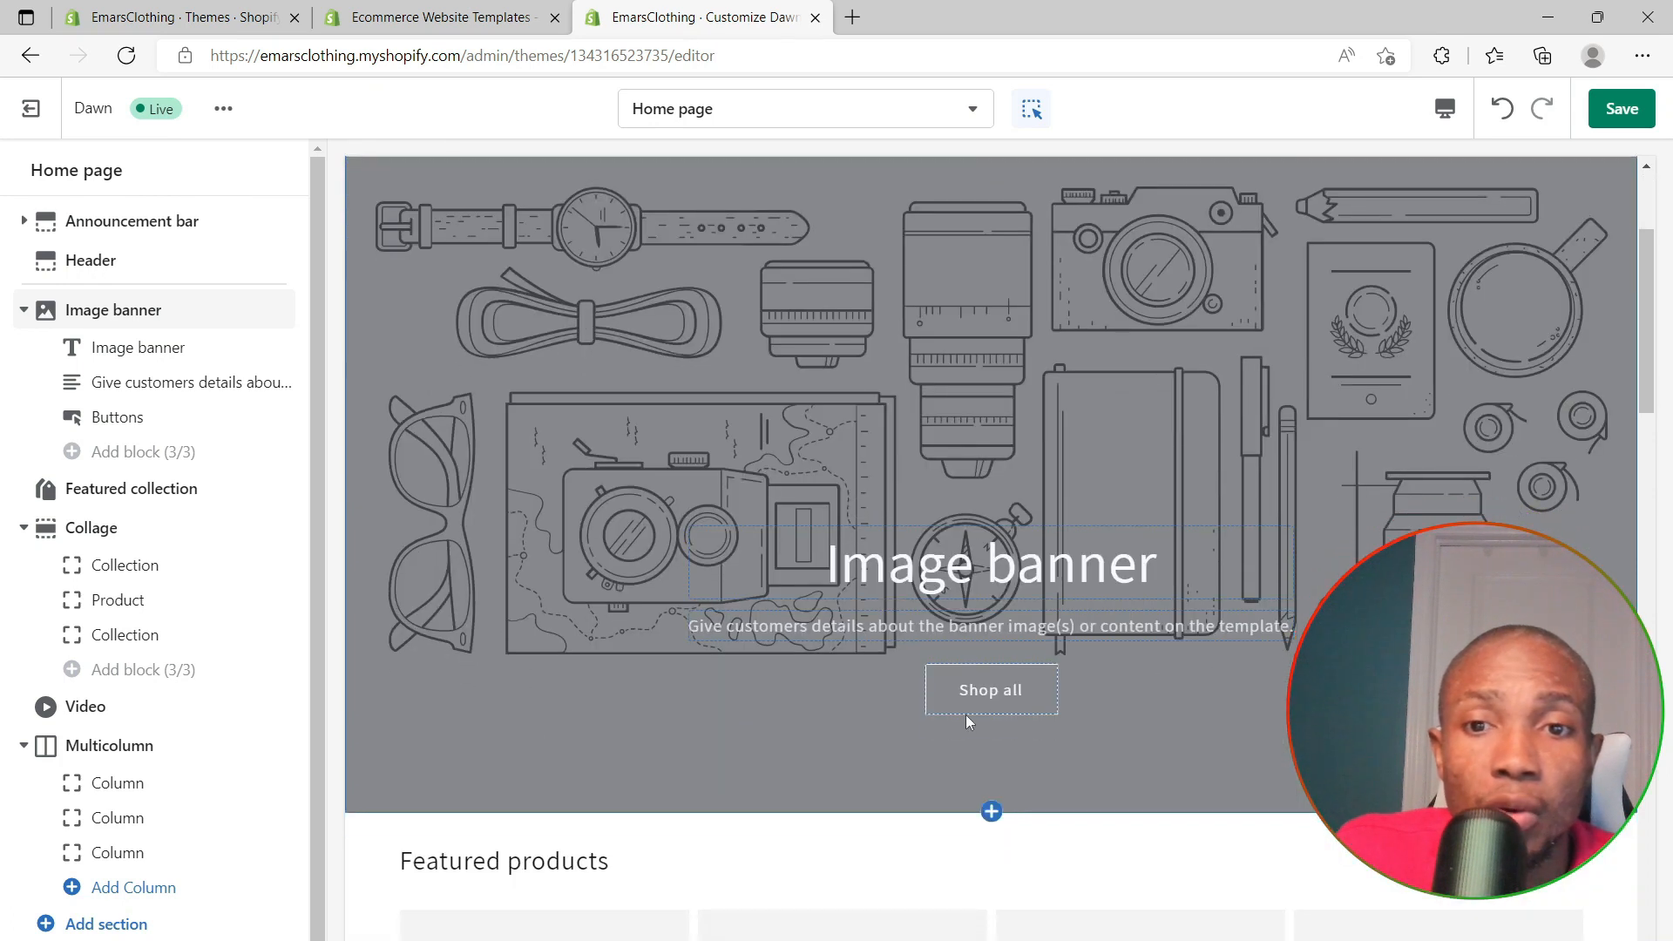
click(906, 414)
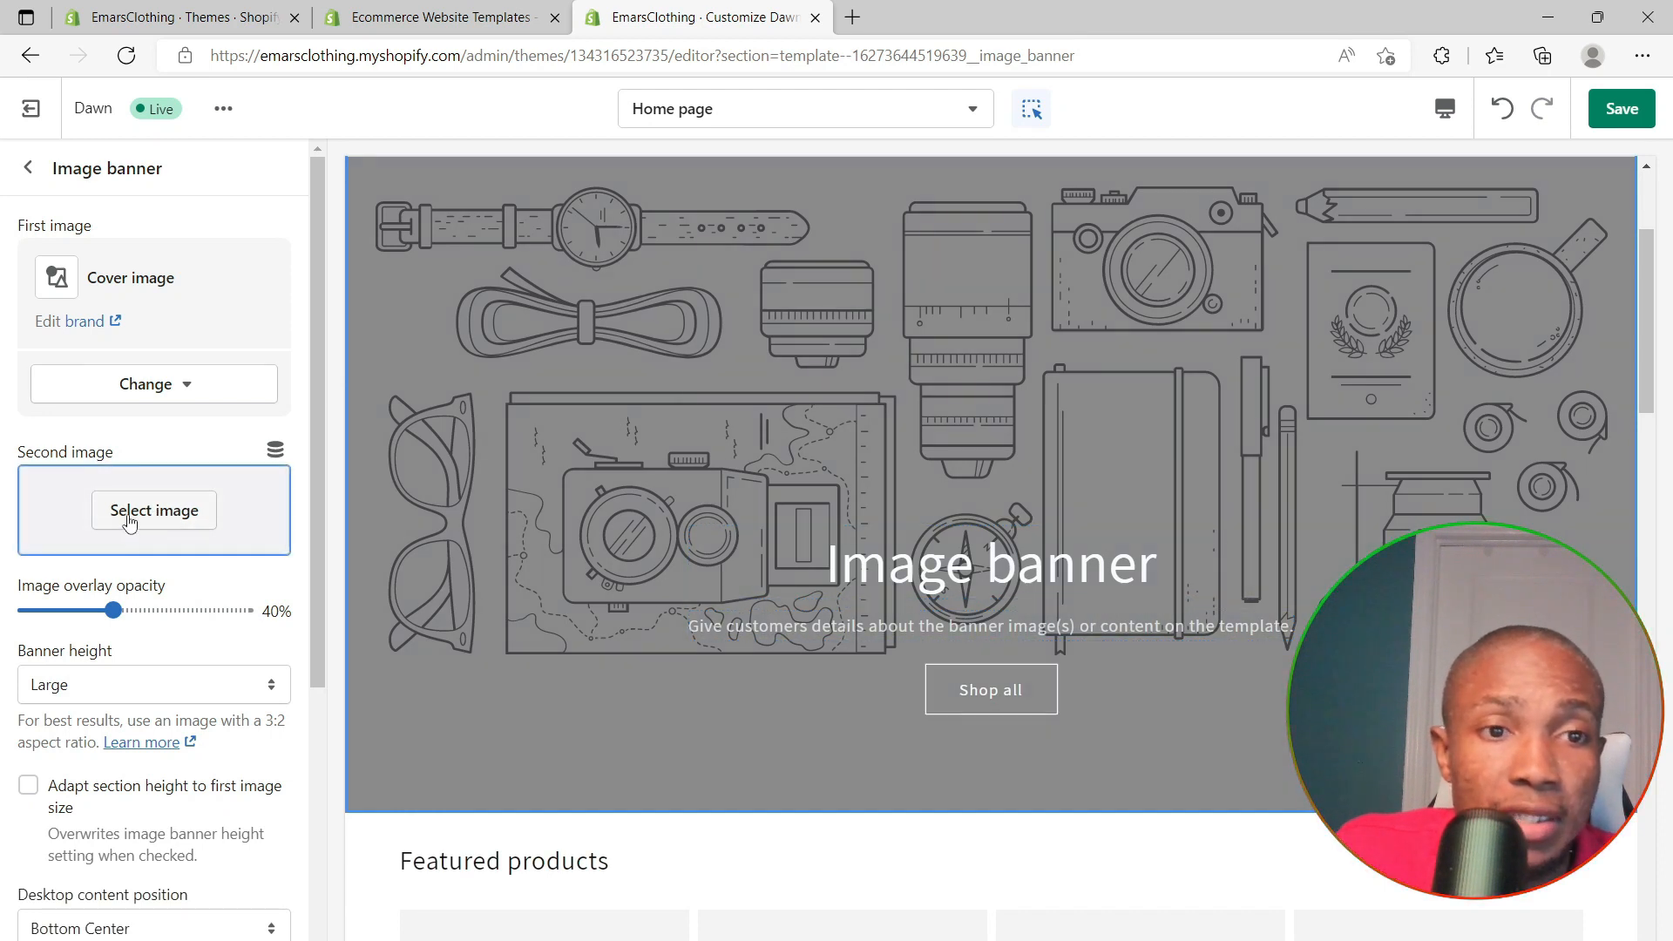
click(130, 520)
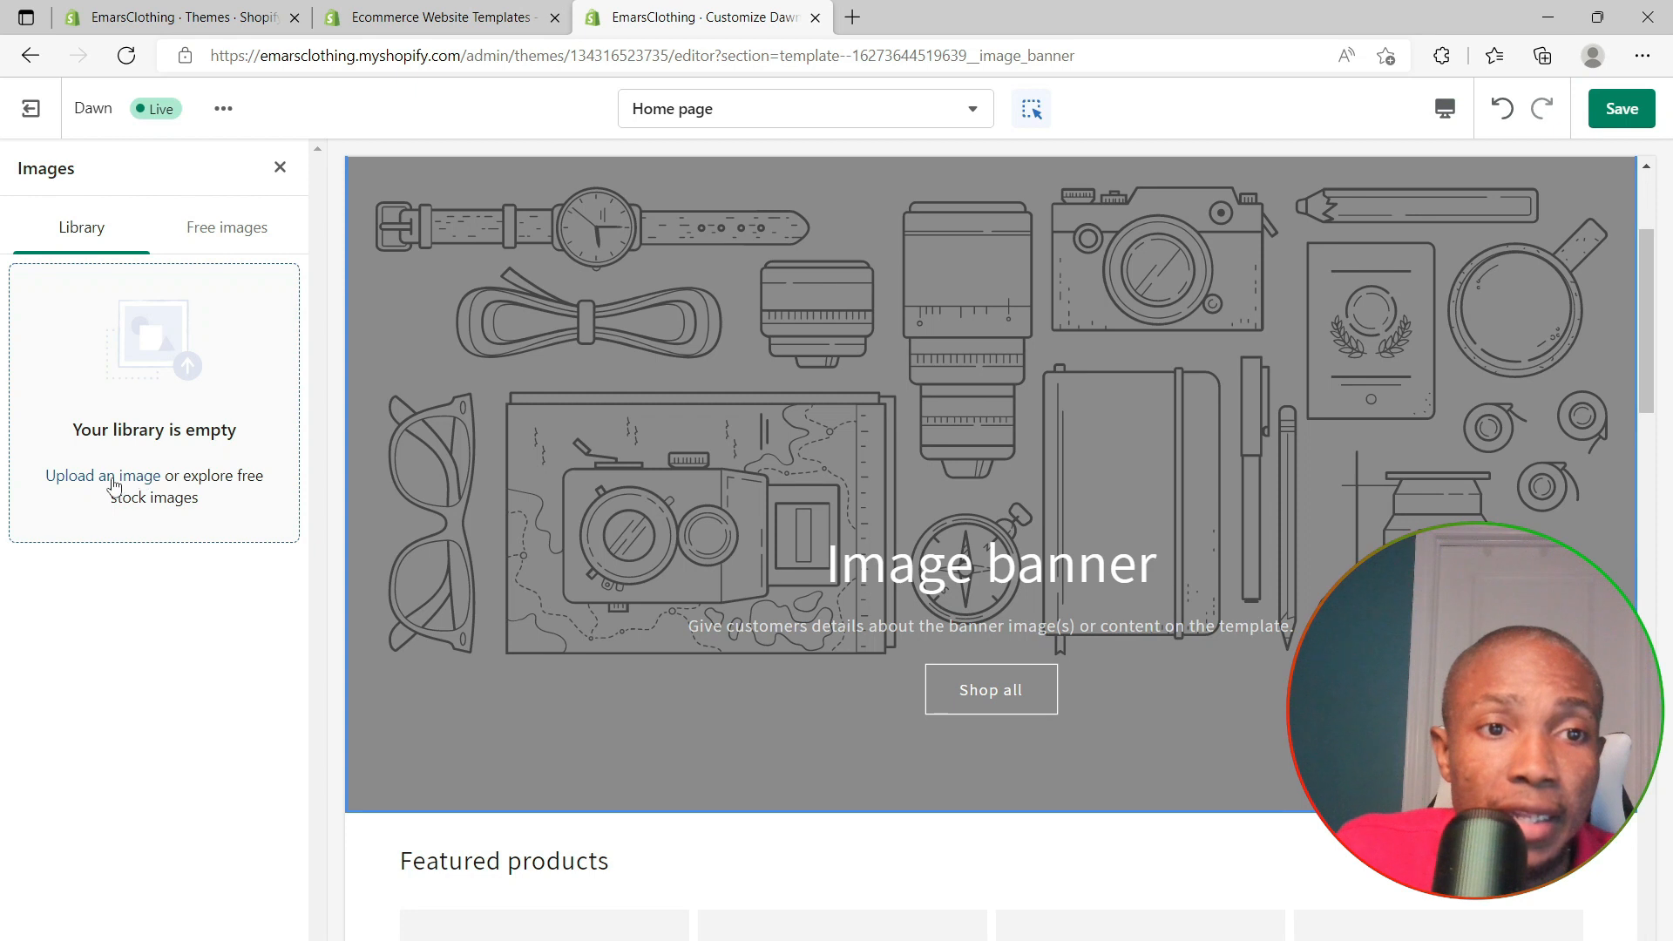
click(114, 479)
click(501, 207)
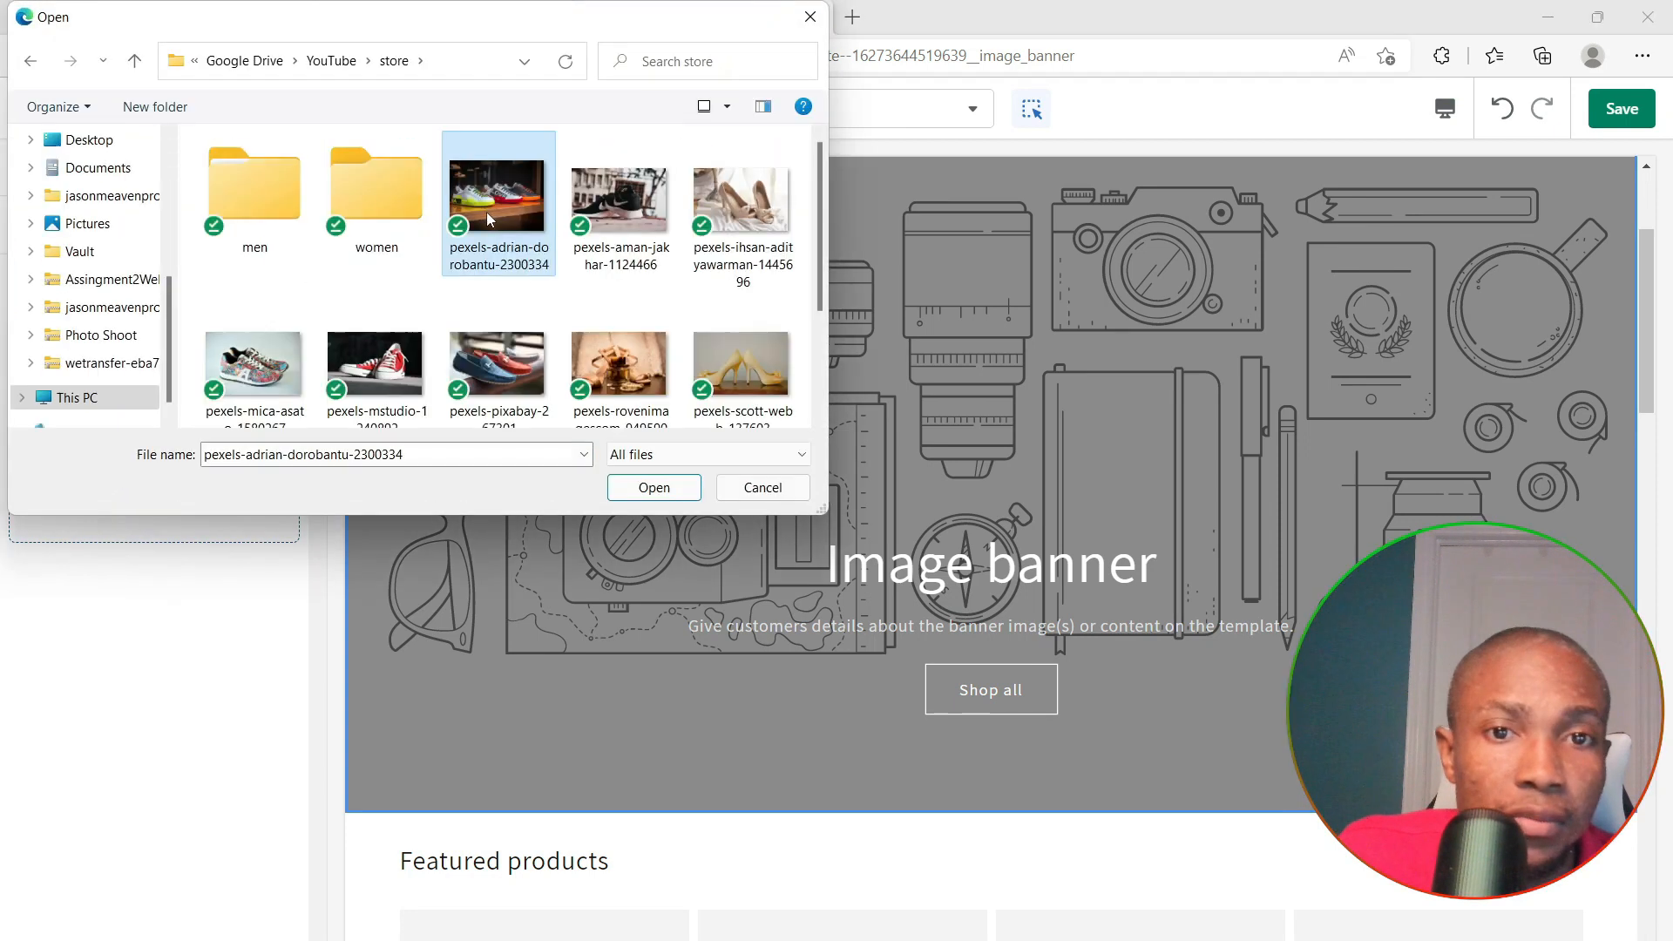
click(652, 488)
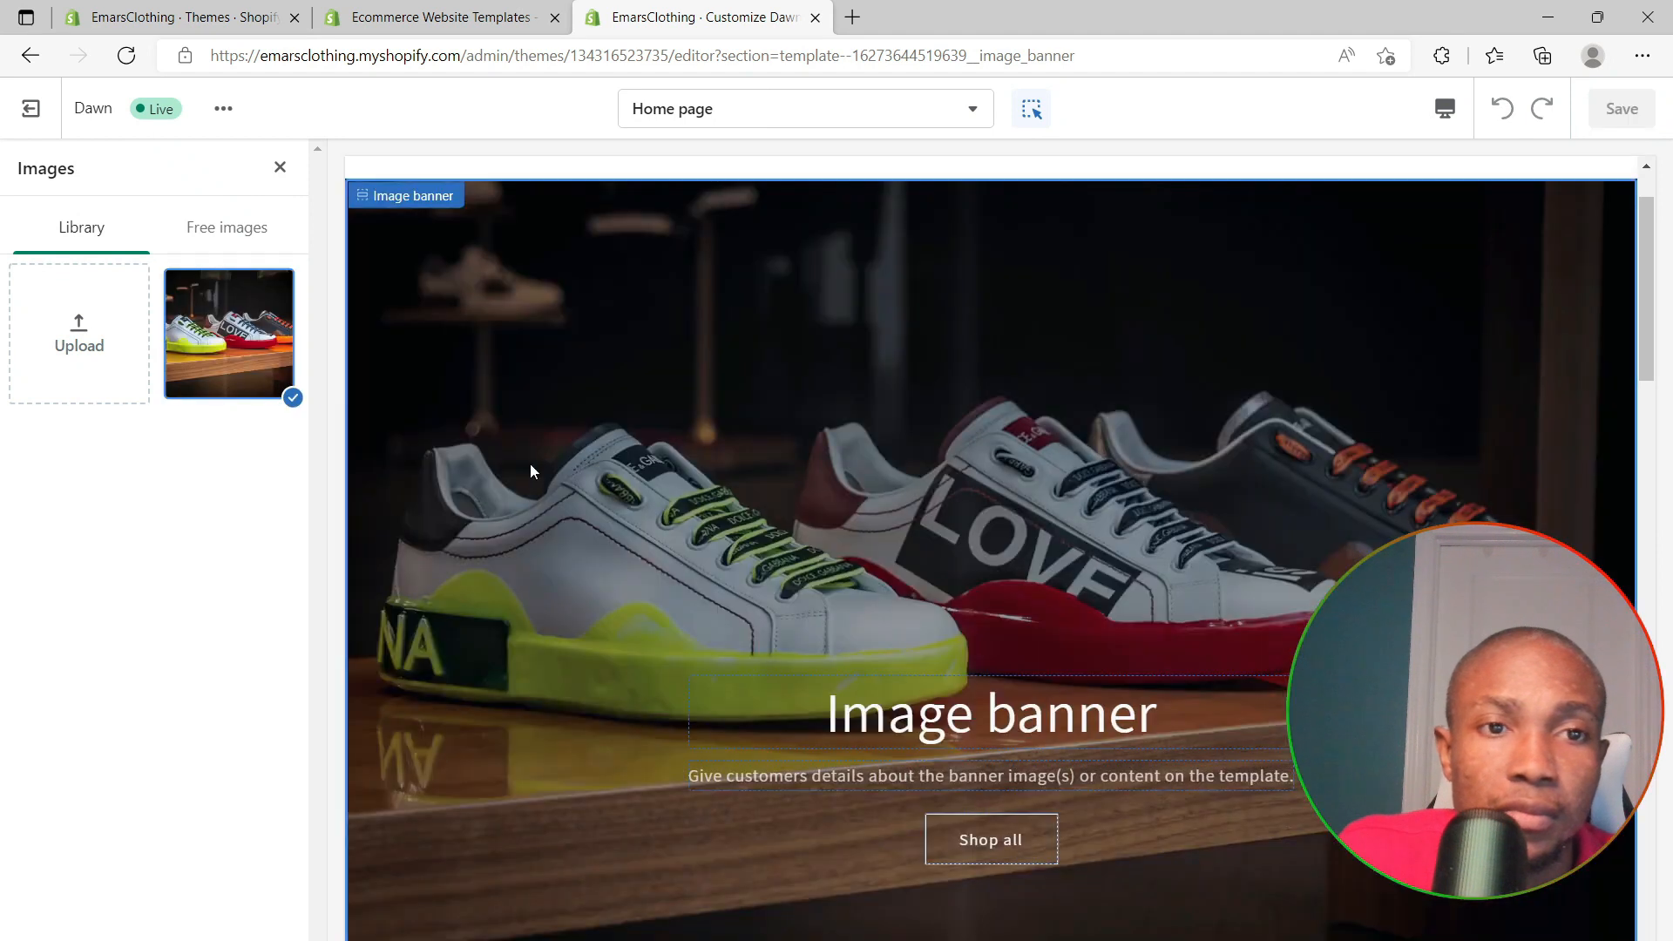
scroll(667, 479, down, 5)
scroll(668, 479, up, 3)
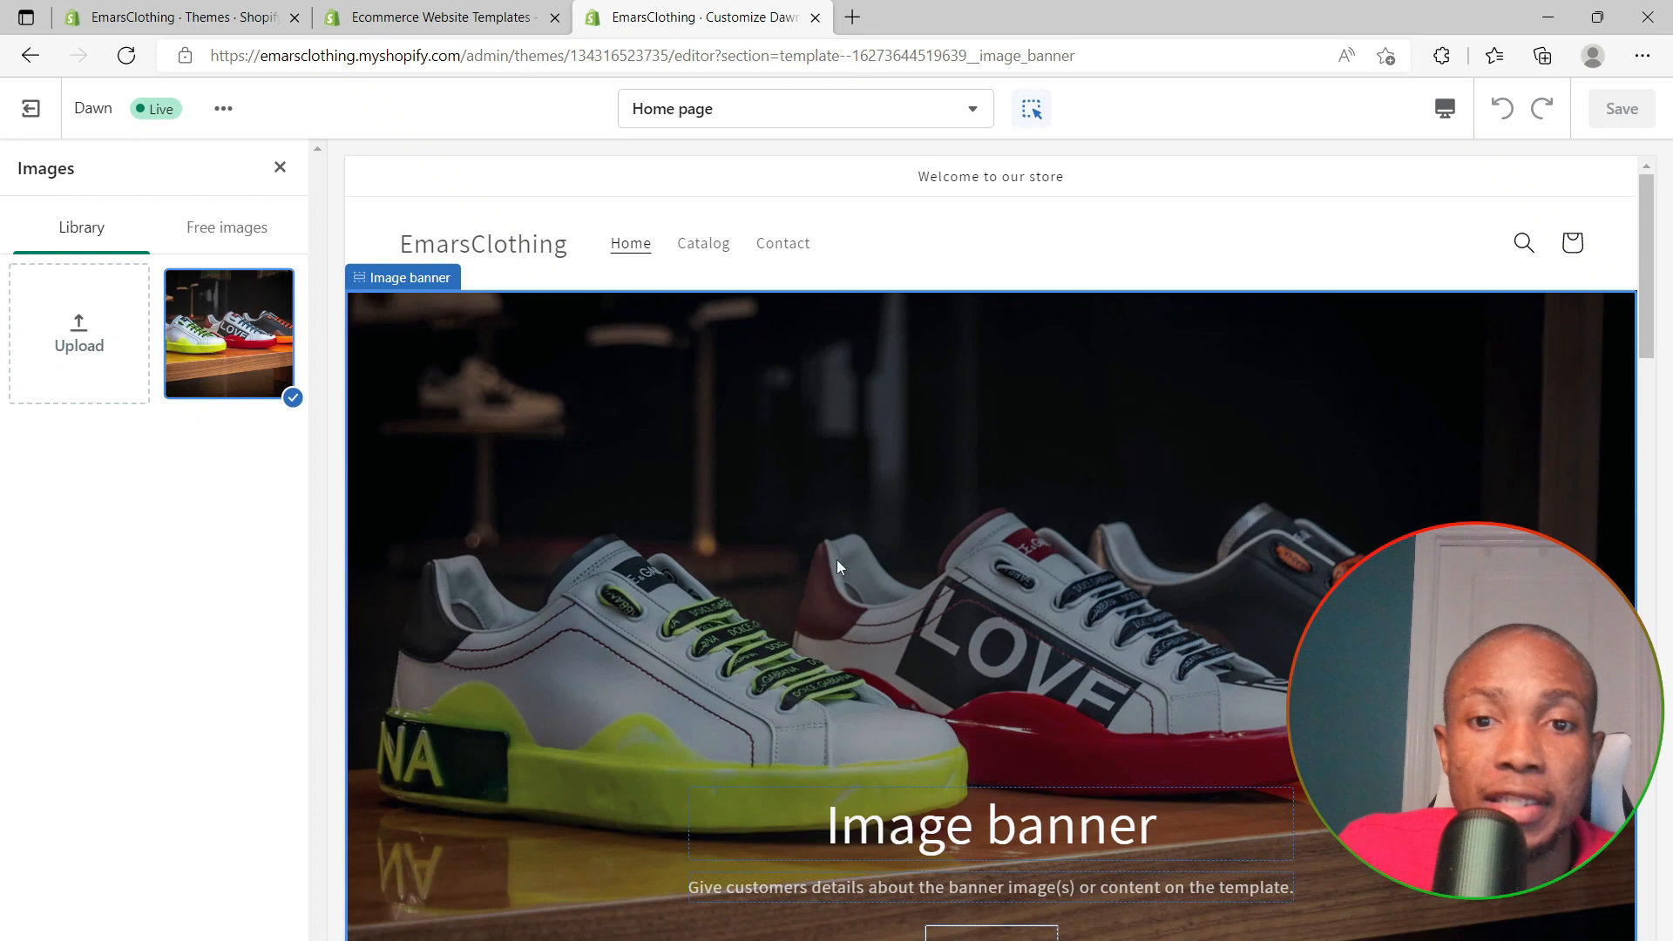
Set the image banner's height to Medium
scroll(953, 690, down, 1)
scroll(953, 690, down, 2)
click(978, 578)
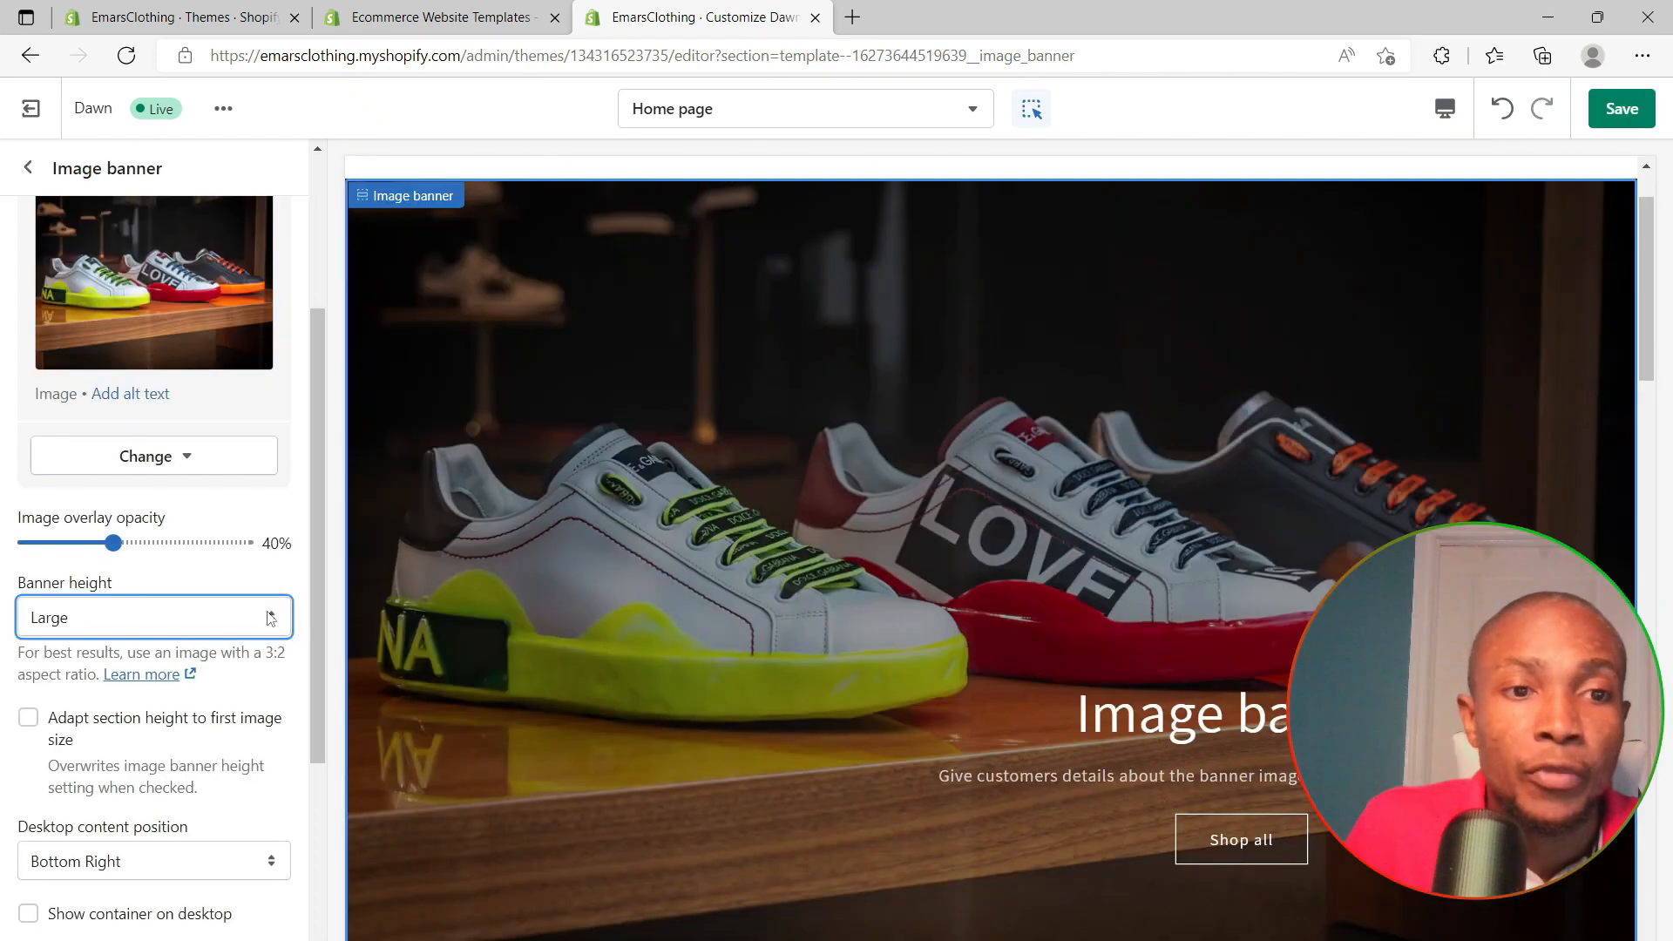
click(270, 616)
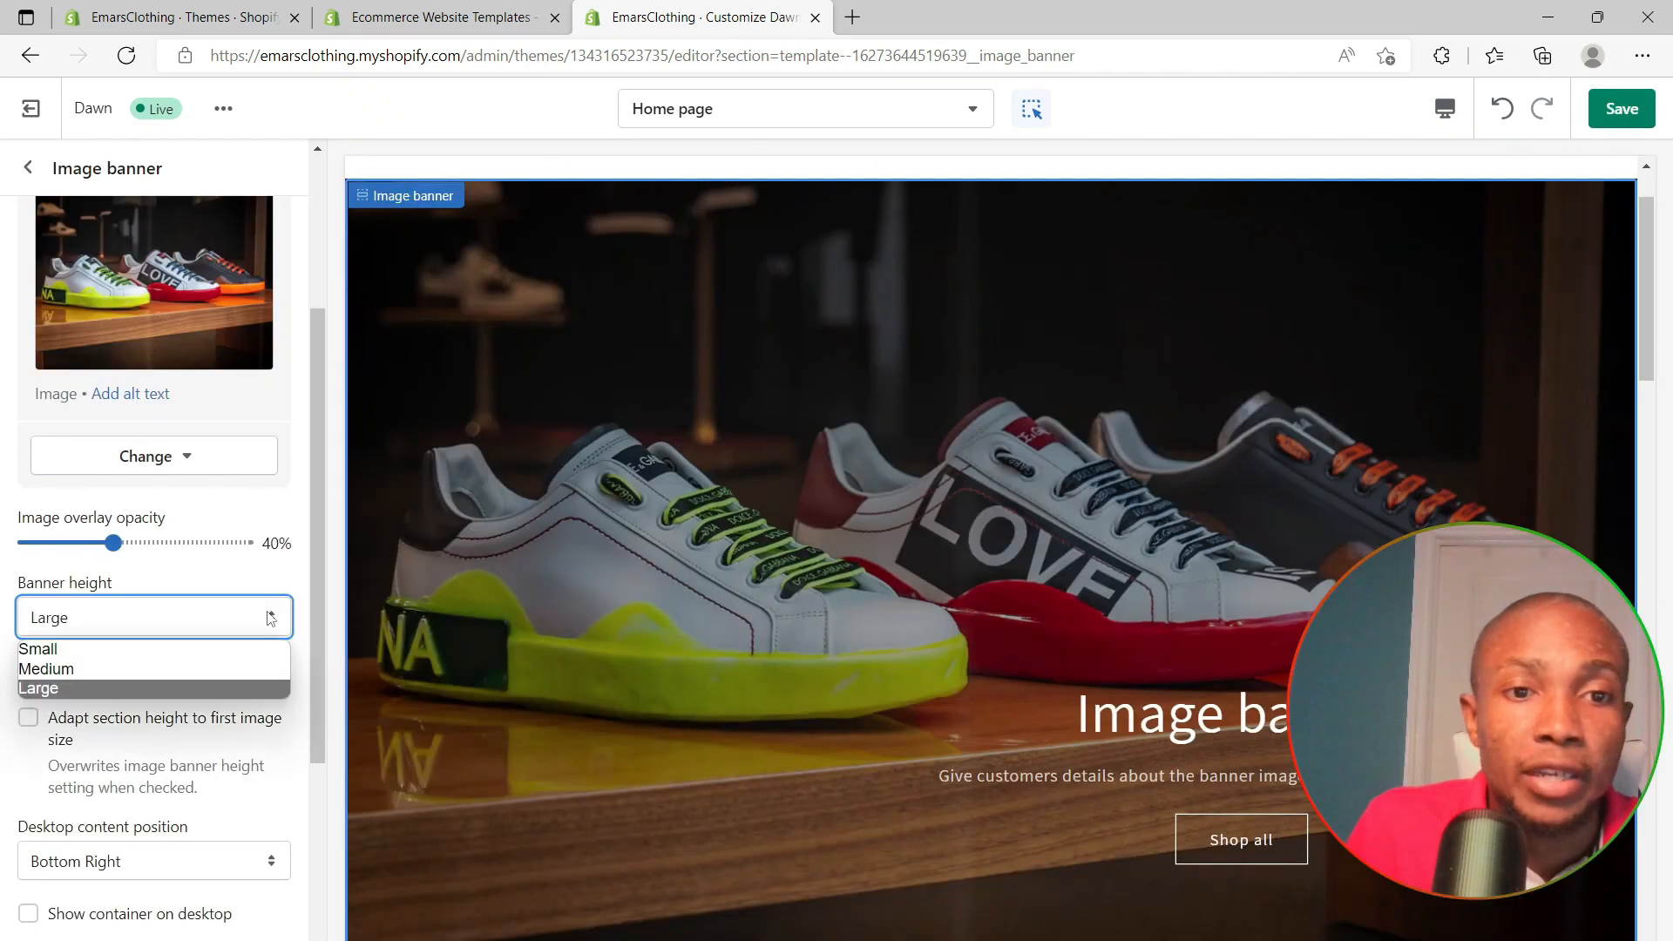
click(179, 683)
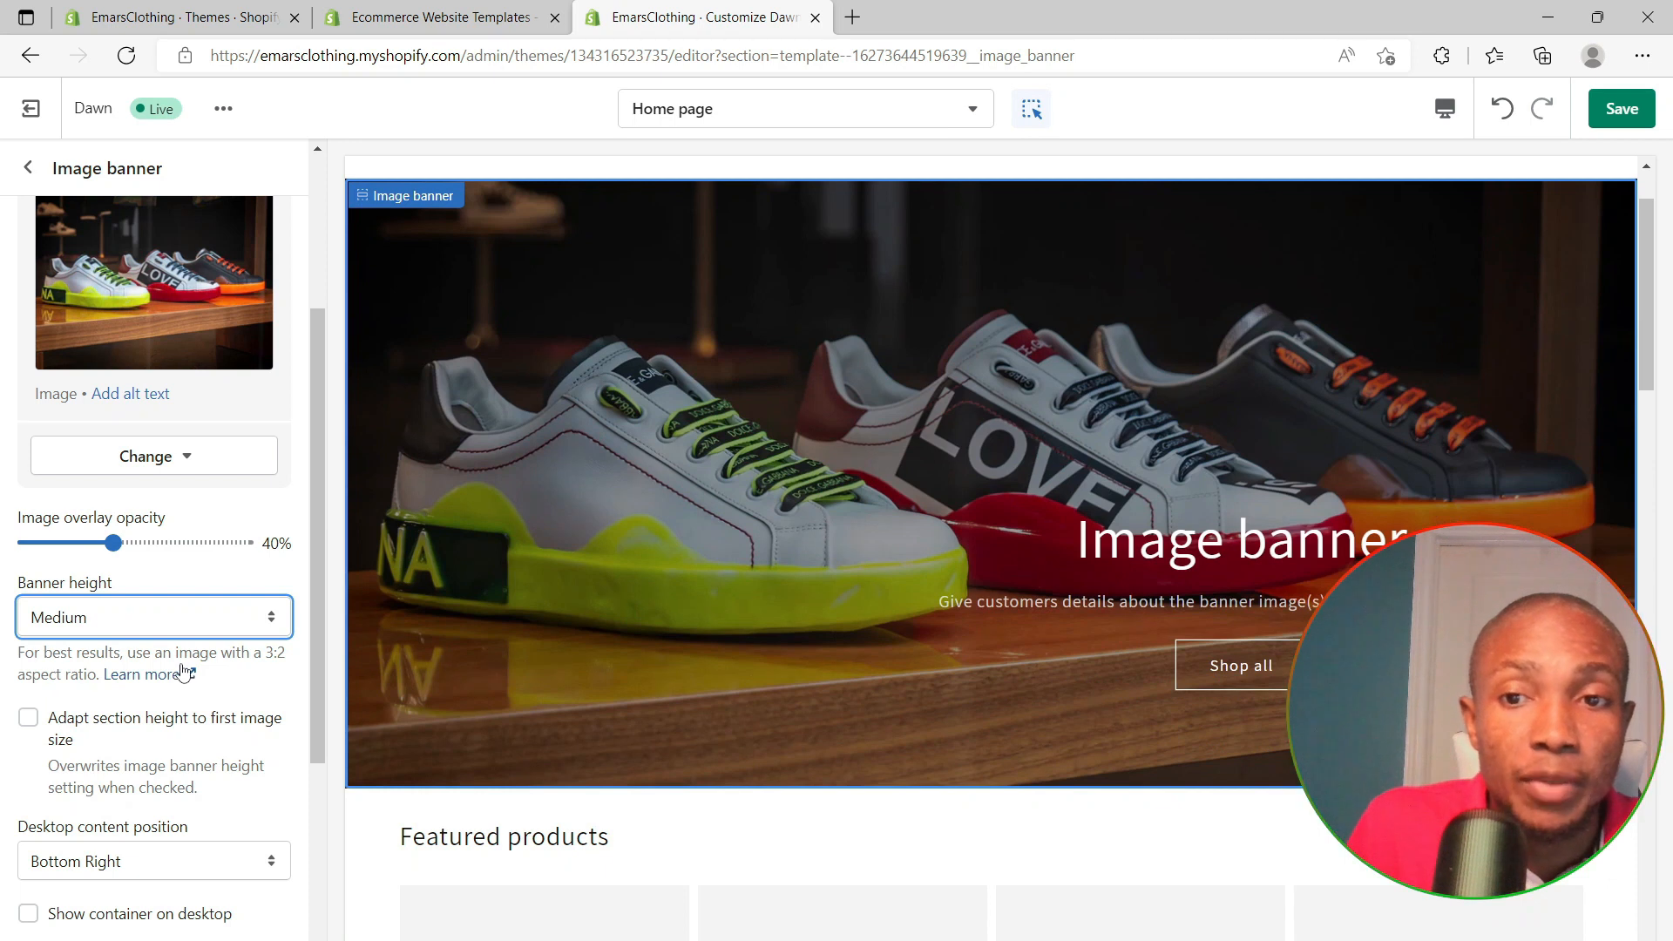
Try the Middle Center desktop content position for the image banner and return it to Bottom Right
scroll(183, 671, down, 3)
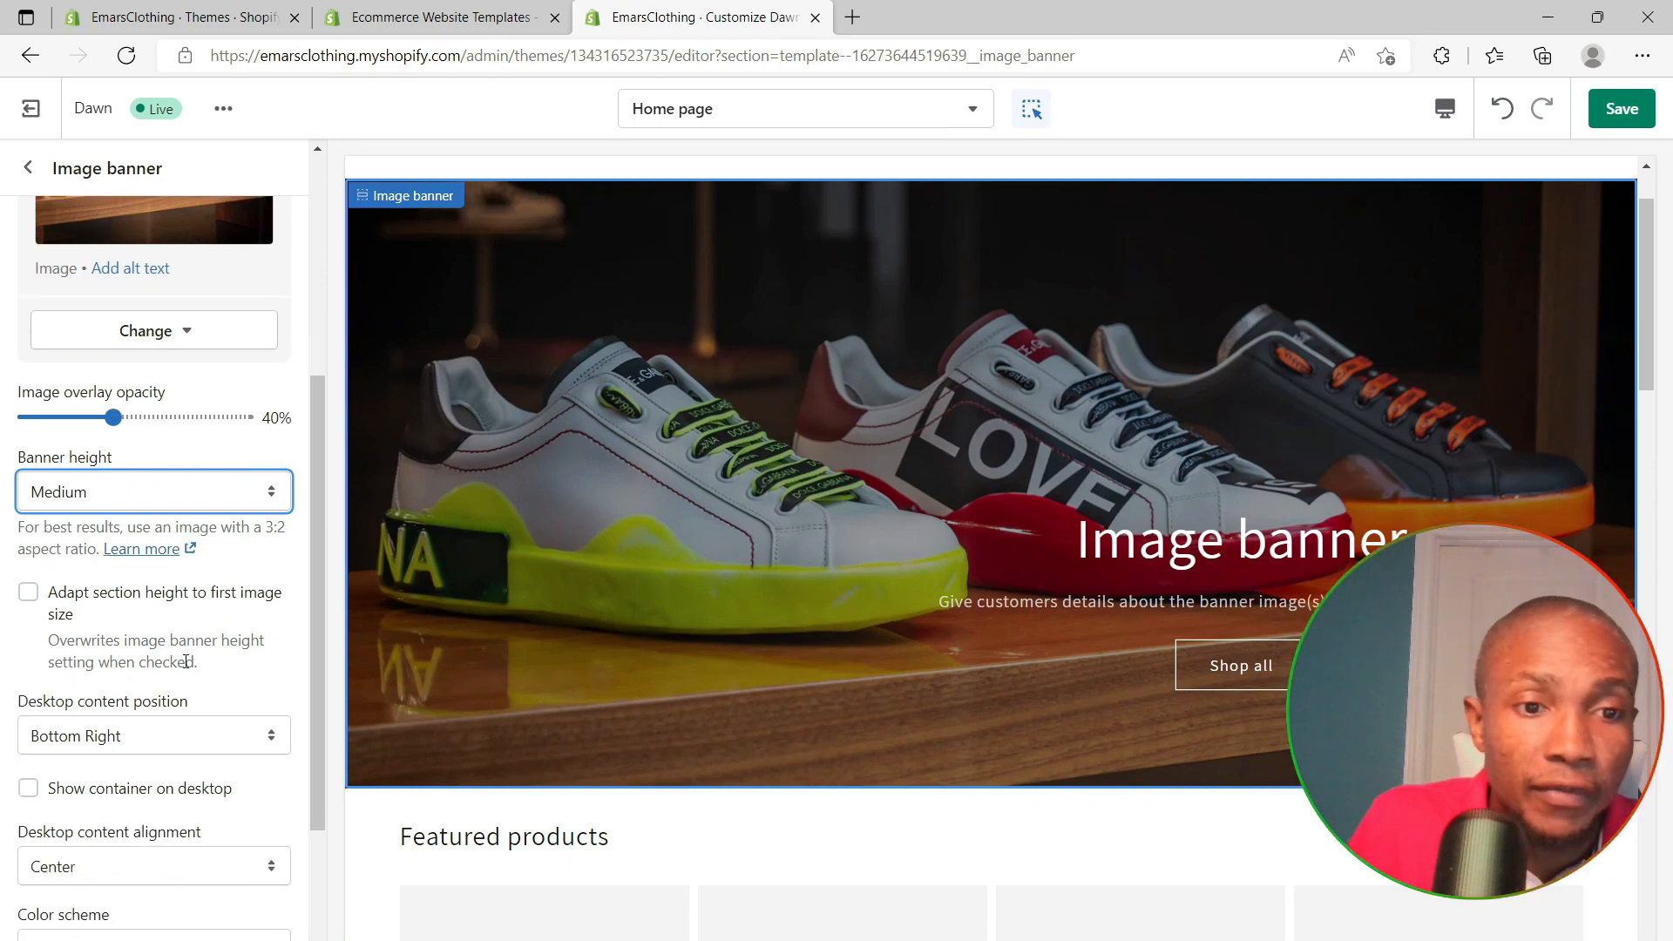
scroll(187, 661, down, 1)
scroll(140, 622, down, 2)
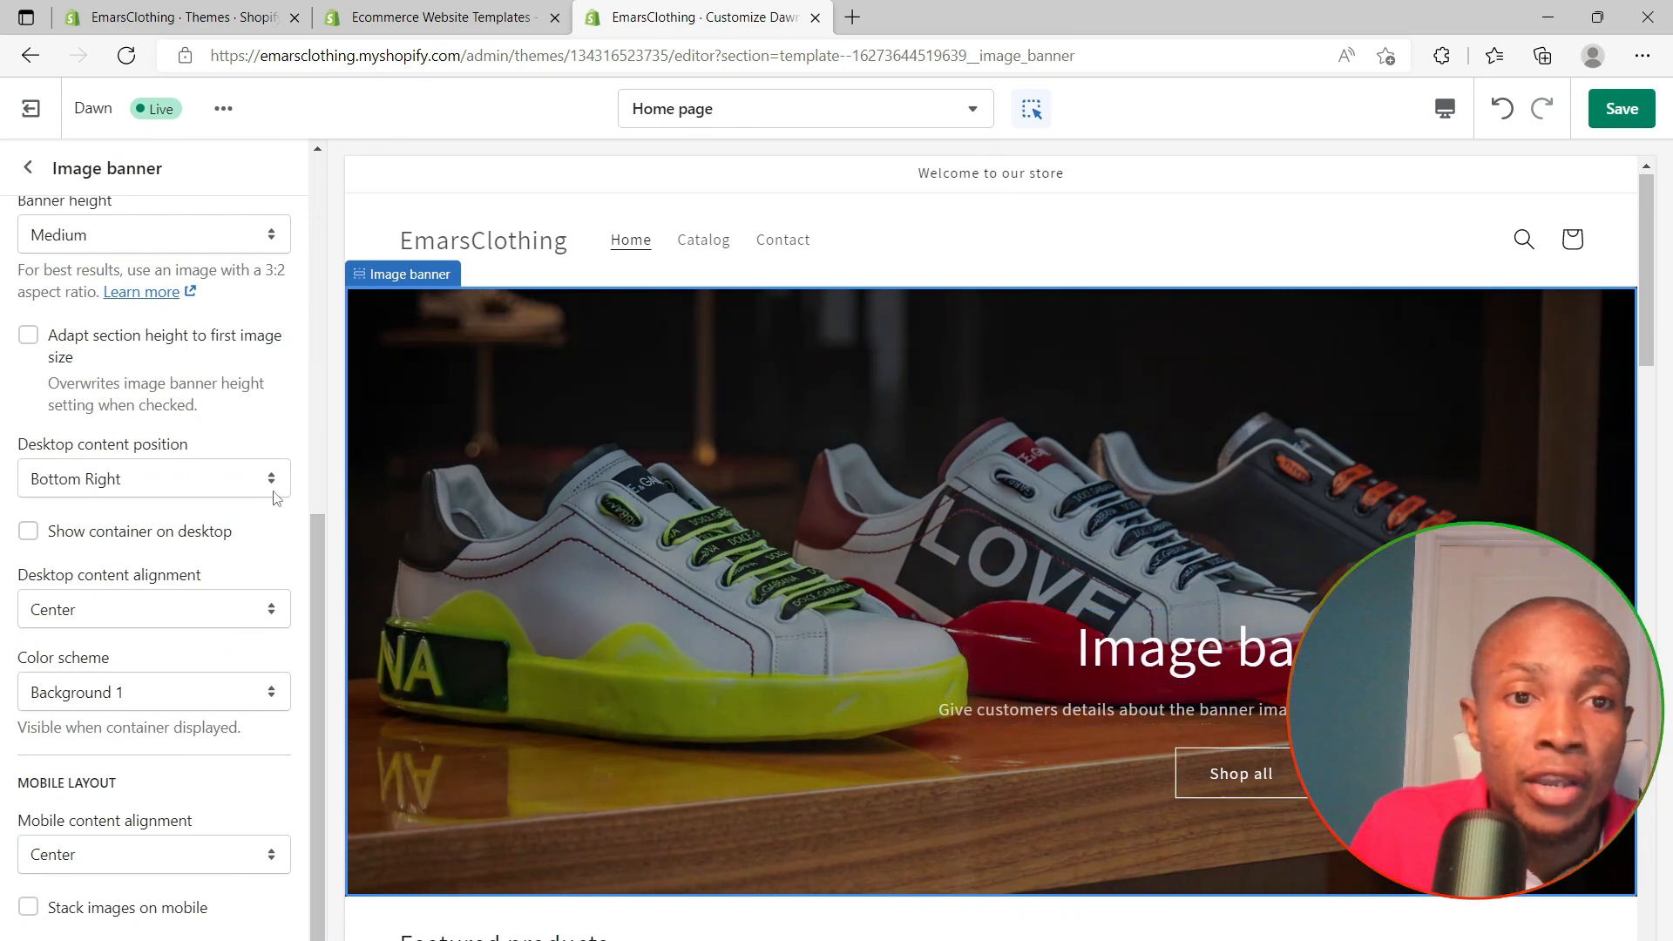
click(235, 478)
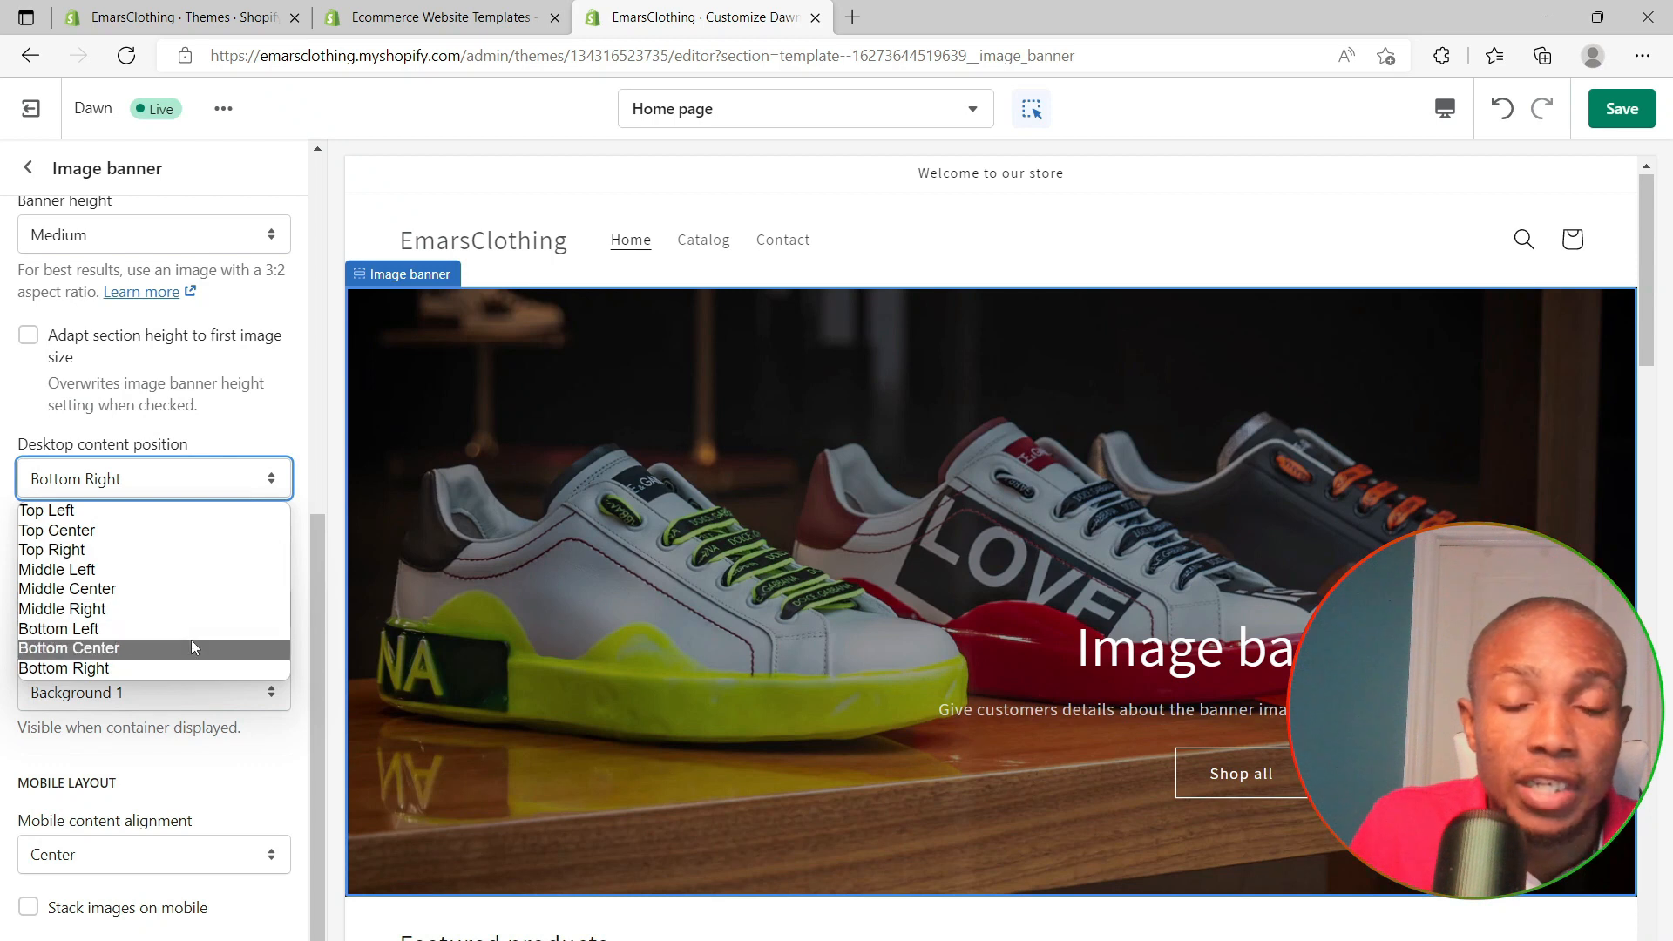
click(180, 591)
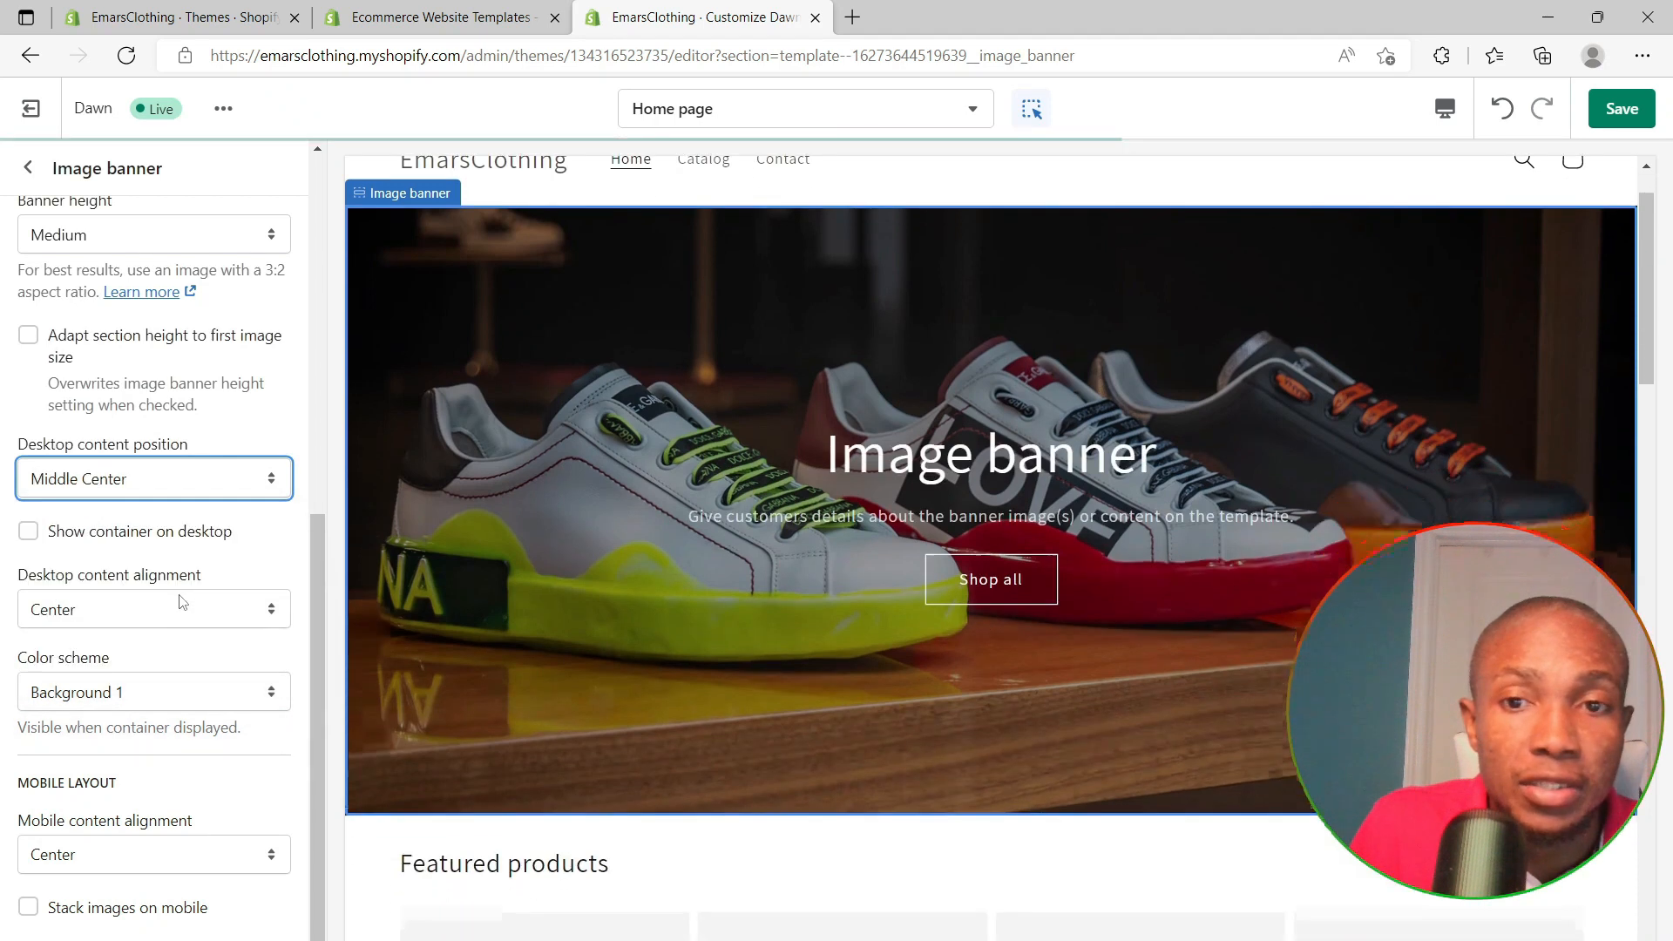
click(270, 481)
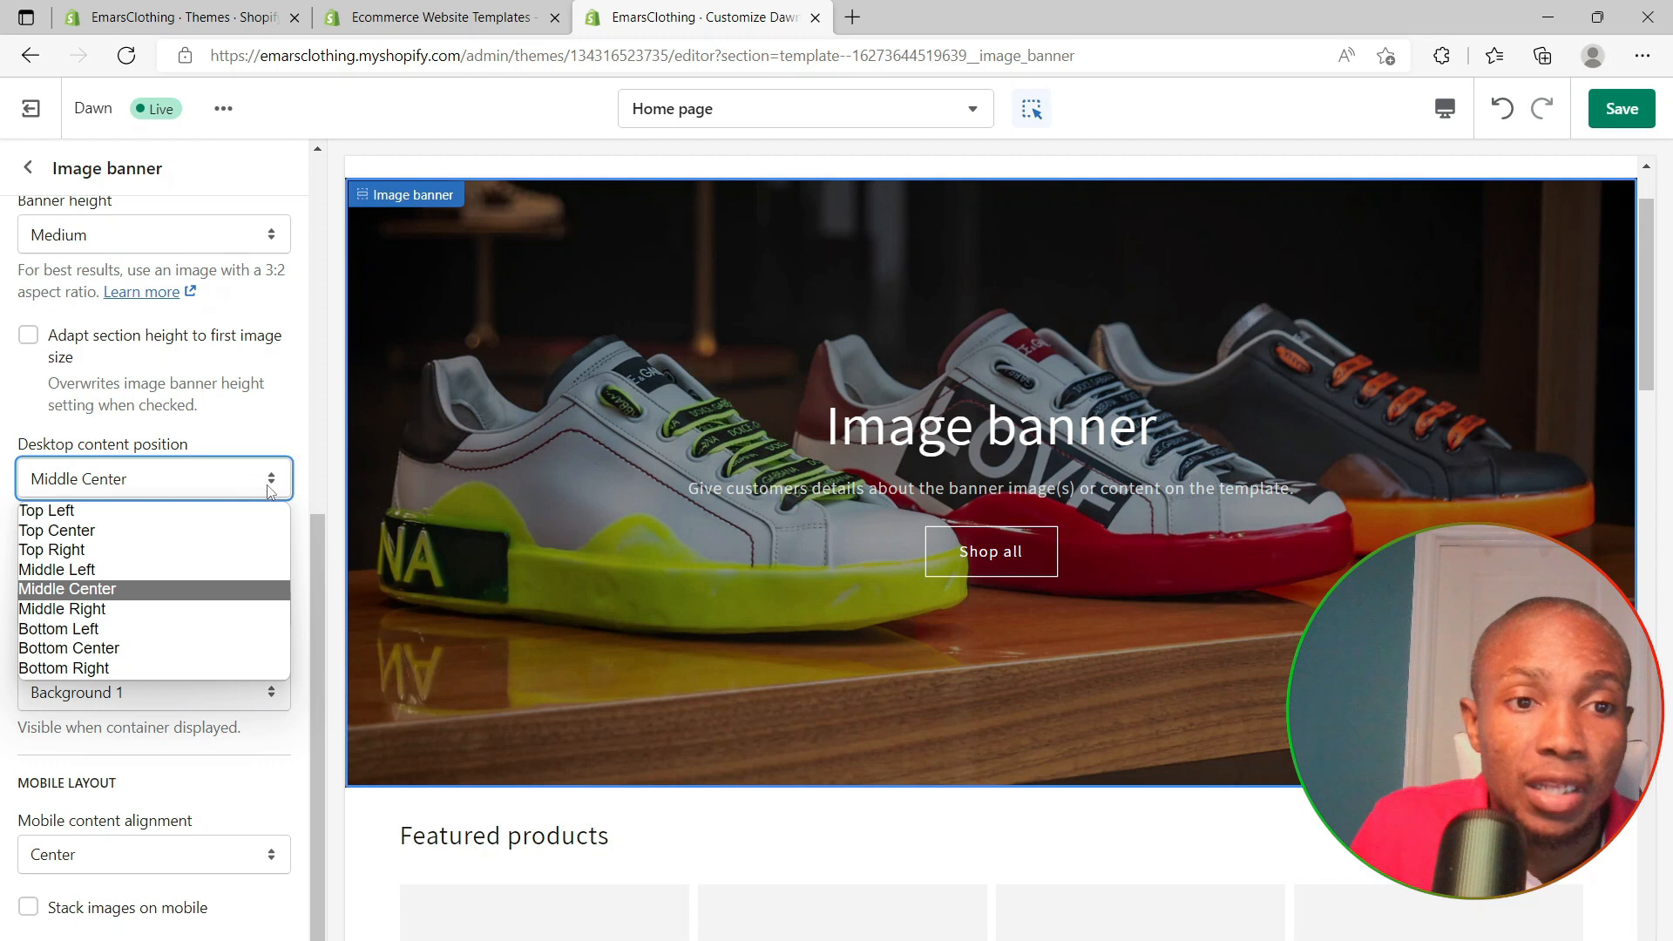
click(141, 667)
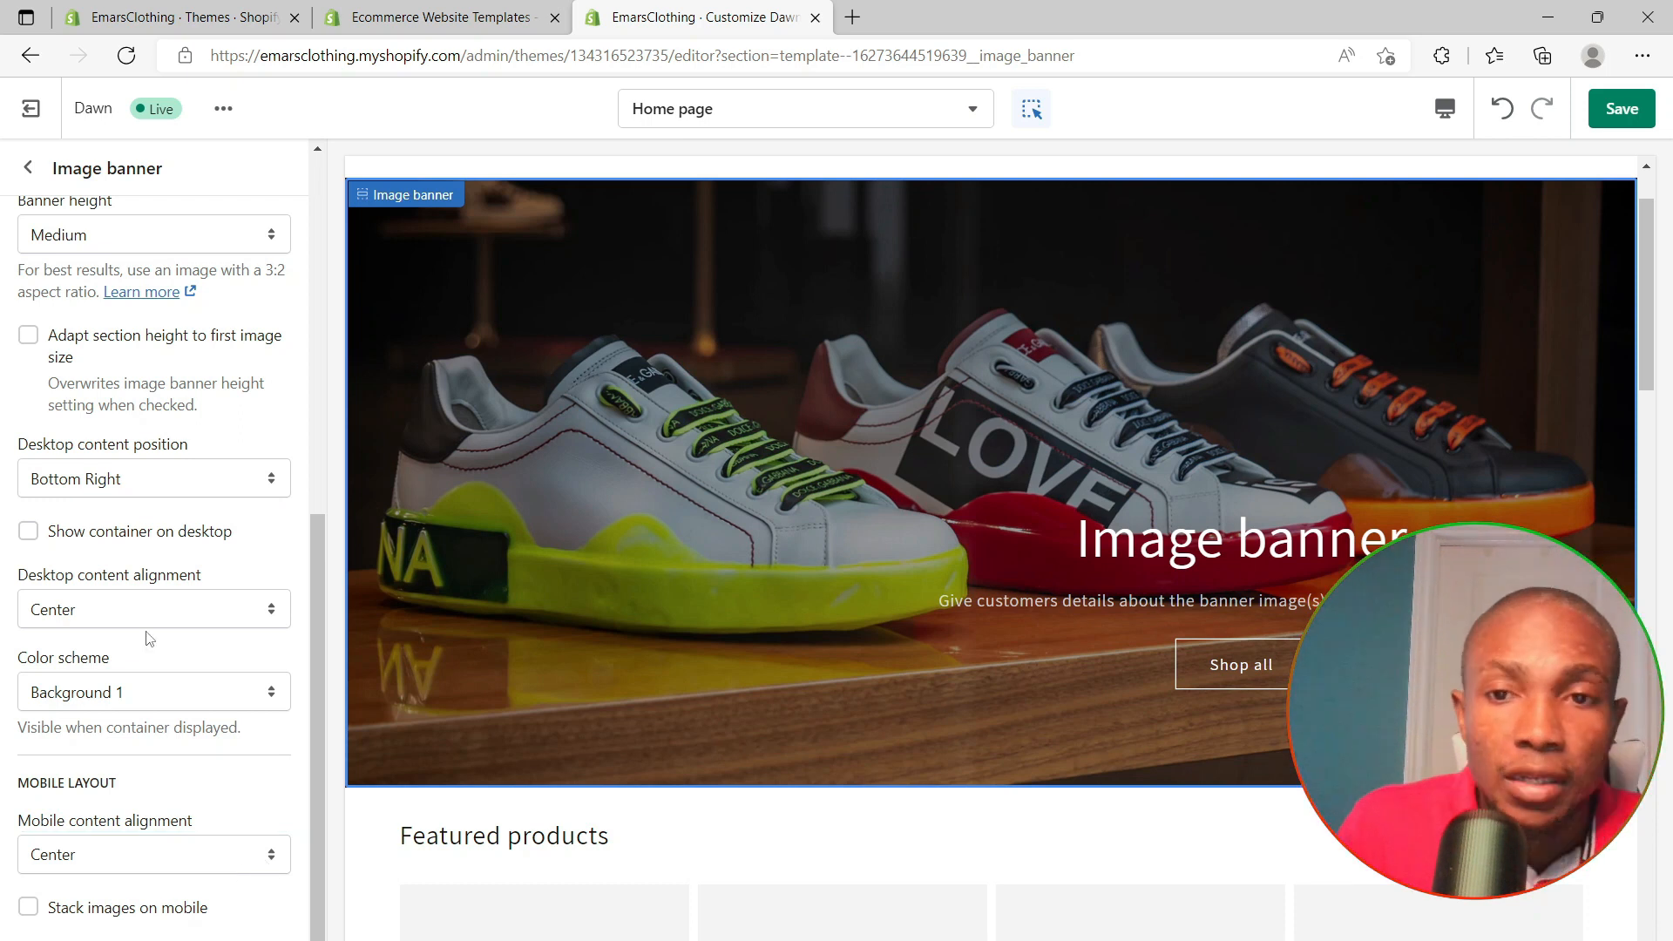
Replace the image banner's heading text with "Timeles Clothing"
click(1247, 547)
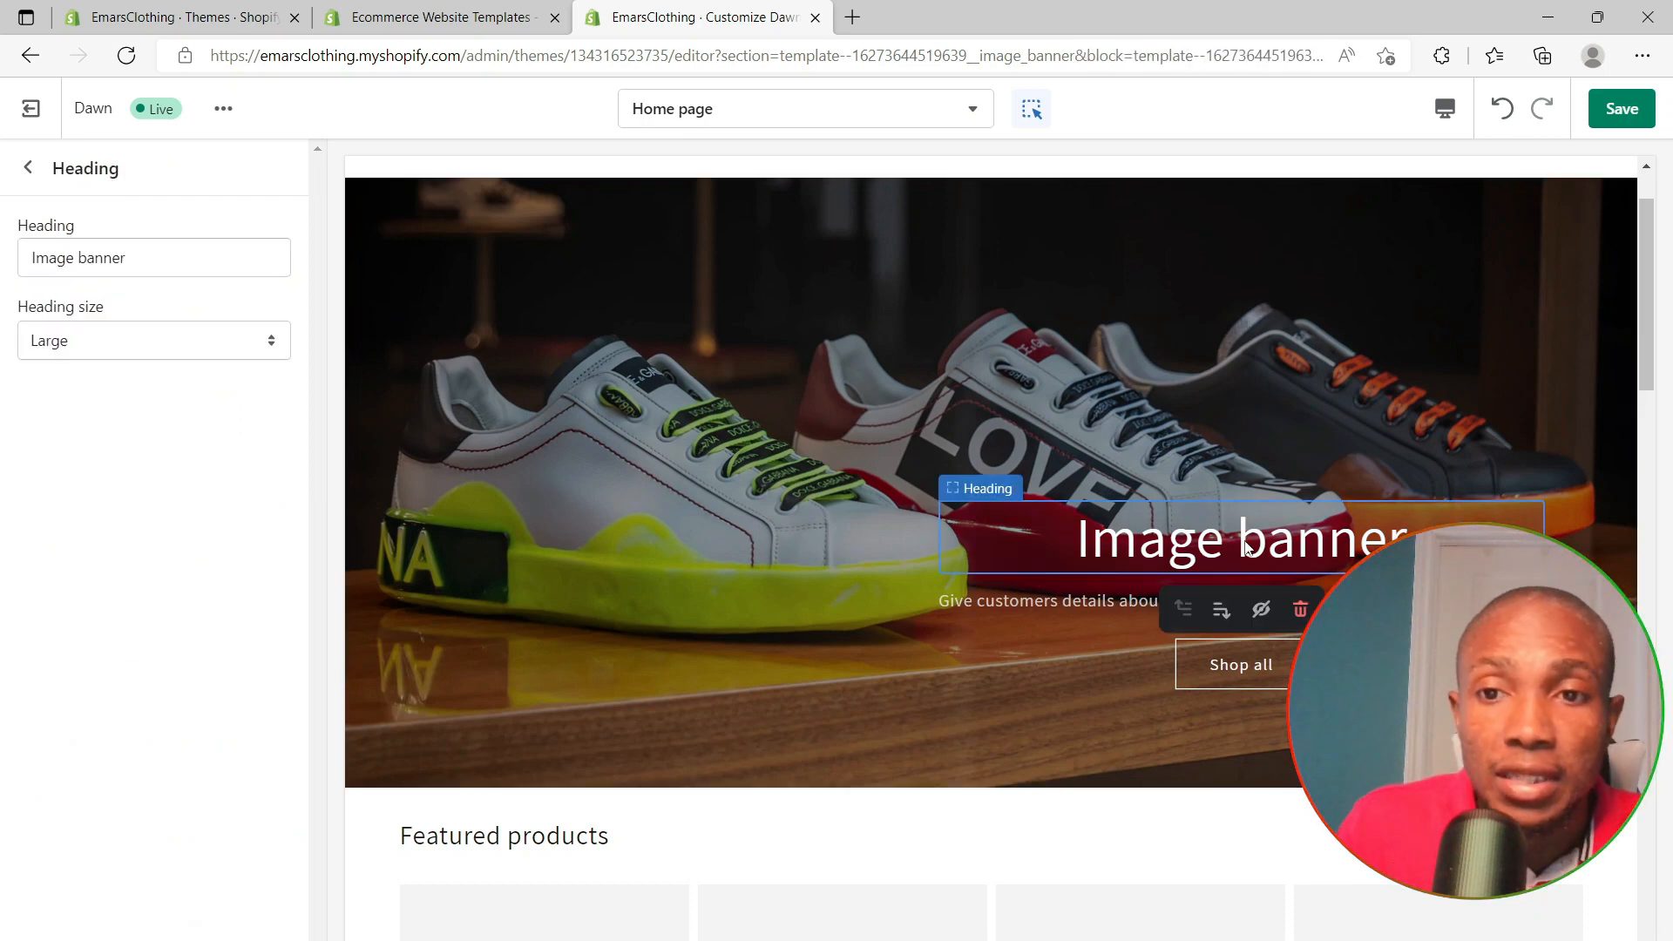
drag(274, 252, 4, 298)
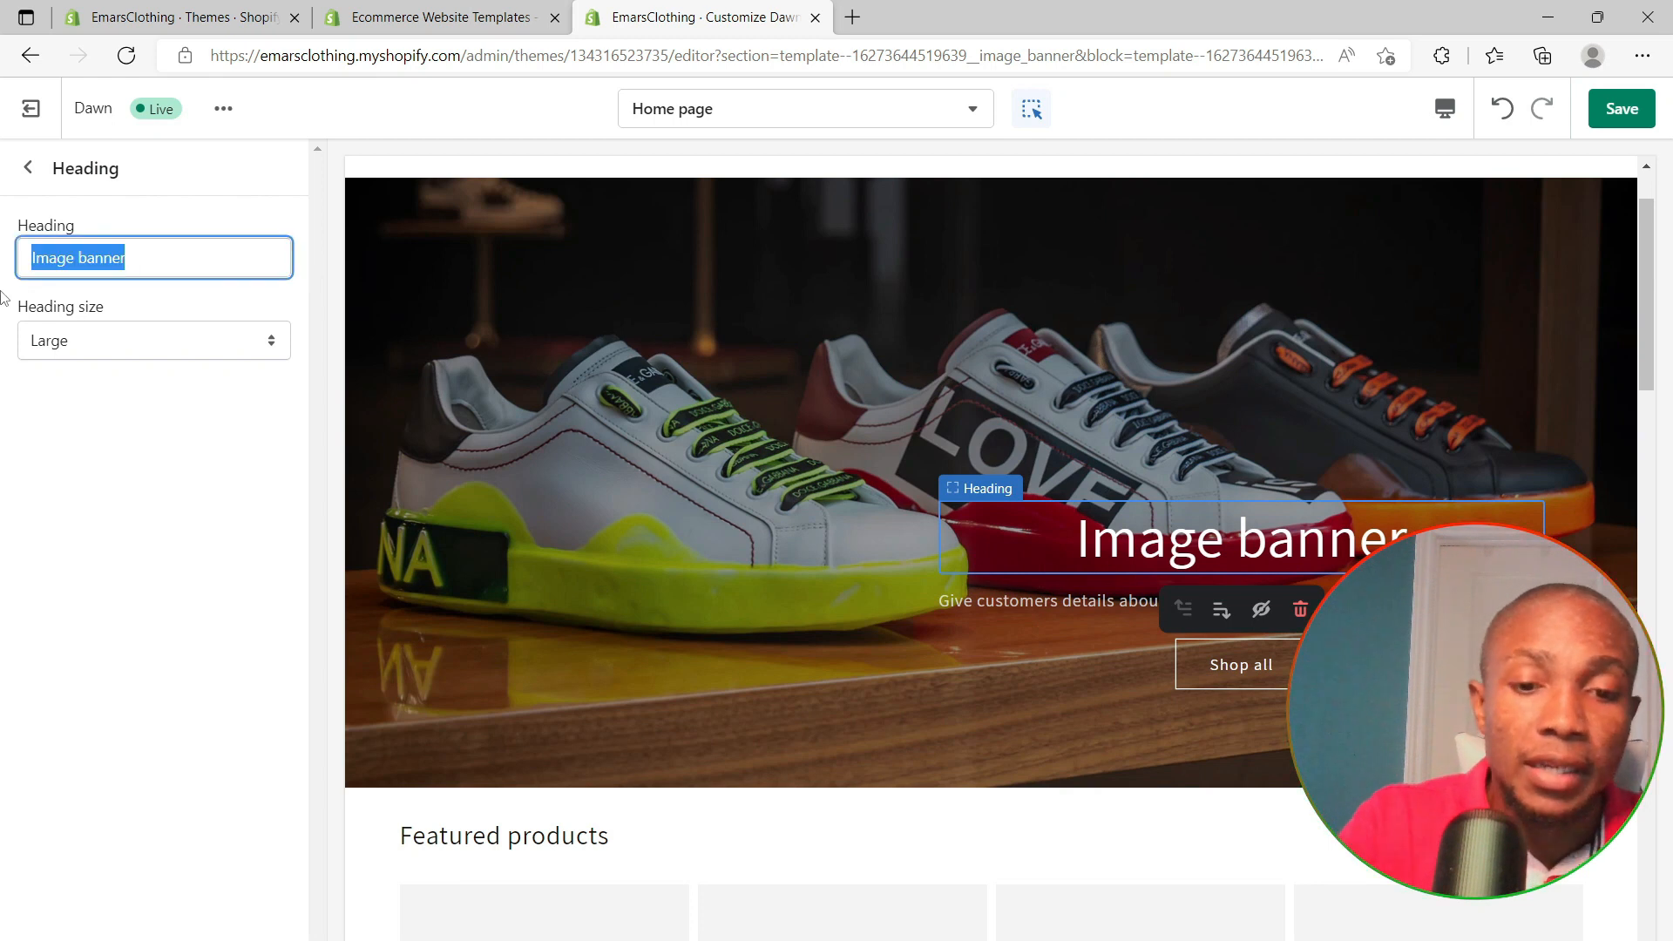
text(Timeles Clothing)
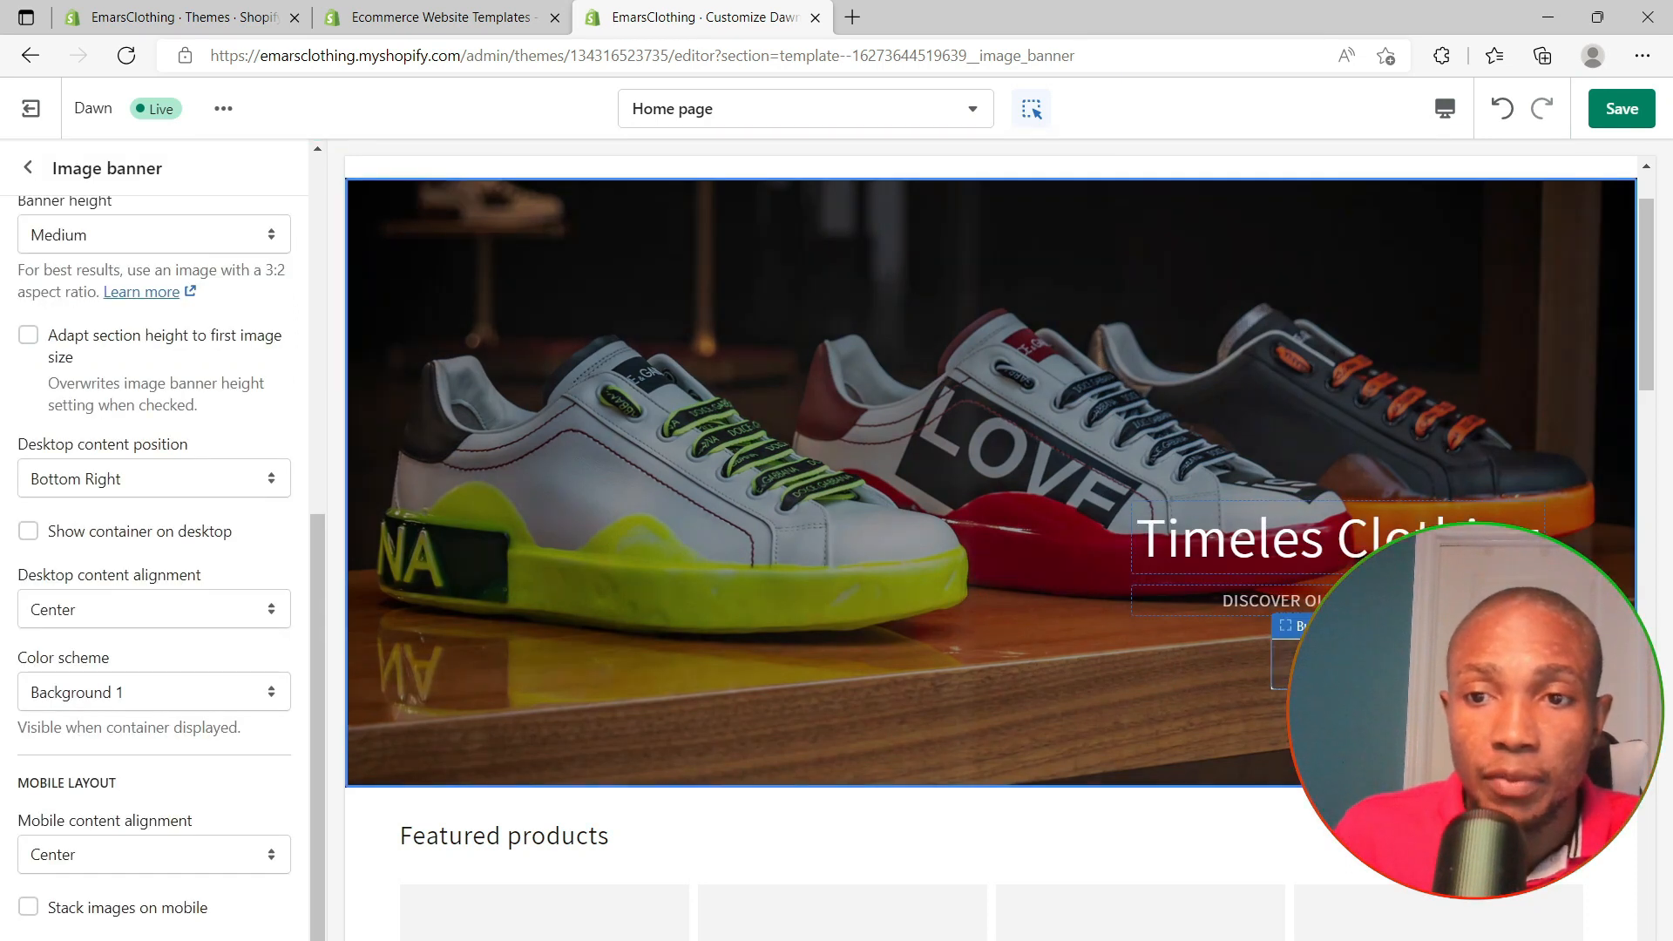
Look at the banner's Shop all button settings and its available link destinations, leaving the All Products link selected
click(1281, 662)
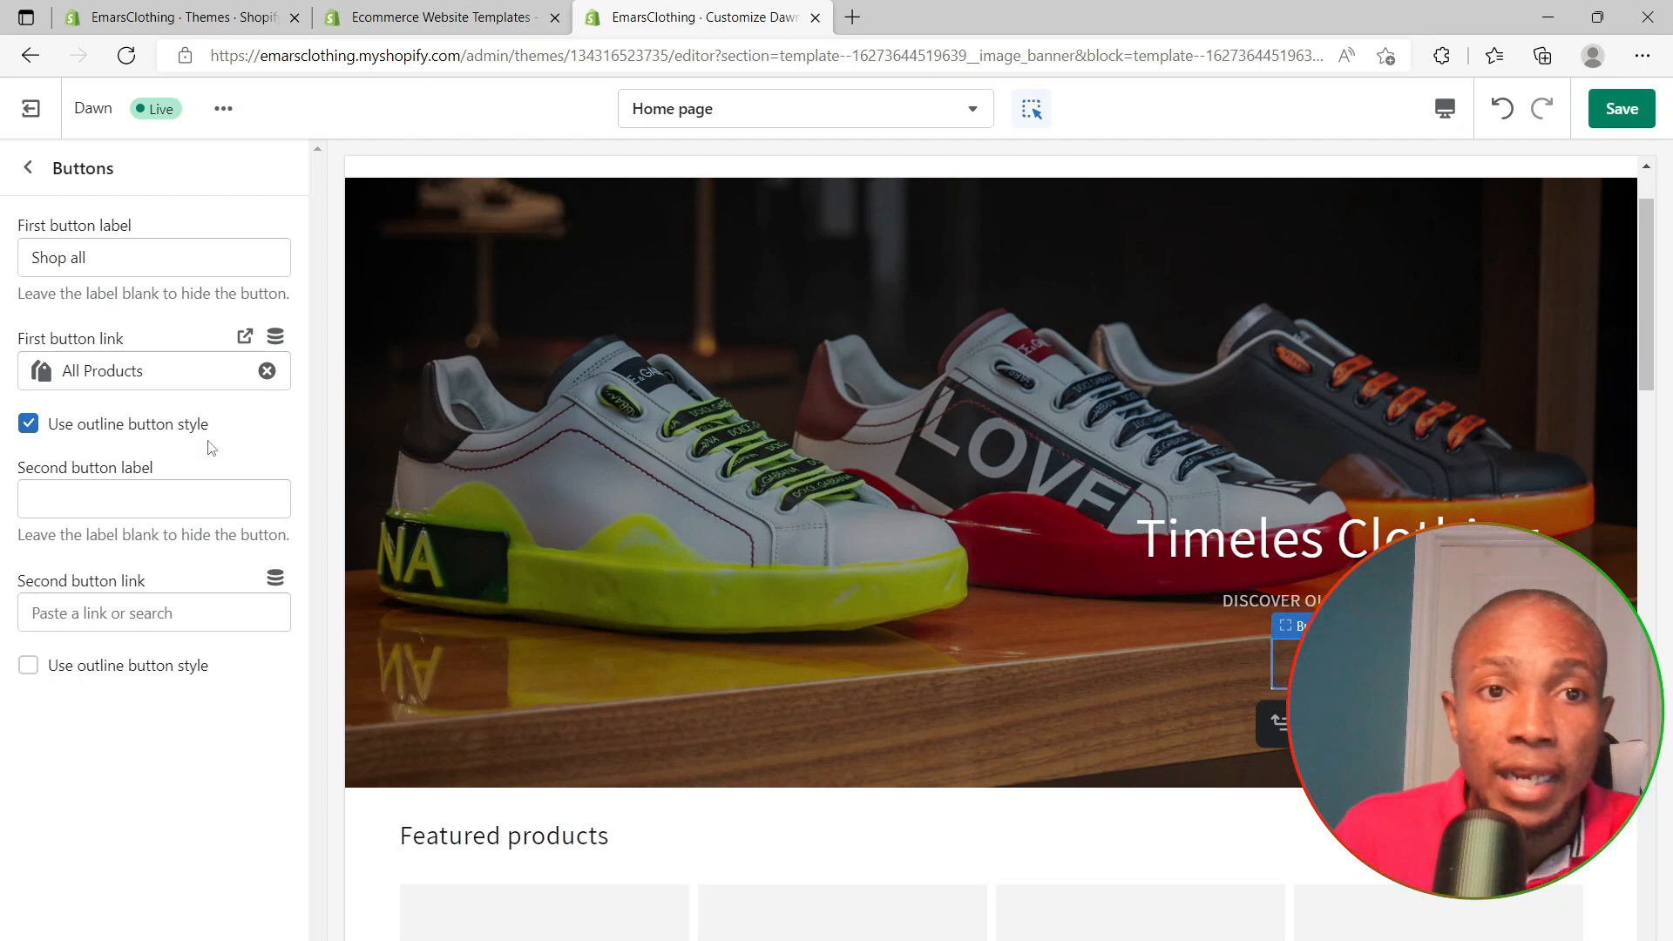
click(94, 374)
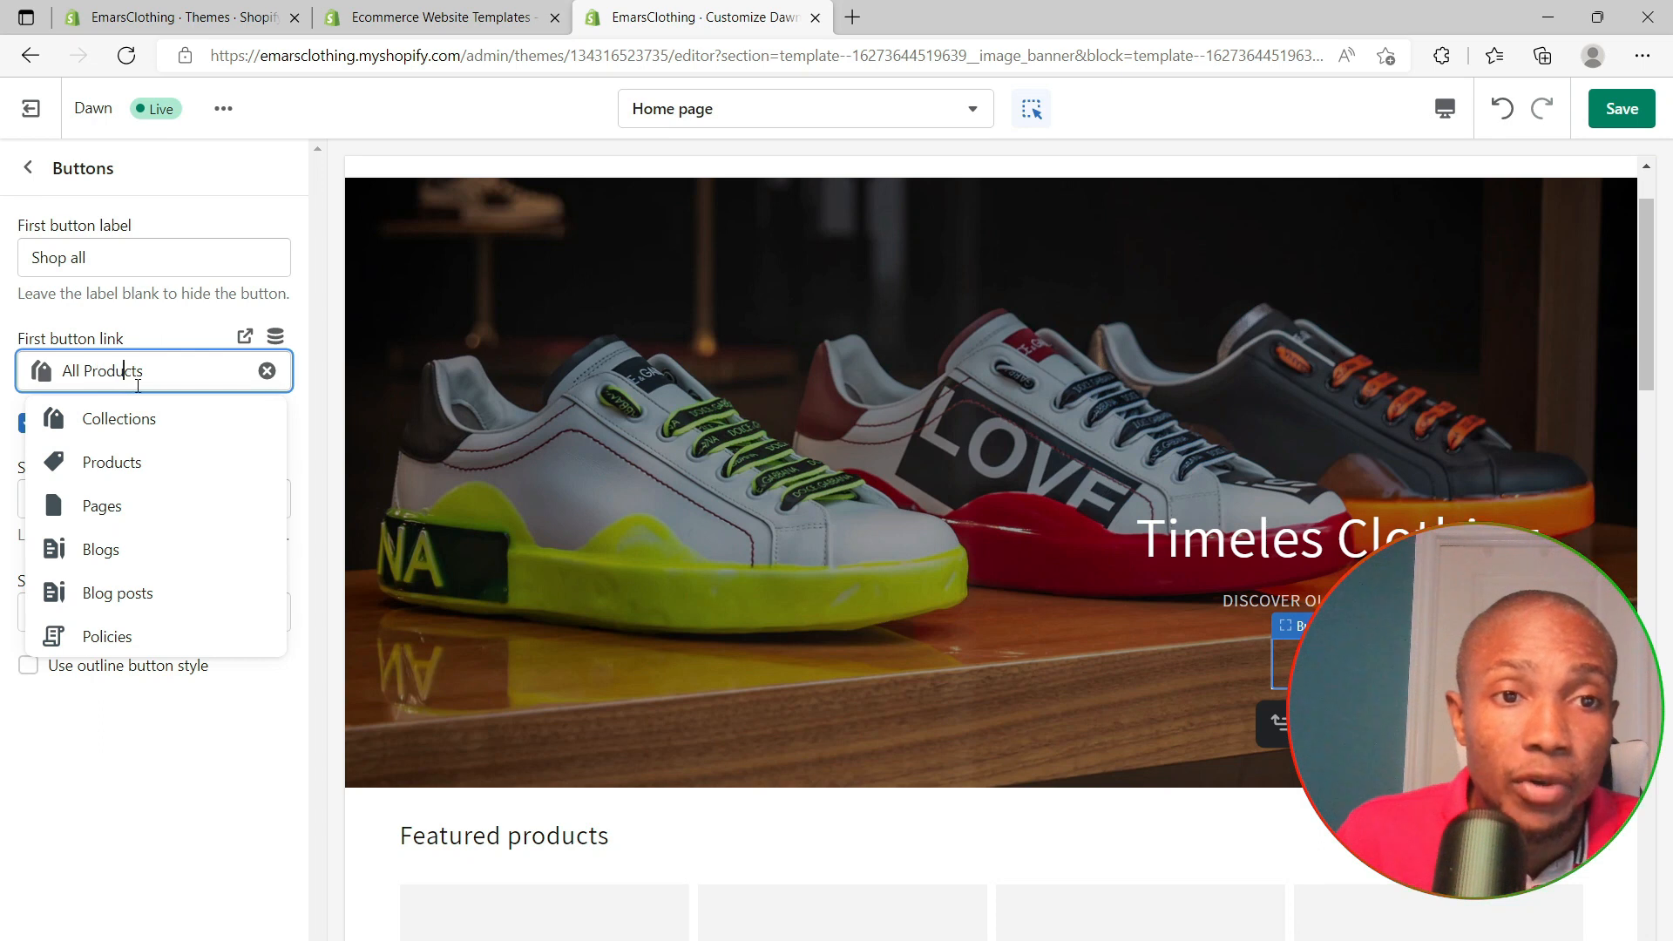
click(852, 654)
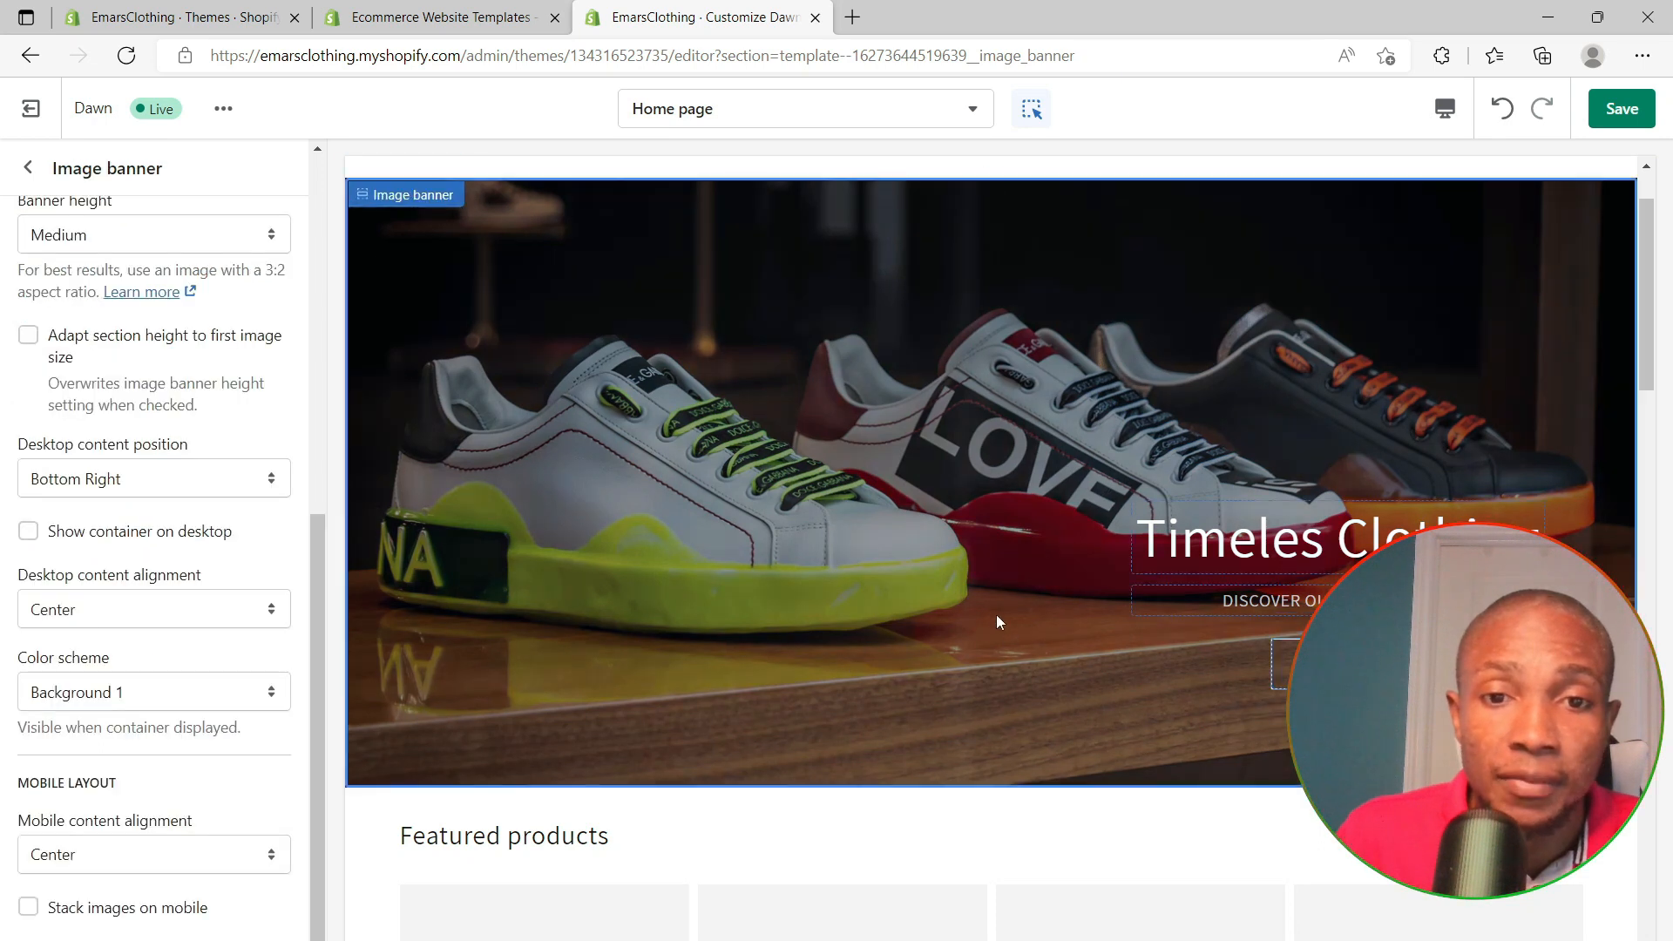
Check the edited banner in the home page preview and save the theme changes
scroll(974, 610, down, 4)
scroll(976, 617, down, 1)
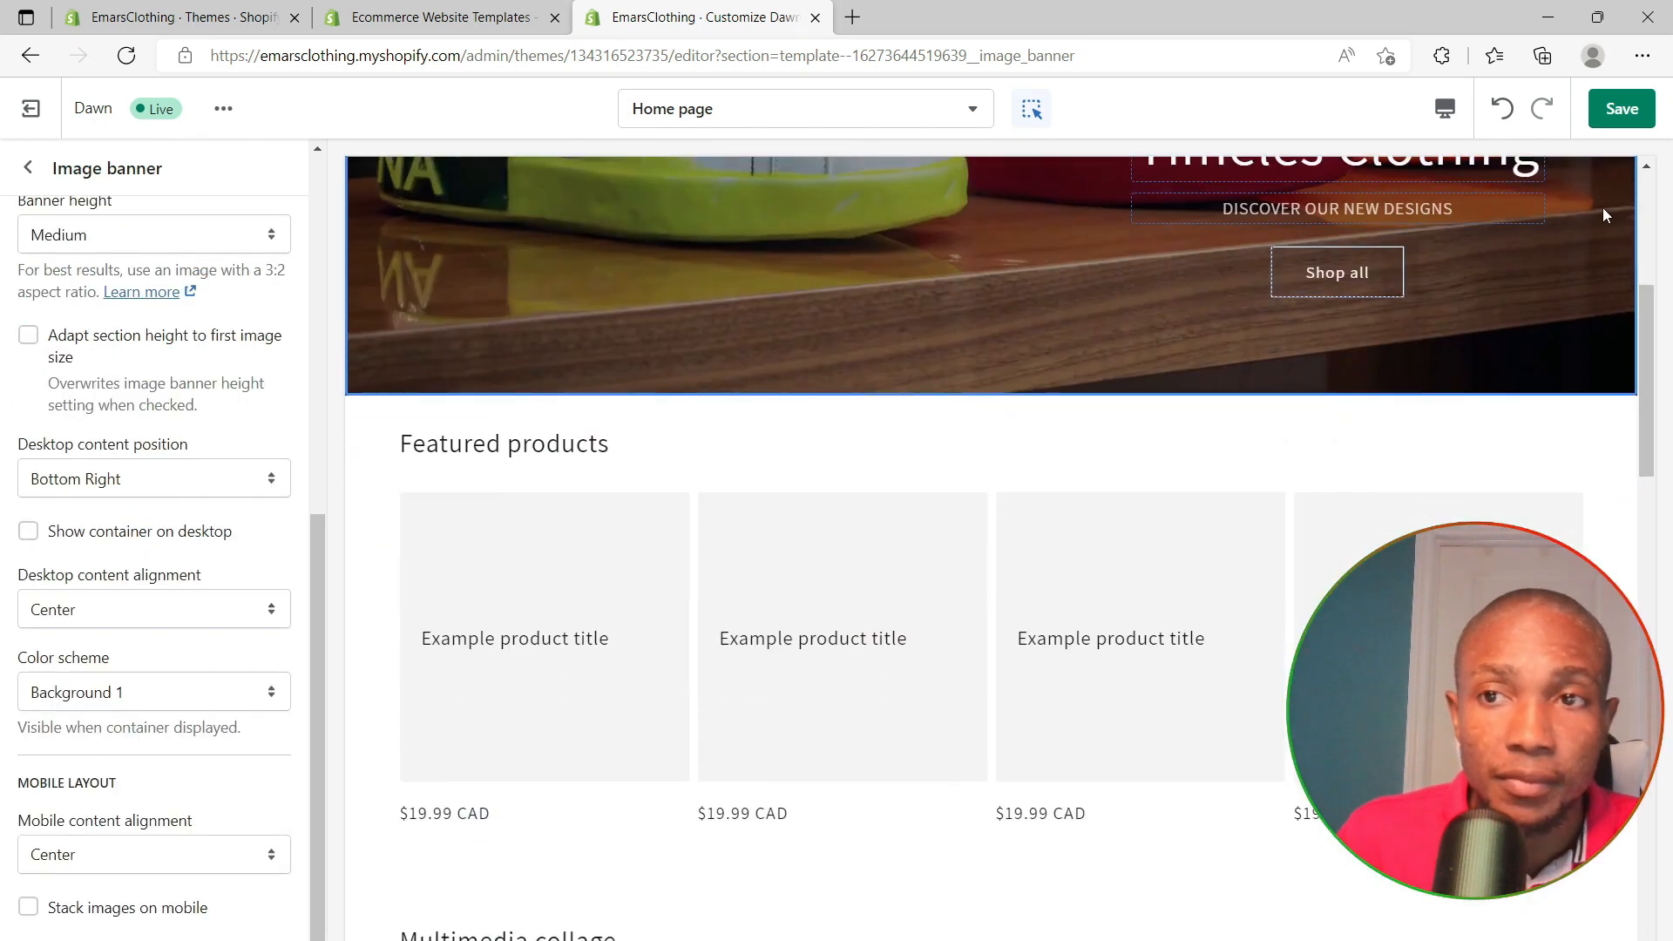
click(1622, 119)
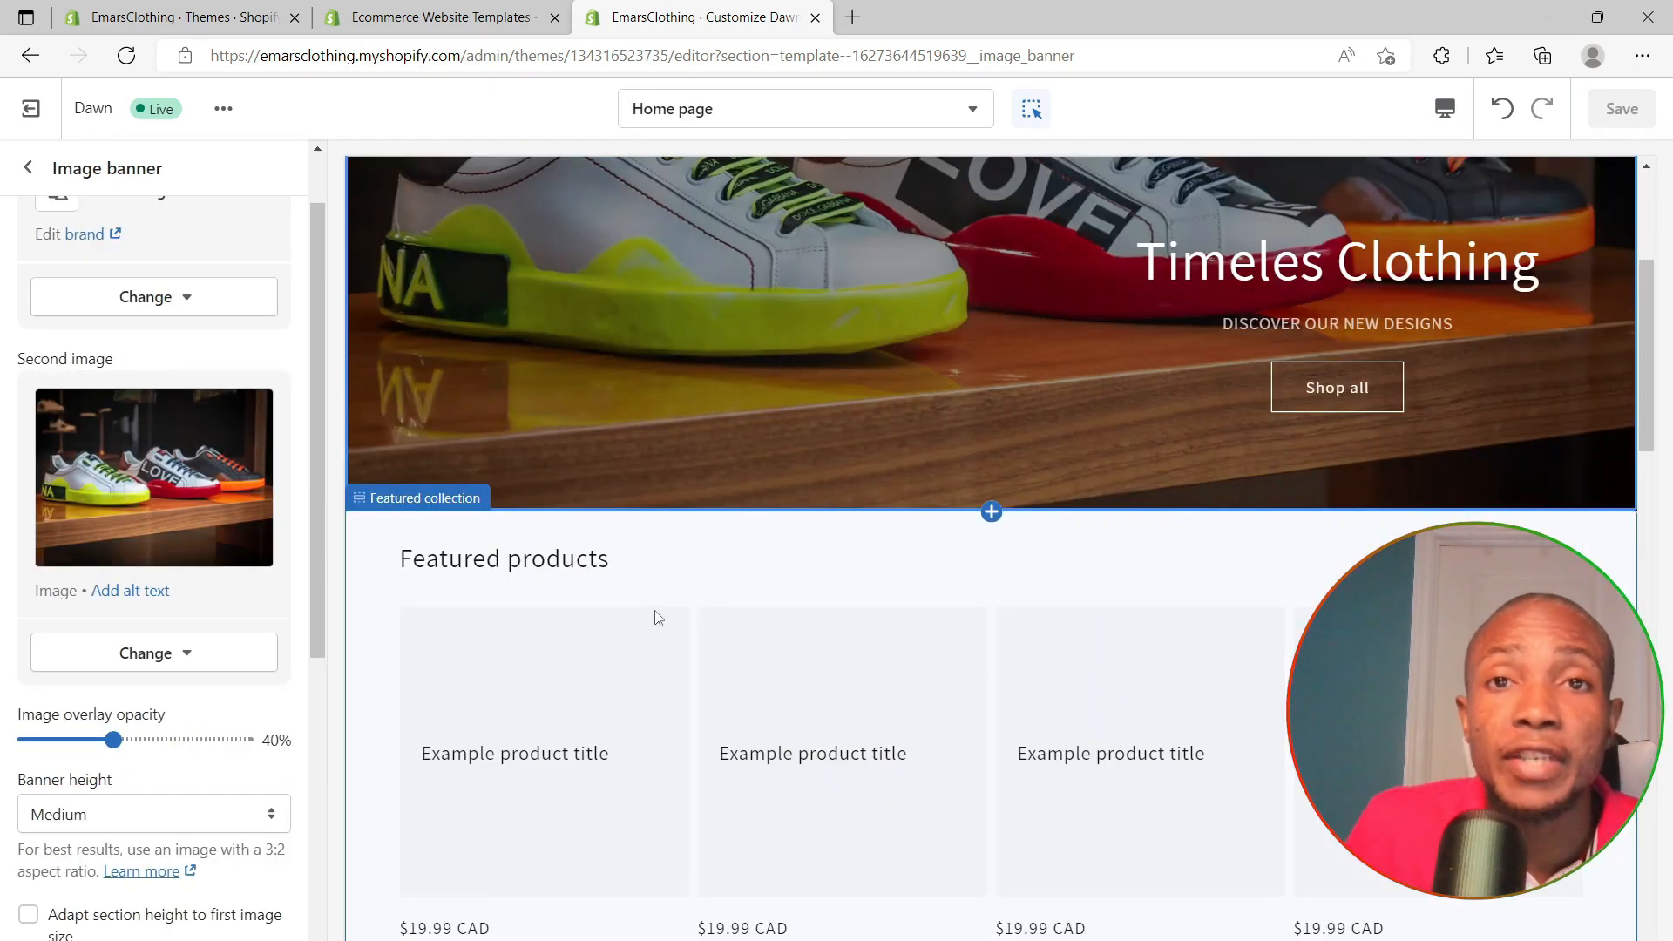
Set the maximum products to show in the Featured collection section to 4
scroll(653, 610, down, 3)
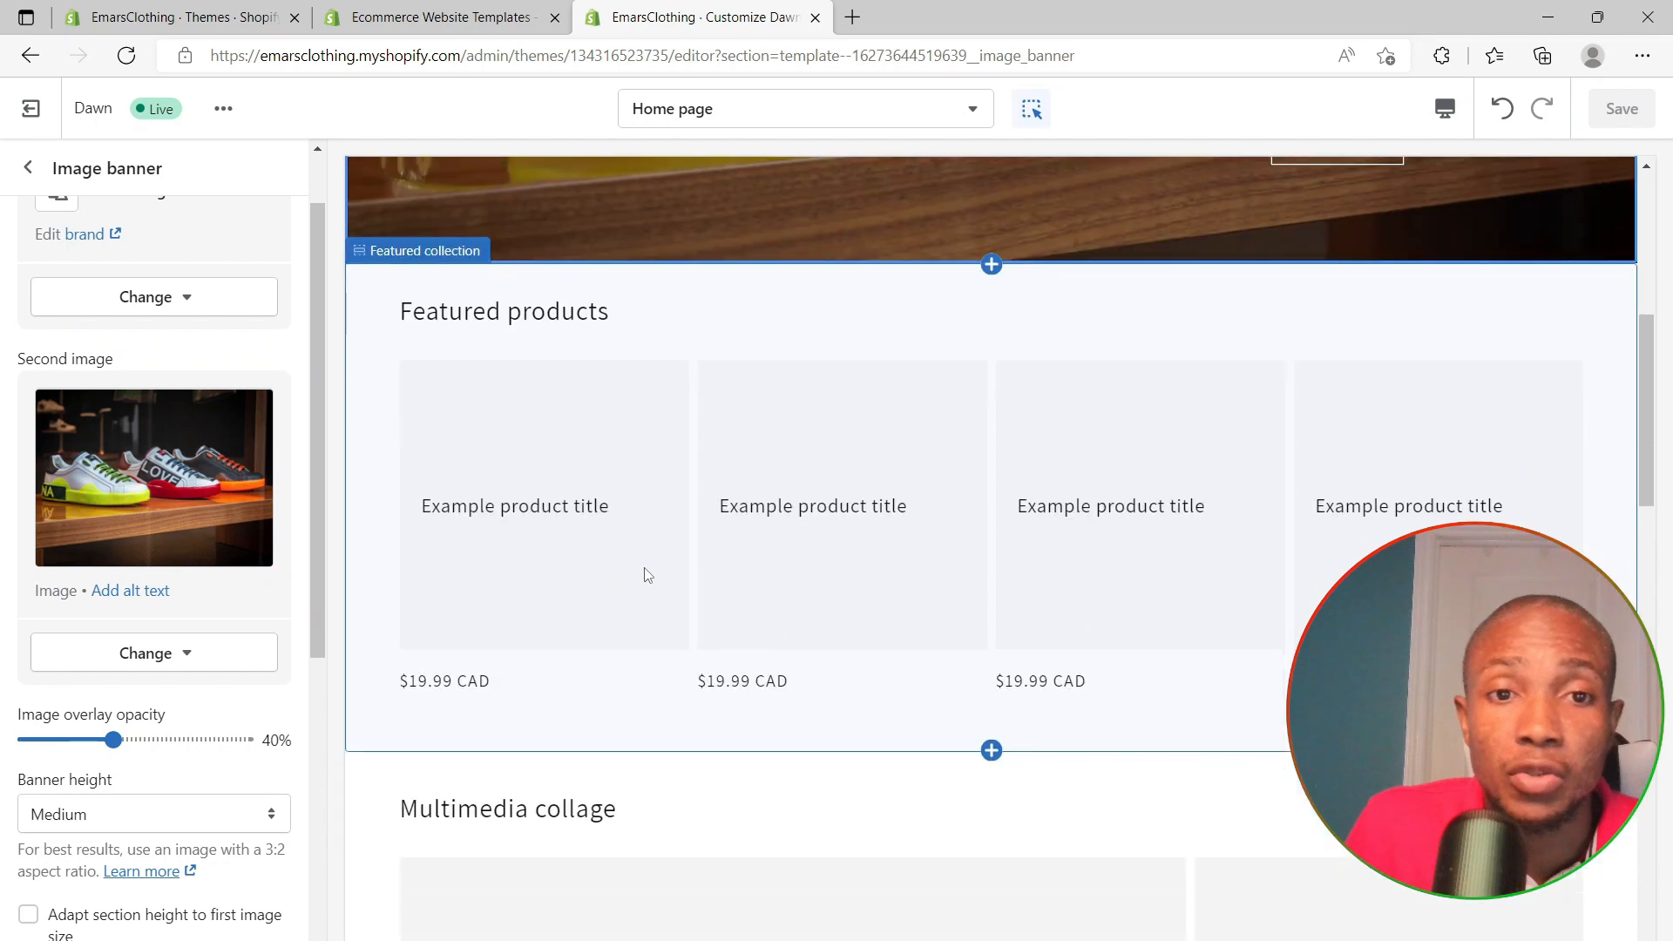
click(554, 431)
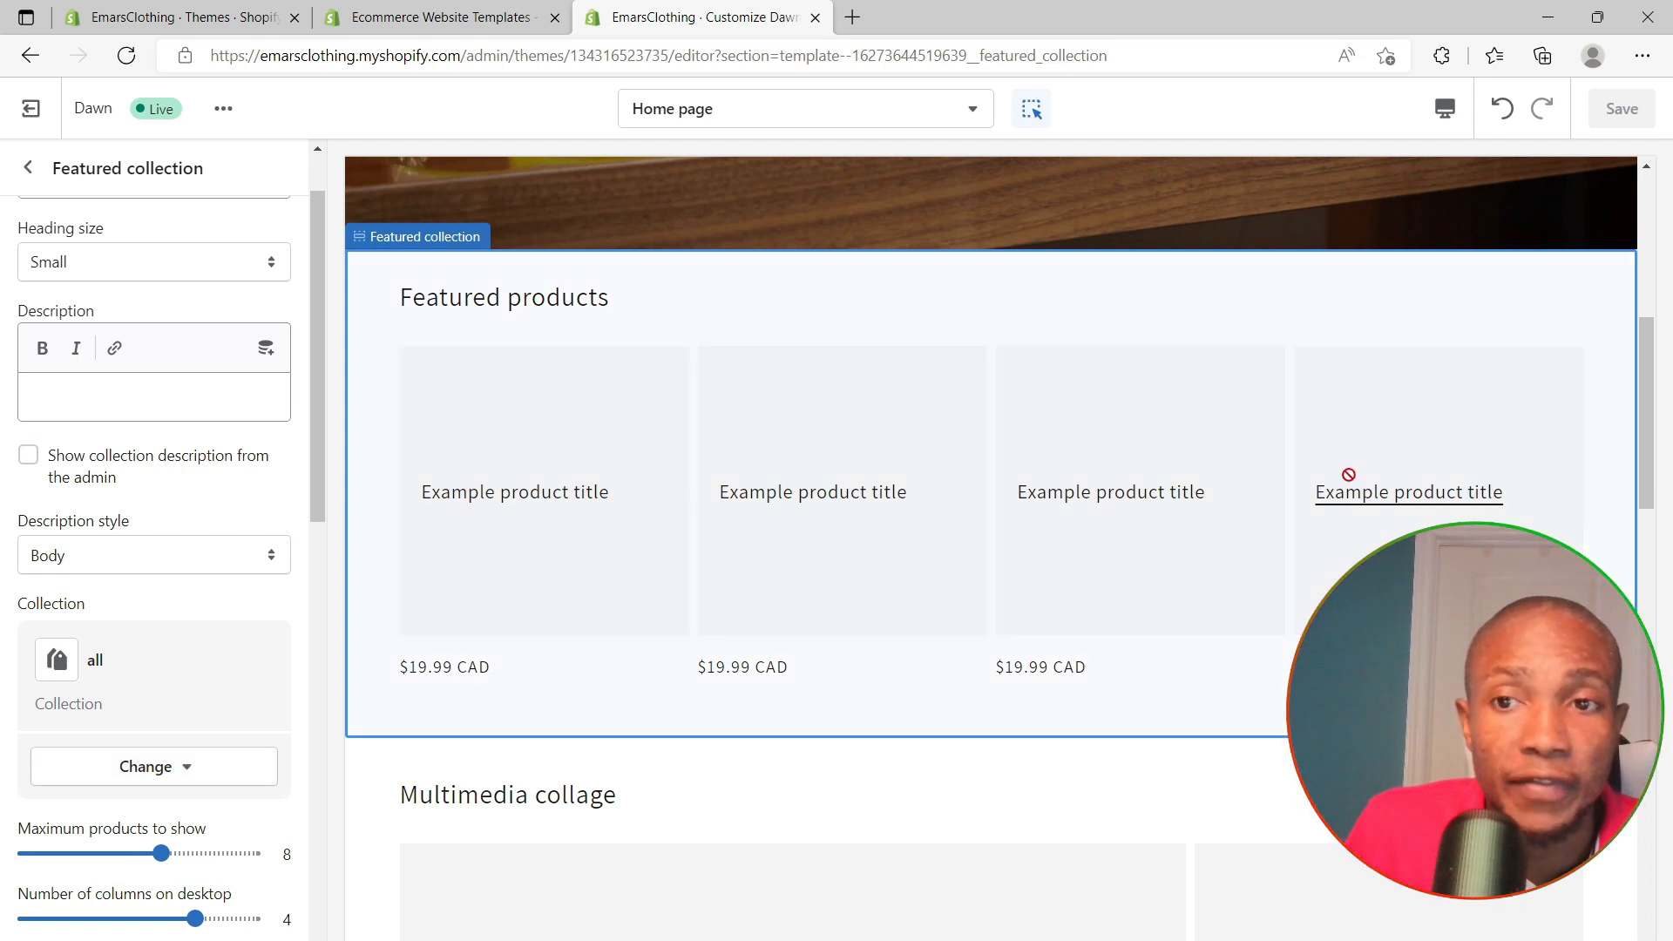
scroll(122, 819, down, 2)
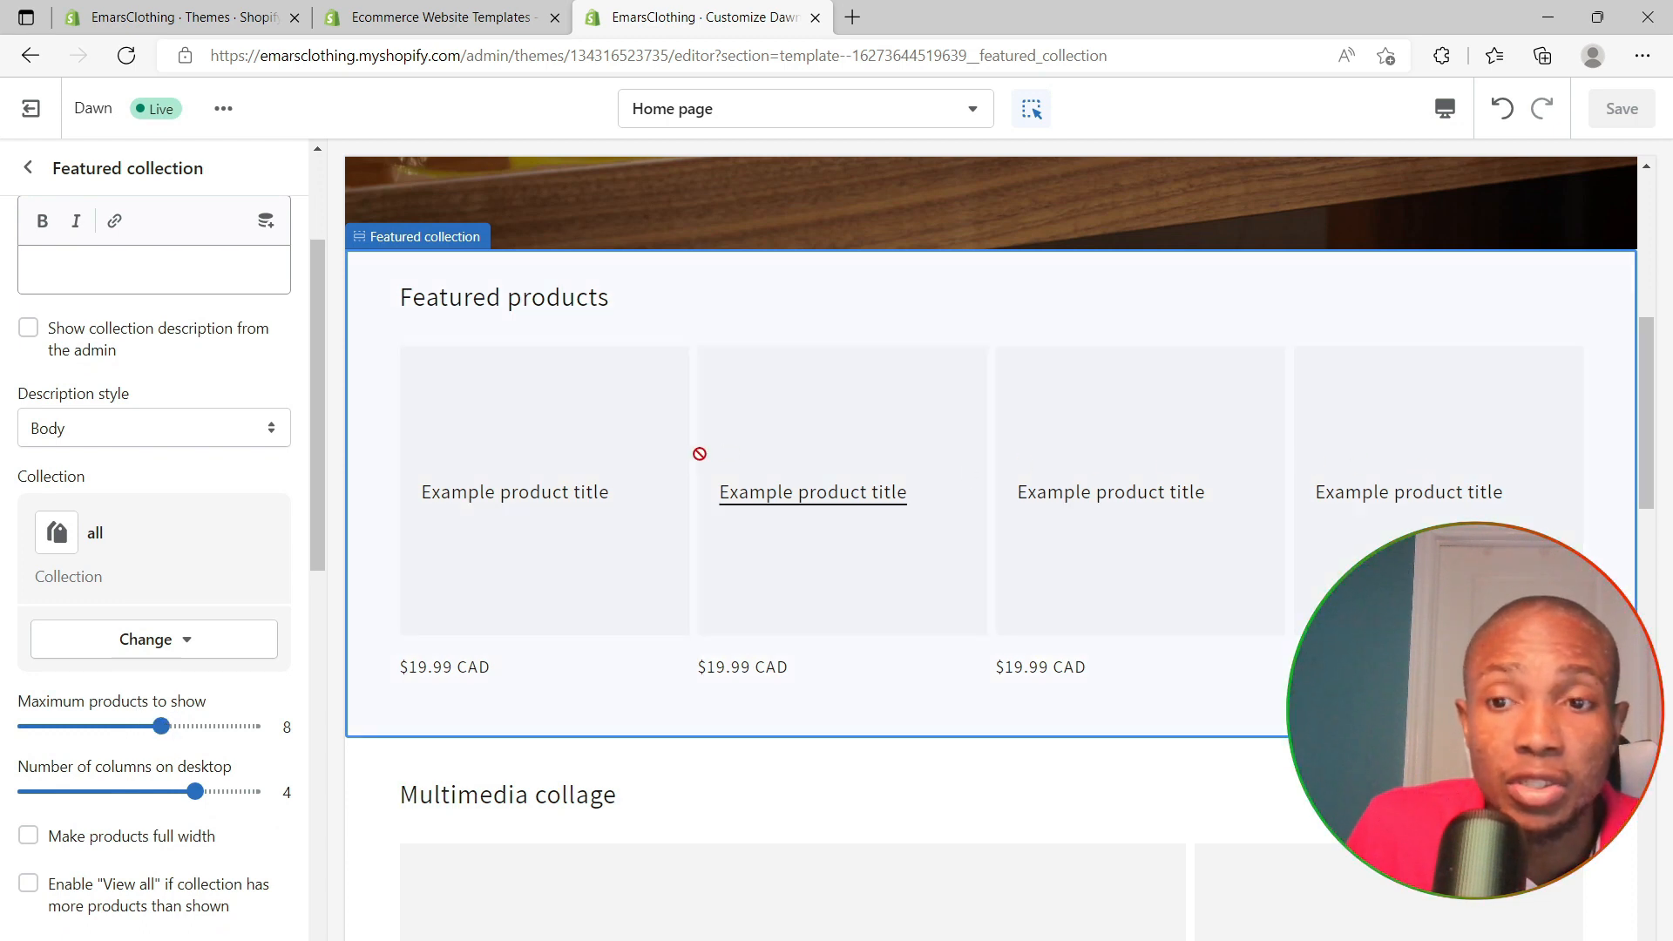
drag(162, 727, 79, 724)
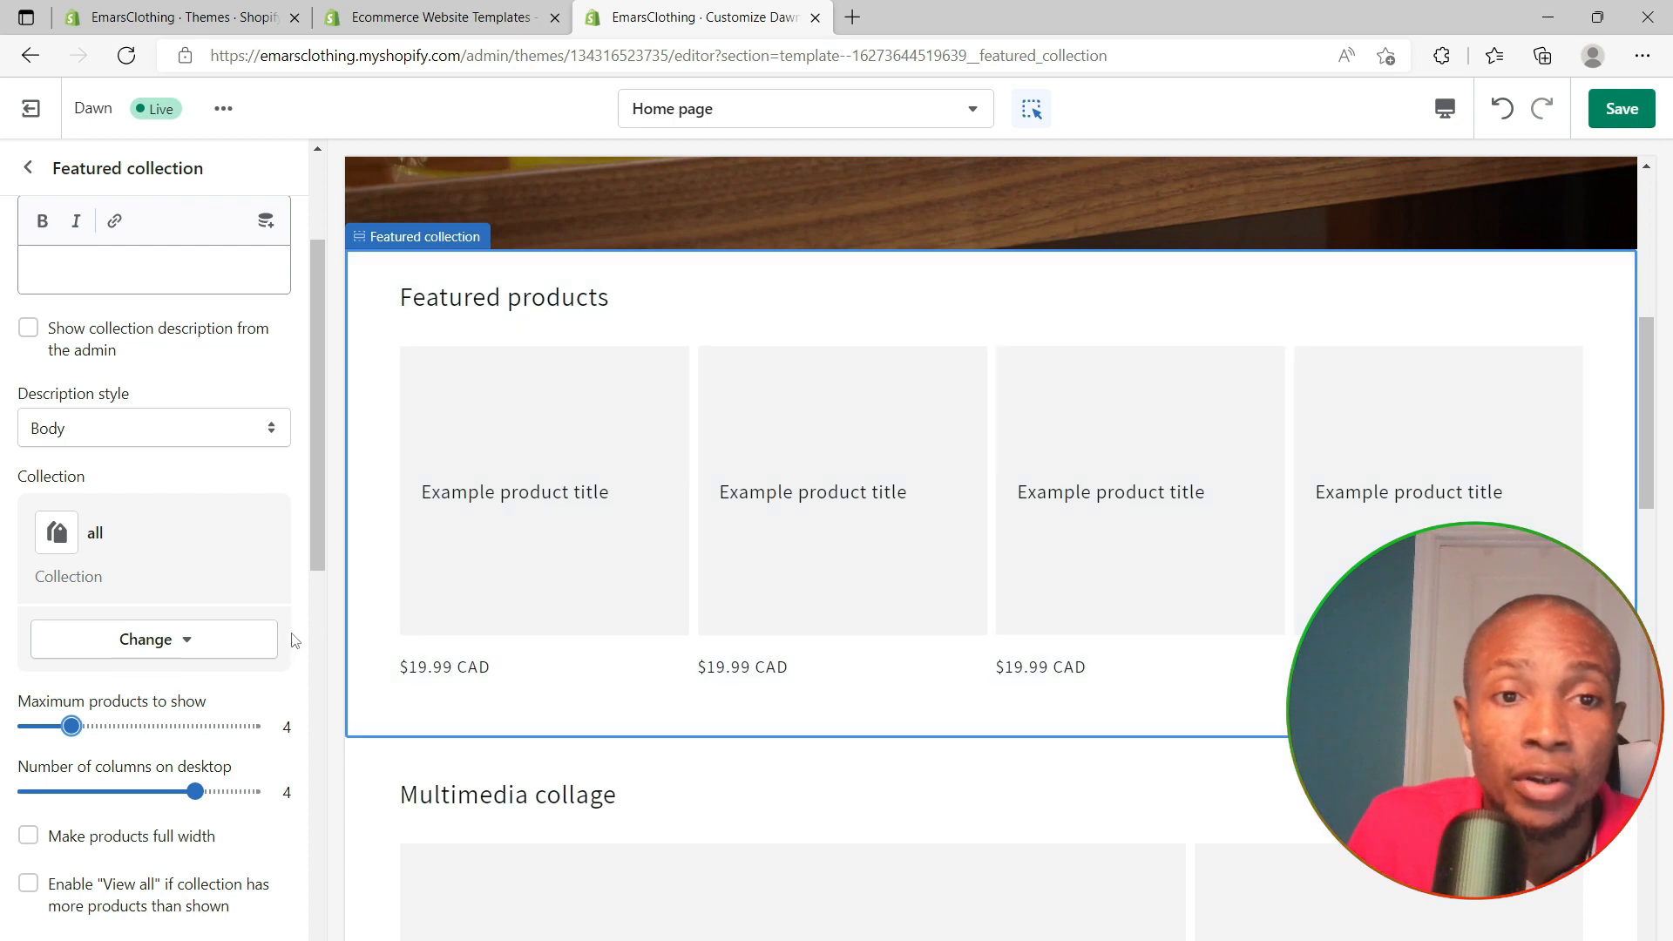
Review the Featured collection's remaining settings and set its number of columns on mobile to 1 column
scroll(295, 640, down, 2)
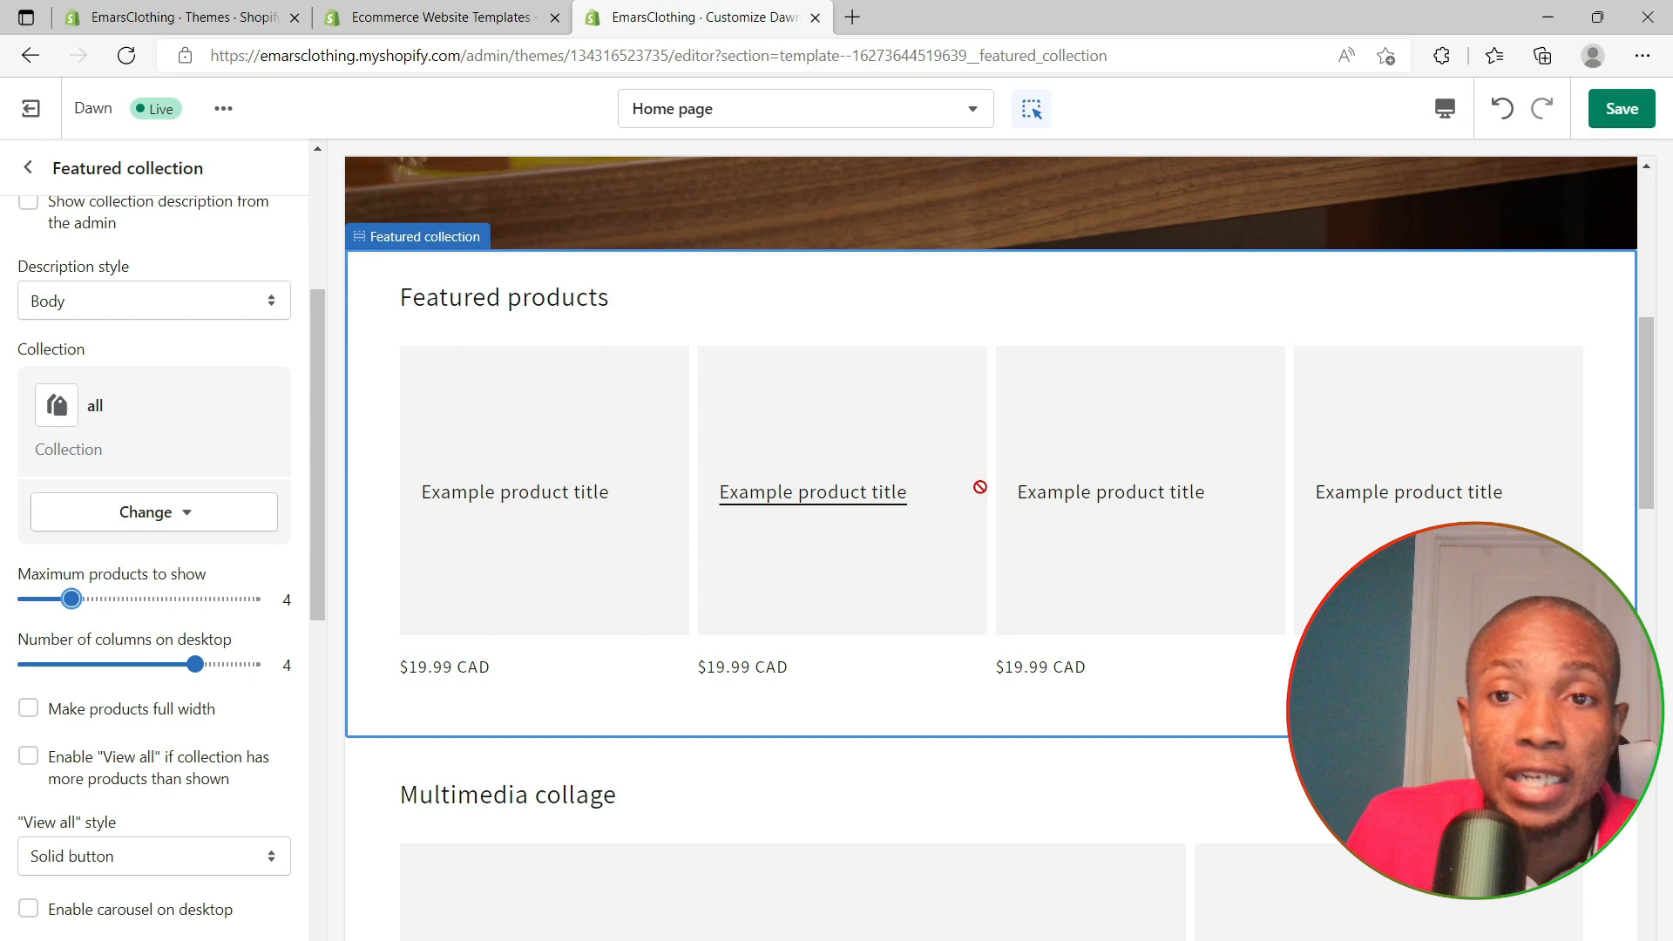
scroll(215, 647, down, 2)
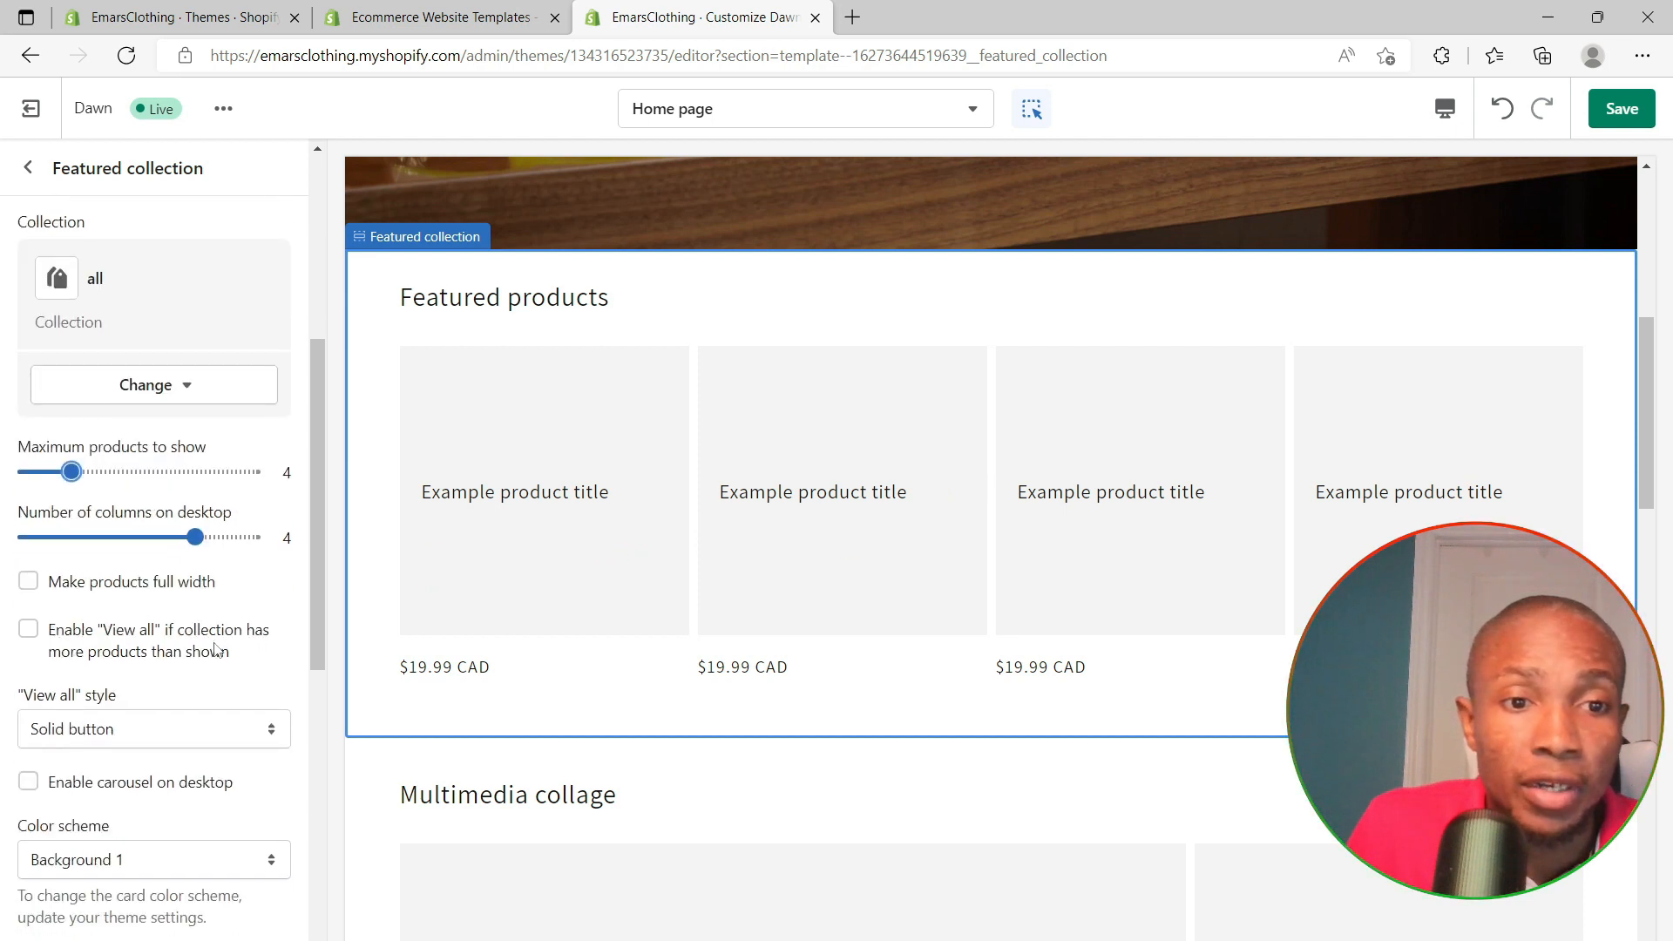
scroll(175, 719, down, 2)
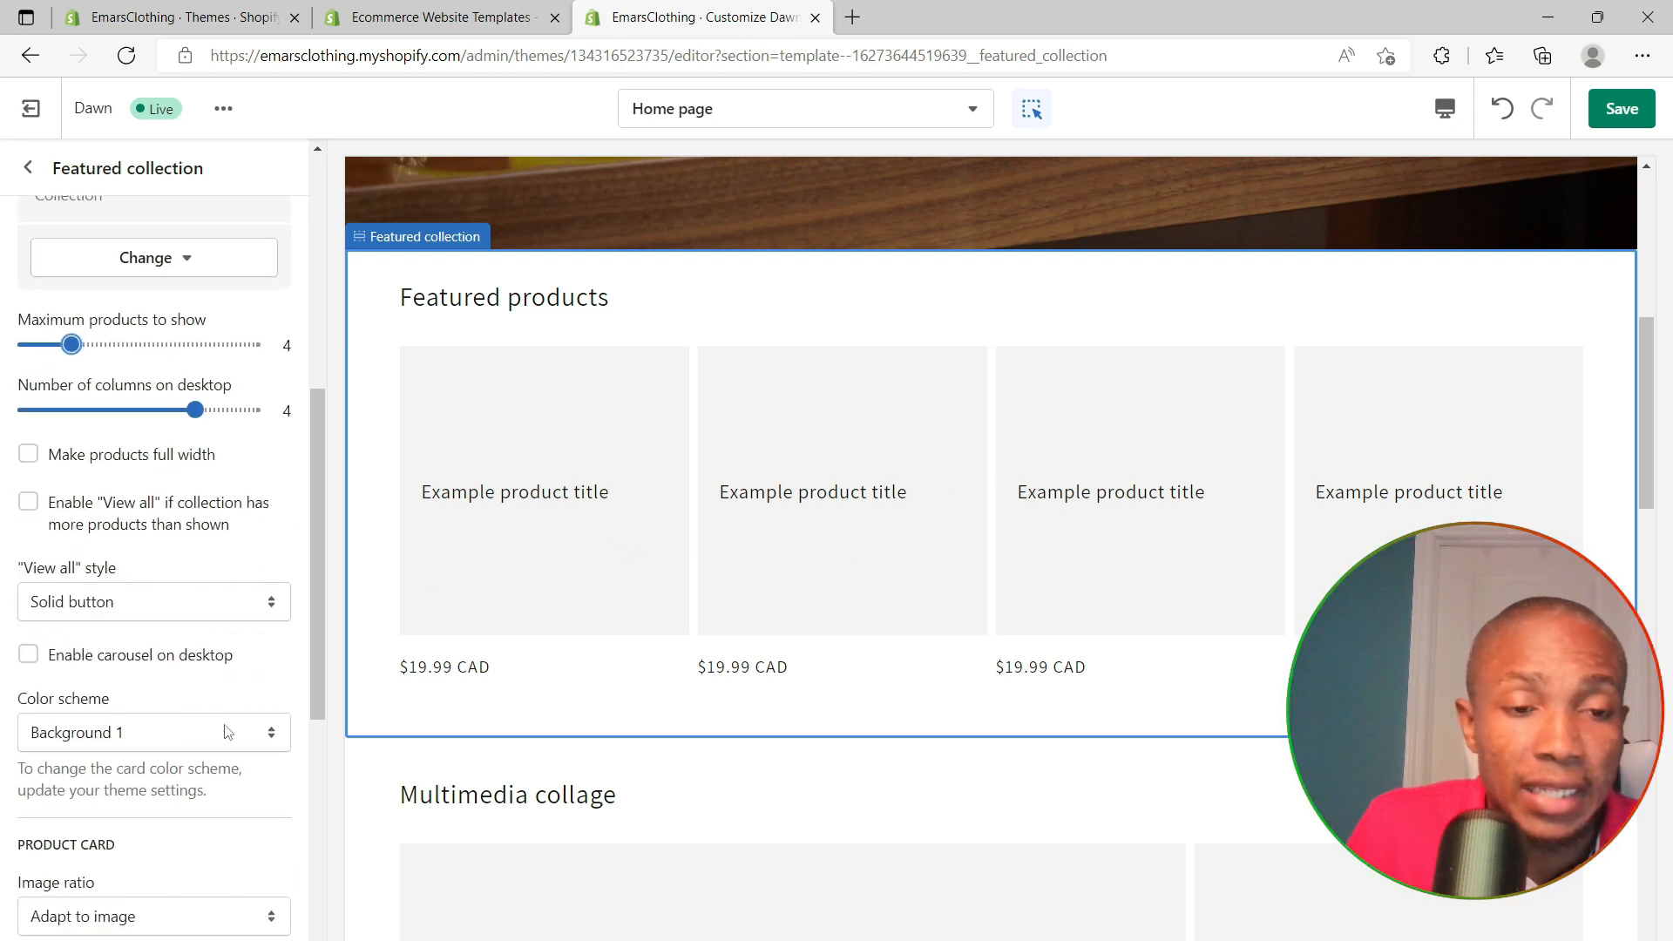
scroll(219, 759, down, 6)
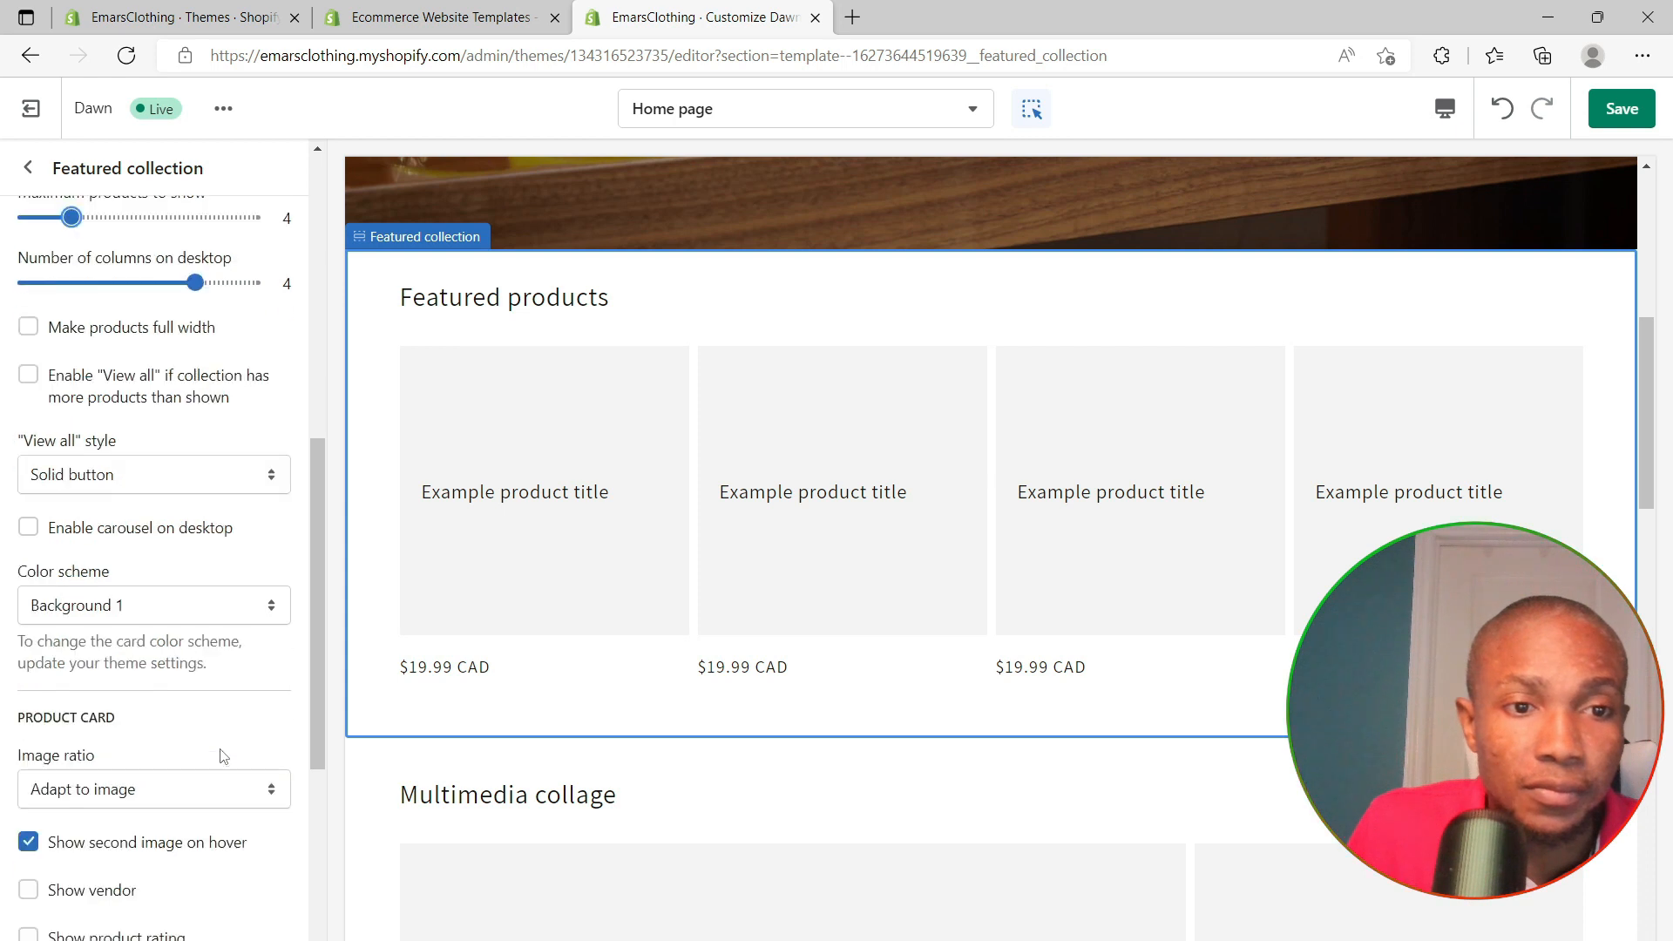
scroll(223, 756, down, 2)
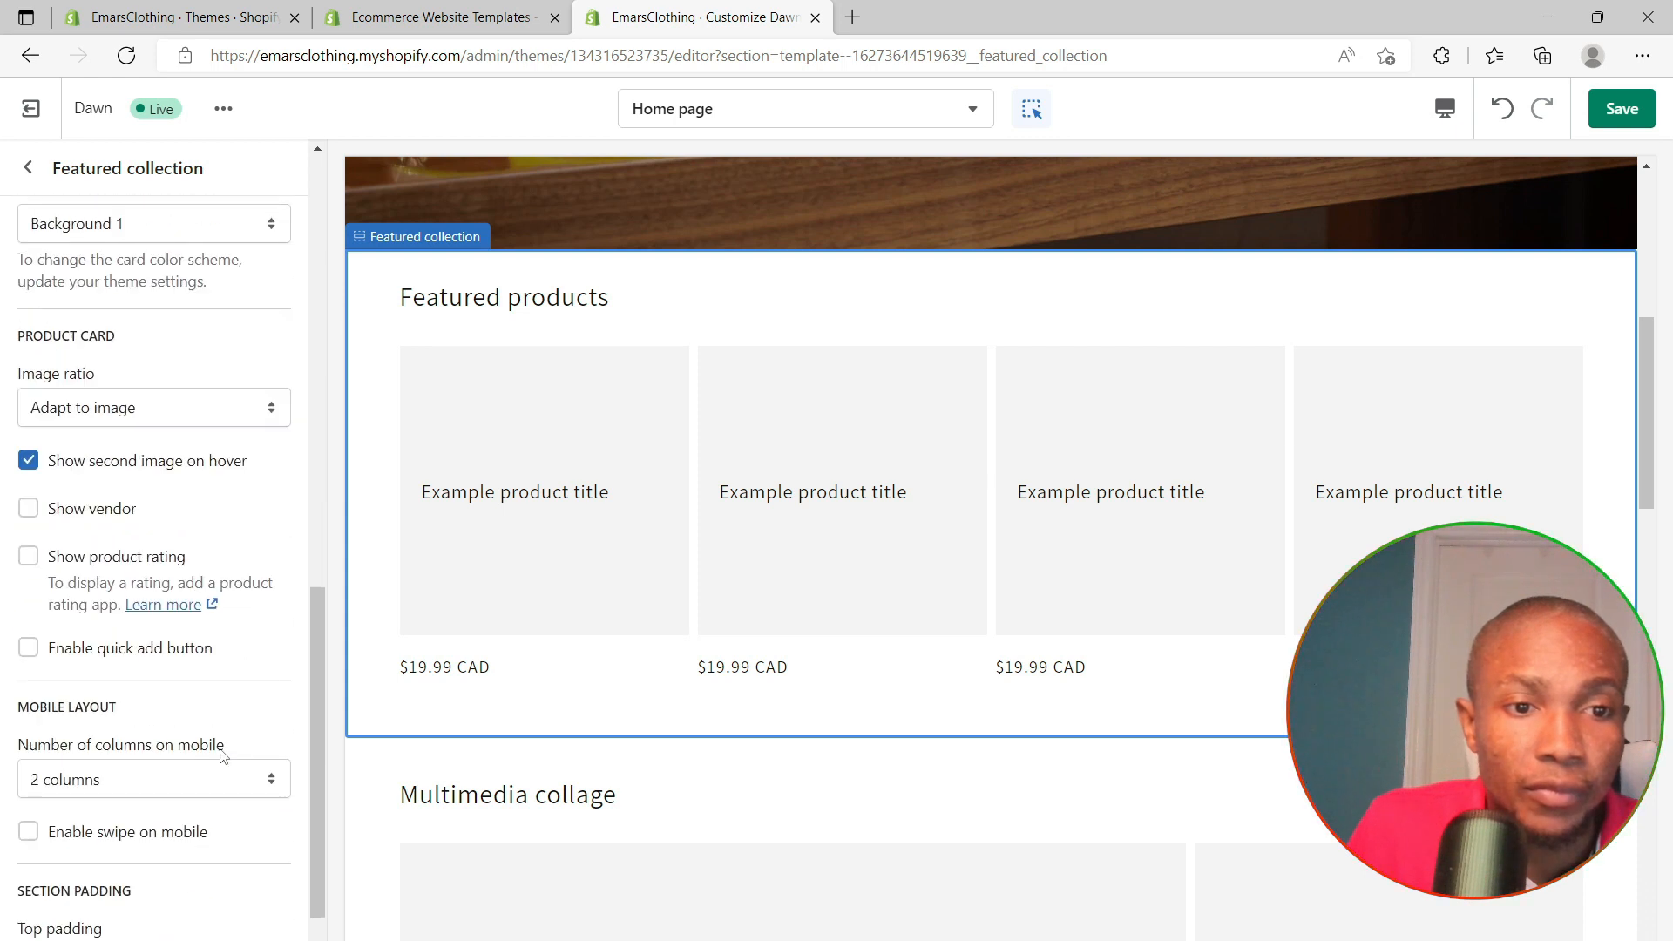
click(266, 789)
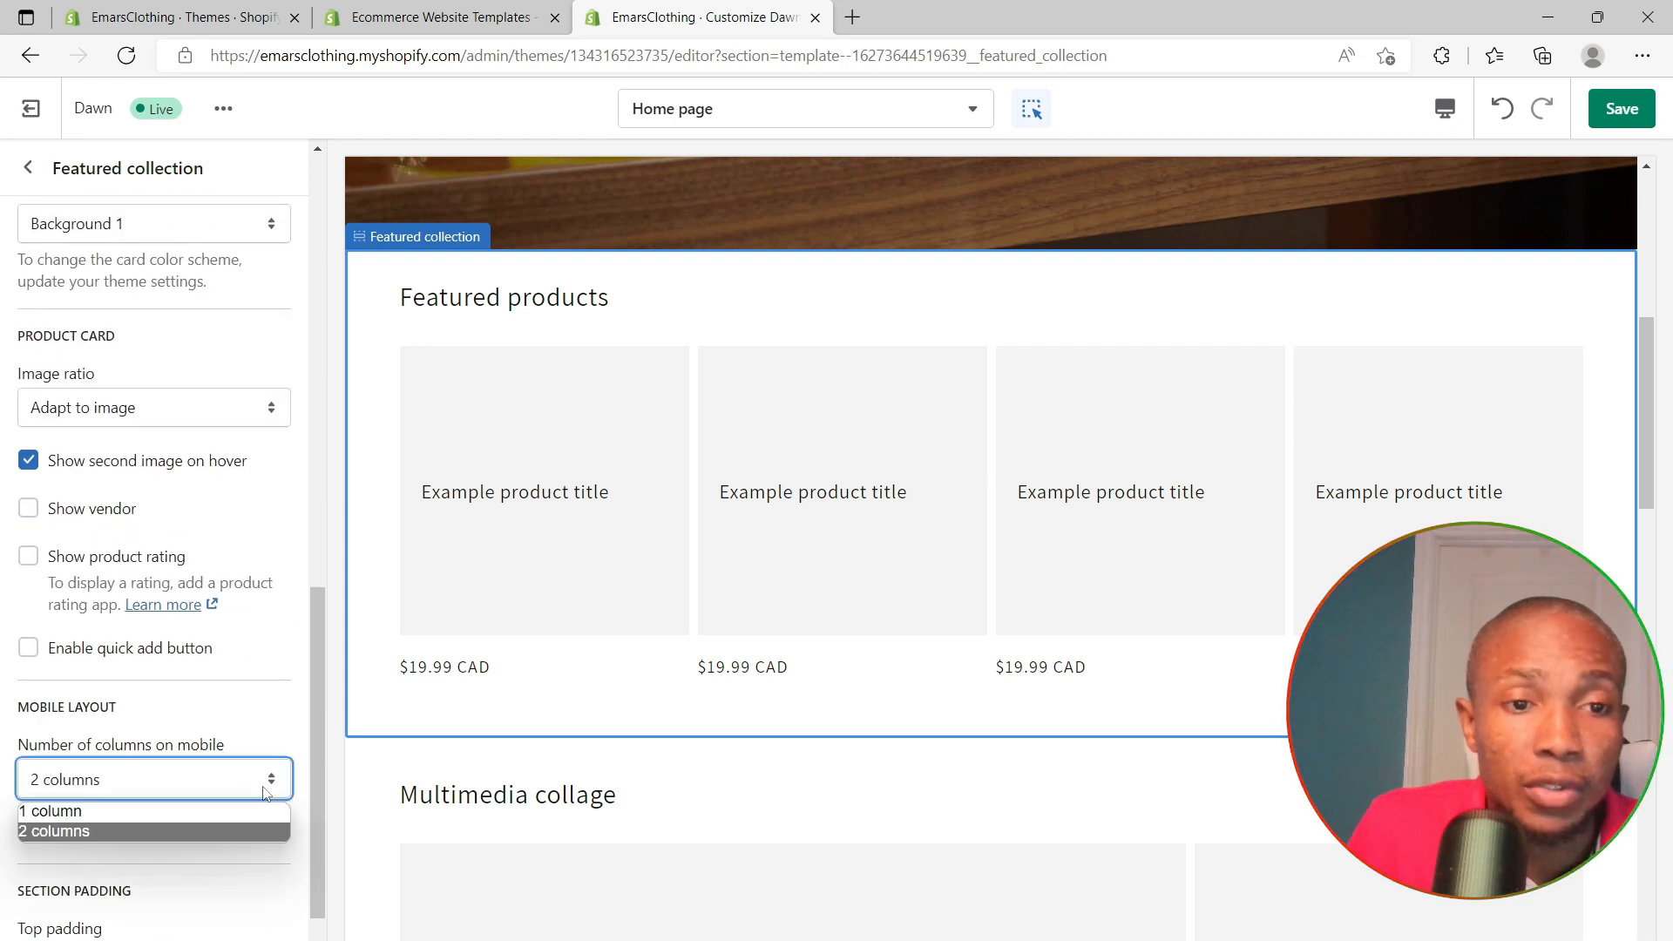
click(148, 811)
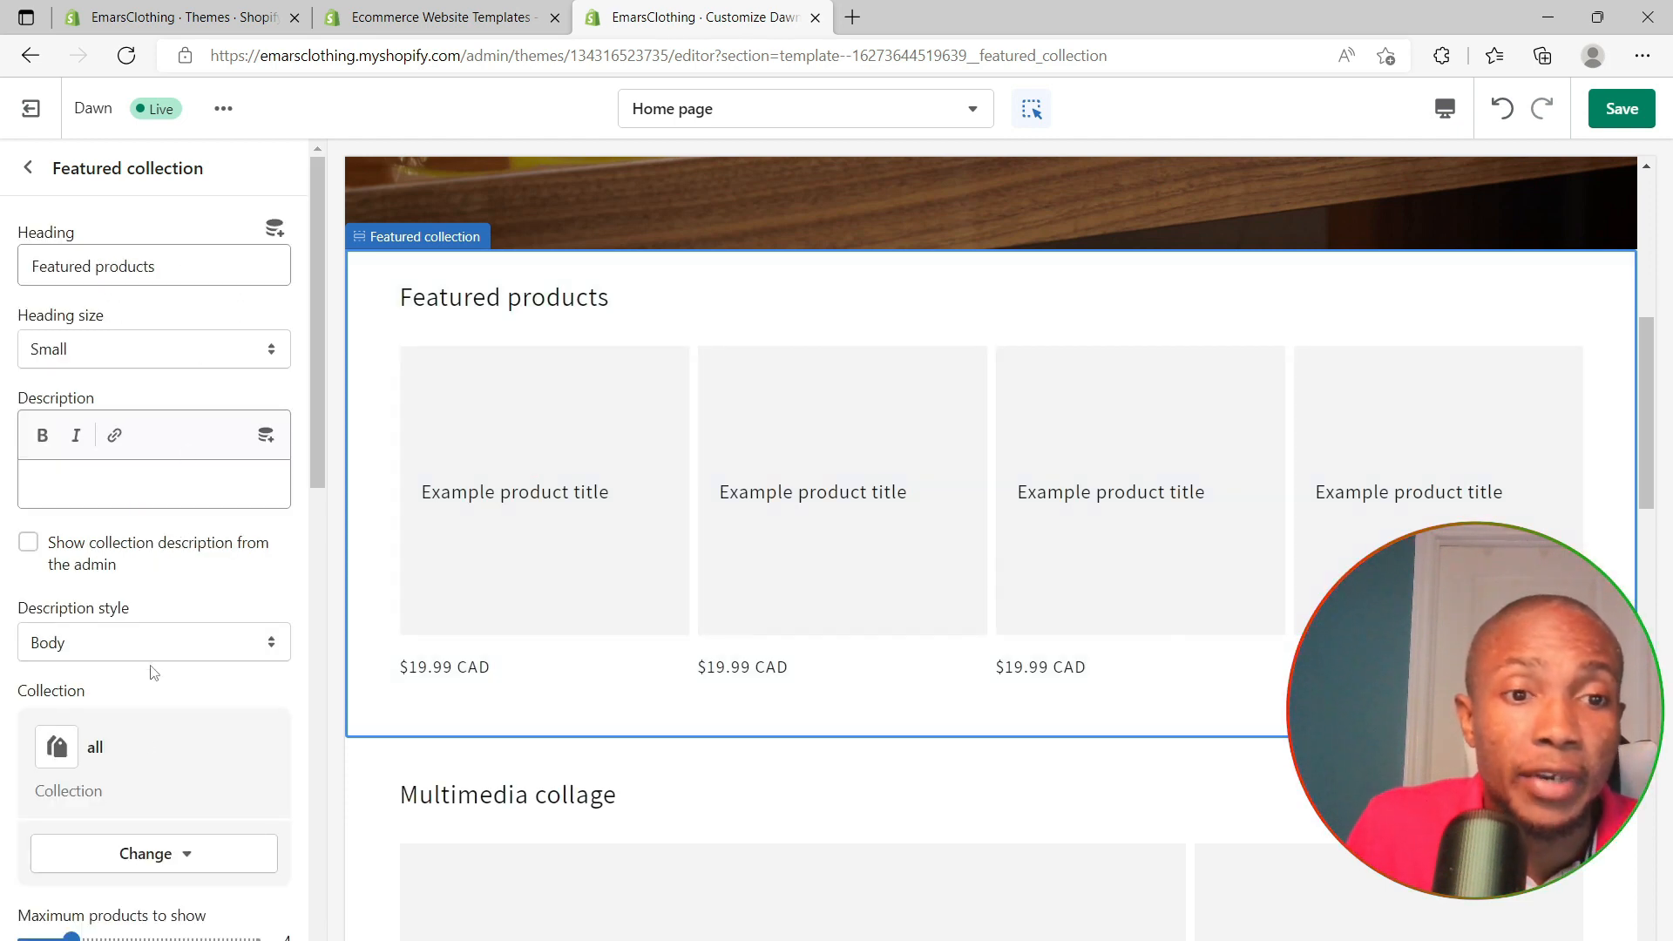
Start creating a new collection from the Featured collection section's collection picker
click(144, 858)
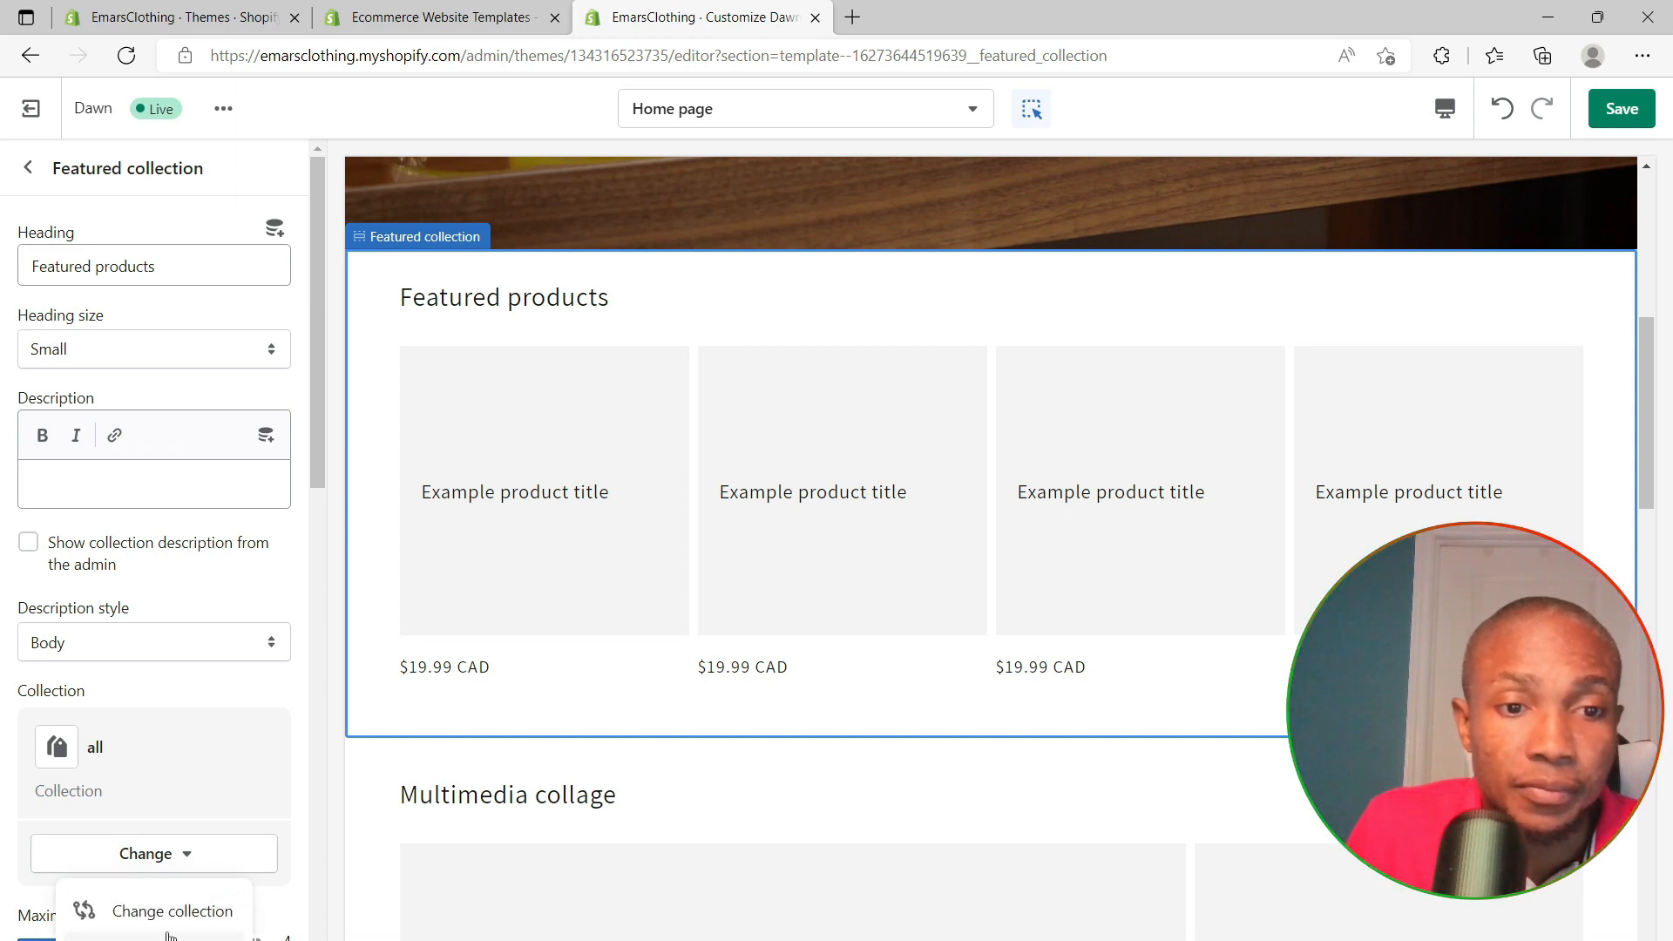
click(150, 911)
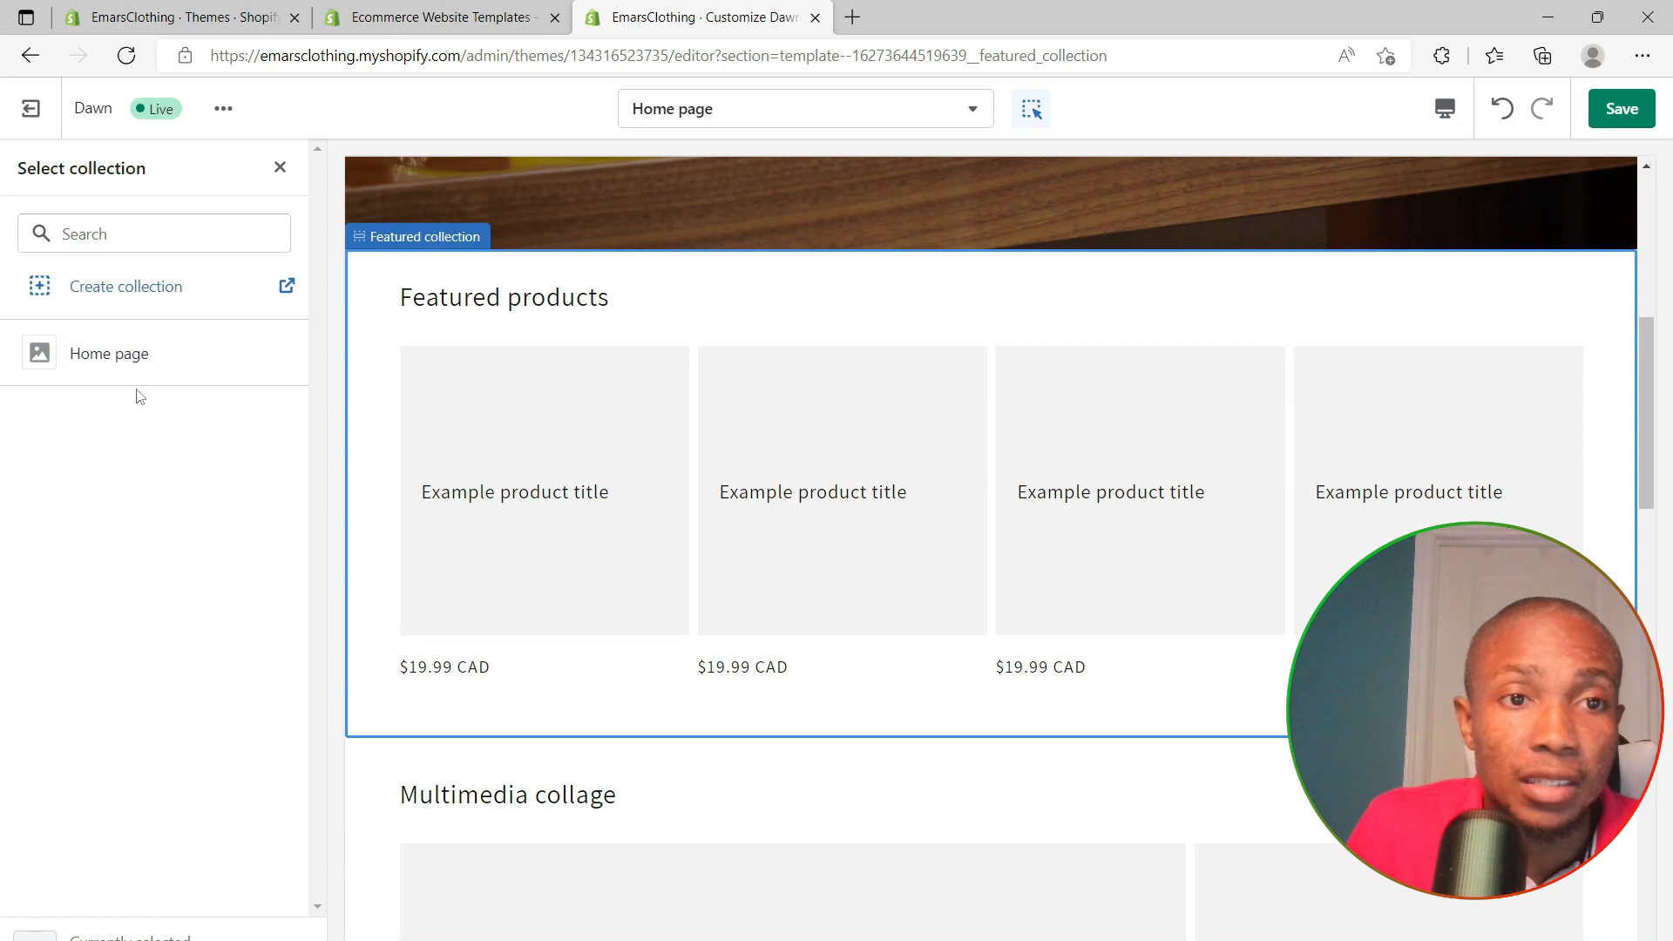
click(122, 297)
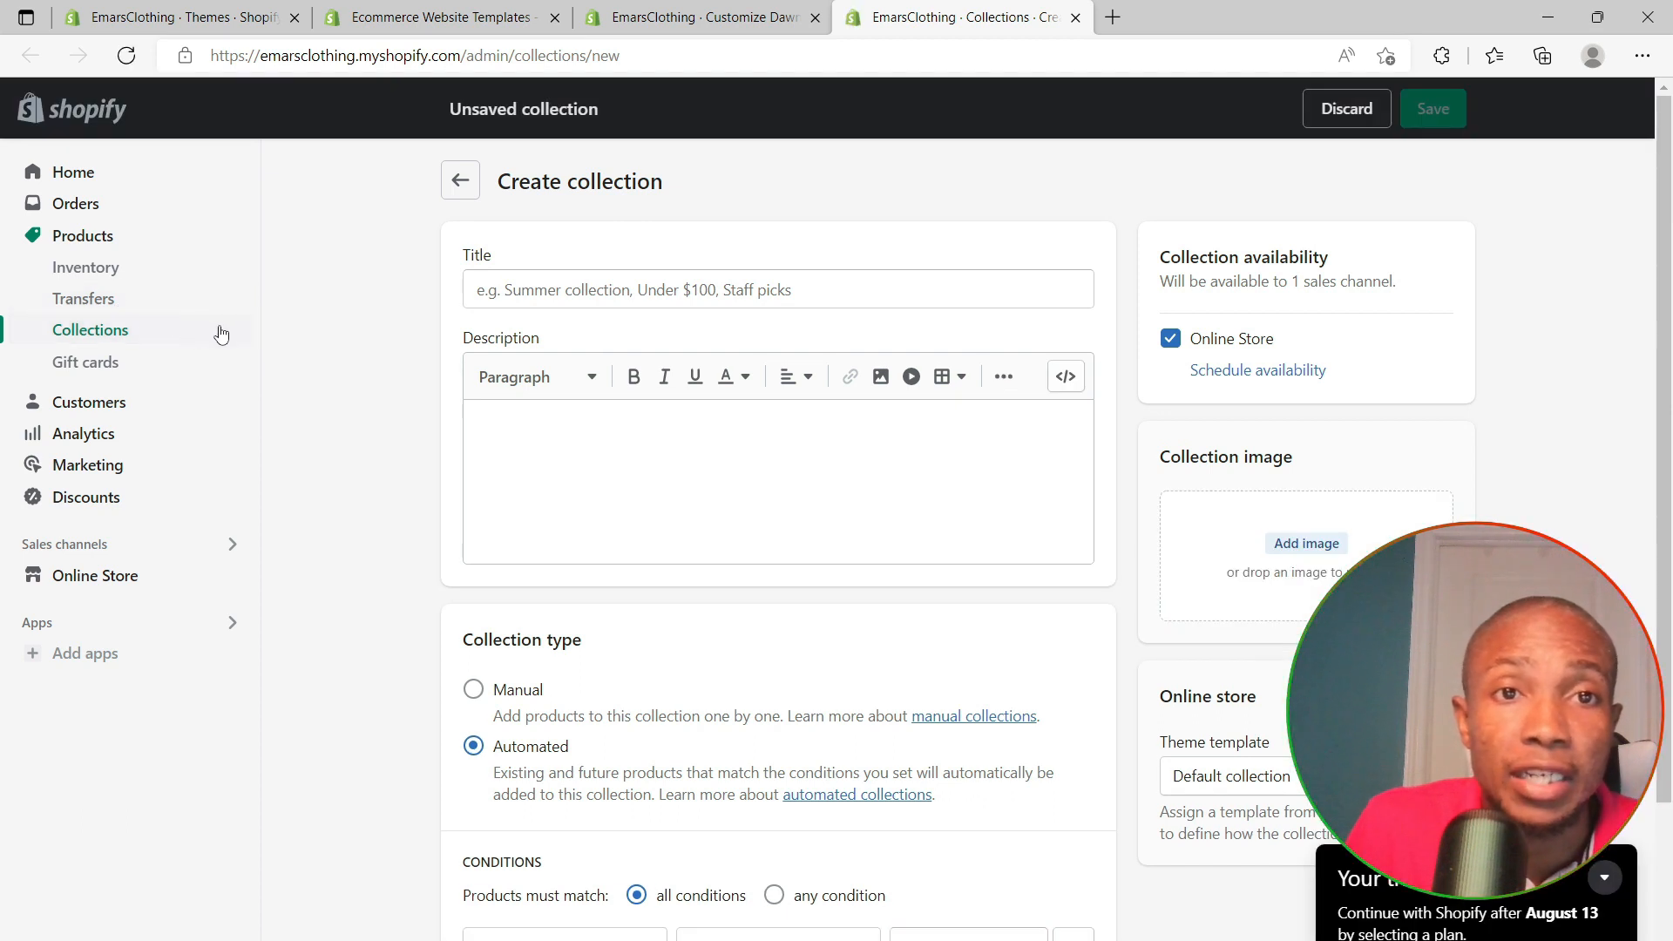
click(178, 19)
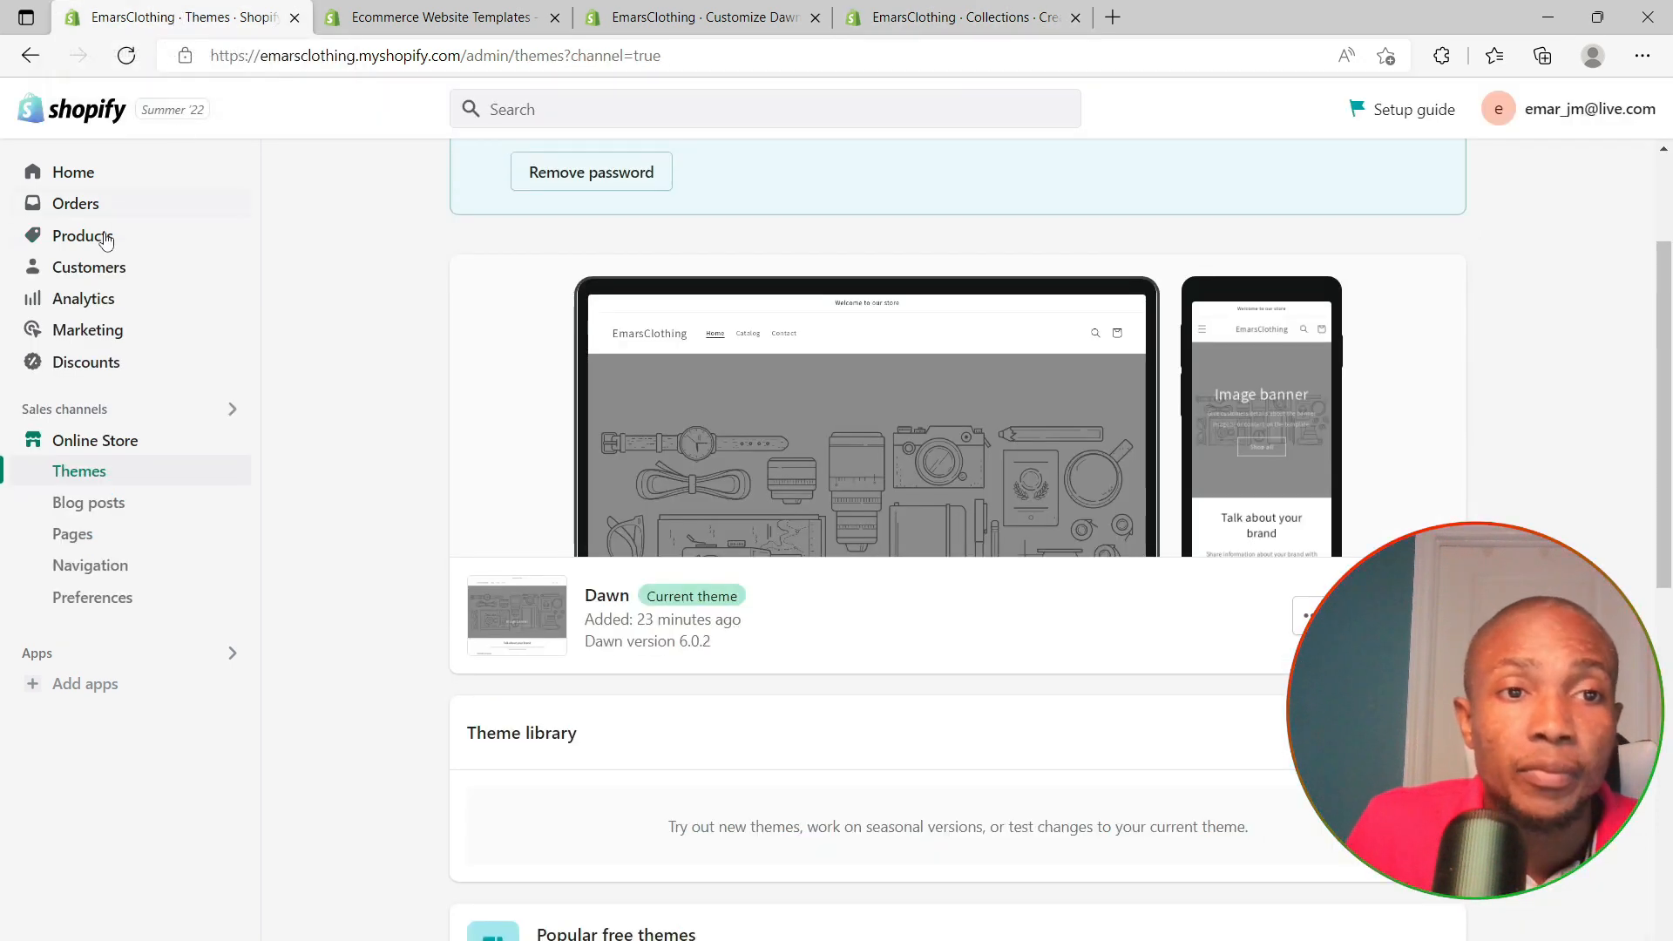
click(80, 248)
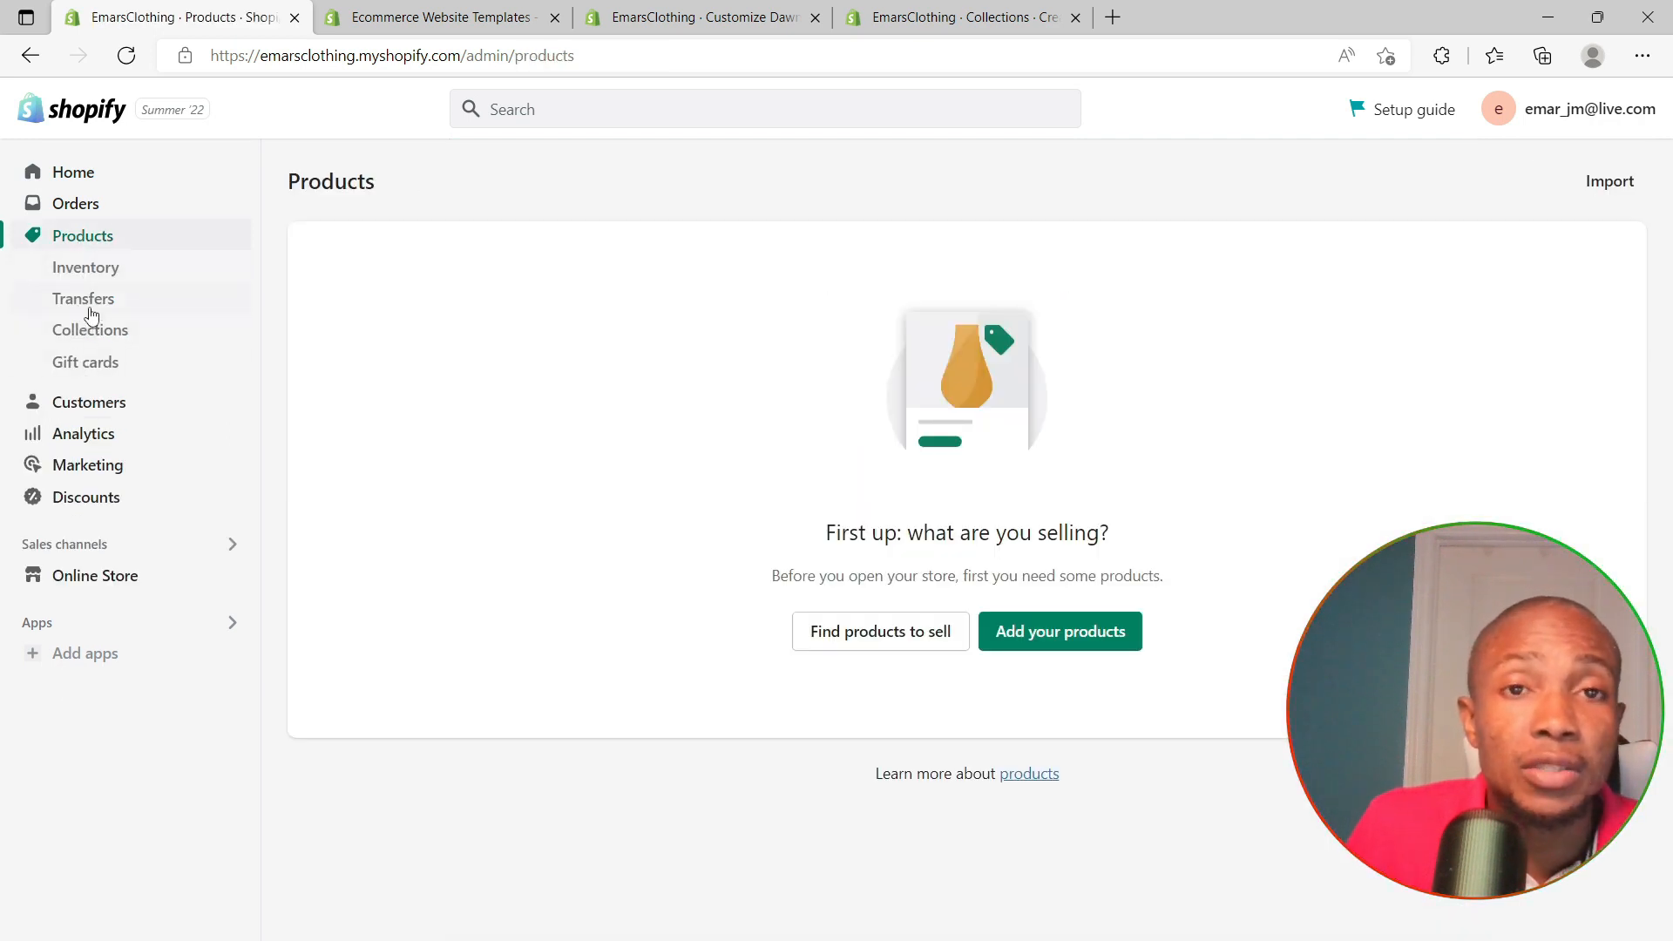
click(919, 24)
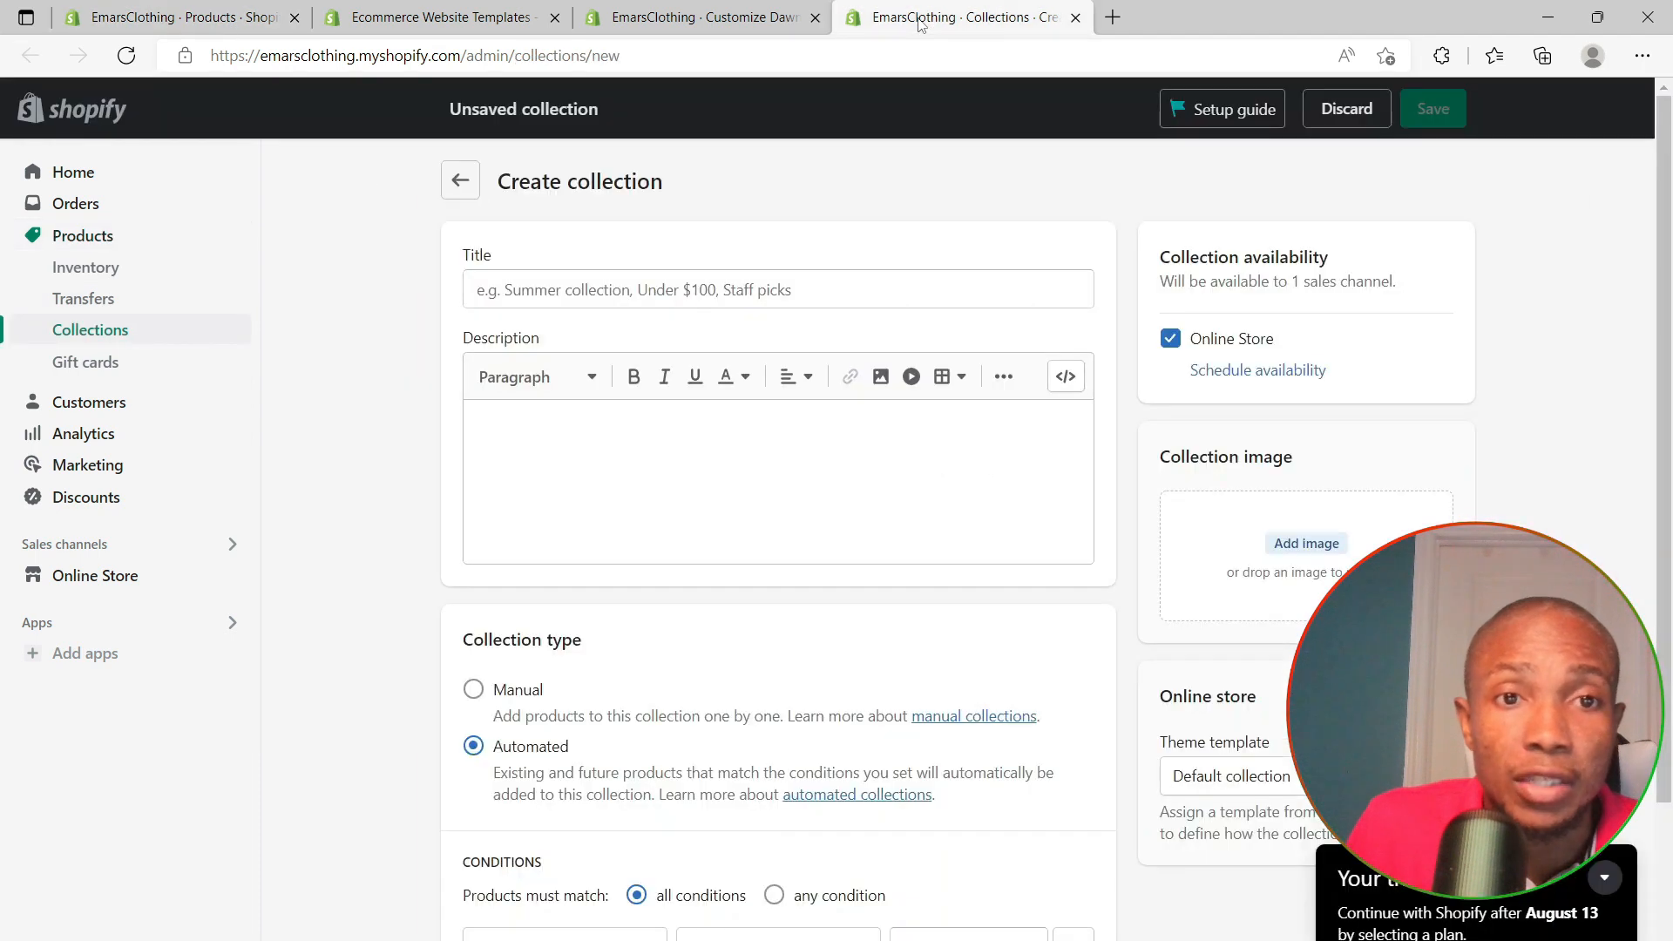
Title the new collection Mens and set its collection type to Manual
click(538, 294)
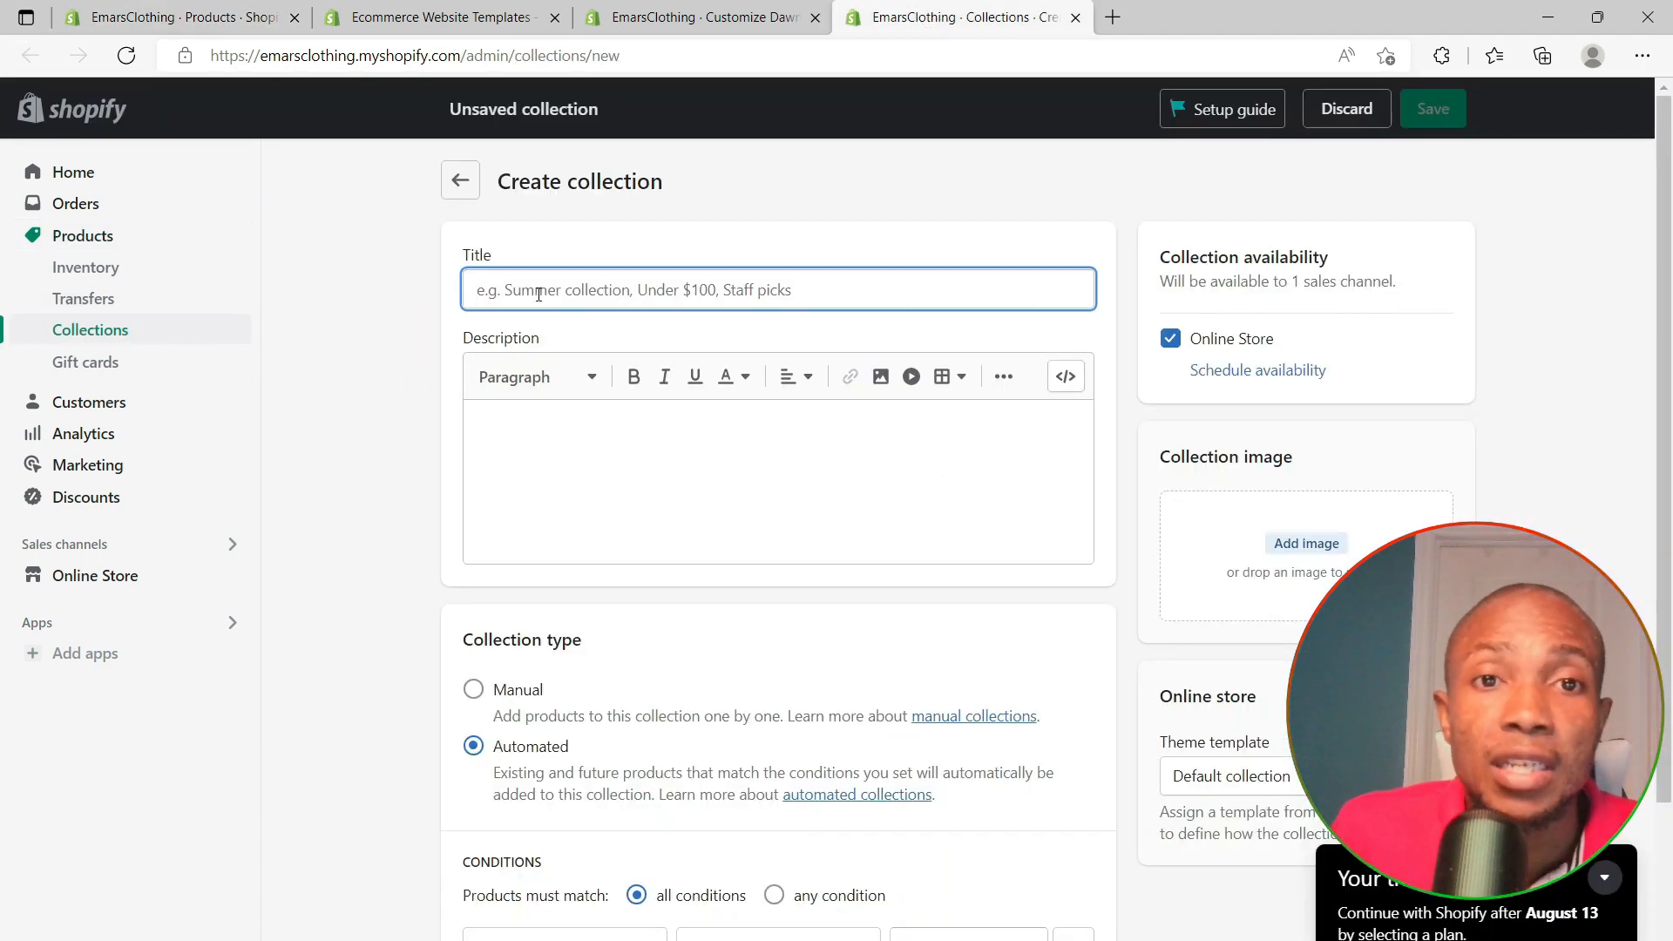
text(Mens)
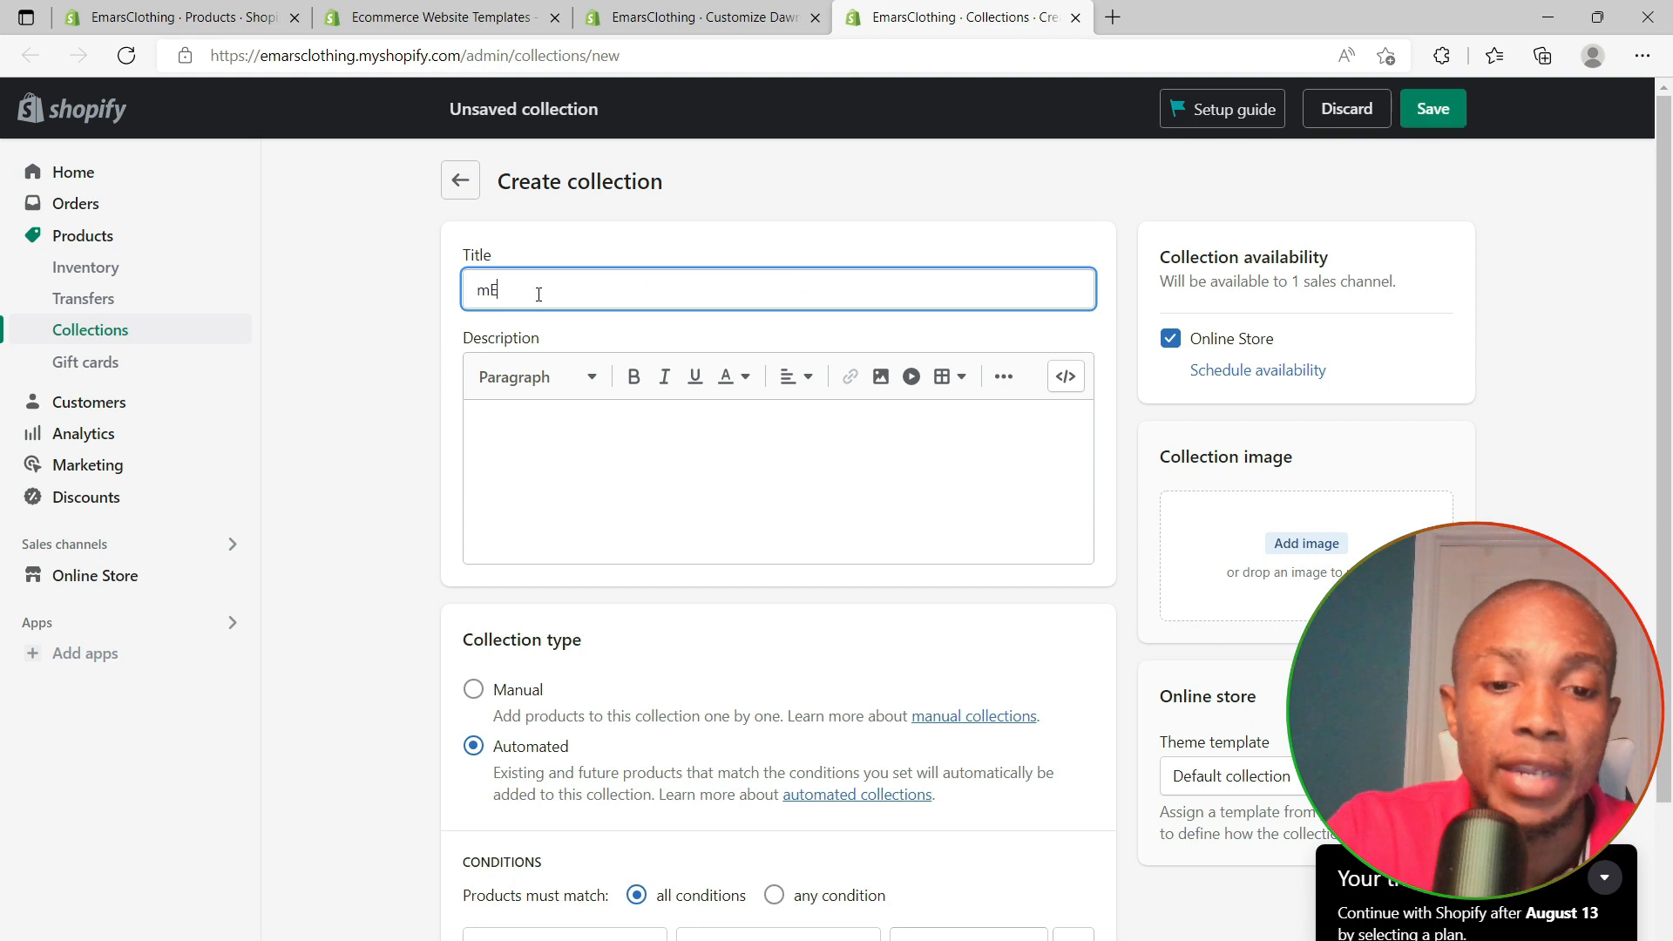
click(475, 692)
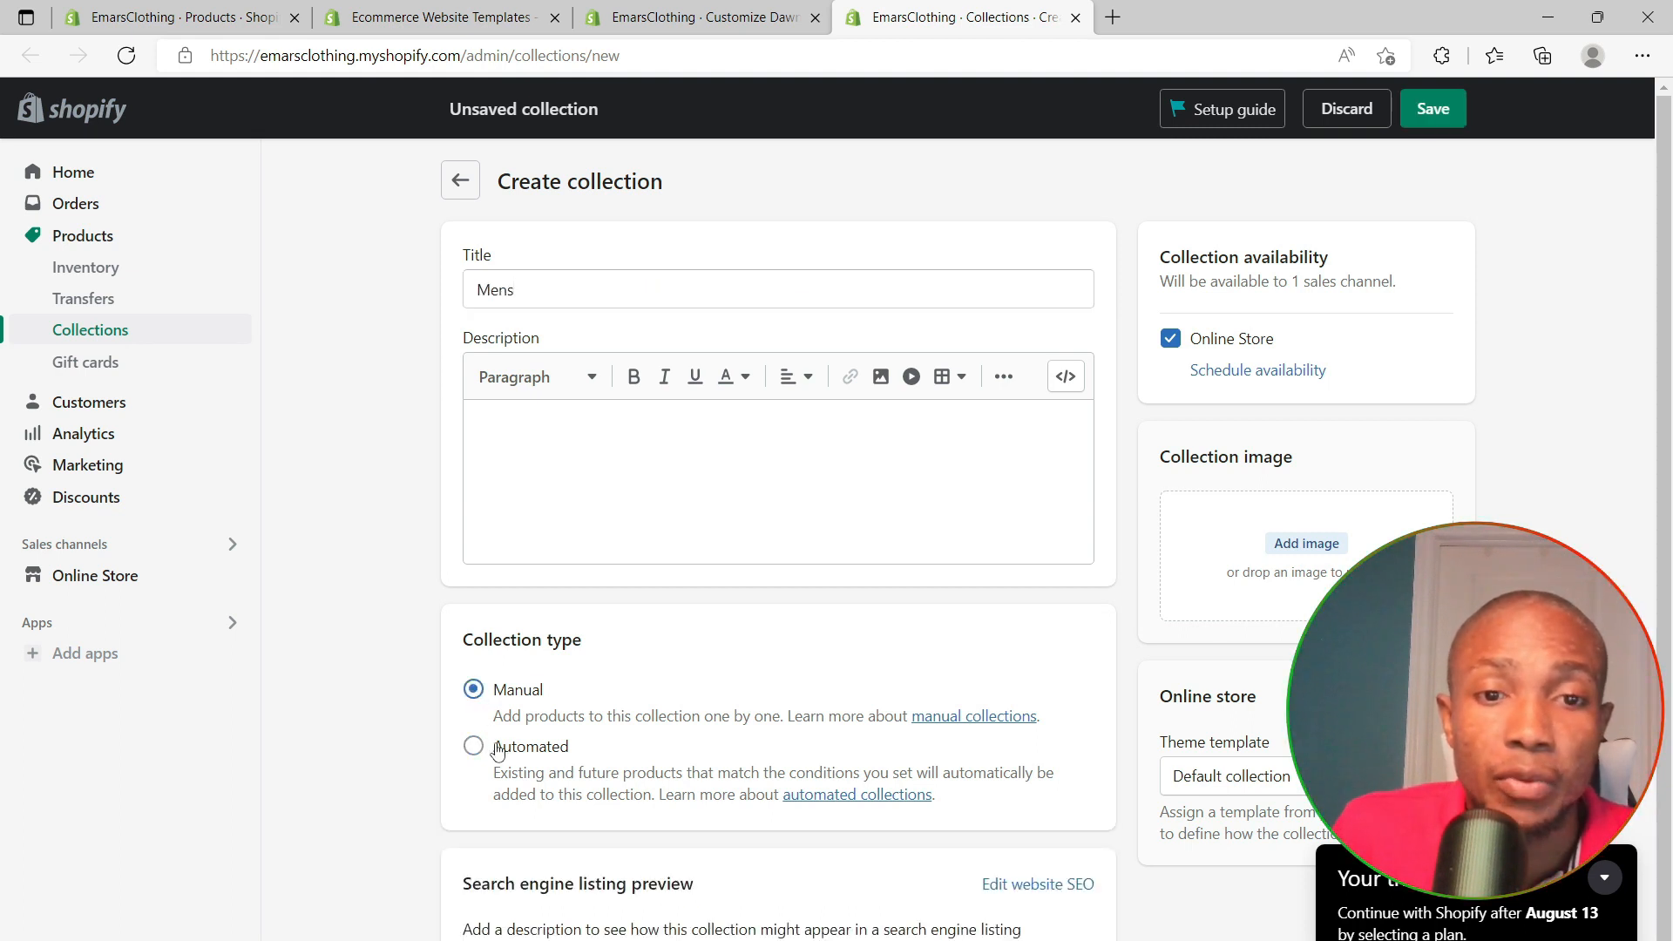
scroll(504, 751, down, 1)
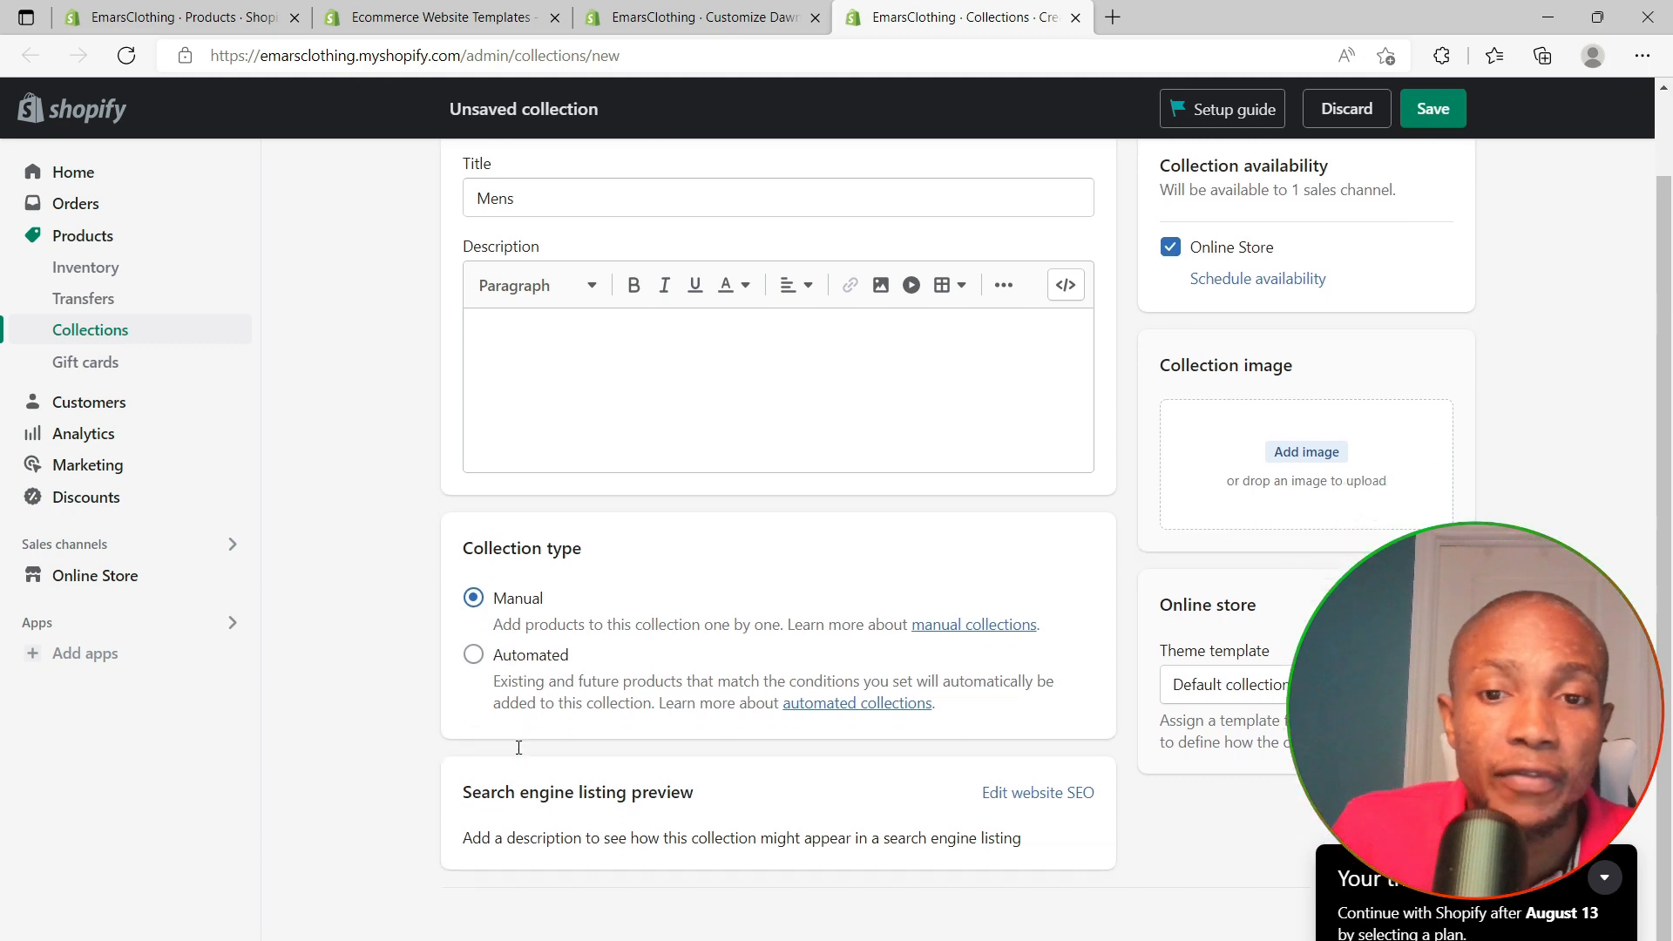
scroll(959, 620, up, 1)
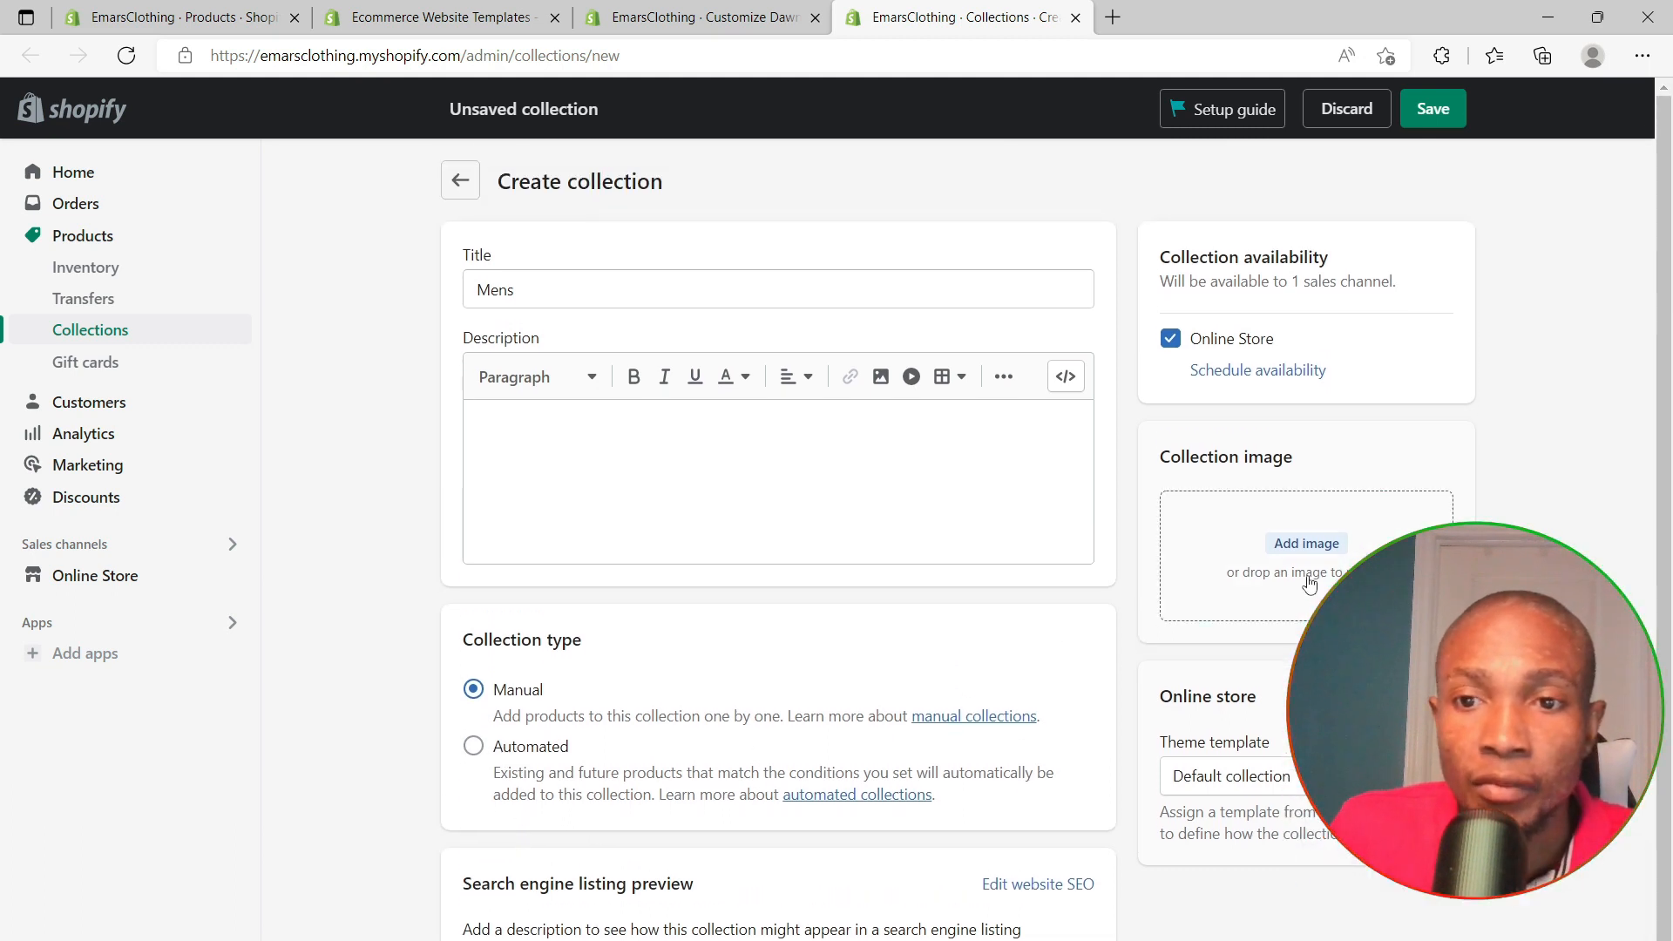
Add the black sneaker photo from the store folder, file number 1124466, as the Mens collection image and save the collection
click(1307, 544)
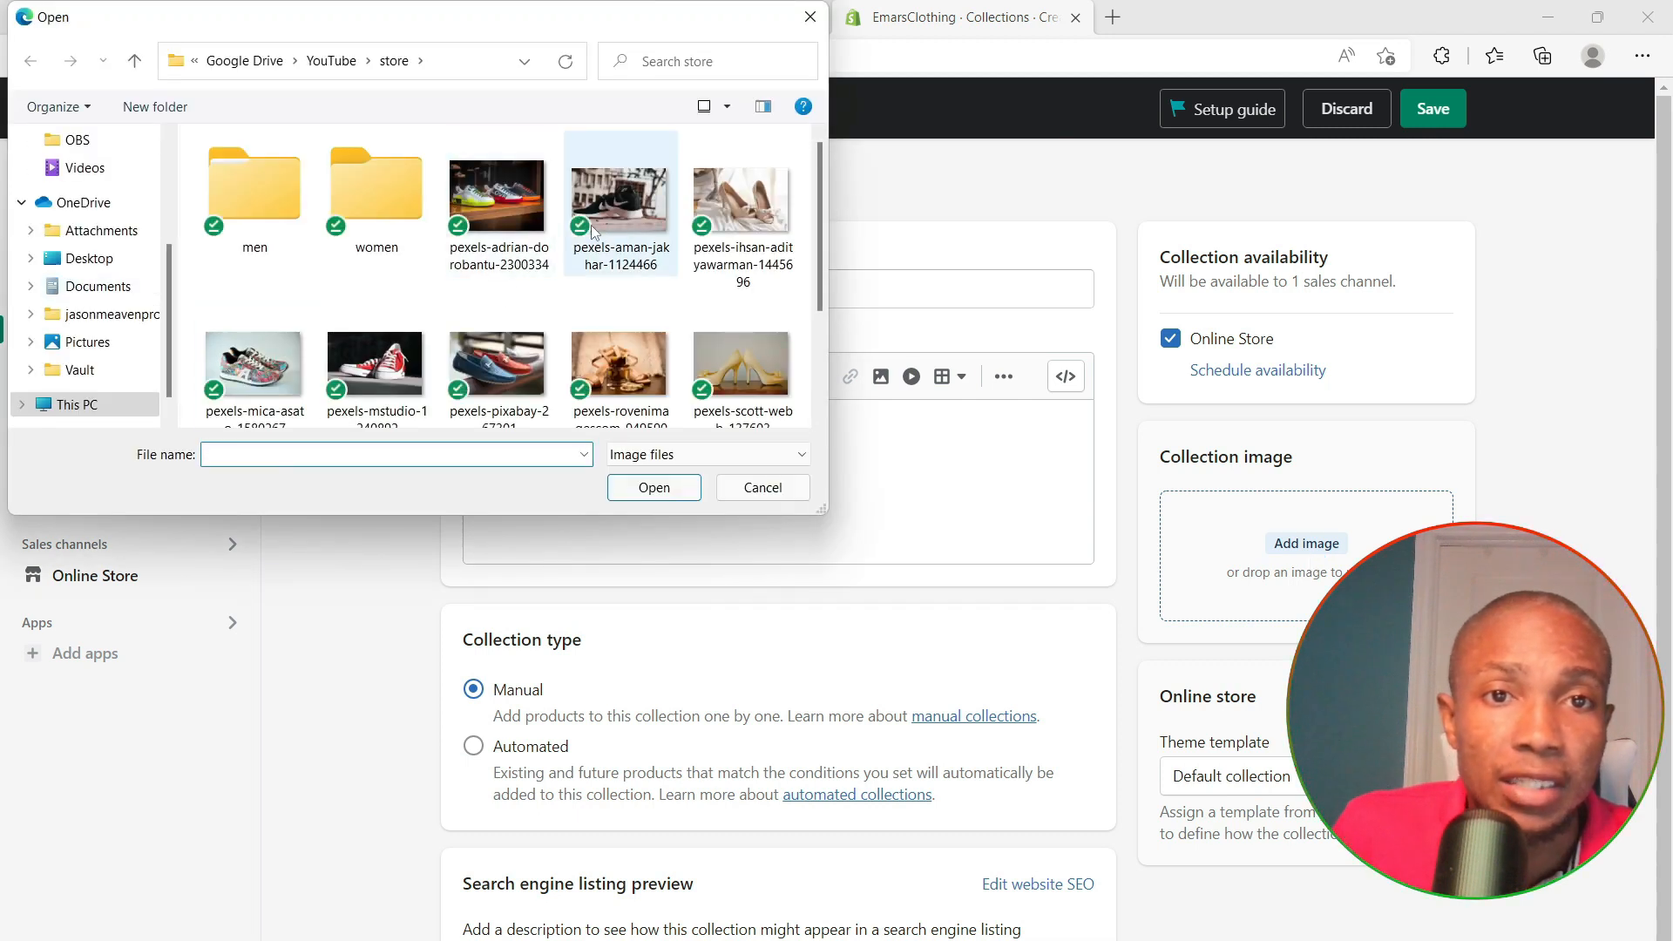
click(636, 209)
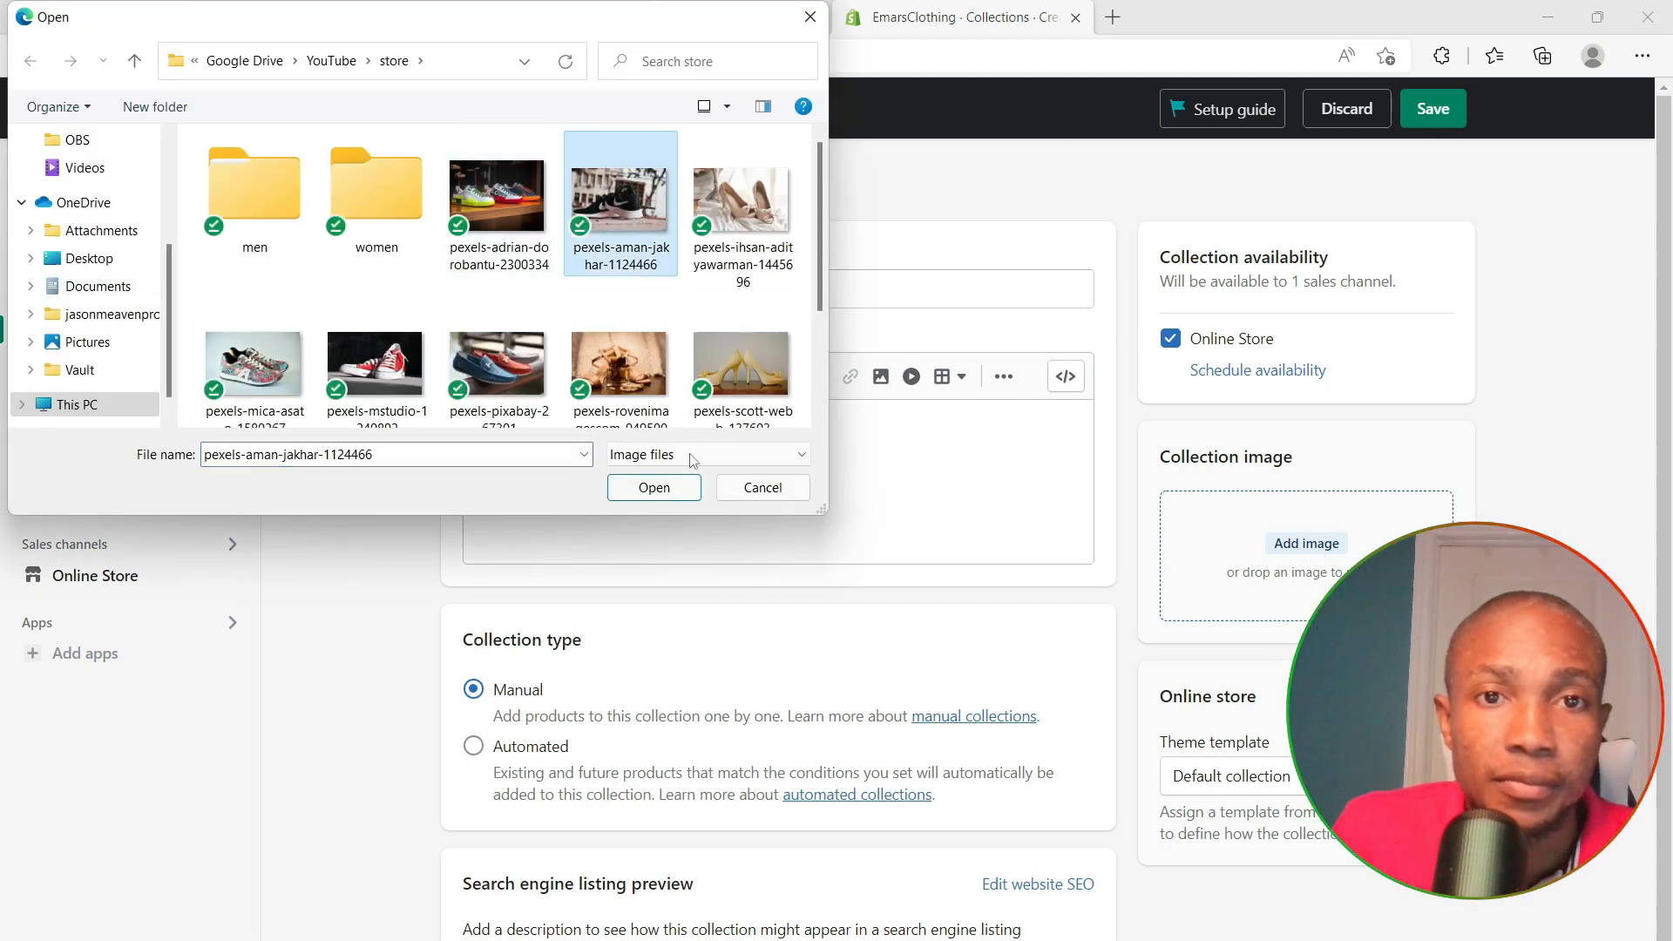
click(658, 490)
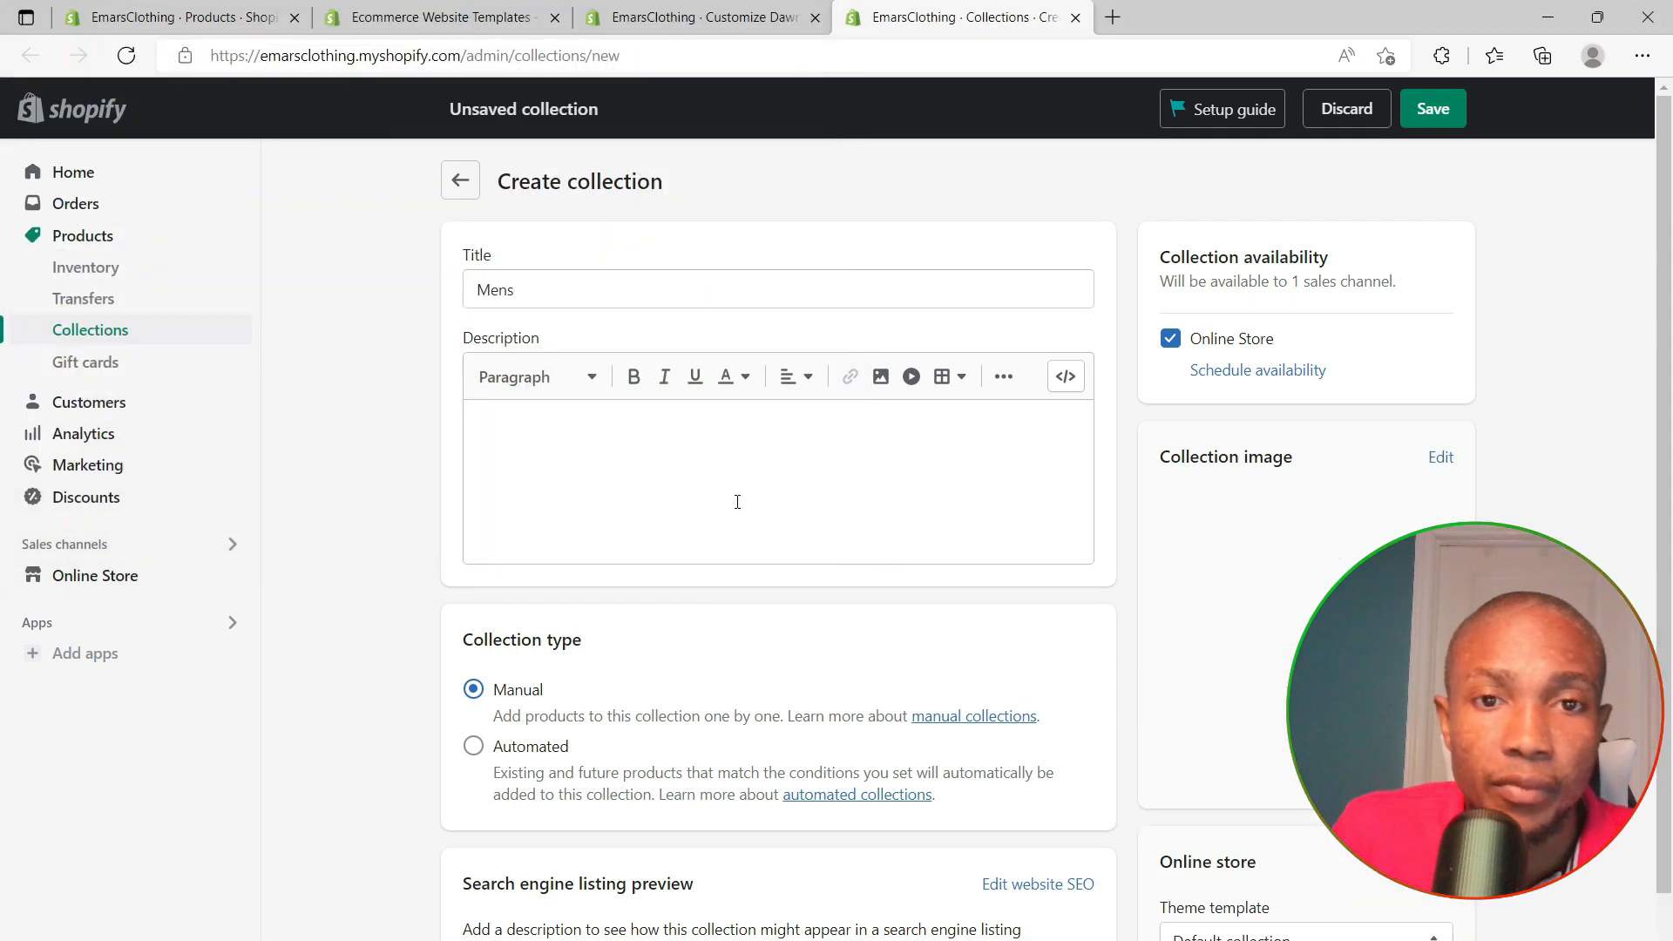
click(571, 450)
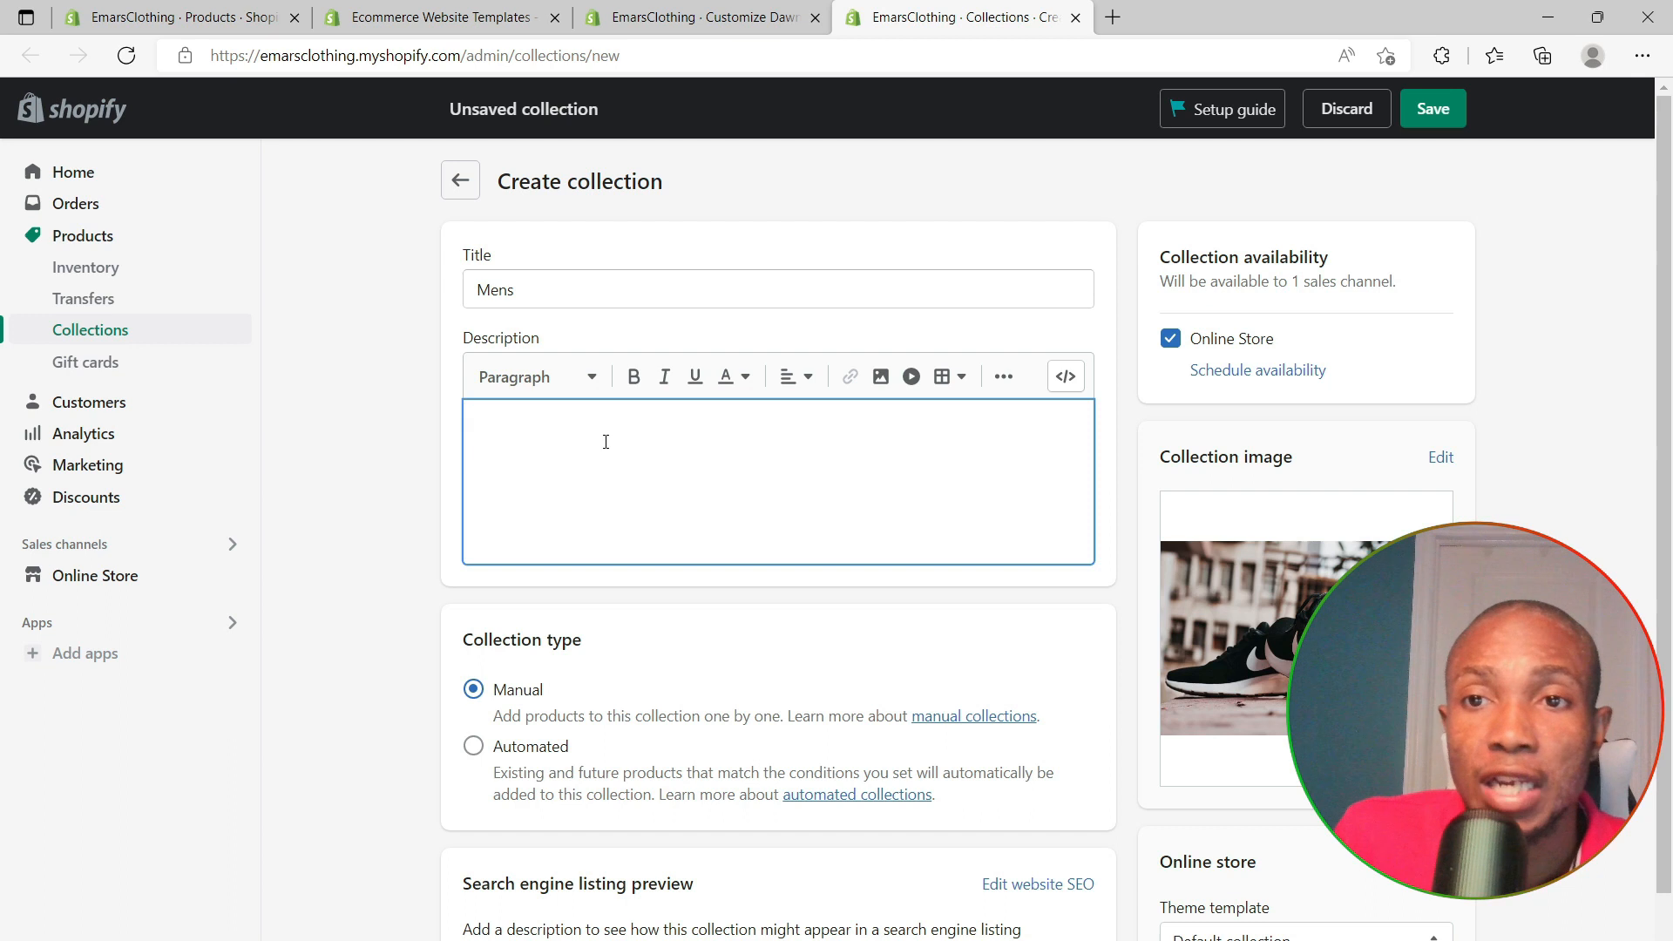
click(1435, 121)
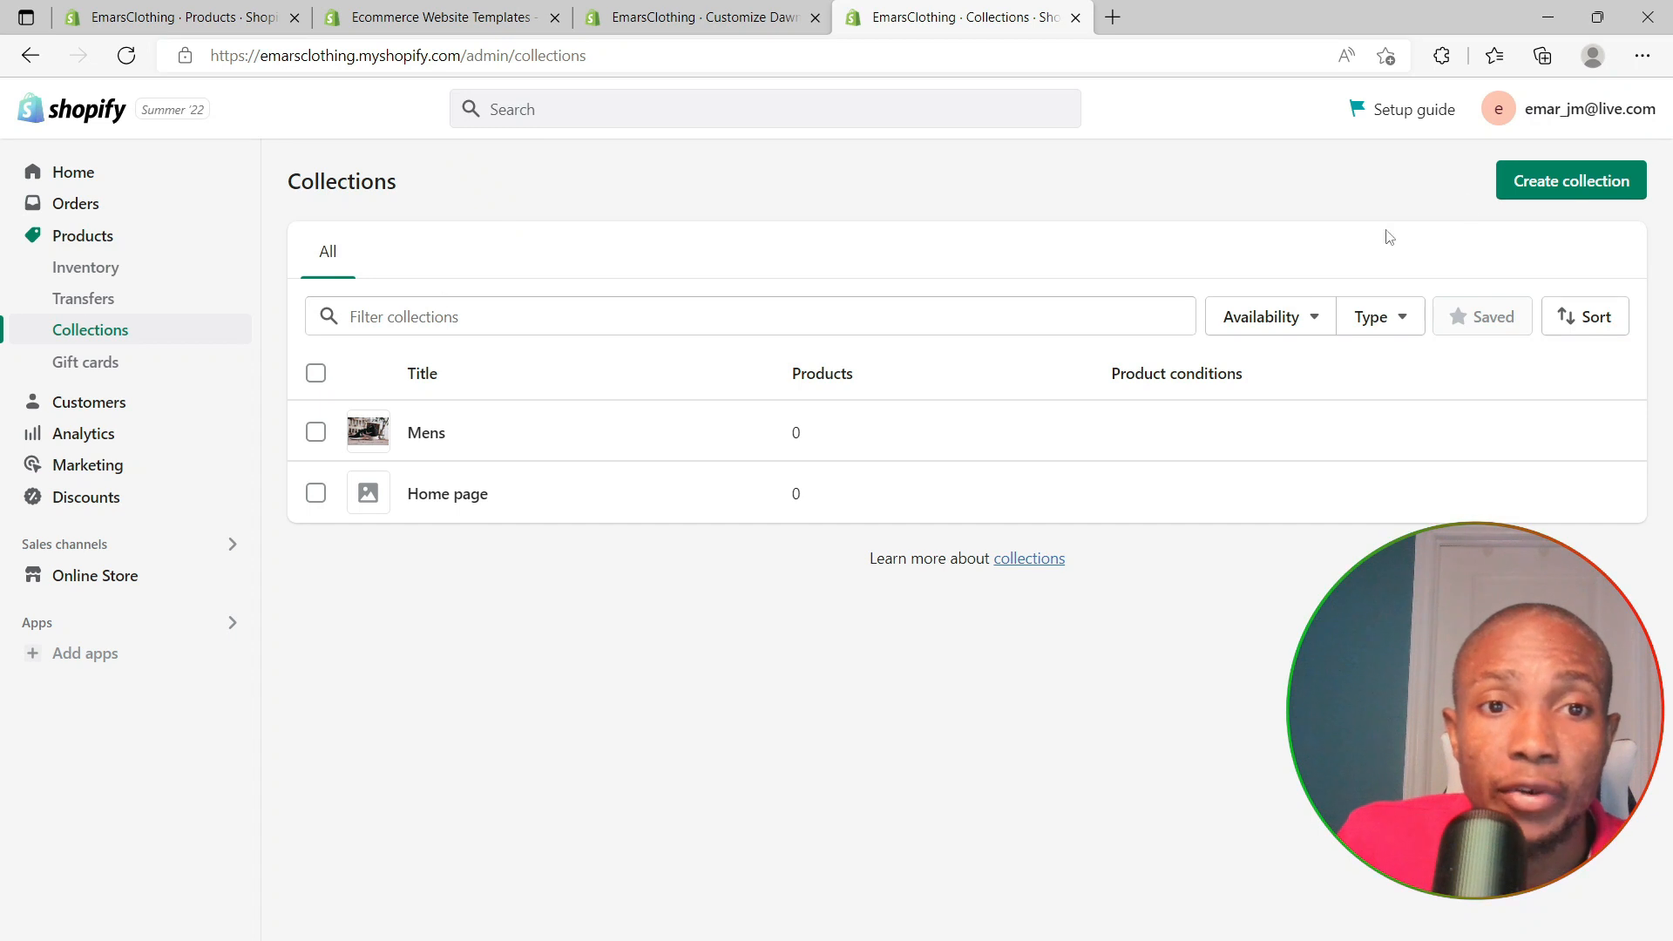
Create another collection and title it Womens
click(1560, 180)
click(694, 274)
text(Womens)
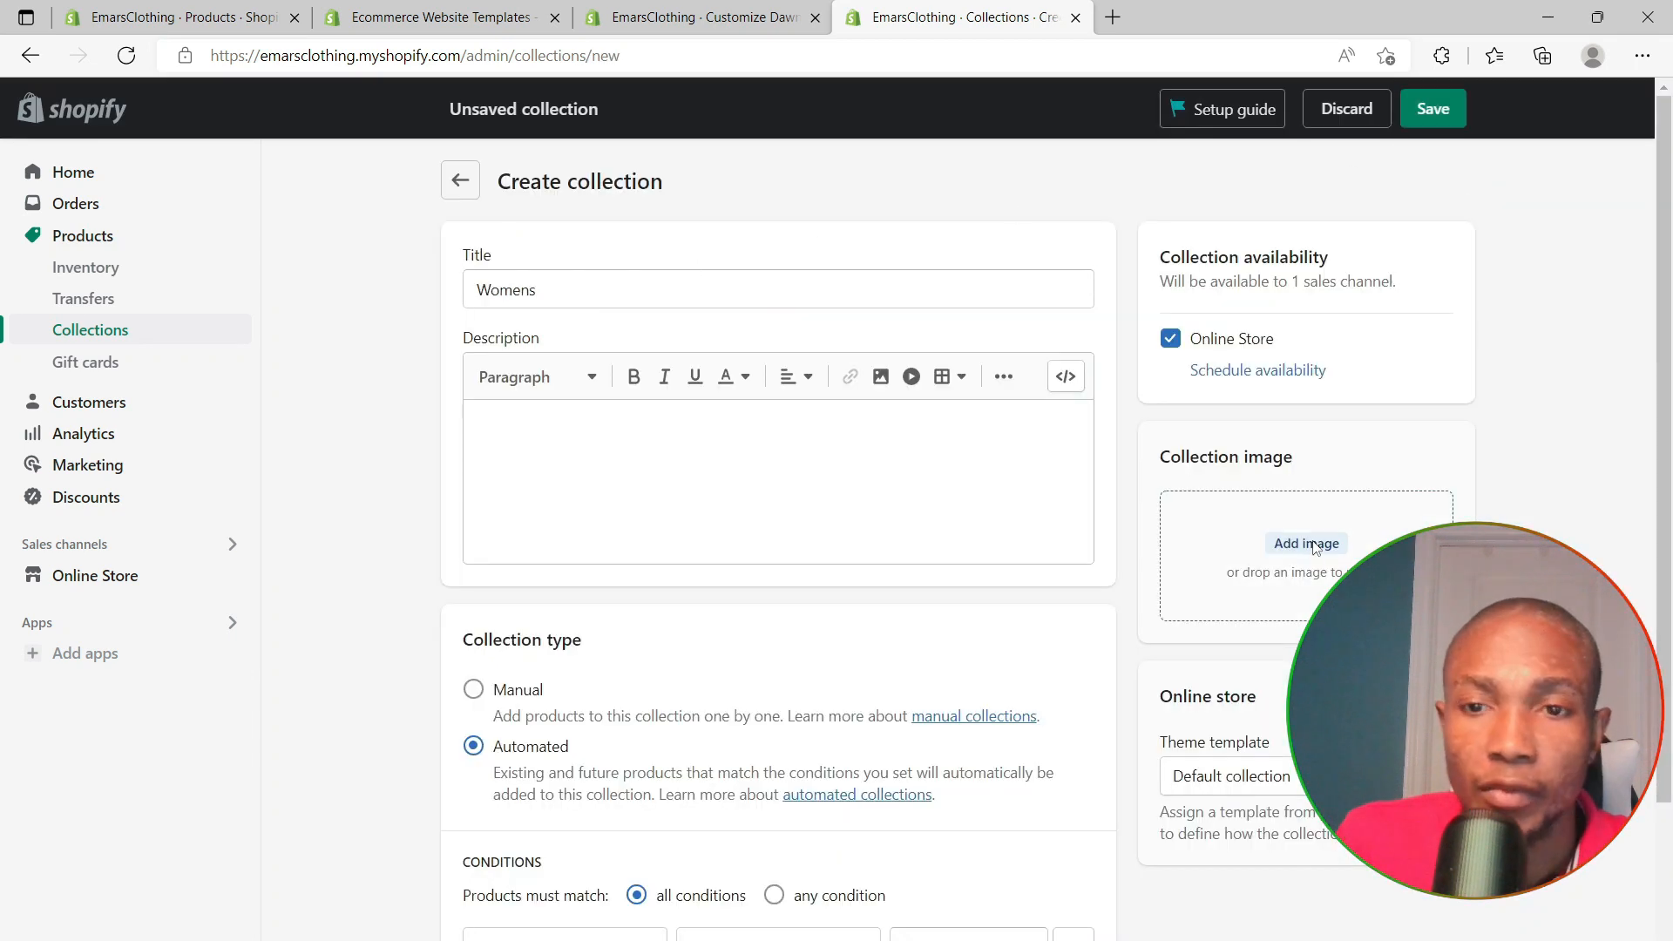
Give the Womens collection the sandals photo, file number 949590, as its image with the Manual type, and save it
click(1306, 543)
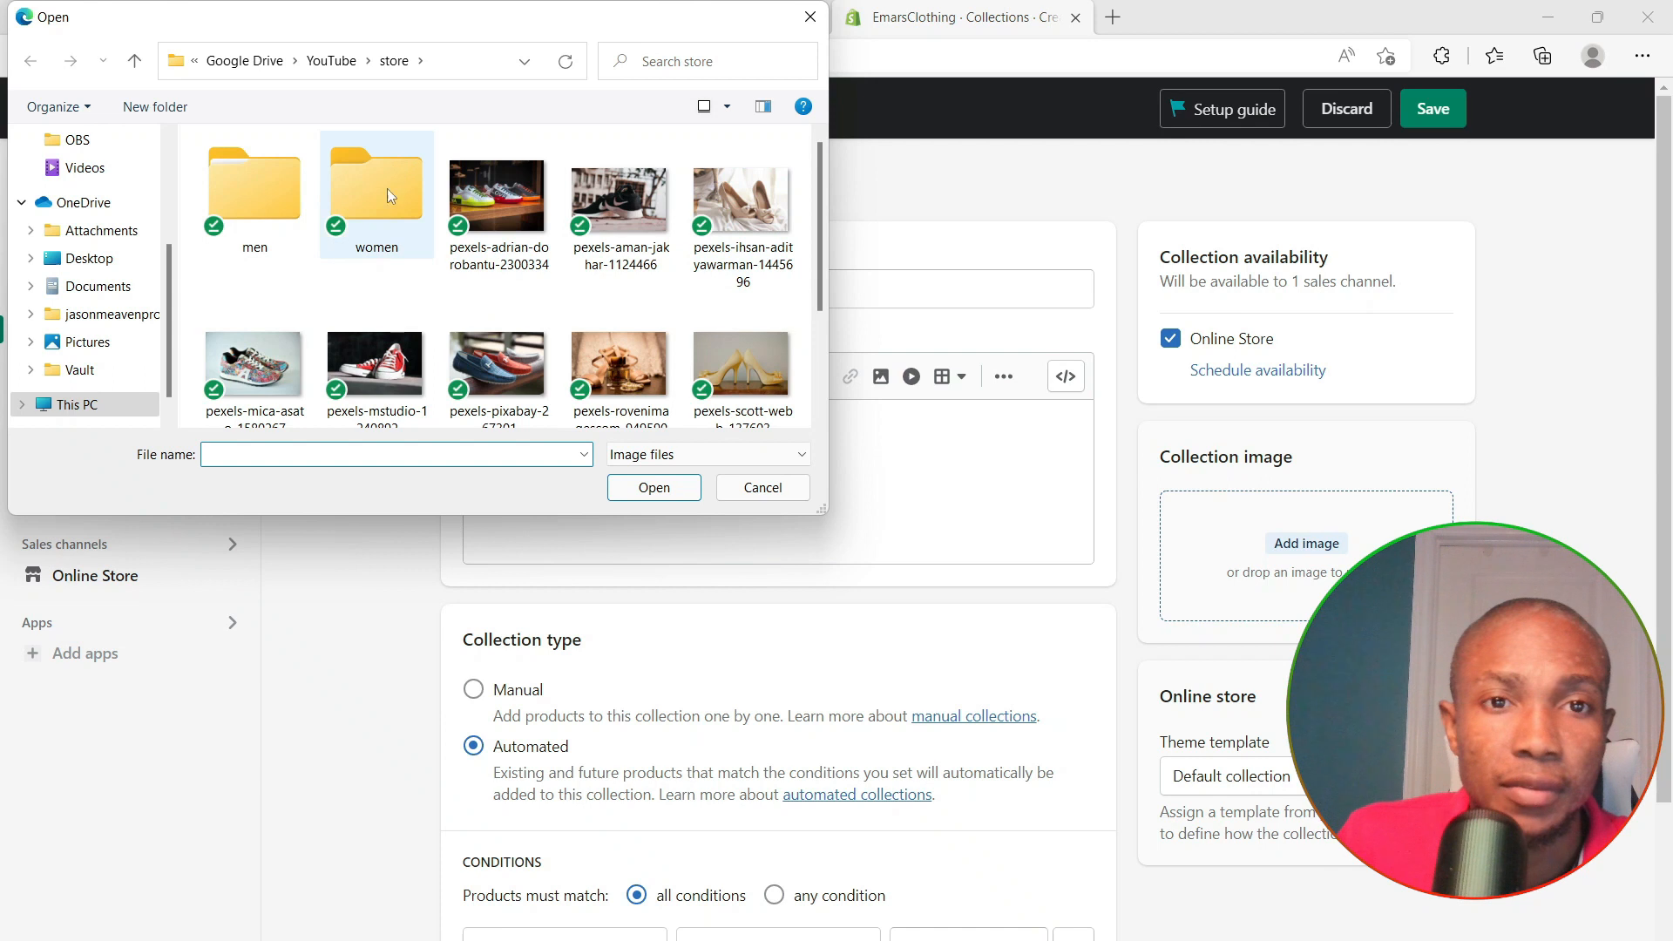
double_click(359, 210)
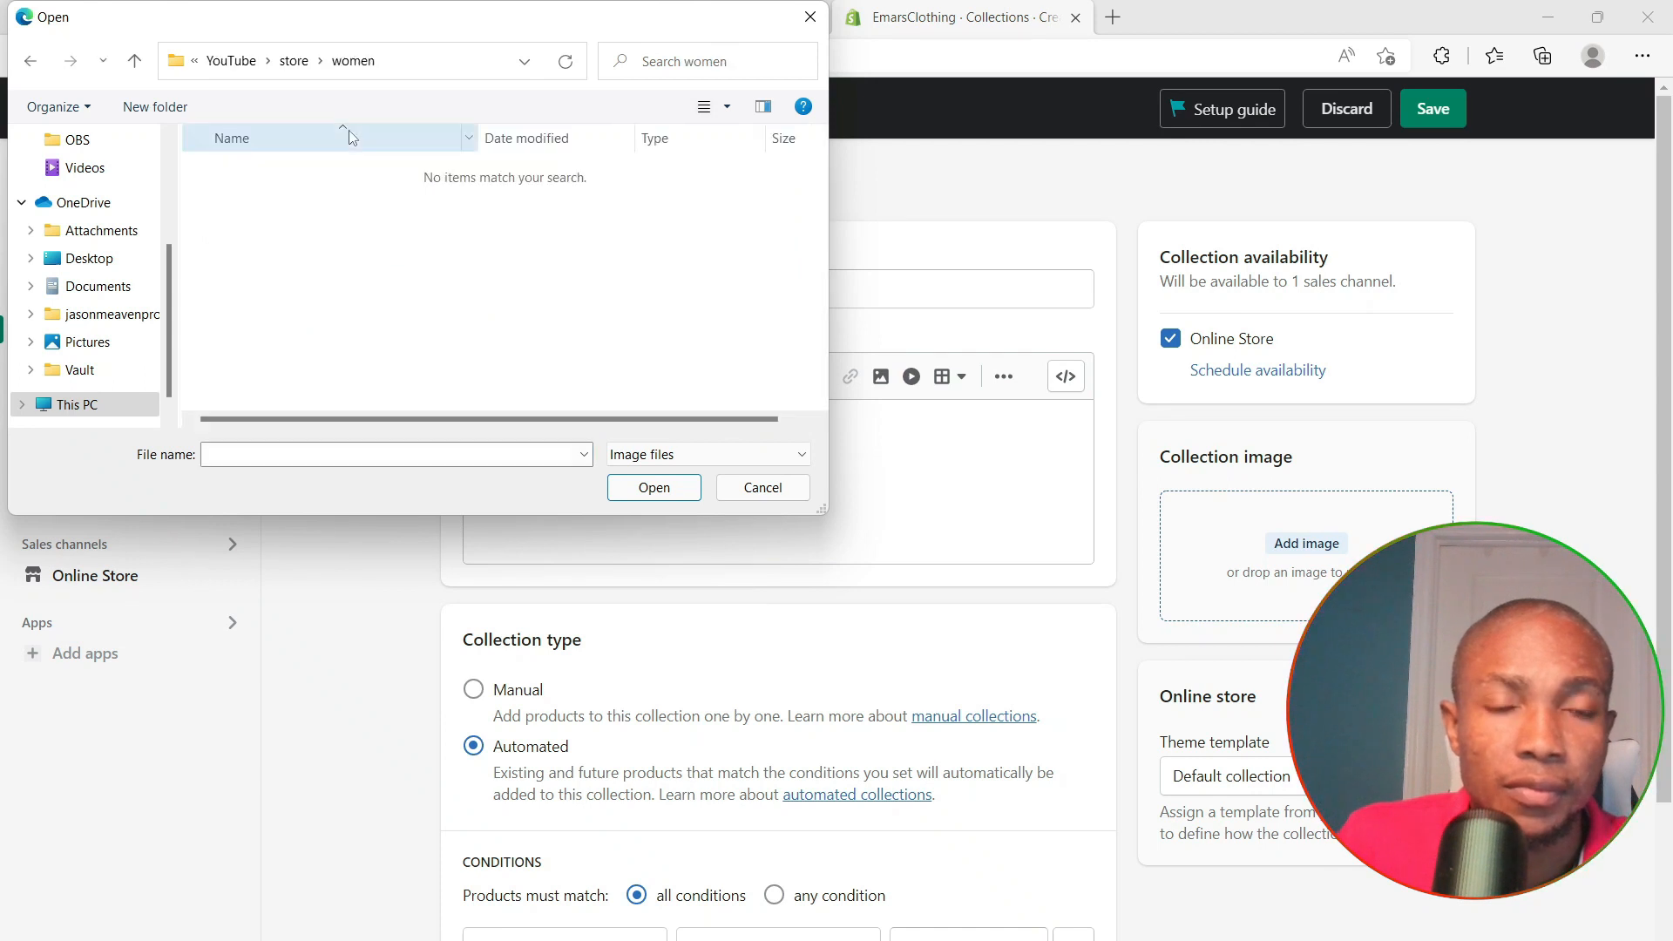
click(294, 60)
scroll(677, 303, down, 2)
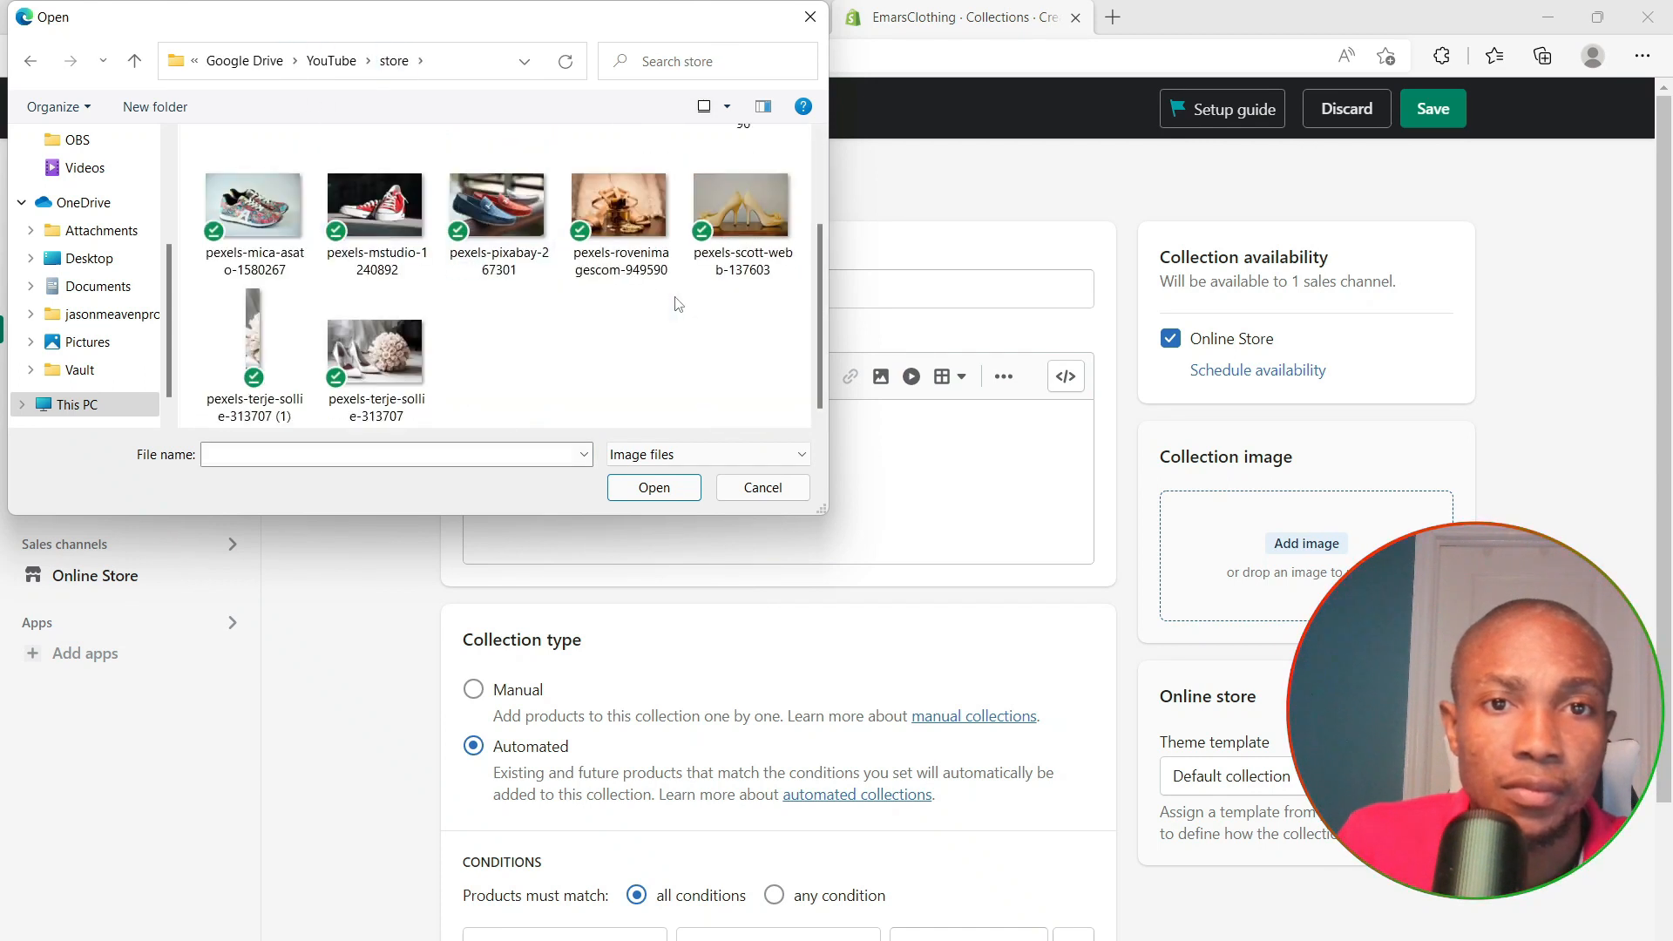
double_click(671, 262)
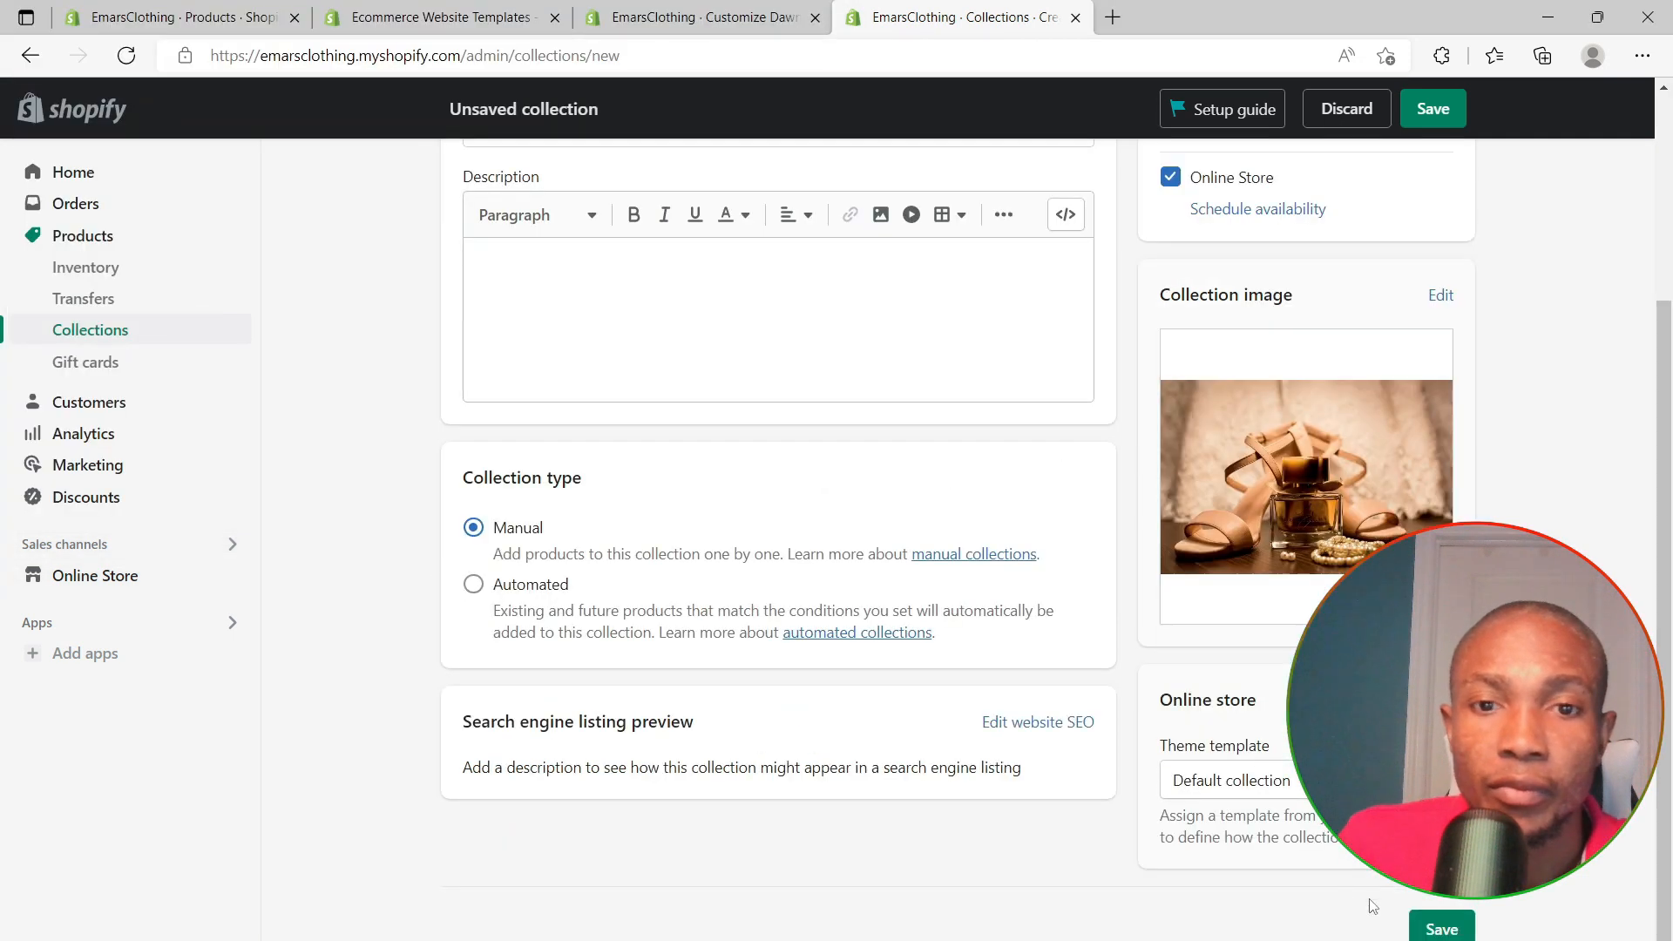
click(1442, 928)
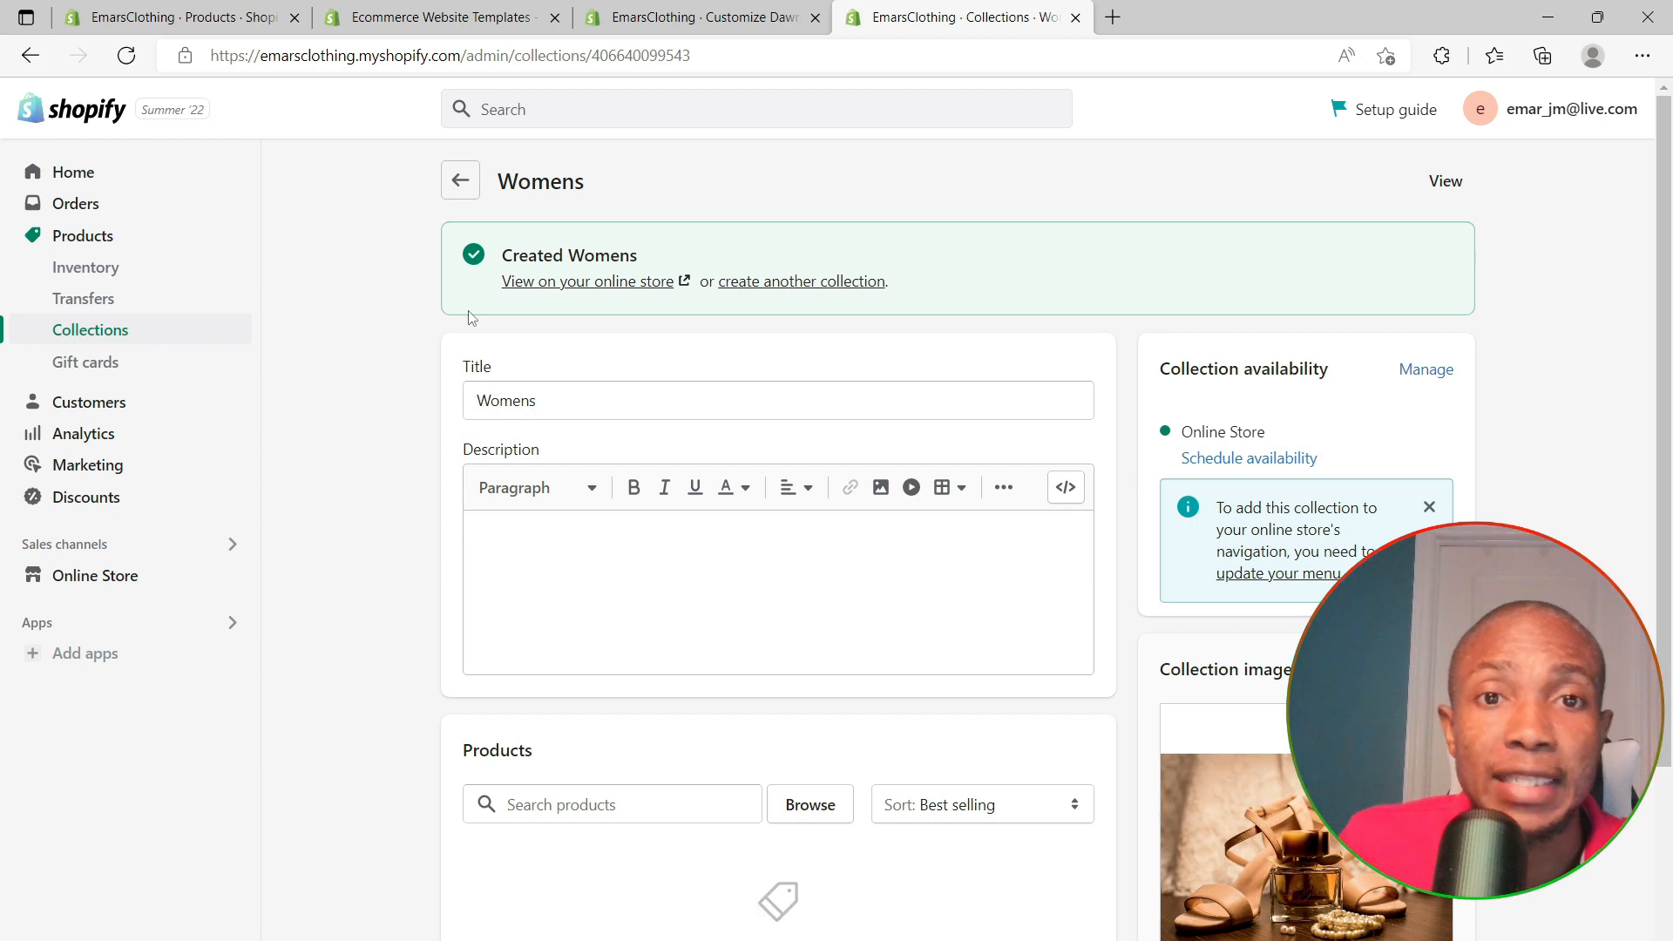
Start adding a new product and upload the multicolored sneaker photo, file number 1580267, from the store folder as its media
click(97, 243)
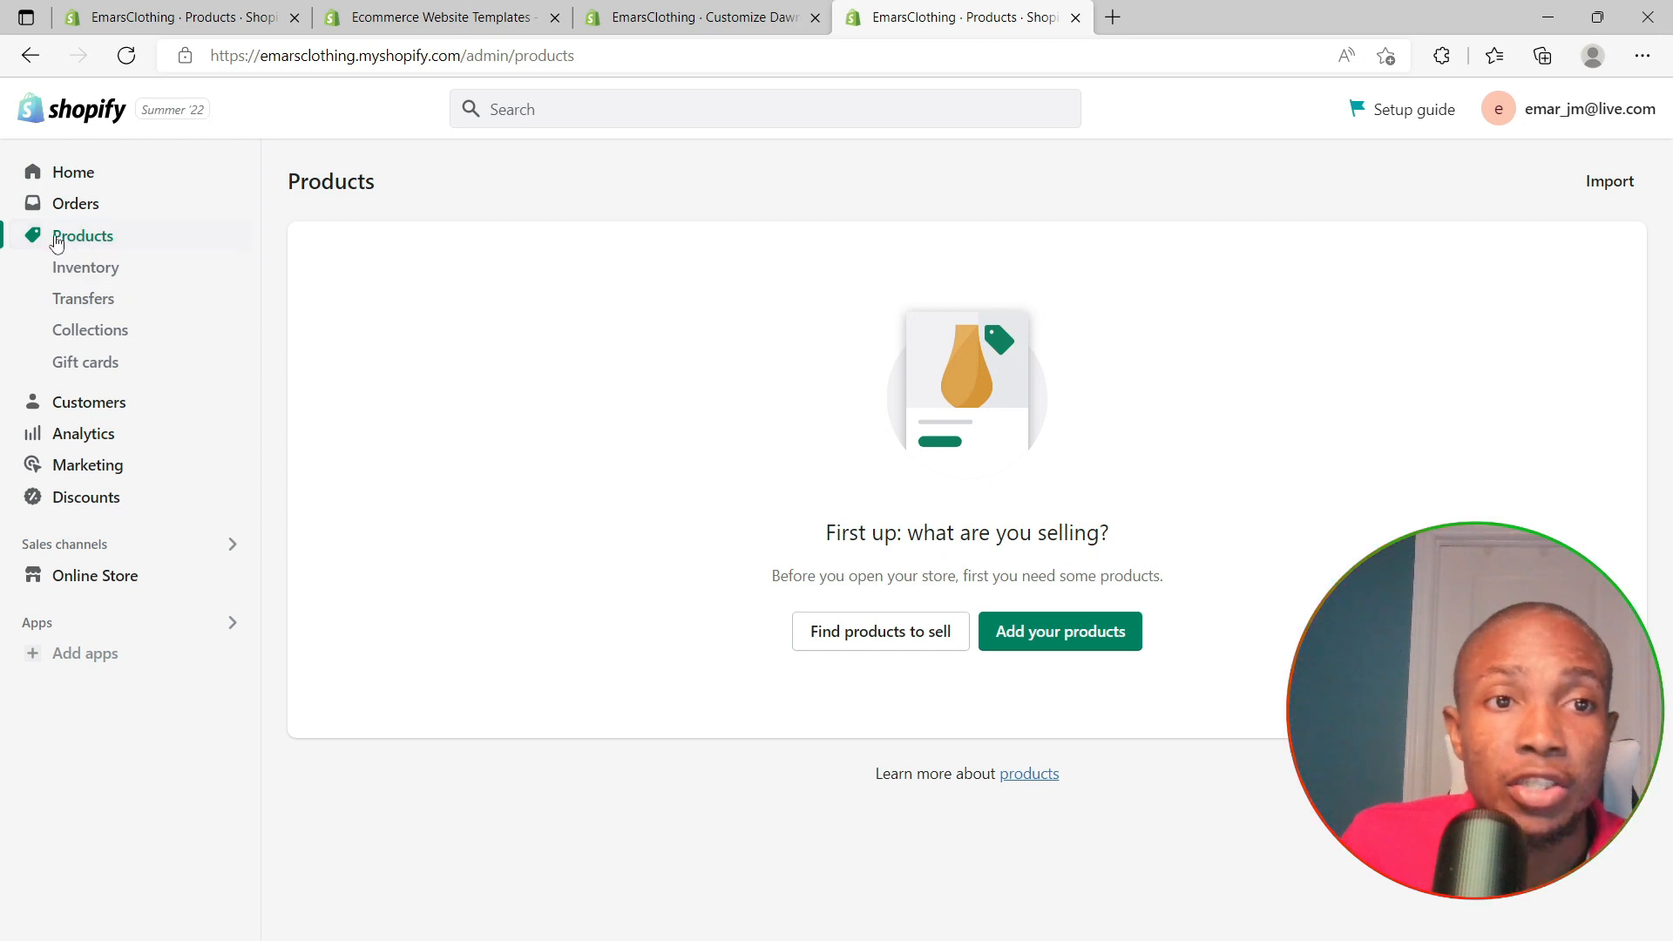
click(1044, 641)
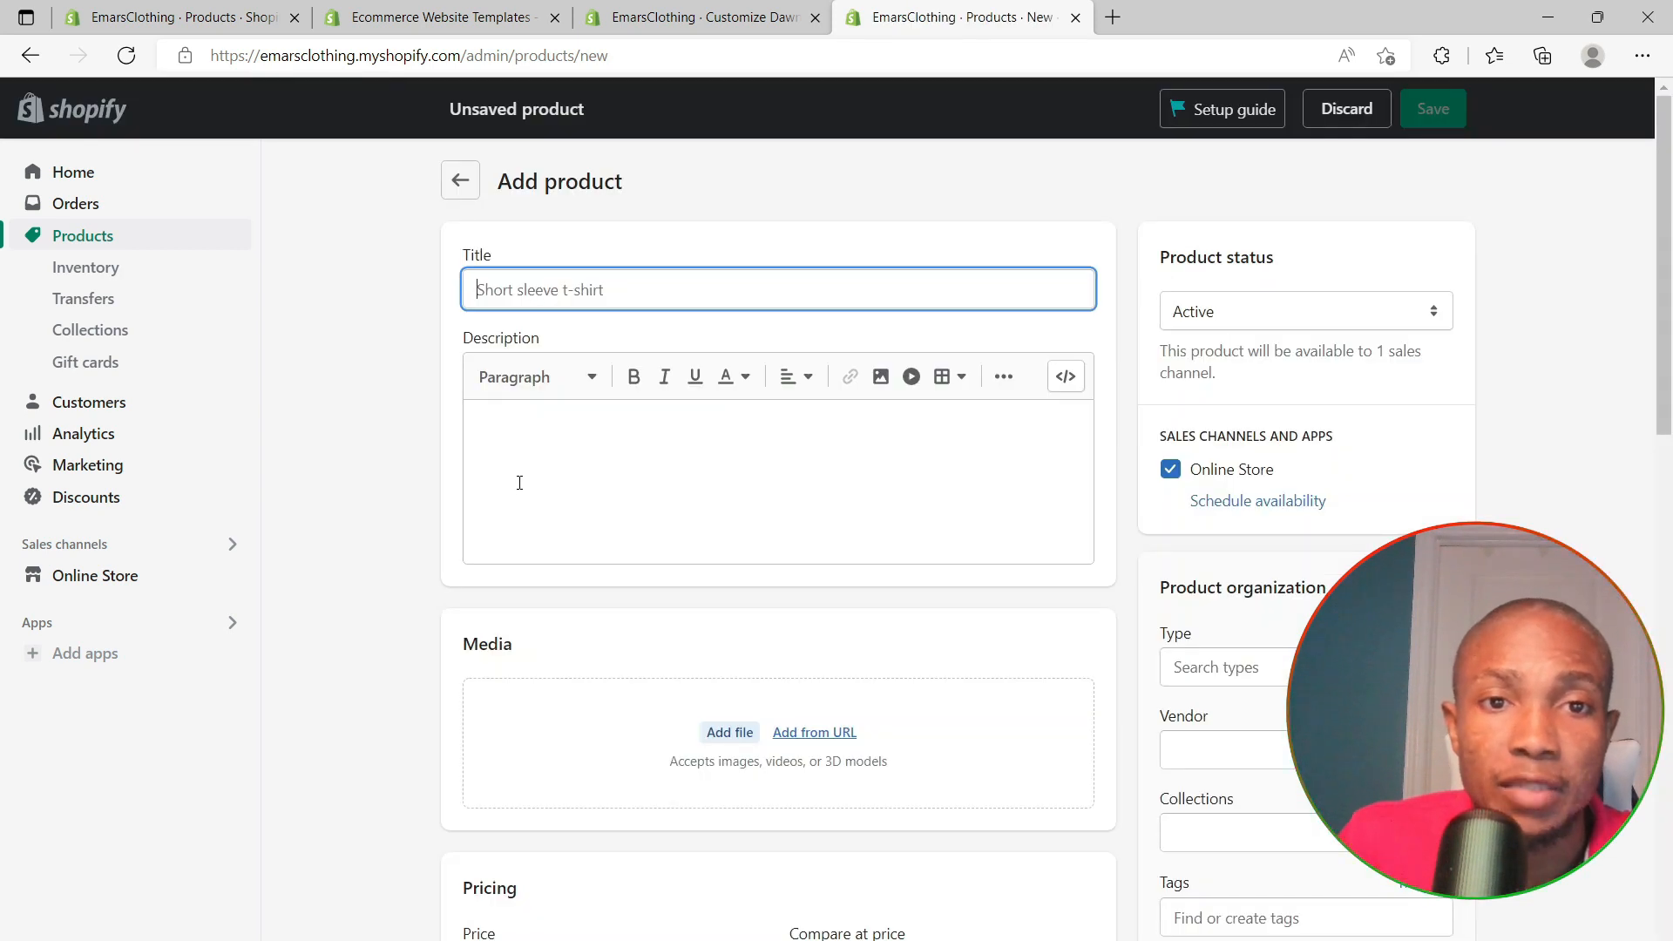
scroll(541, 673, down, 2)
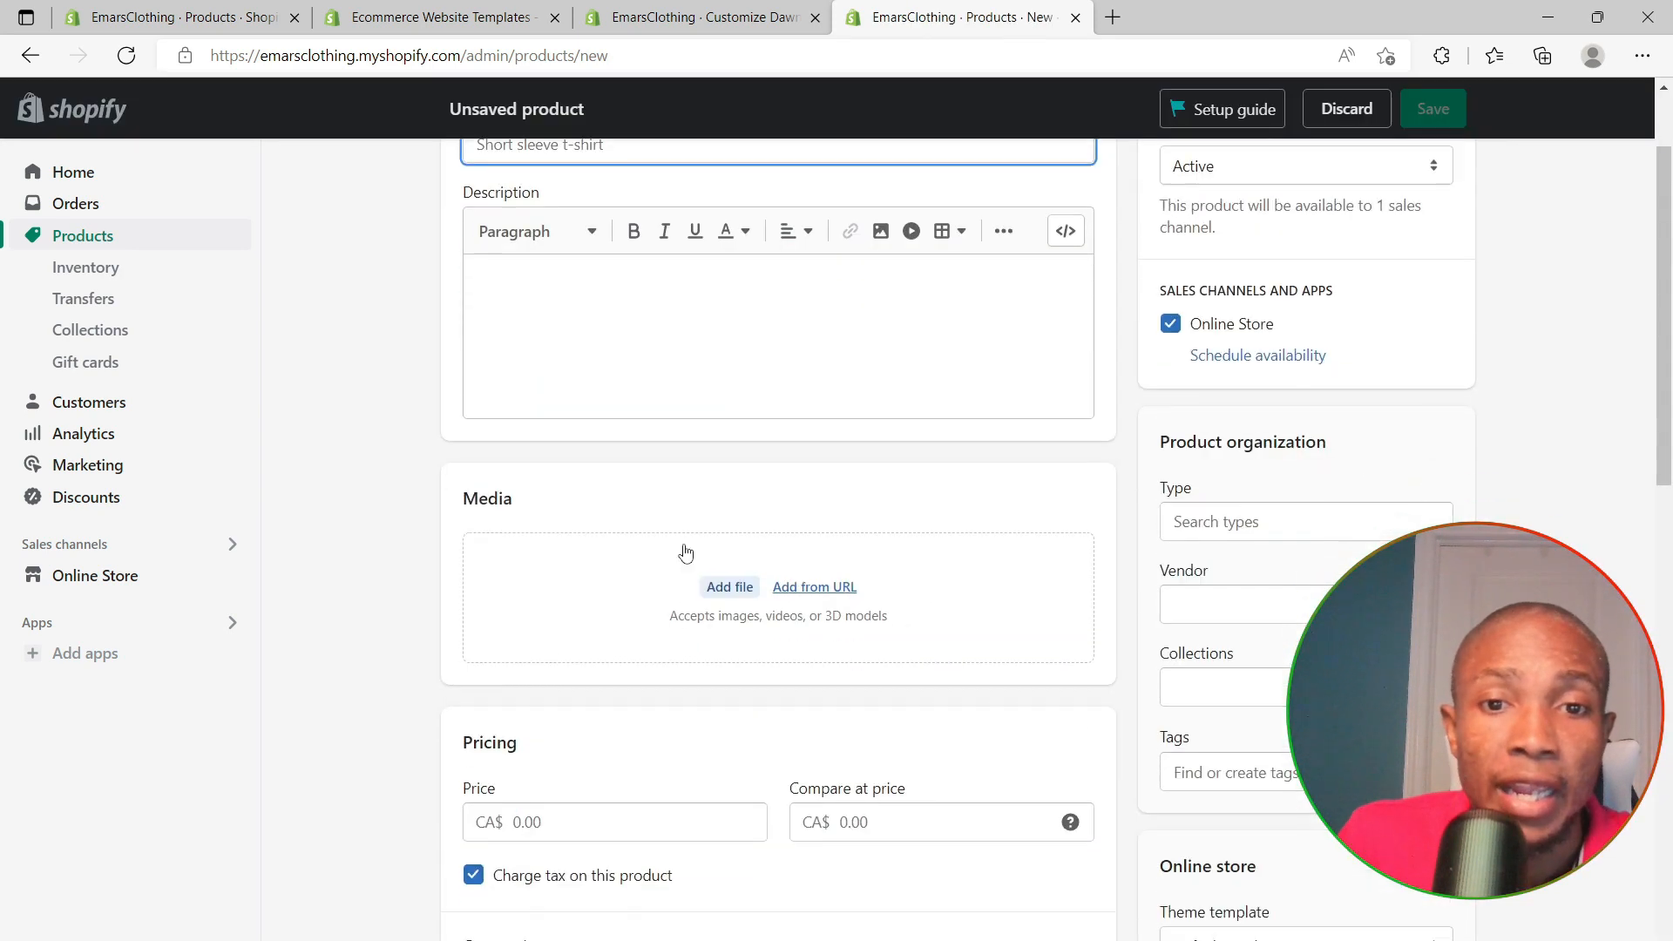
click(730, 587)
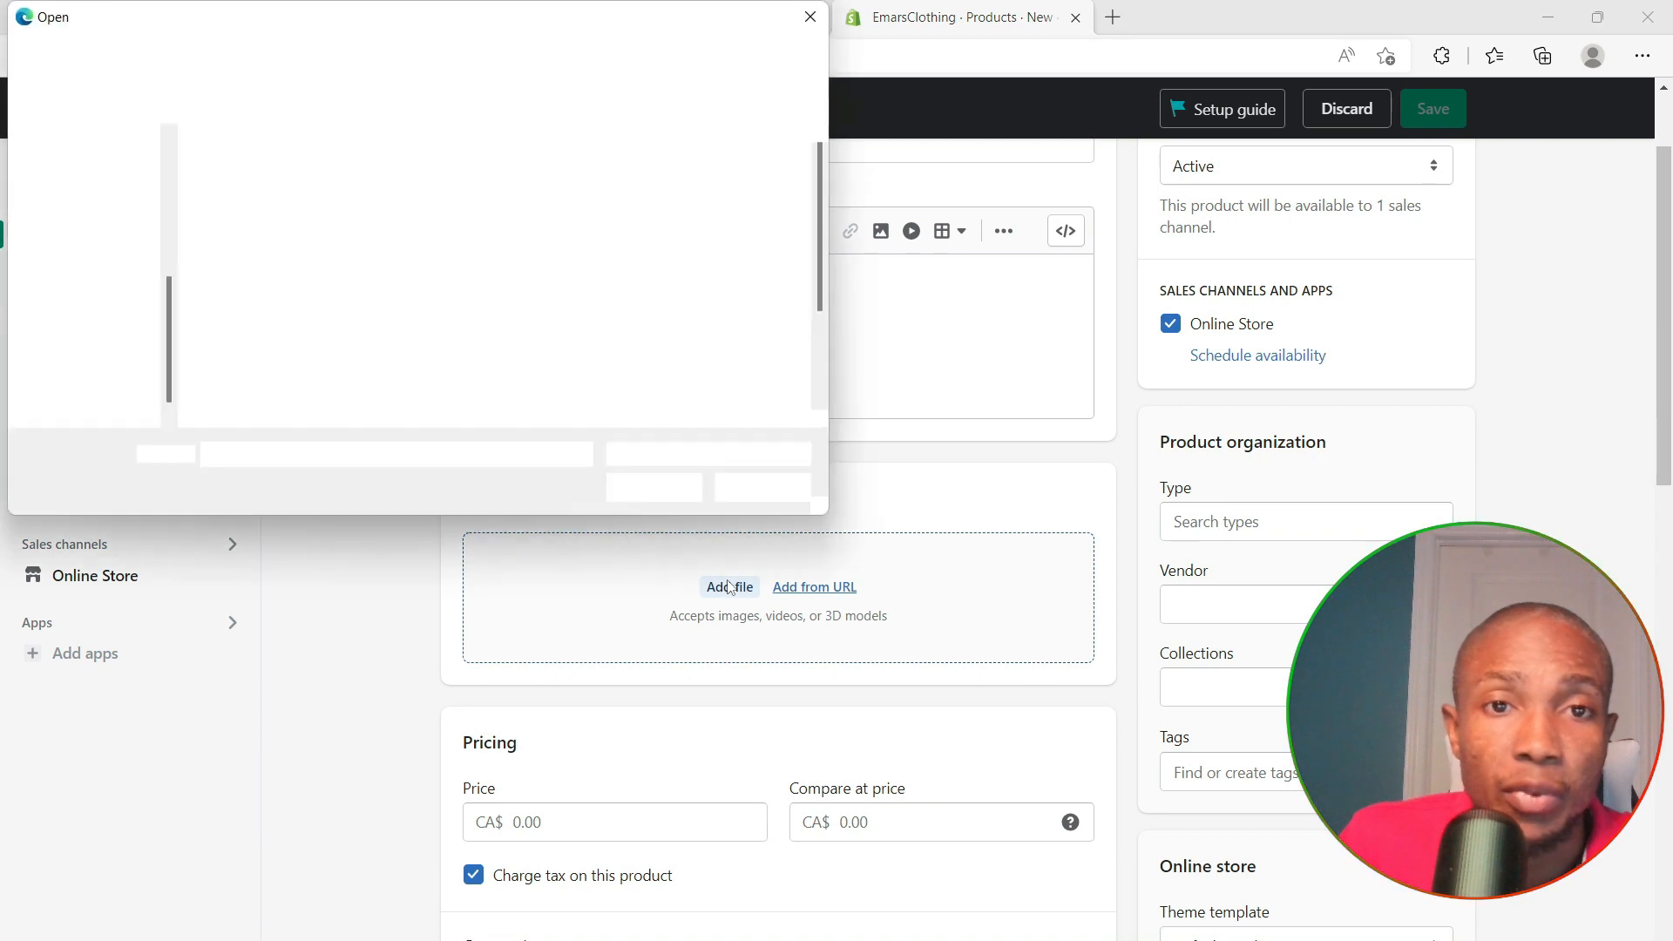
click(254, 352)
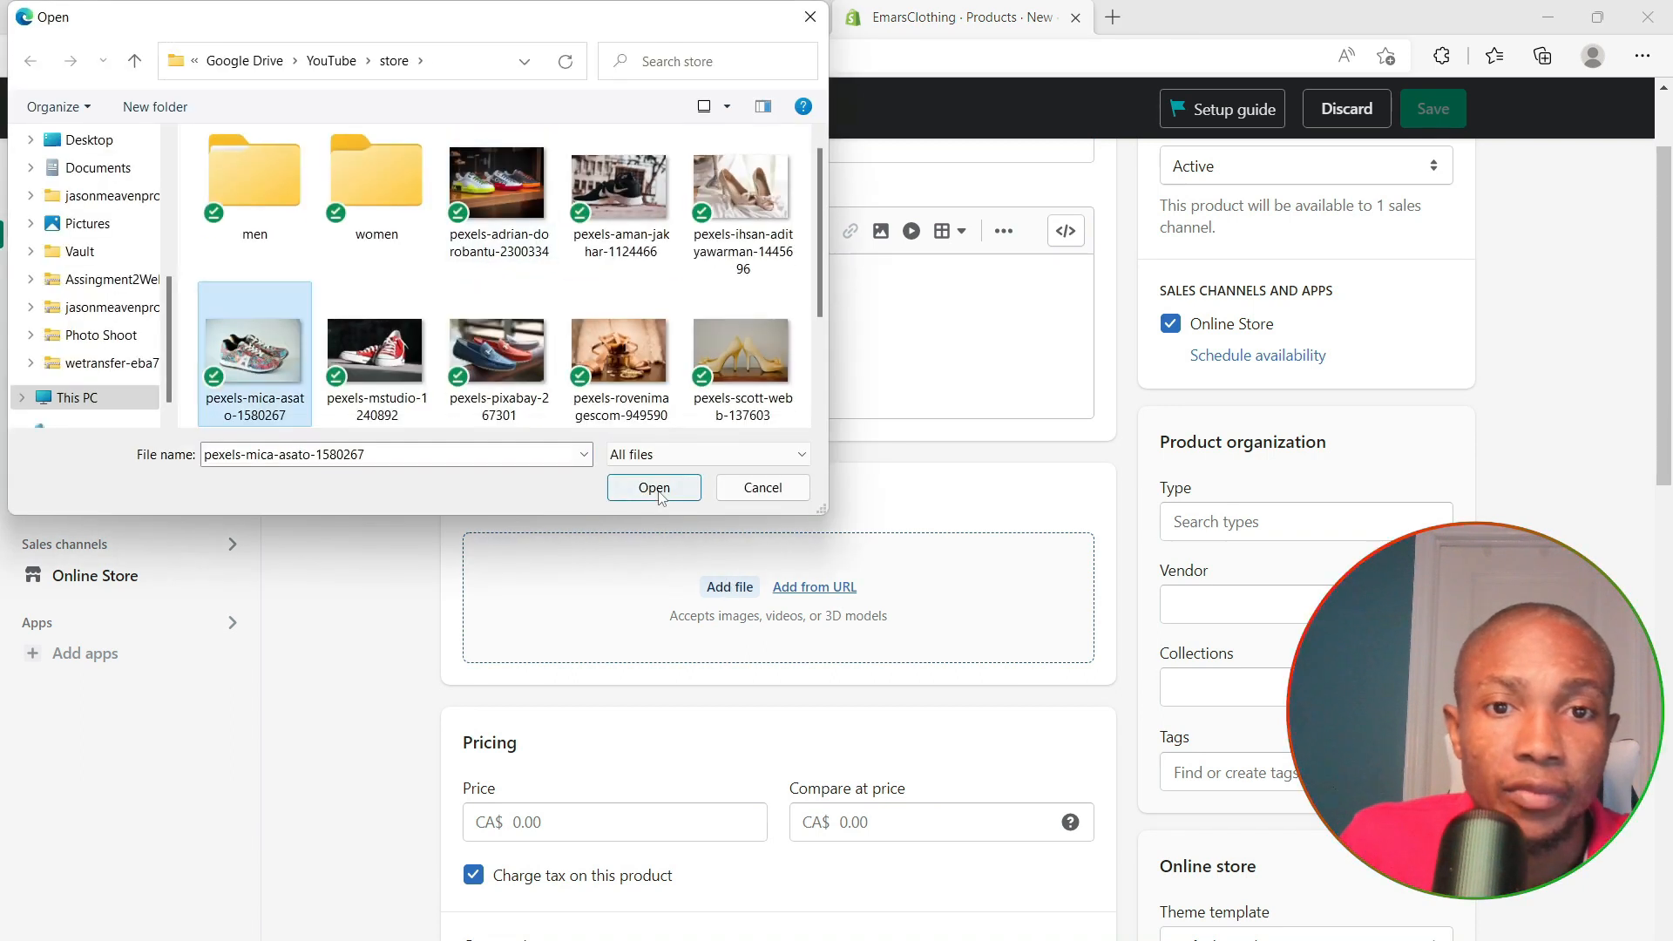
click(655, 489)
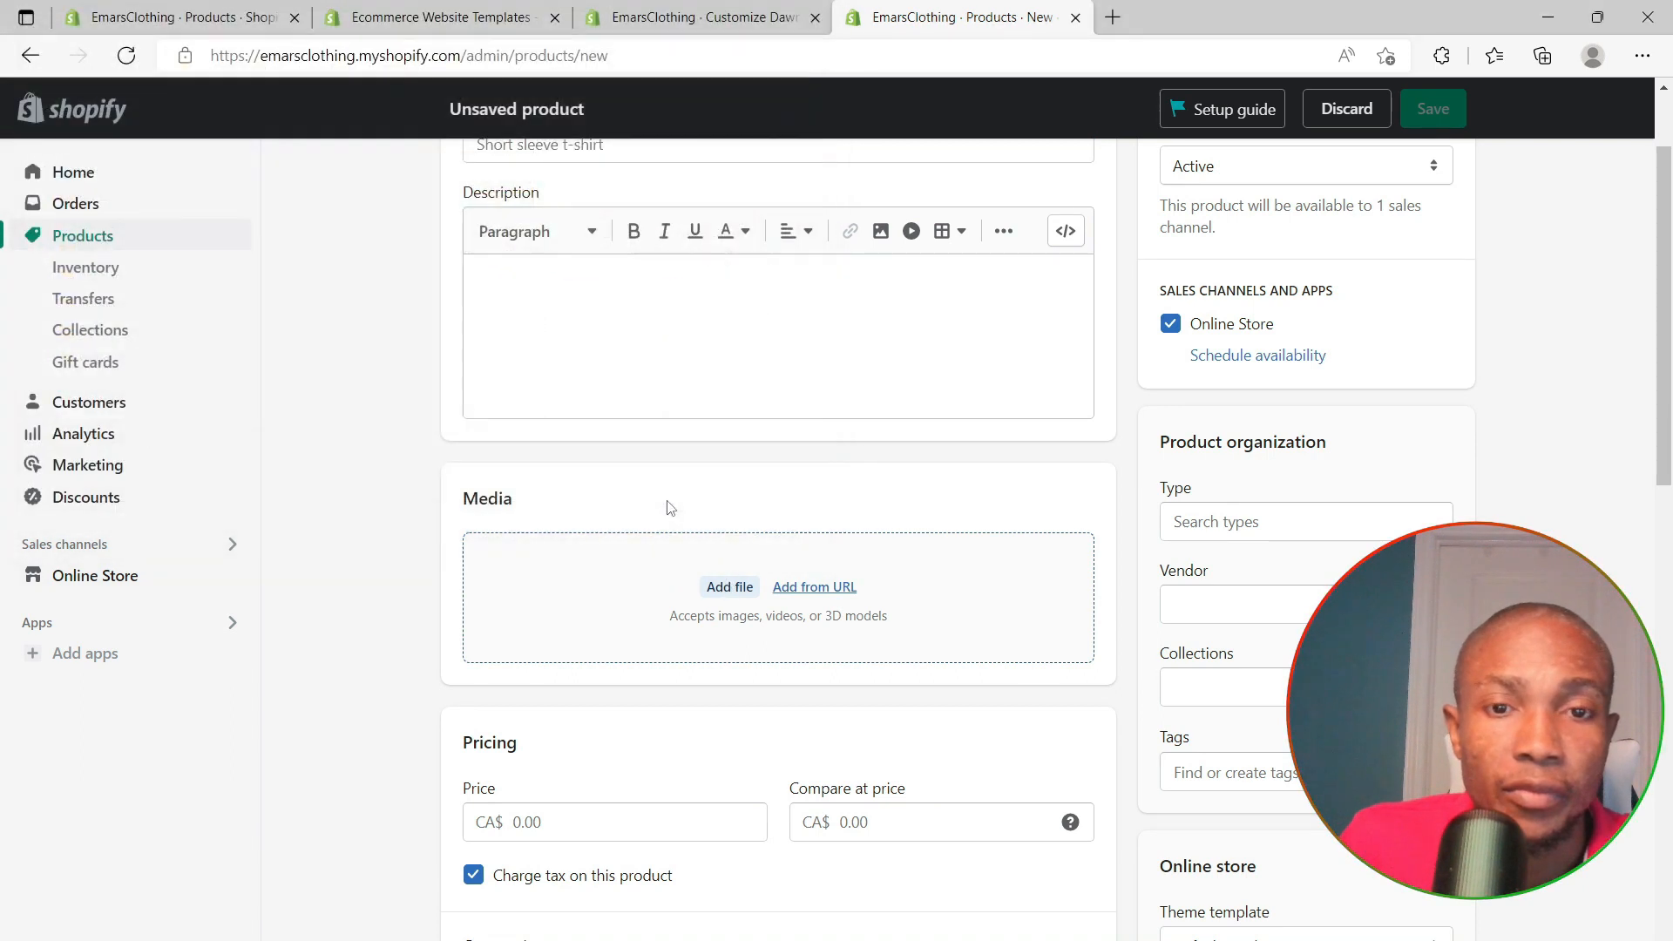
Paste the copied text as the new product's title
scroll(633, 393, up, 2)
click(523, 289)
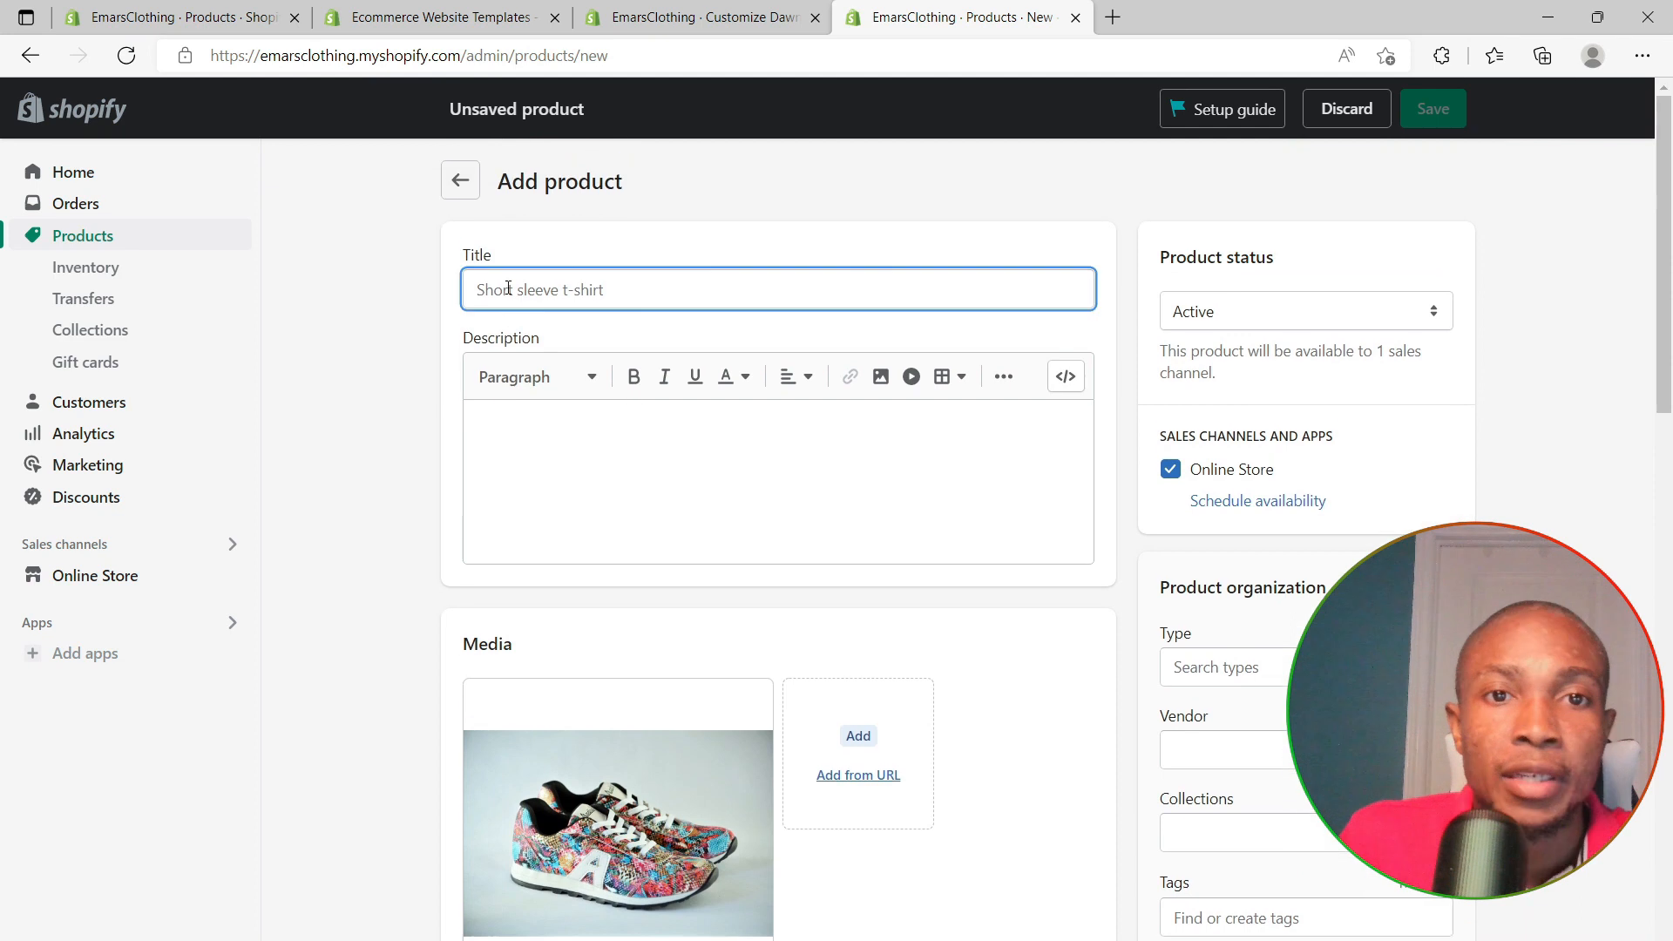
right_click(507, 287)
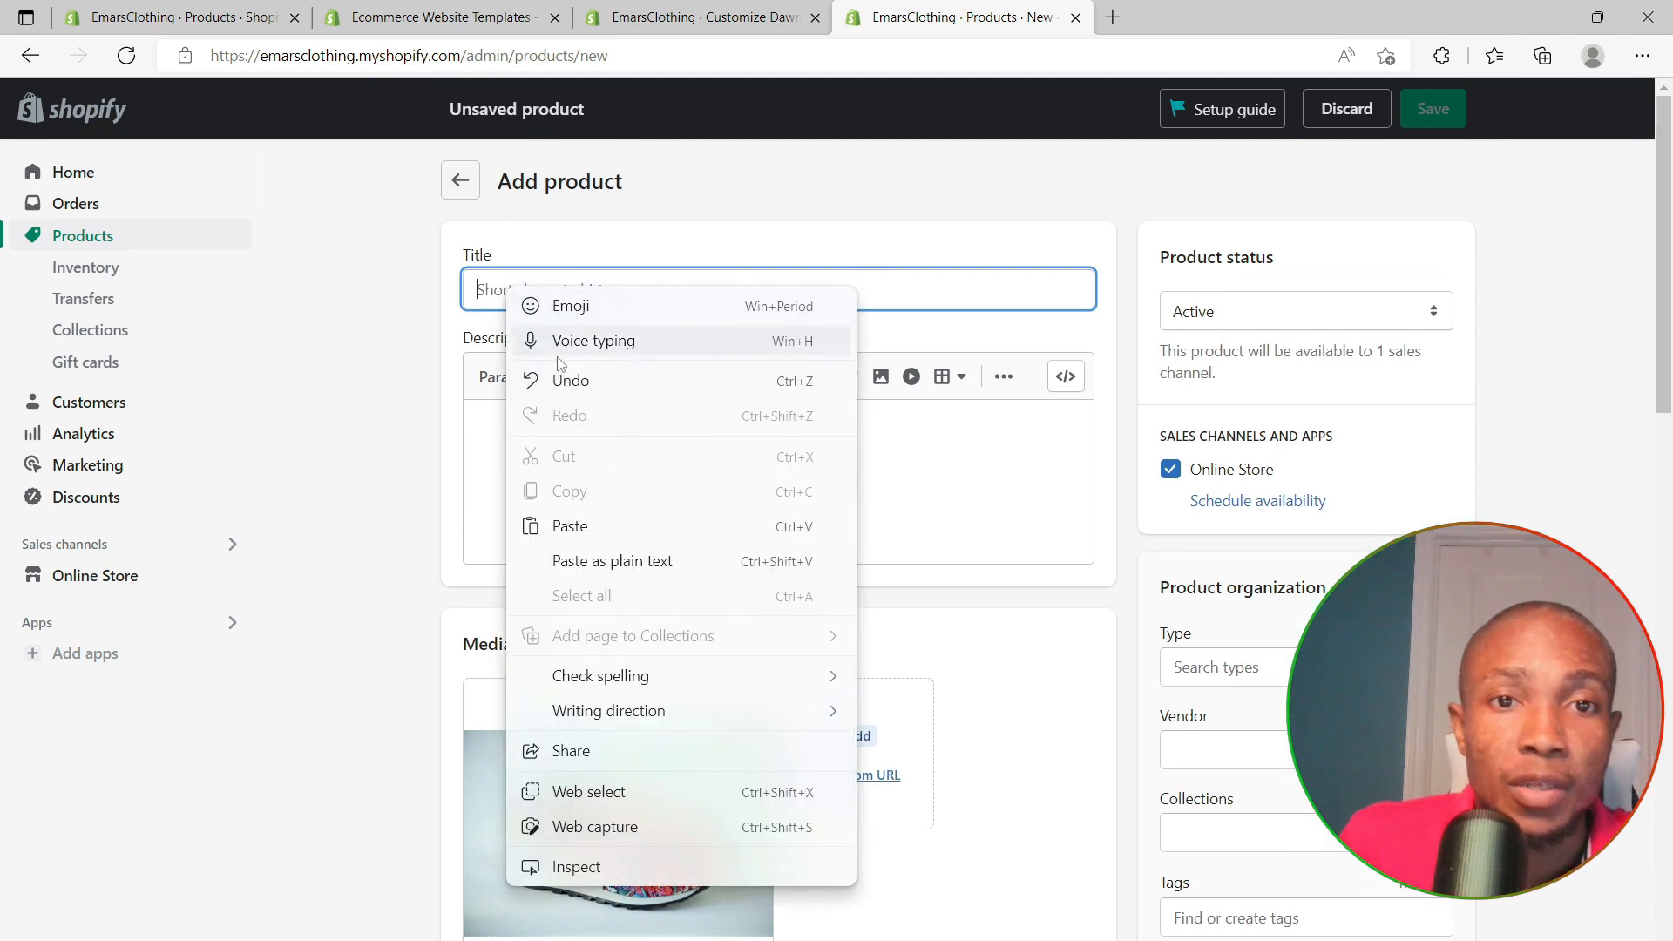
click(575, 528)
Fill in the product's pricing with a price of CA$45, a compare at price of CA$60 and a cost per item of CA$20
scroll(583, 497, down, 8)
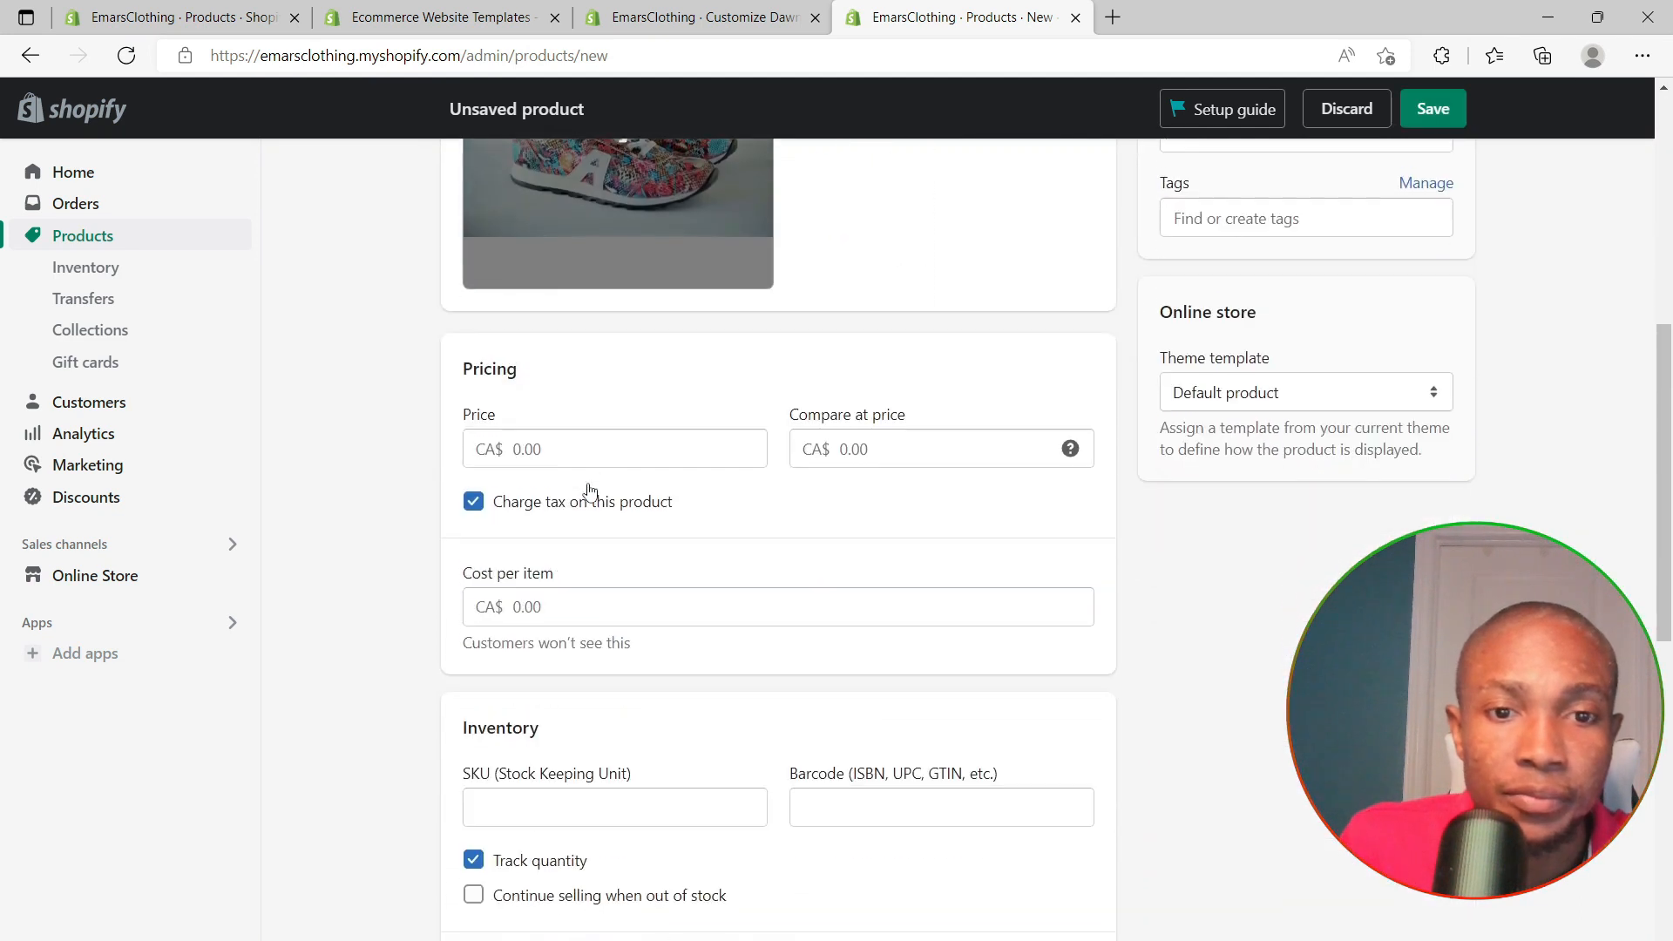
click(519, 426)
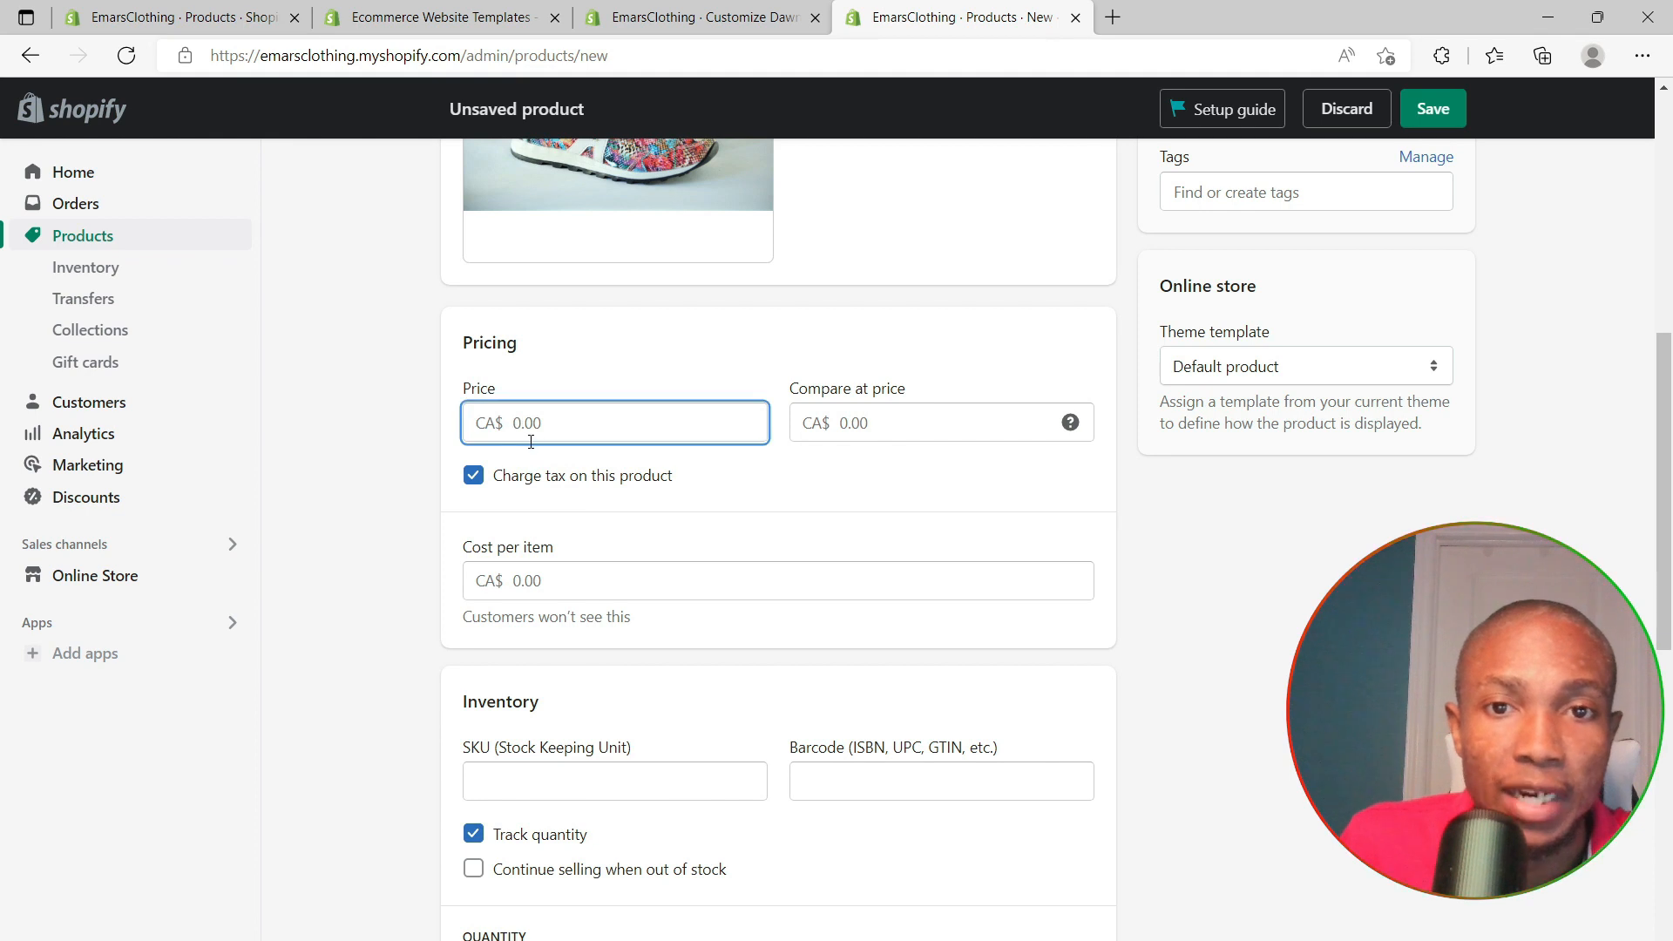
text(45)
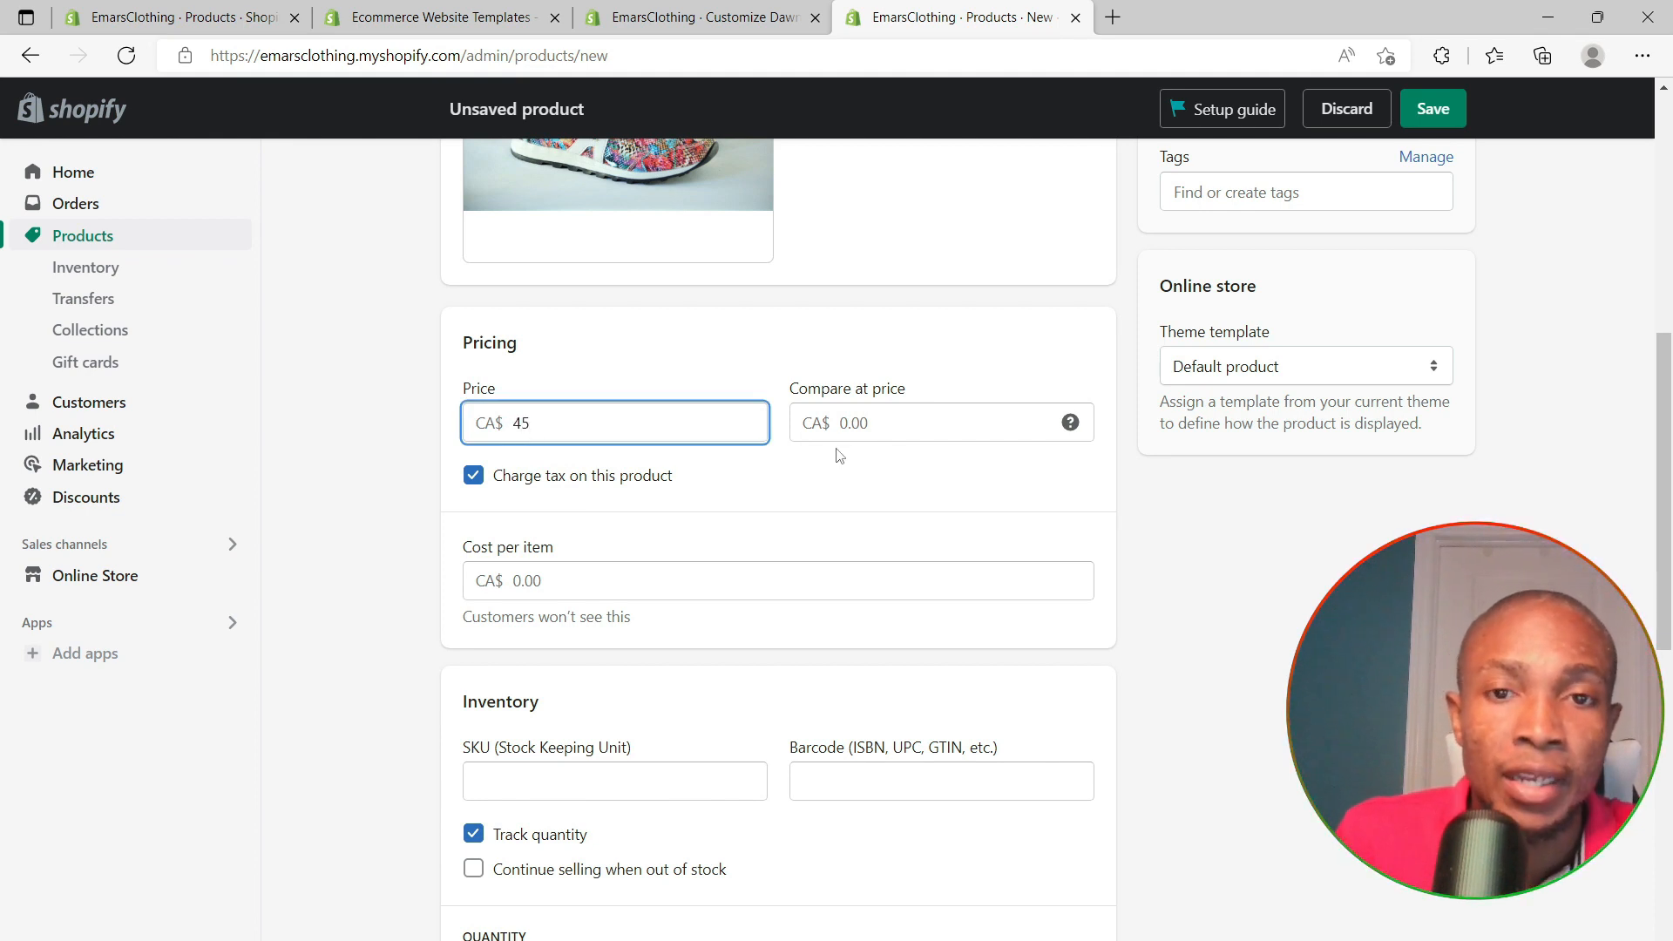
click(851, 423)
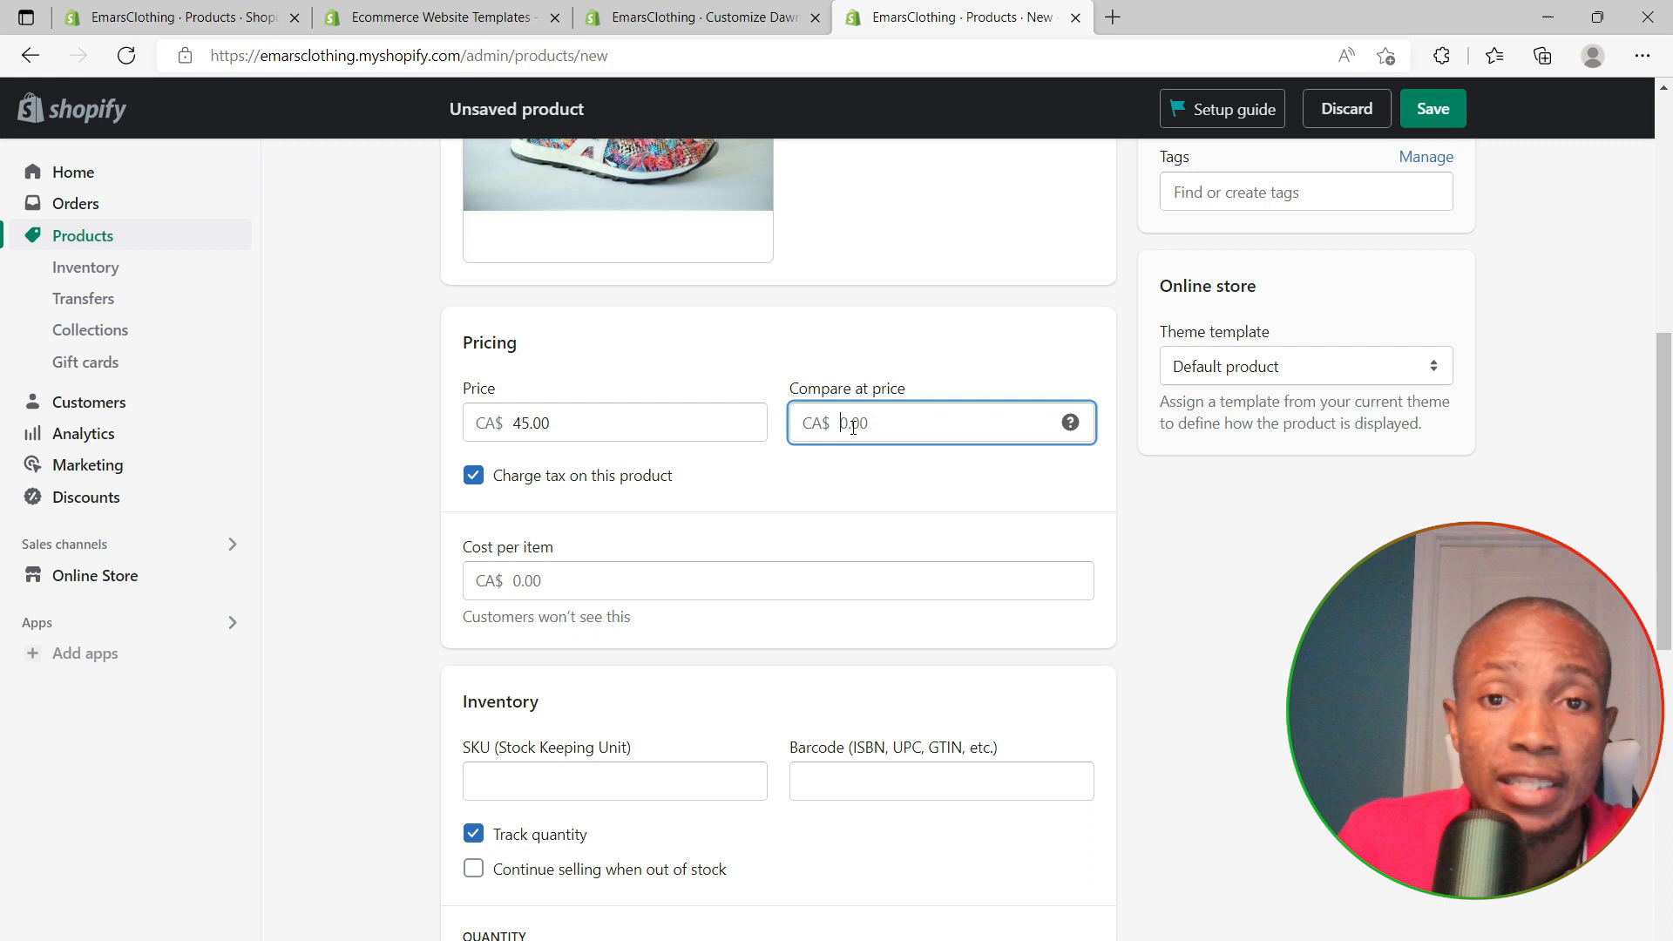
text(5)
key(BackSpace)
text(60)
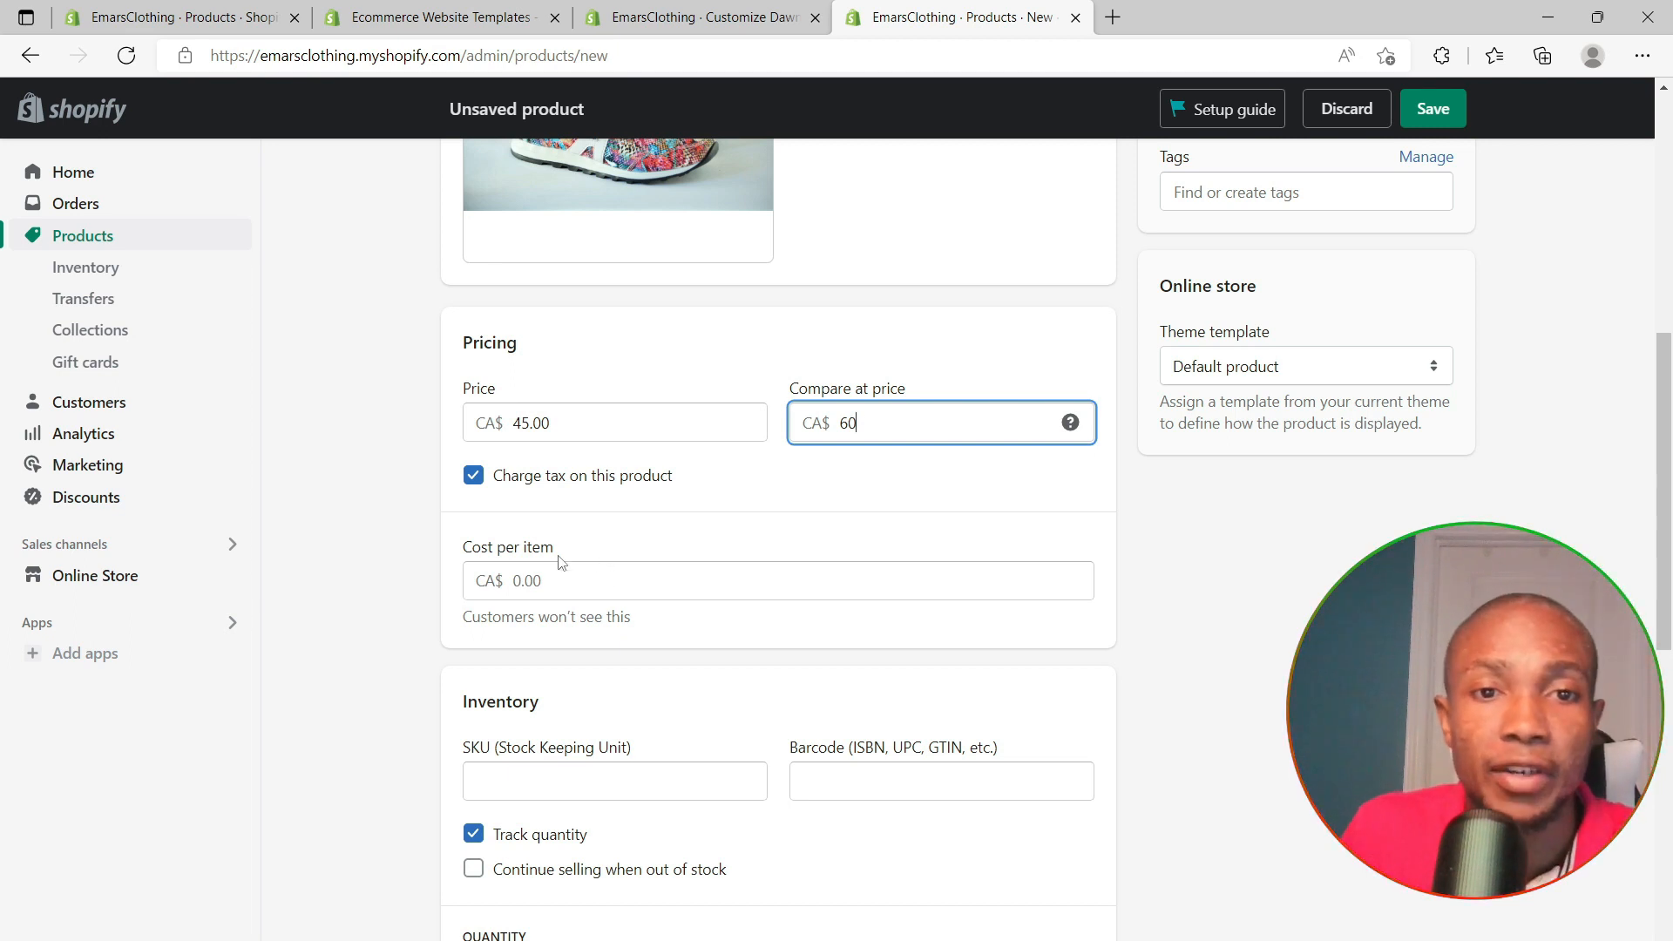
click(521, 582)
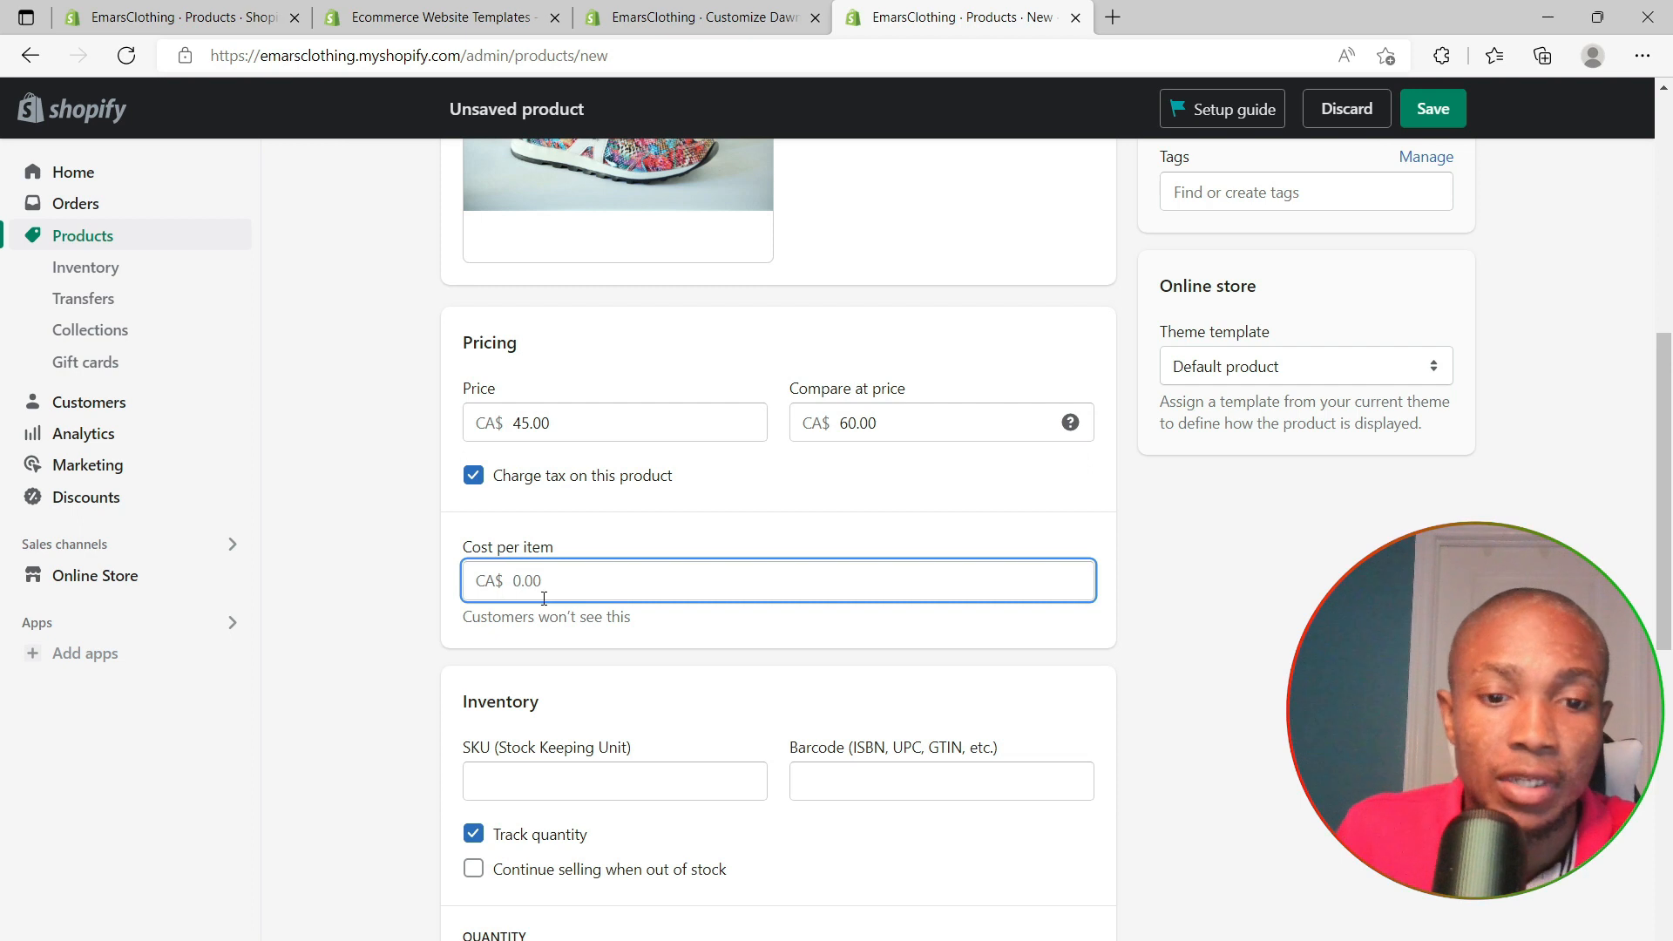
text(20)
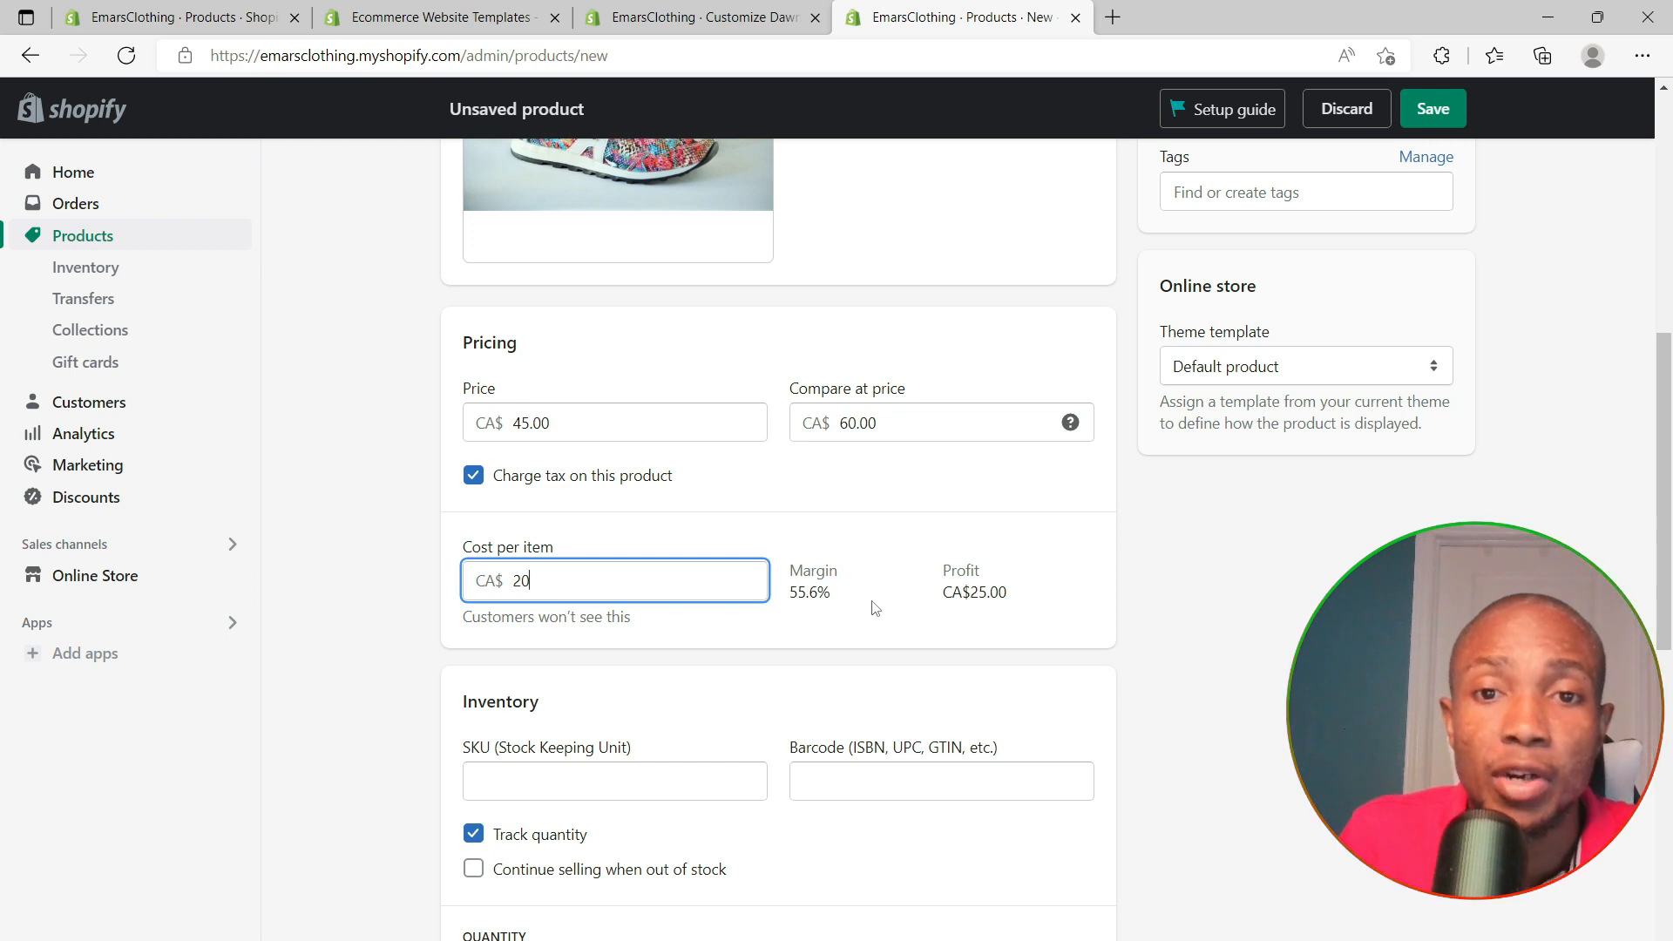
Fill in the product's inventory with the SKU 0001 and an available quantity of 10 at the shop location
scroll(871, 610, down, 2)
click(577, 621)
text(000)
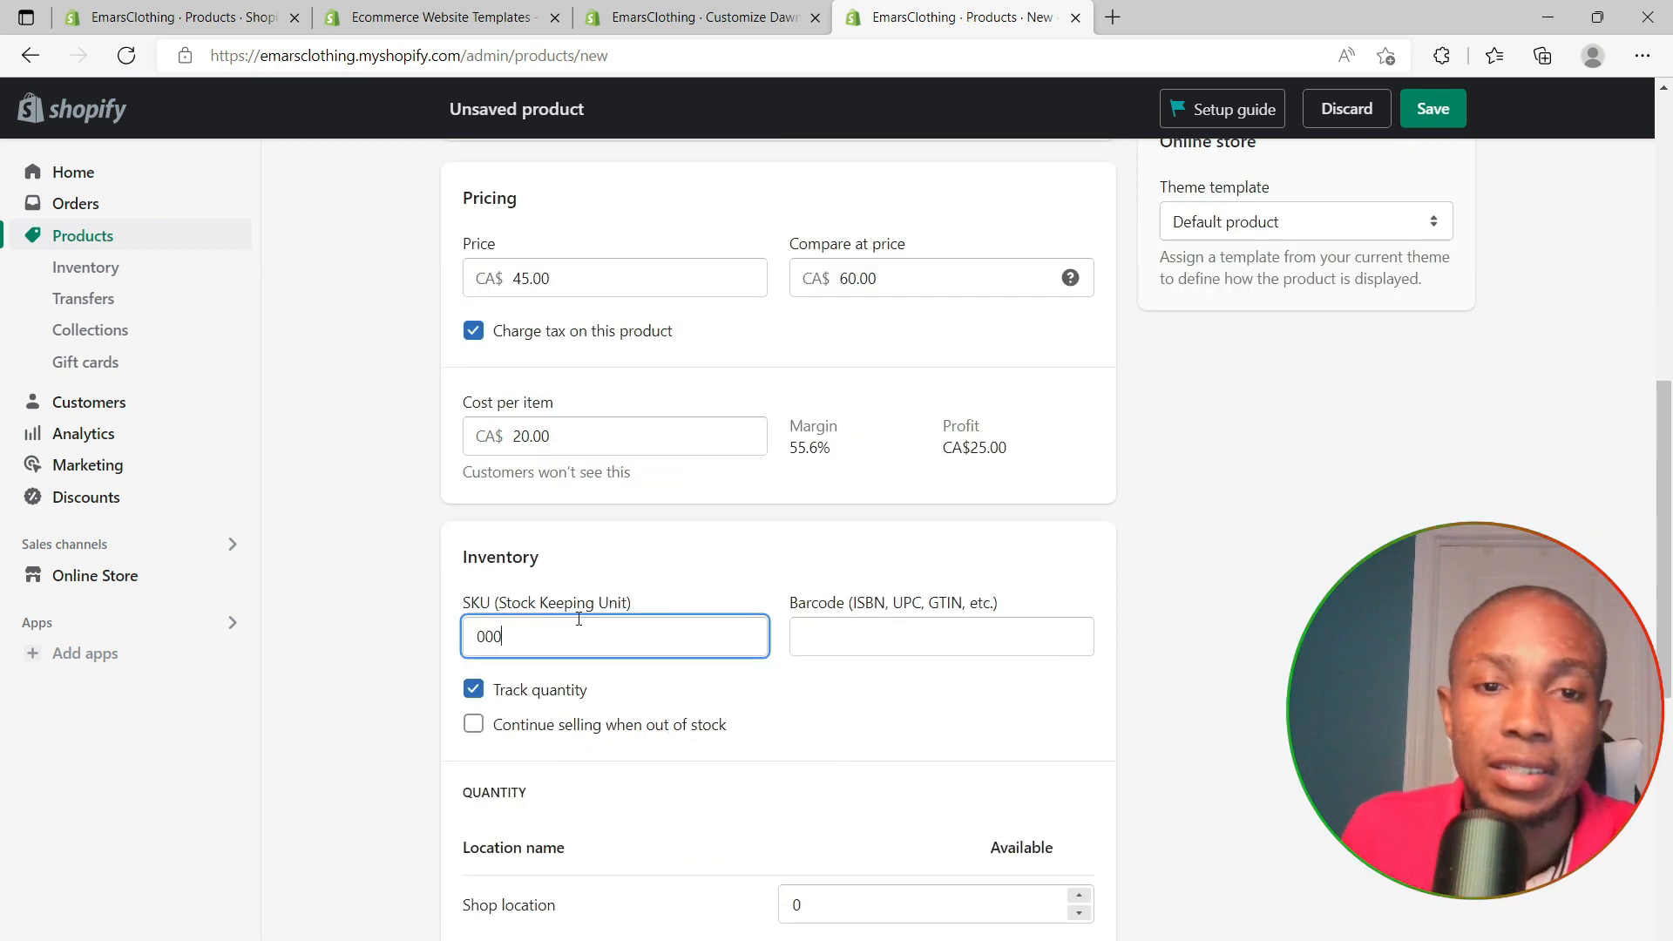
text(1)
click(811, 915)
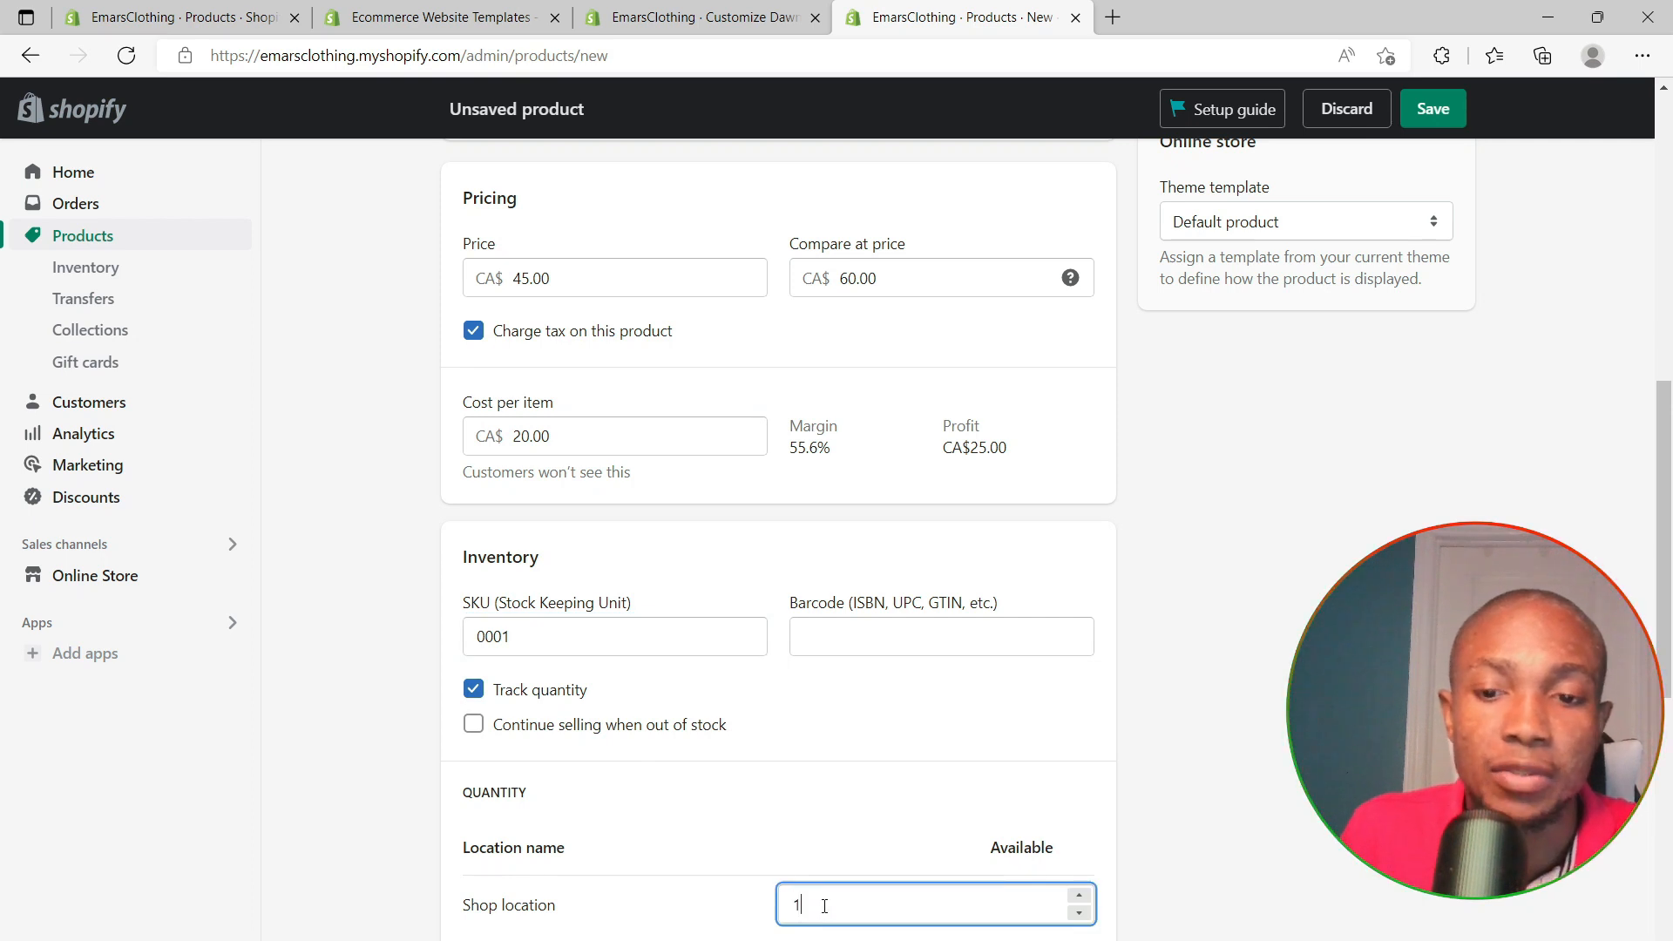
text(10)
Review the new product's shipping fields and open the collection choices in its product organization
scroll(825, 901, down, 4)
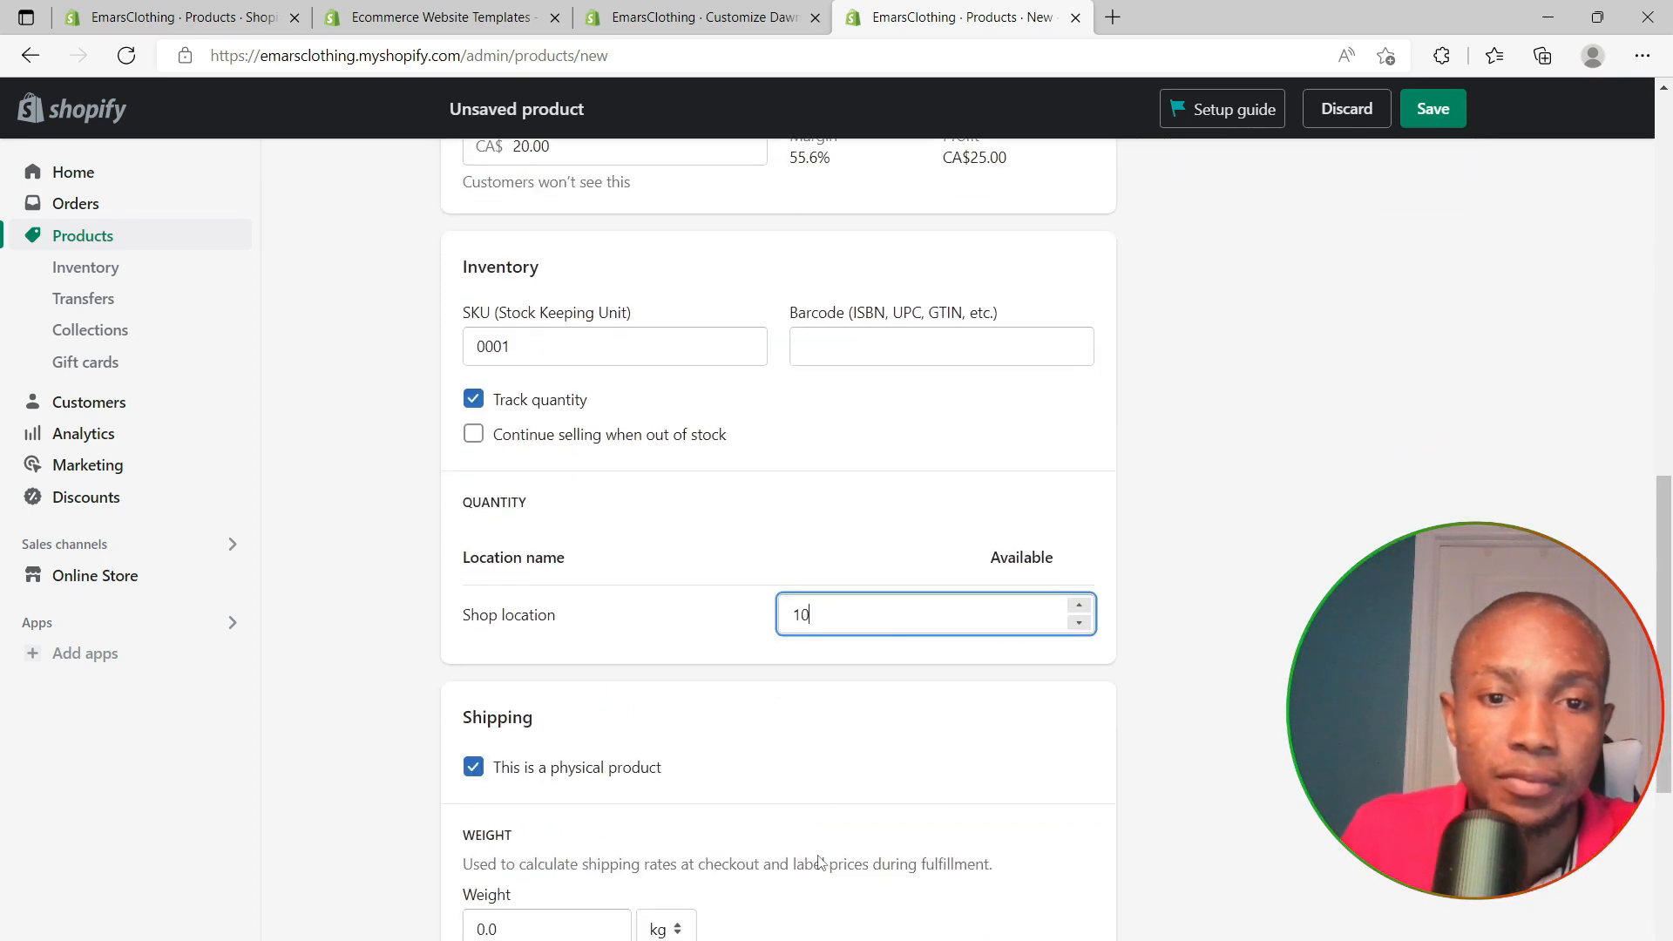
scroll(819, 858, down, 4)
scroll(819, 854, down, 4)
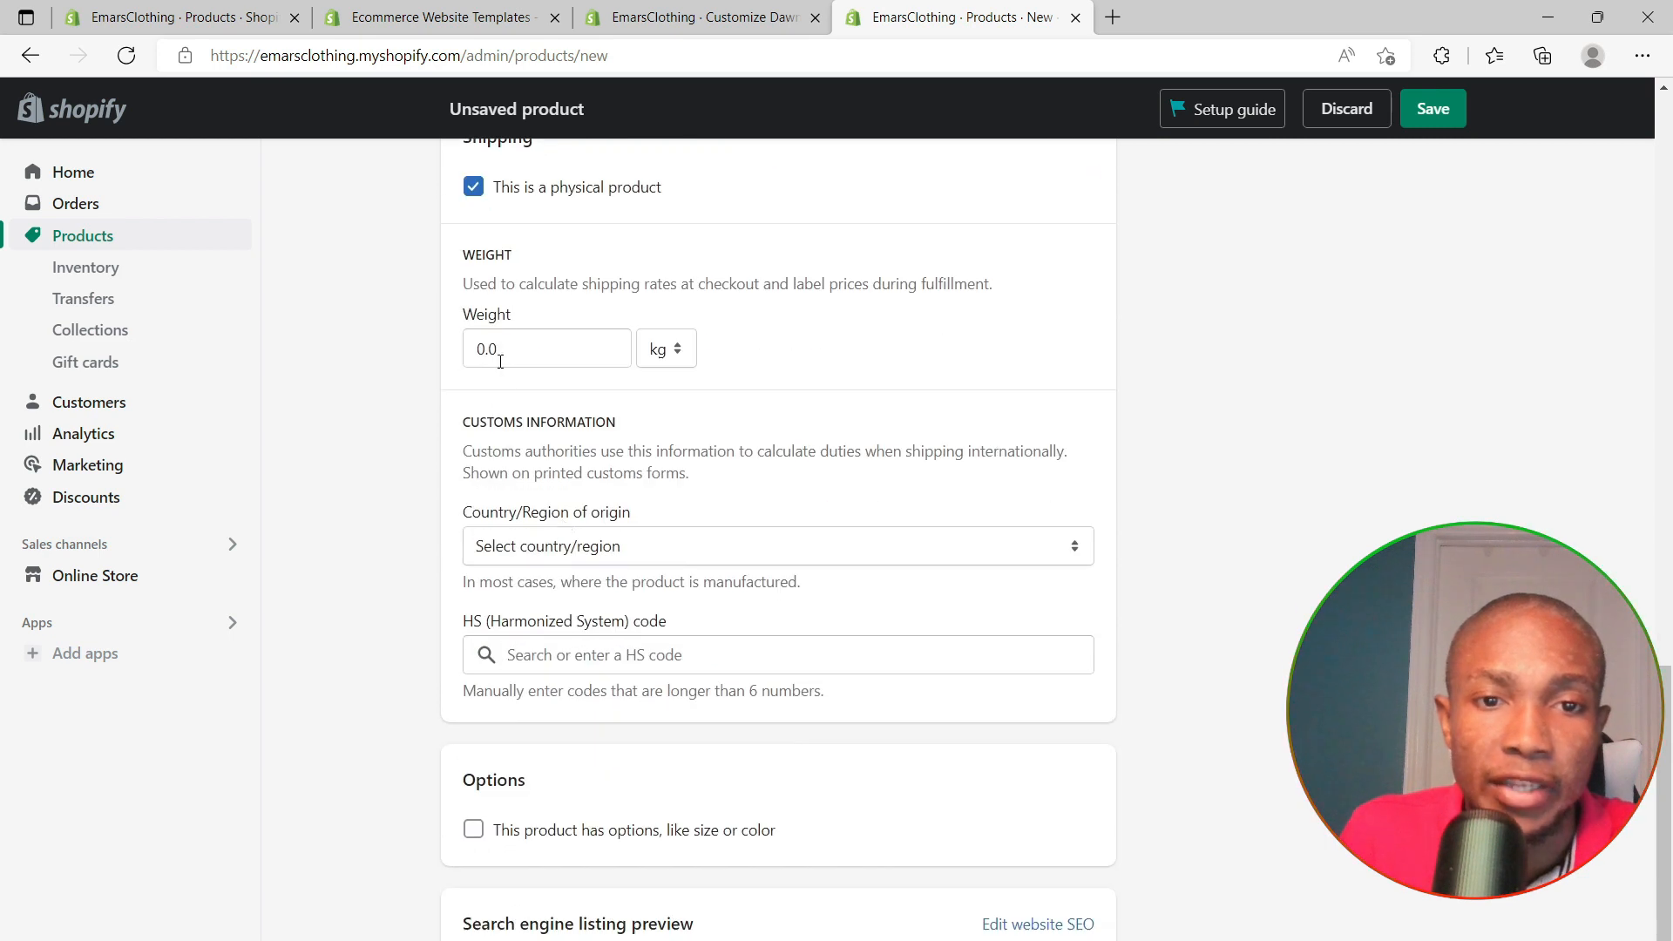
scroll(602, 542, up, 18)
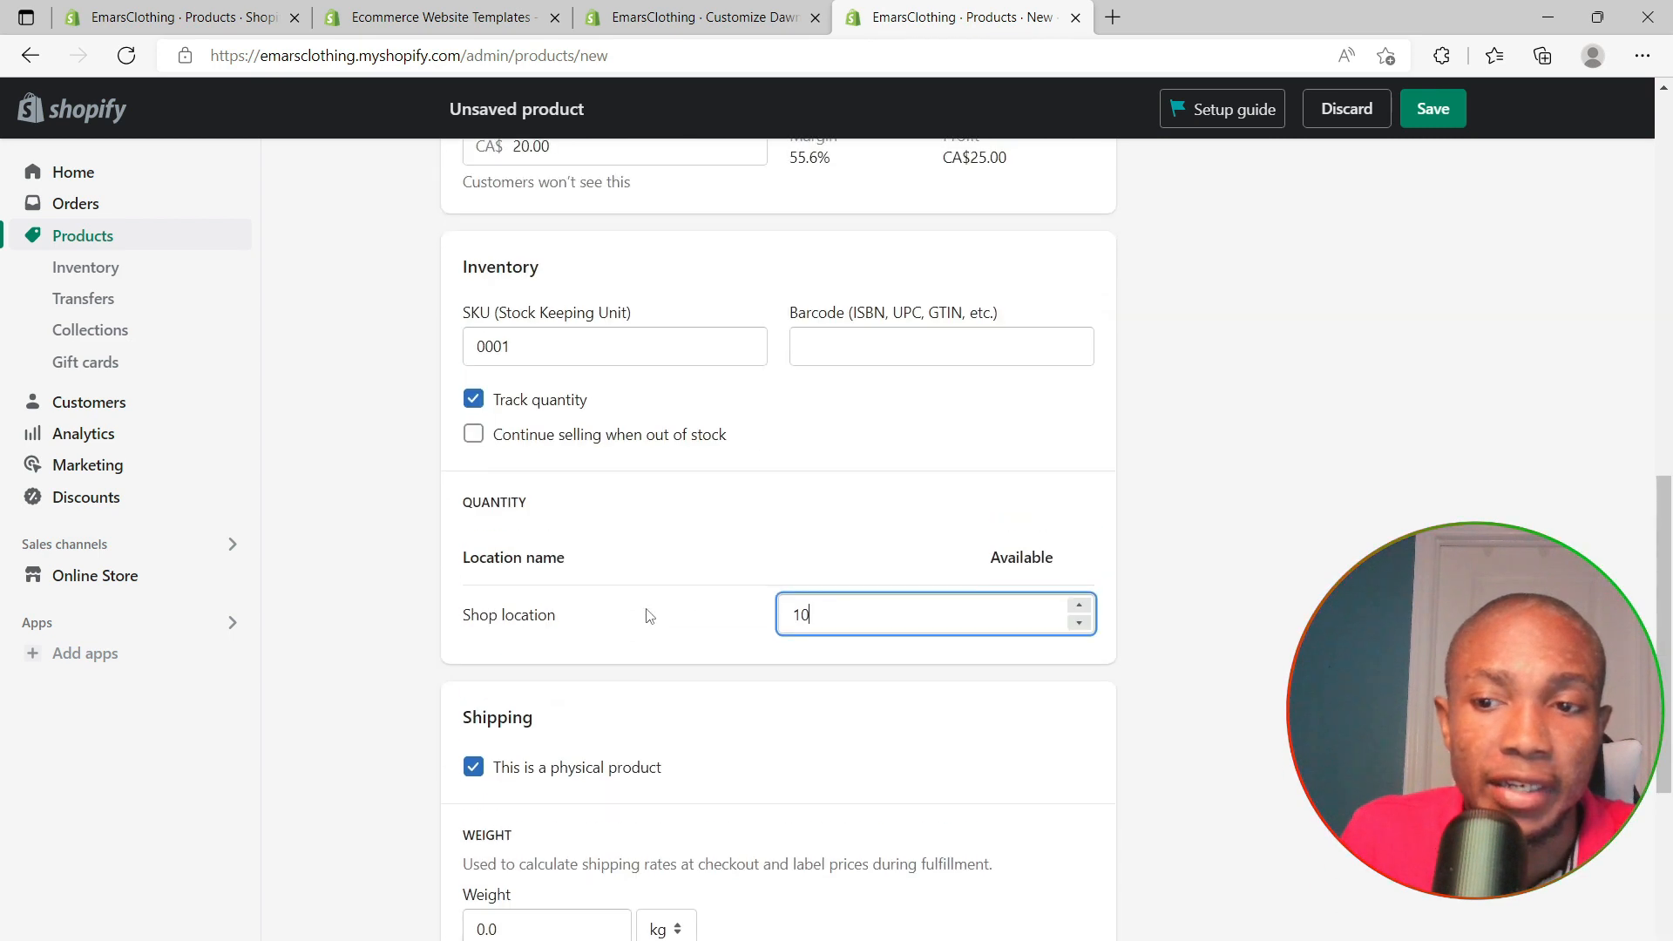
scroll(648, 618, up, 4)
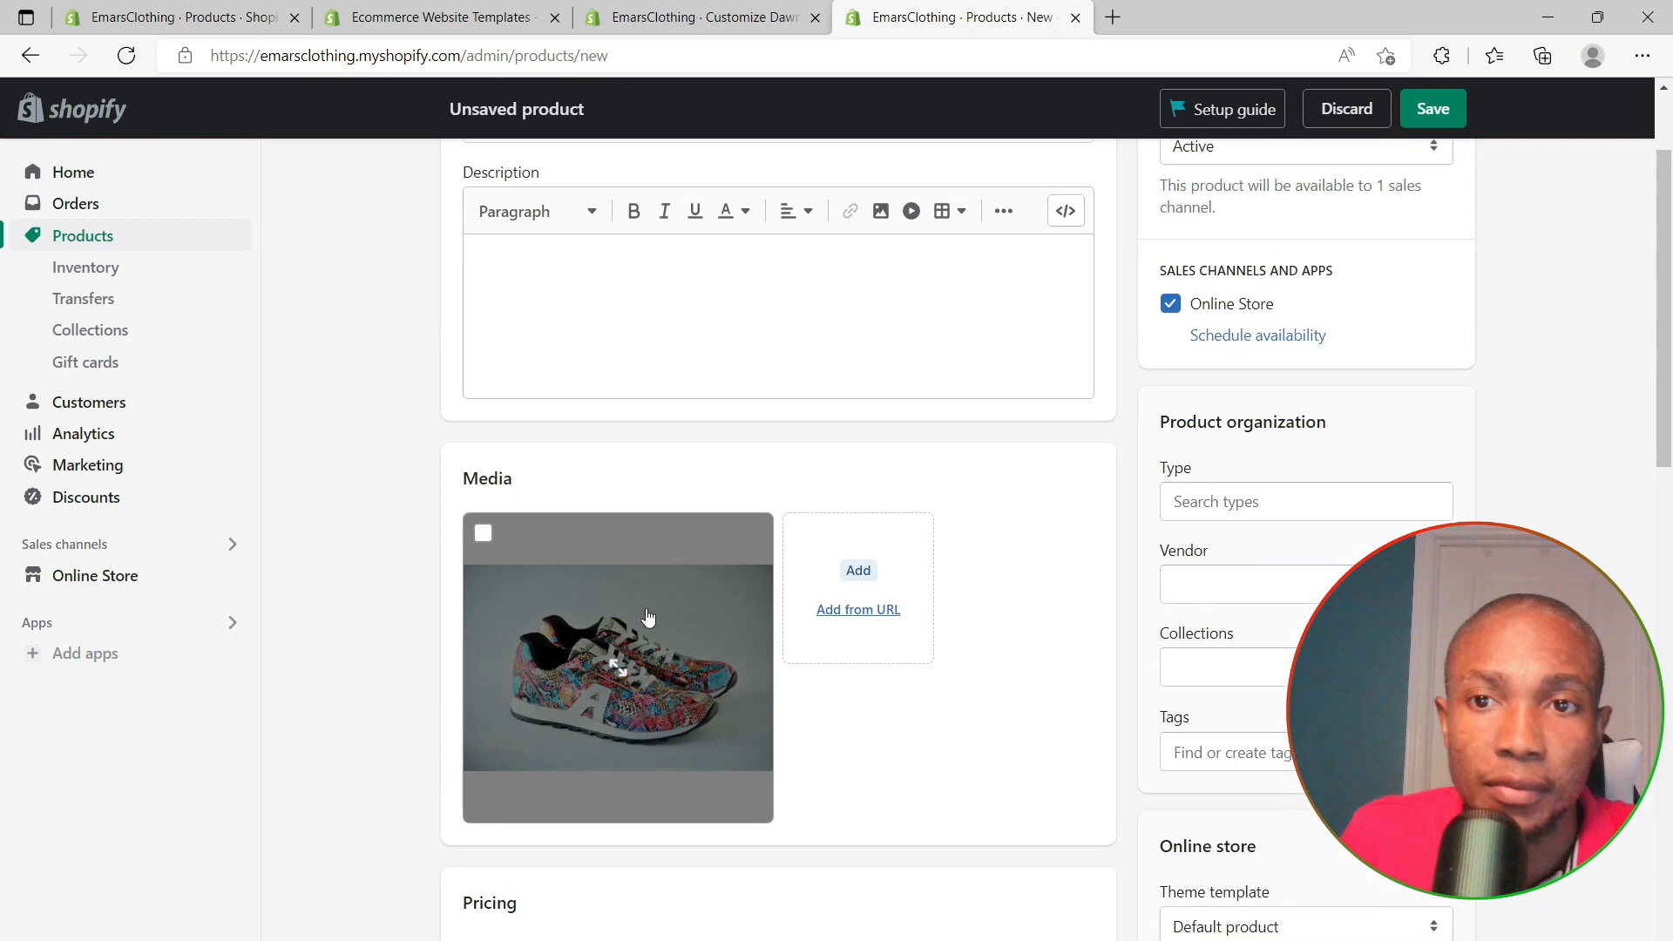
click(1220, 687)
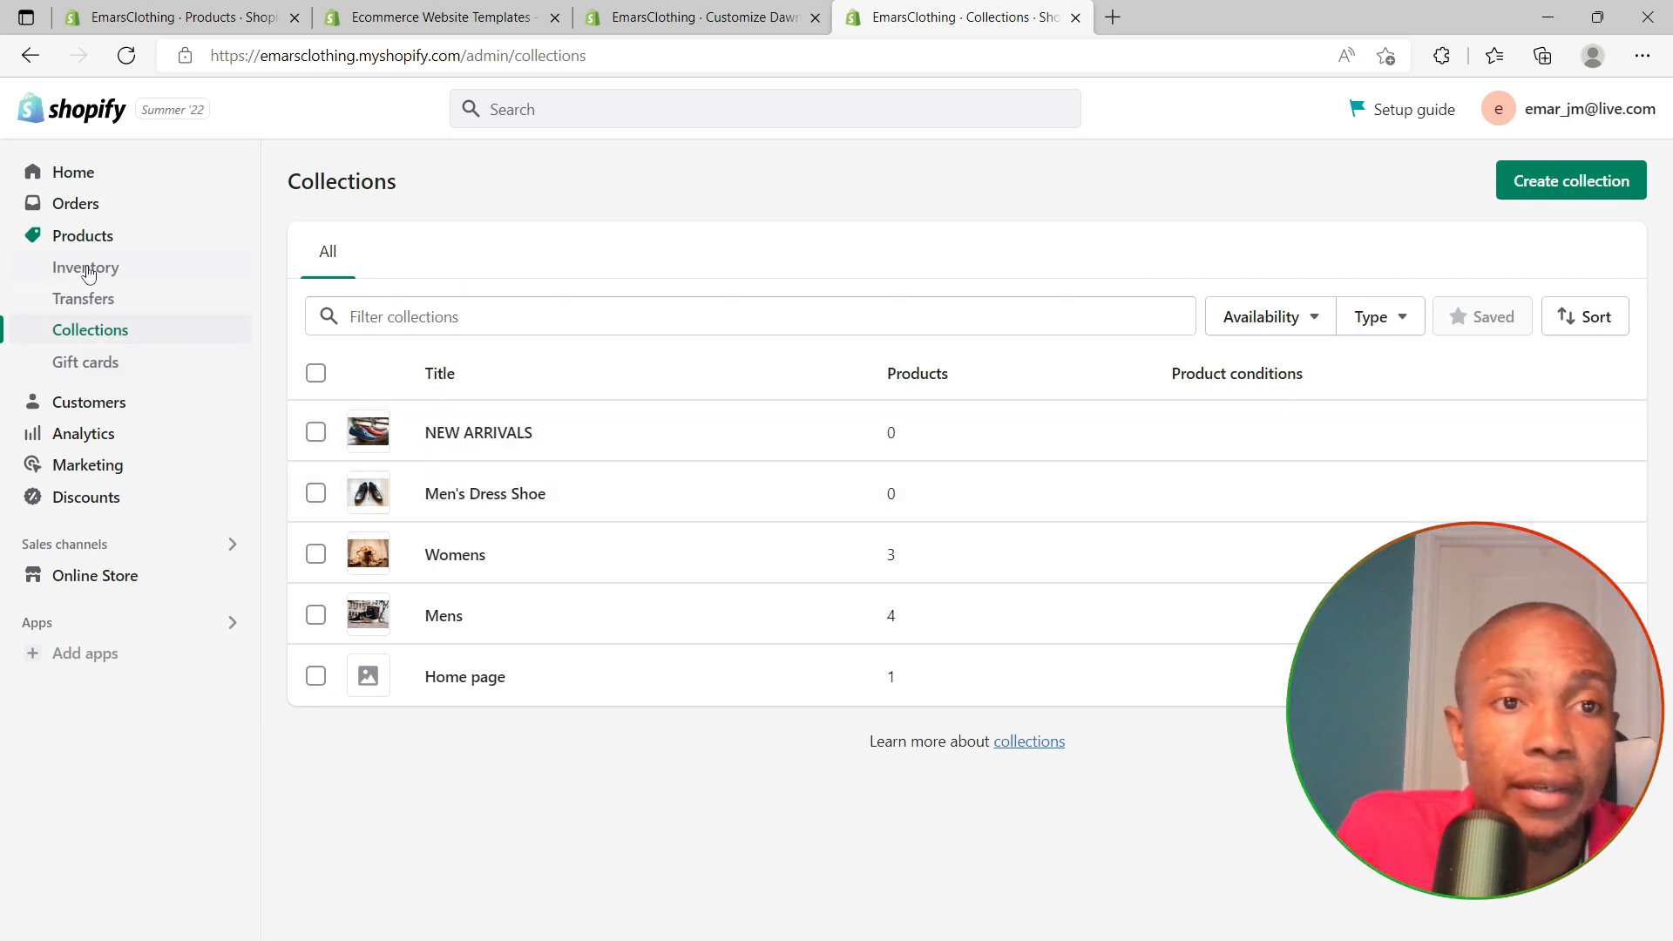
Open the Fresh Foot Sneakers product from the product list and check which collections it is assigned to
click(85, 236)
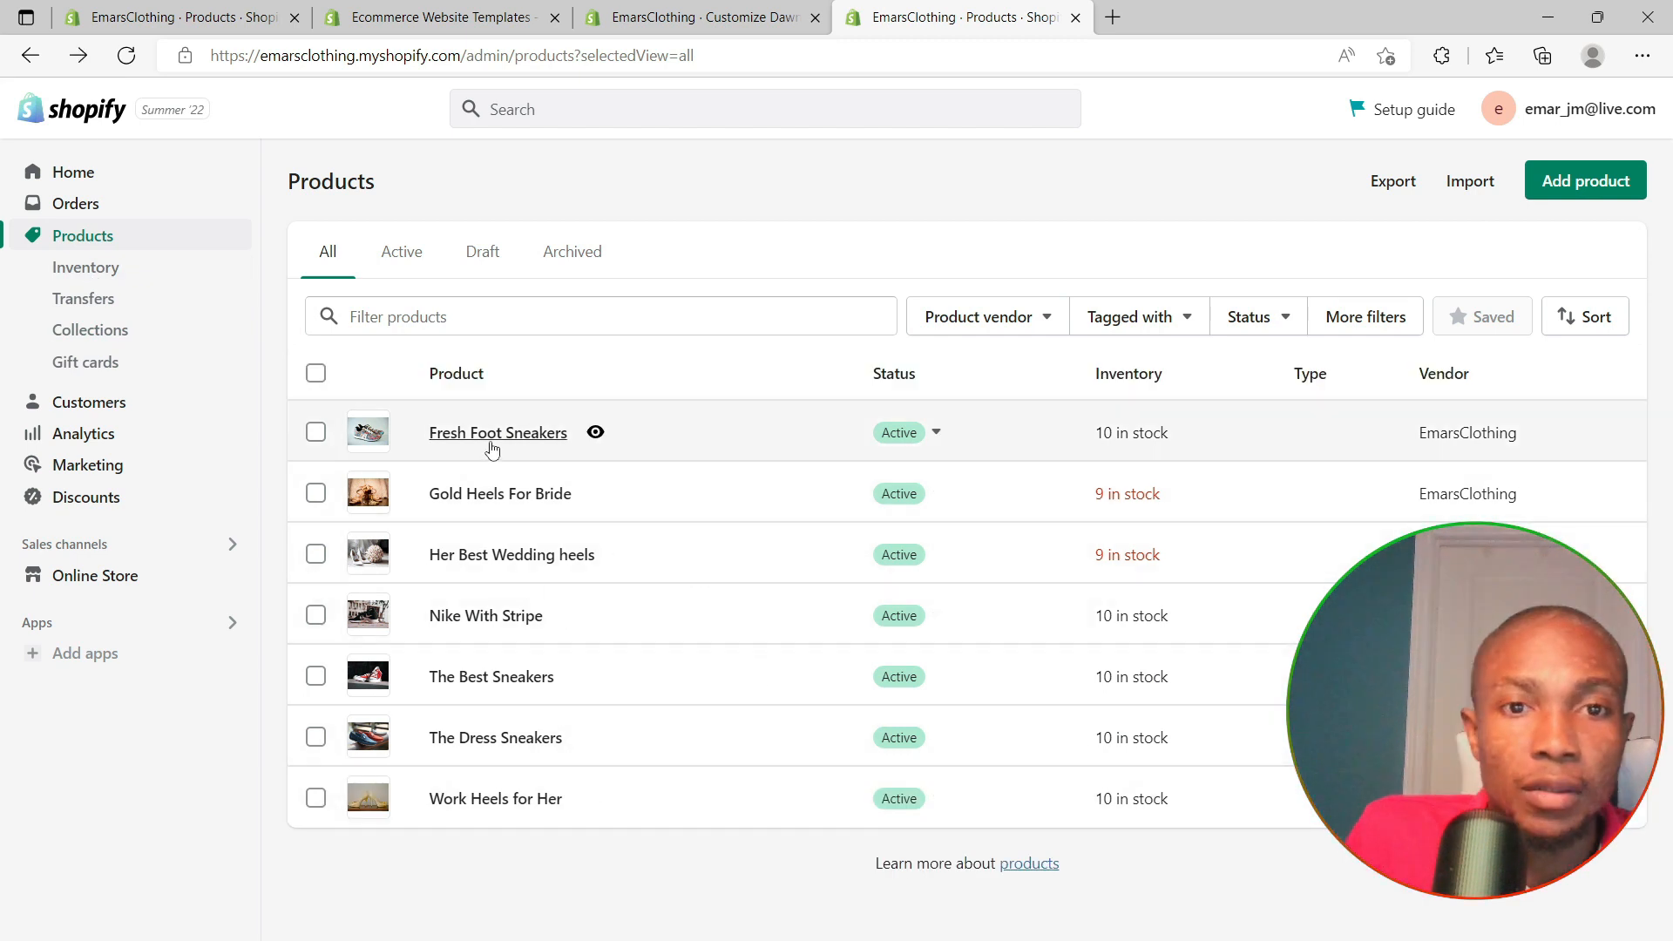
click(493, 443)
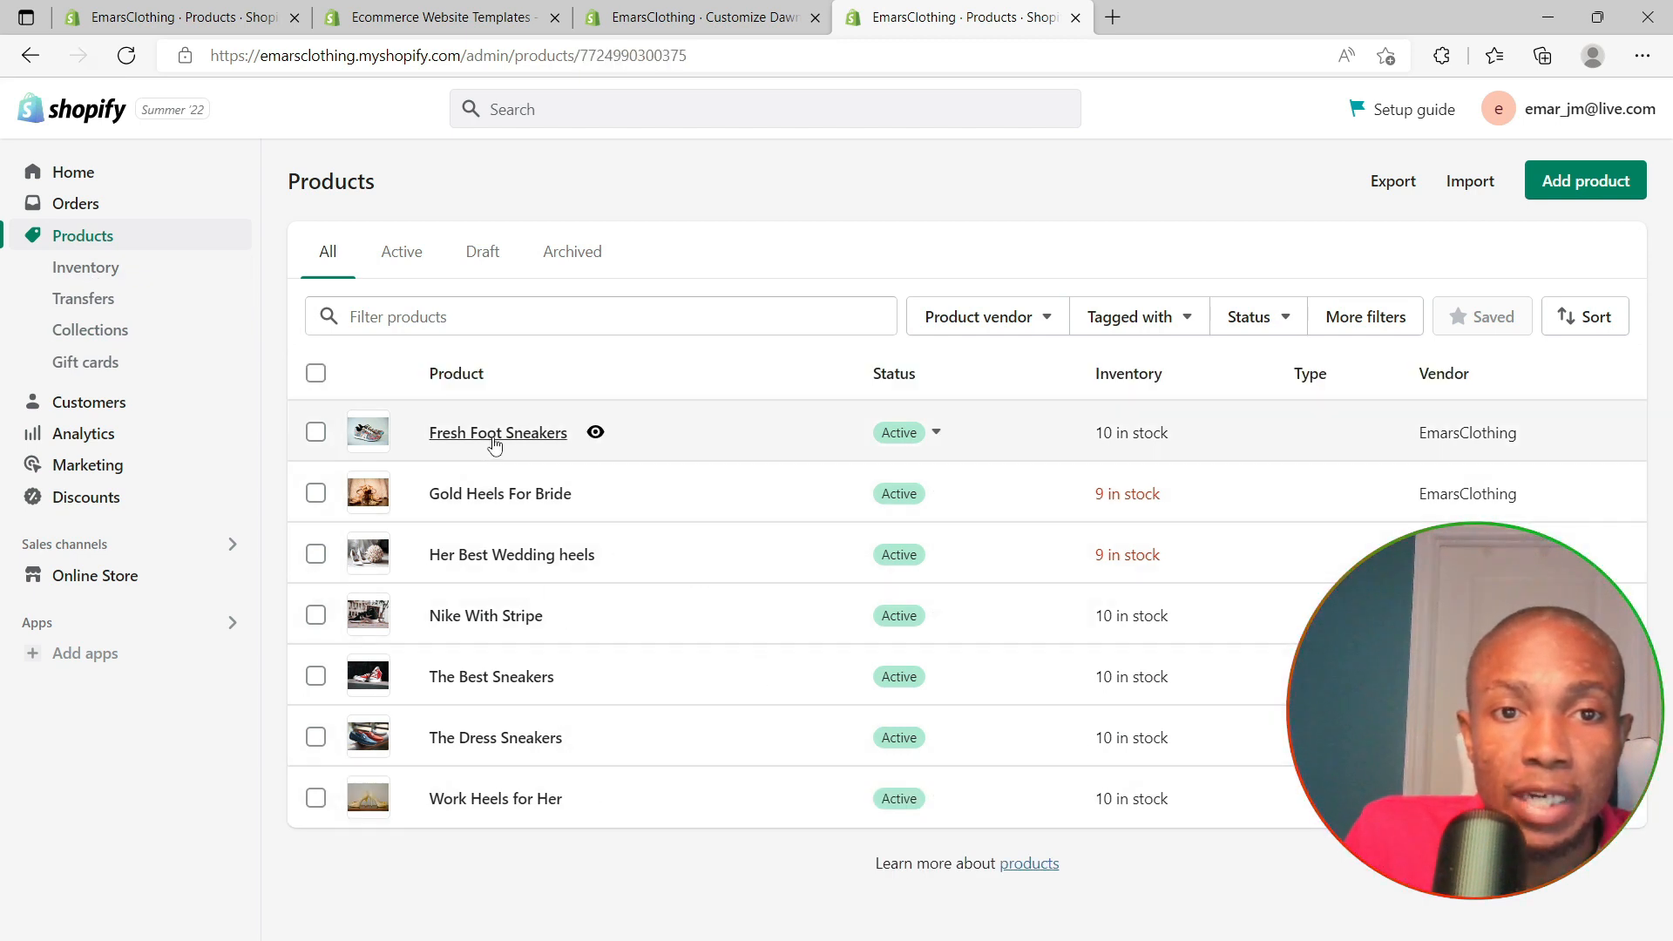
scroll(1262, 539, down, 5)
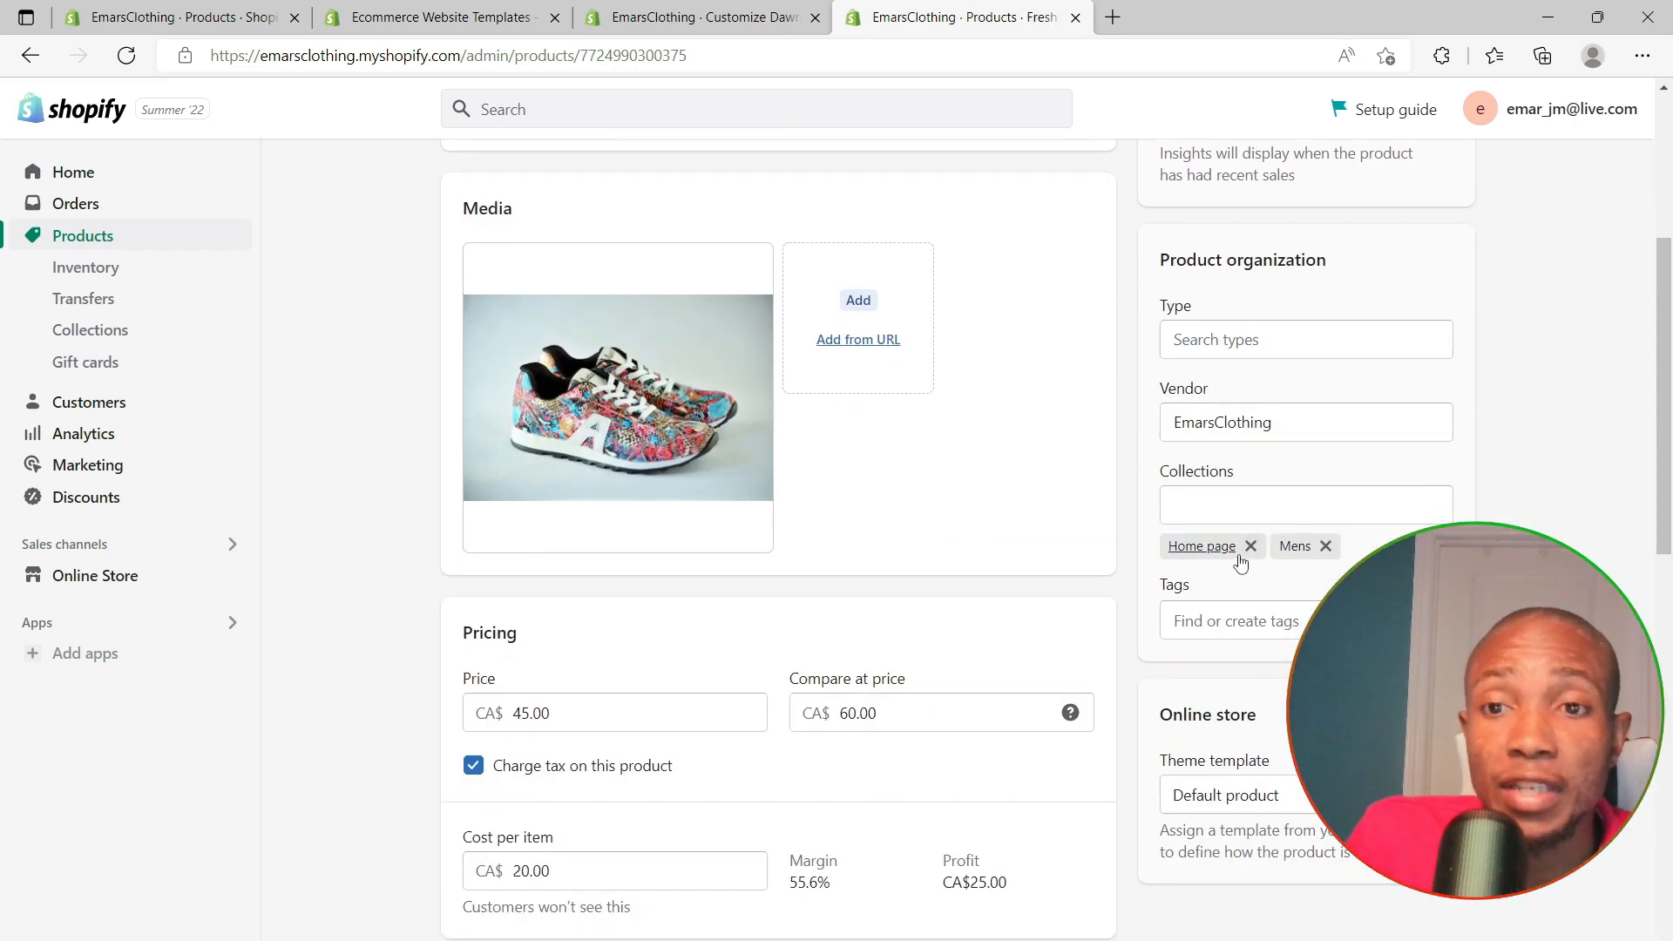
click(1259, 509)
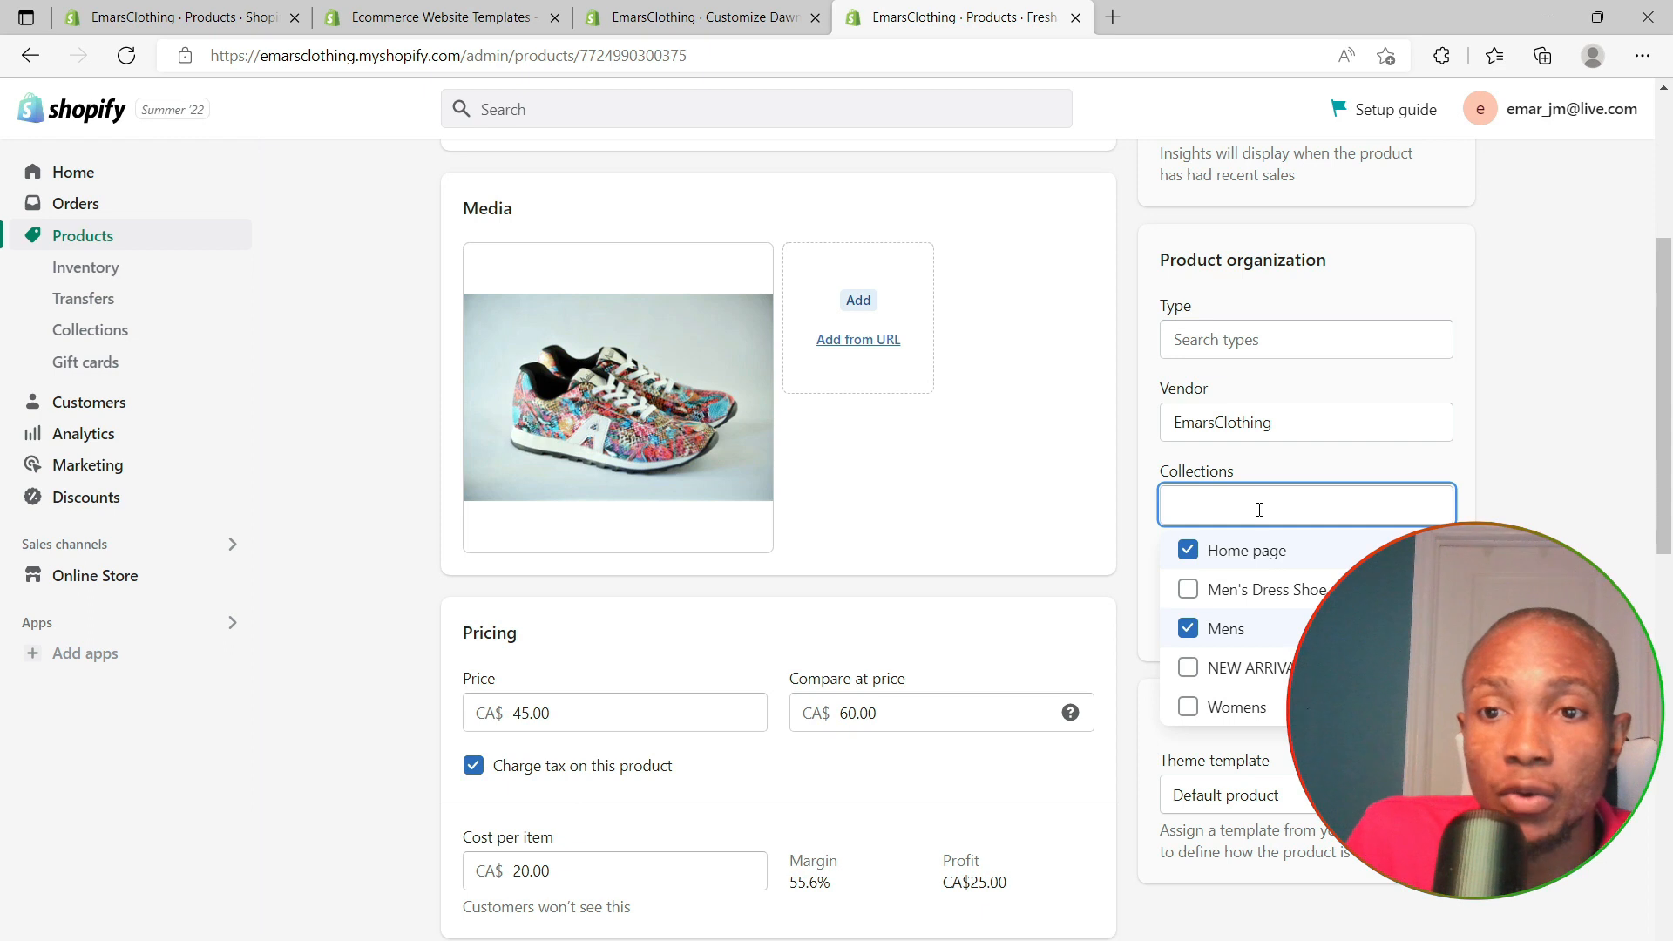
click(1534, 482)
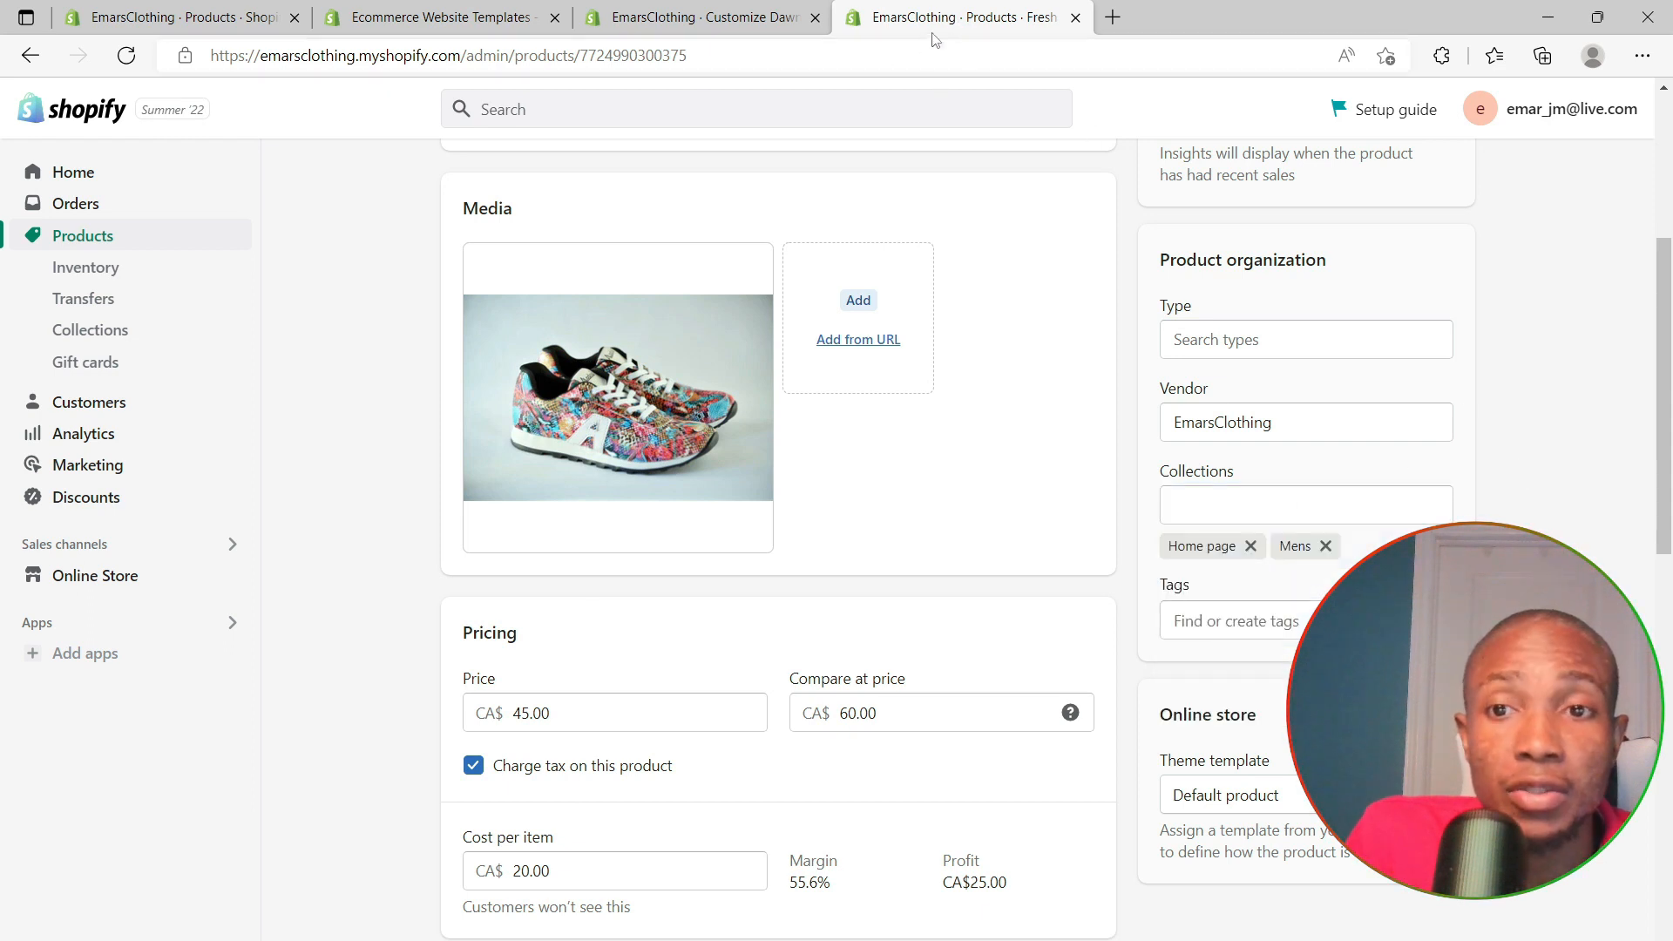
Return to the theme editor and look through the collections offered for the home page's Featured collection section
click(697, 17)
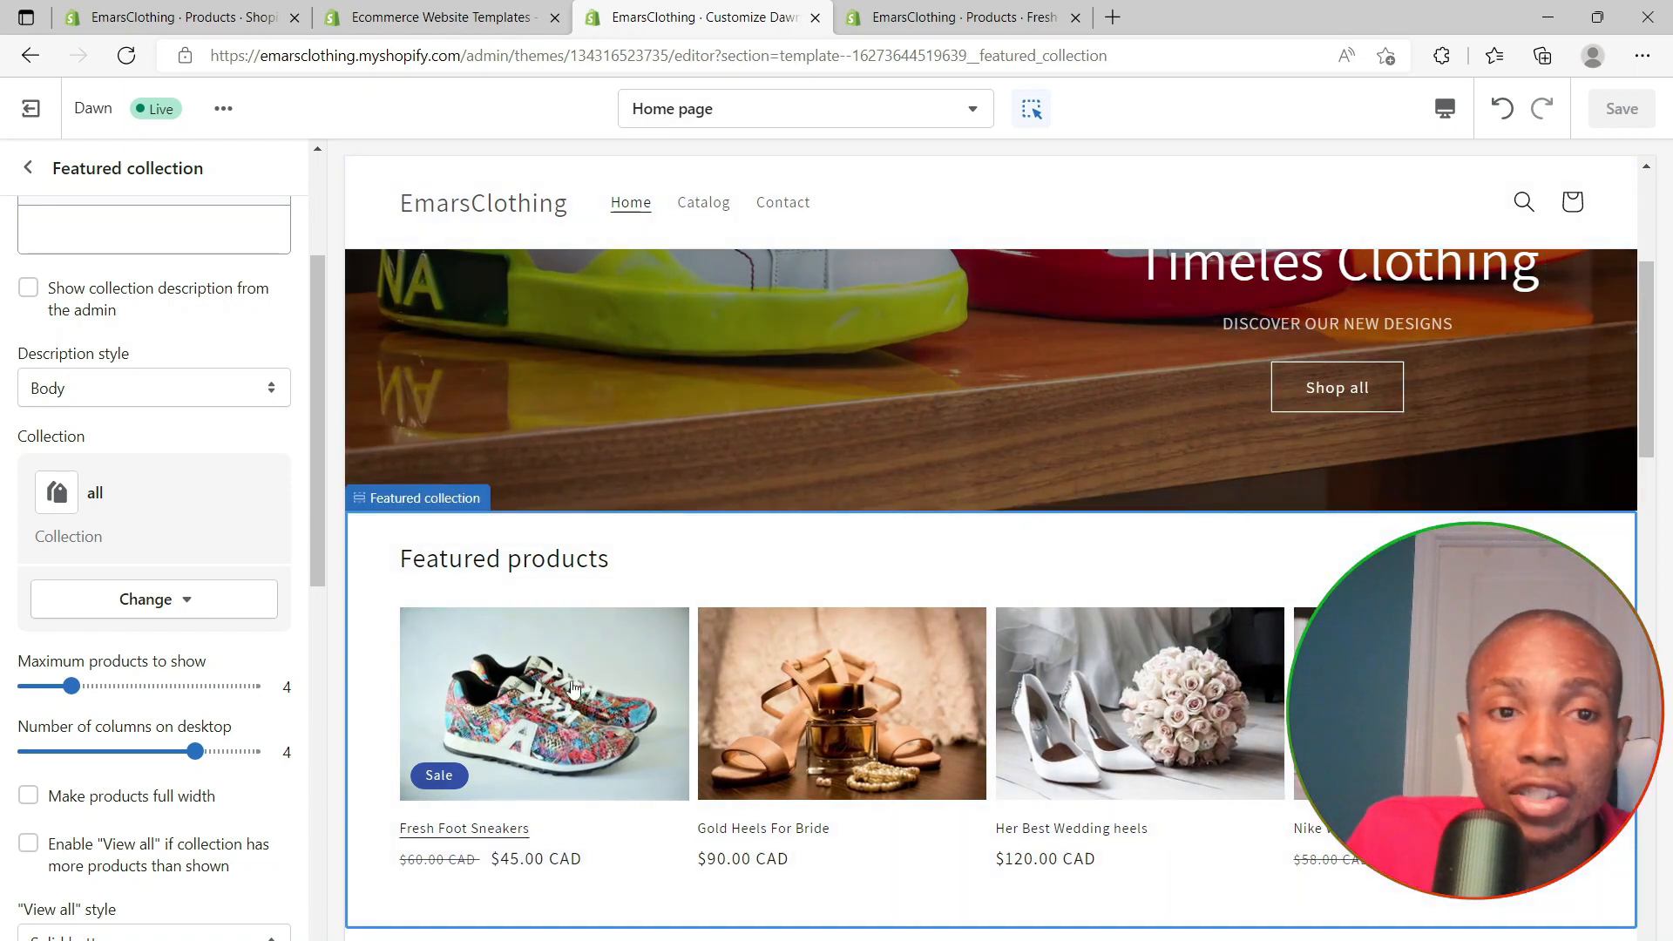
scroll(390, 706, down, 3)
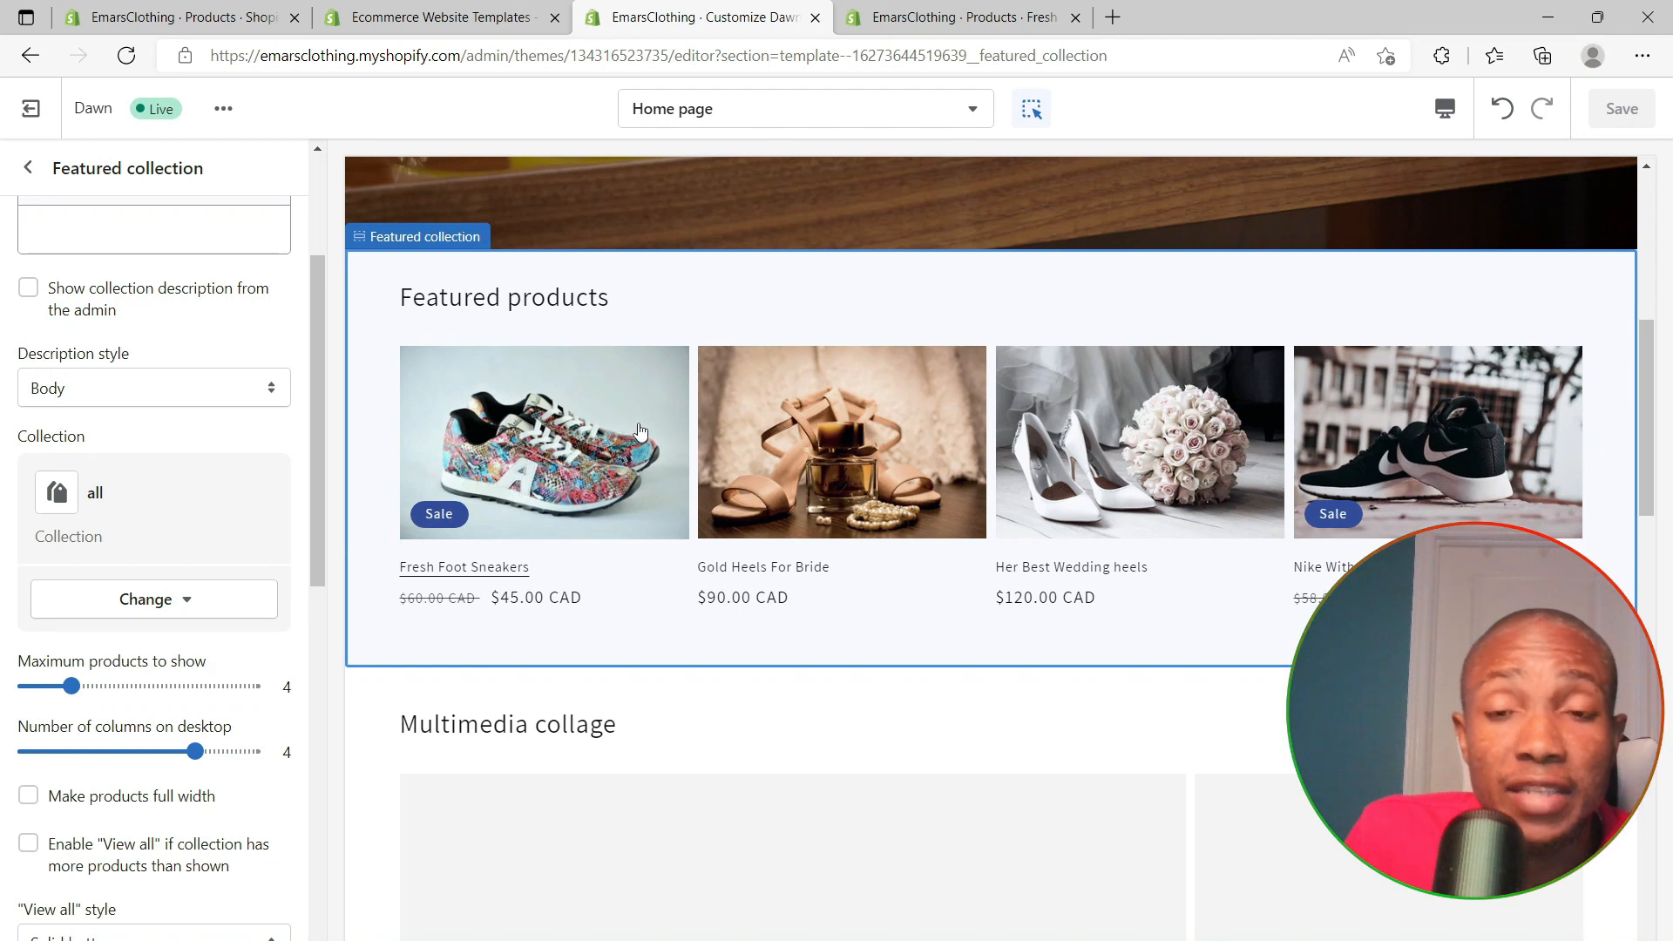
click(181, 603)
click(175, 671)
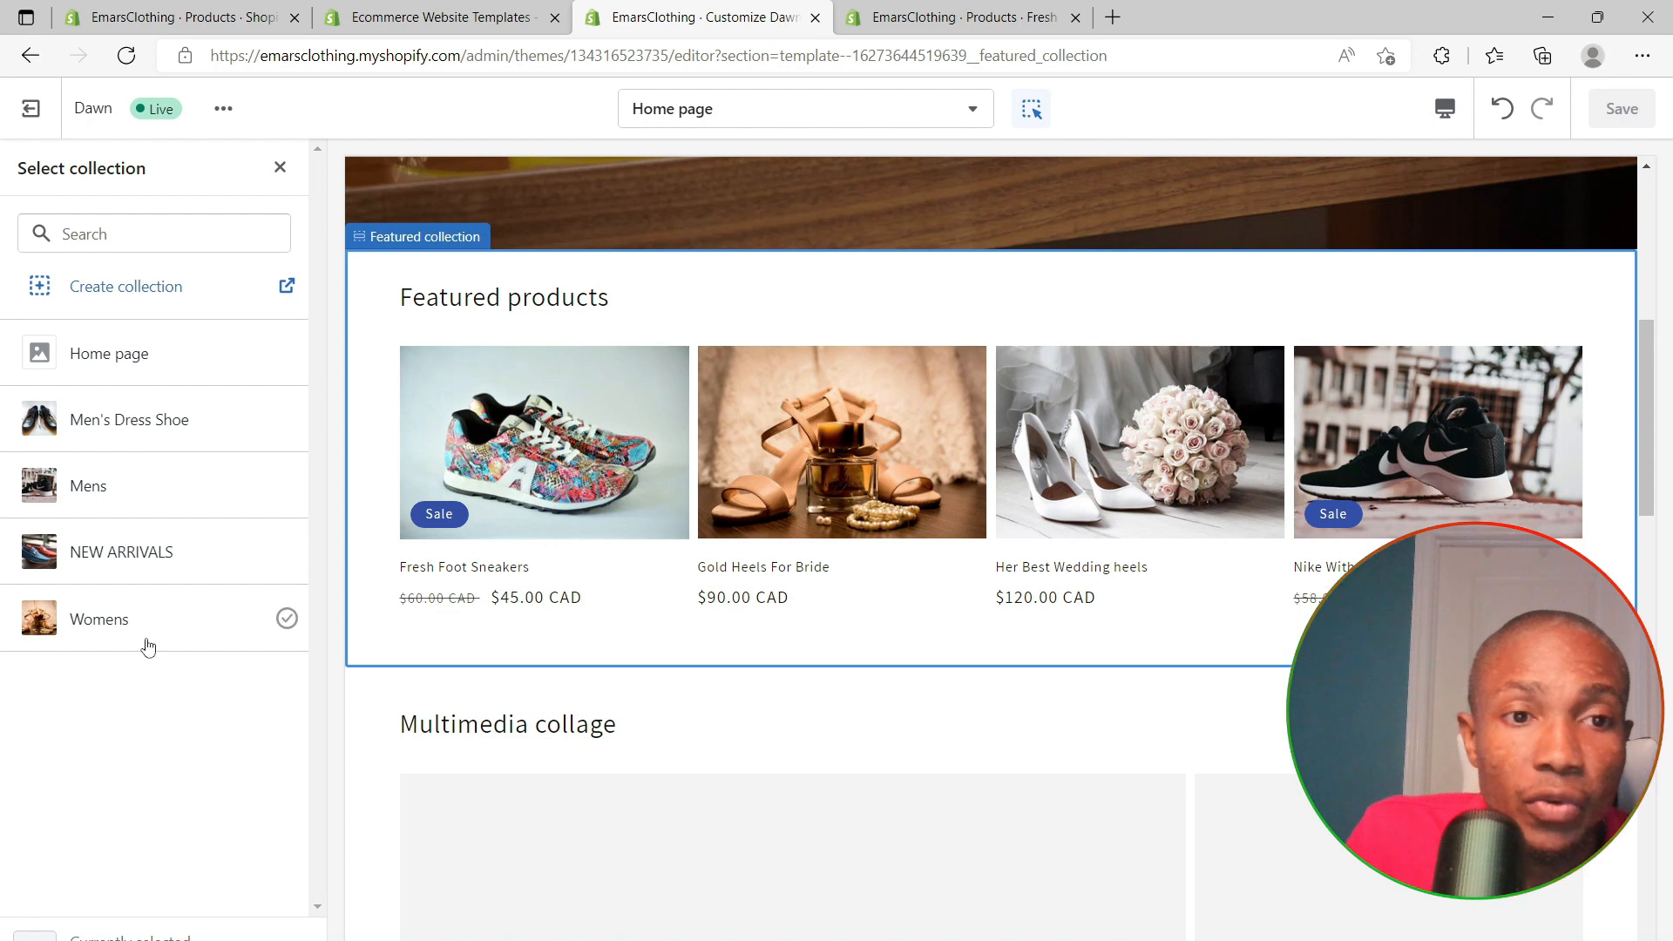
click(279, 167)
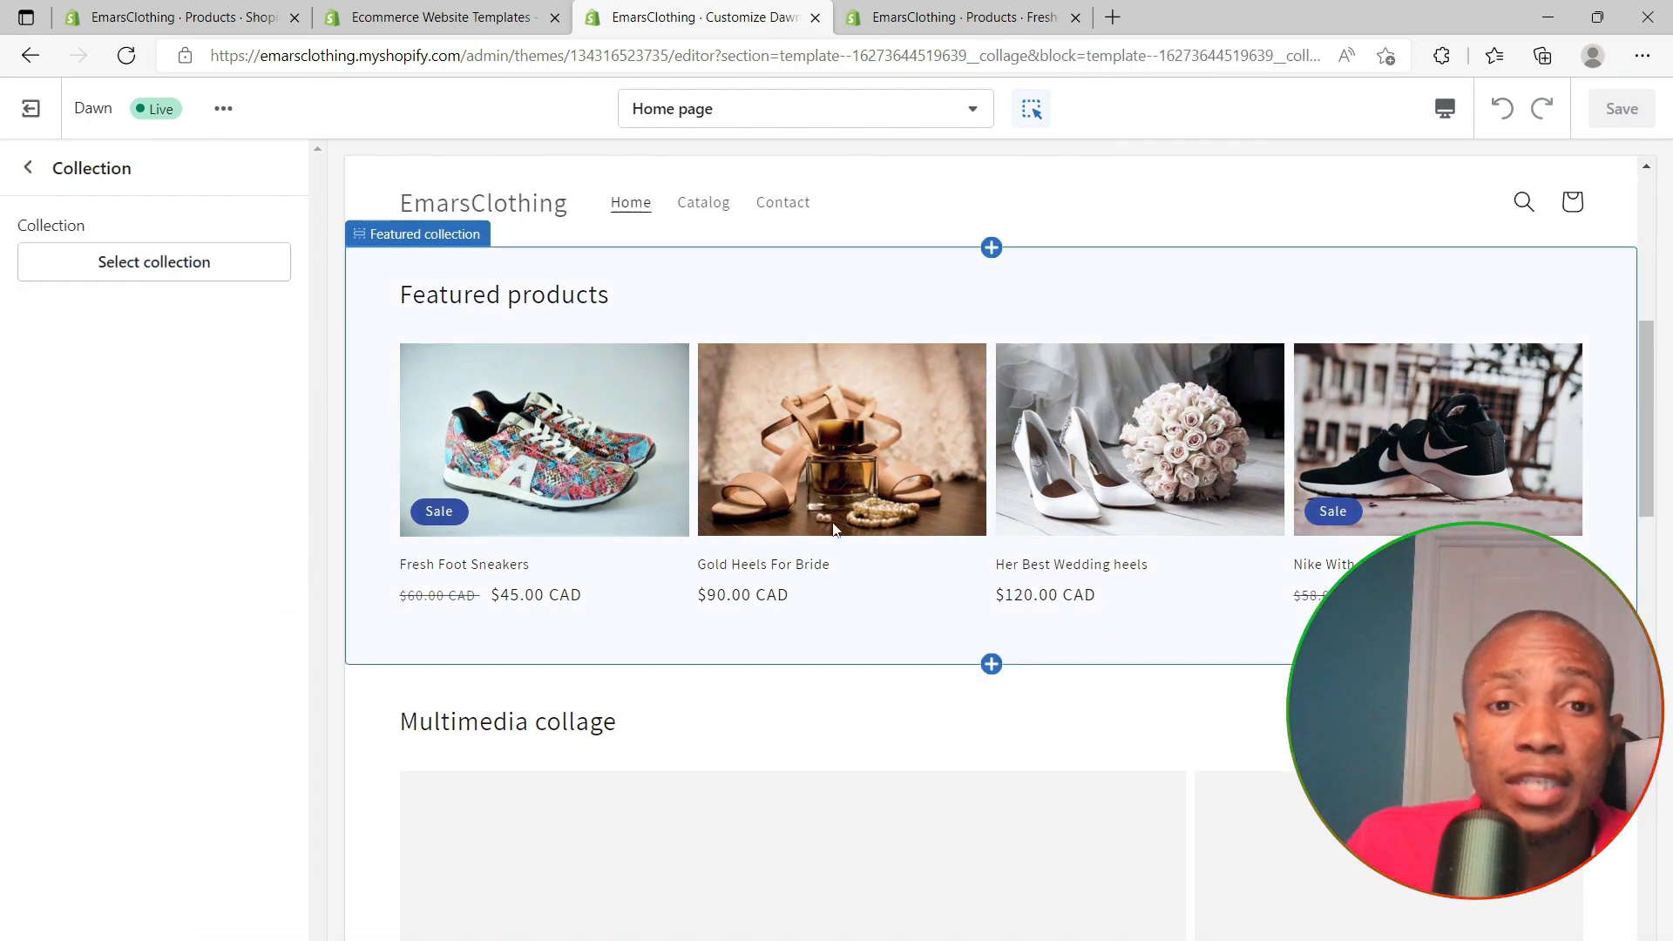
Change the heading of the Collage section to "Shop Men & Women" and save the theme
scroll(834, 529, down, 2)
click(574, 600)
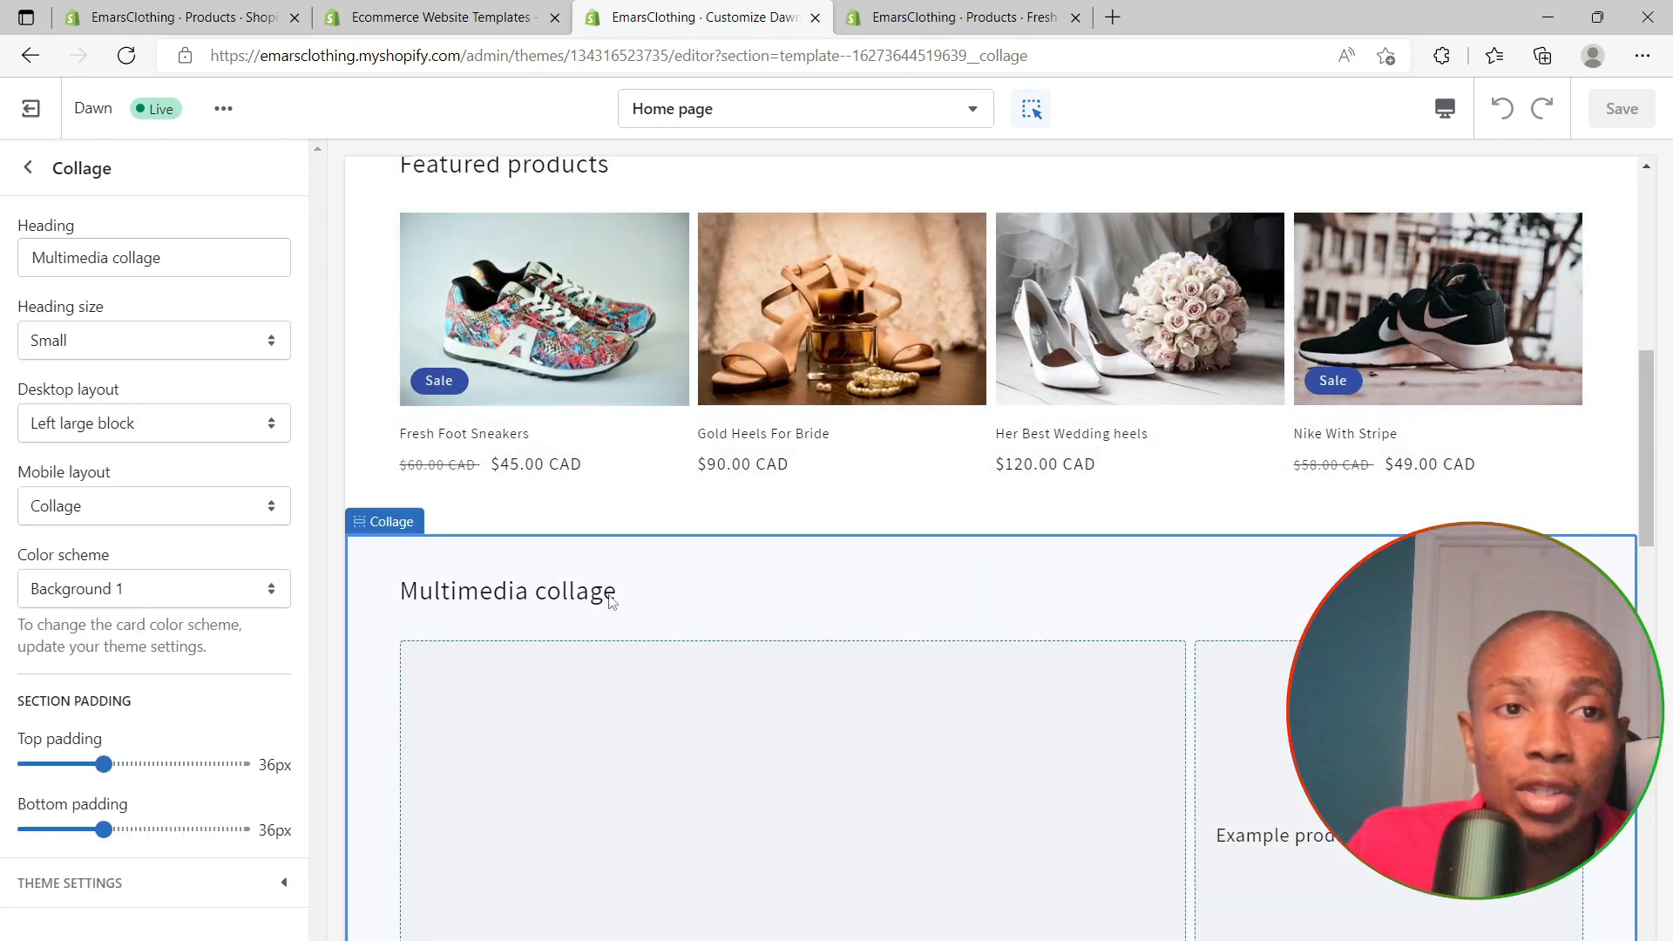
drag(161, 258, 16, 258)
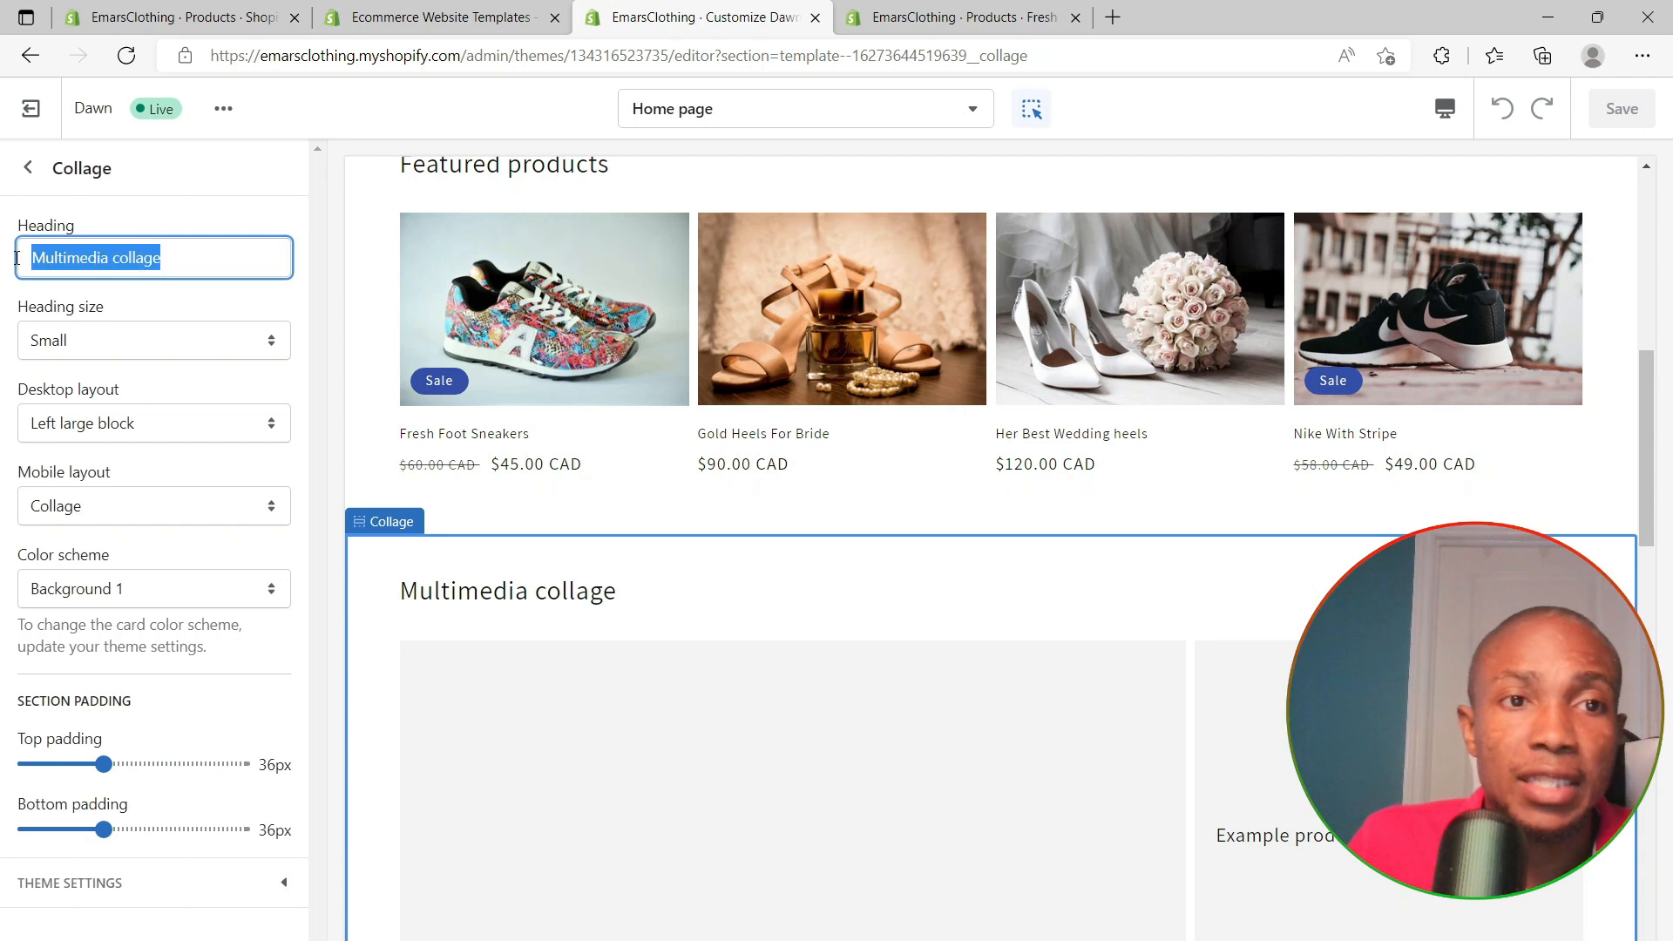
text(Shop Men & Women)
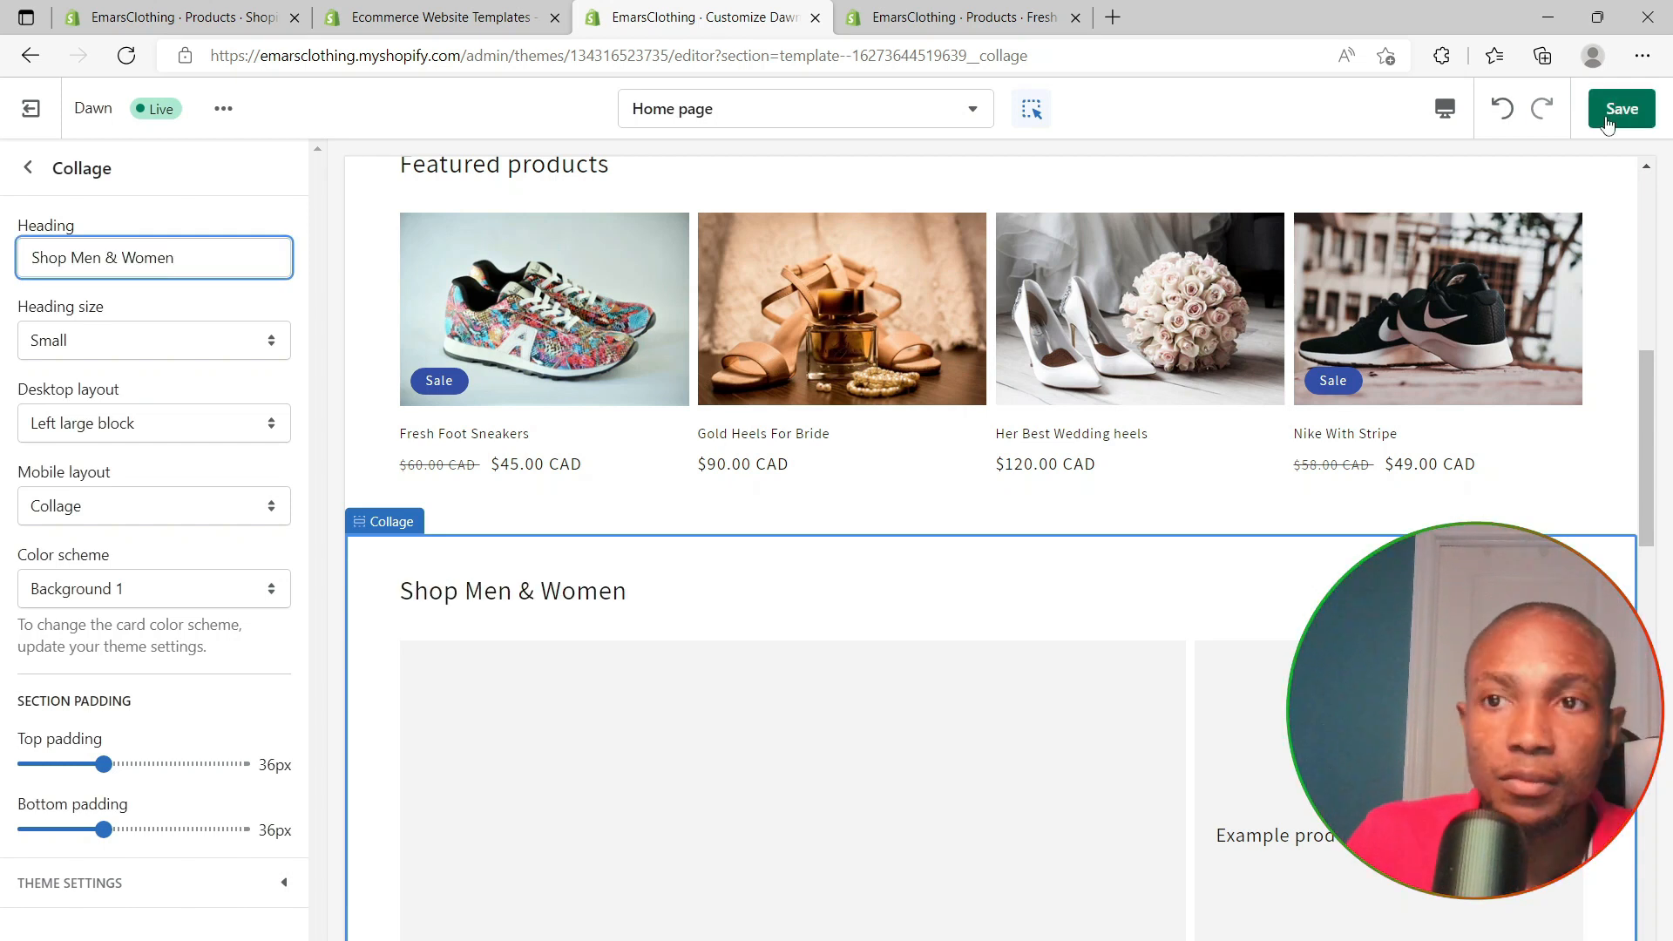
key(ctrl+s)
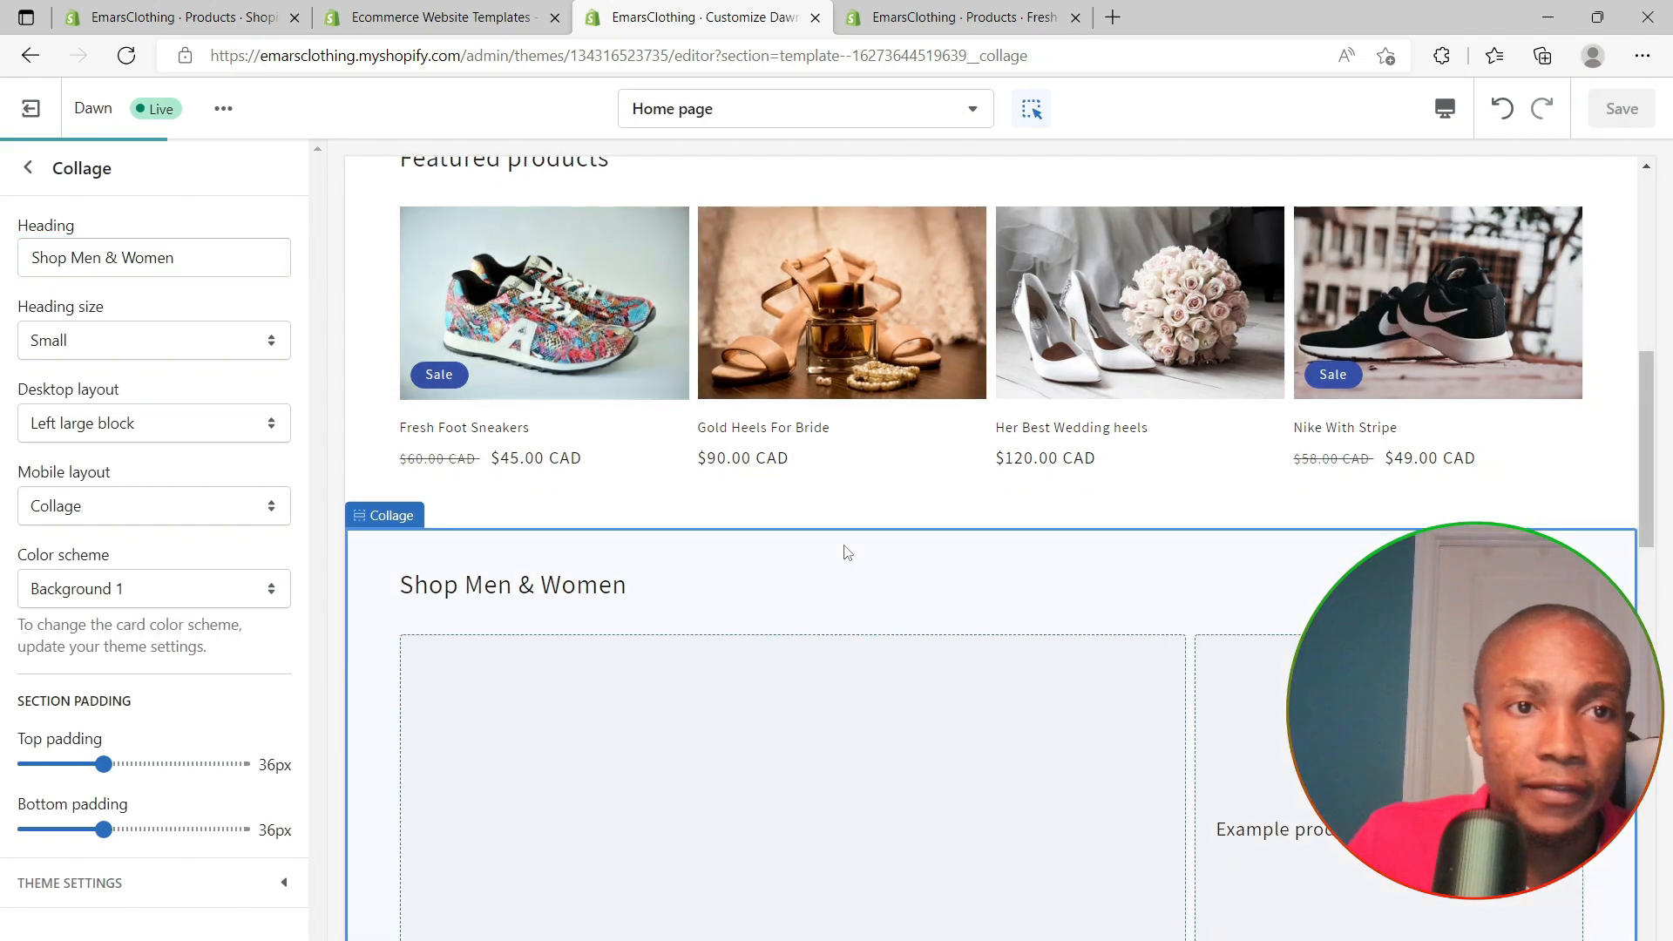
Assign the Mens collection to the collage's large collection block and save the theme
scroll(616, 683, down, 5)
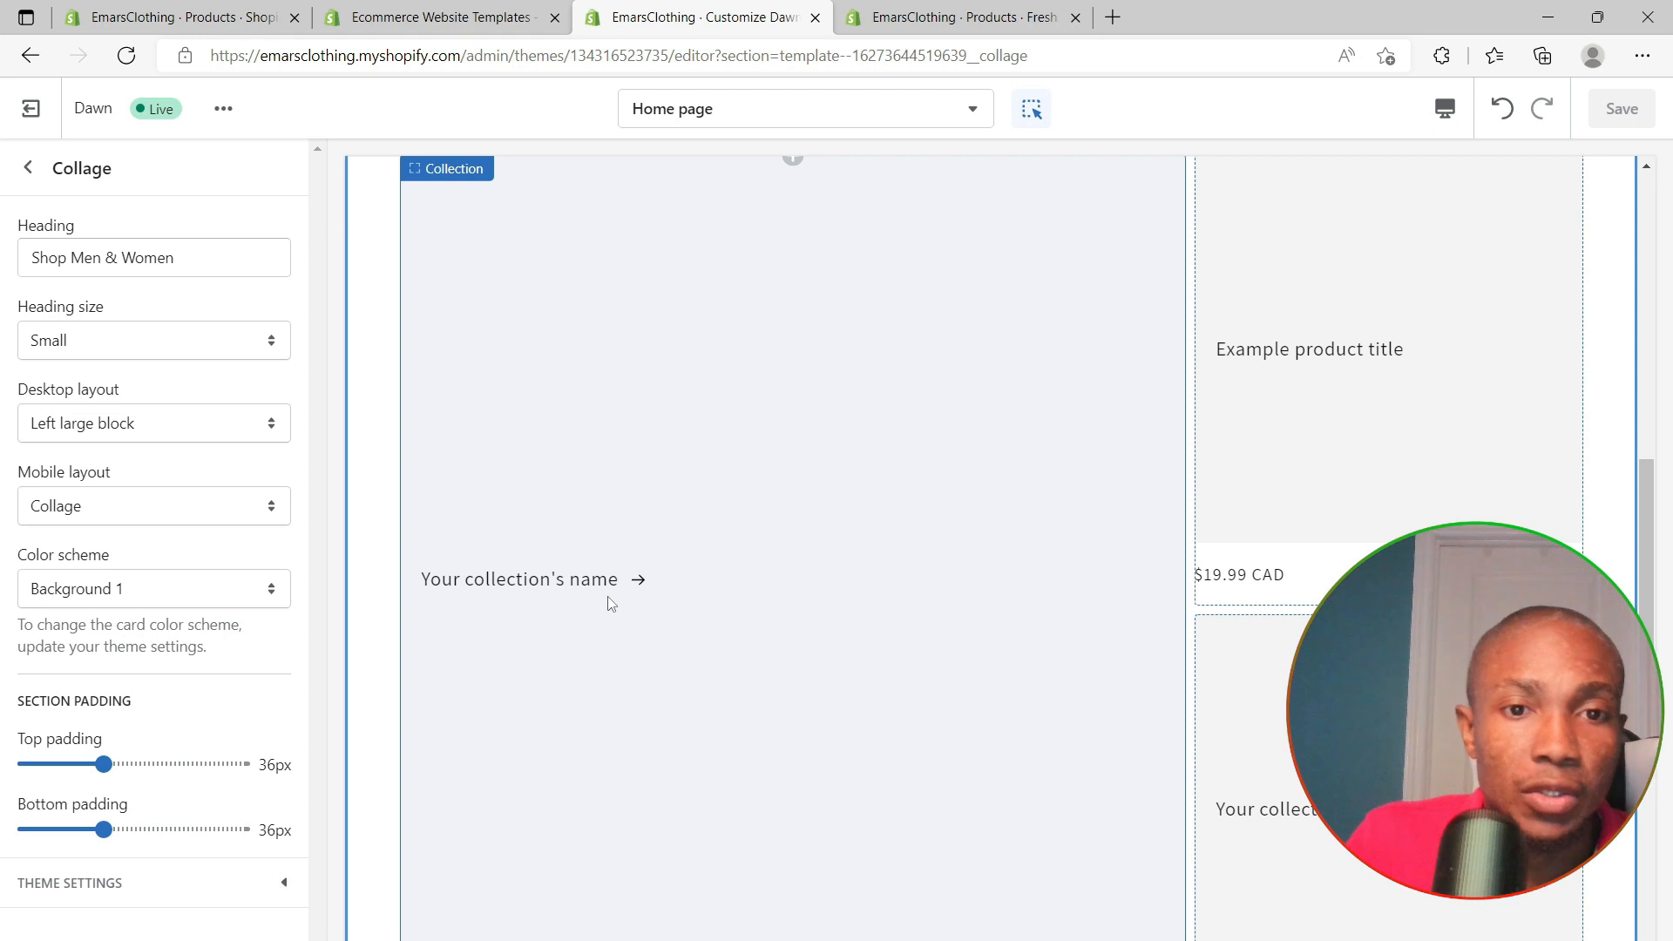
click(446, 520)
click(138, 261)
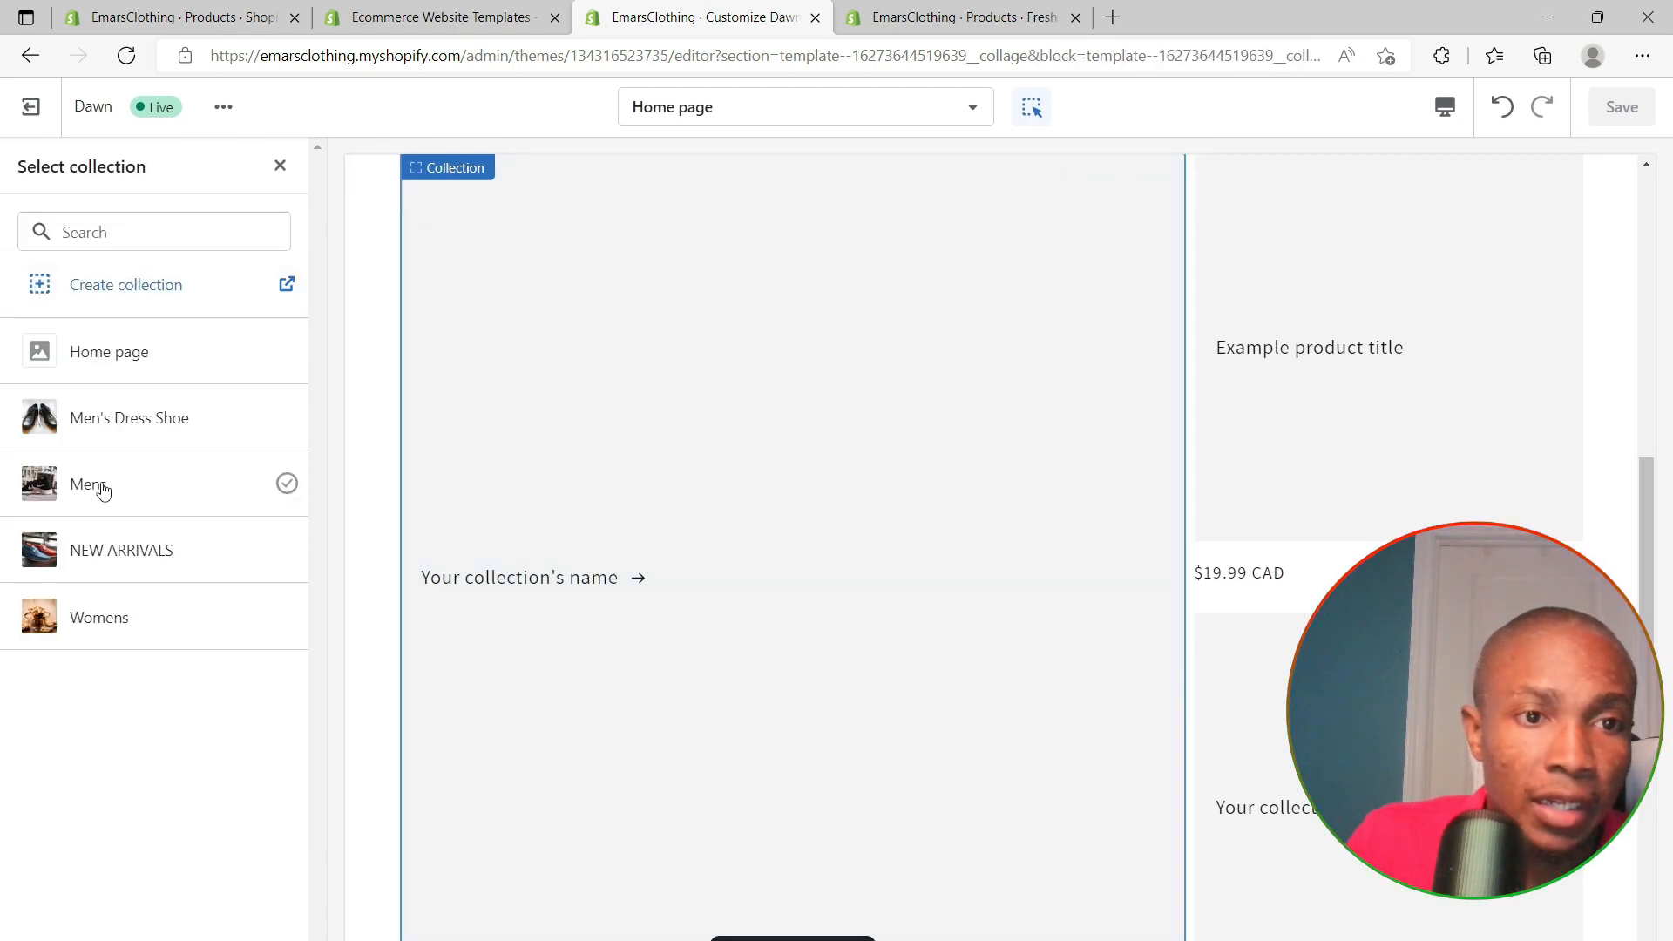
drag(101, 490, 108, 486)
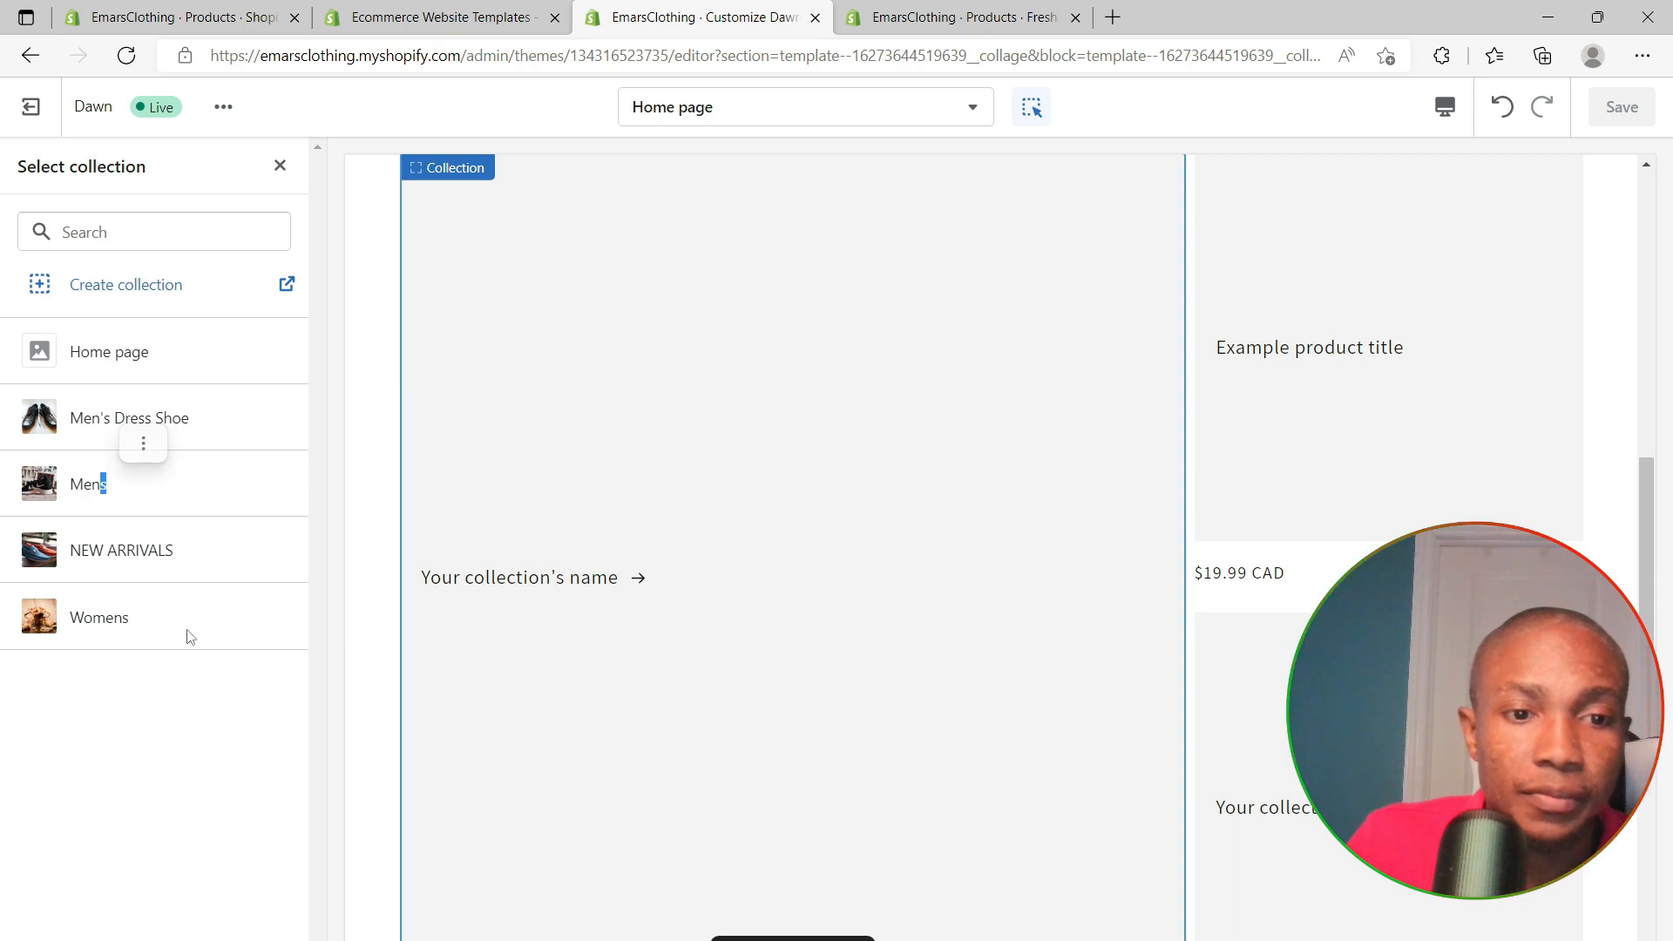
click(89, 490)
click(89, 488)
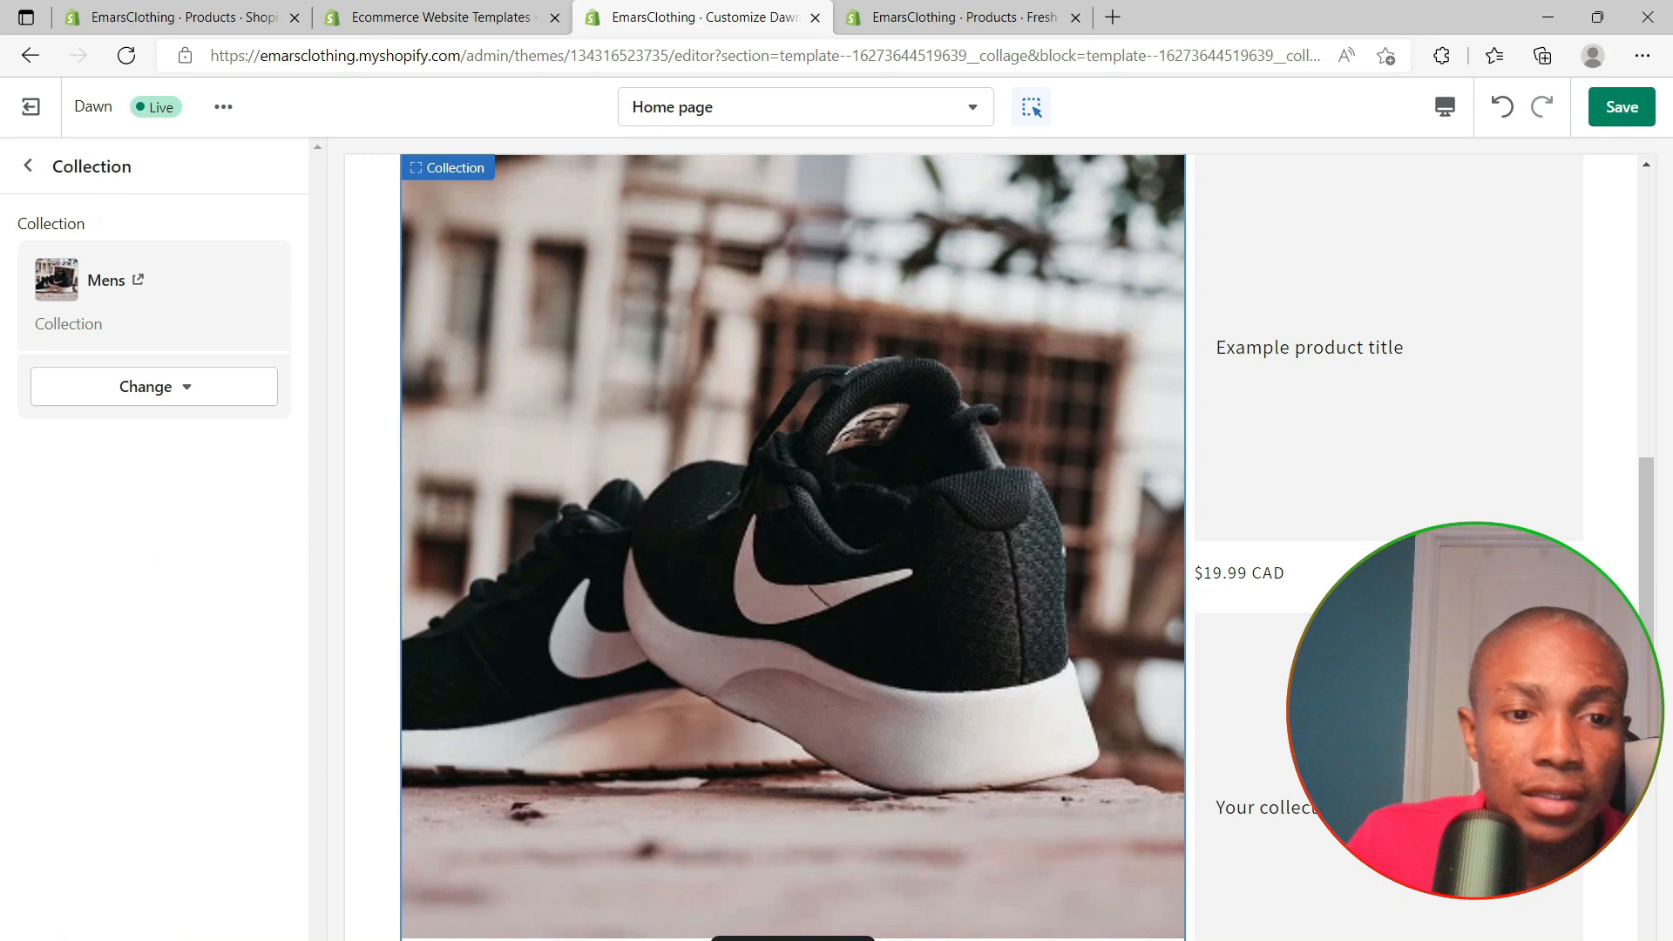
click(1616, 108)
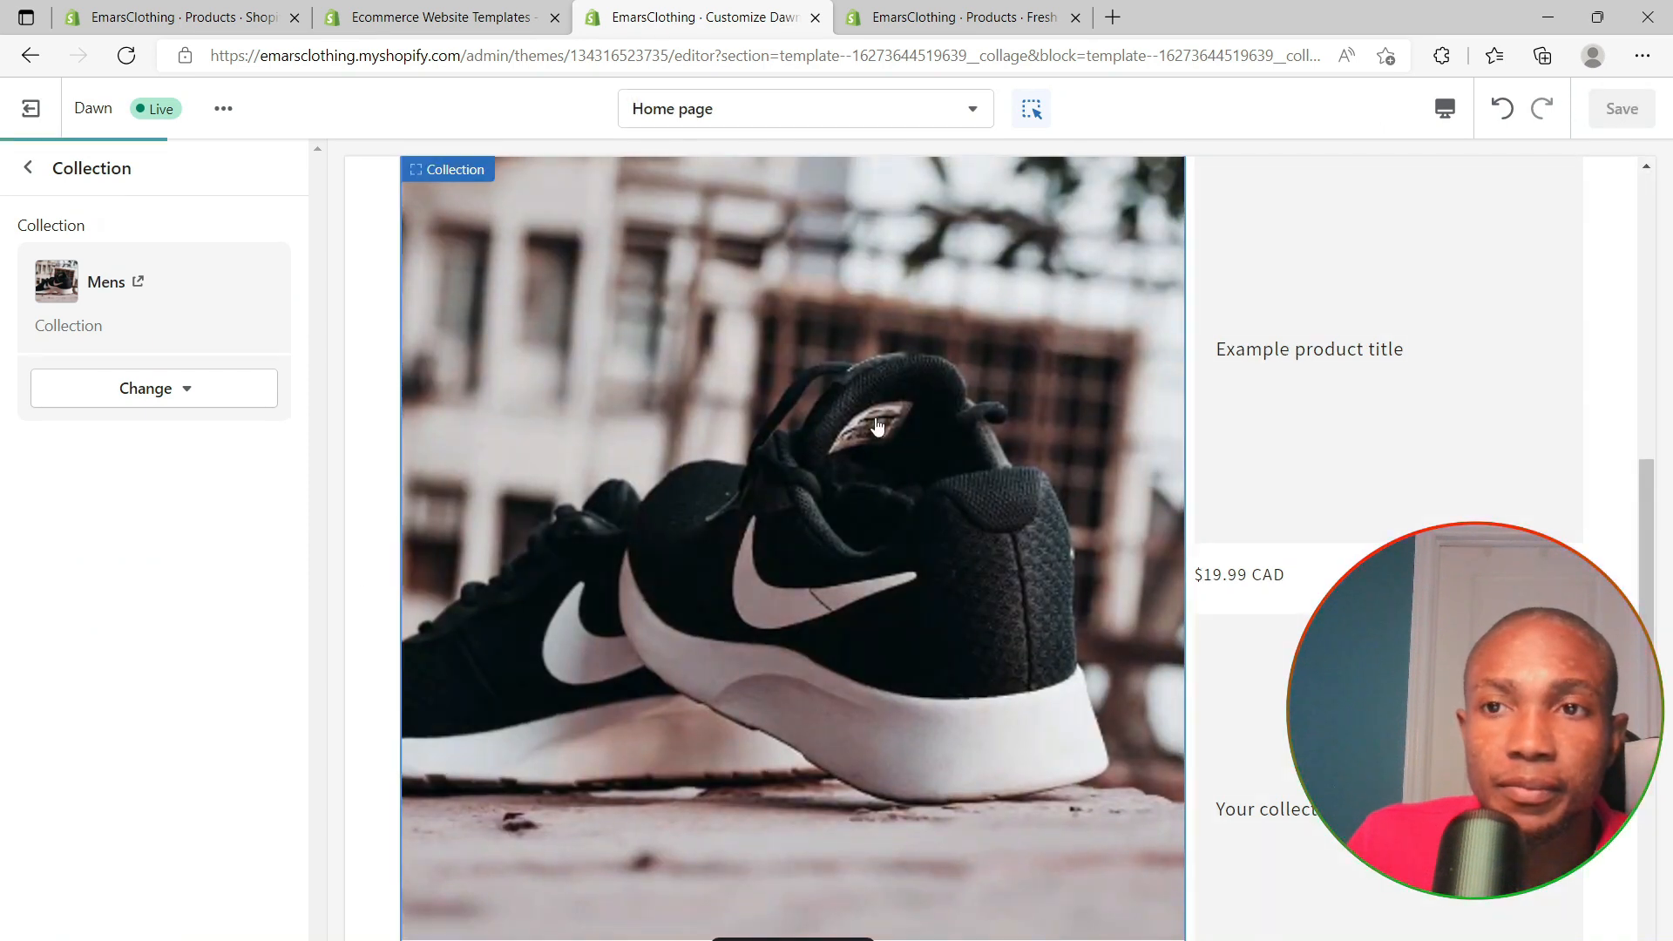
Assign The Dress Sneakers to the collage's product block and save the theme
click(1368, 364)
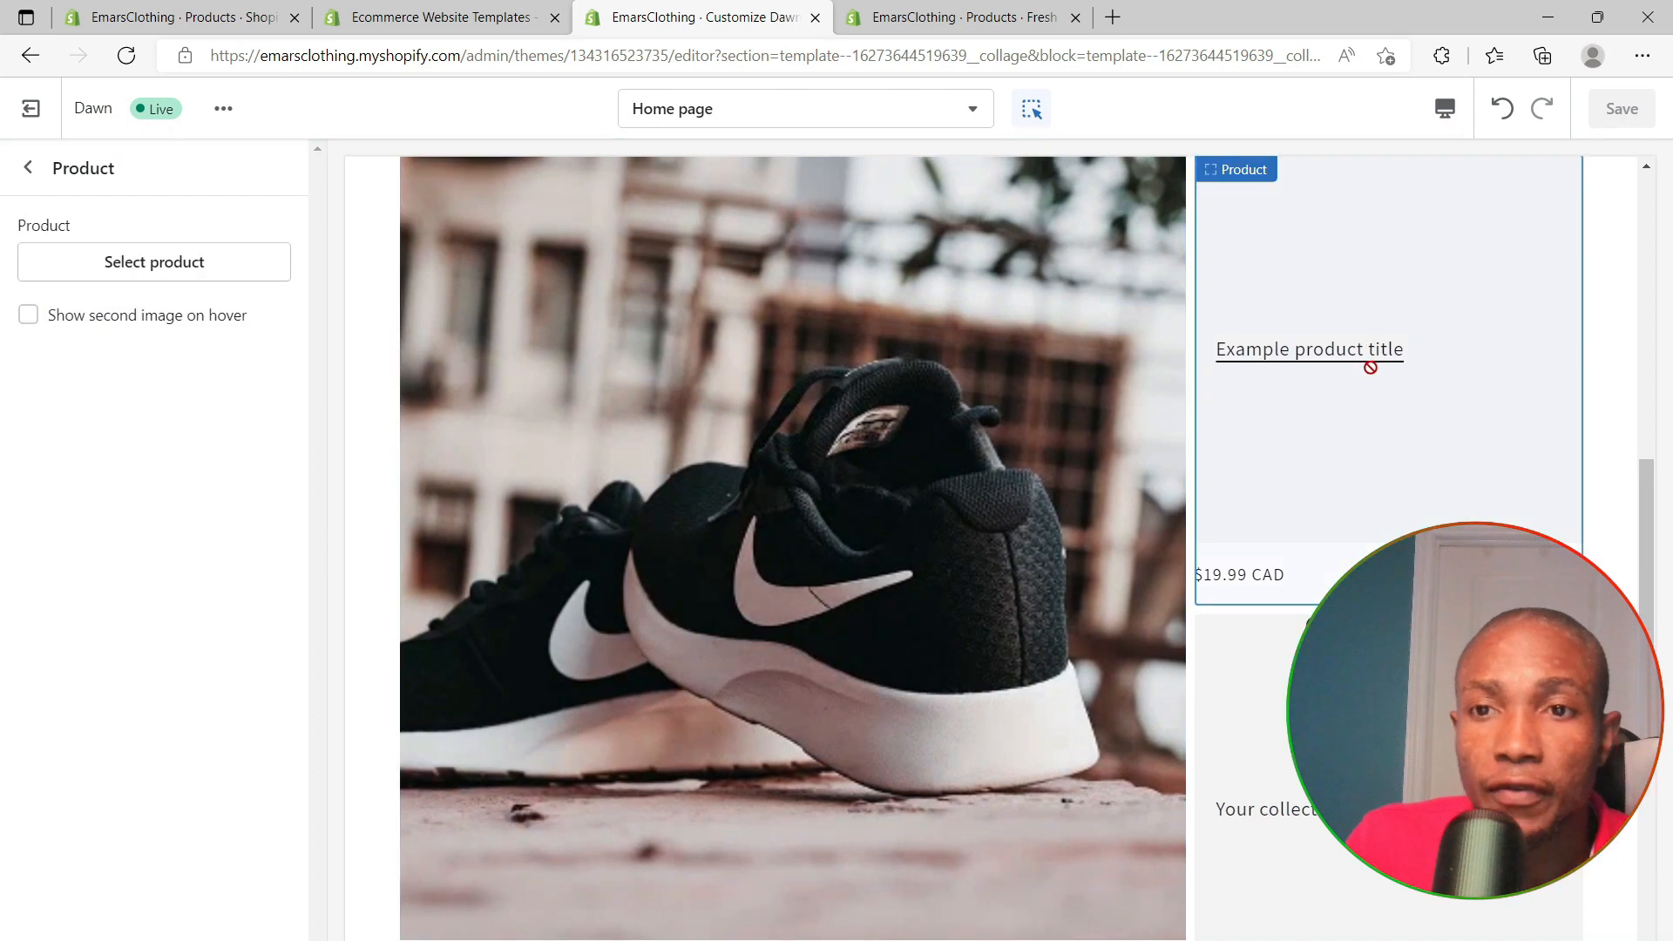
scroll(1382, 400, up, 3)
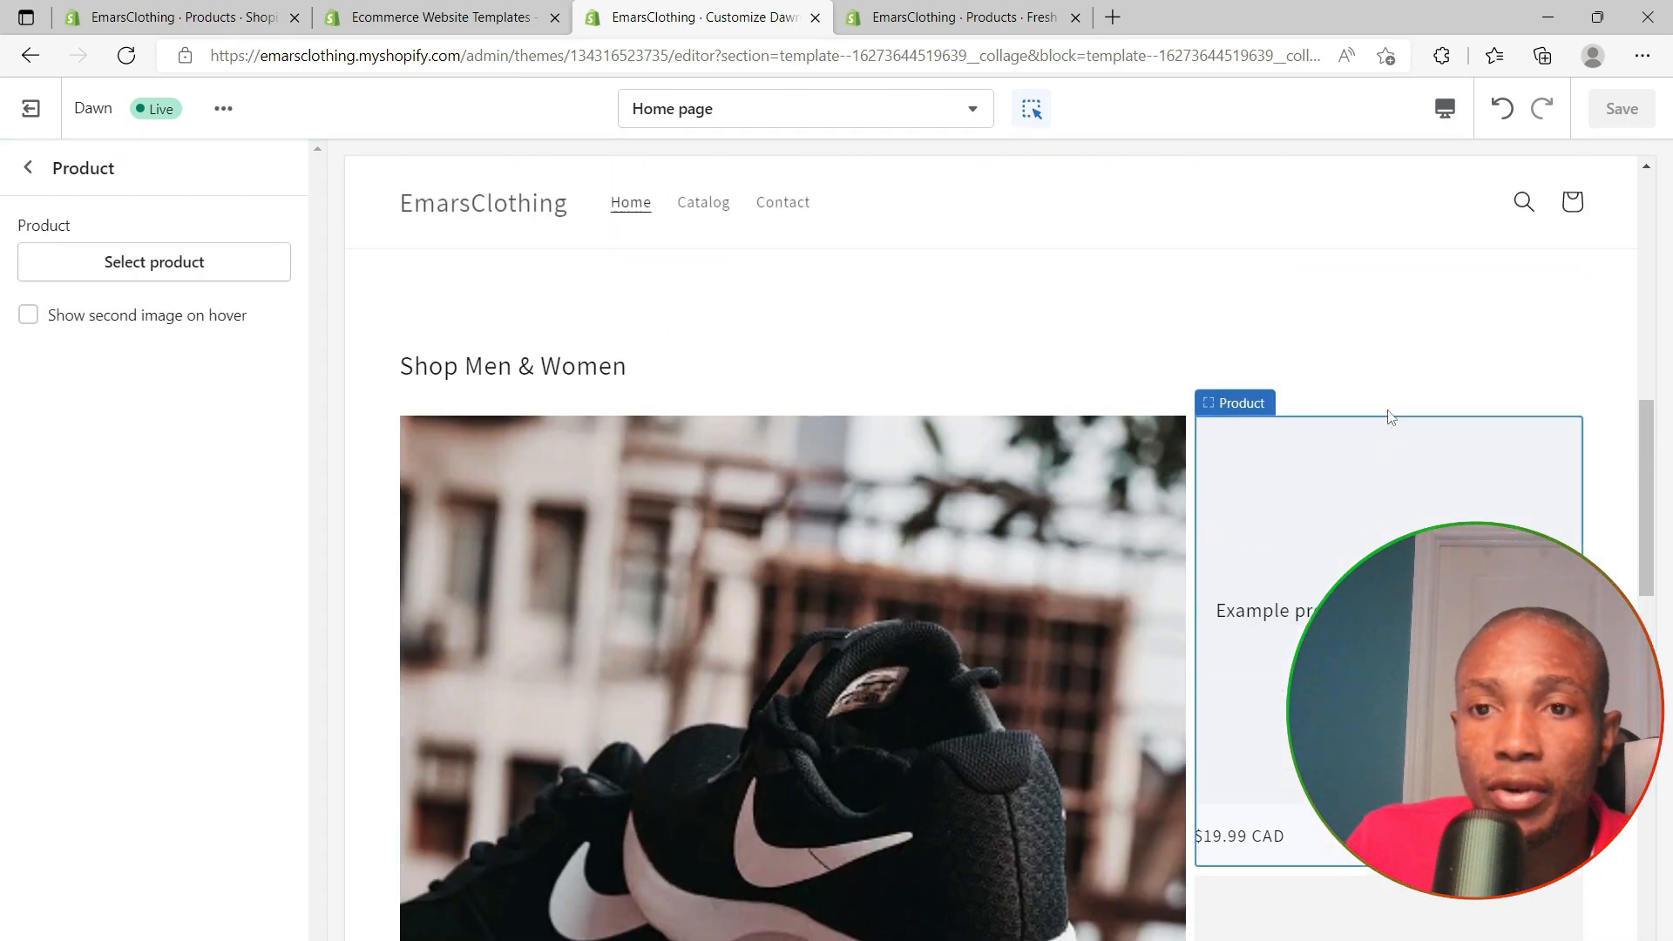
click(159, 266)
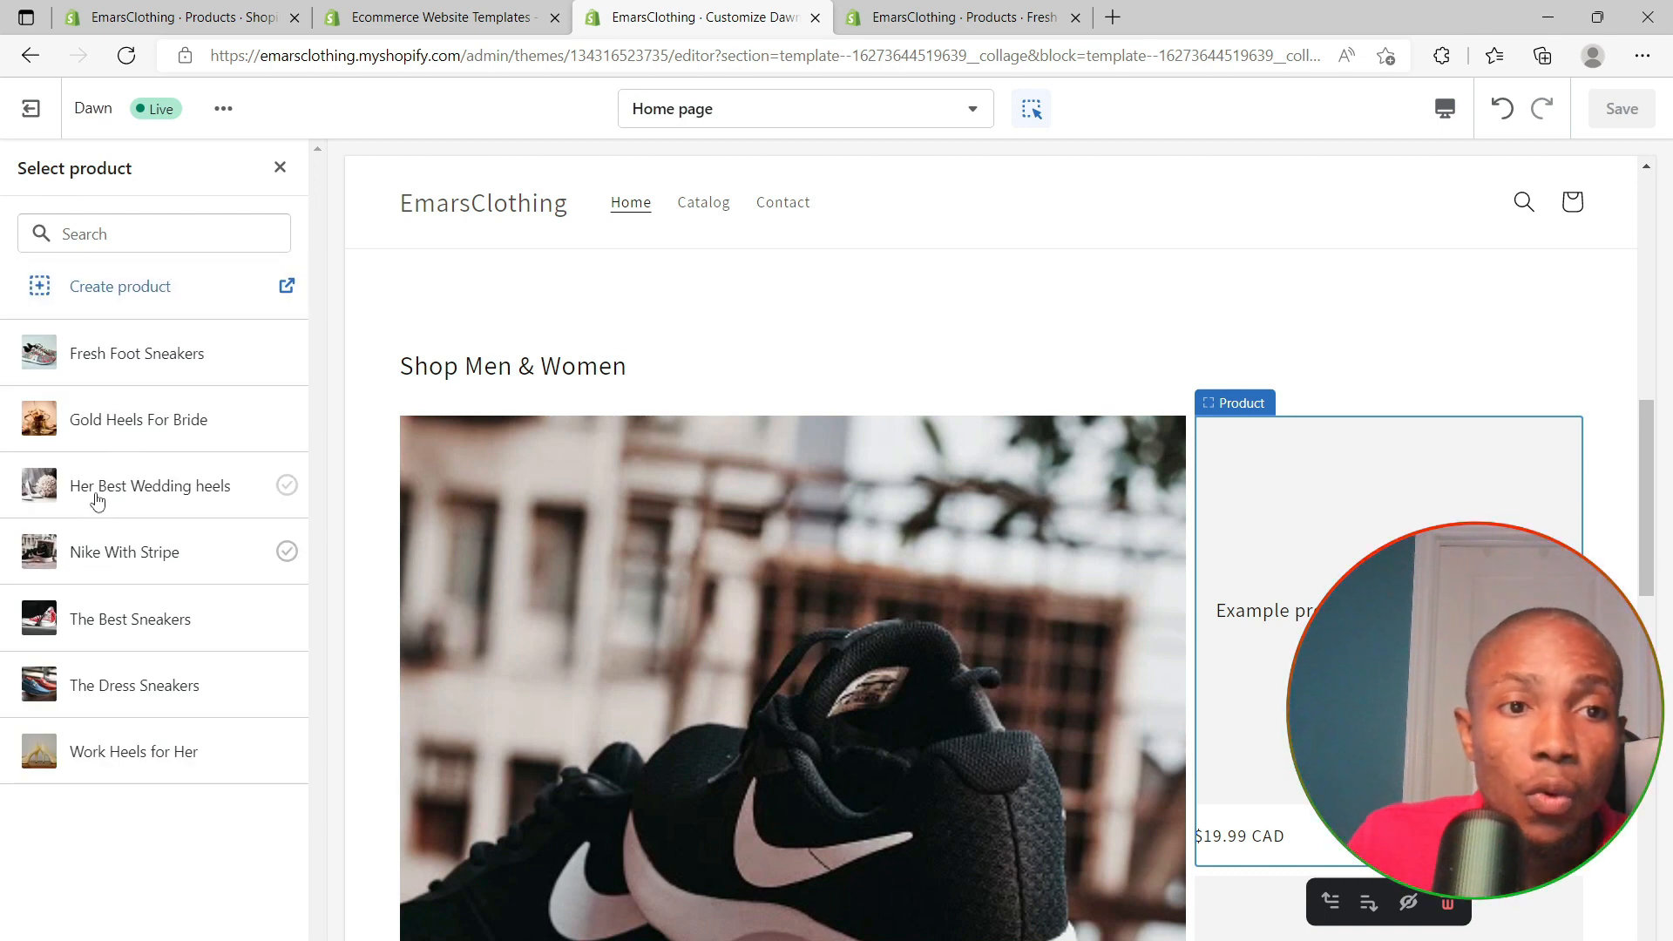
click(75, 685)
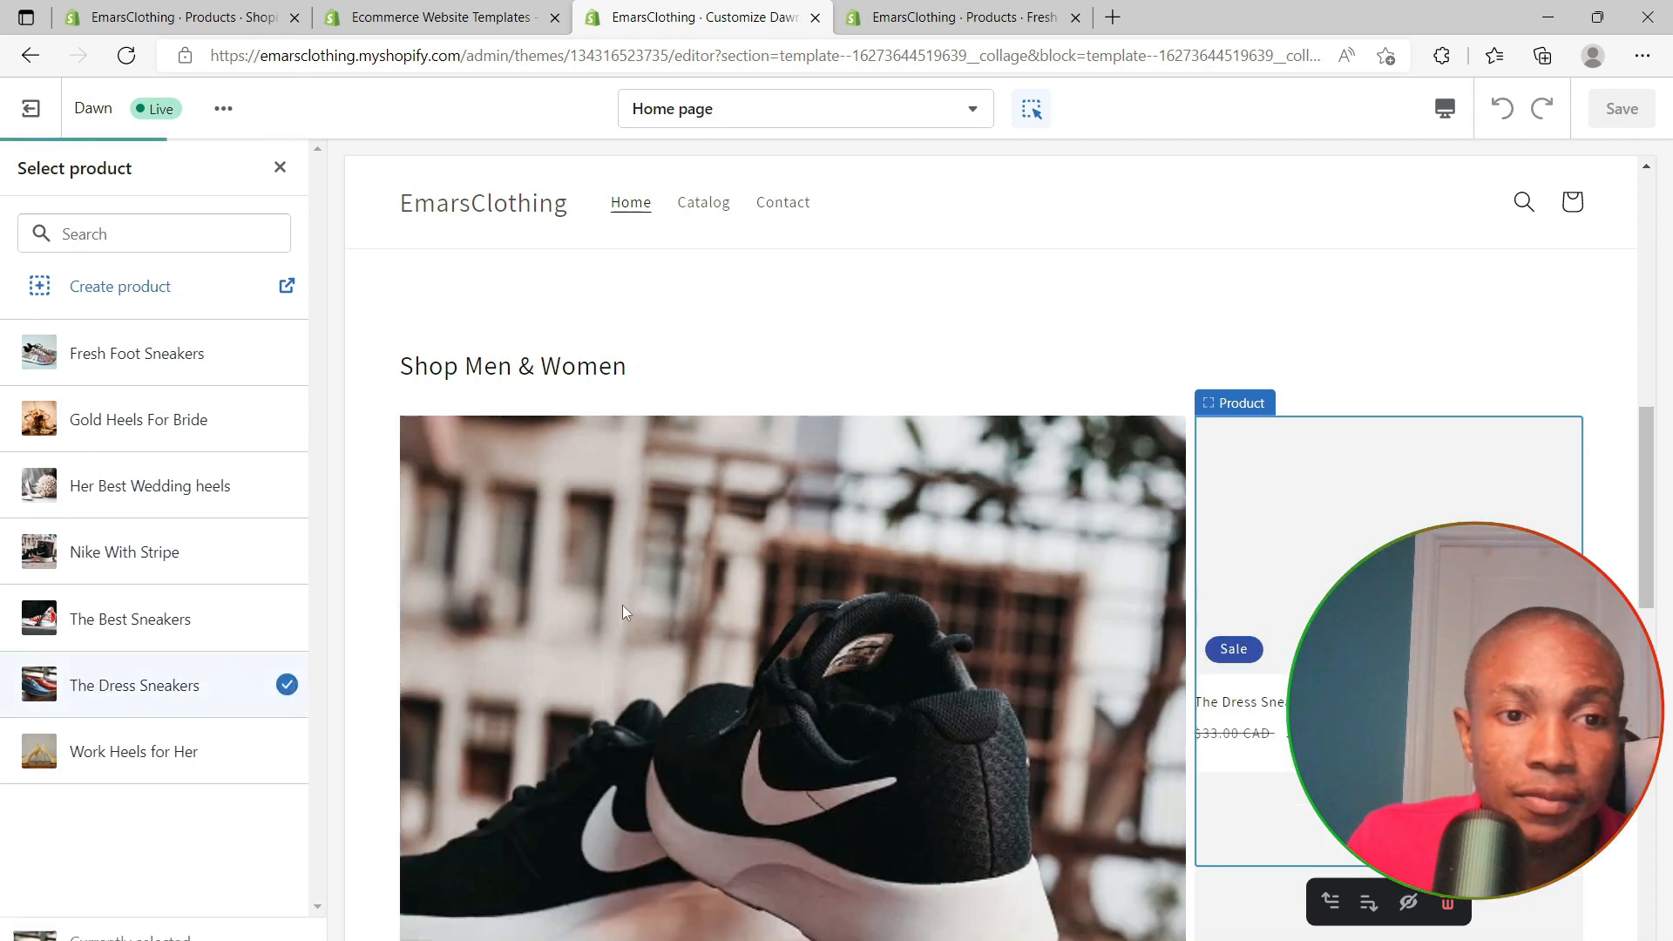
click(225, 926)
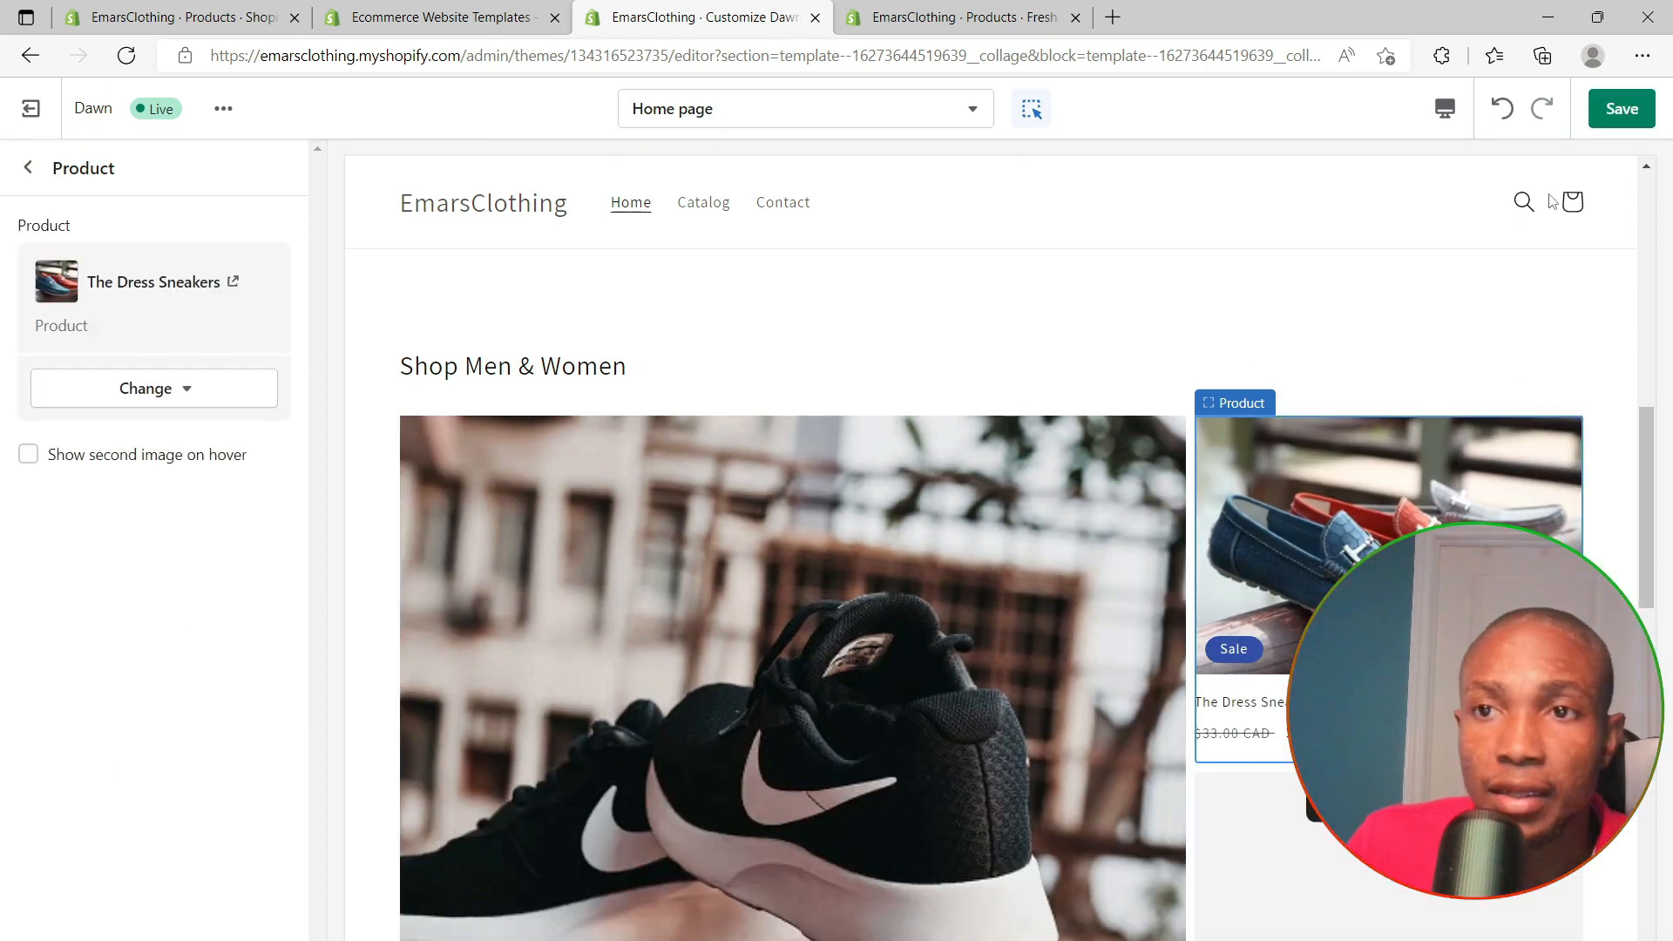
click(1620, 110)
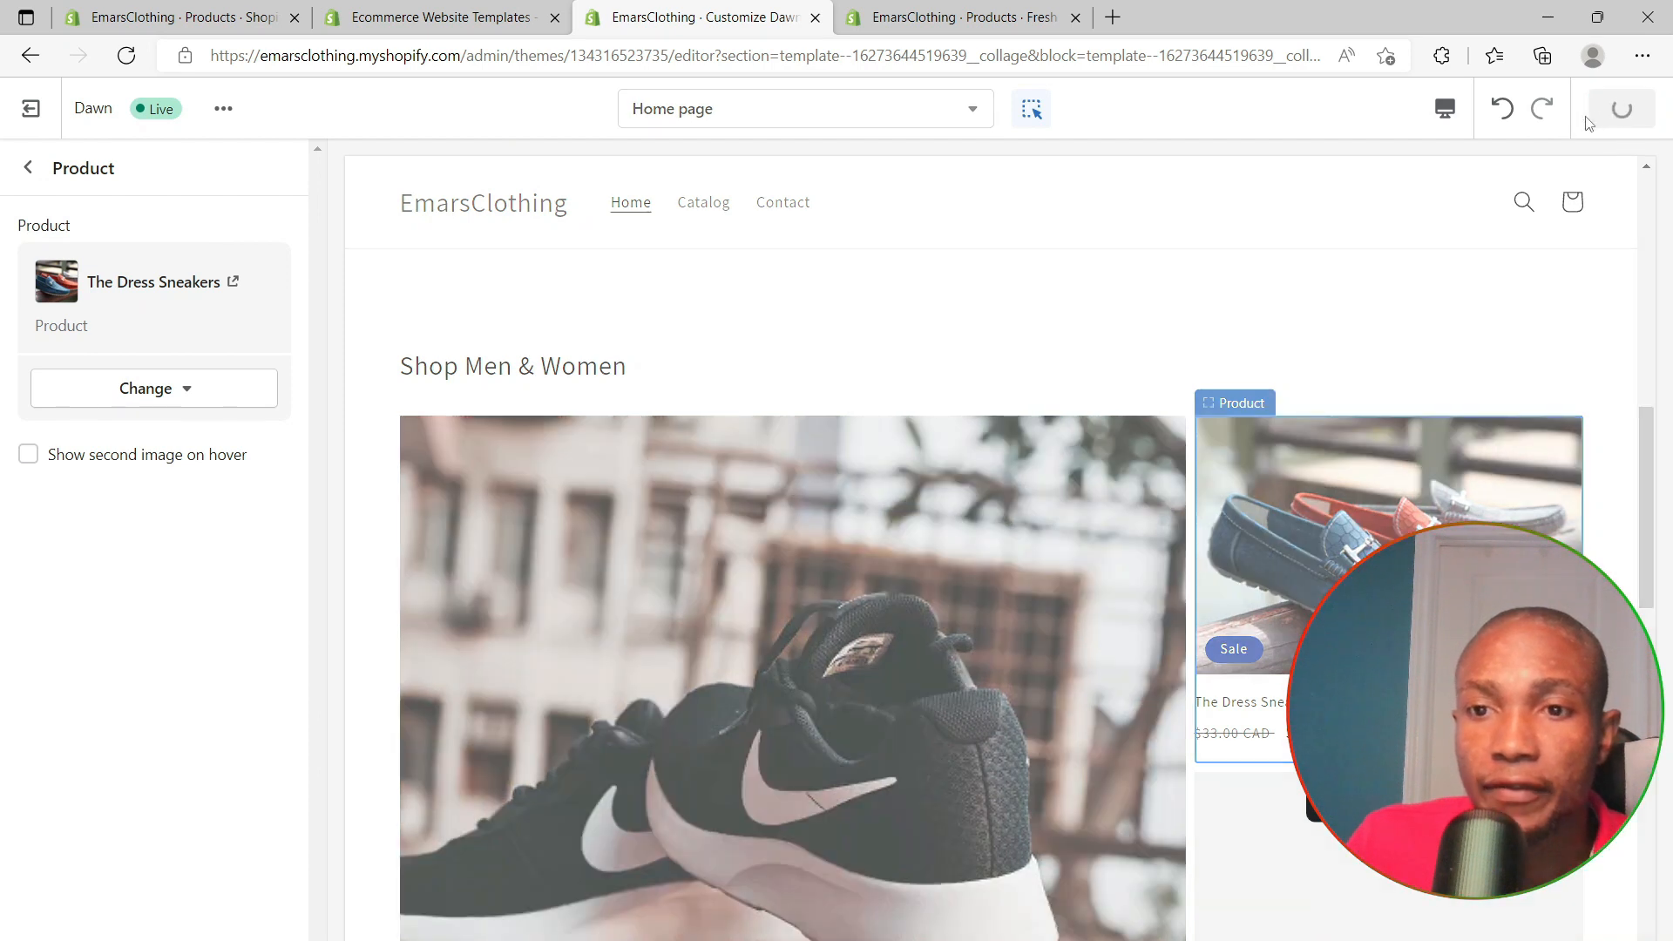
Assign the Womens collection to the collage's empty collection block below the product
scroll(1381, 474, down, 4)
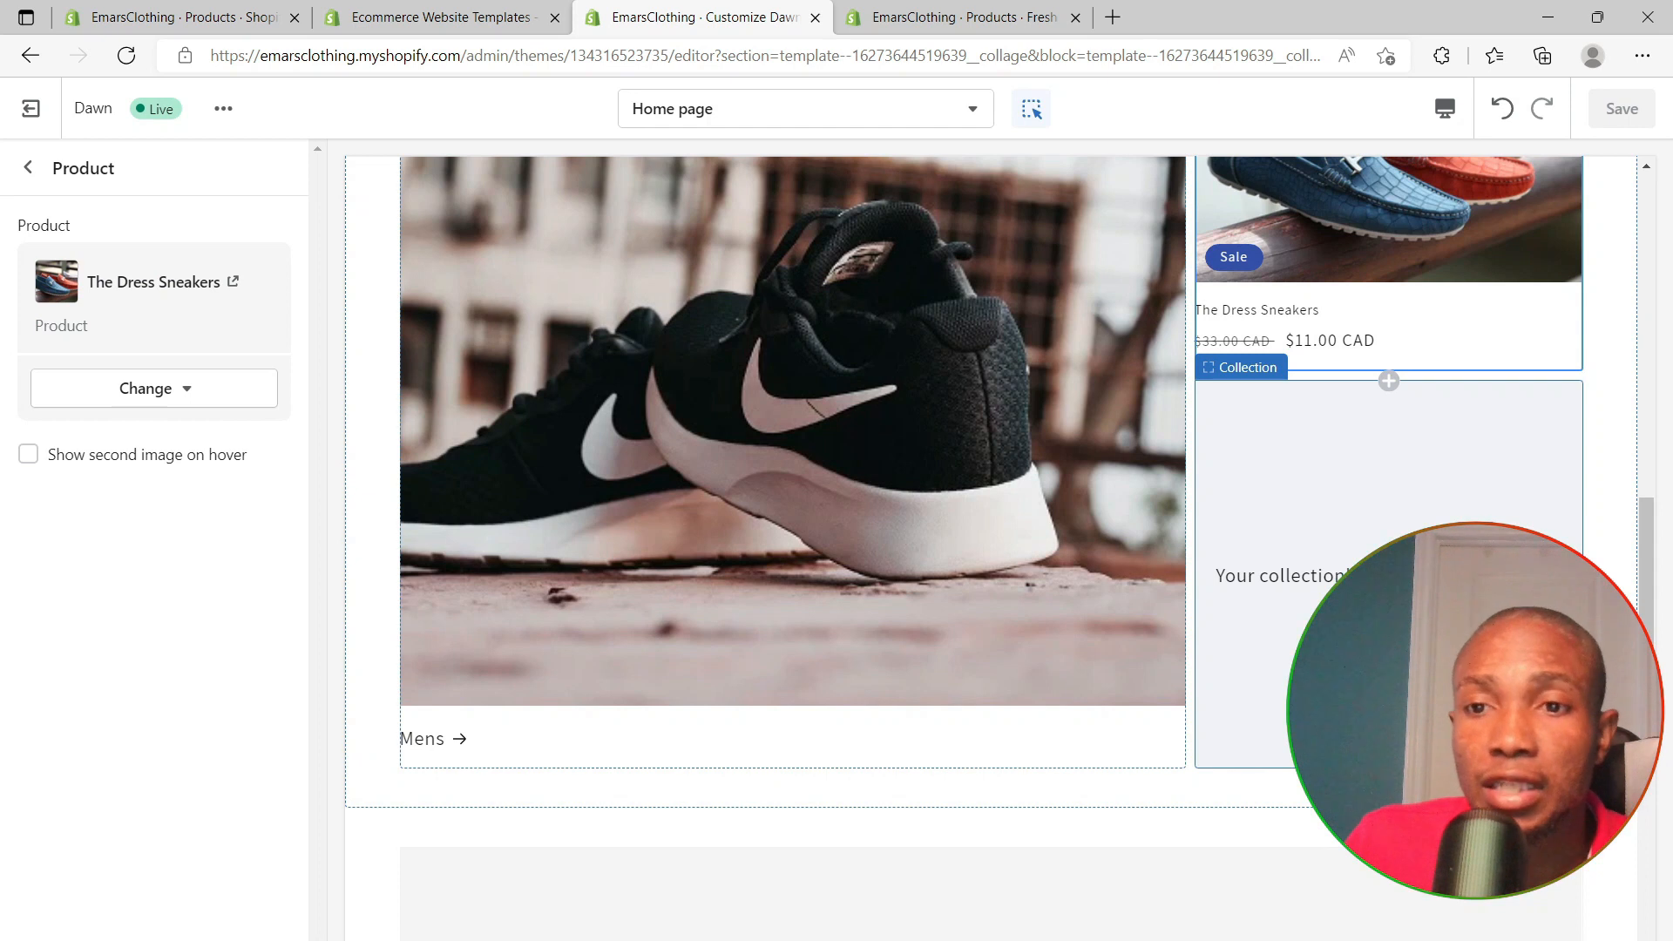
click(1394, 582)
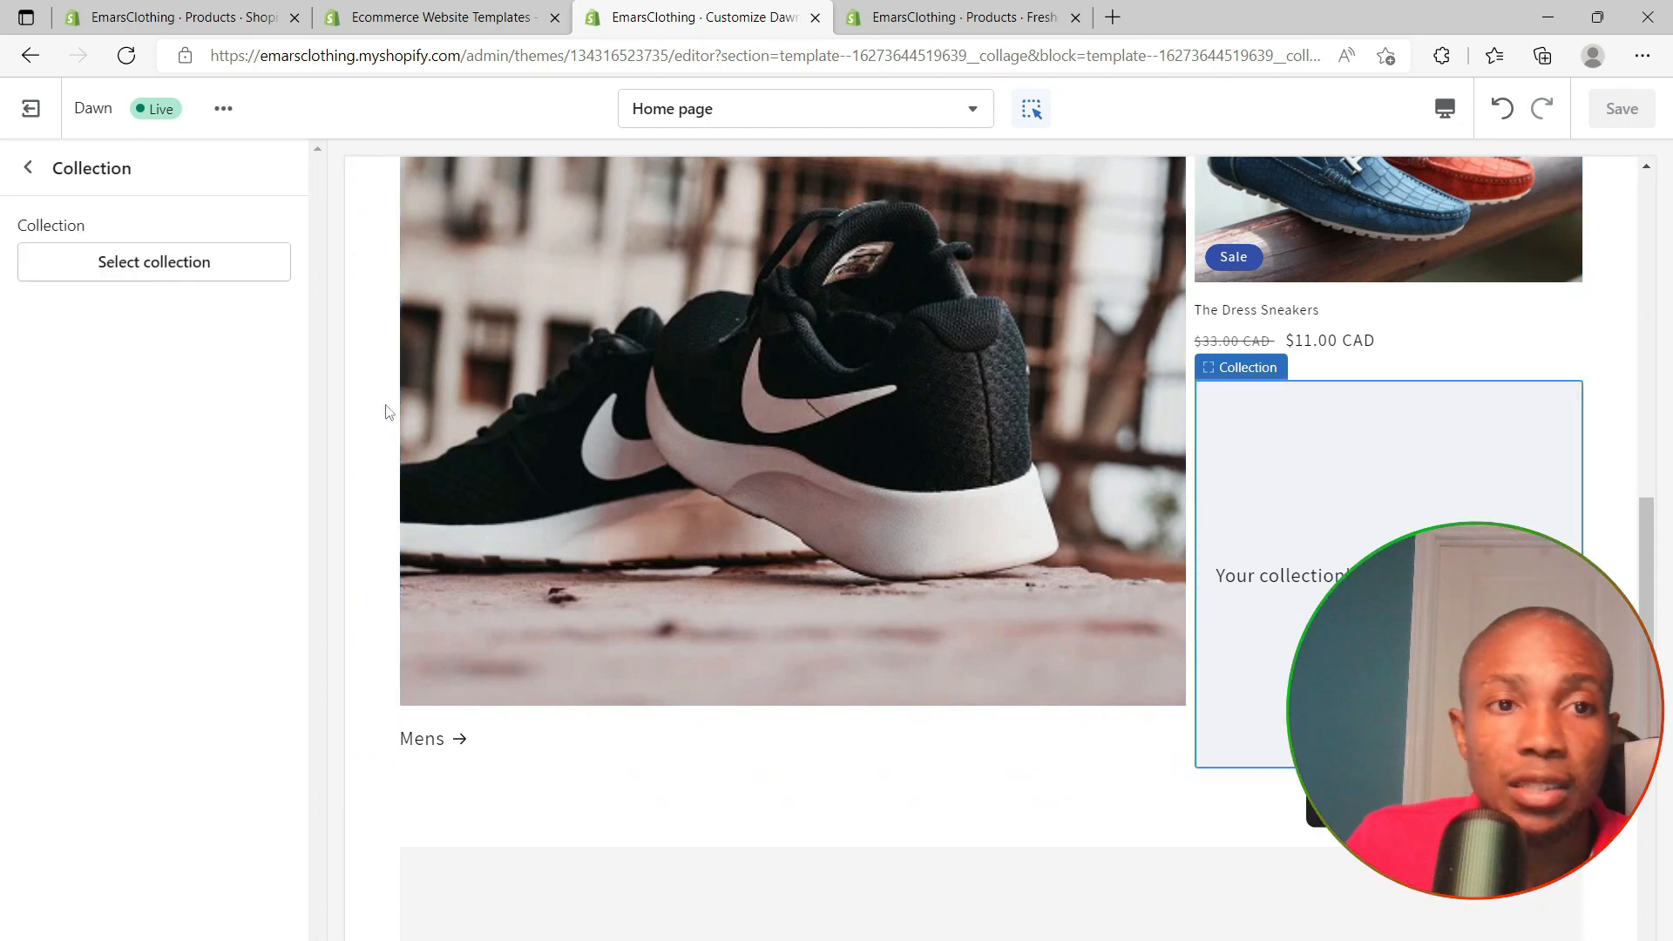
click(174, 273)
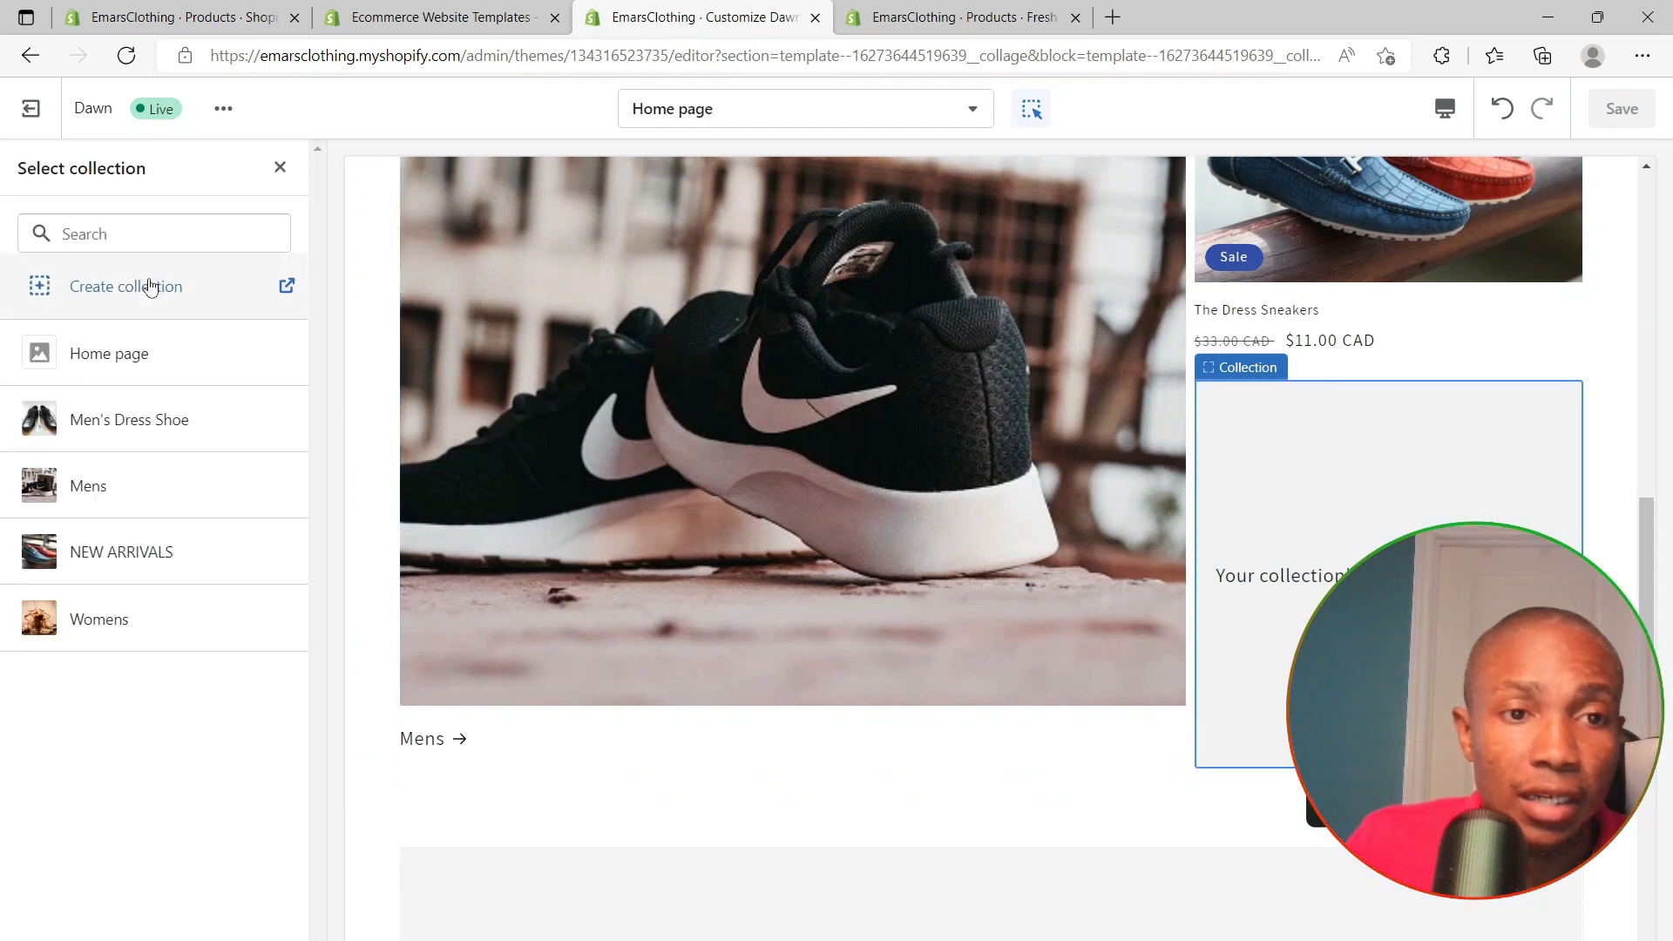
click(97, 624)
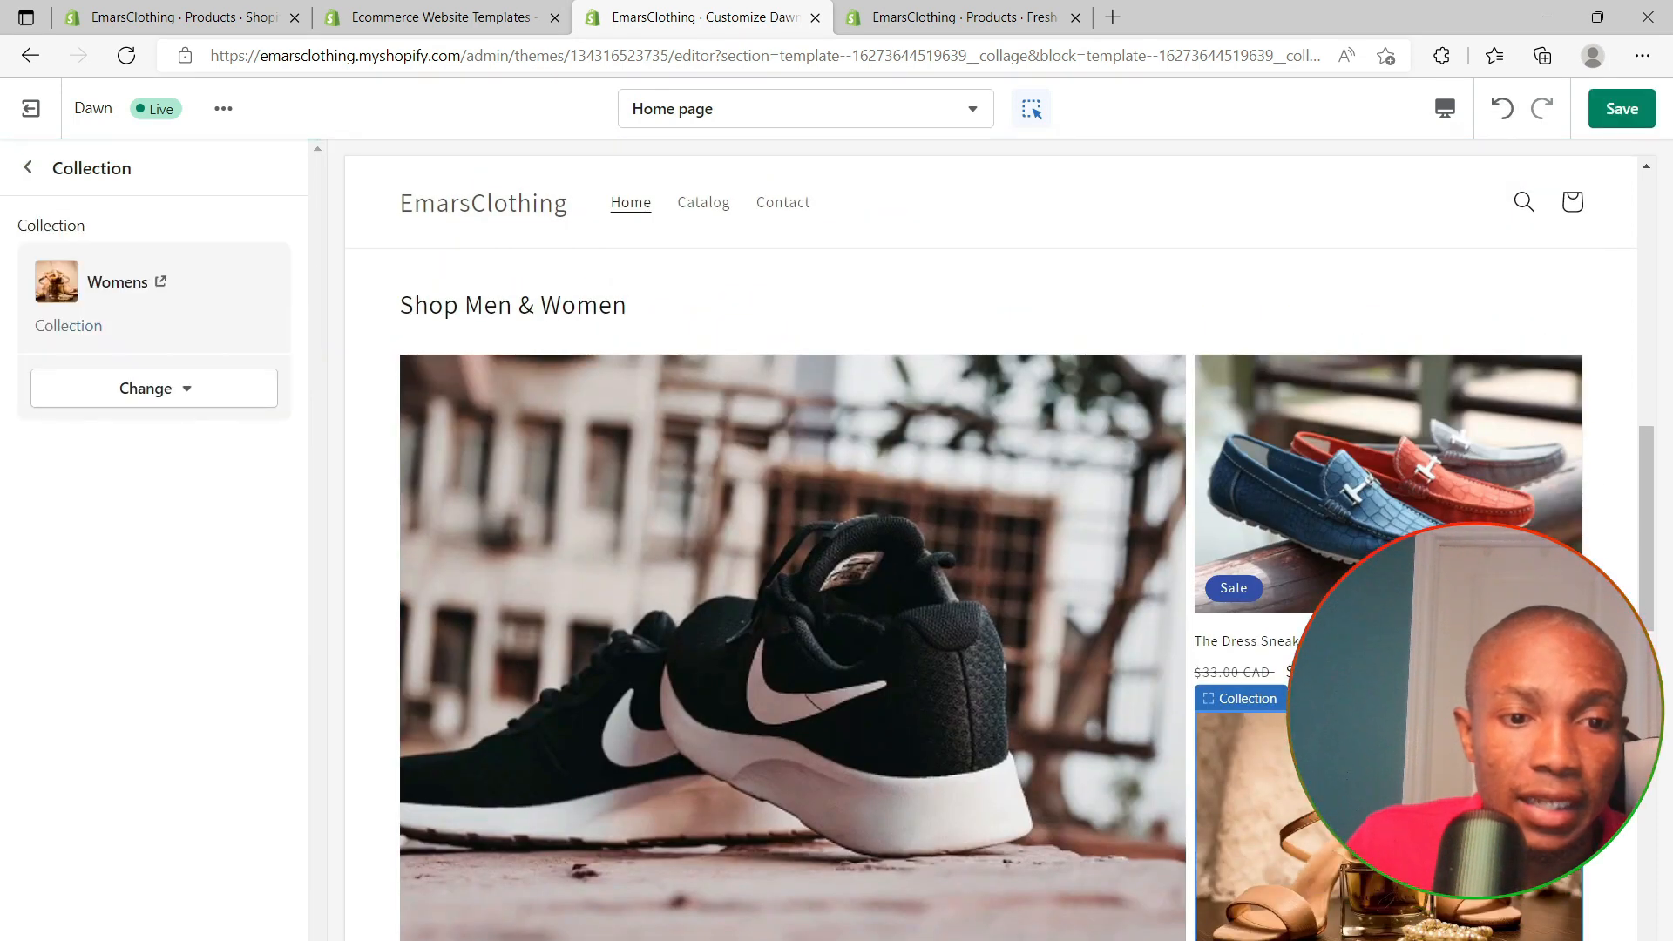
Save the theme with the Womens collage block and remove the Video section from the home page
click(1613, 107)
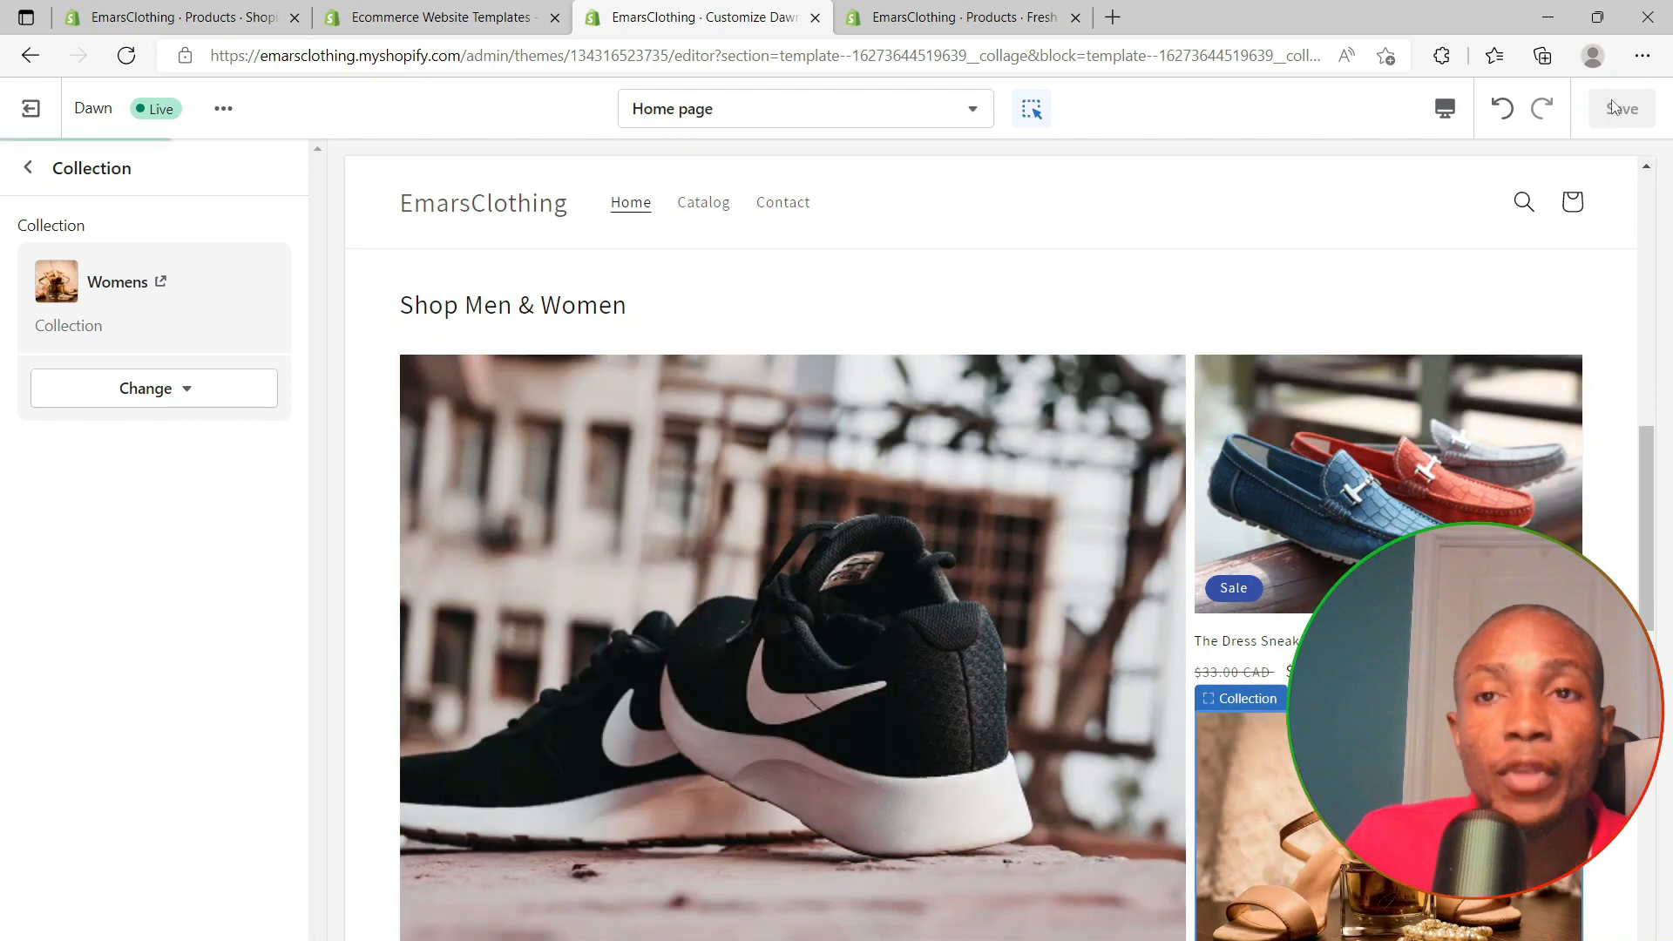
scroll(1076, 346, down, 3)
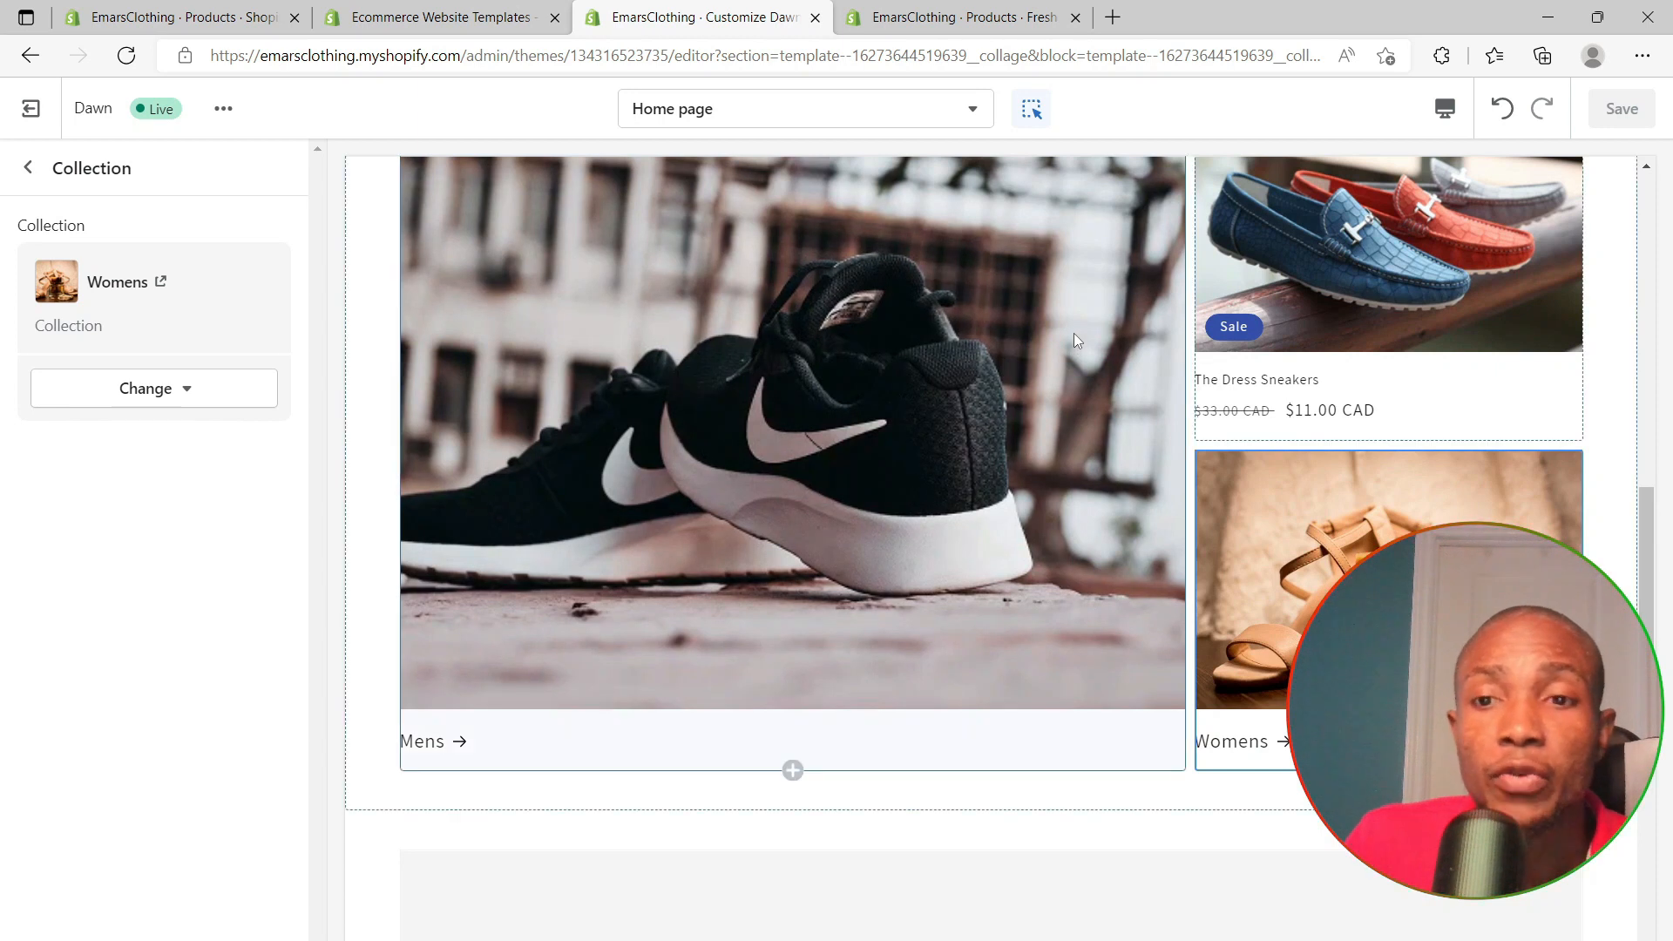
scroll(1073, 331, down, 6)
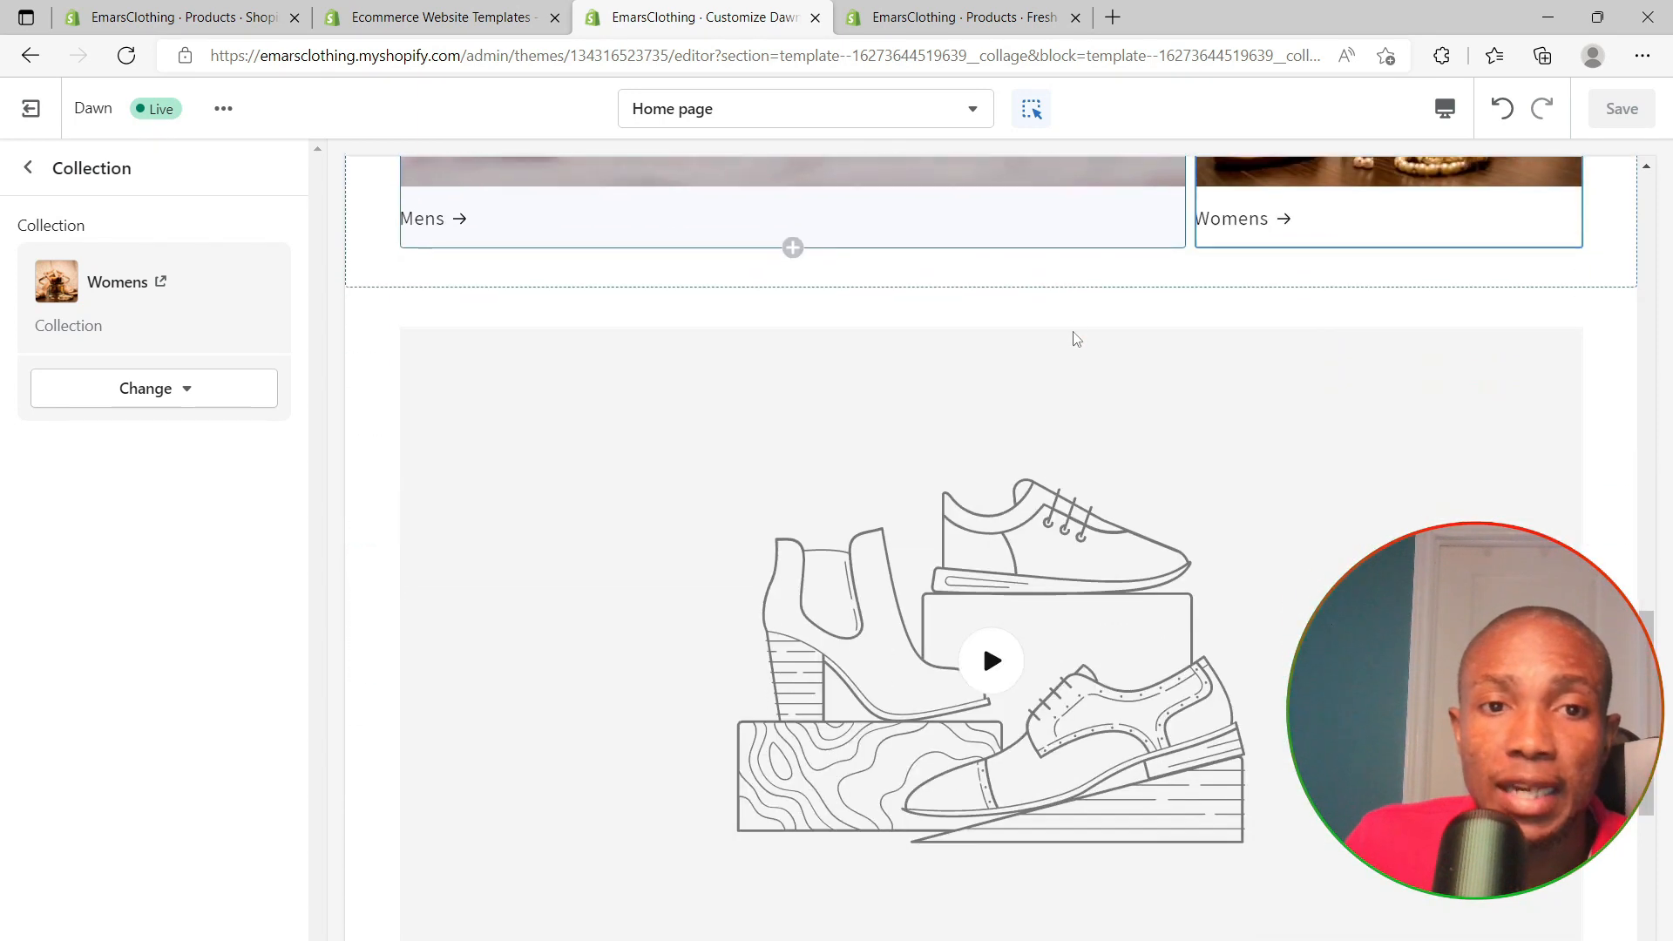
click(1076, 338)
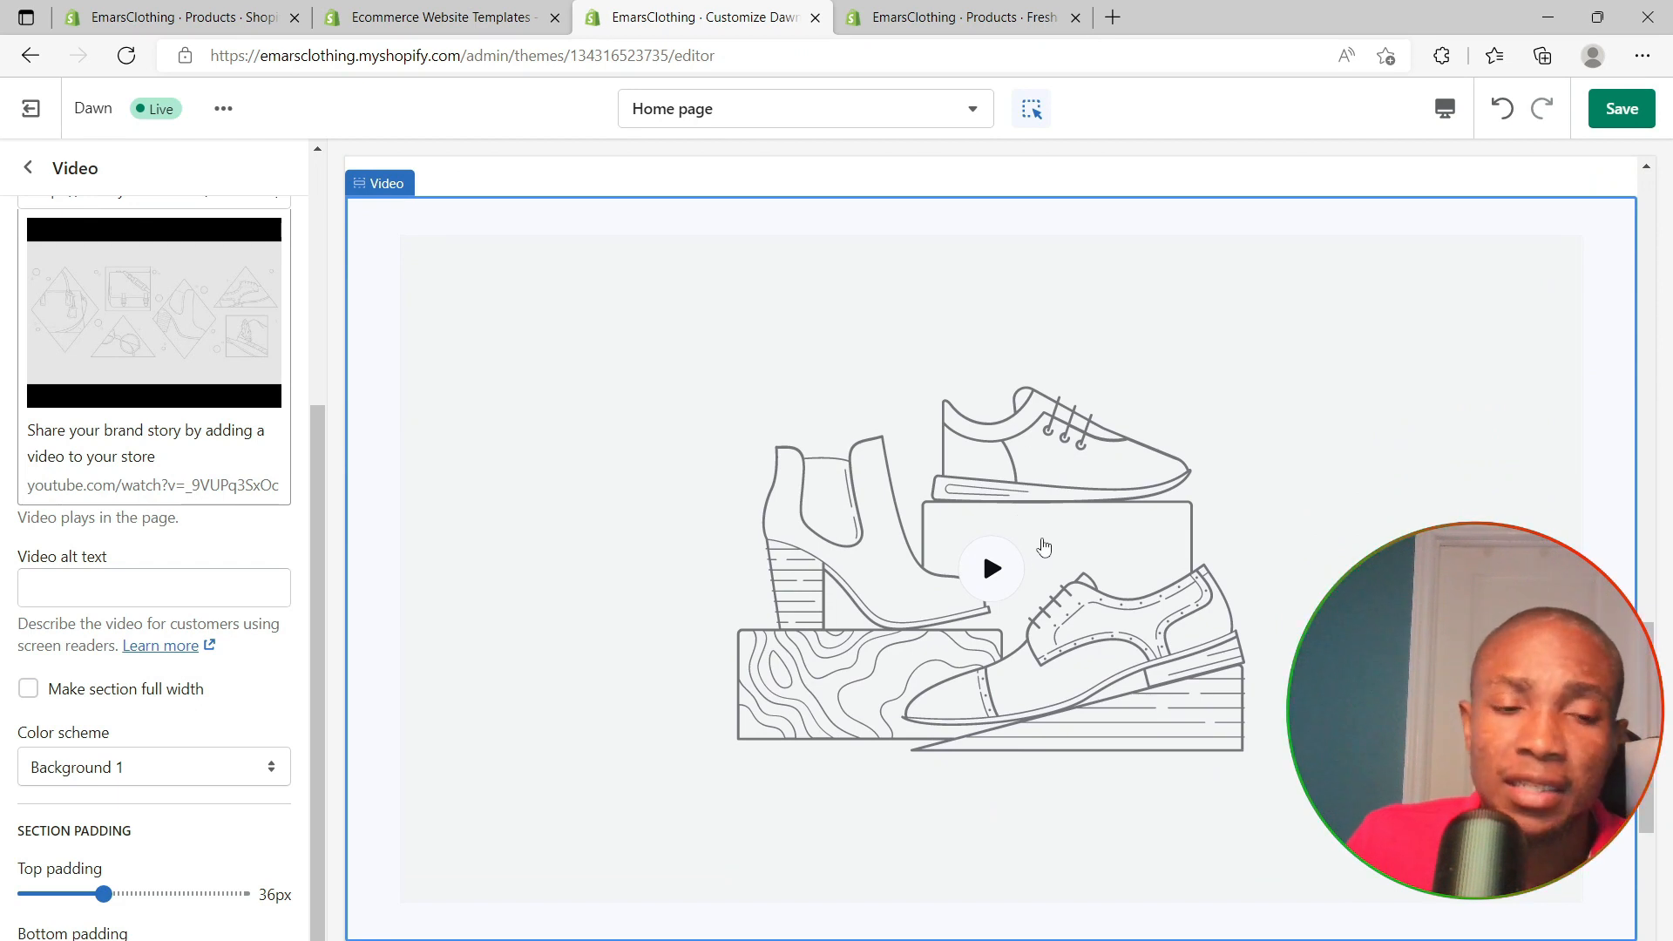
scroll(1036, 540, down, 2)
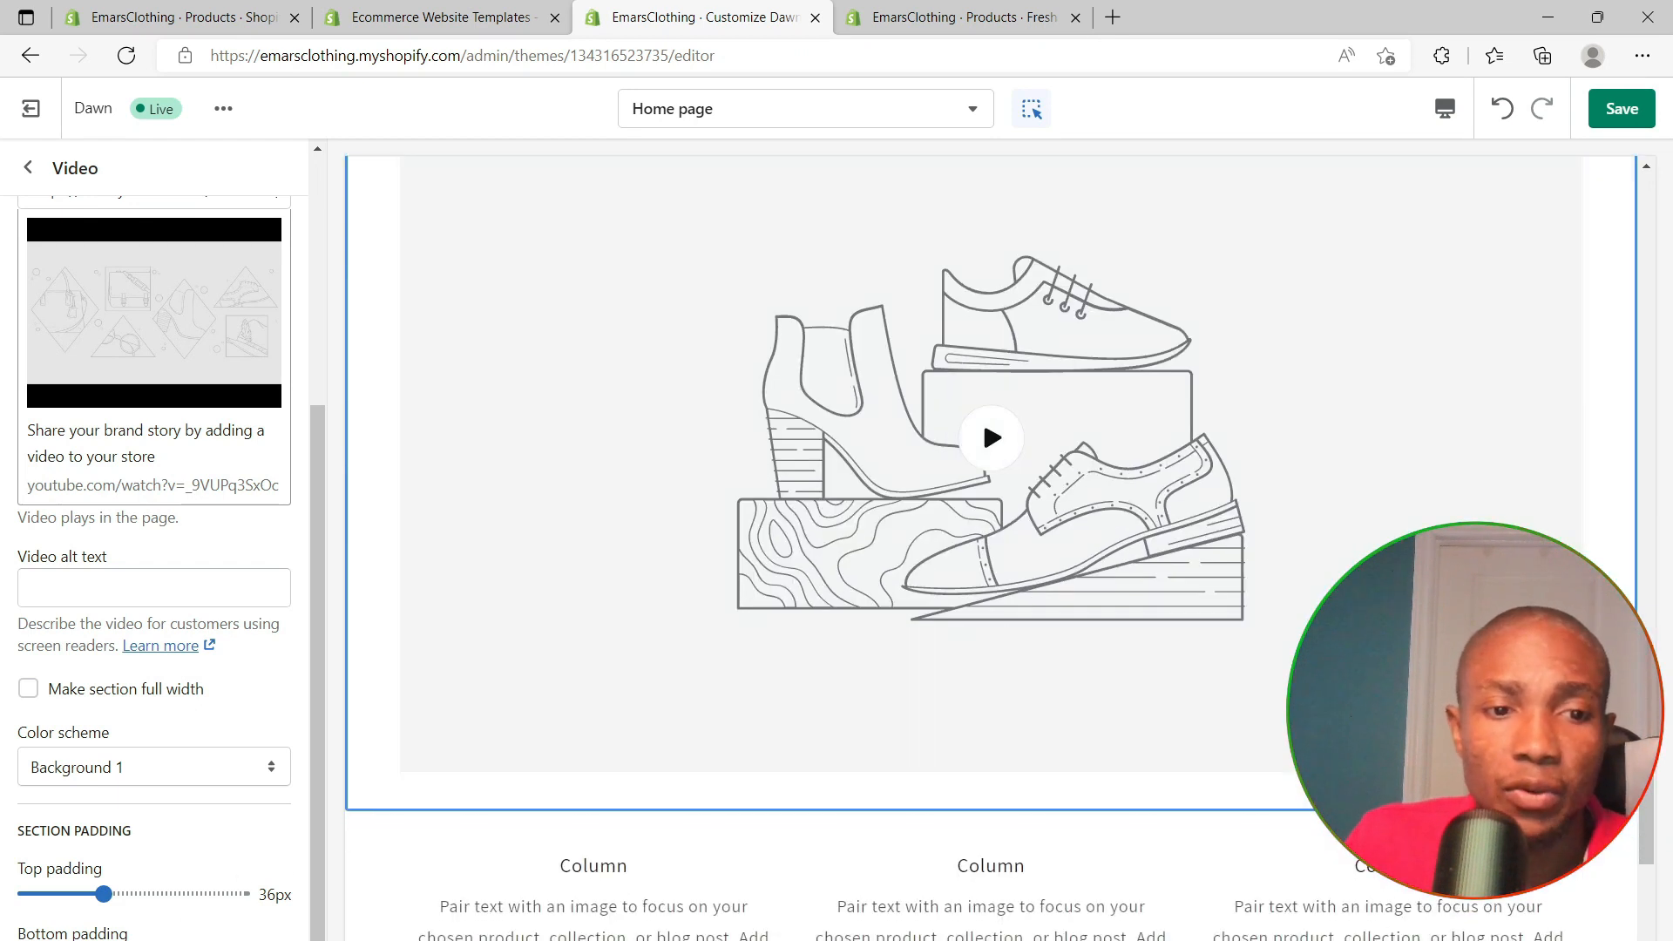
click(96, 939)
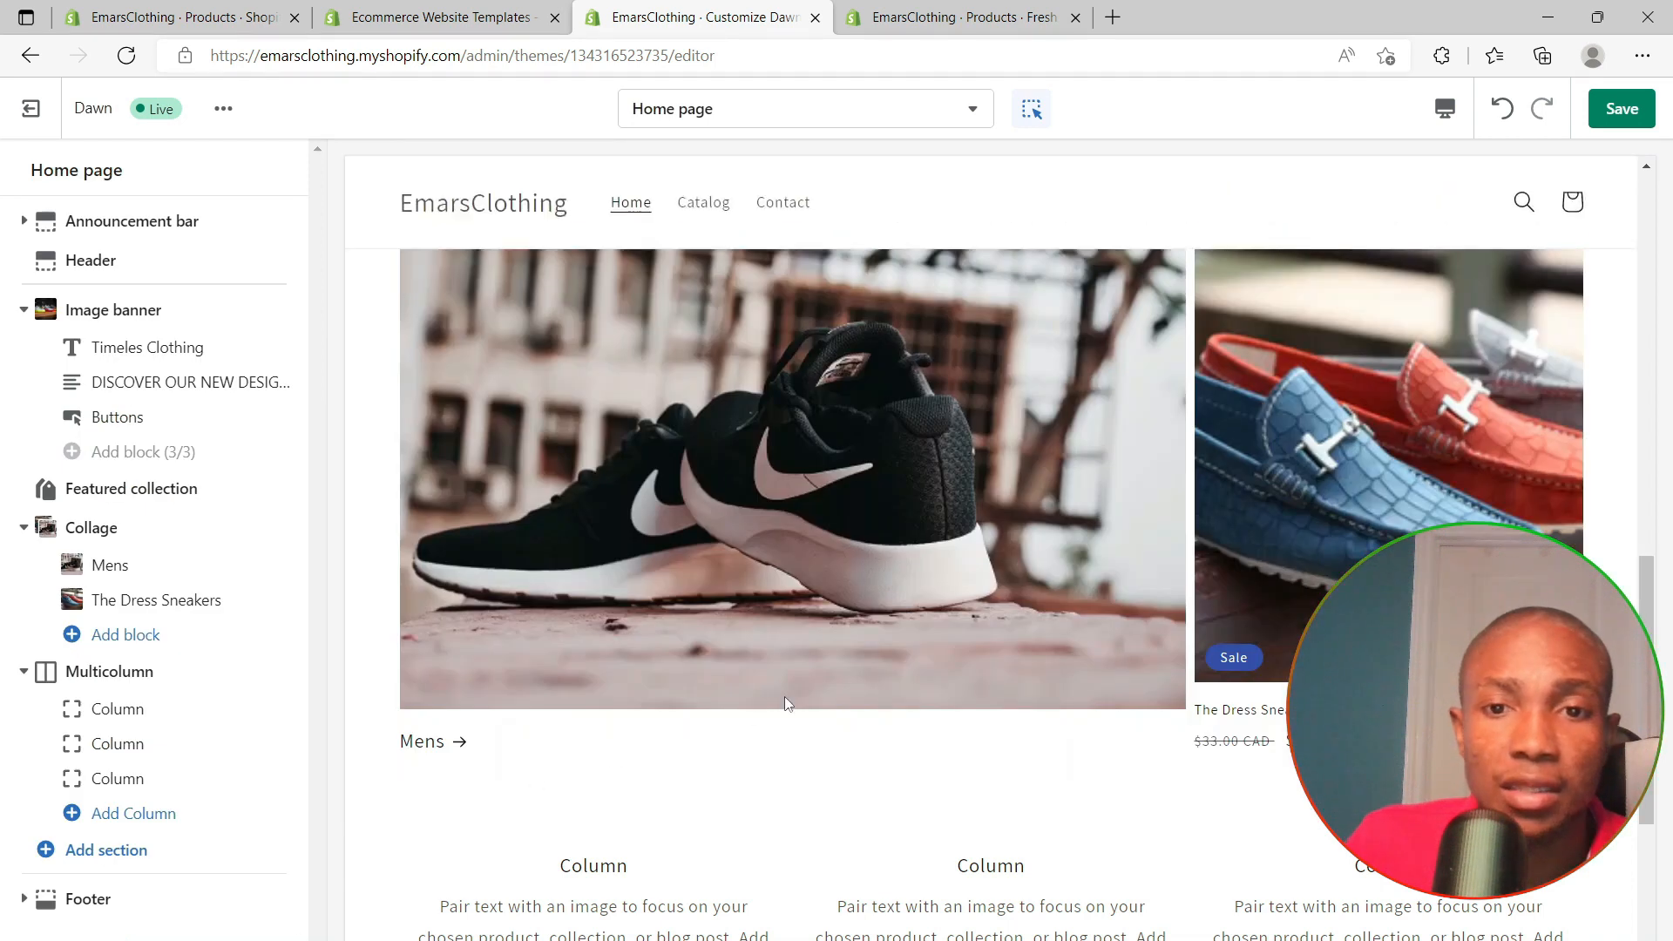
Delete the first placeholder column and remove the entire Multicolumn section from the home page
scroll(976, 653, up, 5)
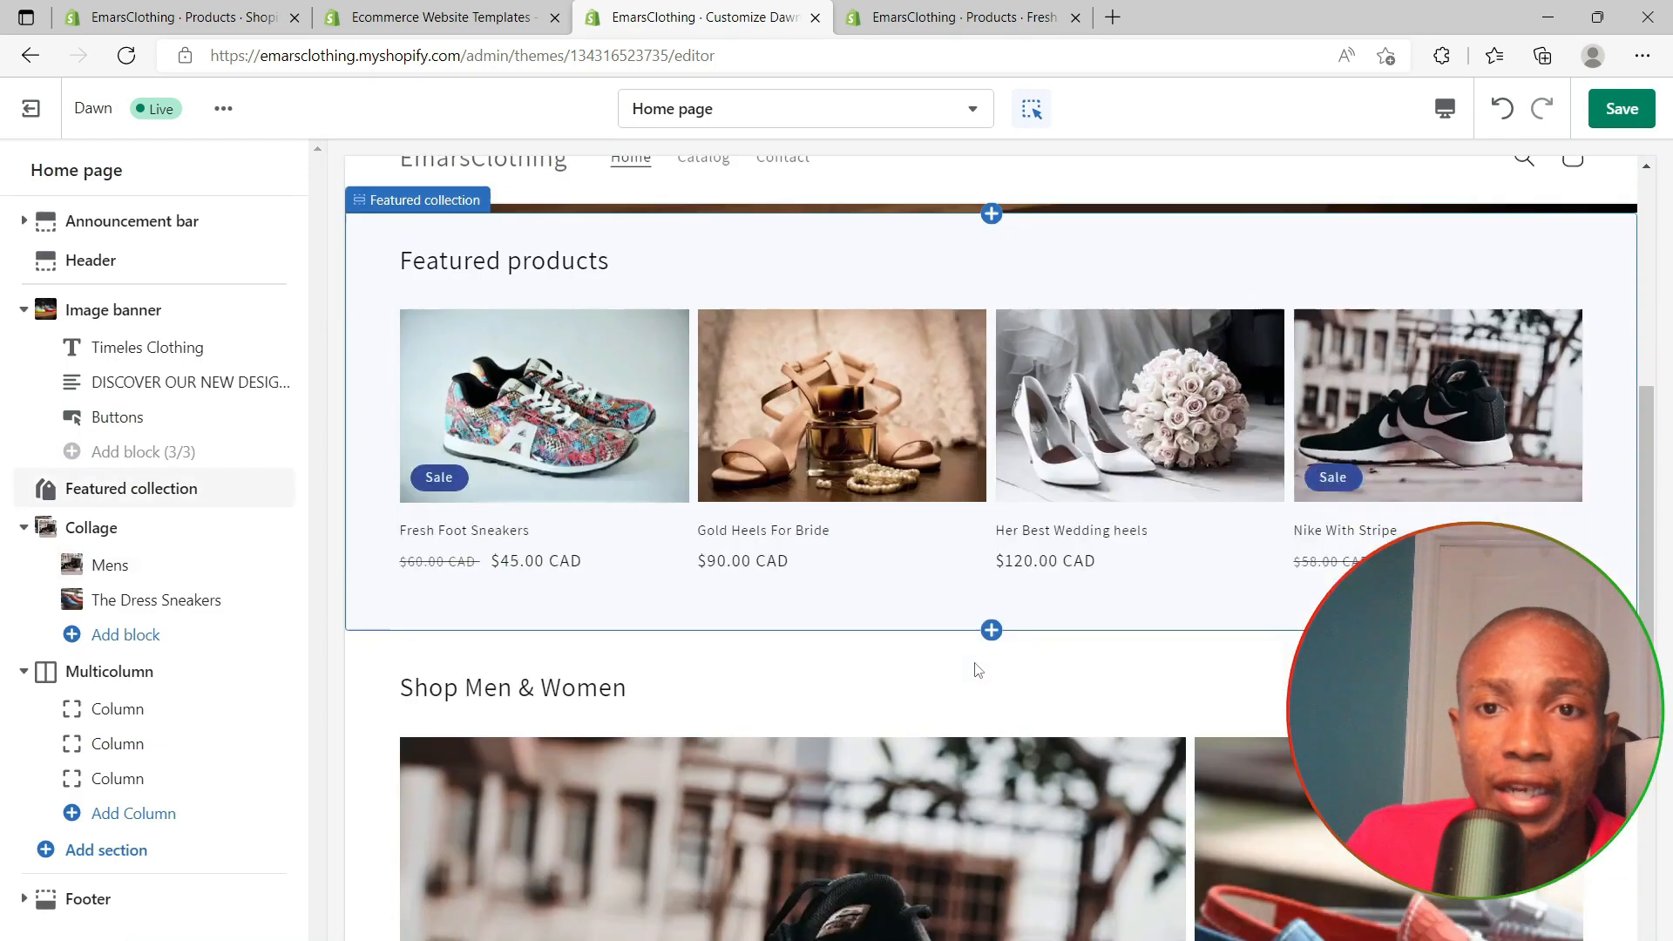
scroll(977, 669, down, 8)
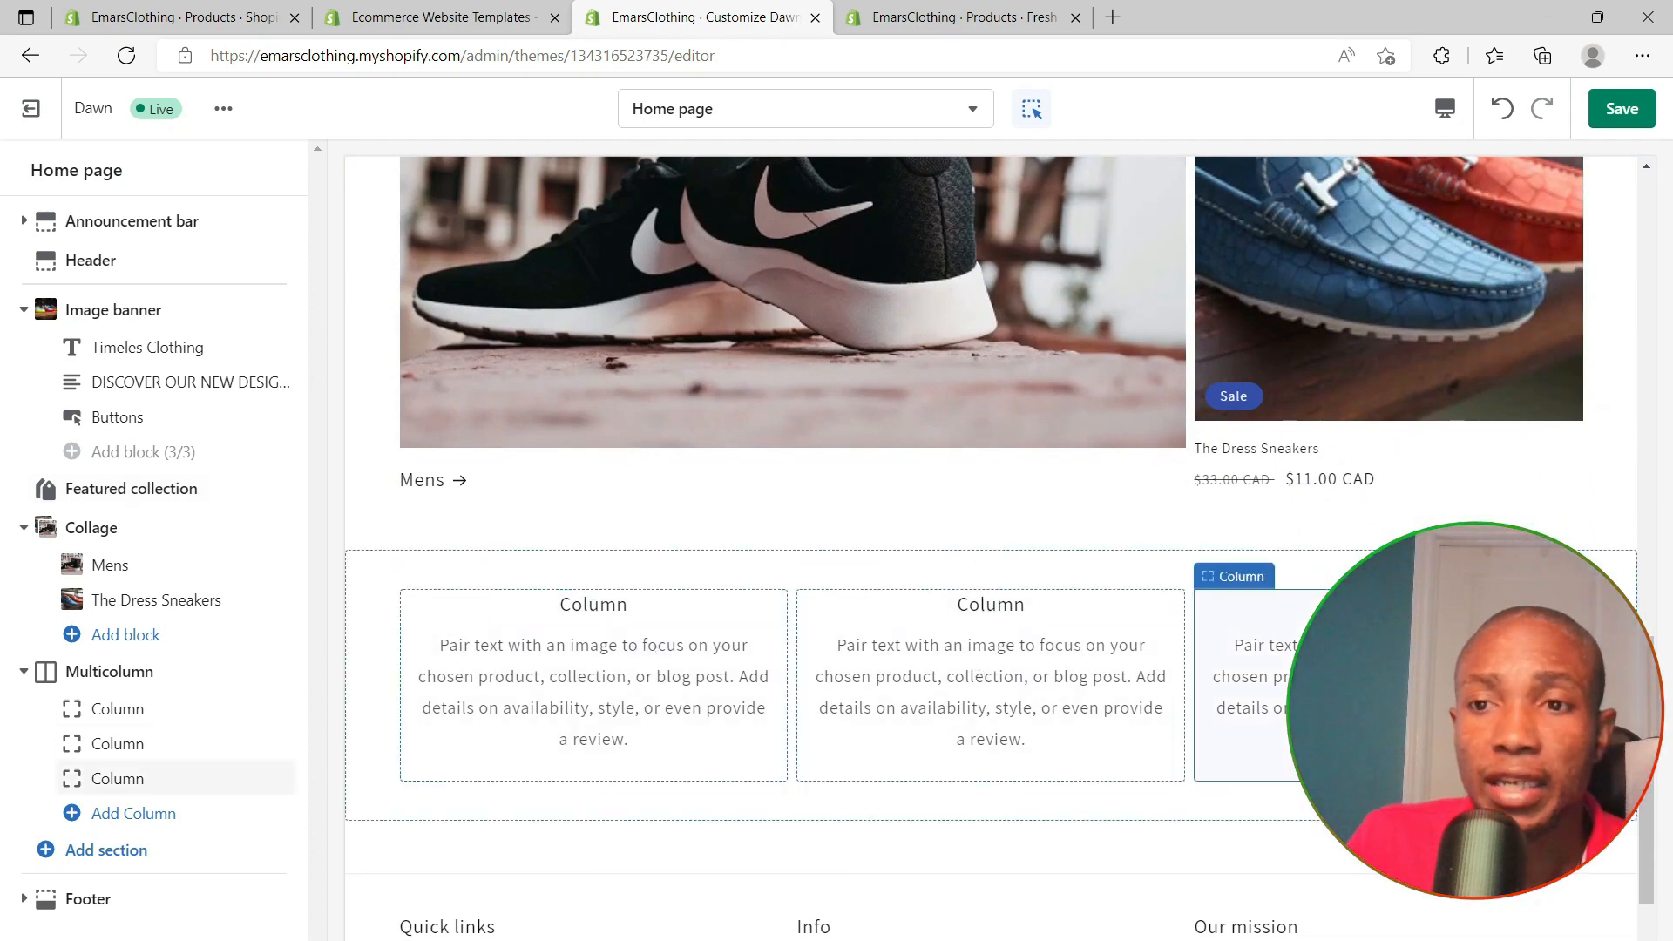
click(662, 644)
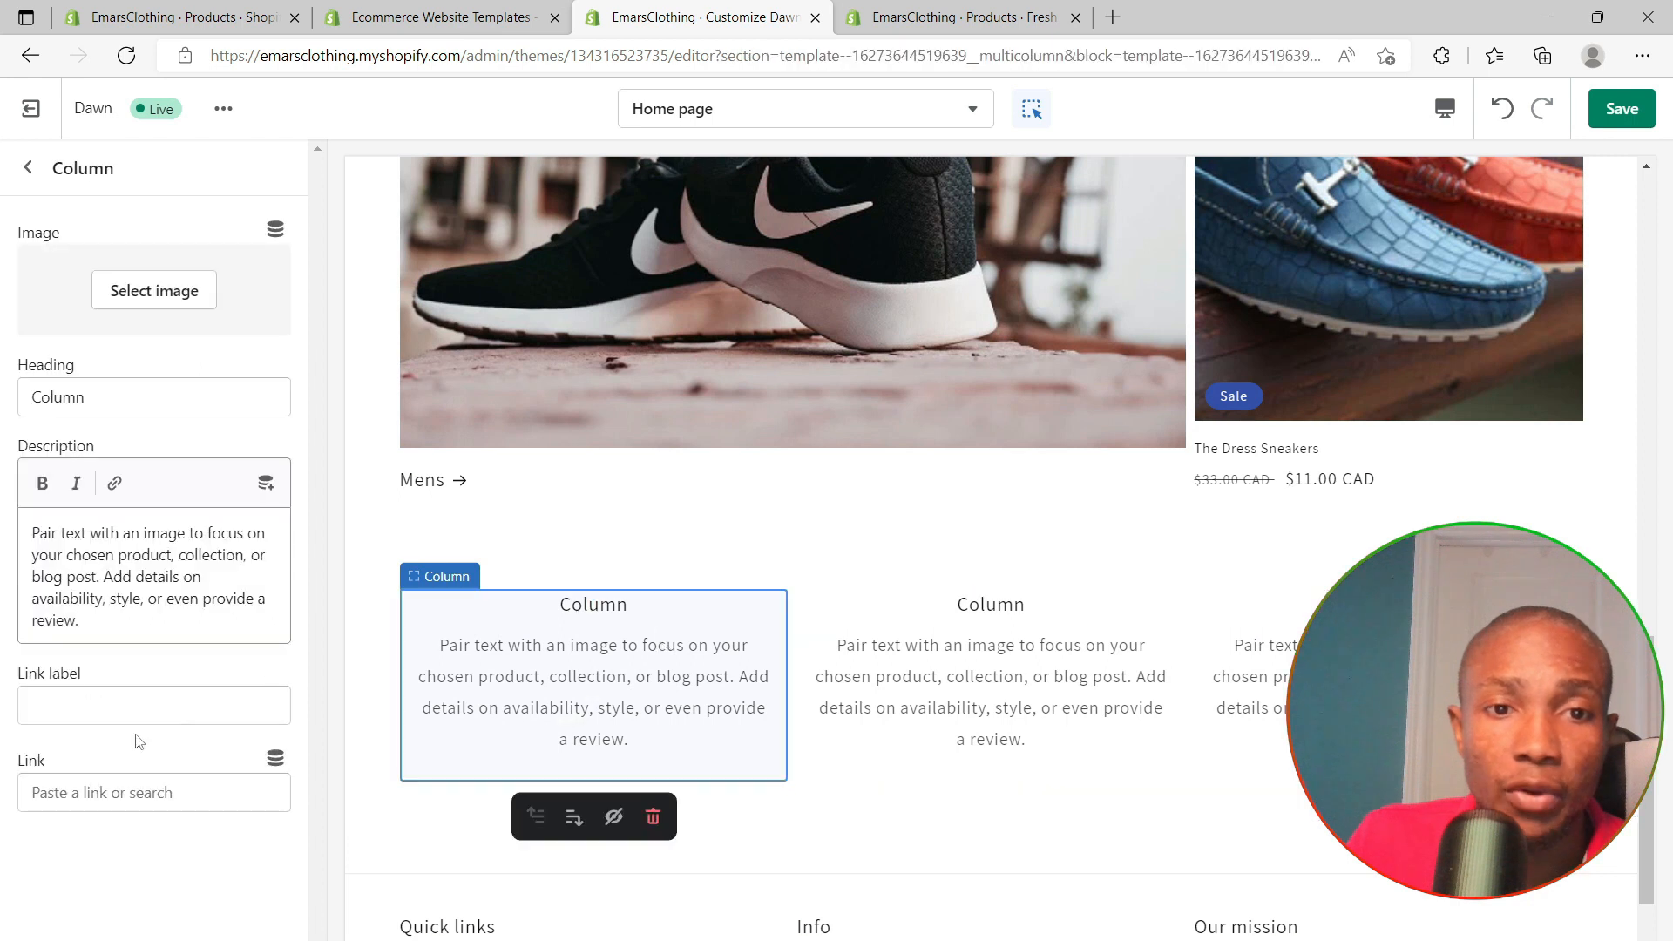
click(653, 816)
scroll(388, 847, down, 3)
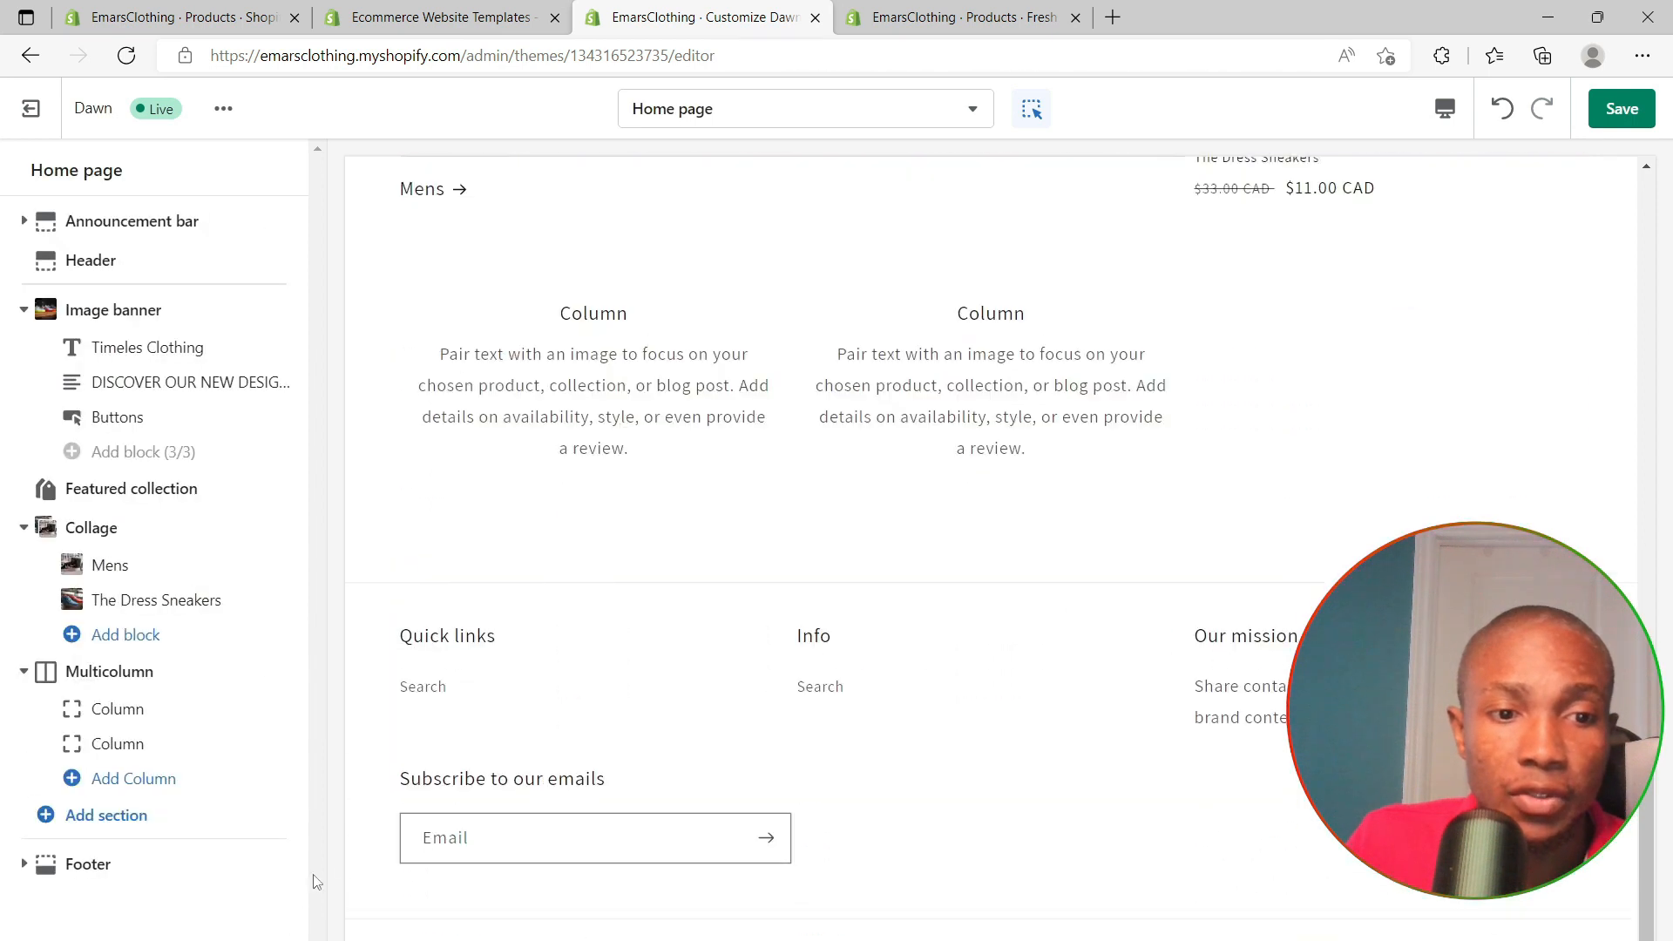
click(109, 672)
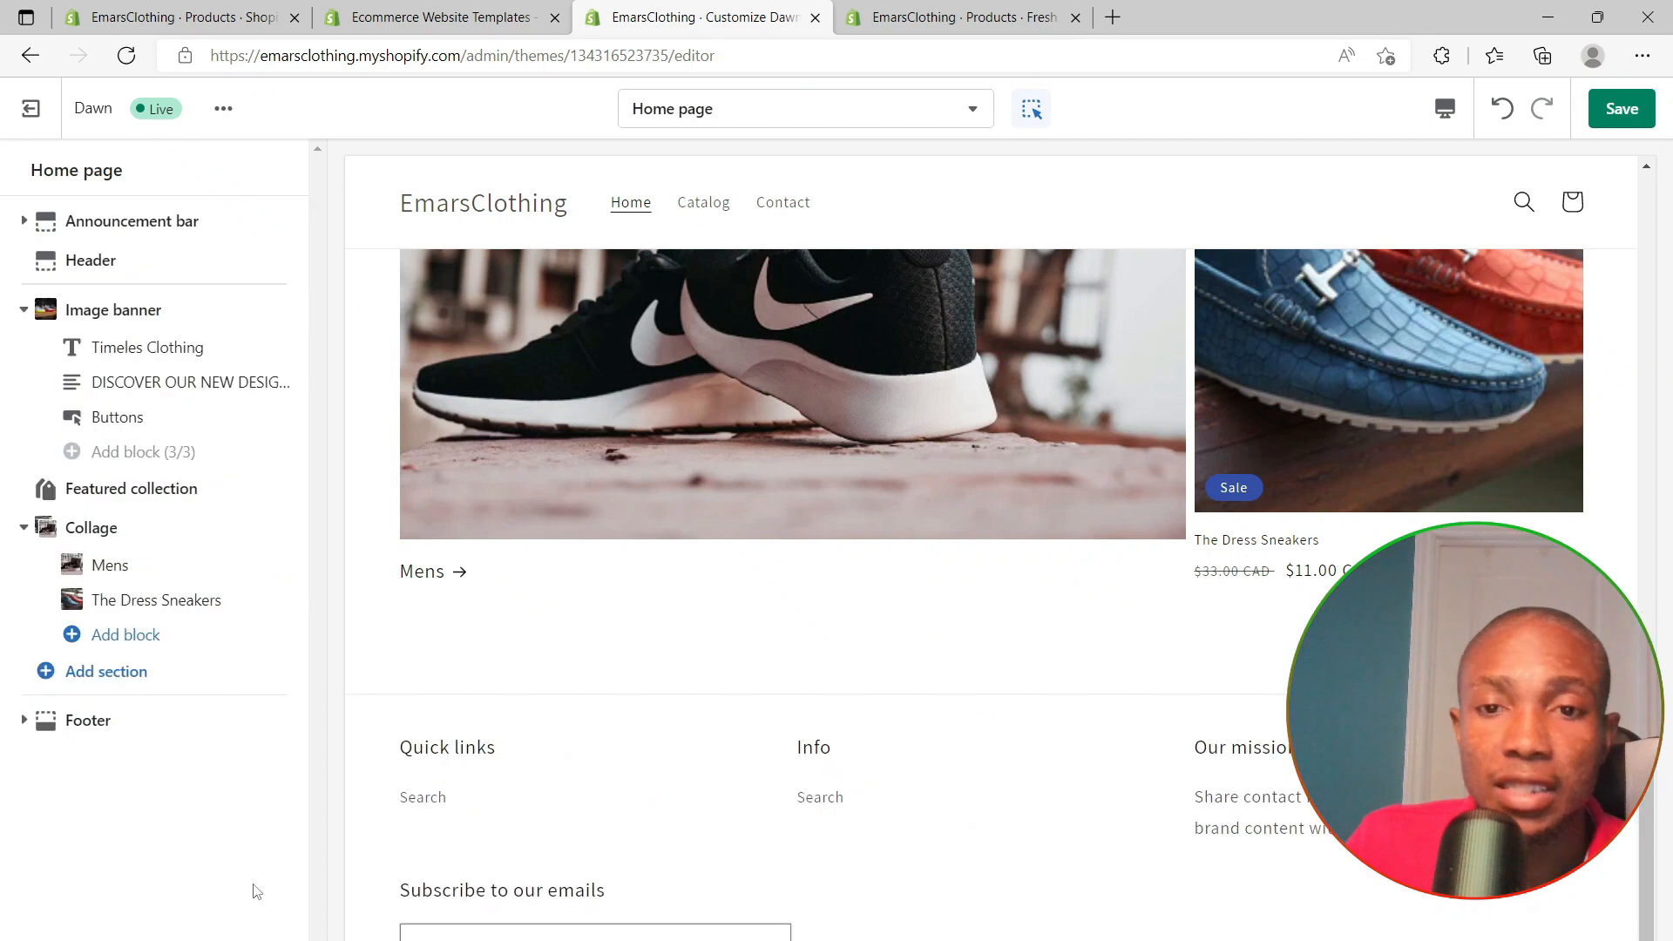
Check the footer blocks on the home page and open the store's Policies settings in the Shopify admin
scroll(1305, 402, up, 4)
scroll(1305, 403, down, 3)
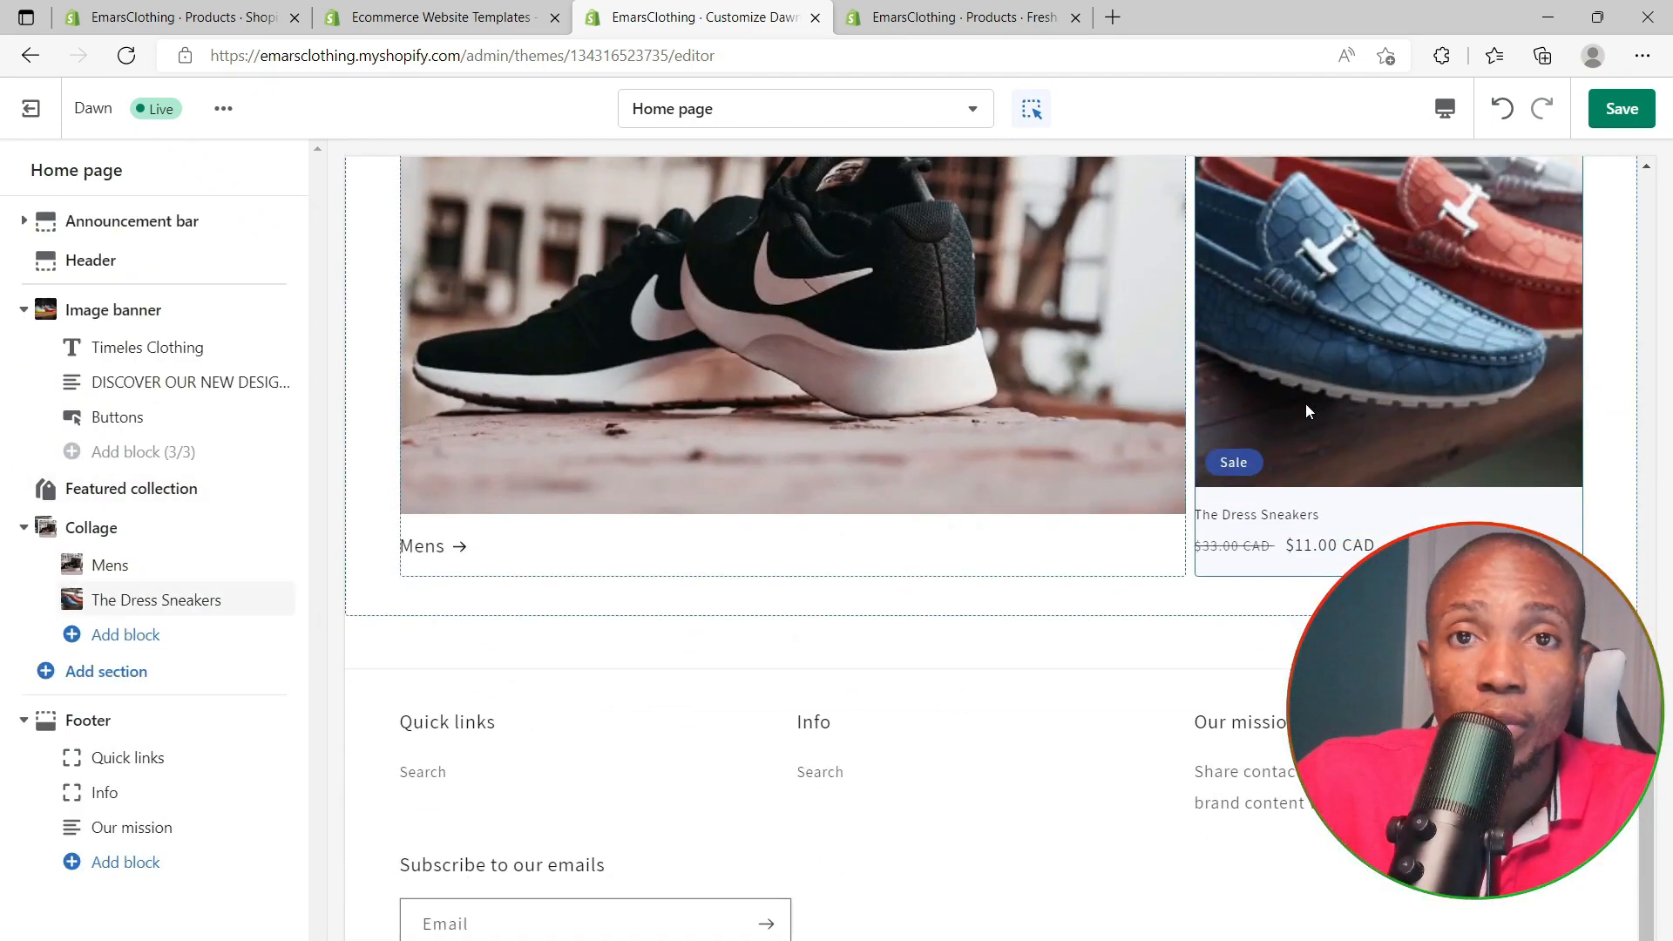
scroll(1305, 409, down, 2)
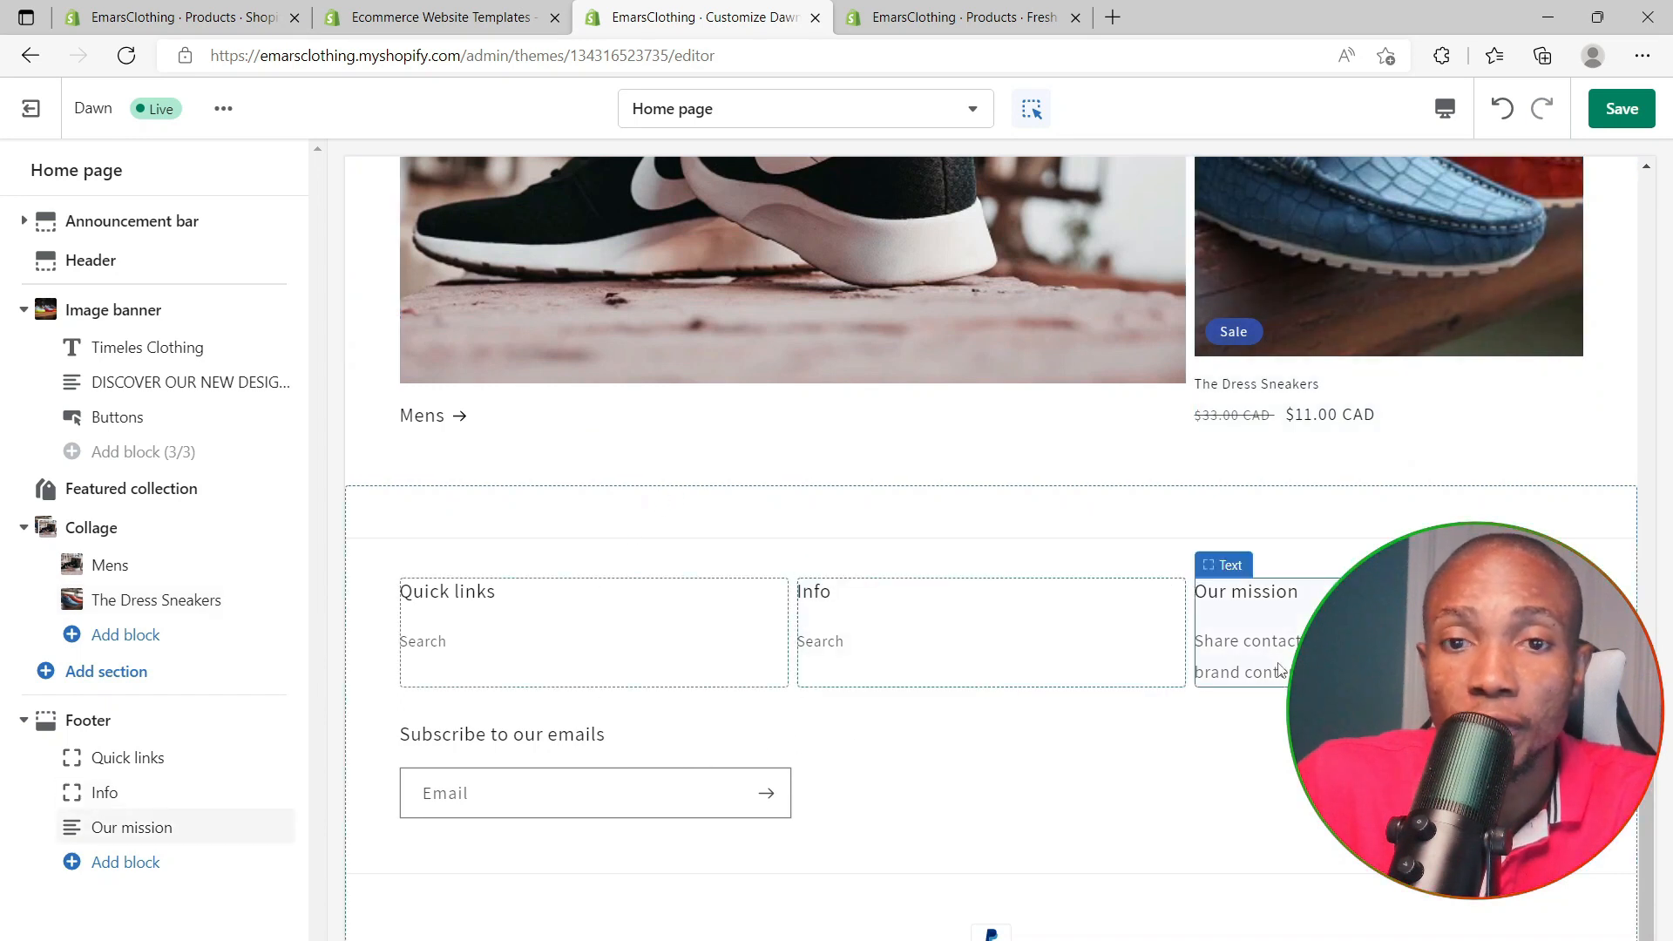
mouse_move(990, 687)
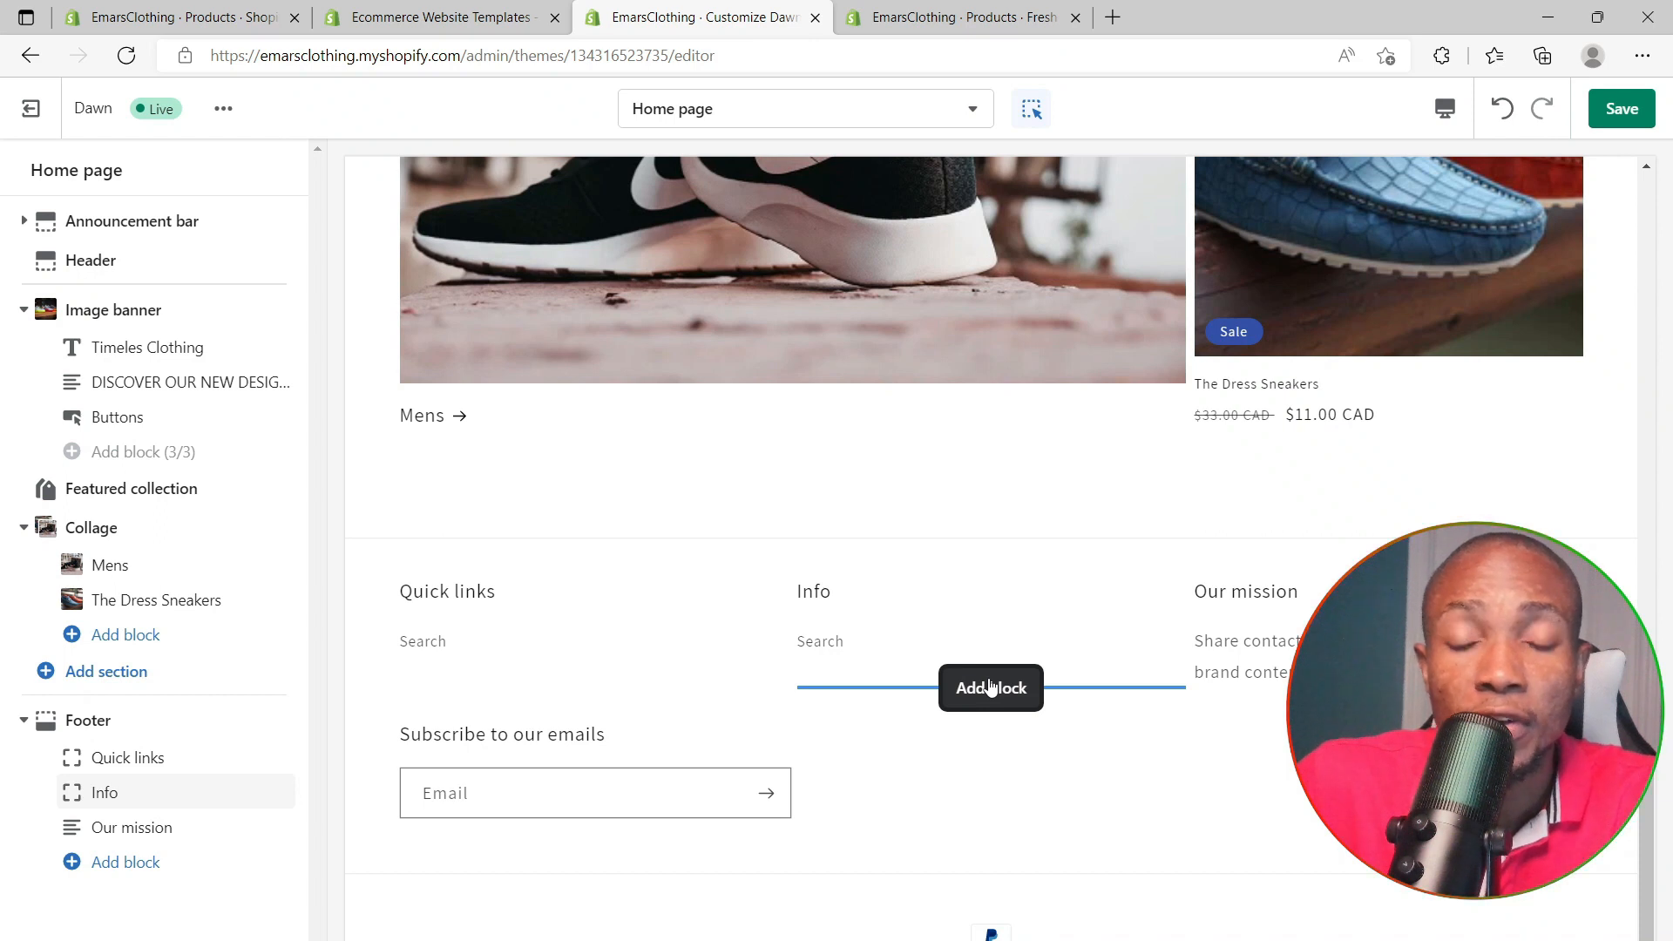
click(438, 20)
click(175, 18)
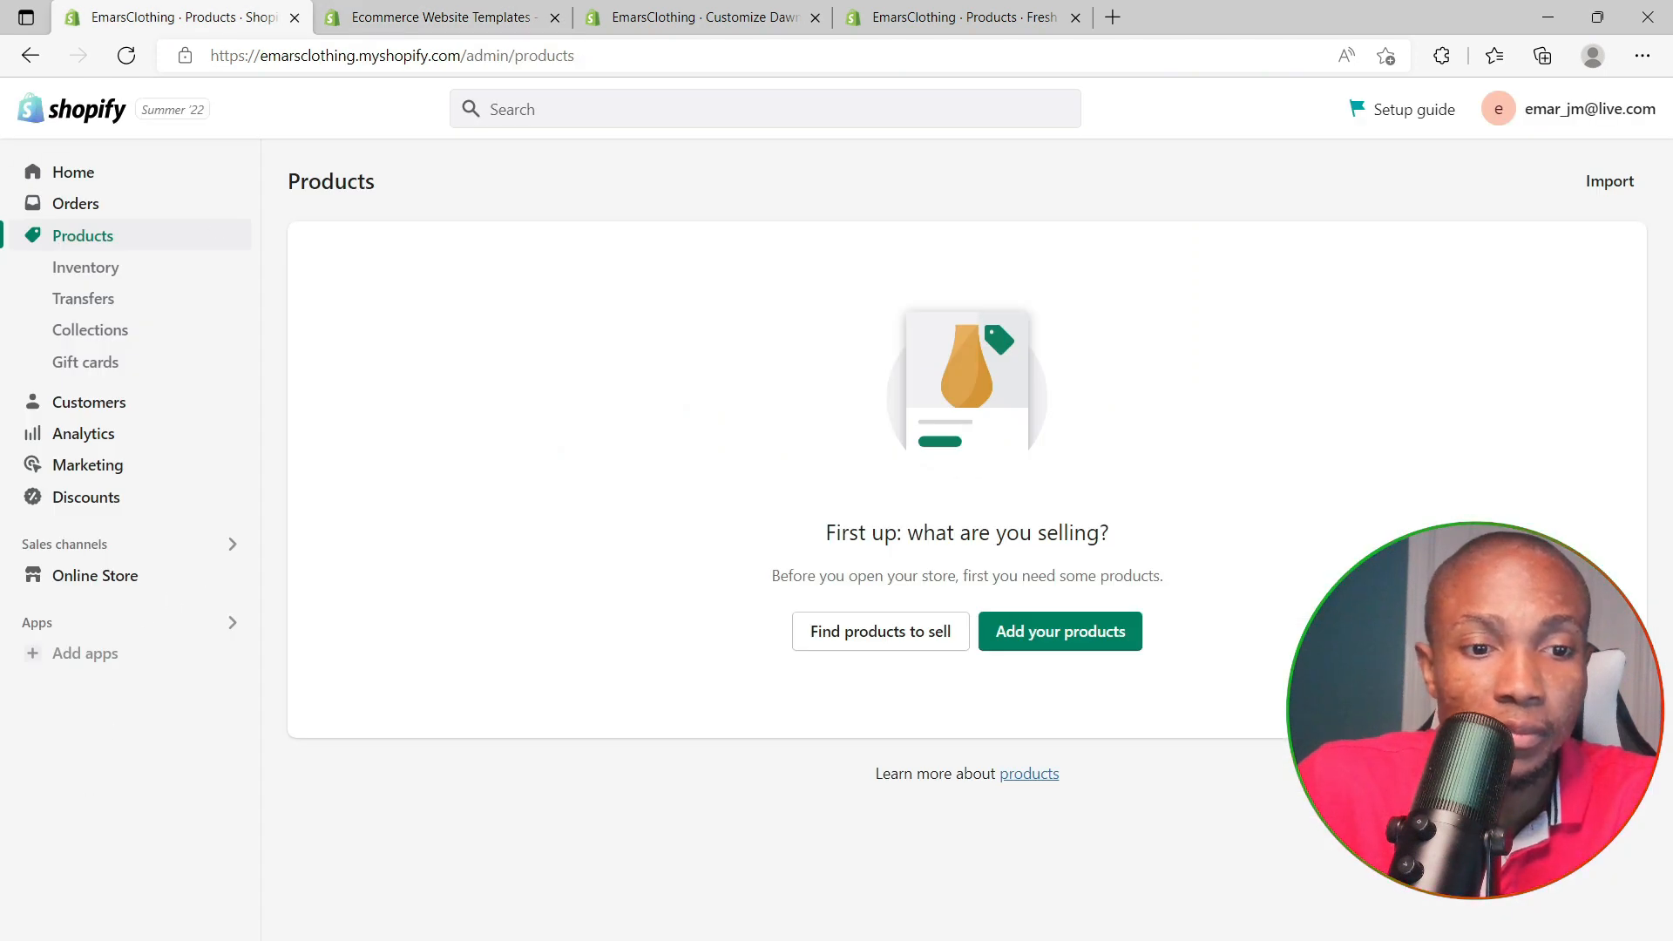
click(96, 937)
scroll(289, 728, down, 1)
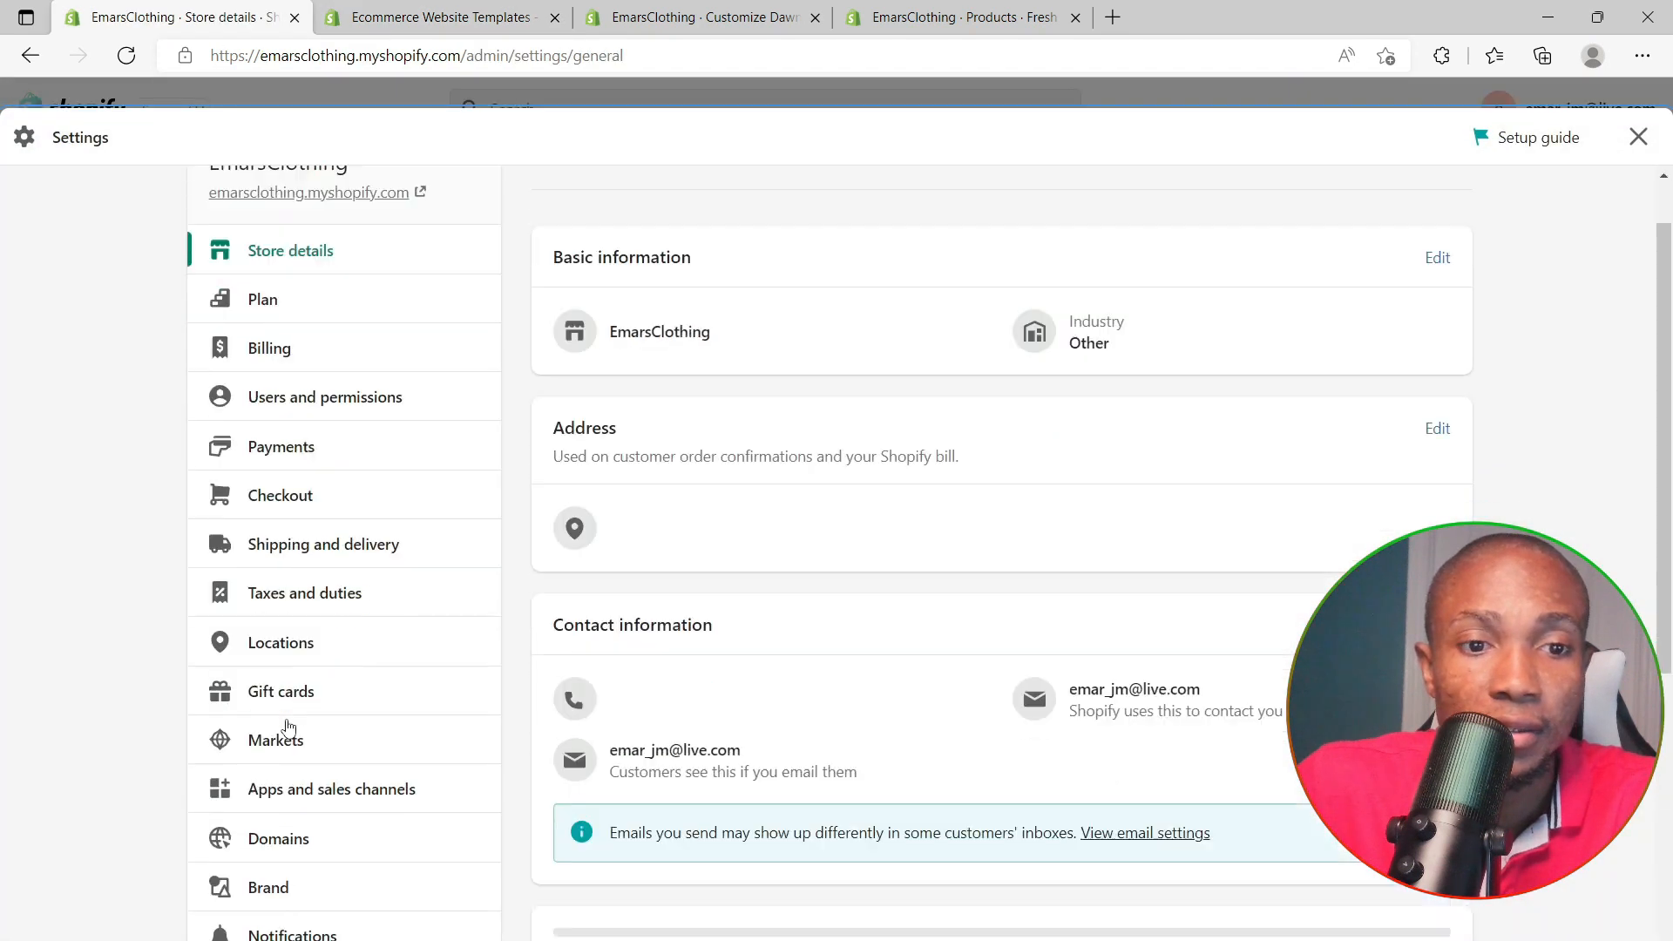
scroll(289, 728, down, 5)
click(272, 685)
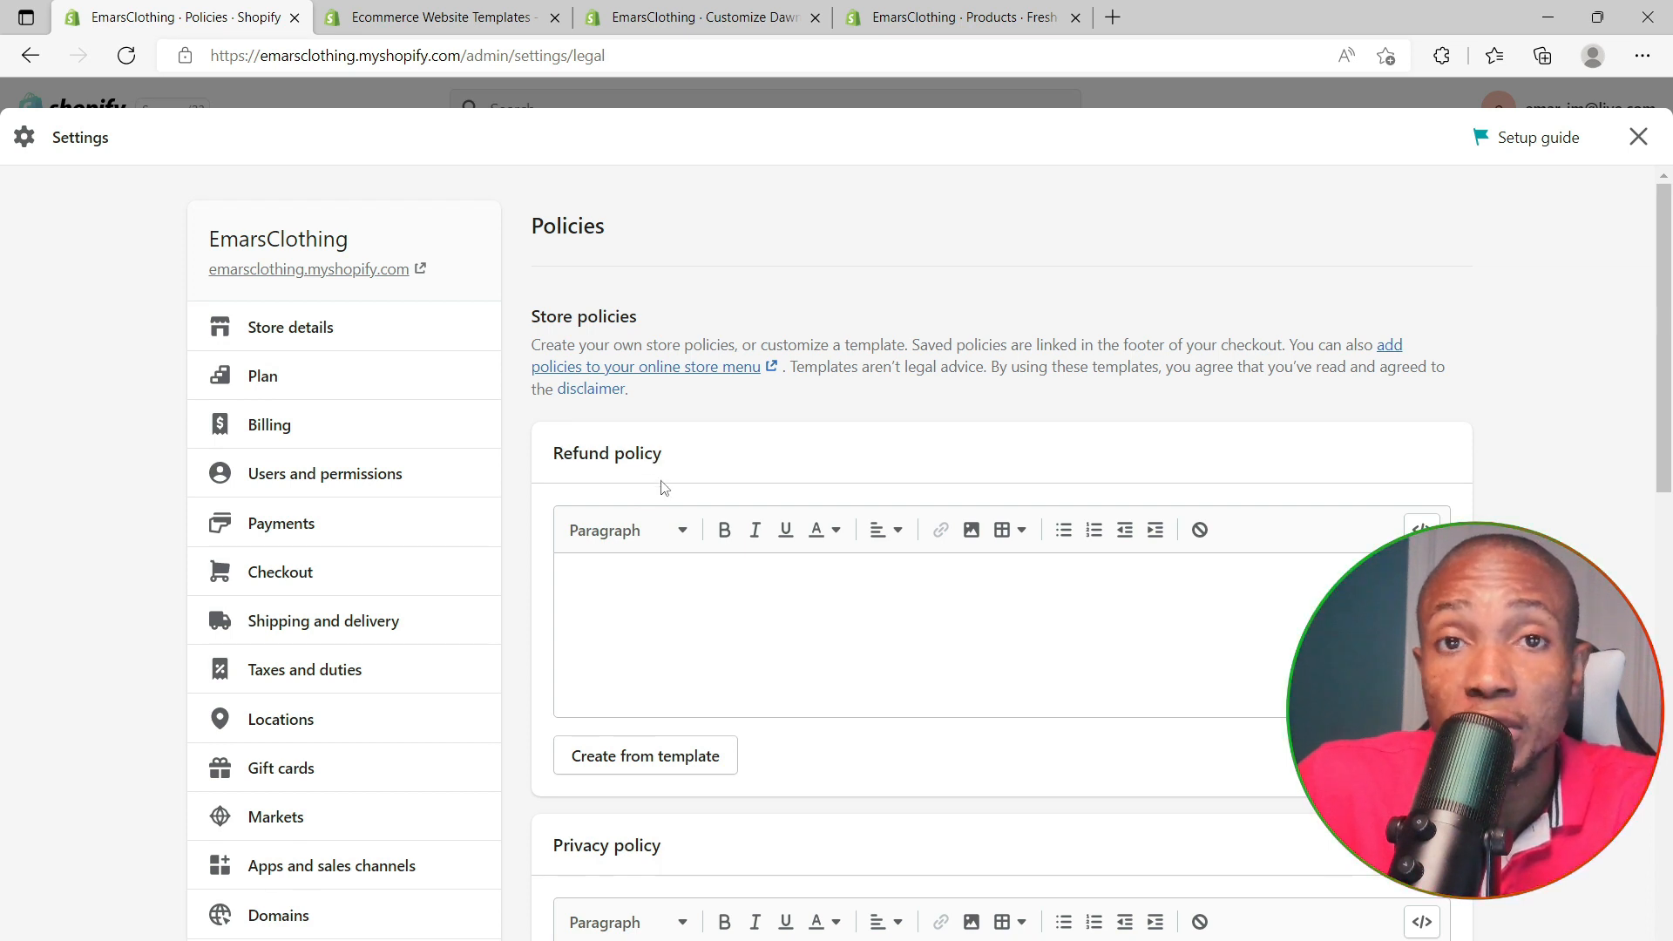
Create the store's refund policy and privacy policy from the provided templates
click(630, 767)
scroll(694, 724, down, 10)
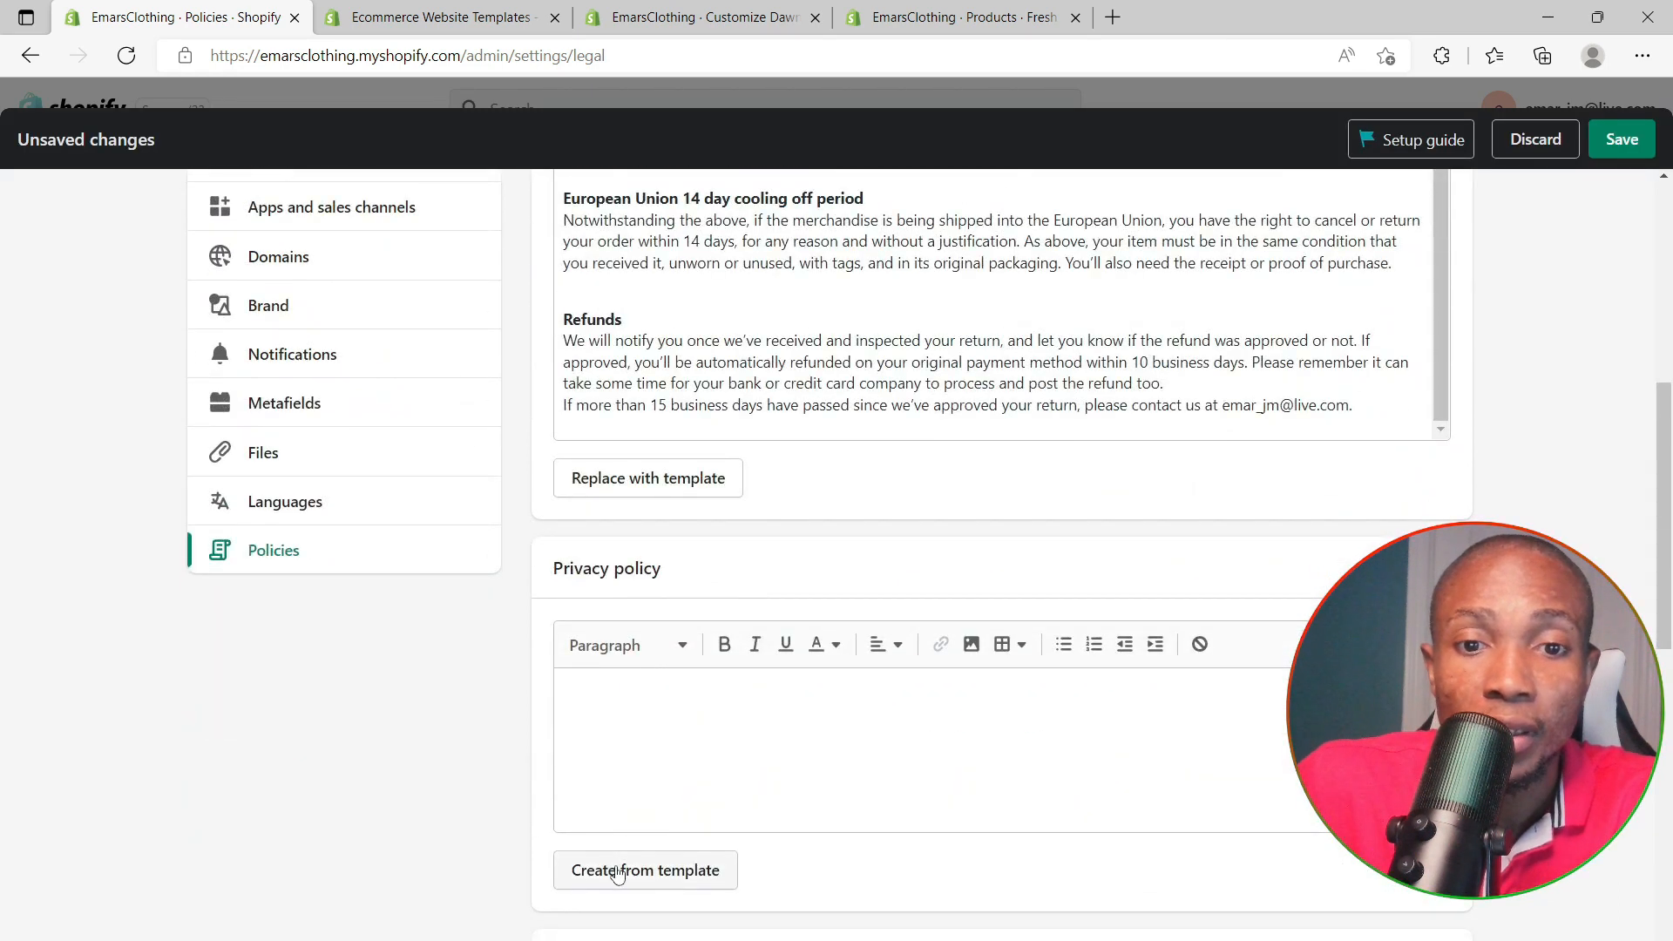
click(676, 878)
scroll(896, 718, down, 2)
scroll(896, 719, down, 10)
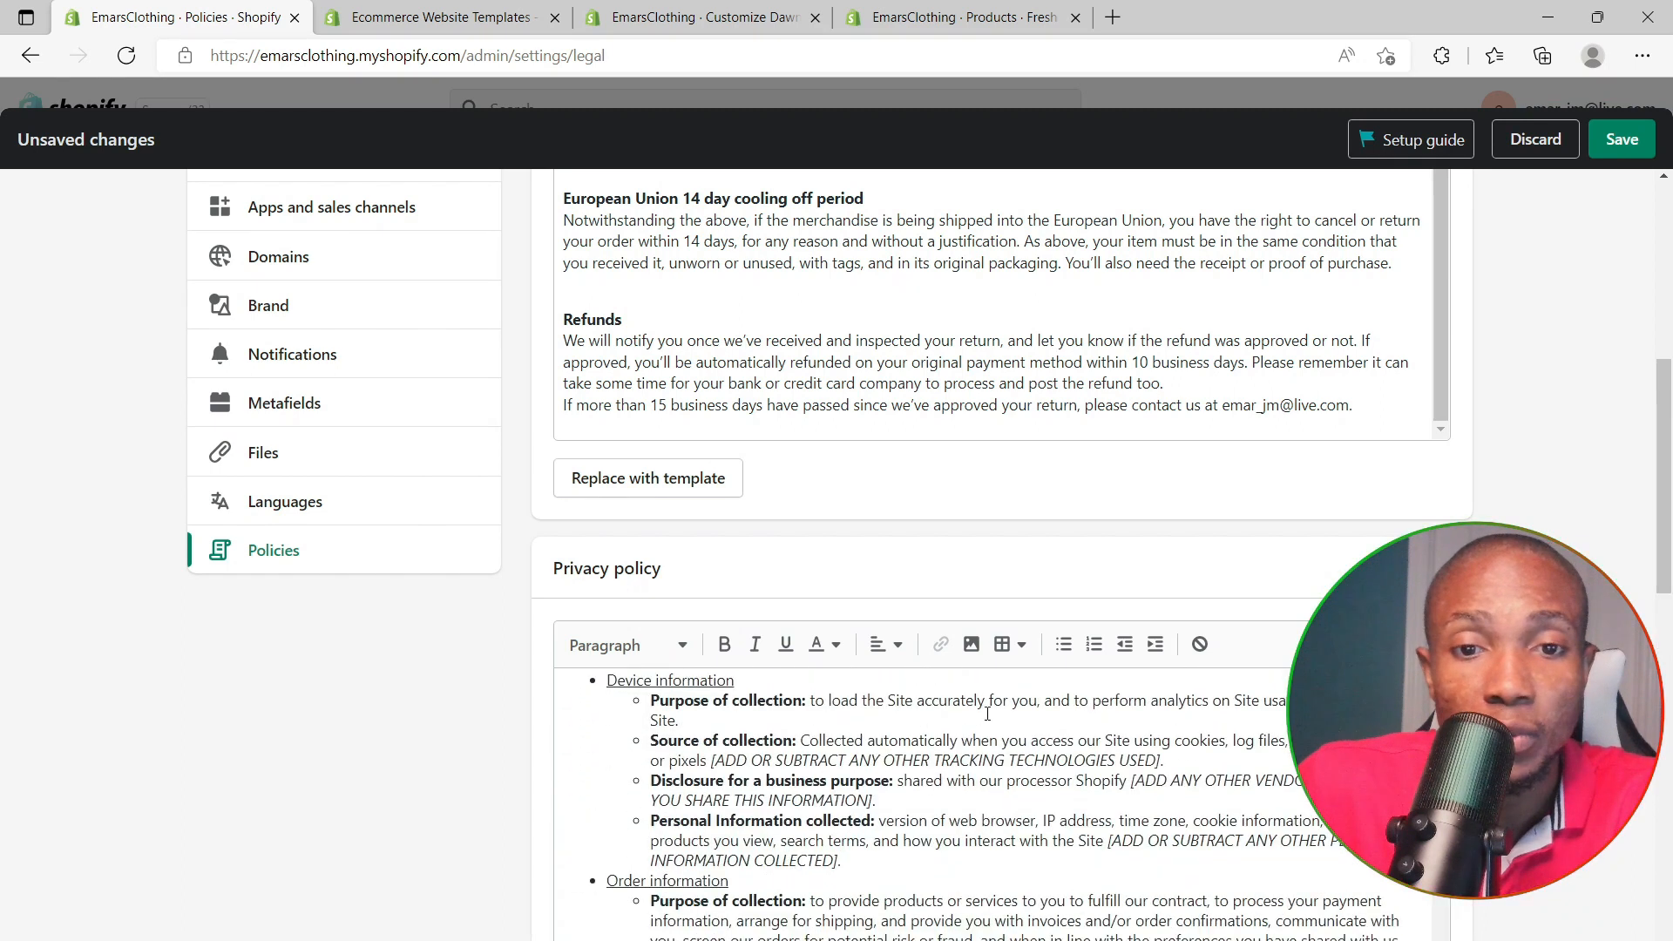
Create the terms of service and contact information from their templates, leave the shipping policy empty, and save the policies
scroll(676, 717, down, 6)
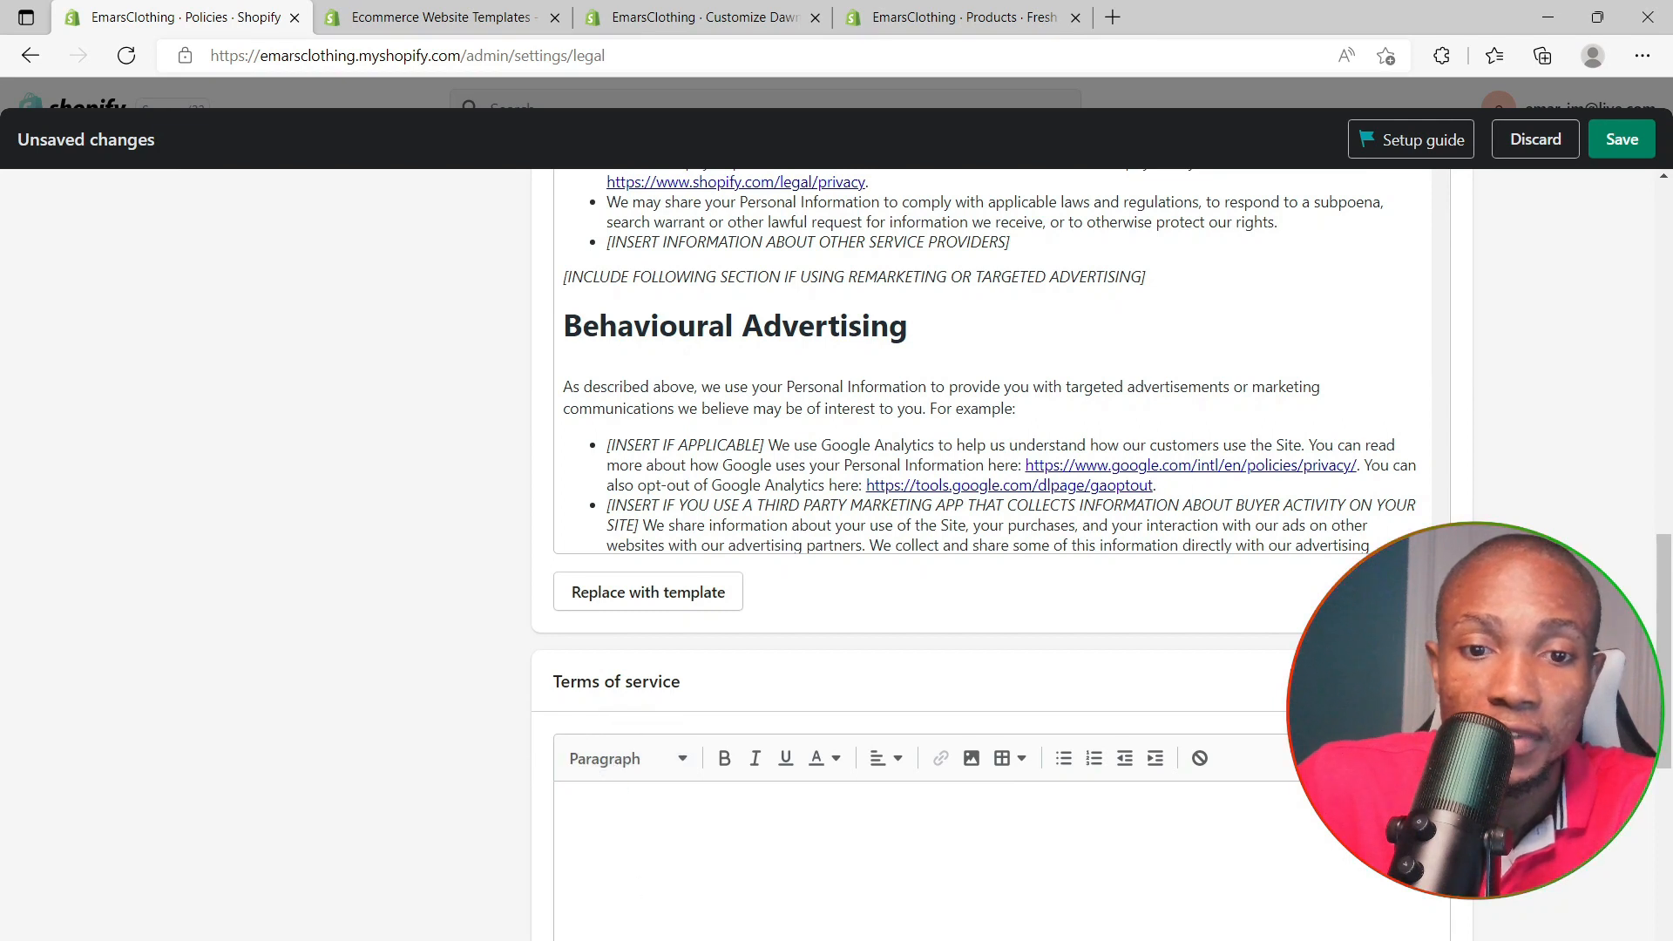
scroll(999, 788, down, 10)
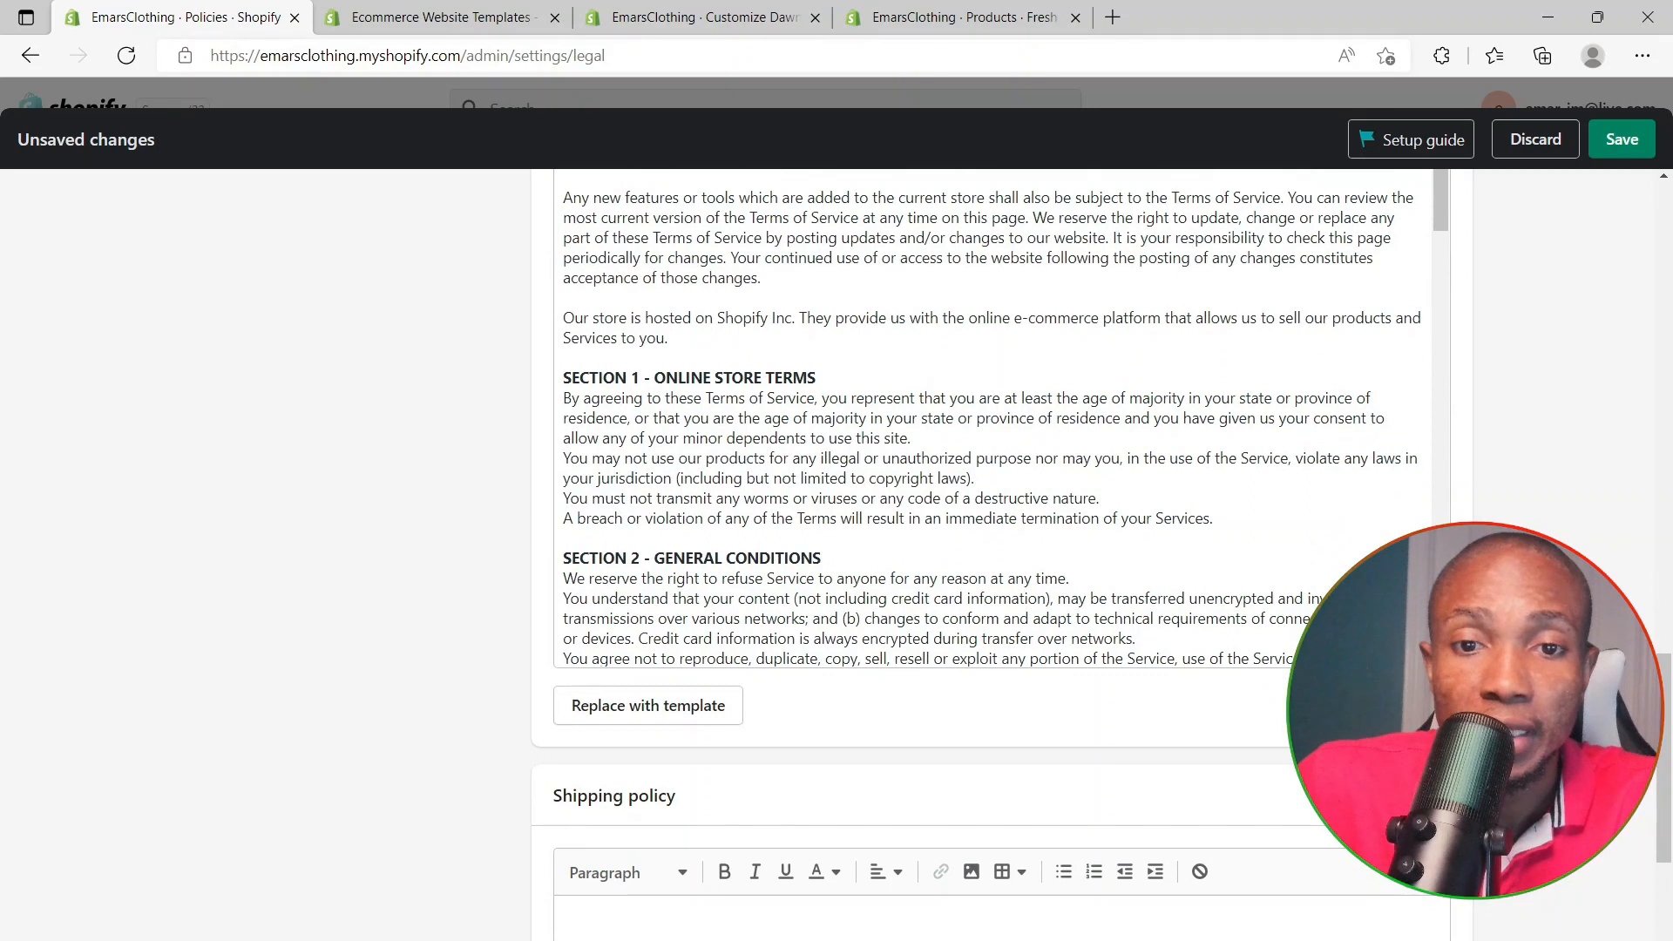
scroll(999, 557, down, 2)
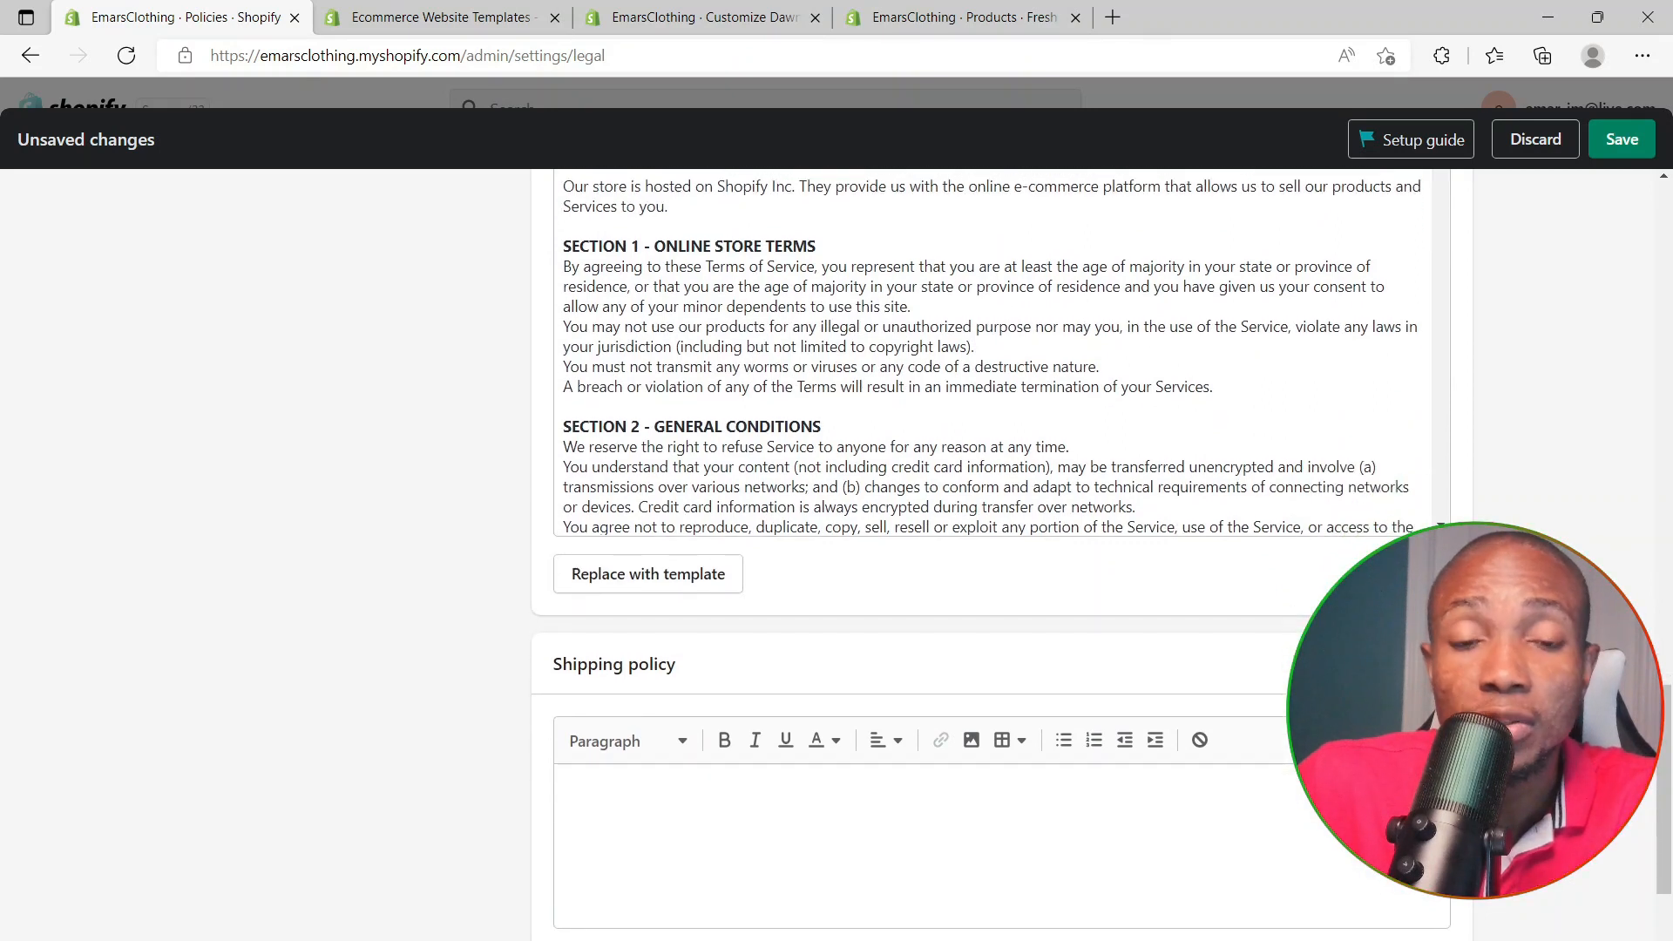
scroll(552, 713, down, 3)
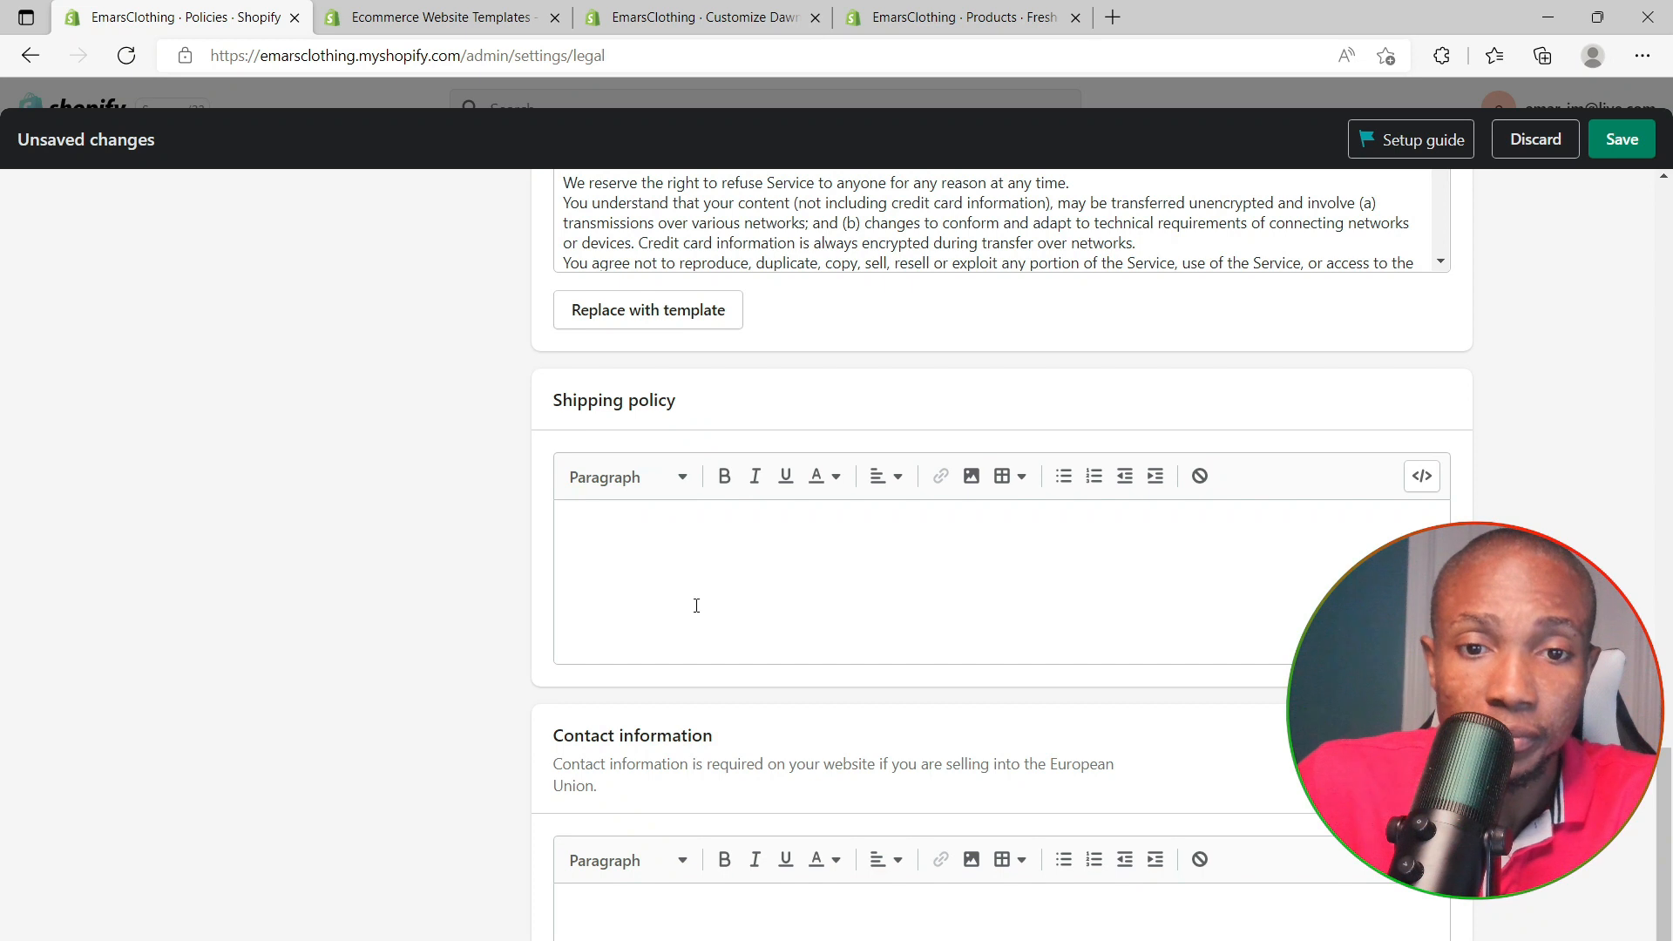
scroll(697, 609, down, 3)
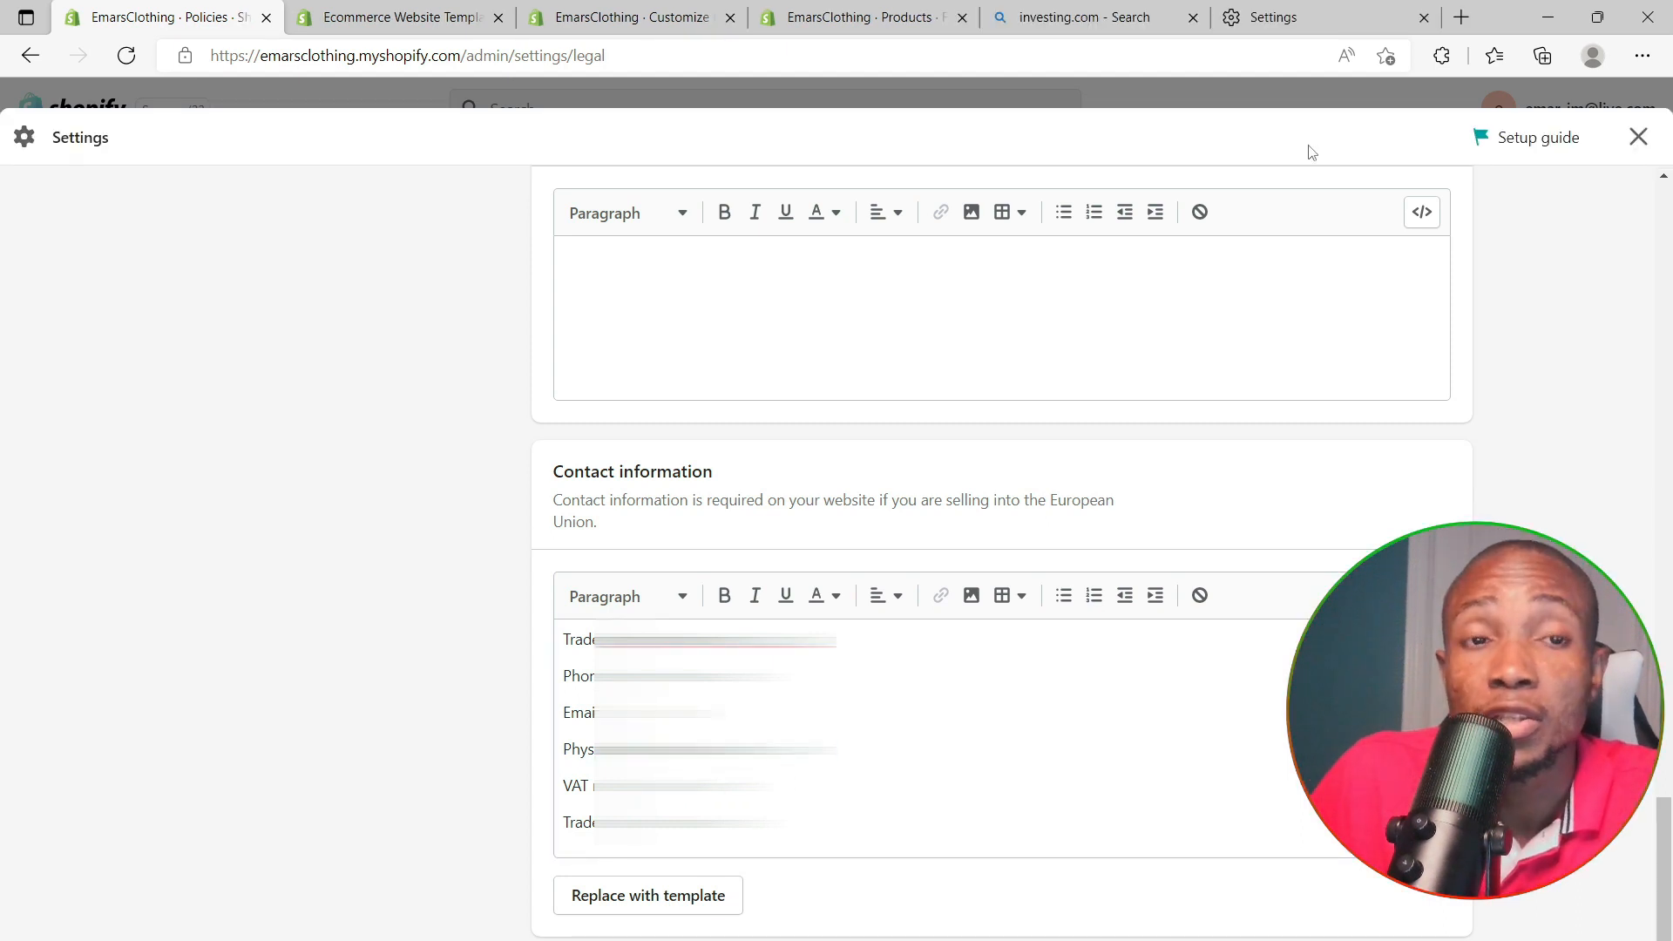
Close the settings and remove the Search item from the online store's Footer menu
click(1638, 139)
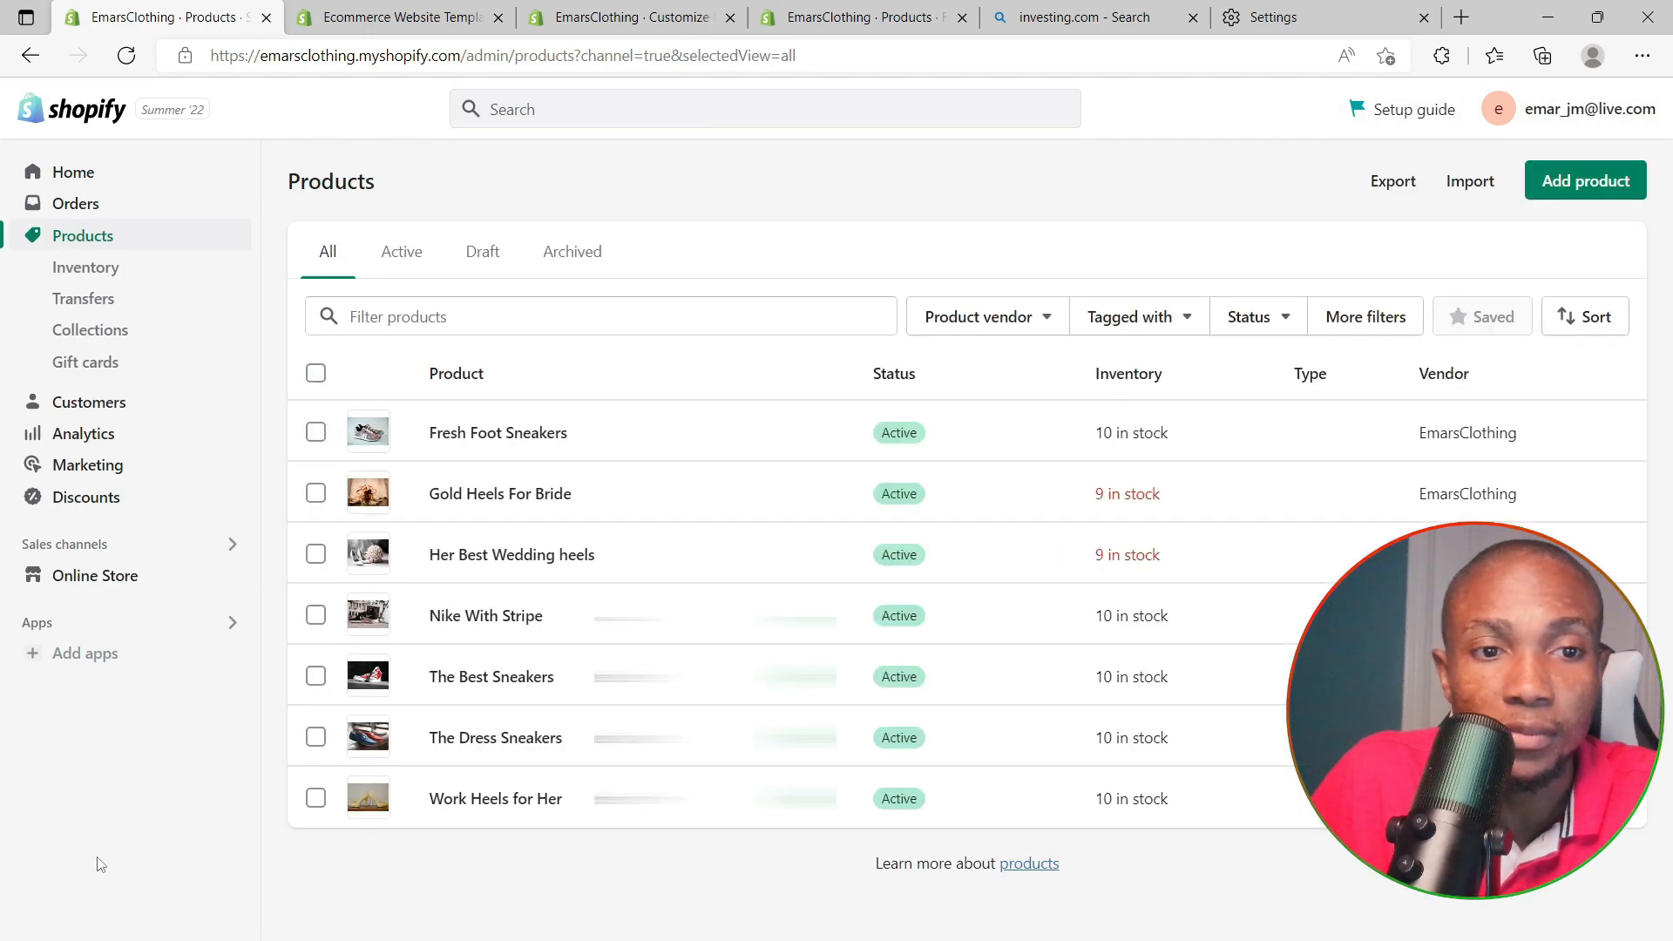
click(87, 576)
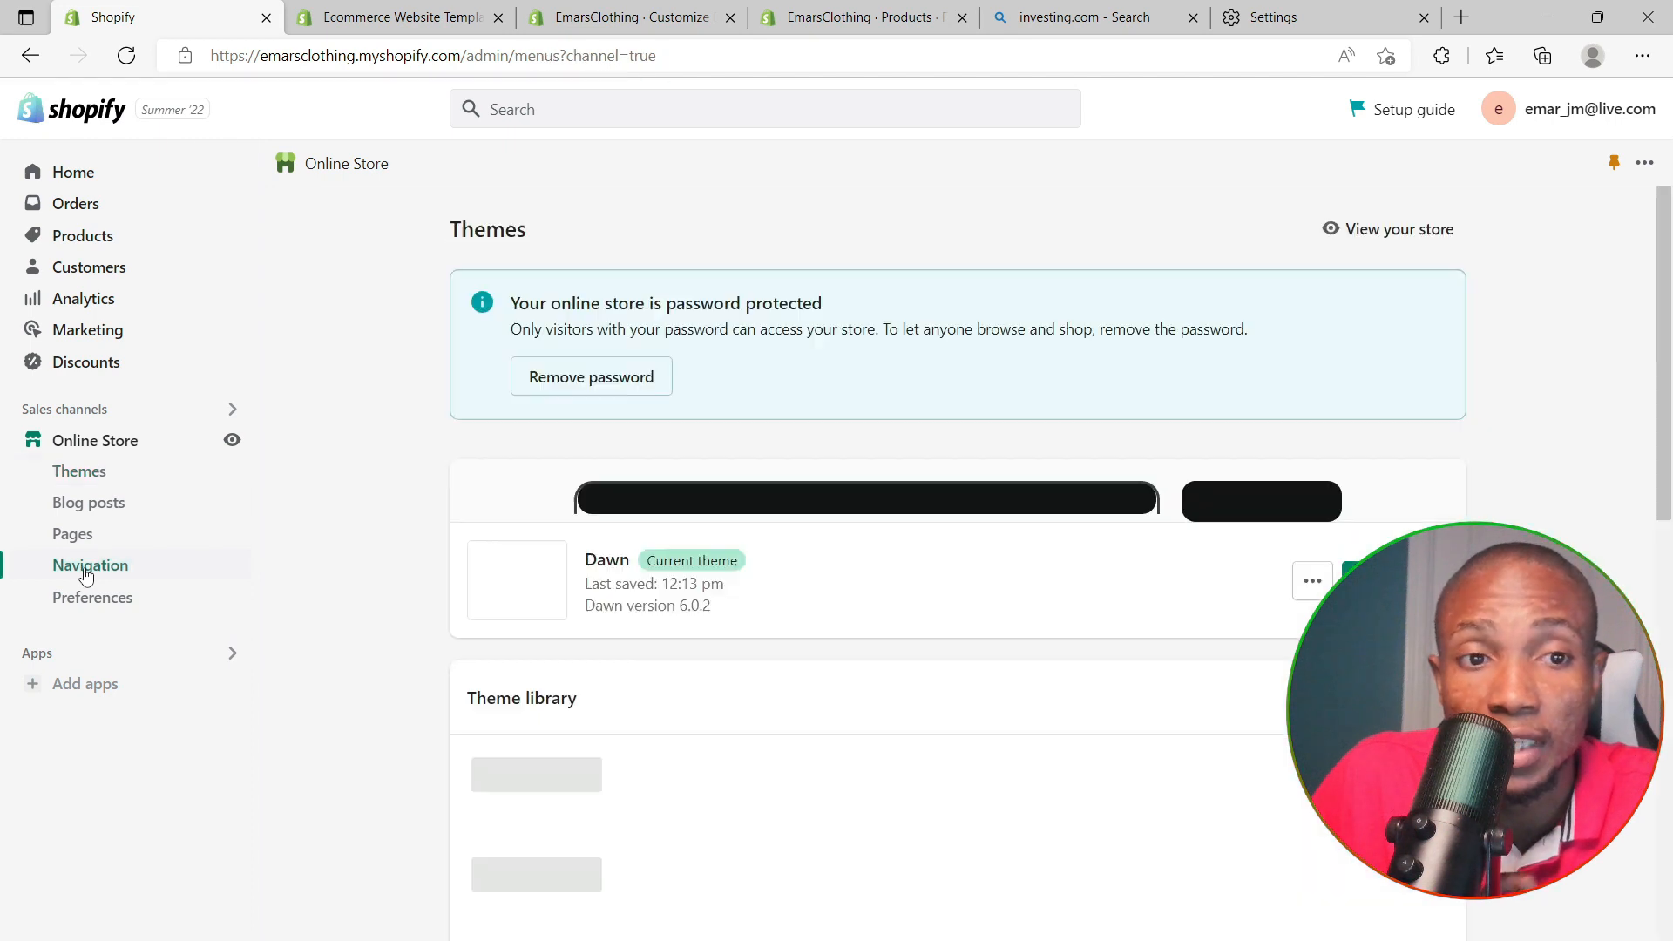
click(84, 575)
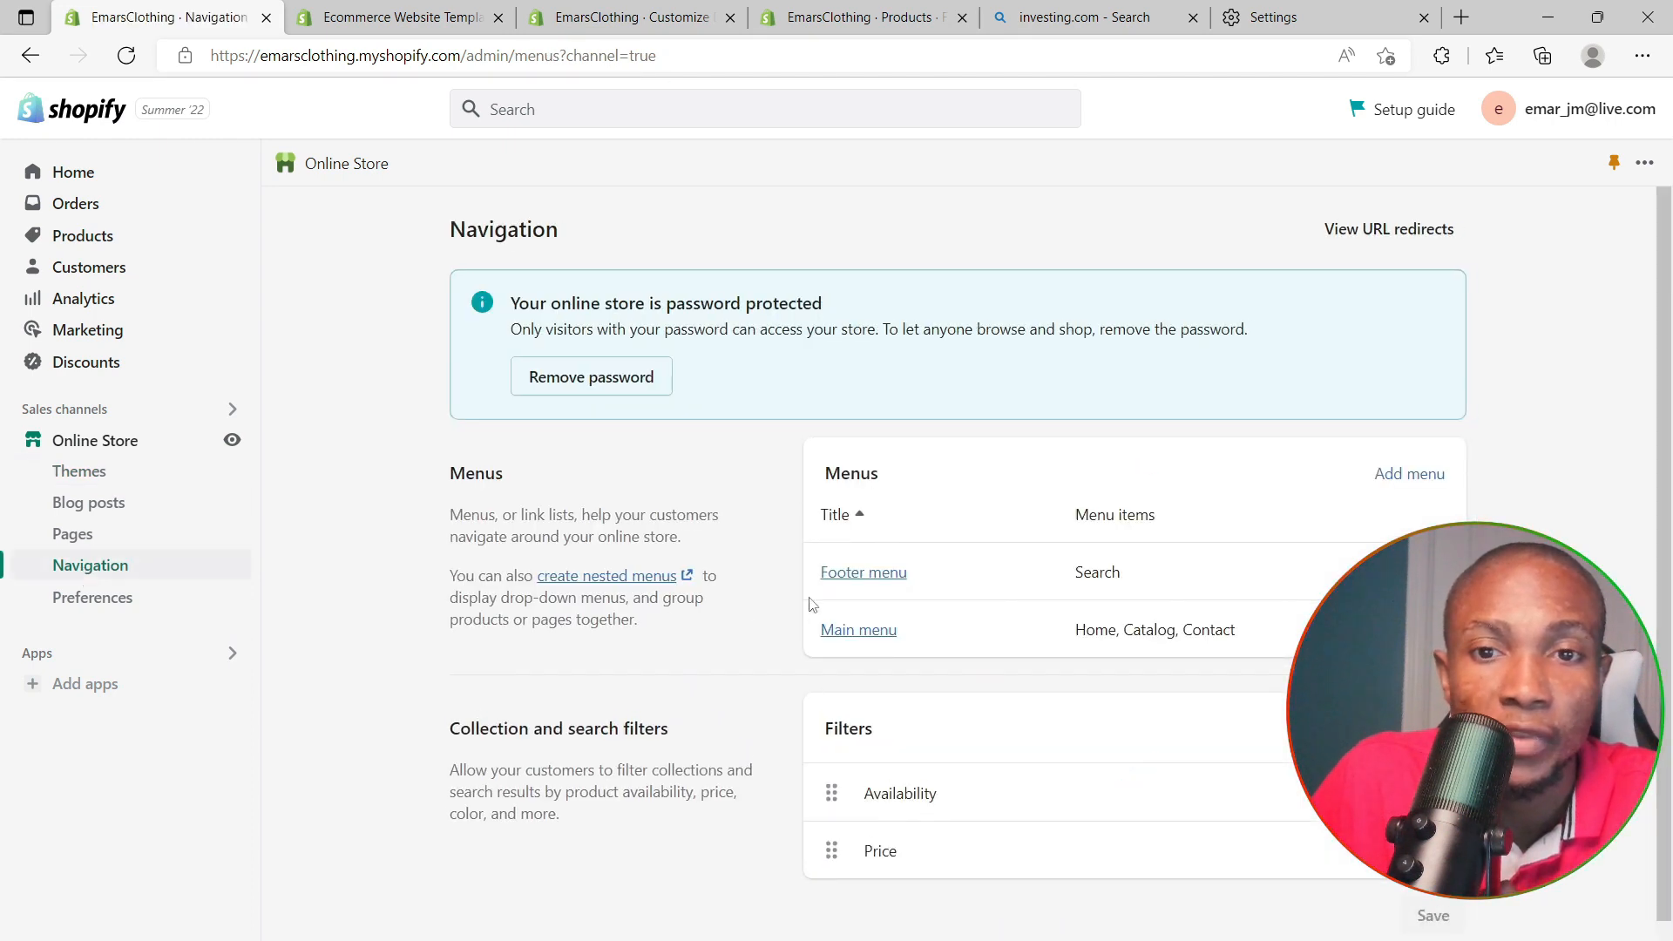
click(865, 575)
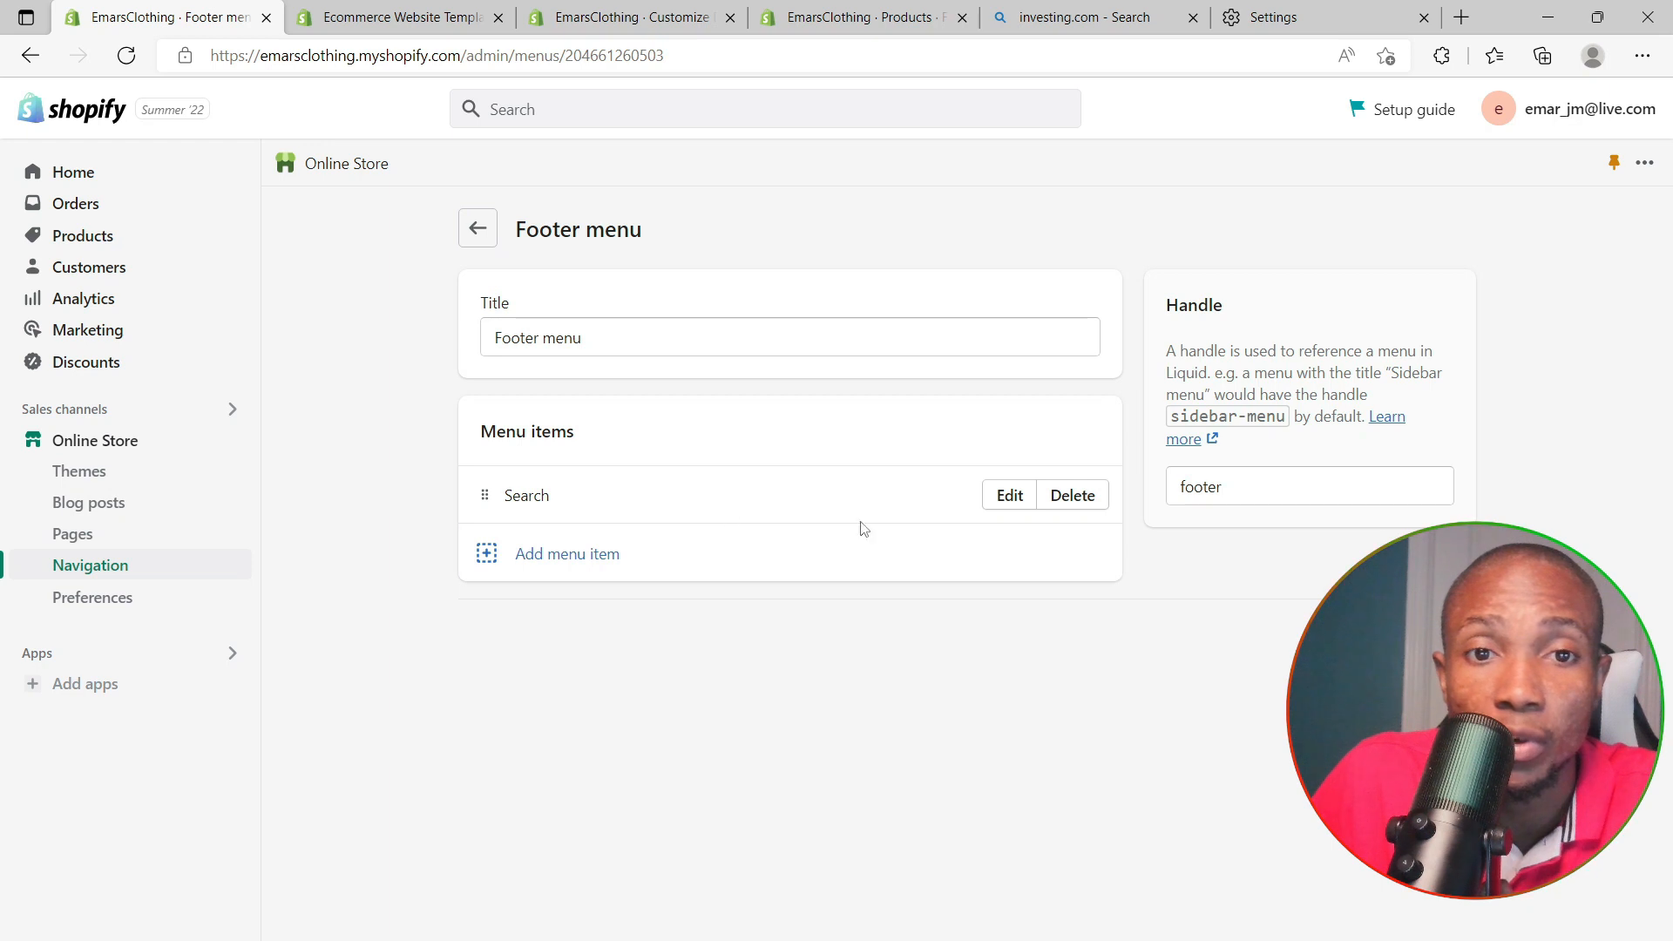
click(1078, 498)
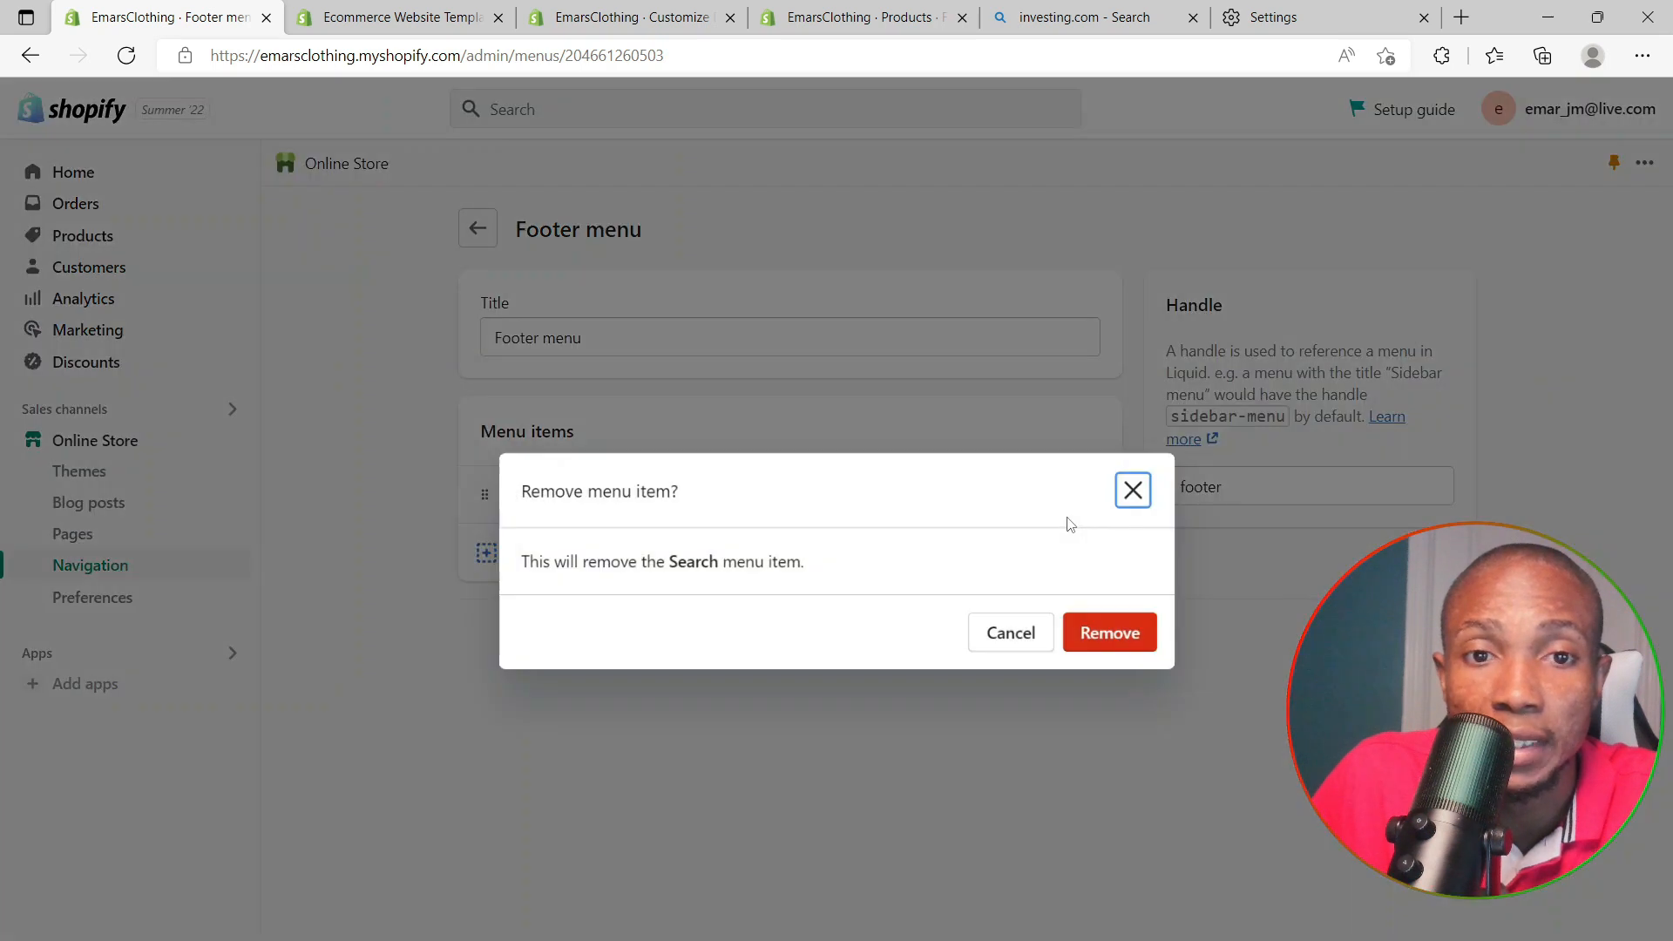
click(1108, 634)
Add a Privacy Policy item linked to the store's privacy policy to the Footer menu
click(554, 601)
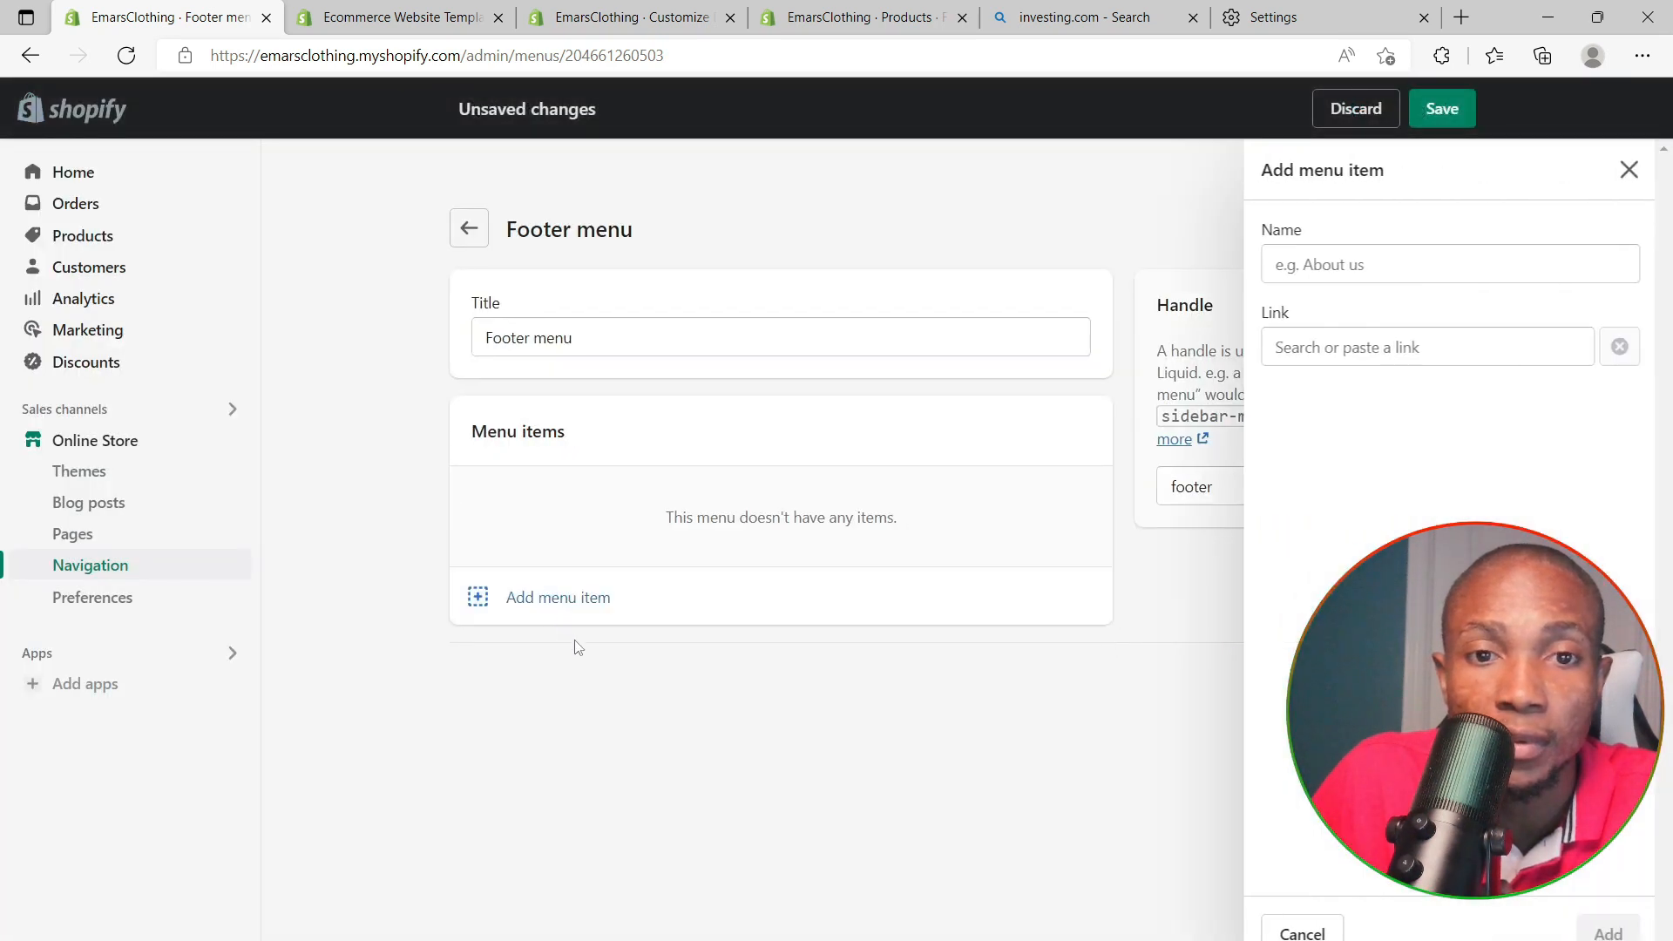
click(1393, 347)
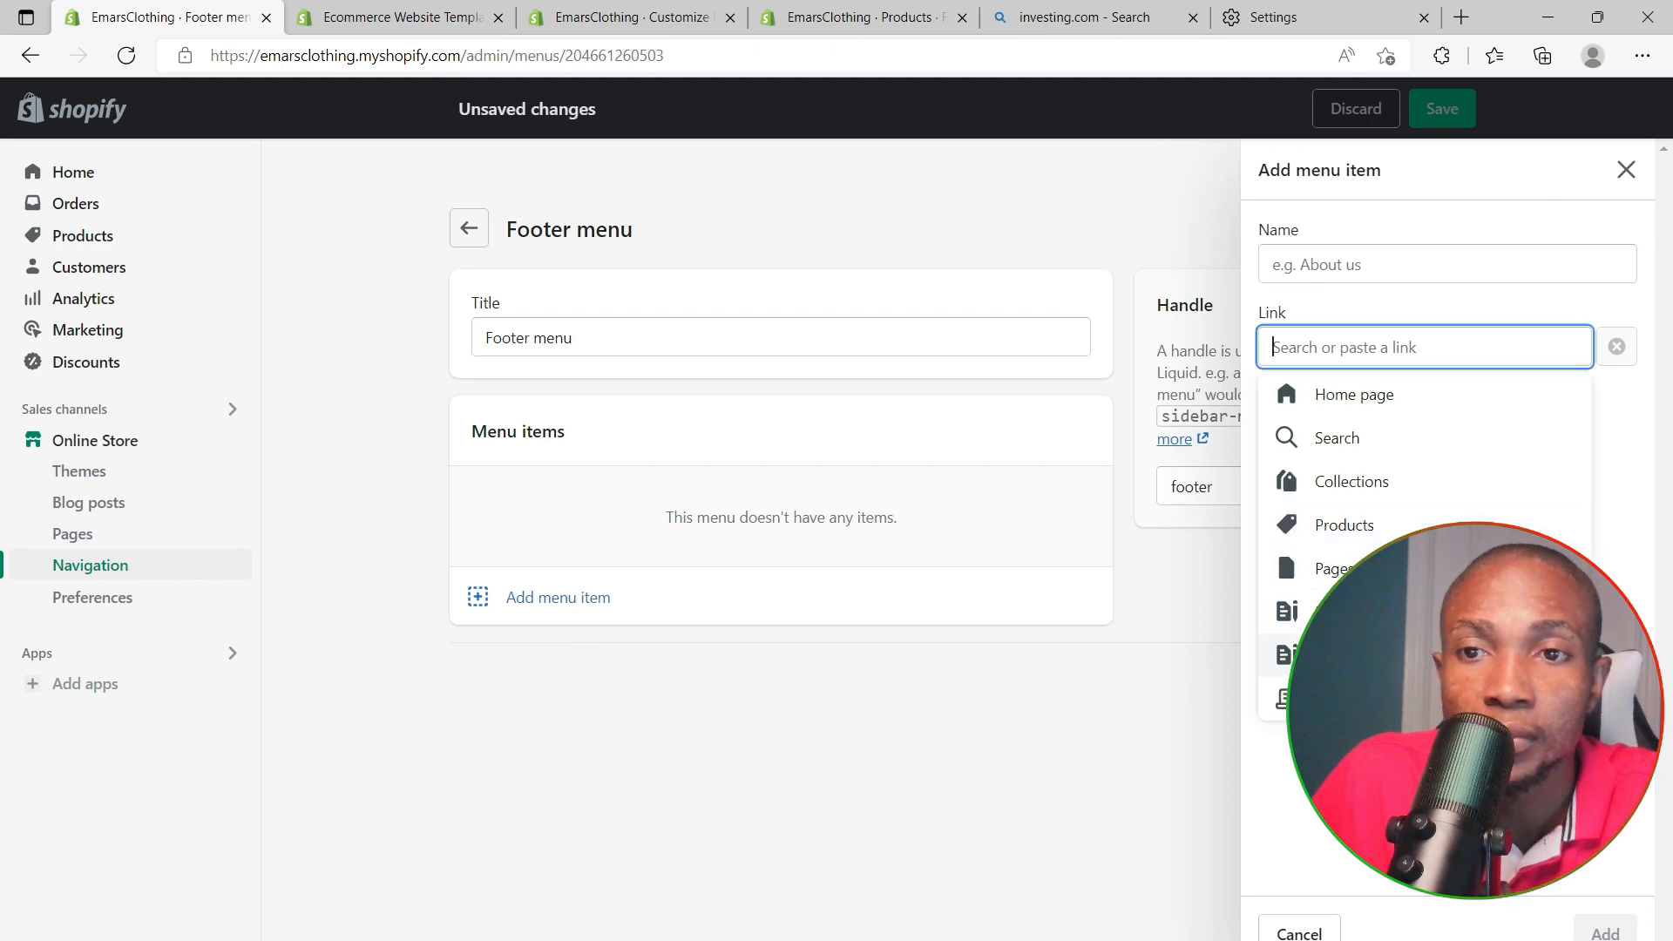
click(1280, 699)
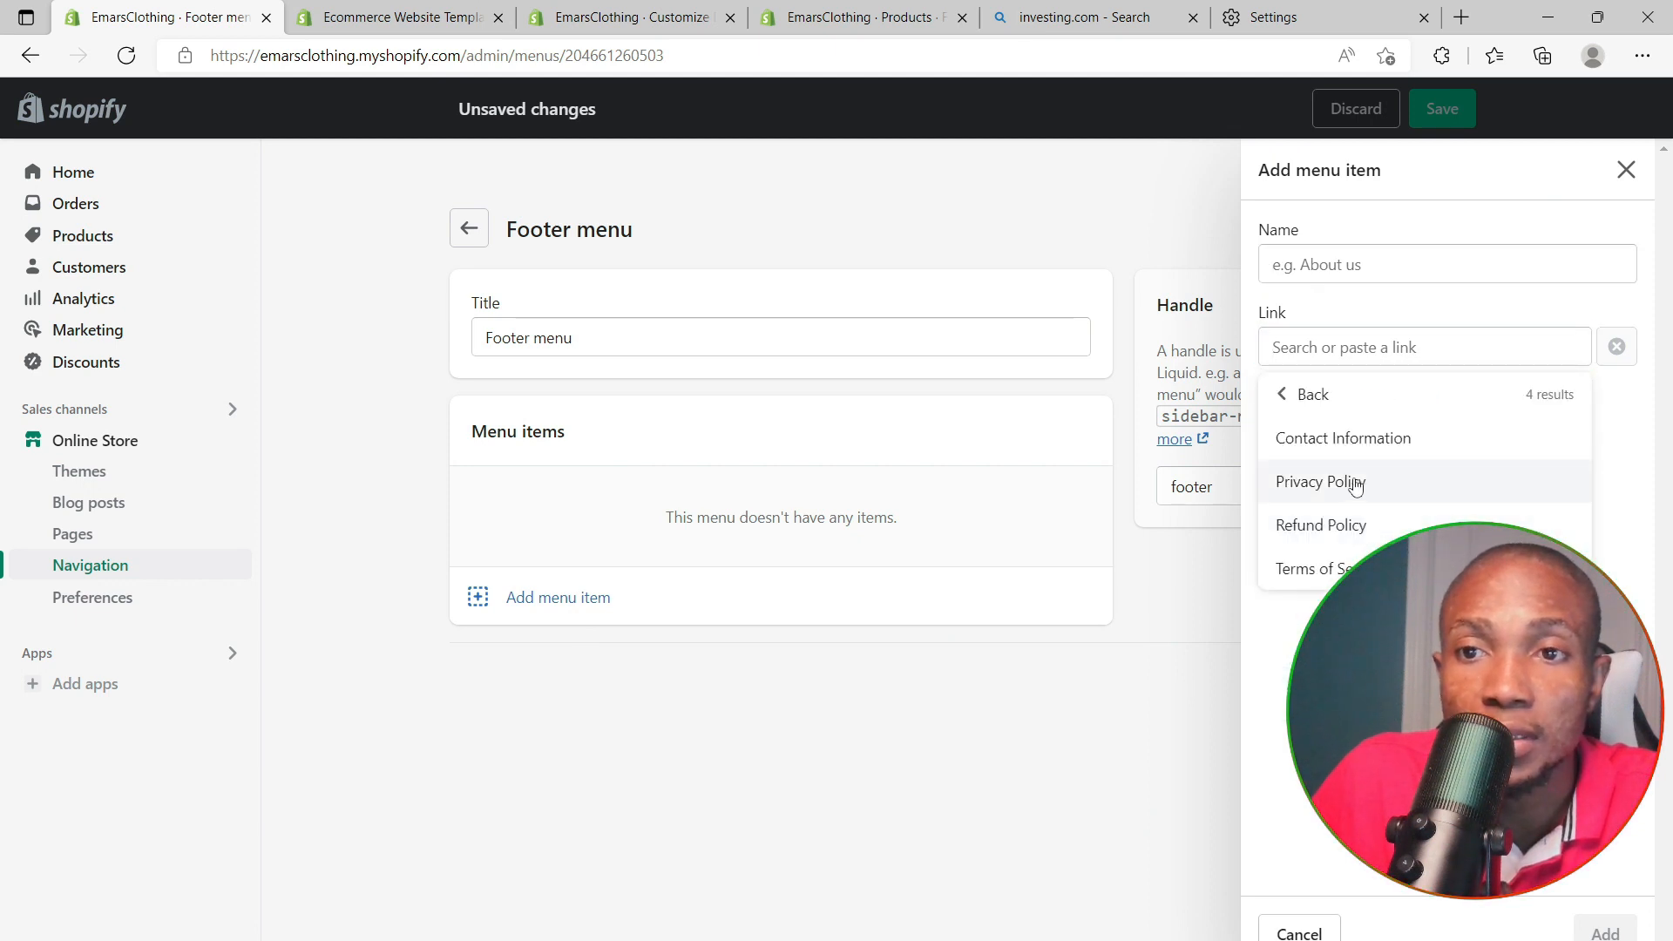
click(1339, 488)
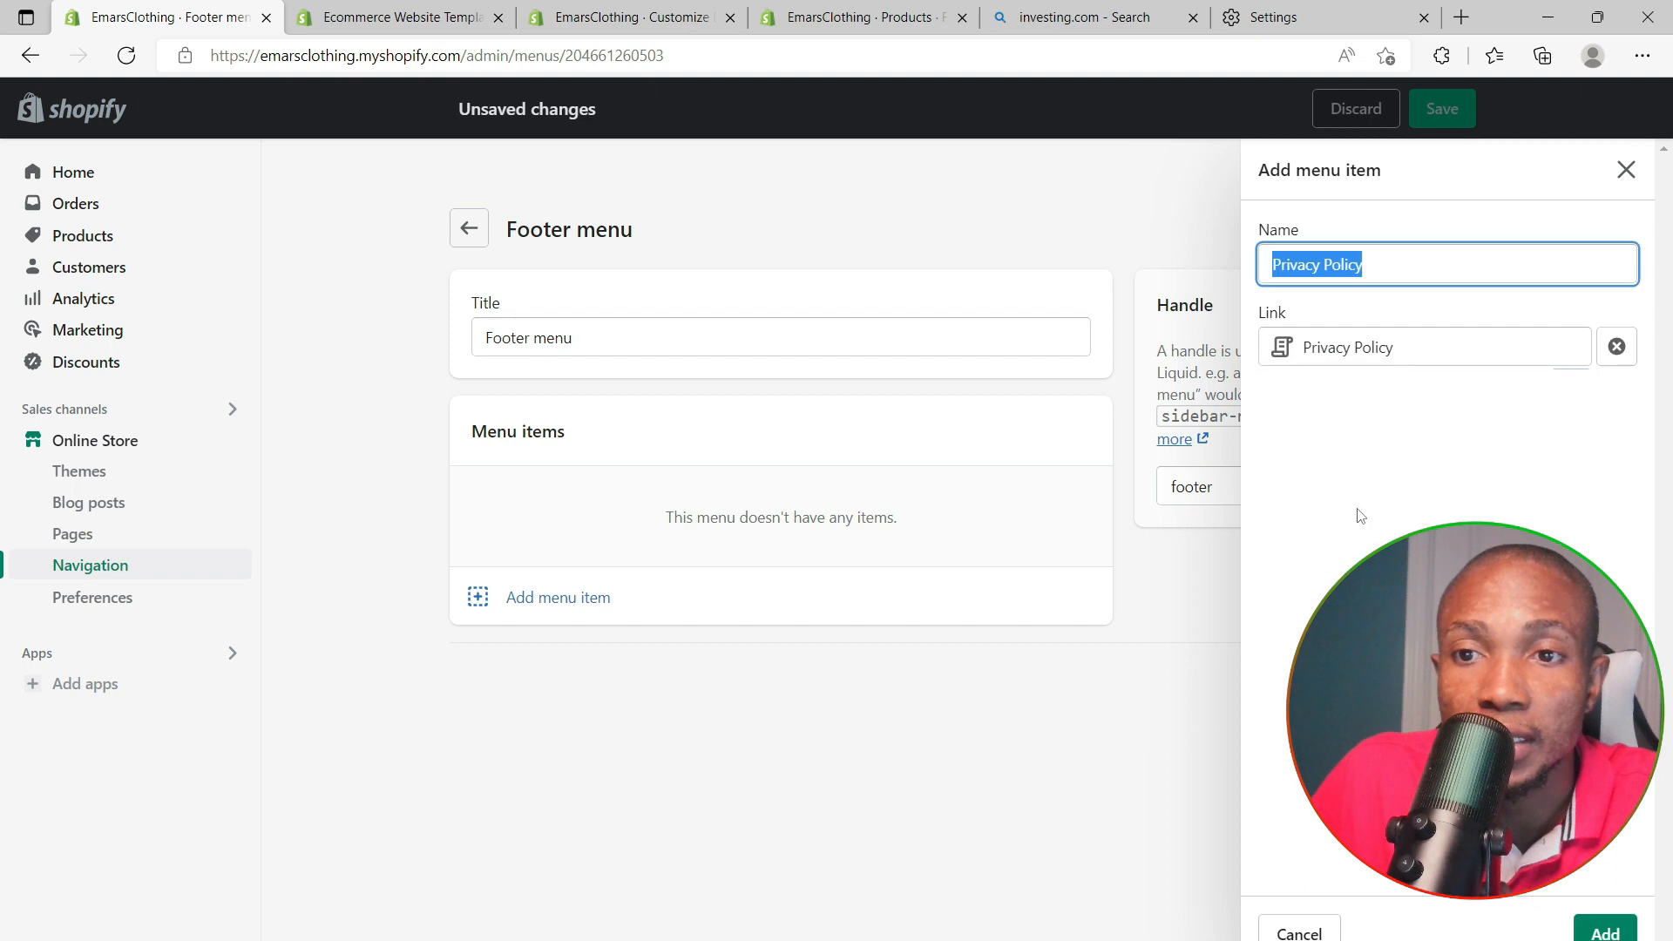
click(1605, 931)
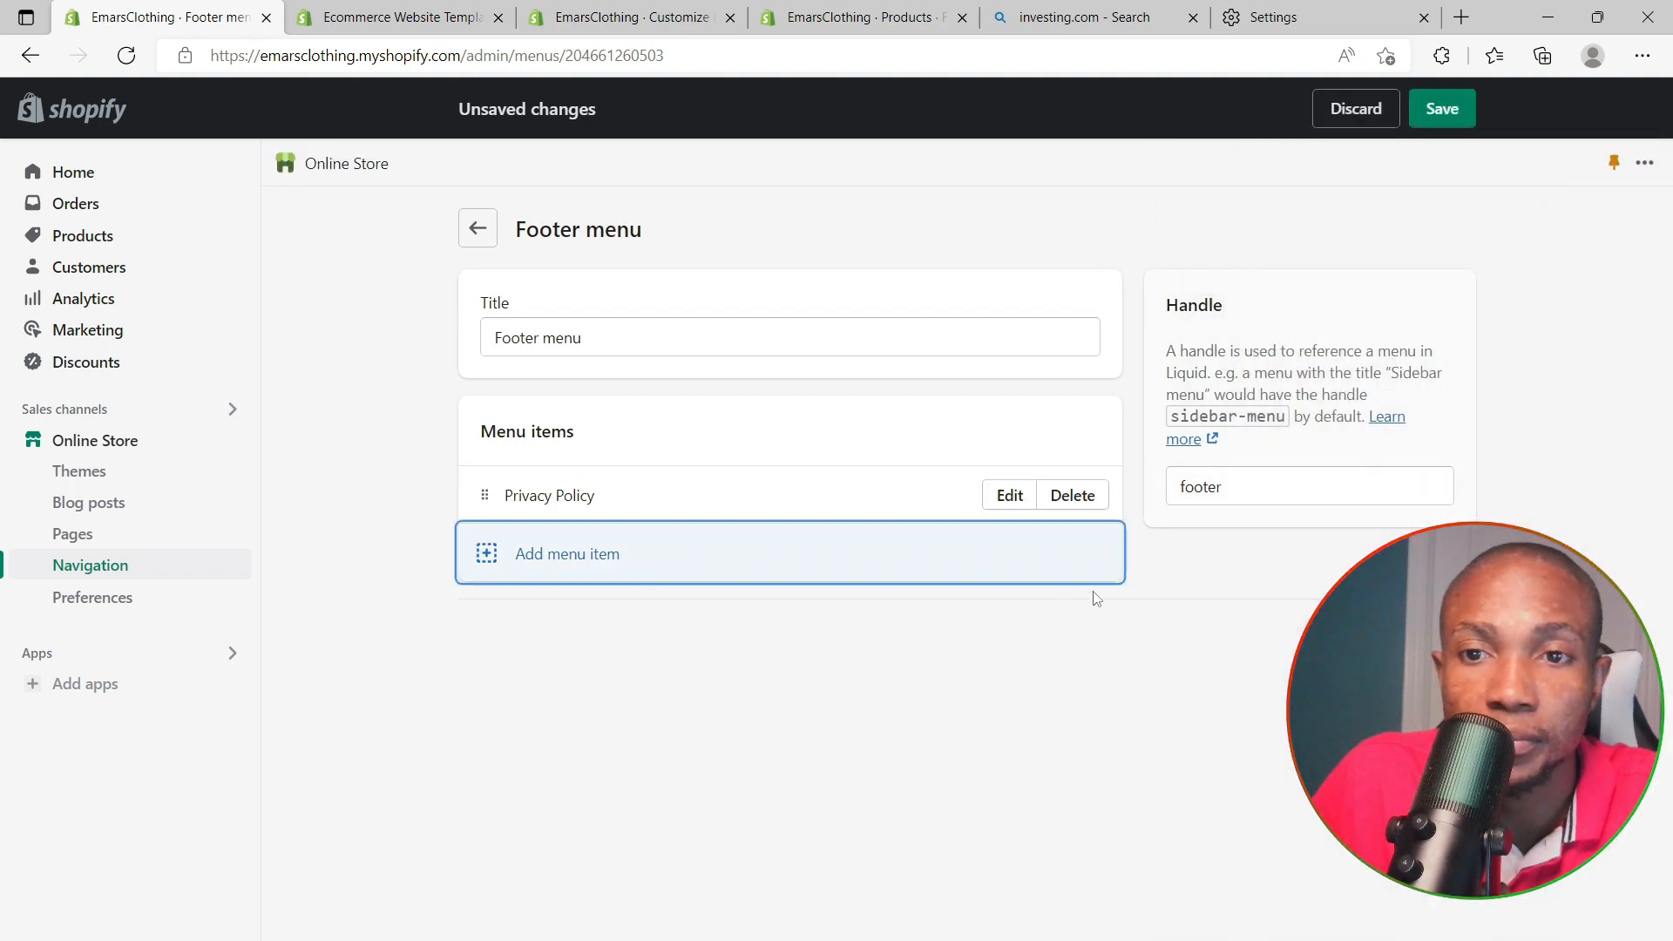
Add a Refund Policy item linked to the store's refund policy to the Footer menu
click(490, 556)
click(1424, 346)
click(1332, 698)
click(1338, 526)
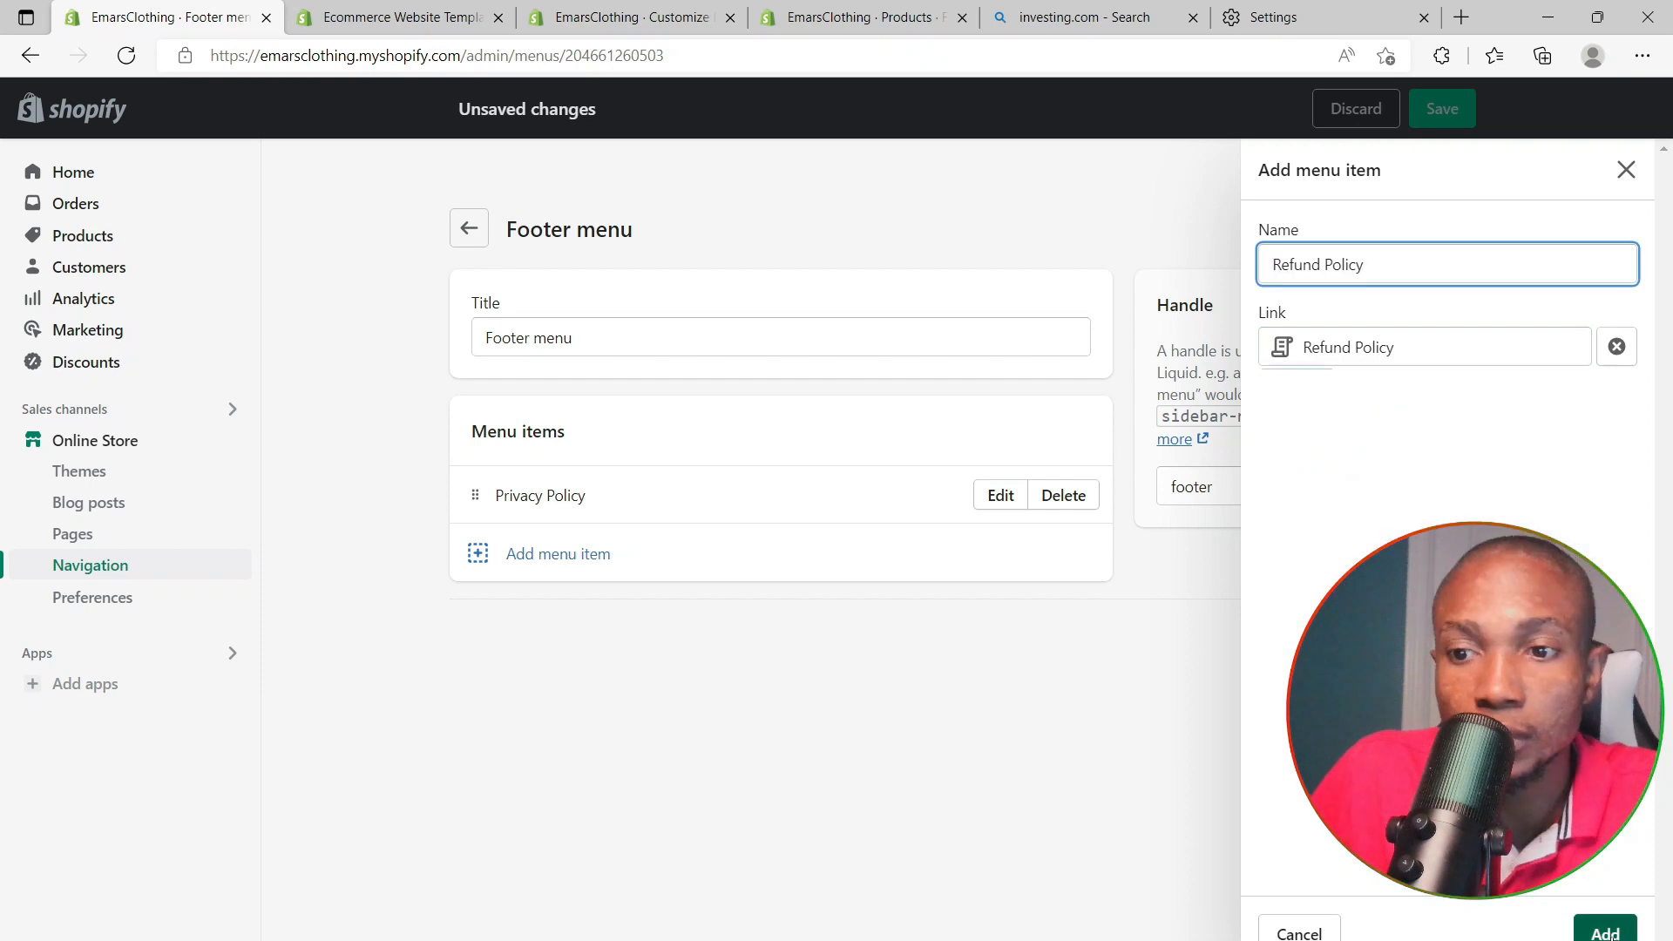
click(1609, 934)
Add a Terms of Service item linked to the store's terms of service to the Footer menu
click(540, 610)
click(1419, 346)
click(1333, 699)
click(1324, 568)
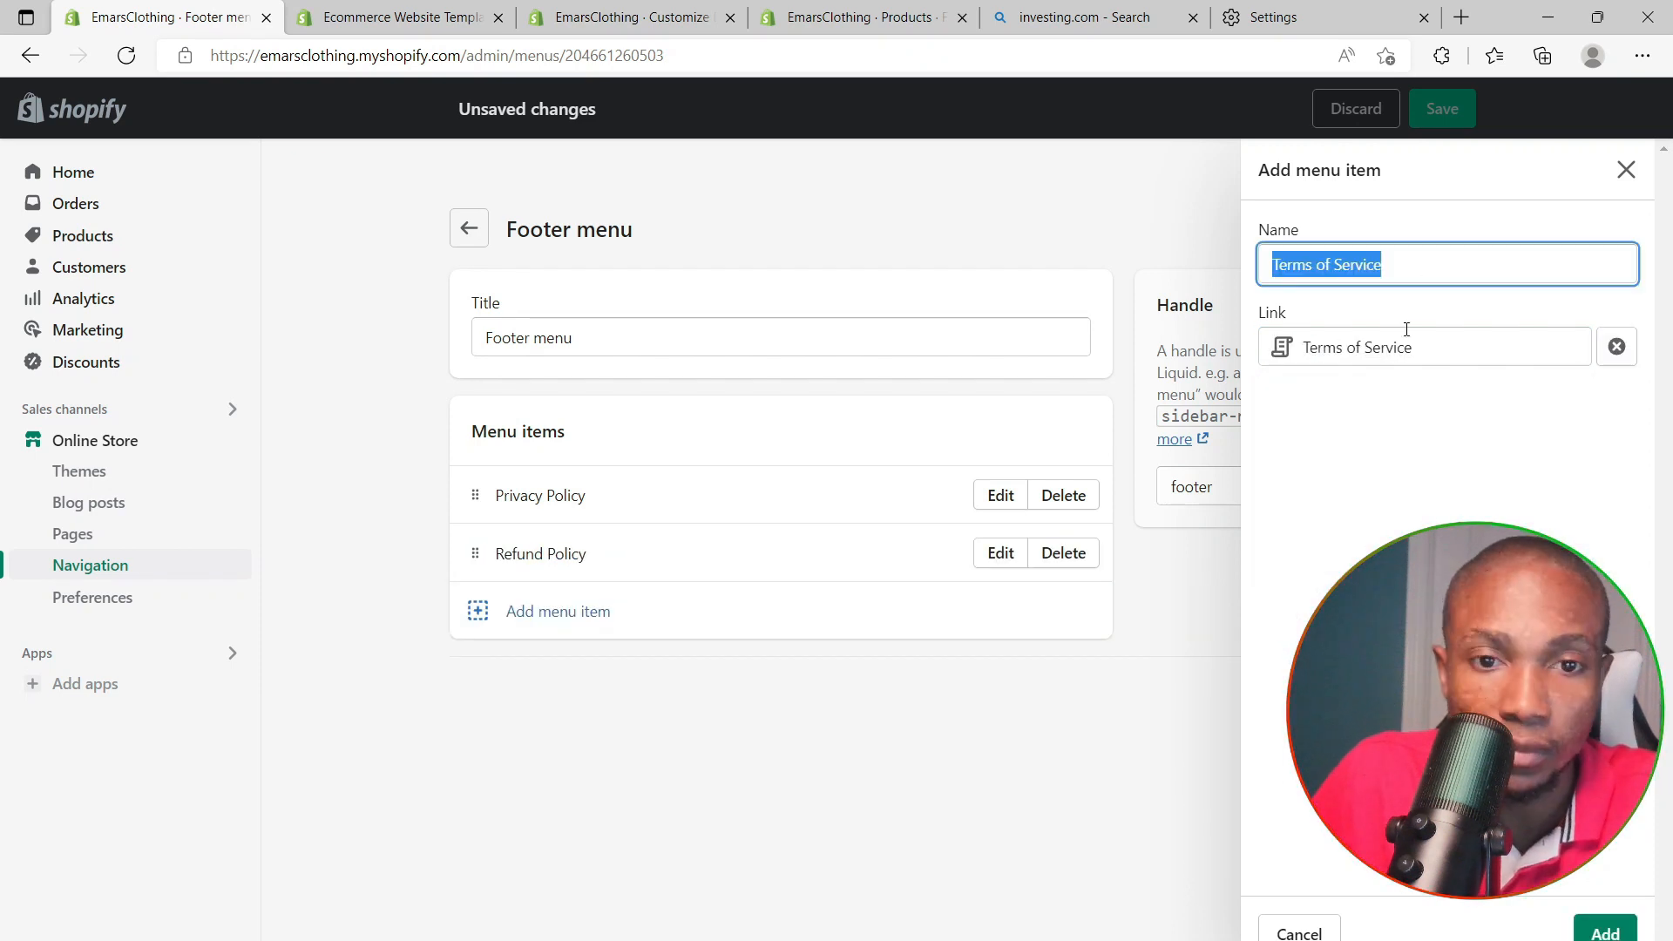
click(1607, 932)
Add a Contact Information item linked to the store's contact information policy, and save the Footer menu
click(540, 669)
click(1408, 350)
click(1350, 455)
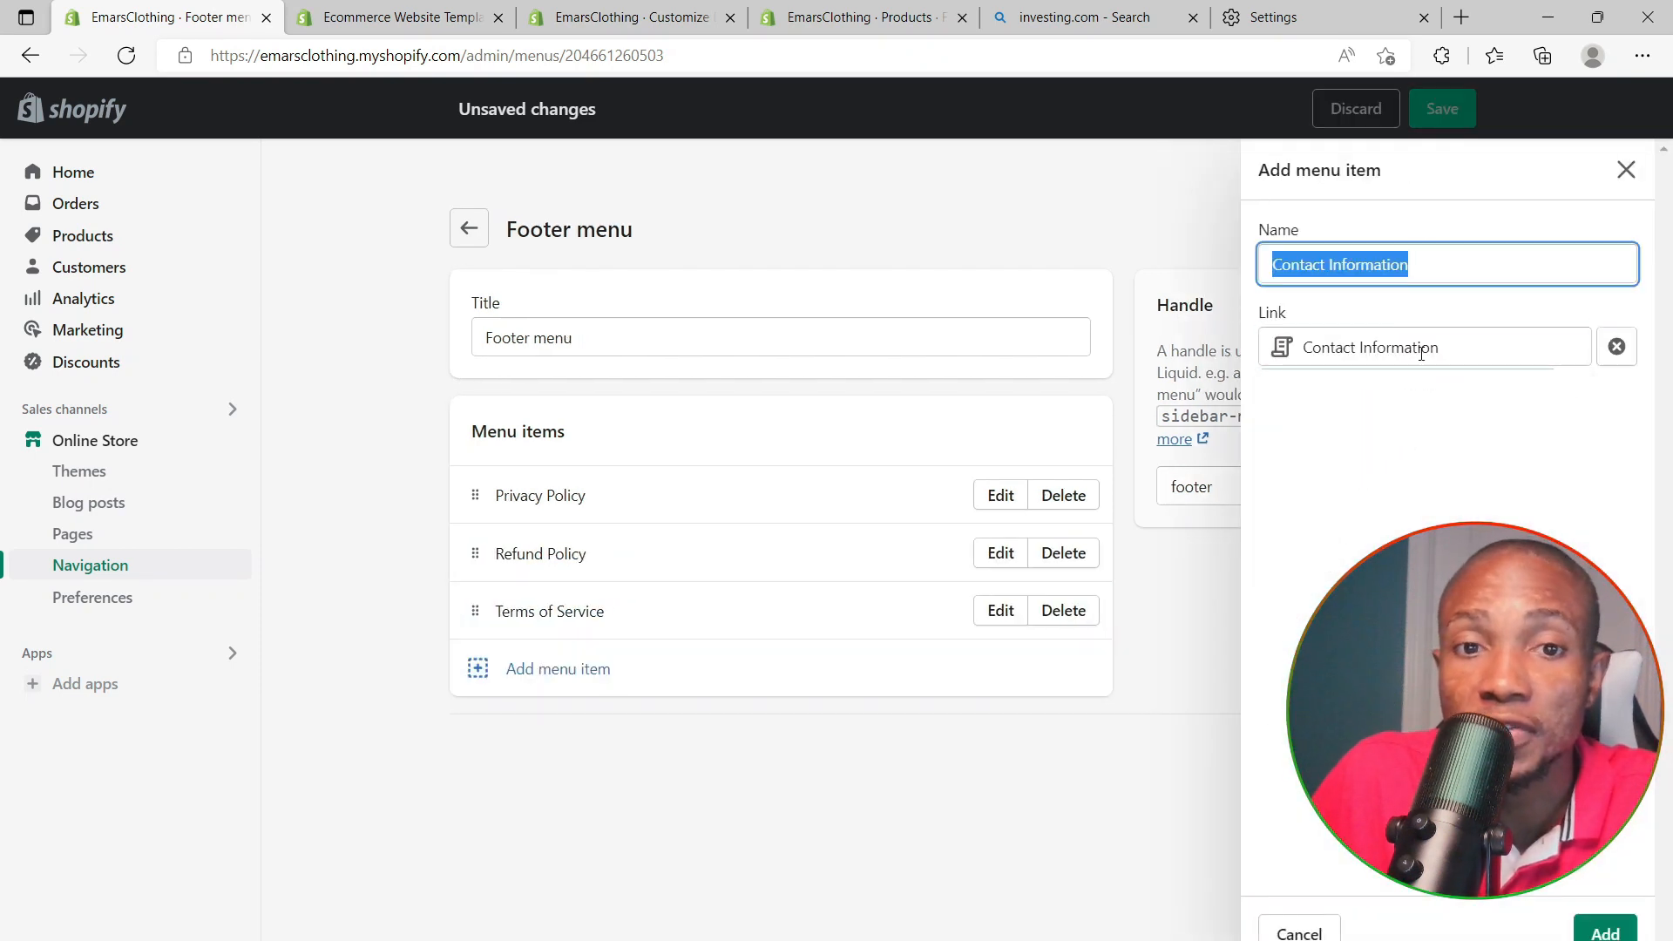
click(1606, 932)
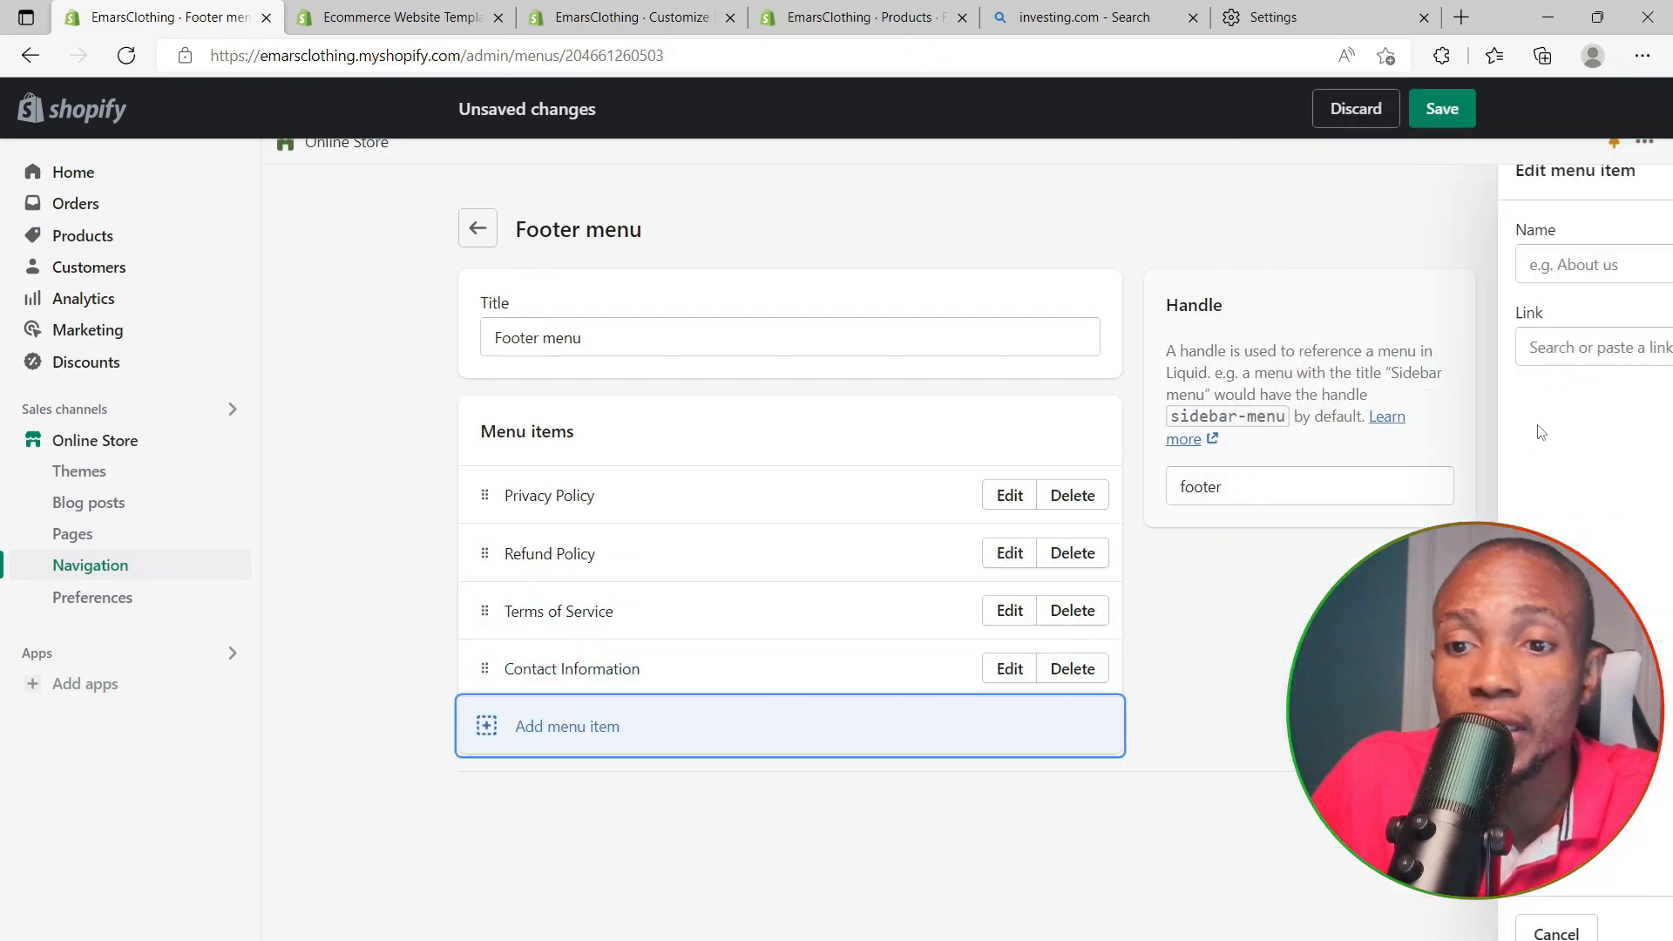
click(1439, 115)
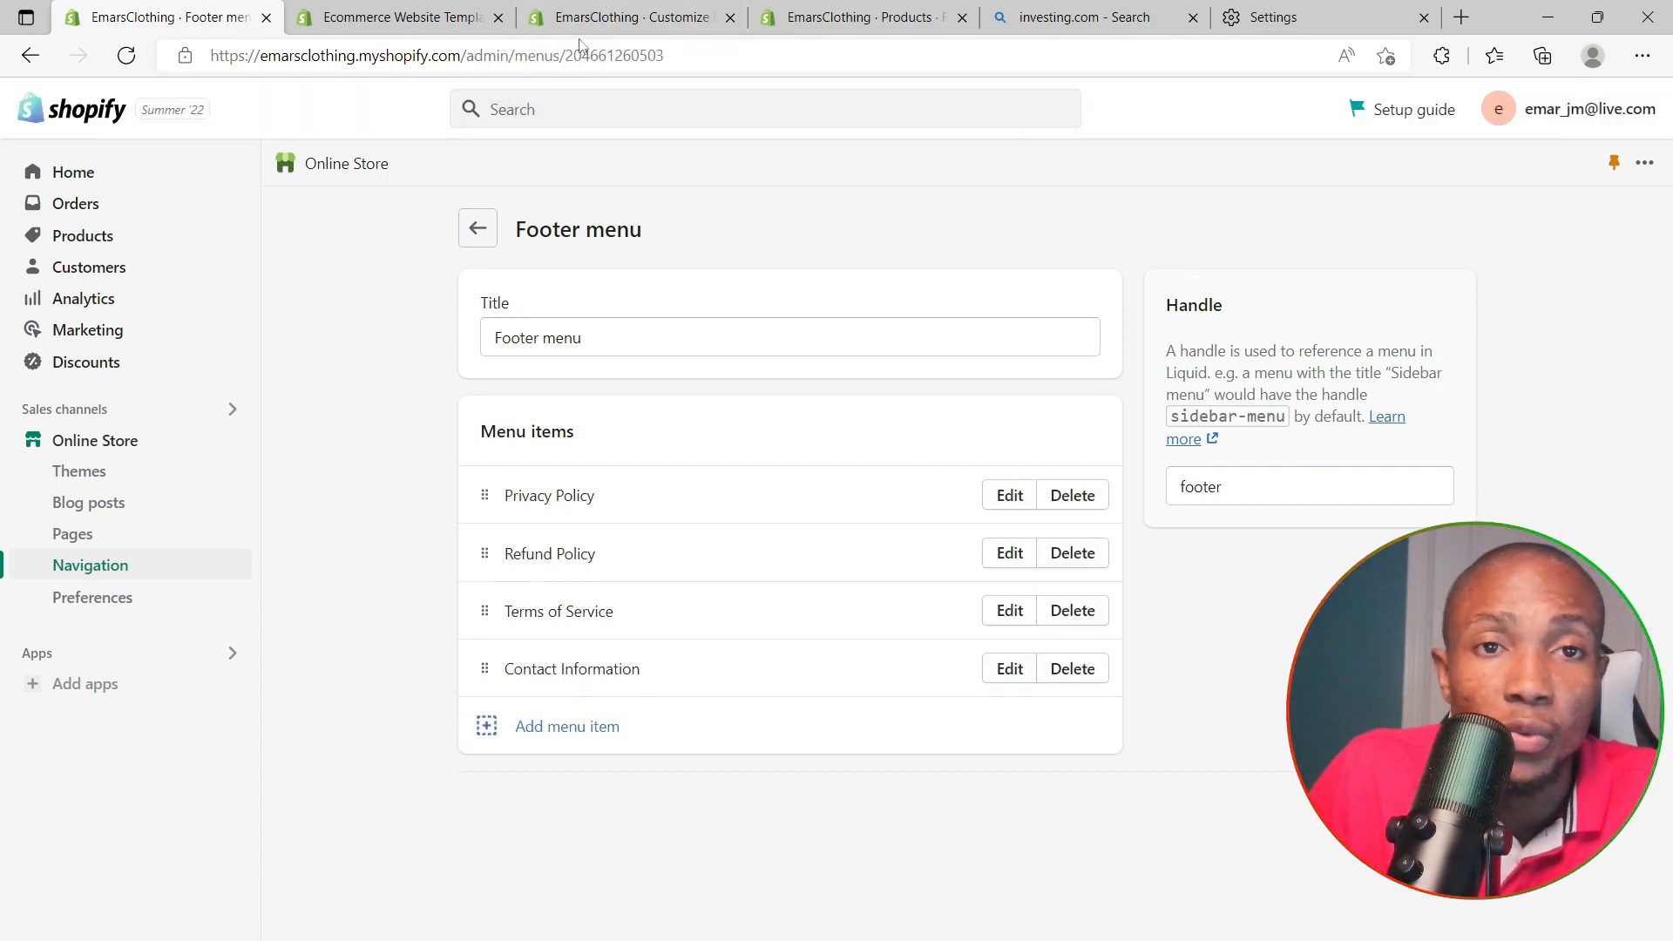
Return to the Dawn theme editor and reload it, discarding the unsaved changes
click(599, 20)
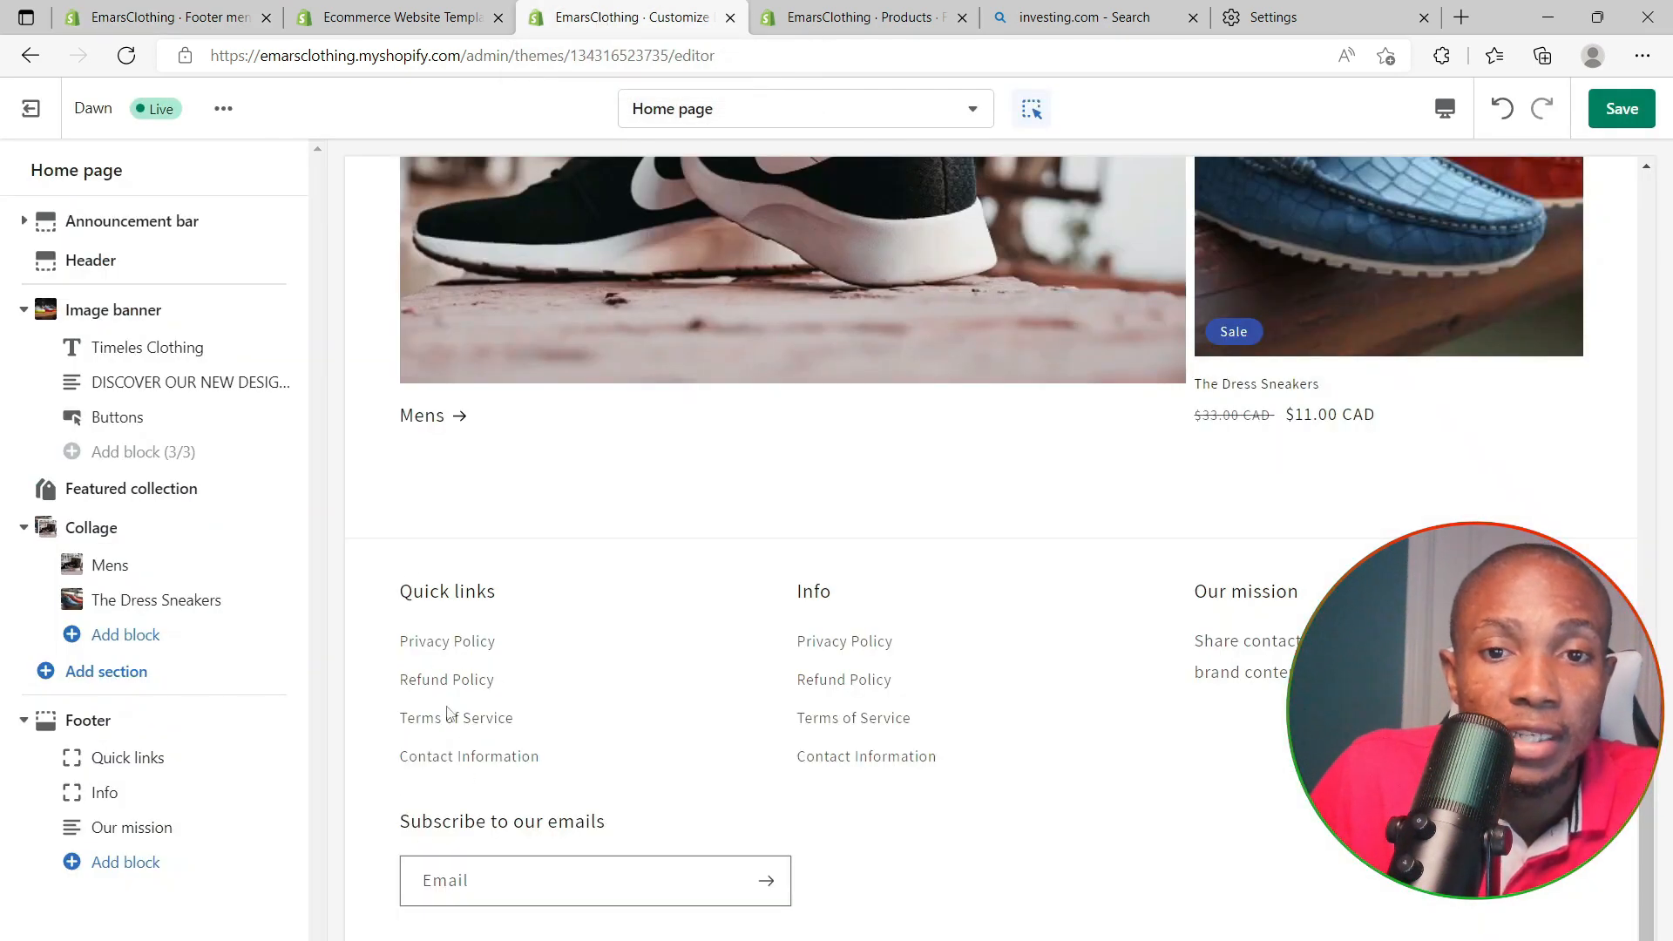
click(129, 57)
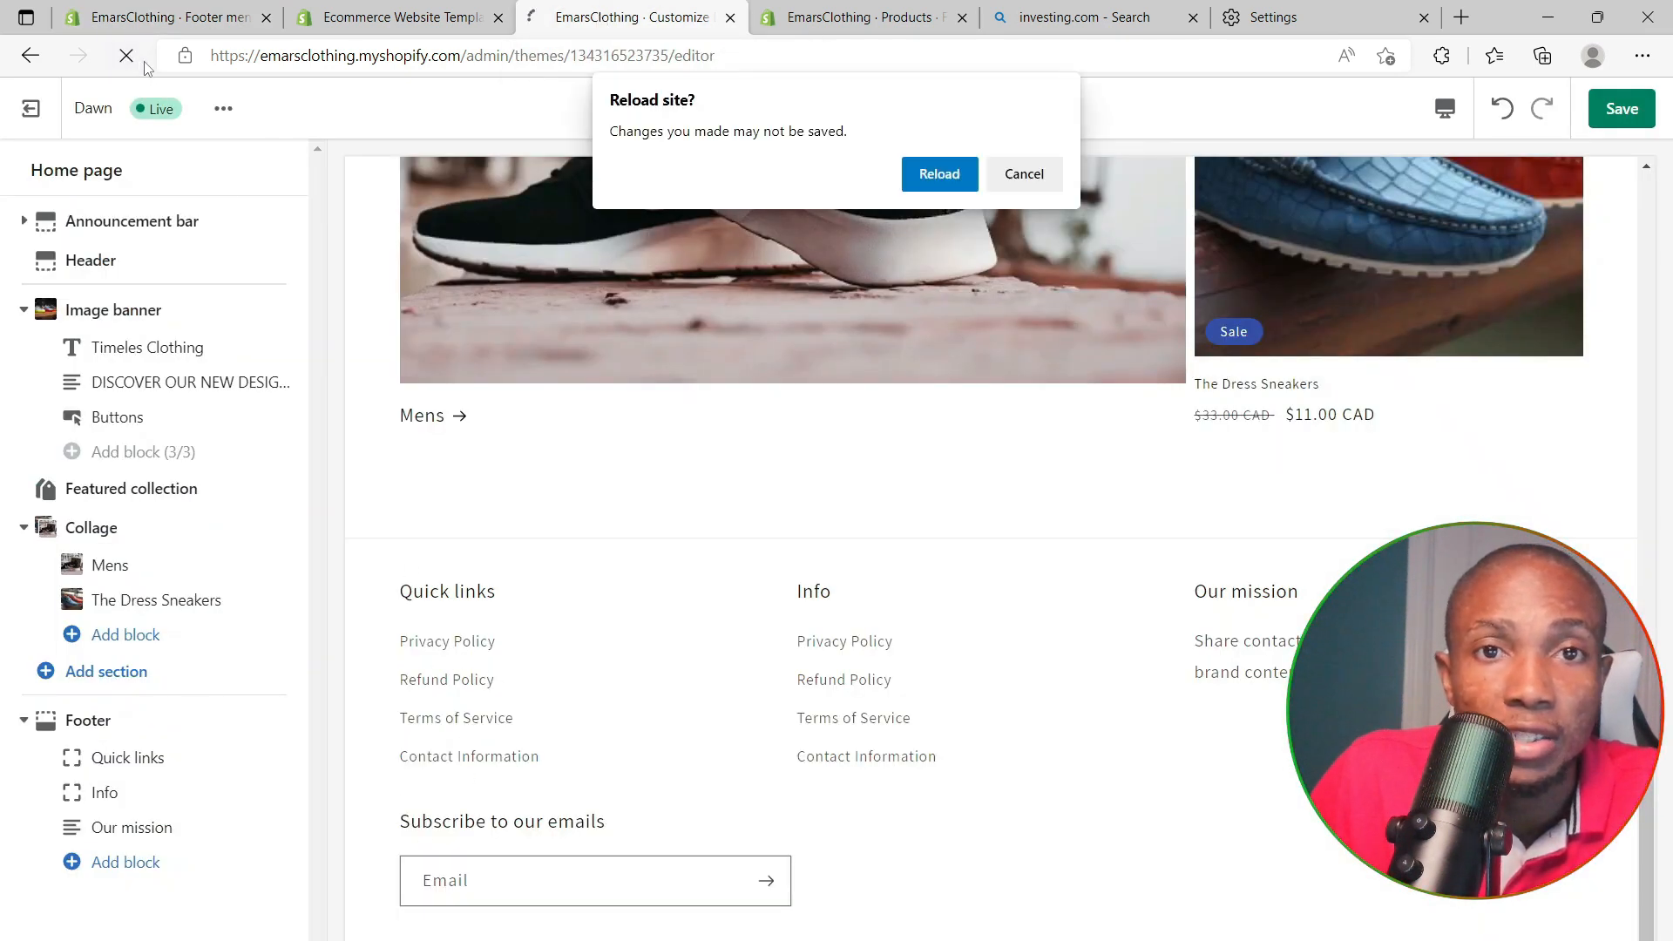
click(962, 177)
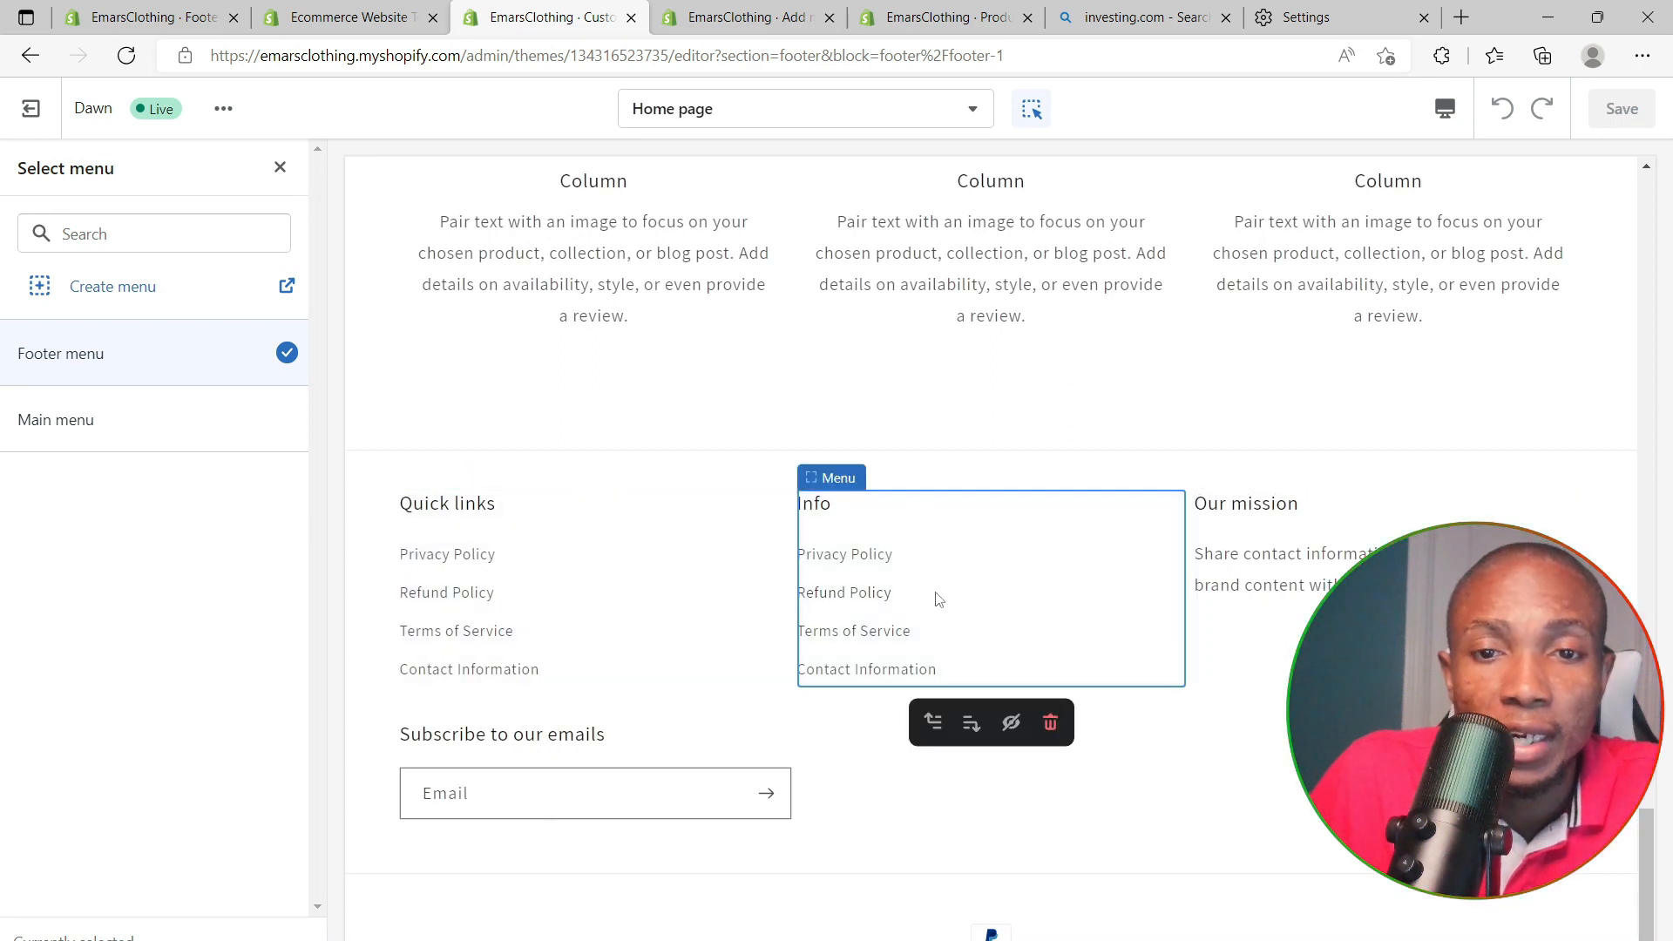
Check the menu of the footer's Quick links block and assign the Footer menu to the empty Info block
click(653, 608)
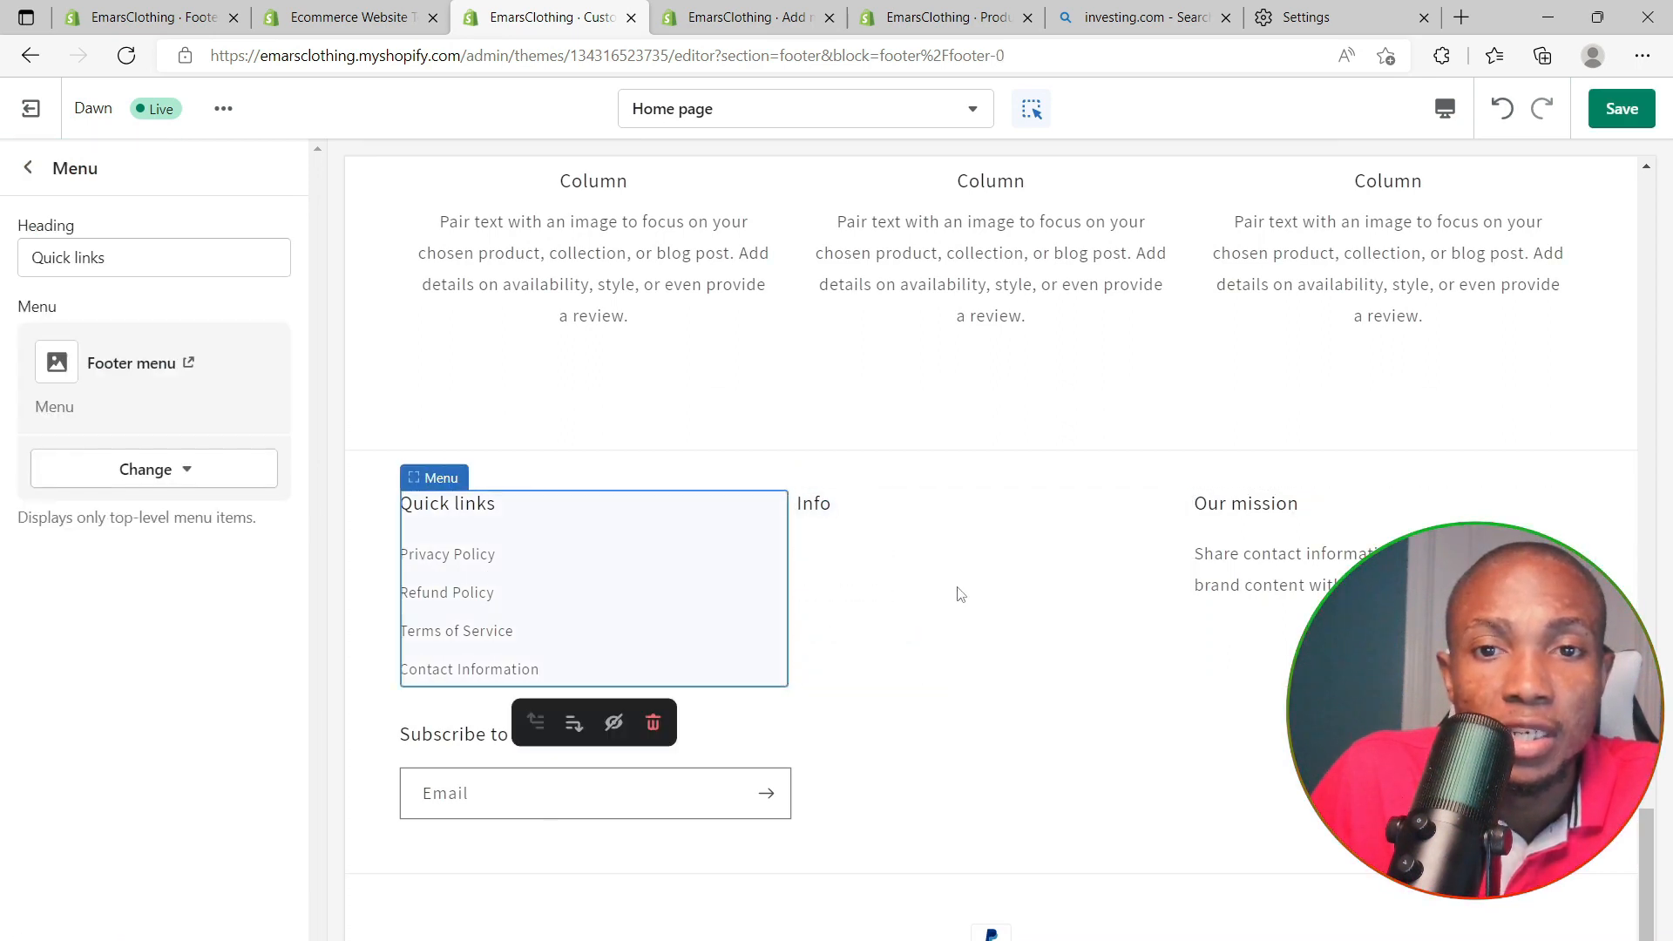
click(959, 594)
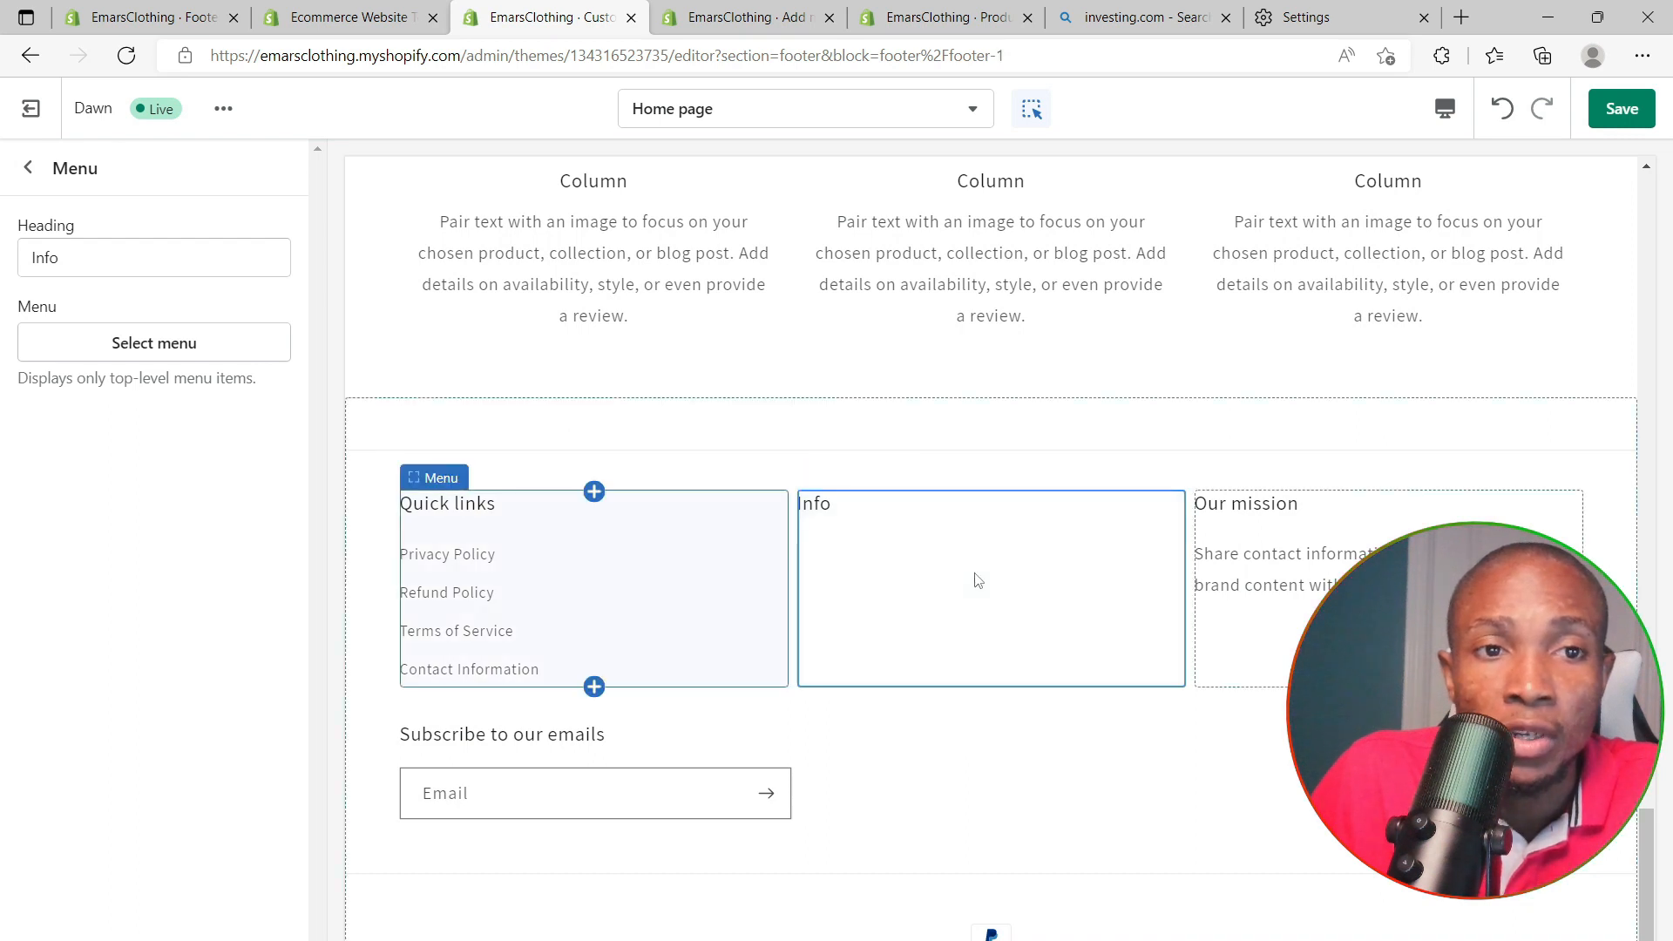
click(201, 353)
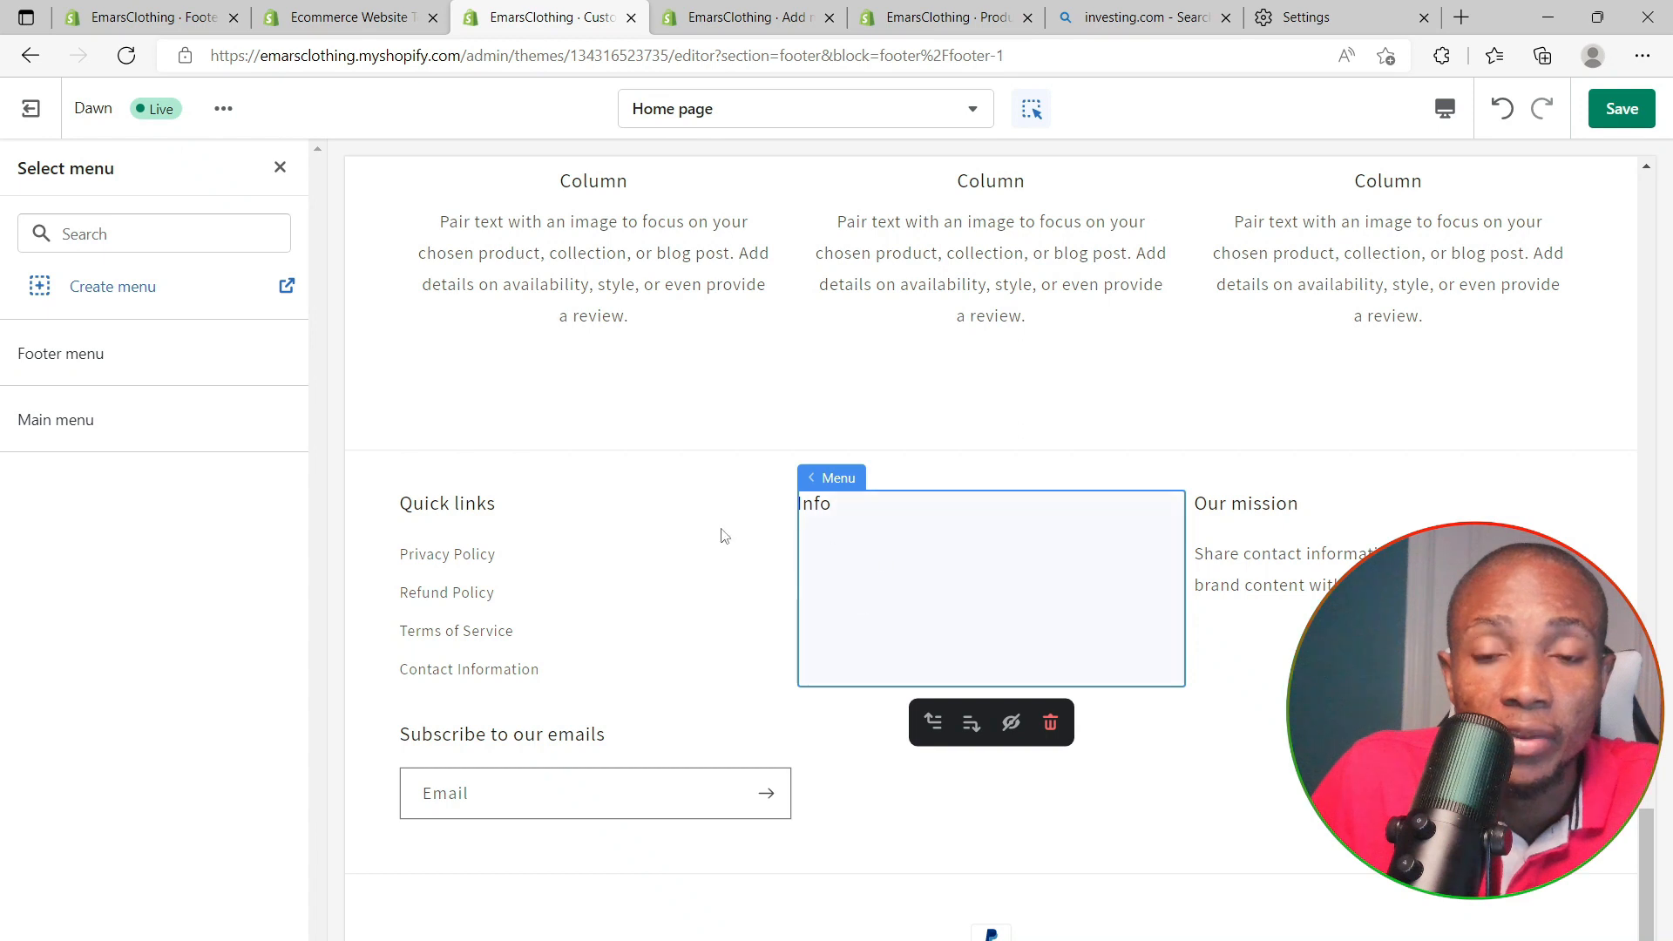
click(56, 362)
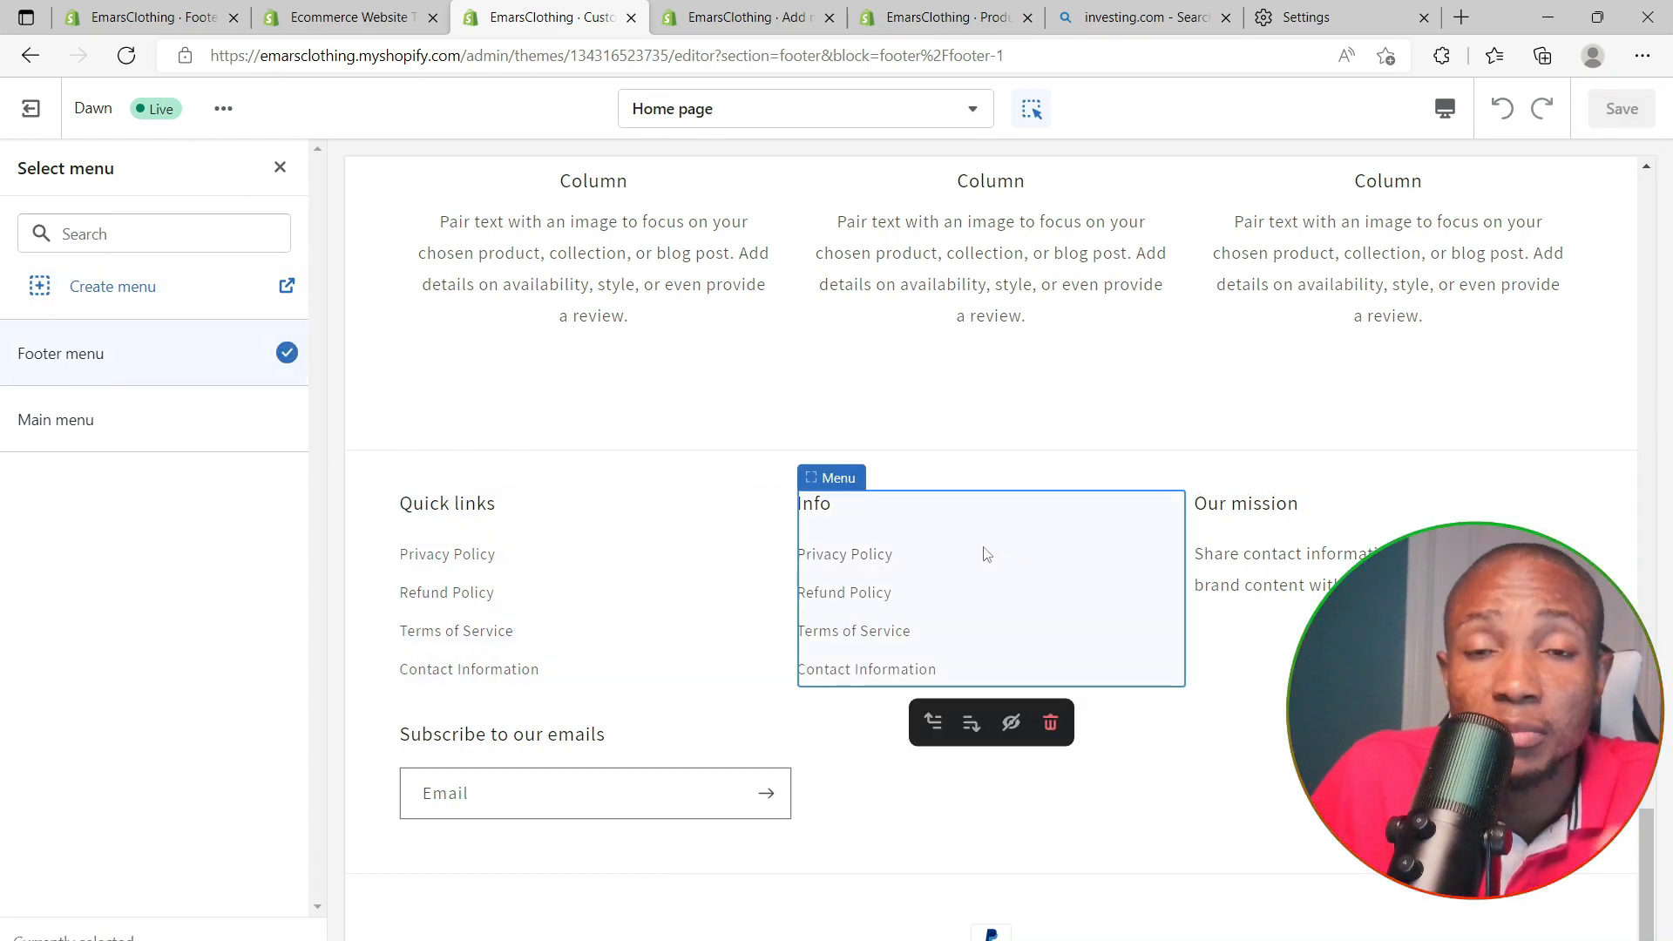
click(870, 773)
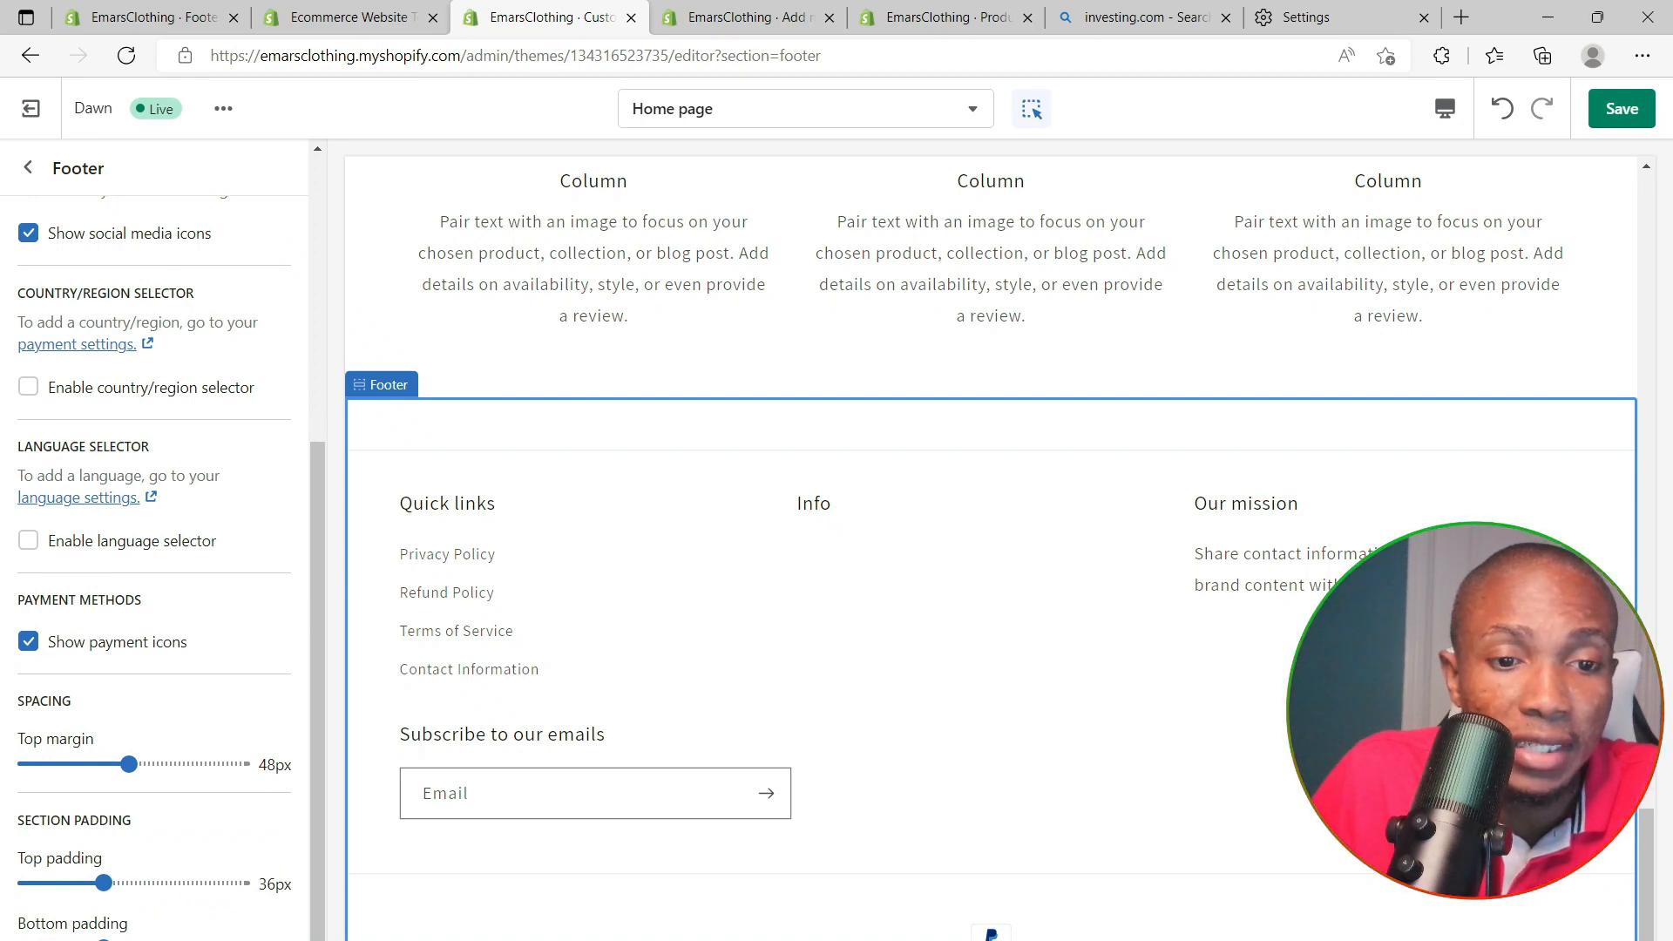
scroll(187, 691, down, 5)
drag(209, 662, 26, 664)
drag(225, 832, 19, 803)
key(ctrl+c)
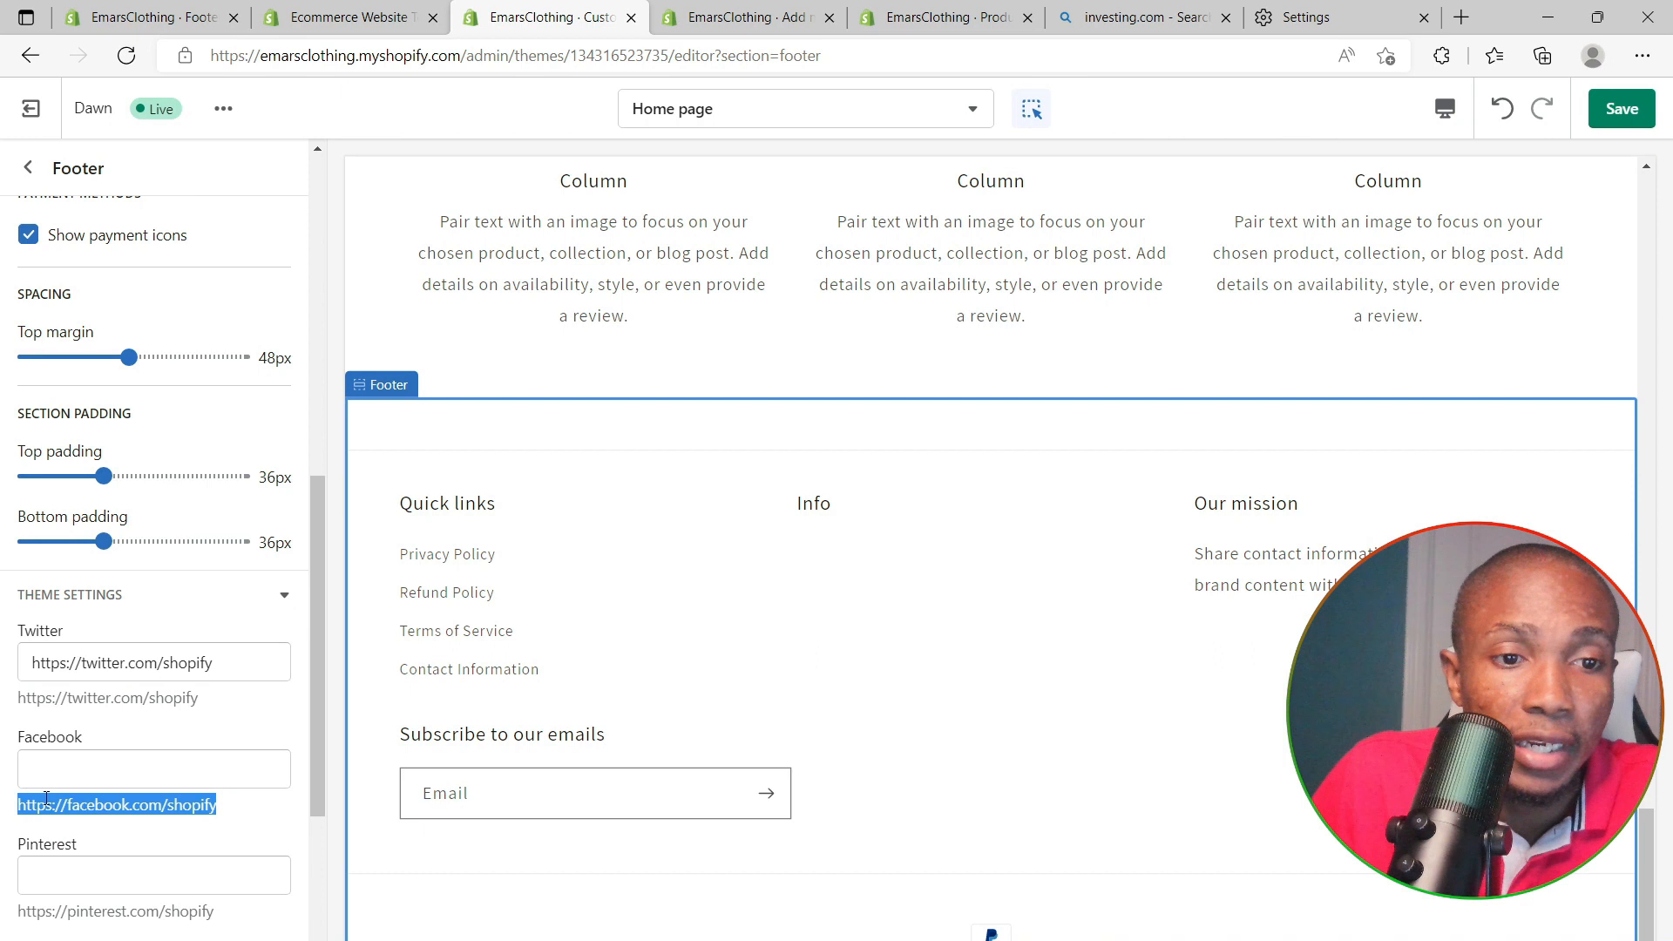
click(89, 752)
key(ctrl+v)
drag(215, 913, 13, 909)
key(ctrl+c)
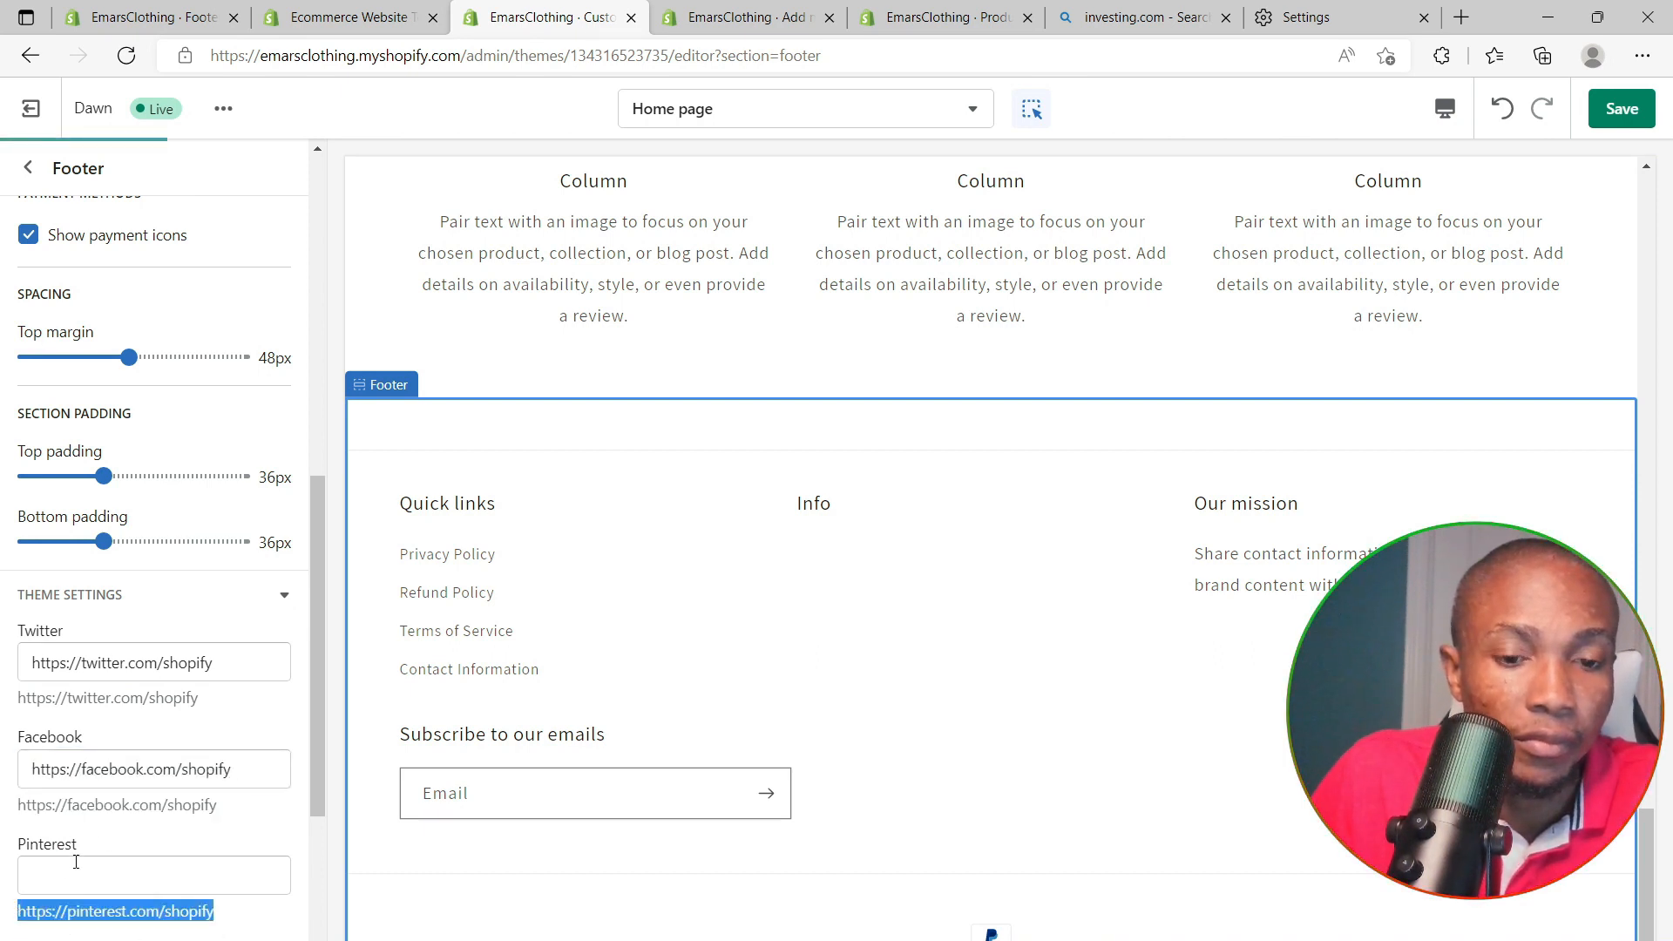
click(76, 871)
key(ctrl+v)
scroll(87, 860, down, 5)
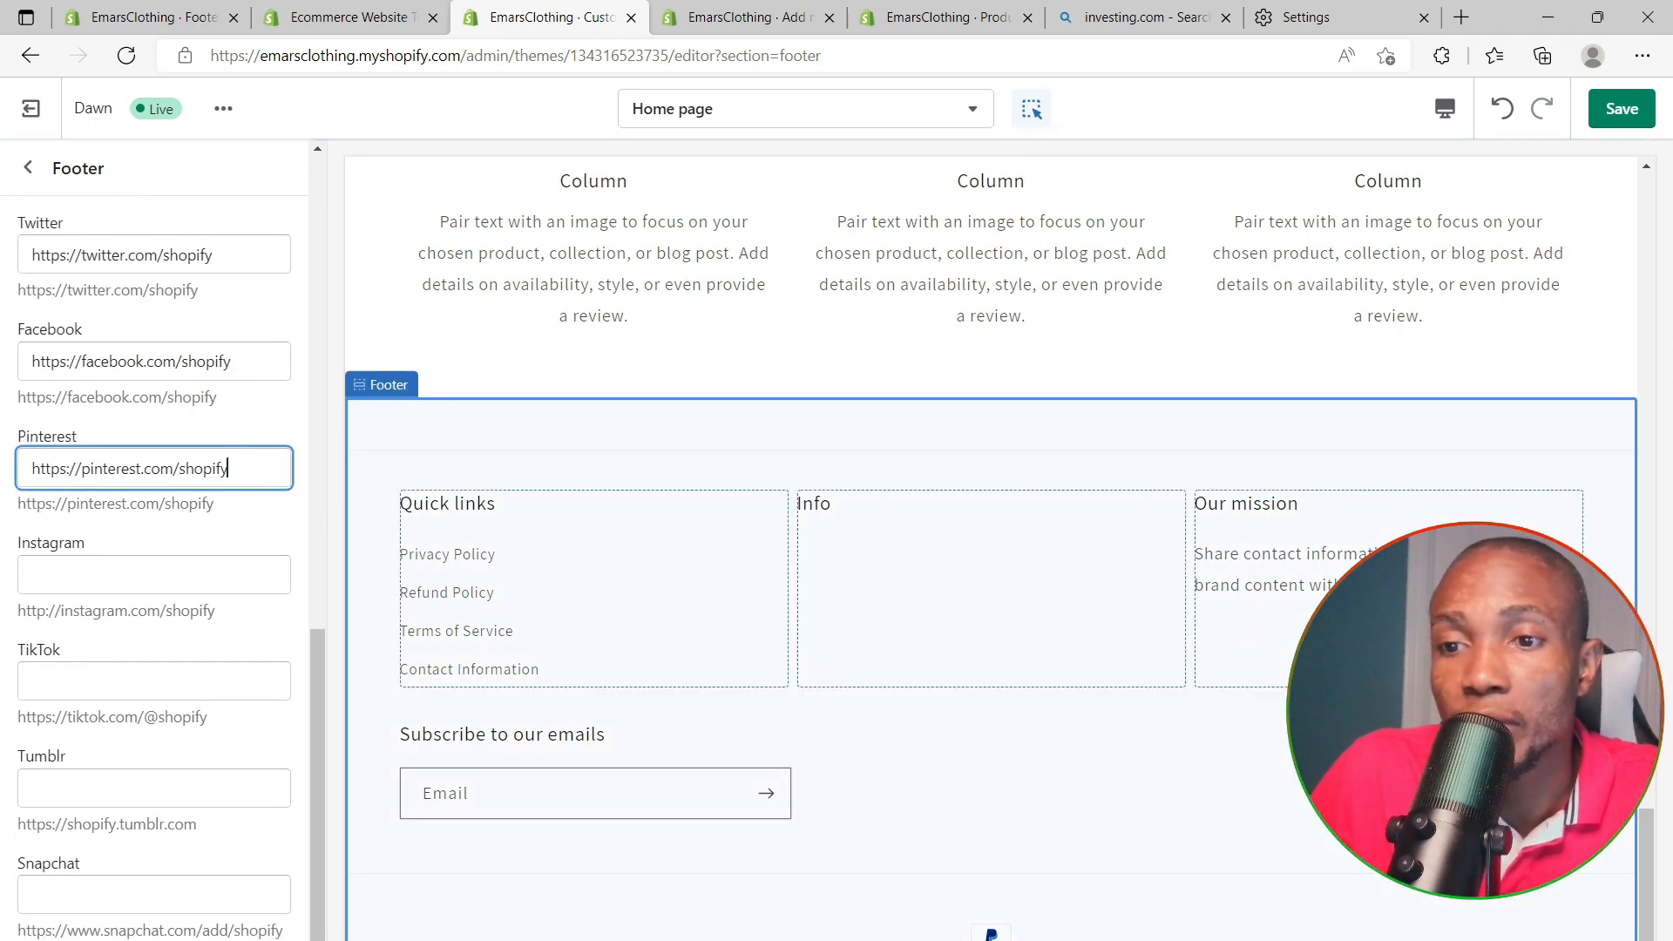
drag(218, 612, 21, 622)
key(ctrl+c)
click(82, 556)
key(ctrl+v)
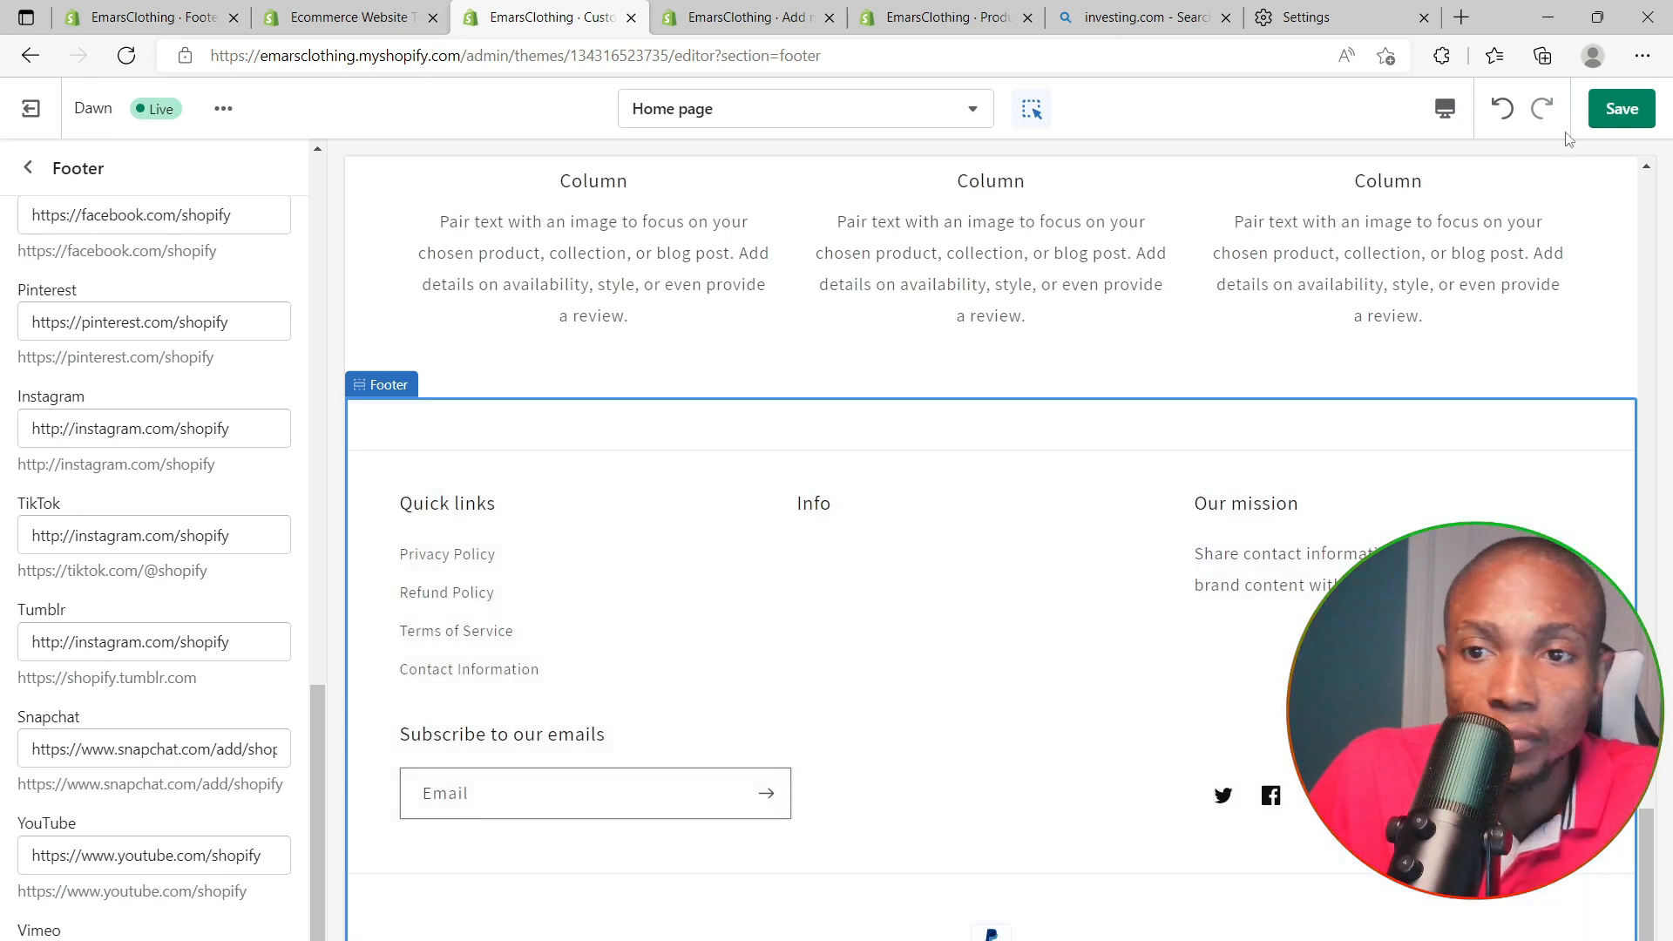
click(1622, 110)
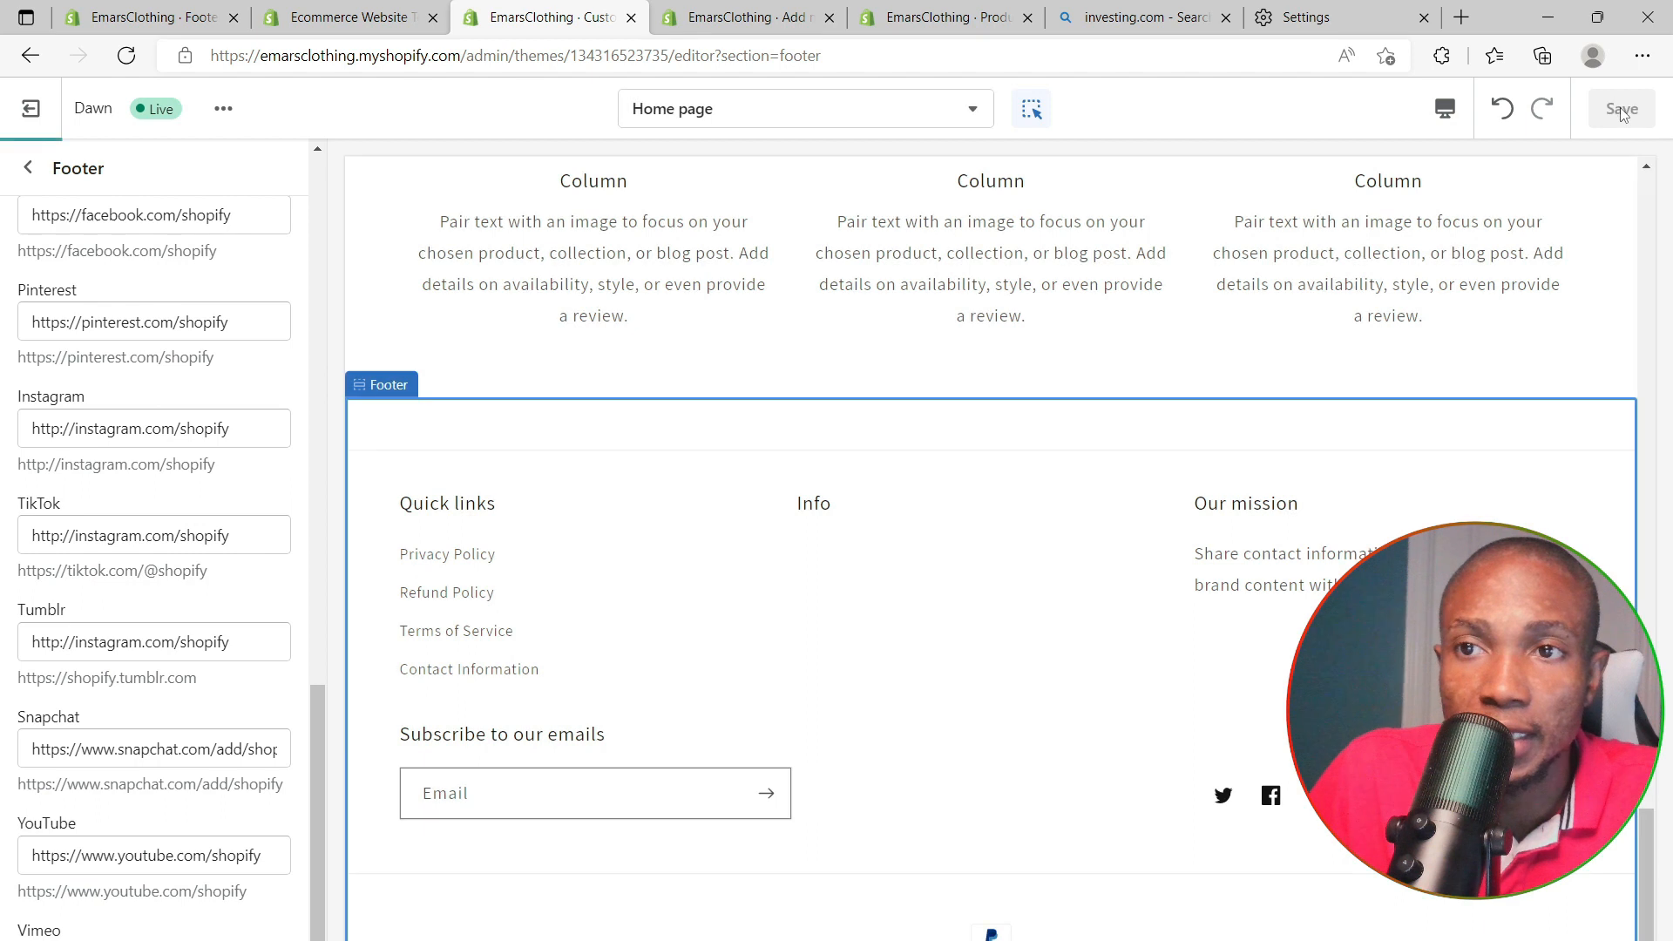
Select the Footer menu for the footer's Info block and save the theme
click(937, 549)
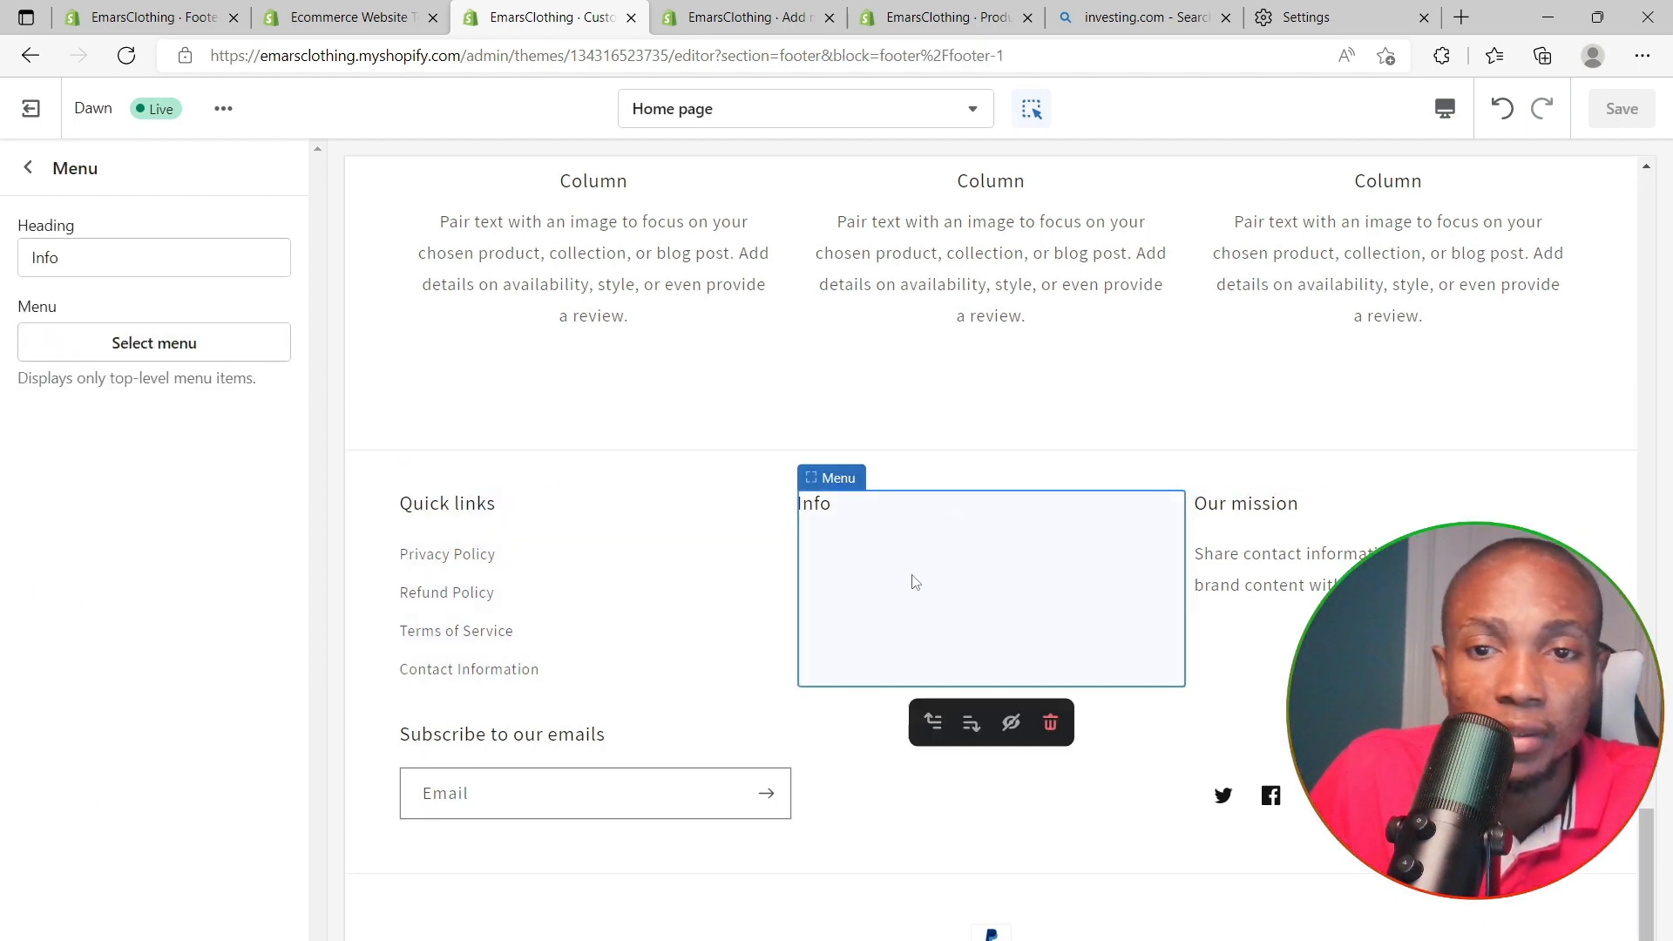
click(153, 353)
click(91, 356)
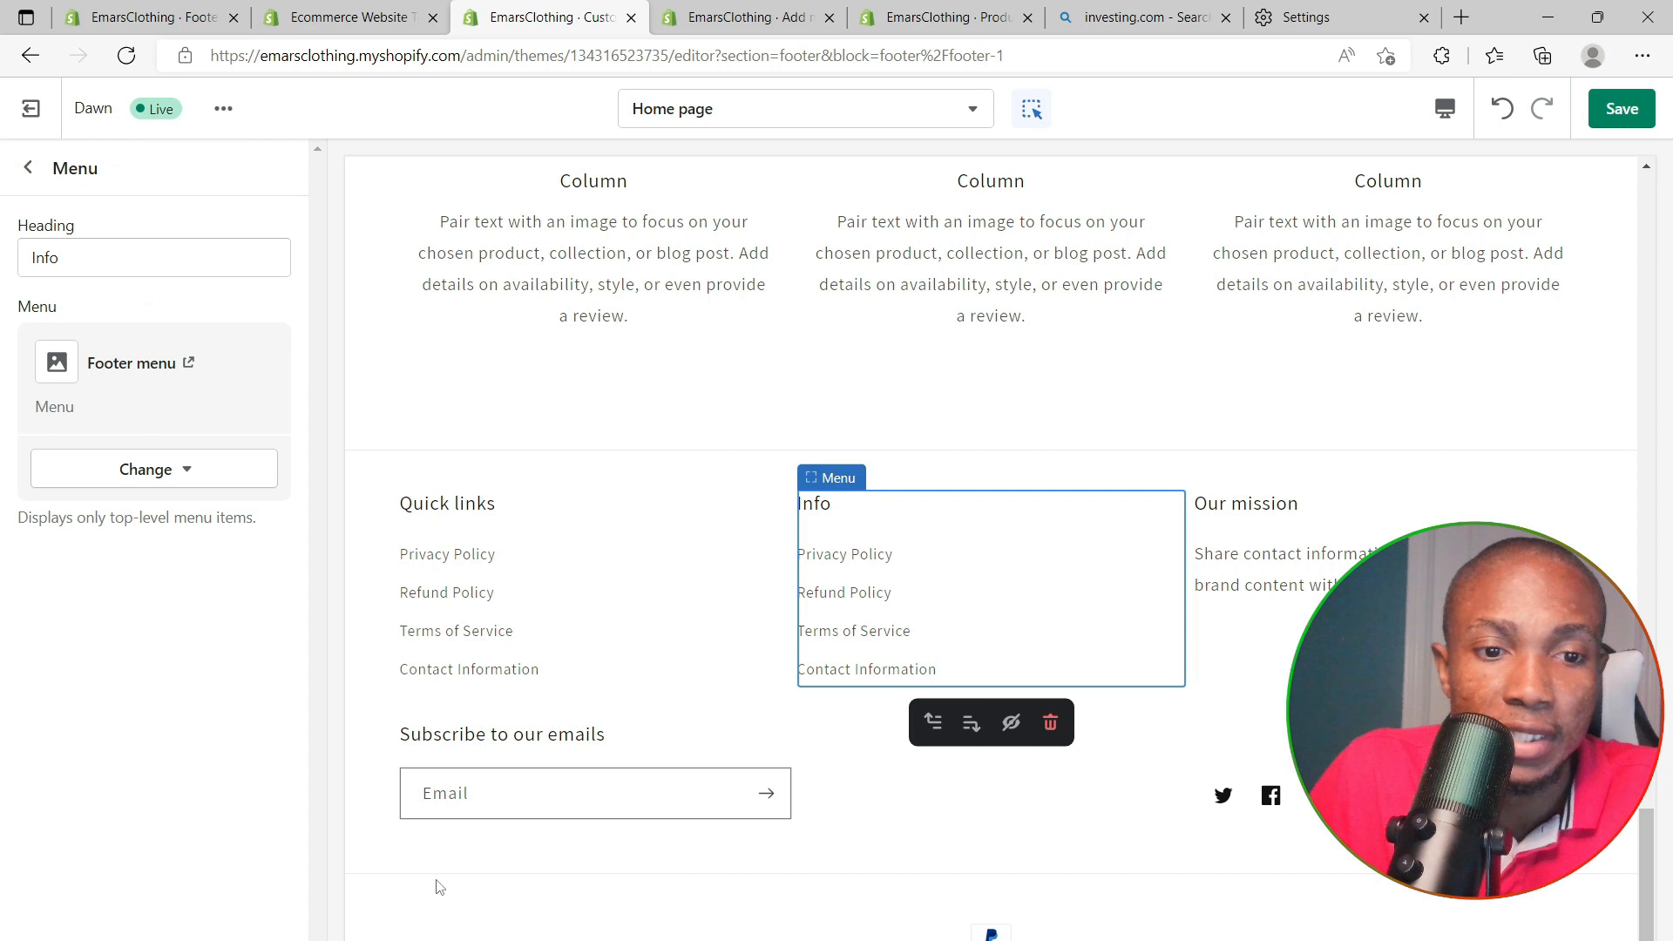
click(1614, 120)
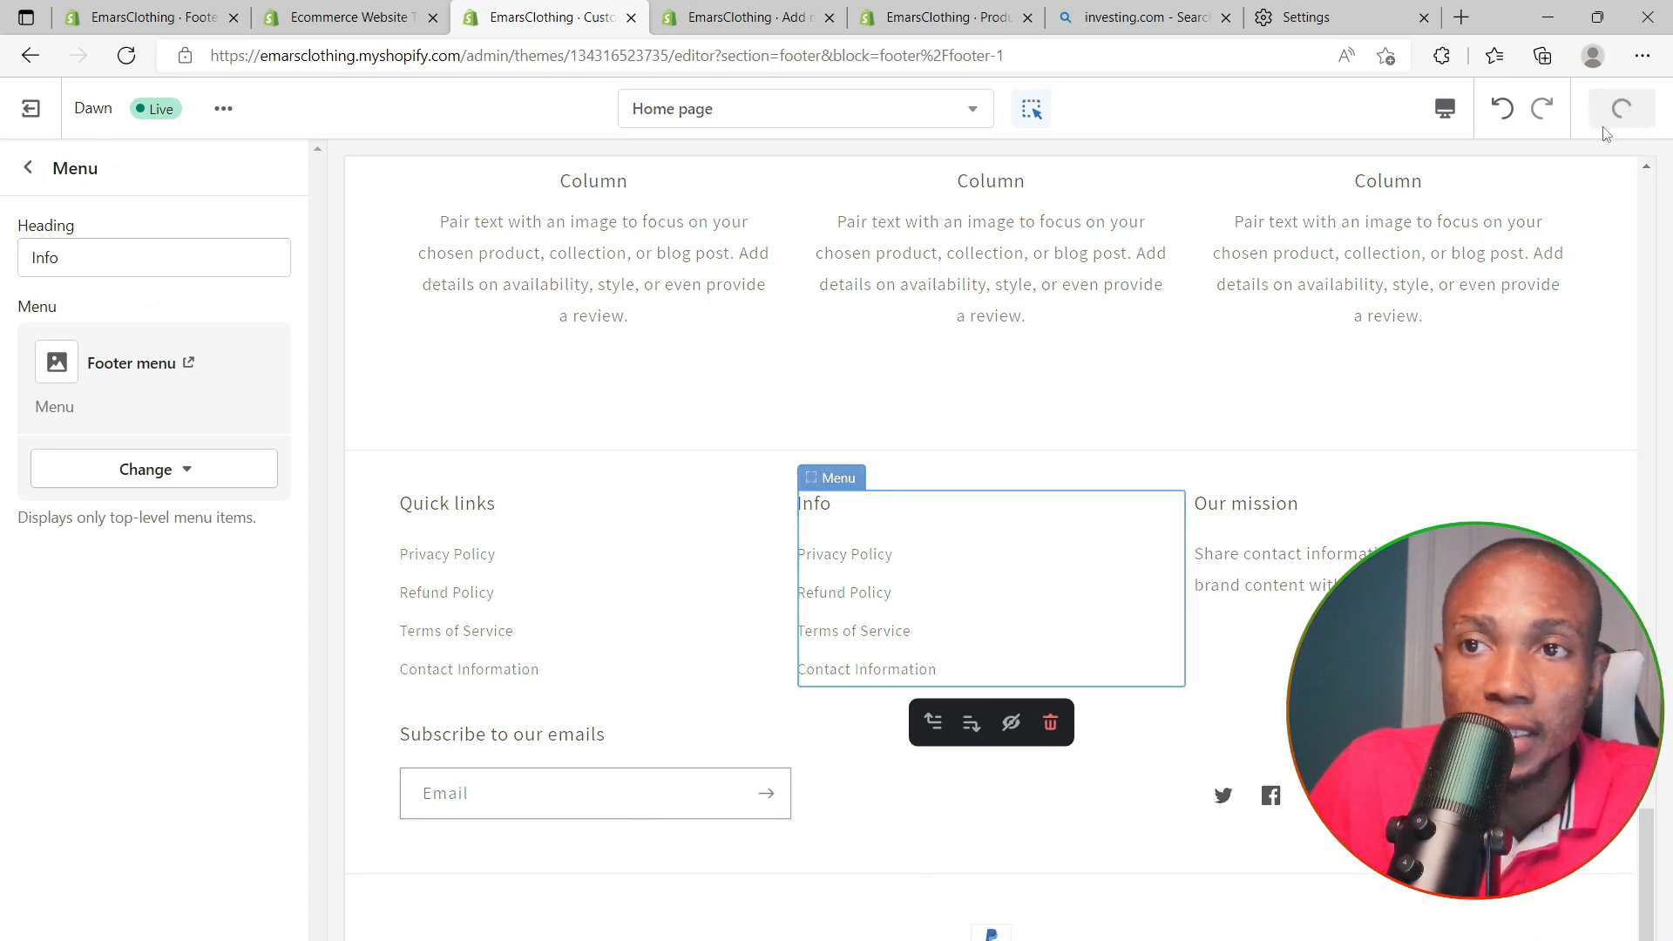
Inspect the Our mission text block's subtext, and look over the home page preview from the footer up to the header
click(1330, 567)
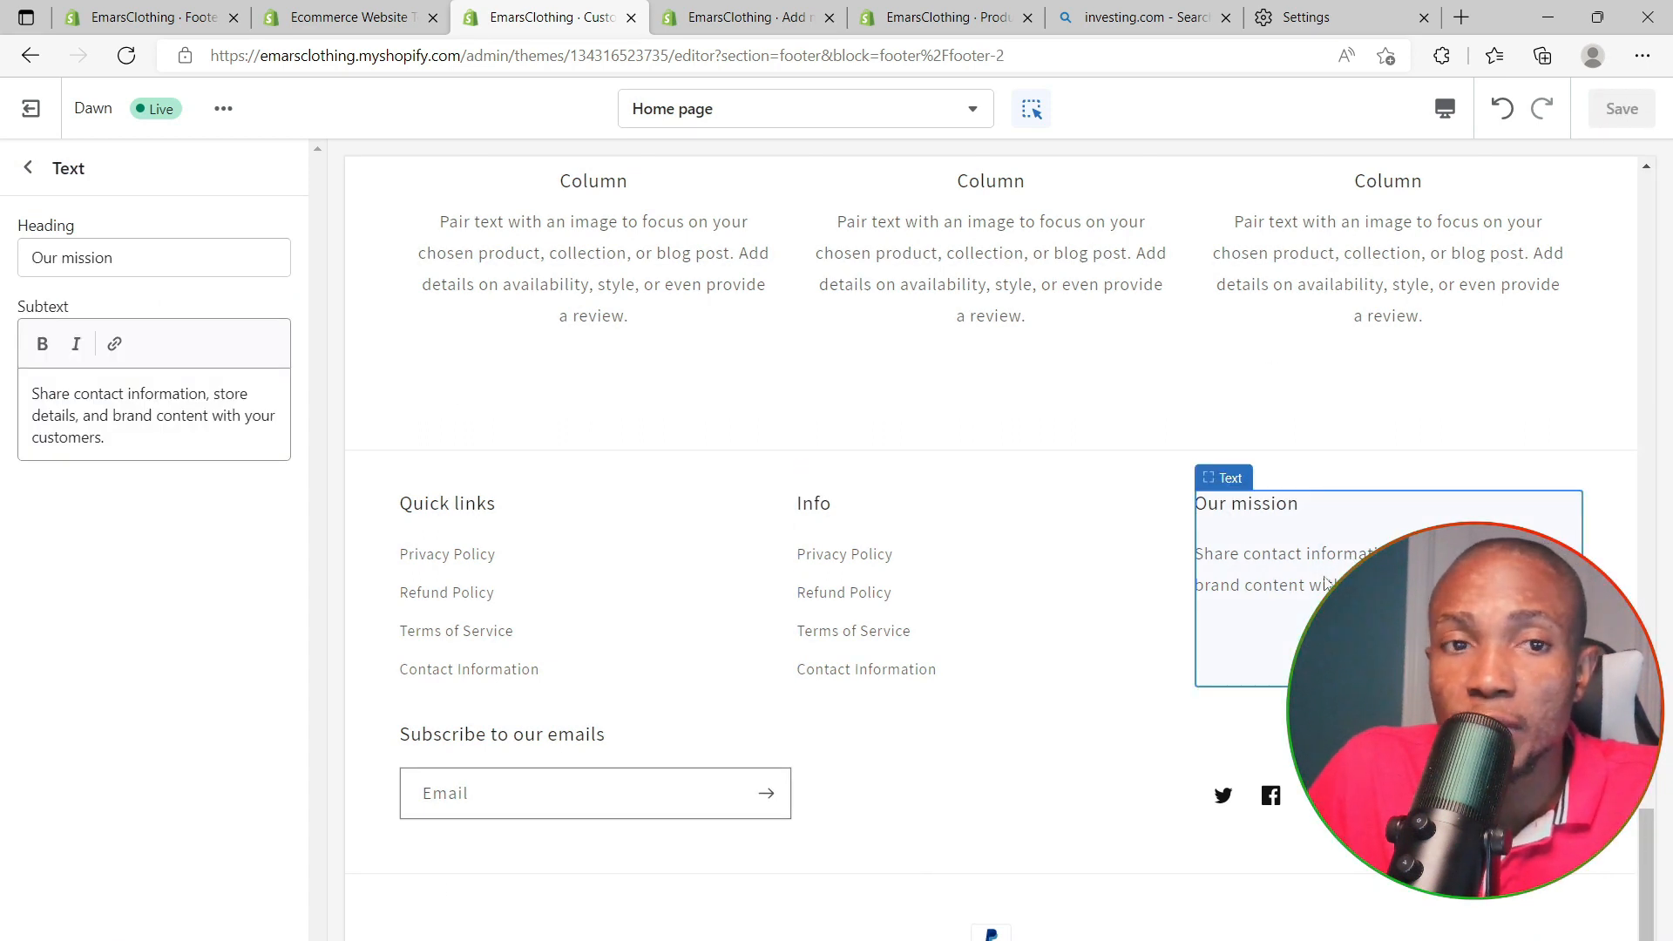
drag(126, 438, 3, 383)
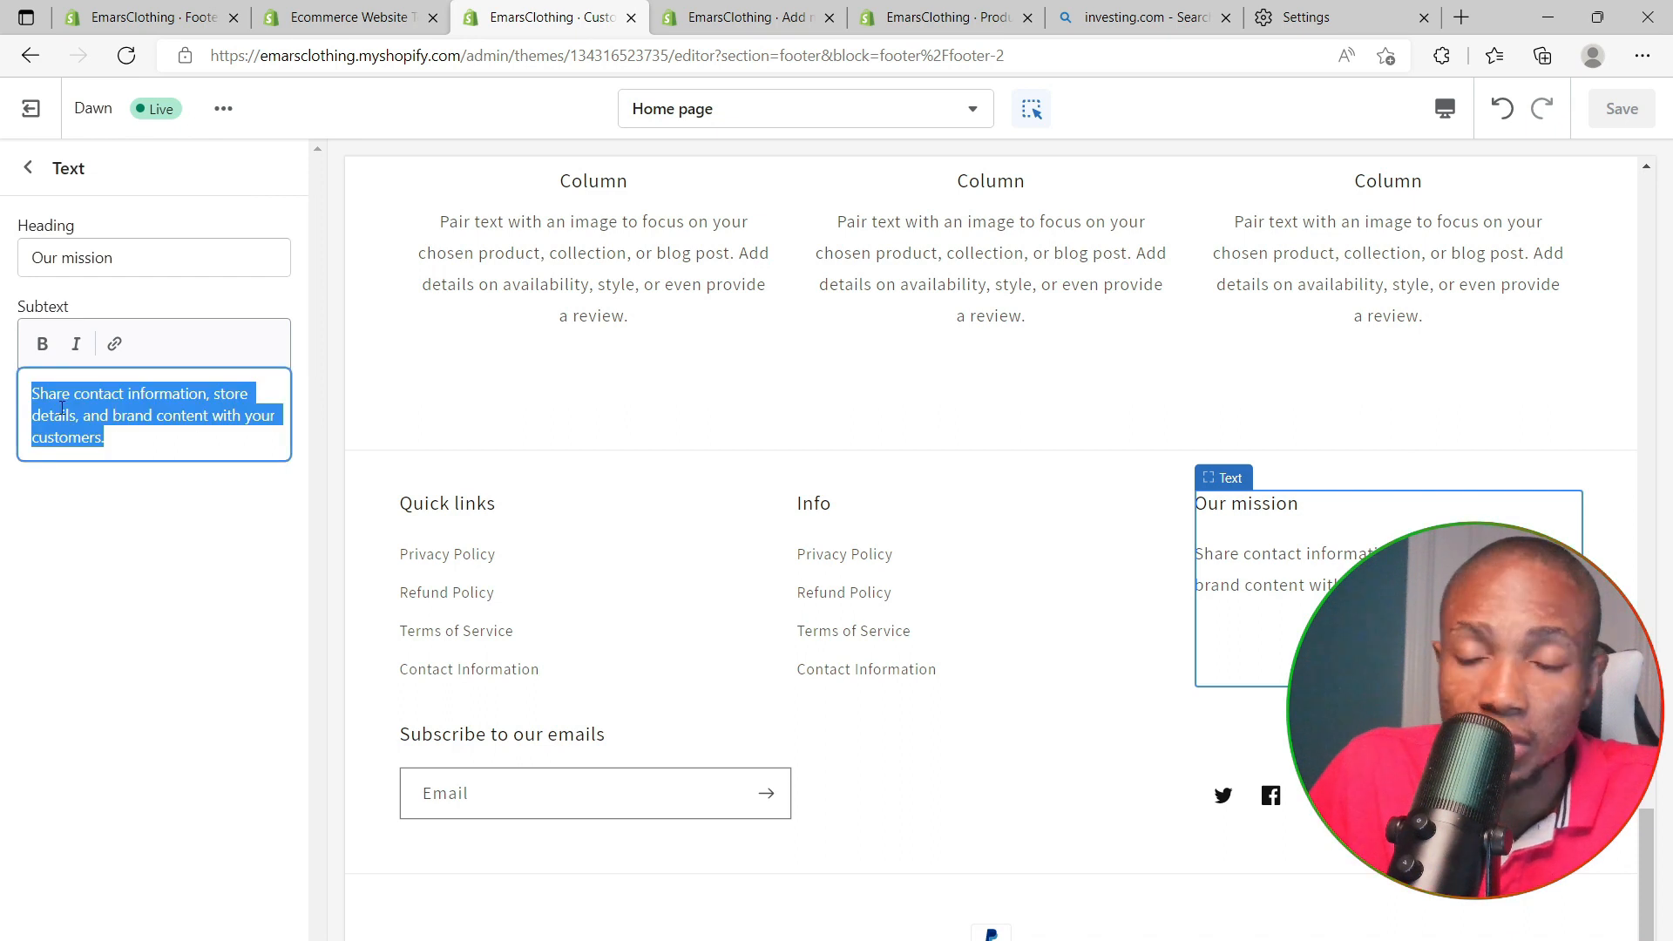
click(677, 492)
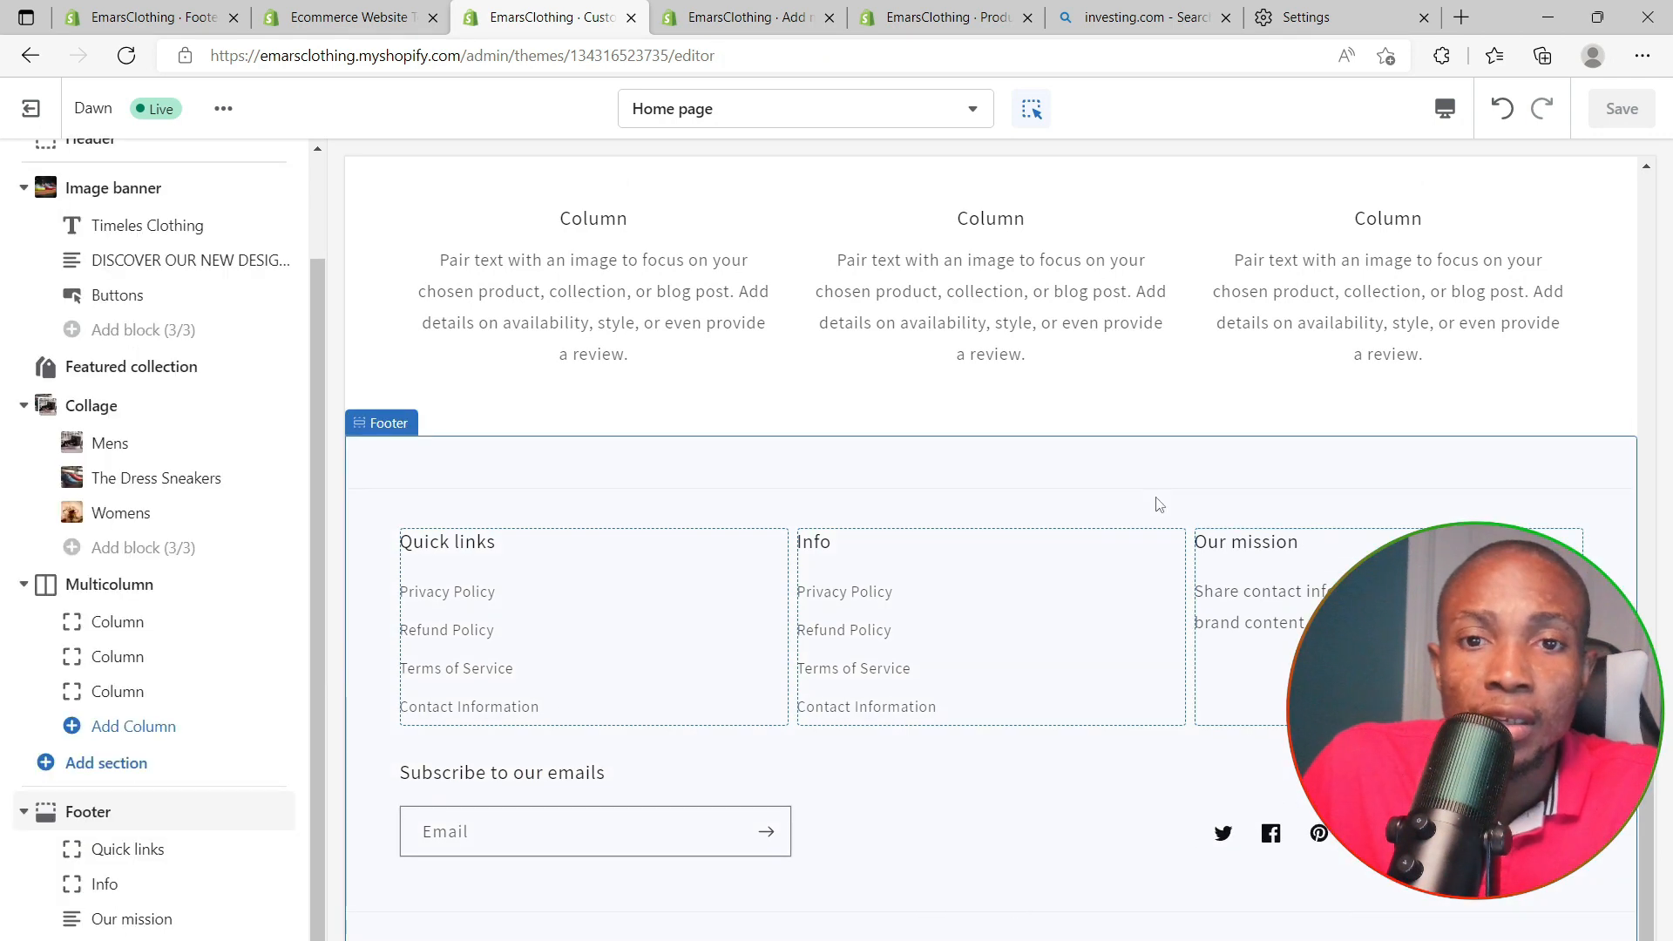
scroll(1159, 505, up, 15)
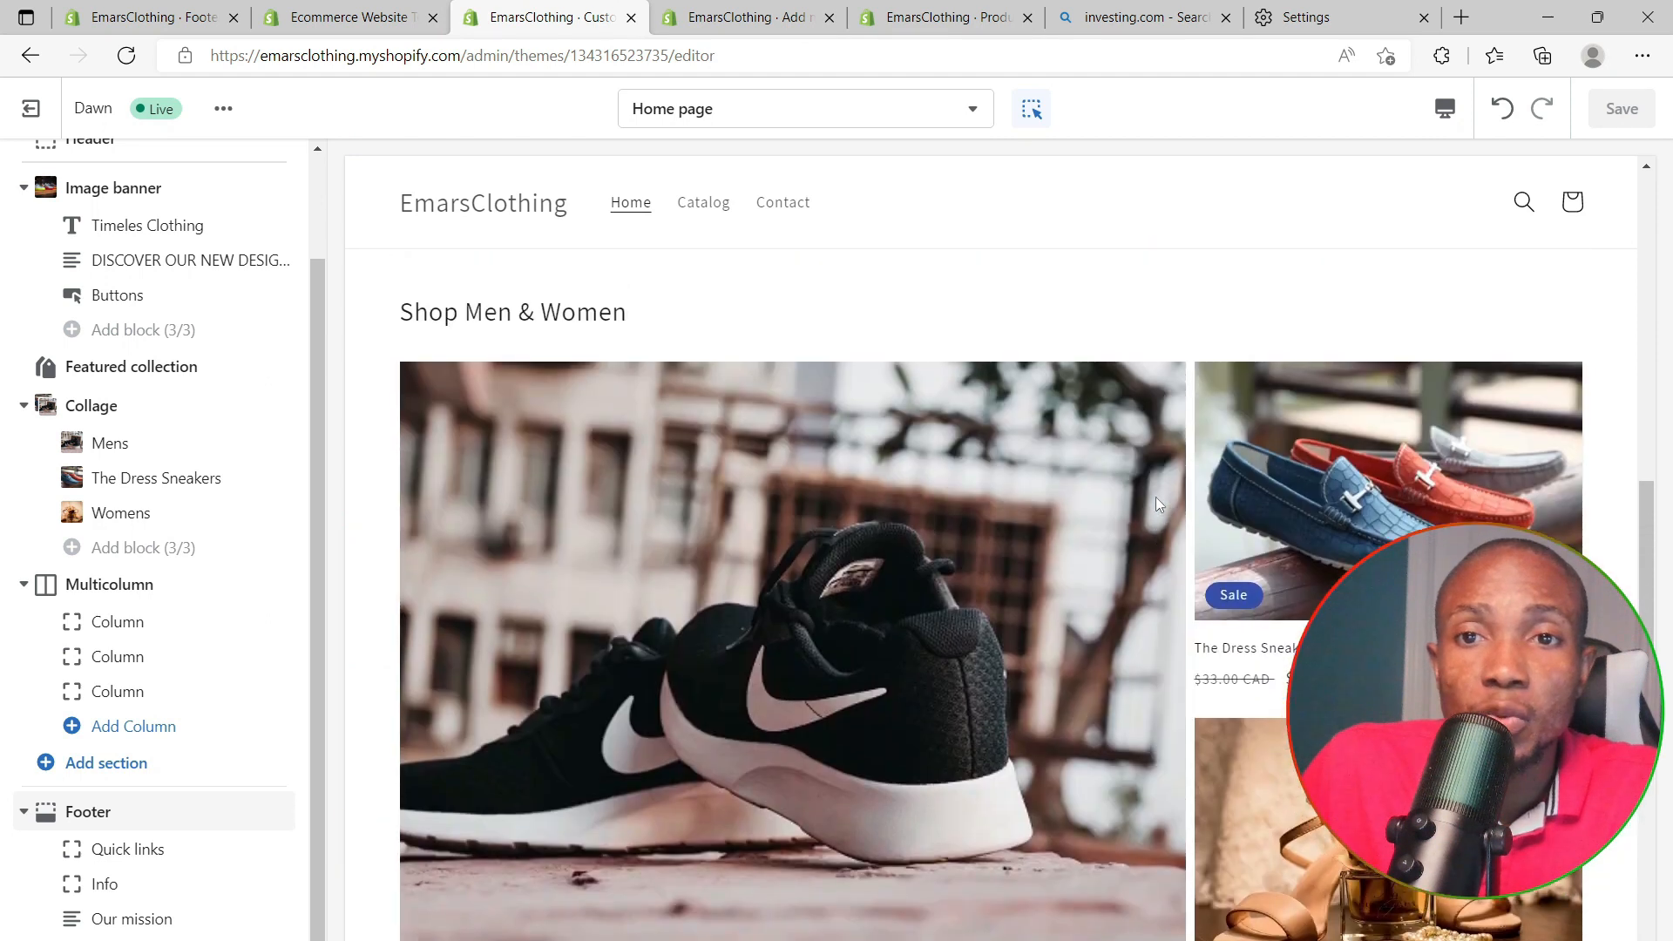
scroll(1155, 497, up, 5)
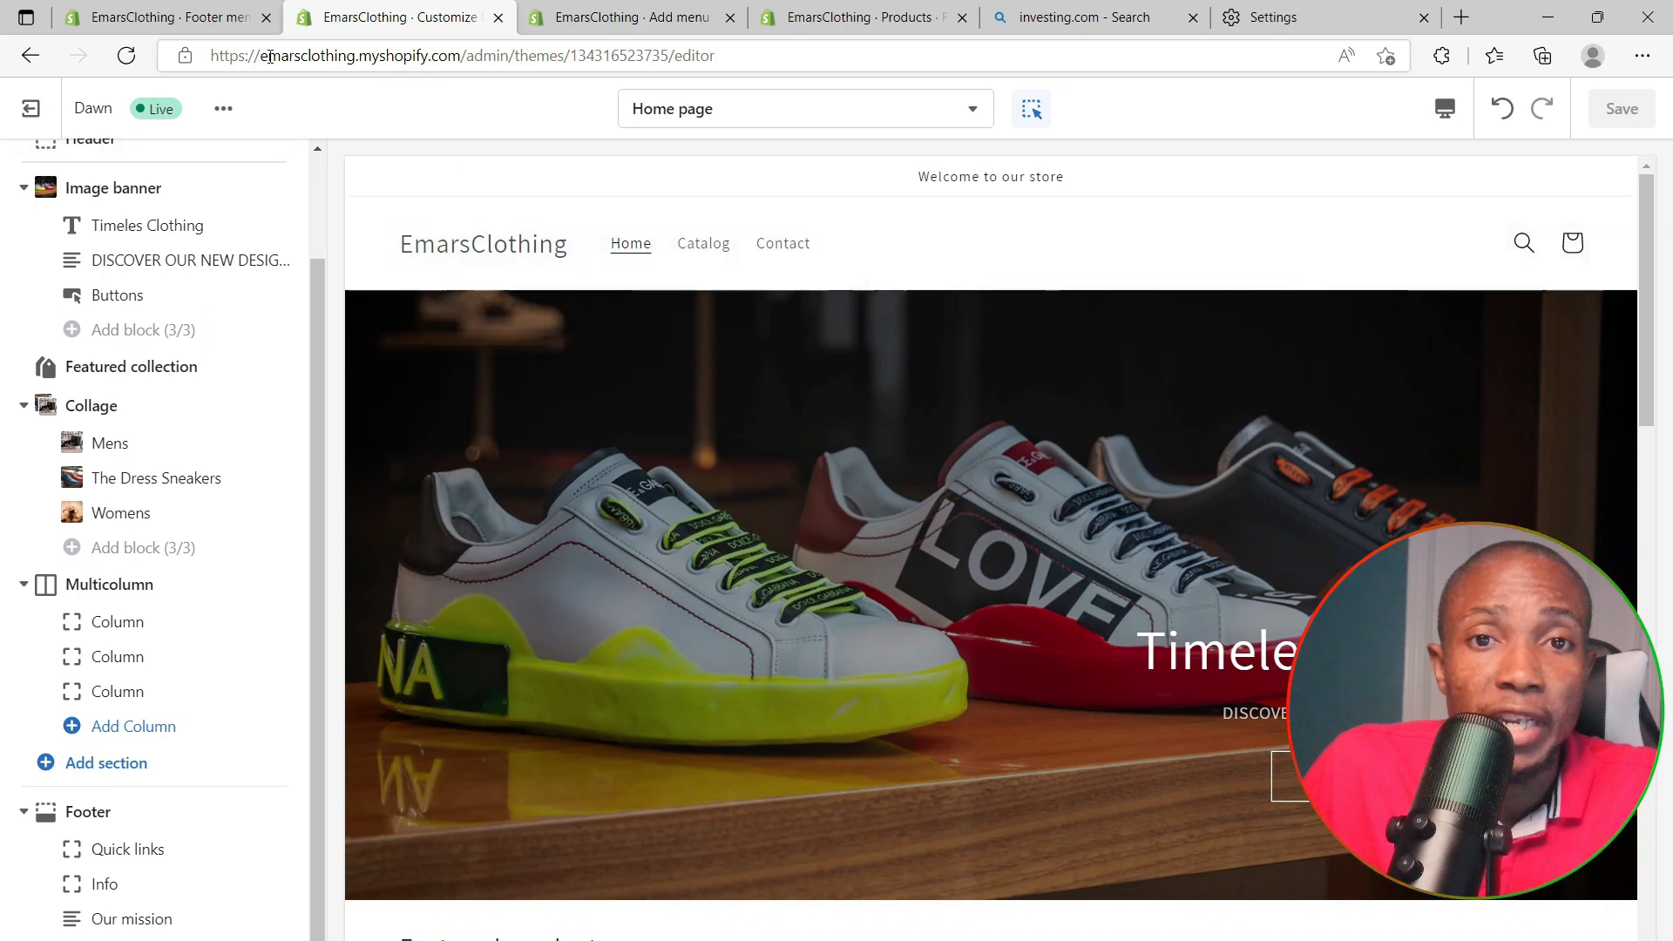
Open the Main menu in the online store's navigation and delete its Catalog item
click(174, 19)
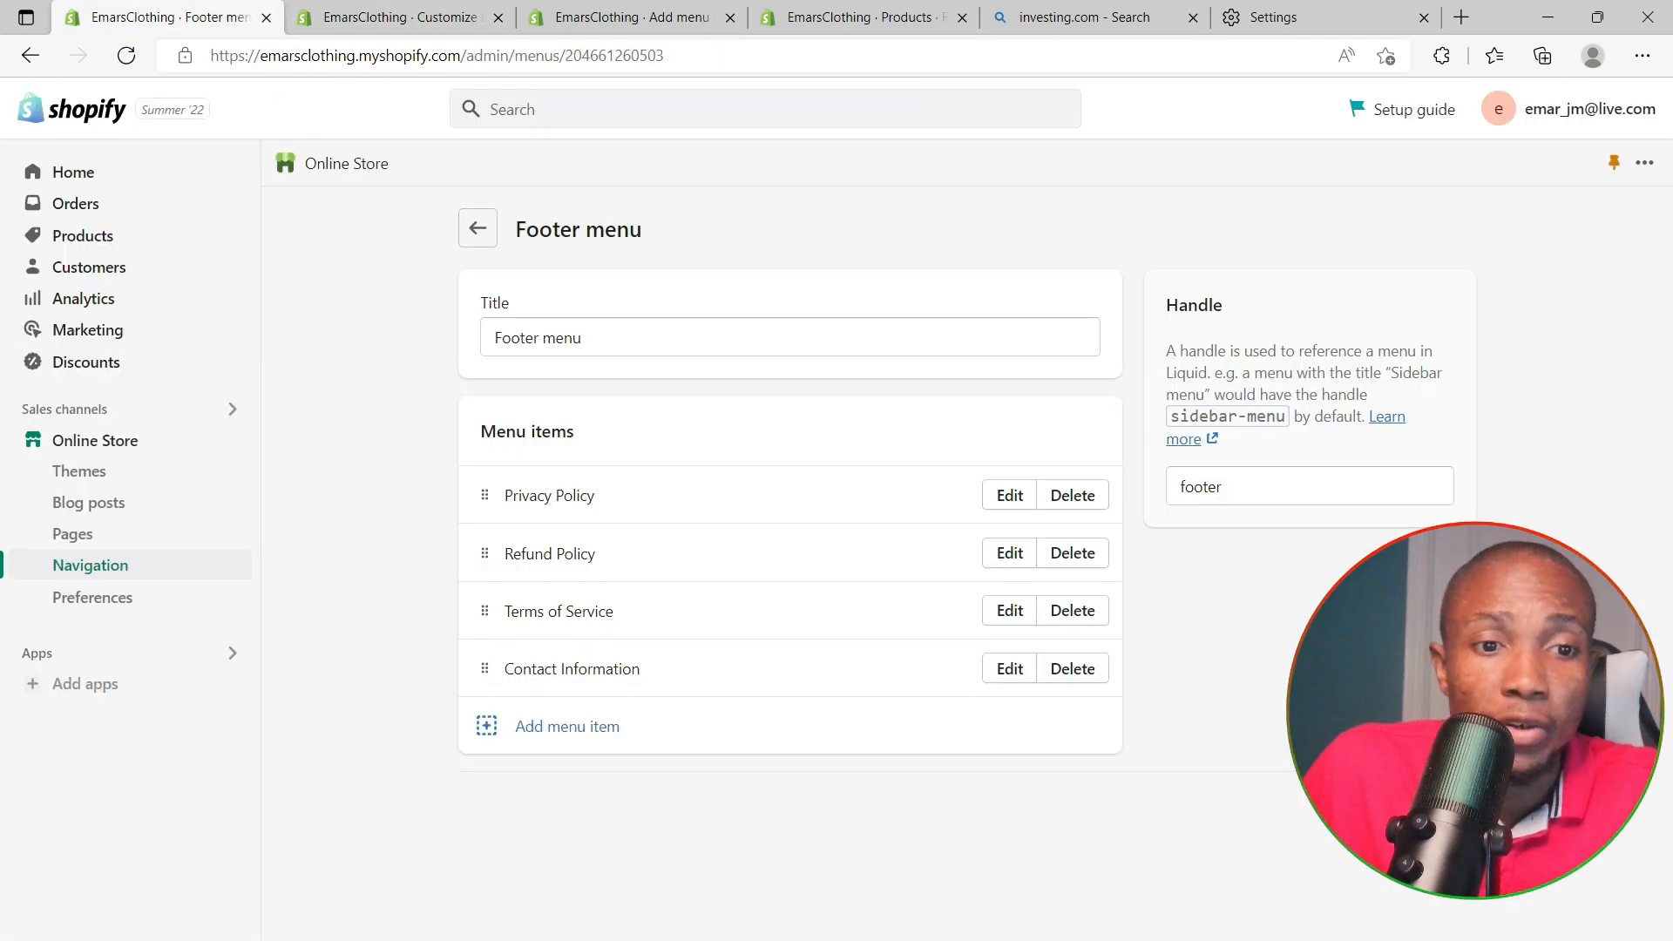
click(105, 568)
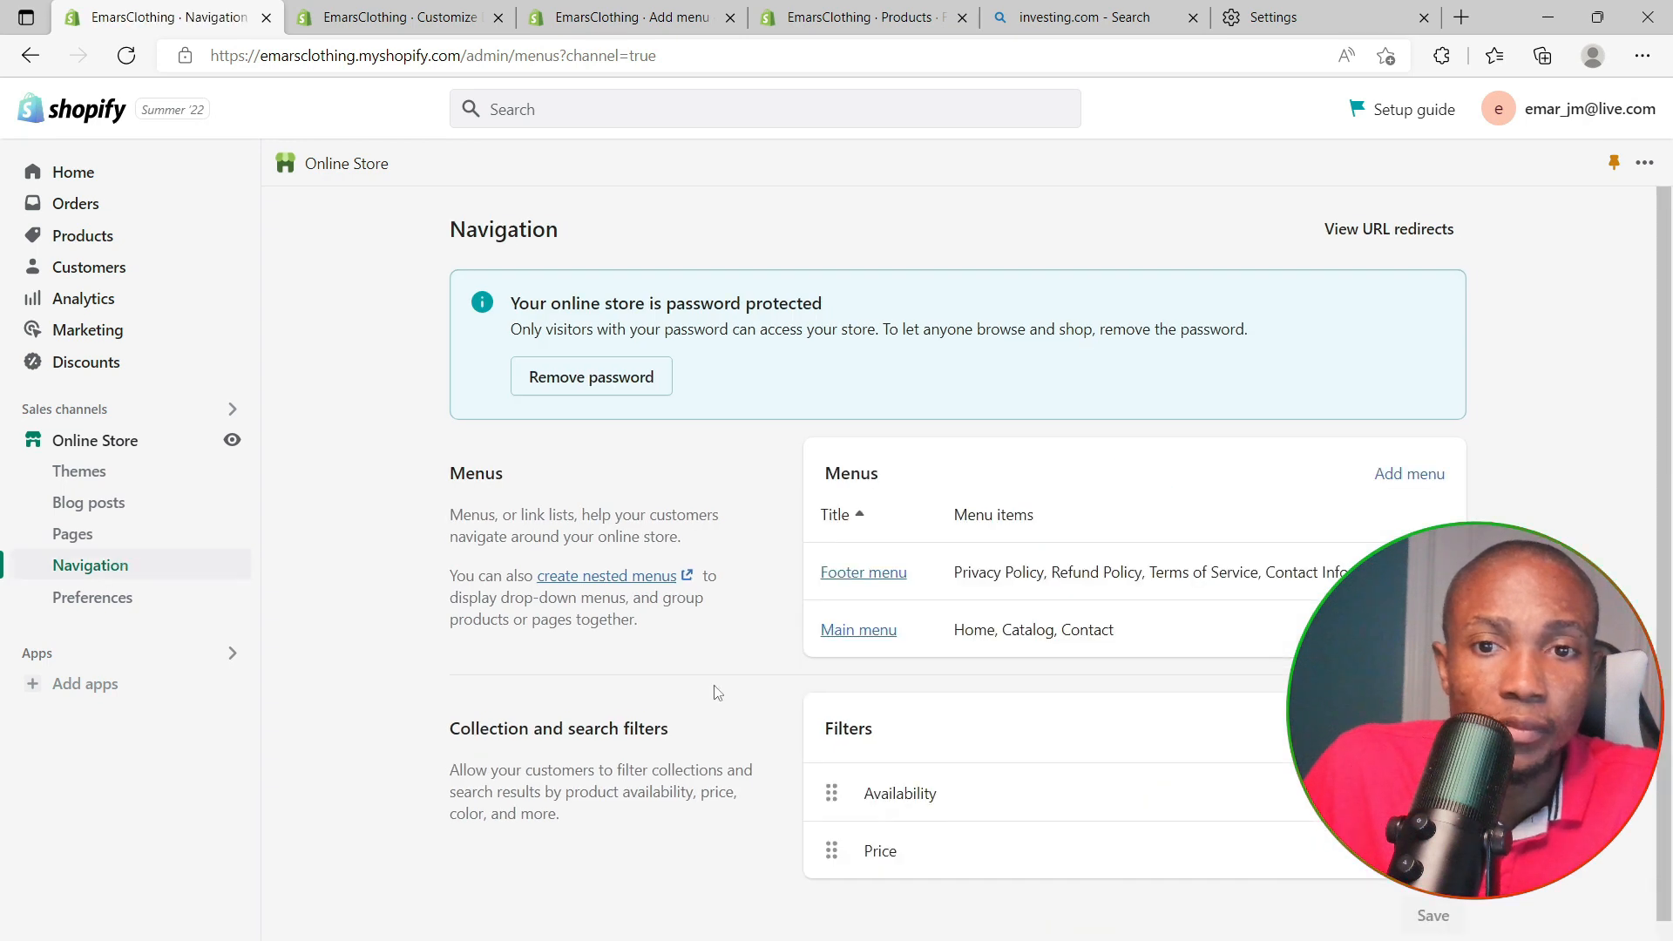
click(854, 634)
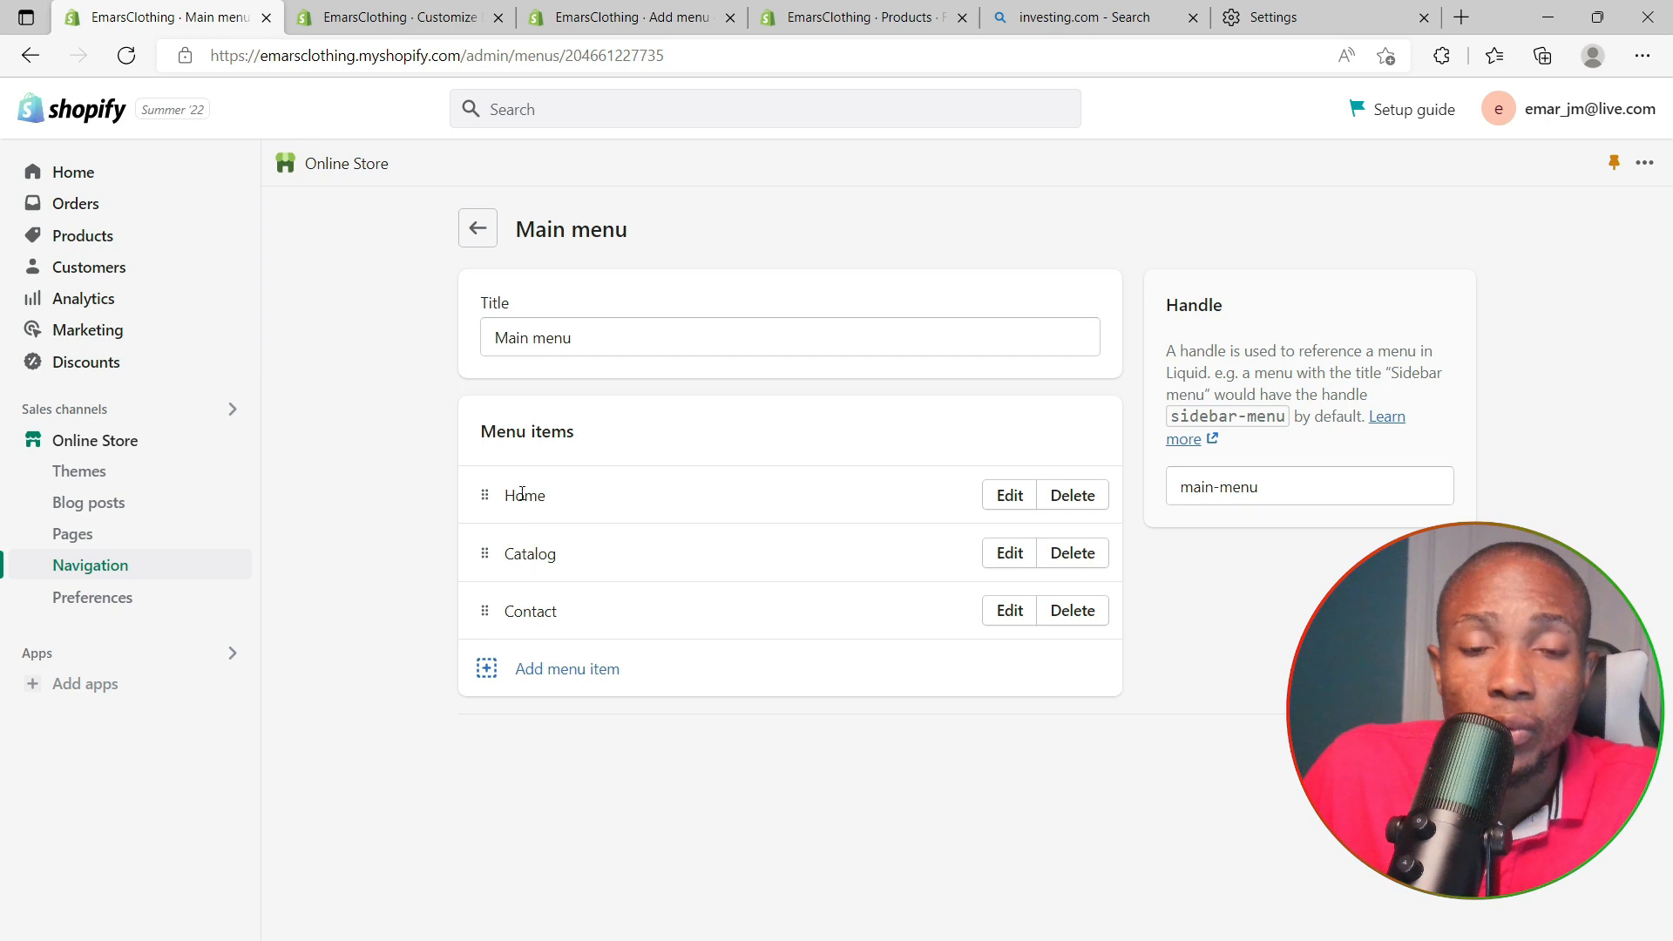
click(1080, 558)
click(1110, 633)
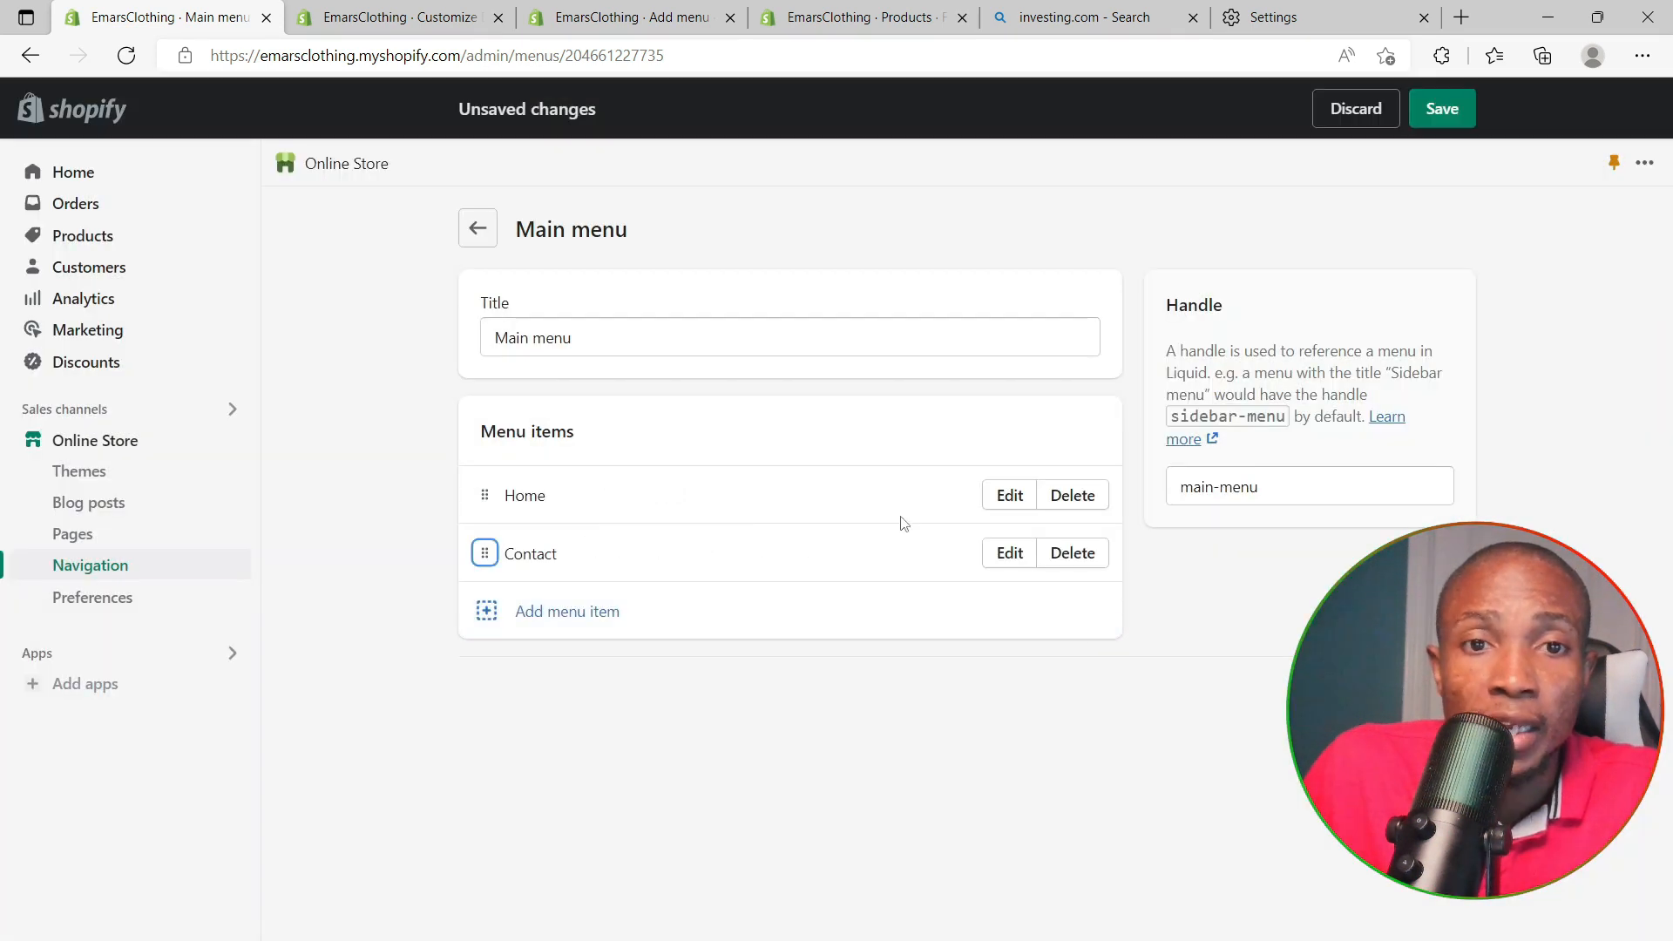
Add a Womens item linked to the Womens collection to the Main menu
click(562, 611)
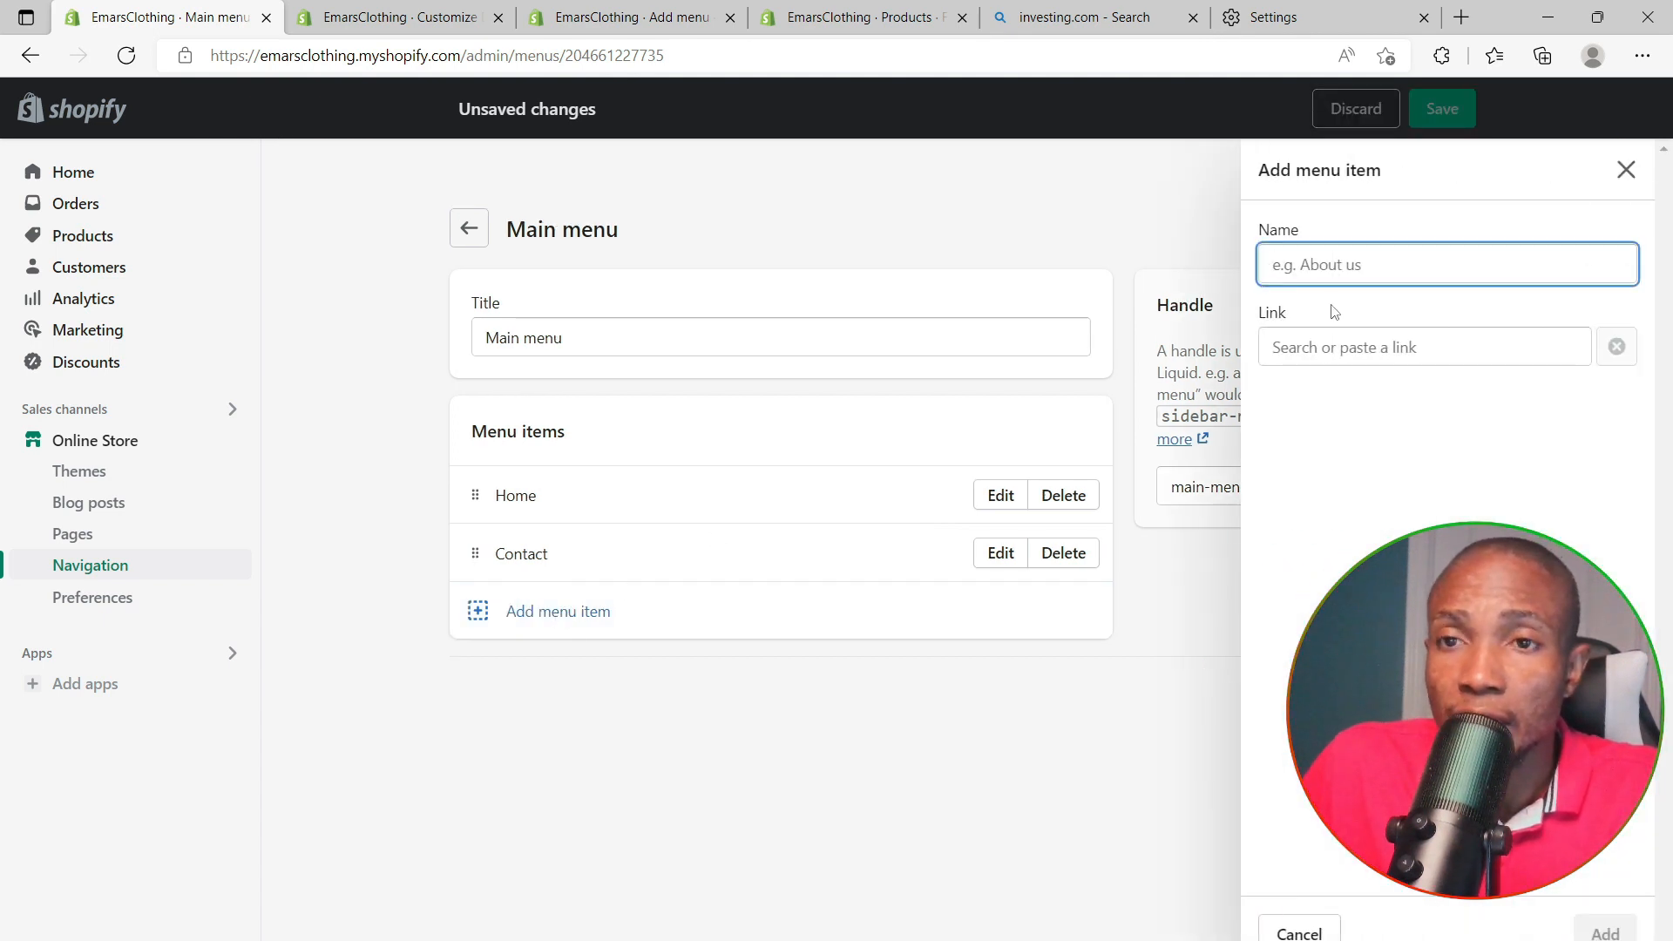
click(1352, 347)
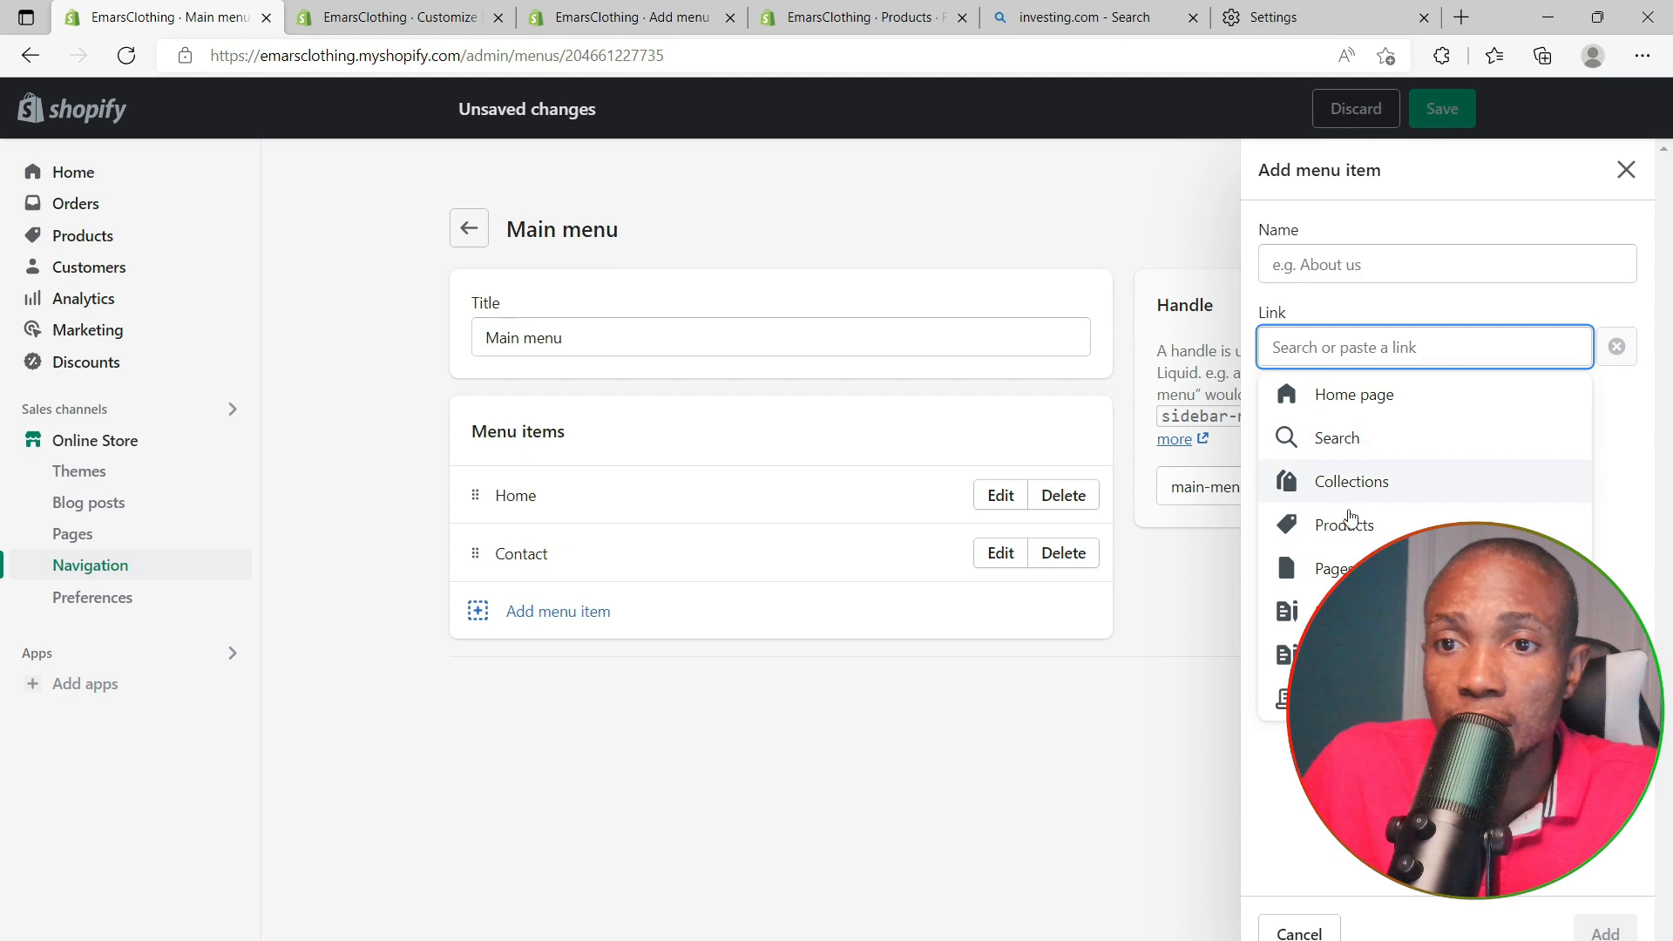
click(1364, 473)
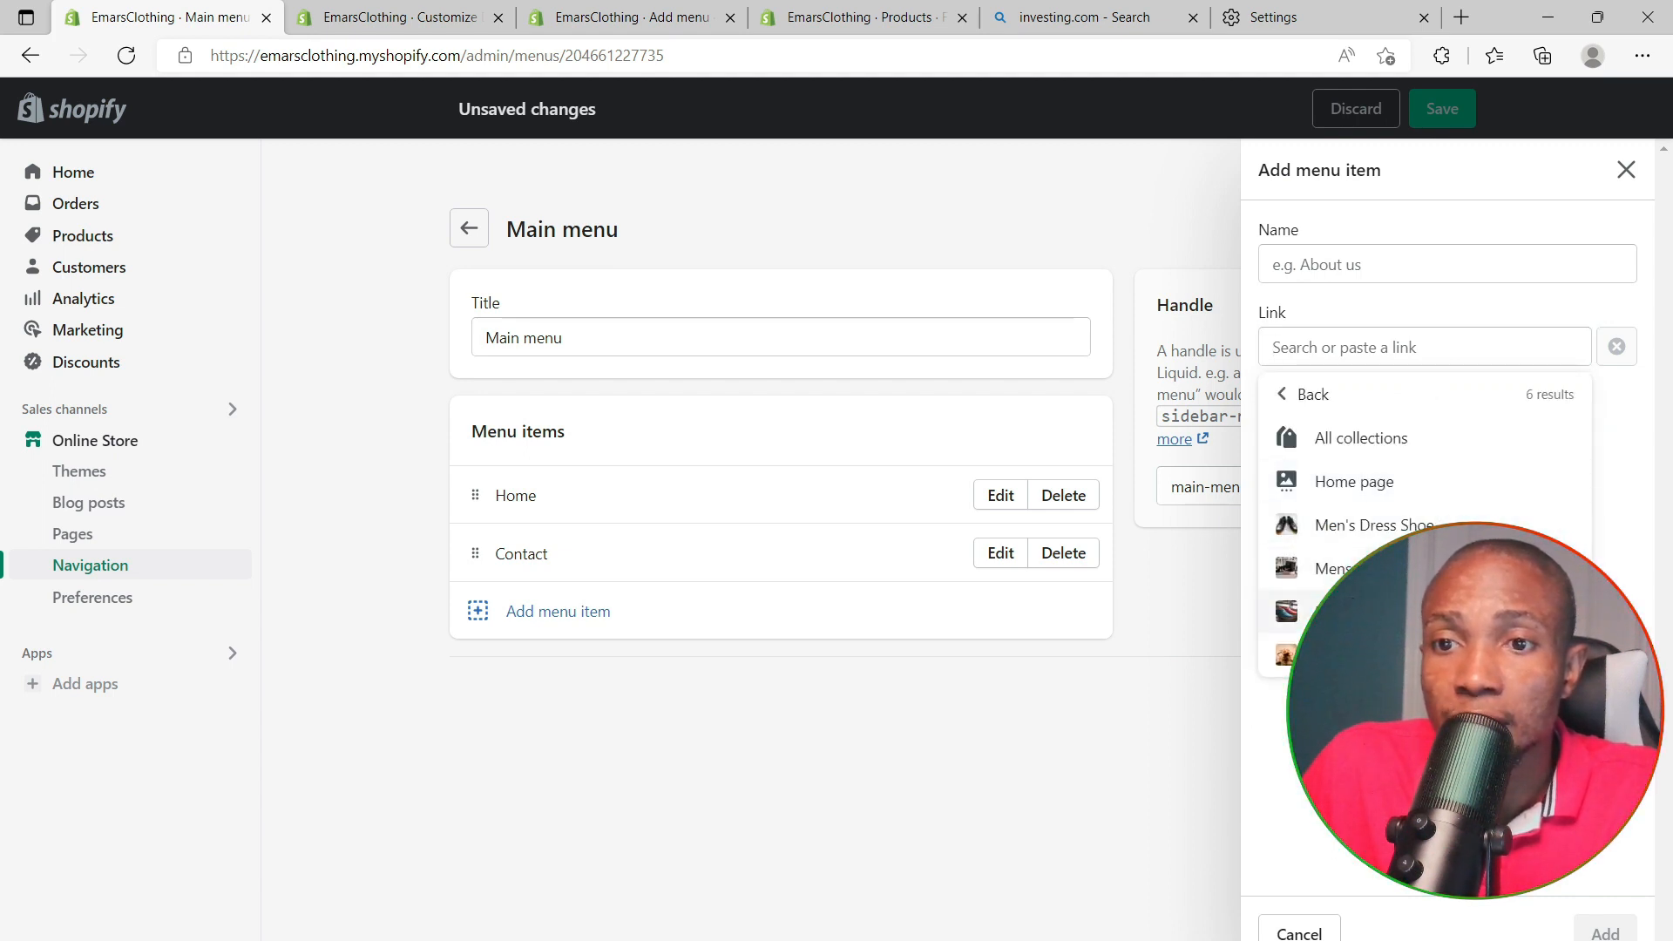
click(1393, 655)
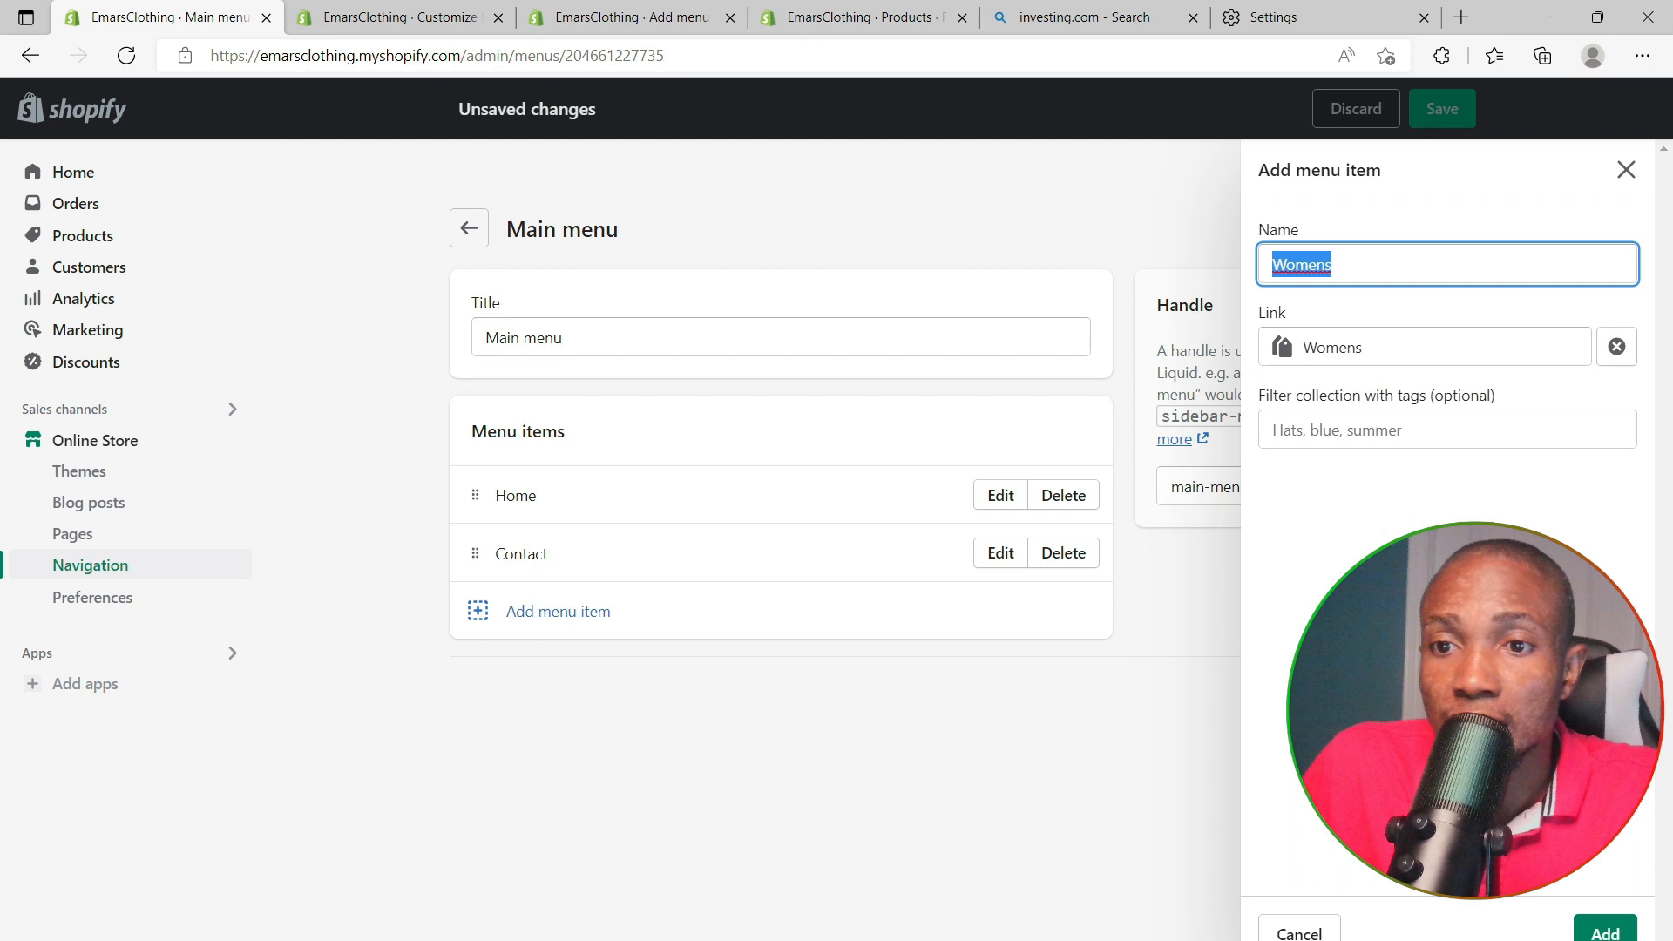
click(1601, 930)
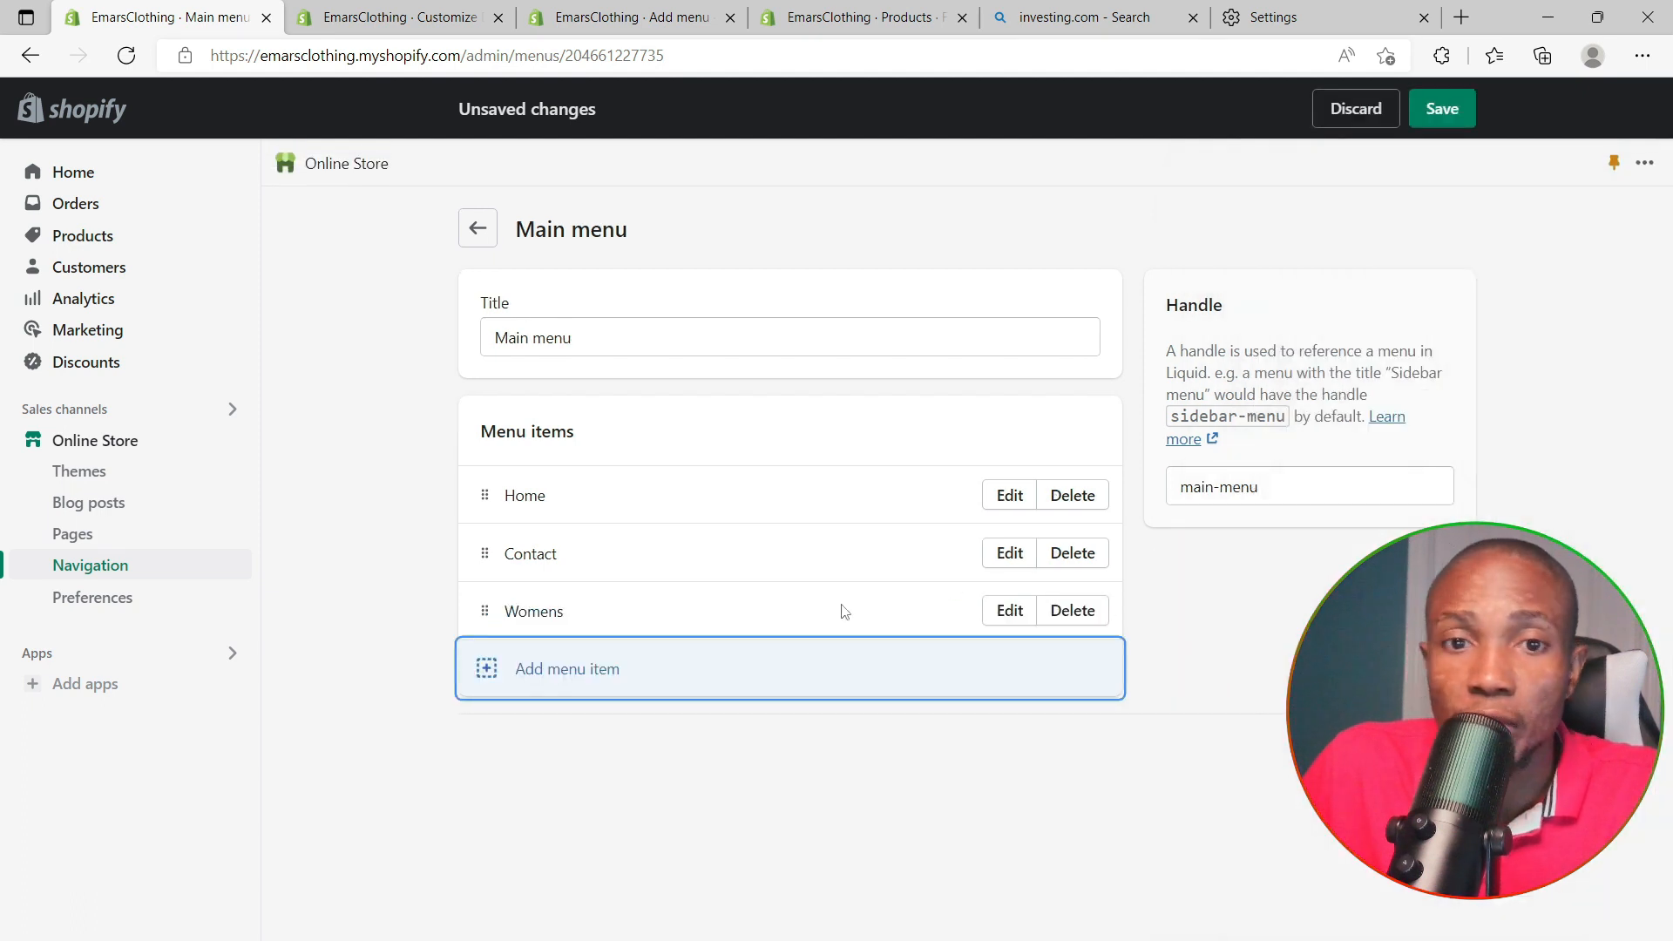
Add a Mens item linked to the Mens collection to the Main menu
click(492, 672)
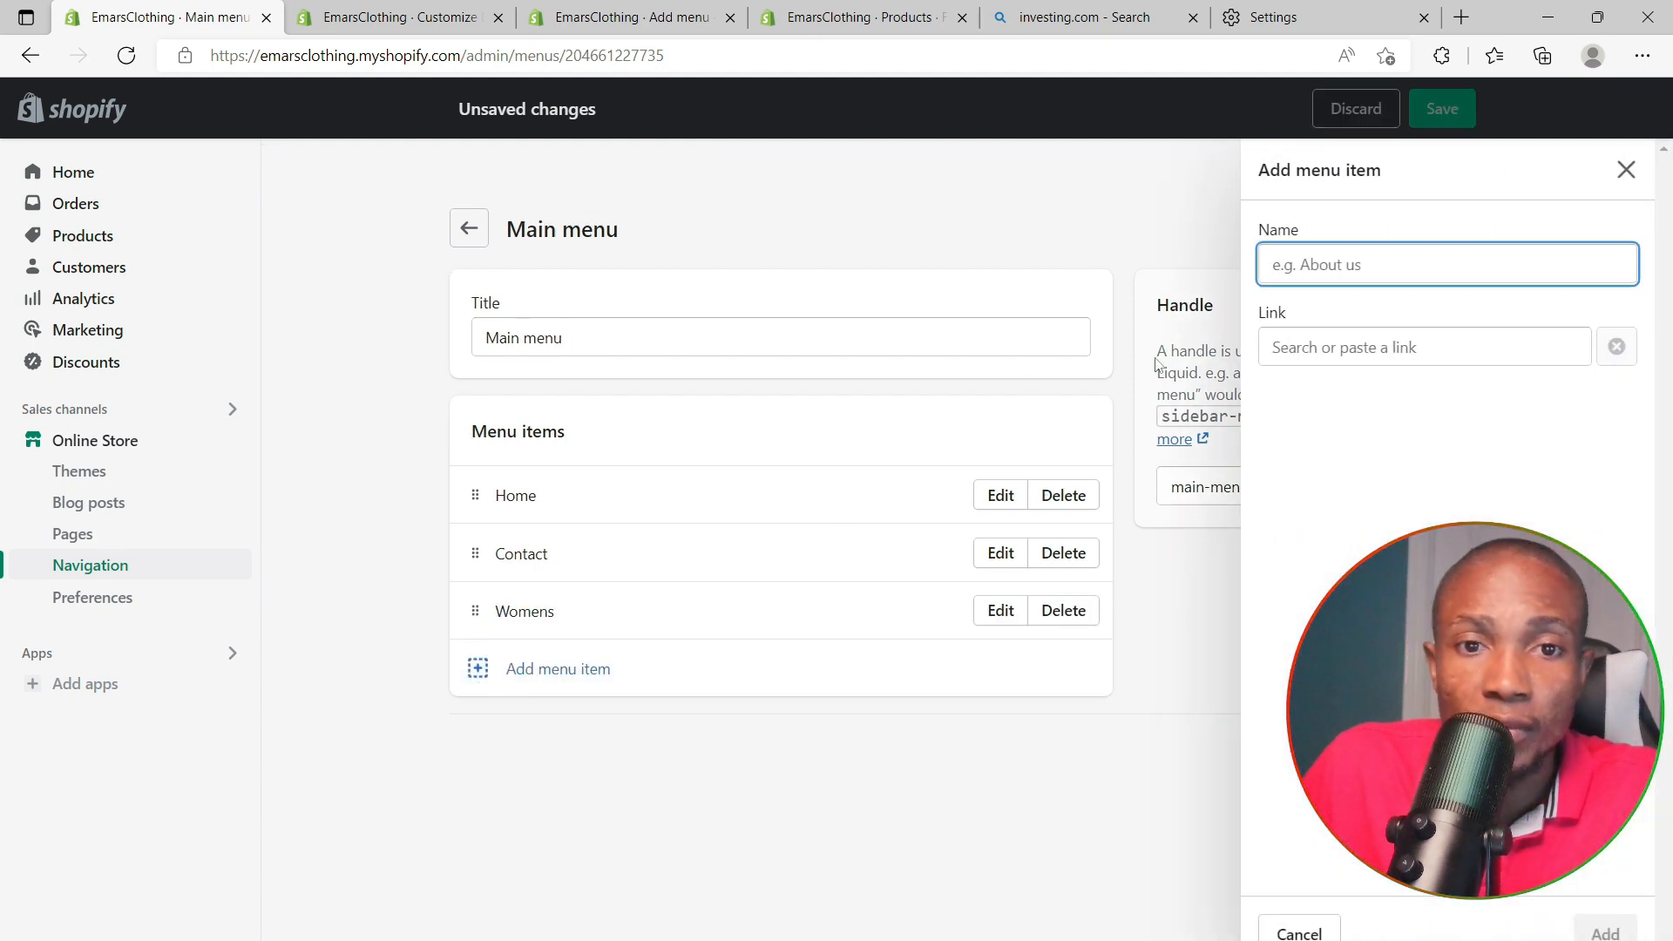
click(1422, 345)
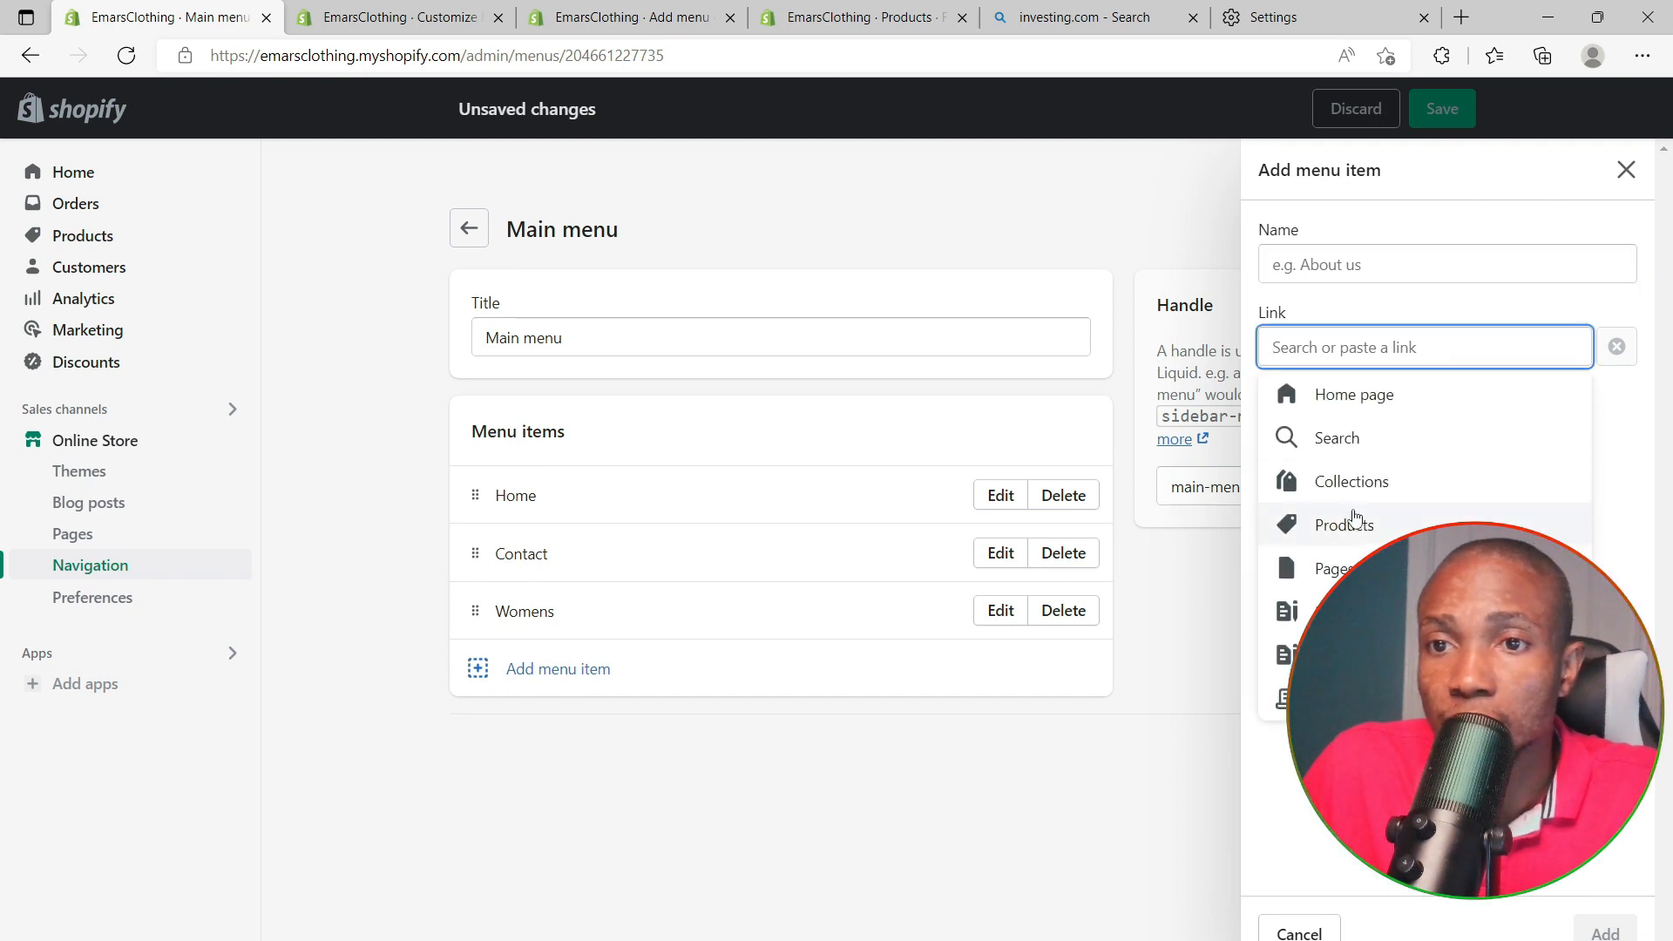
click(1324, 488)
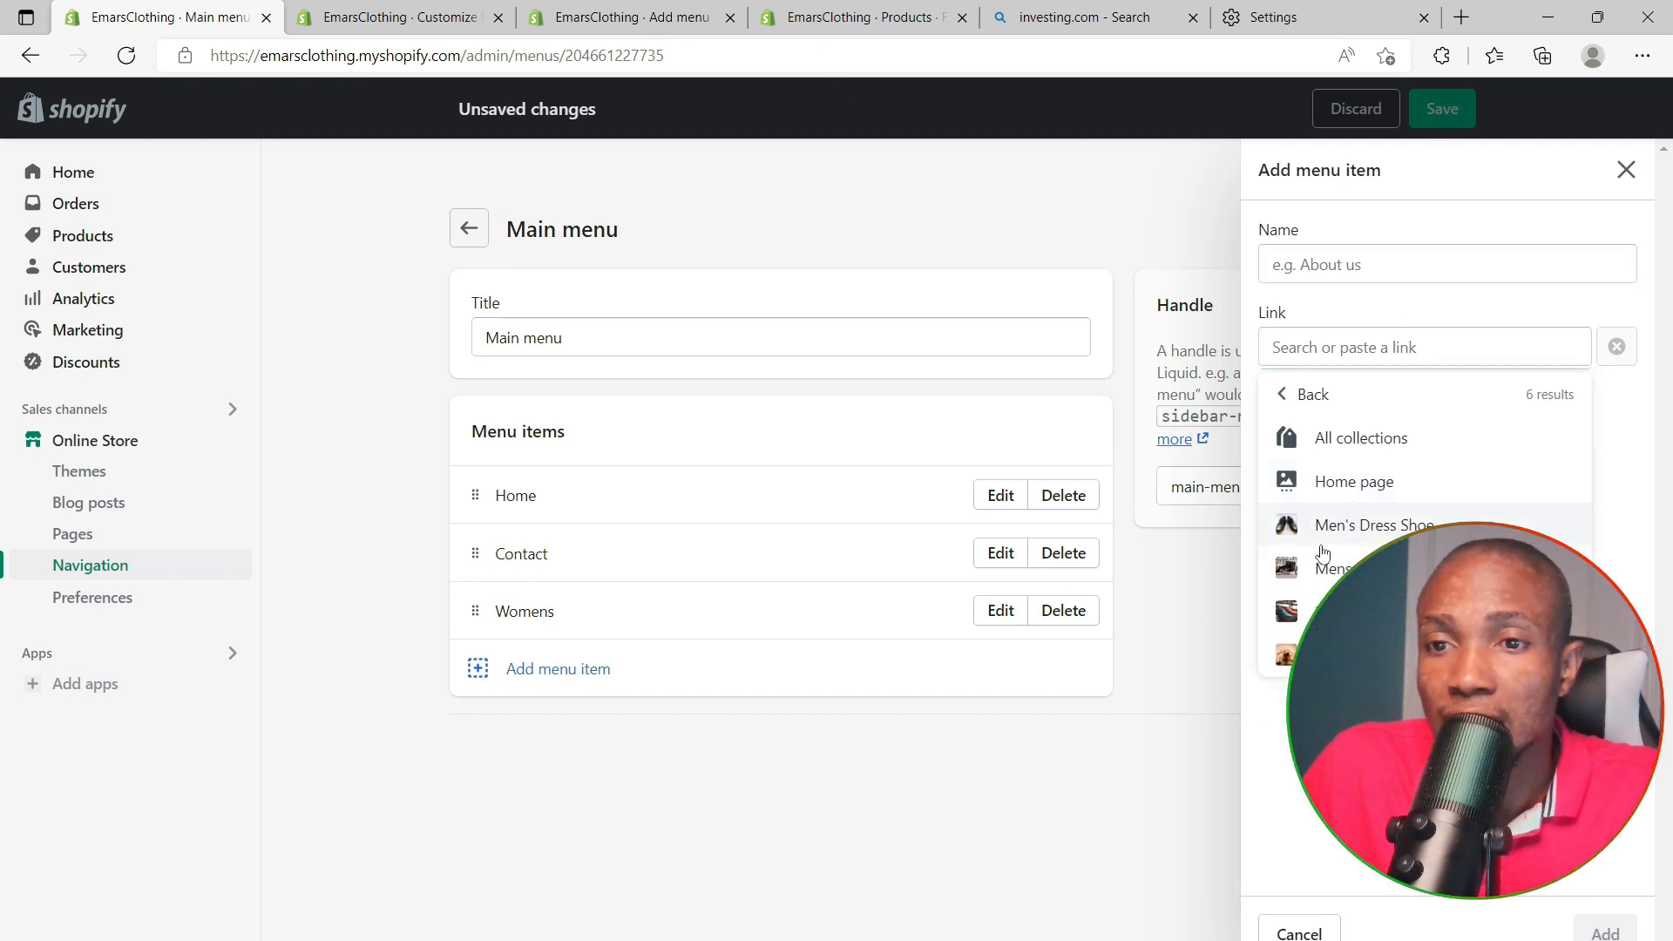
click(1306, 571)
click(1595, 925)
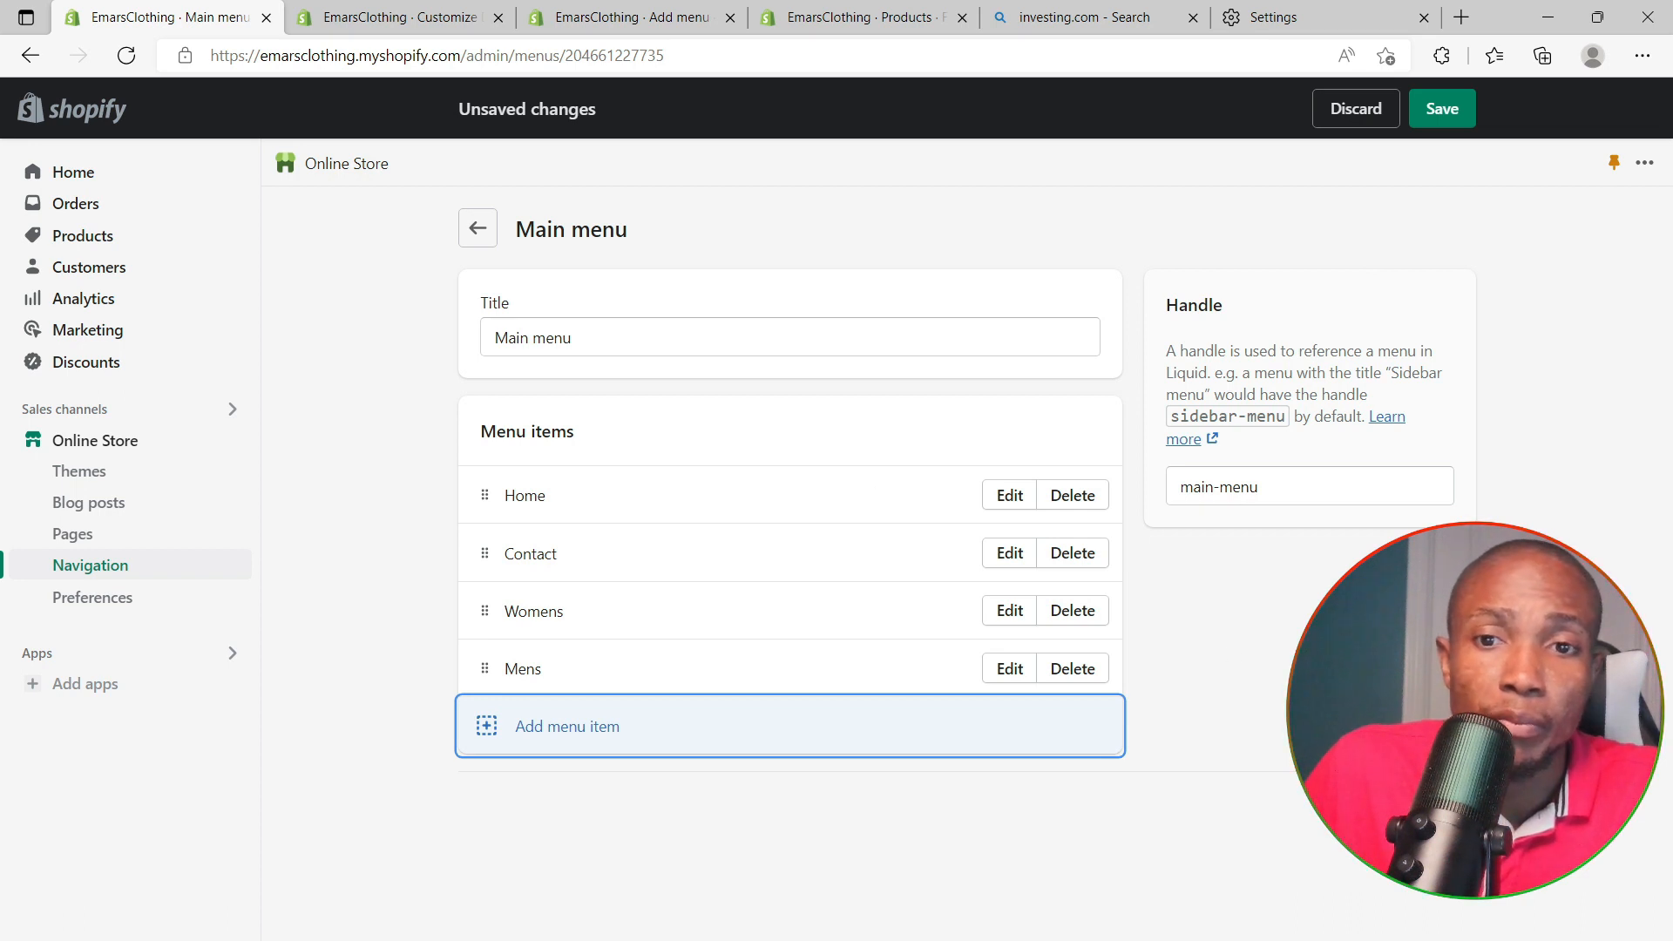
Reorder the Main menu so Womens and Mens come directly after Home and before Contact, and save the menu
drag(485, 614, 485, 558)
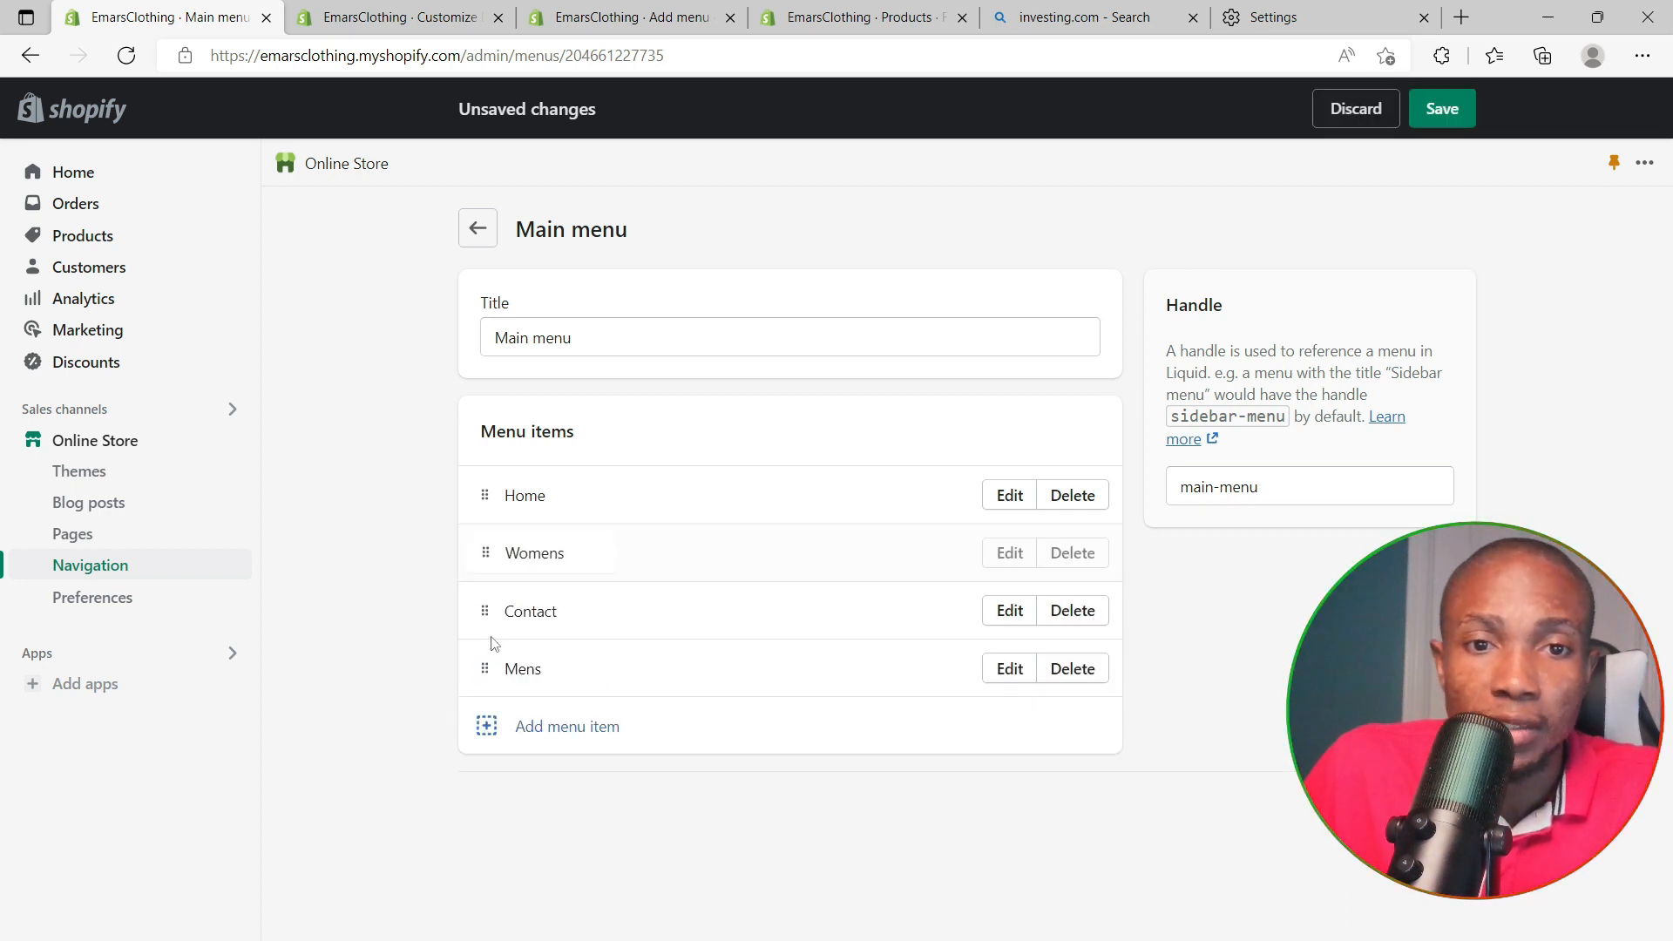
drag(481, 674, 482, 613)
click(1442, 109)
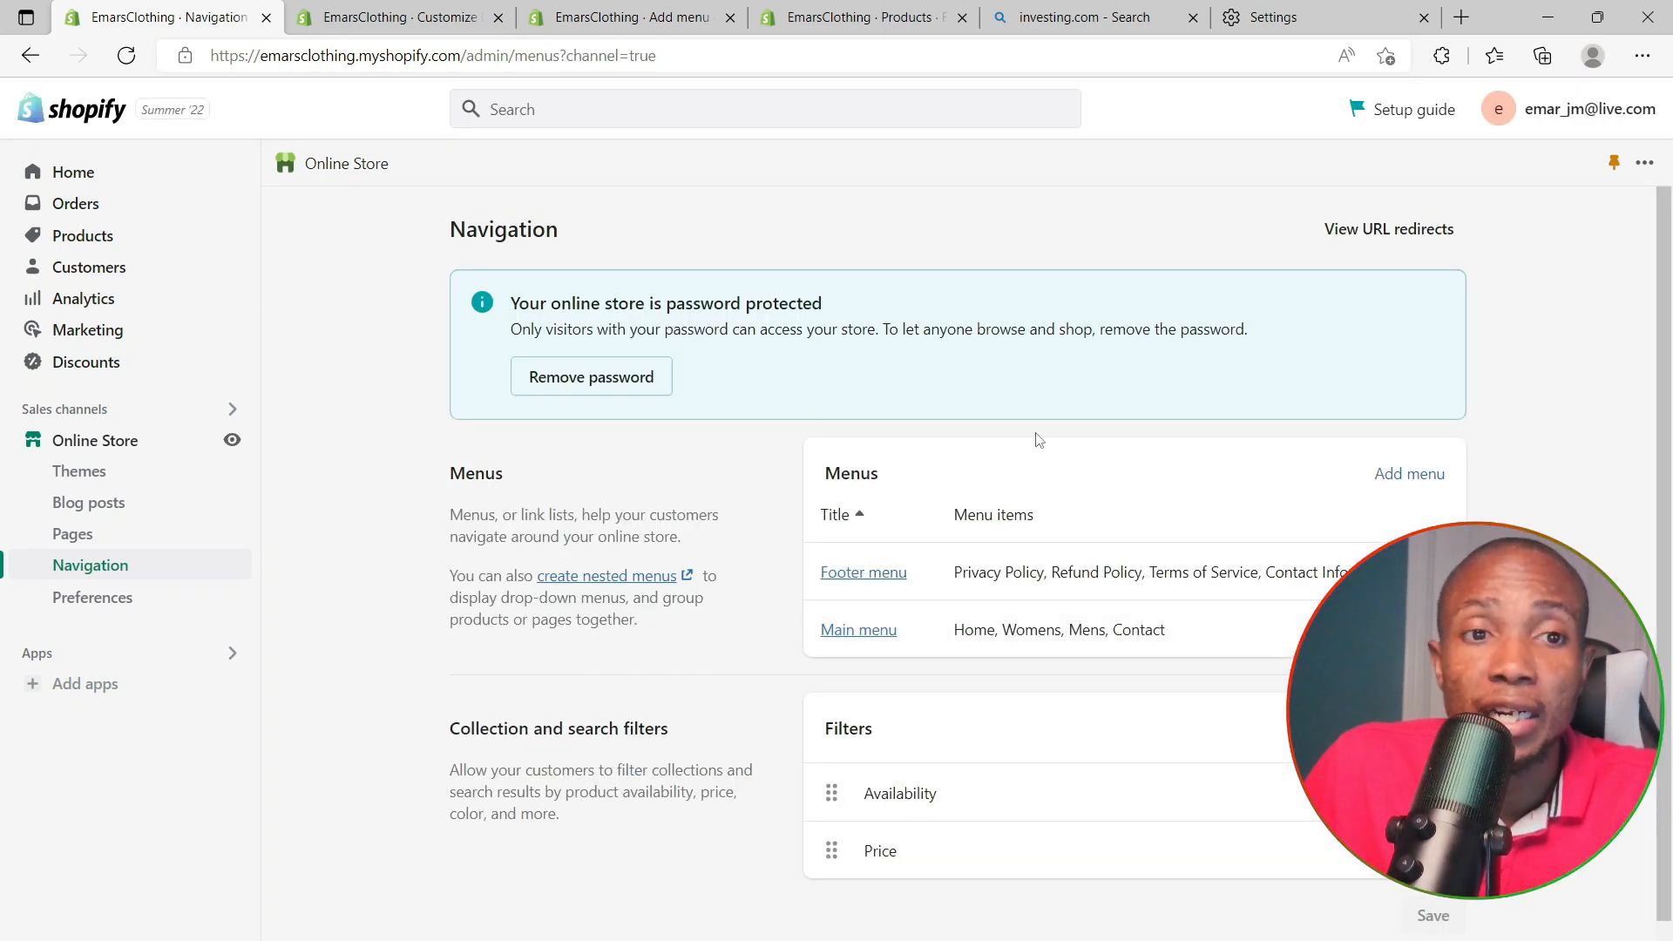
View the blank new page form under the online store's Pages and cancel it
click(68, 534)
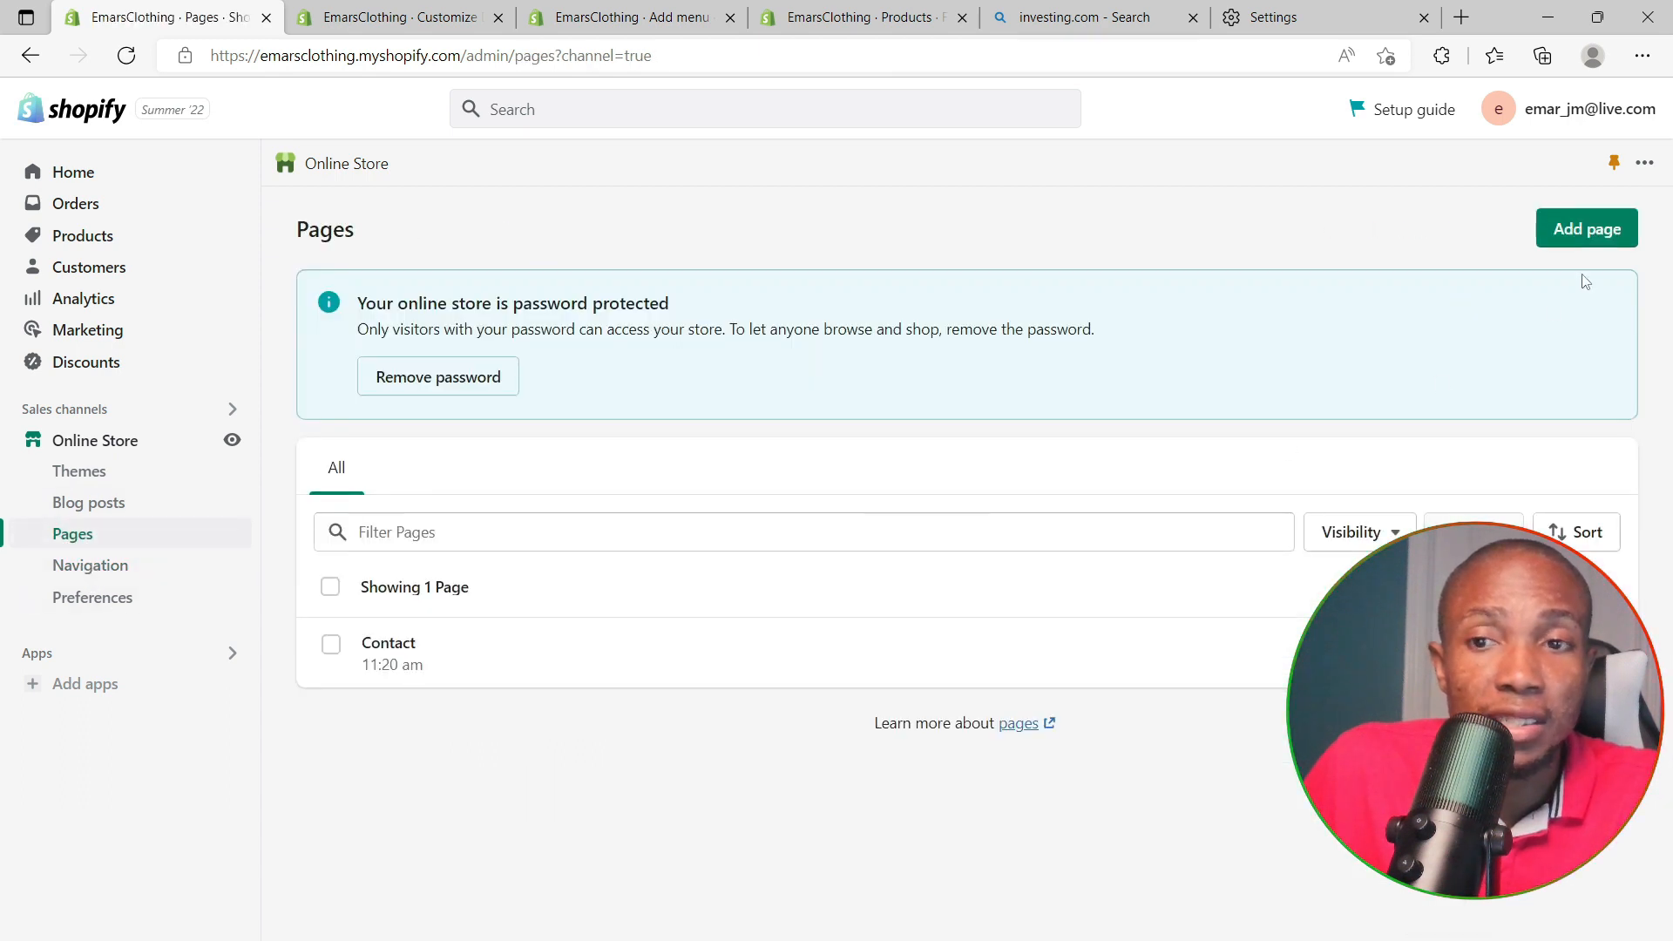
click(1596, 230)
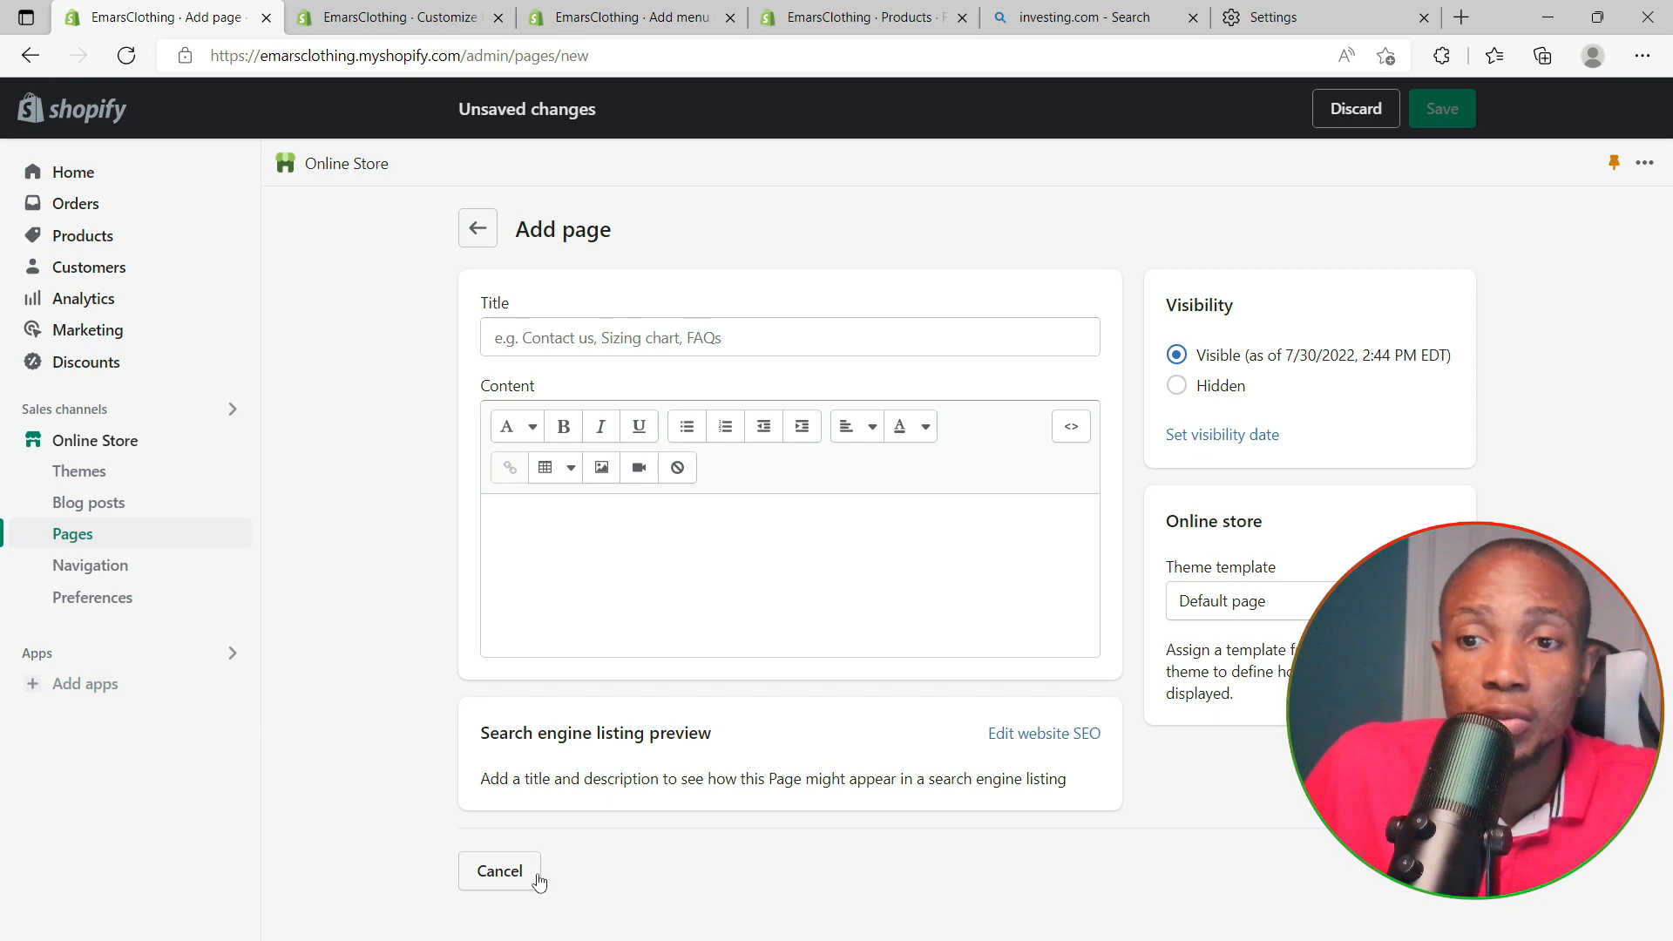
click(506, 872)
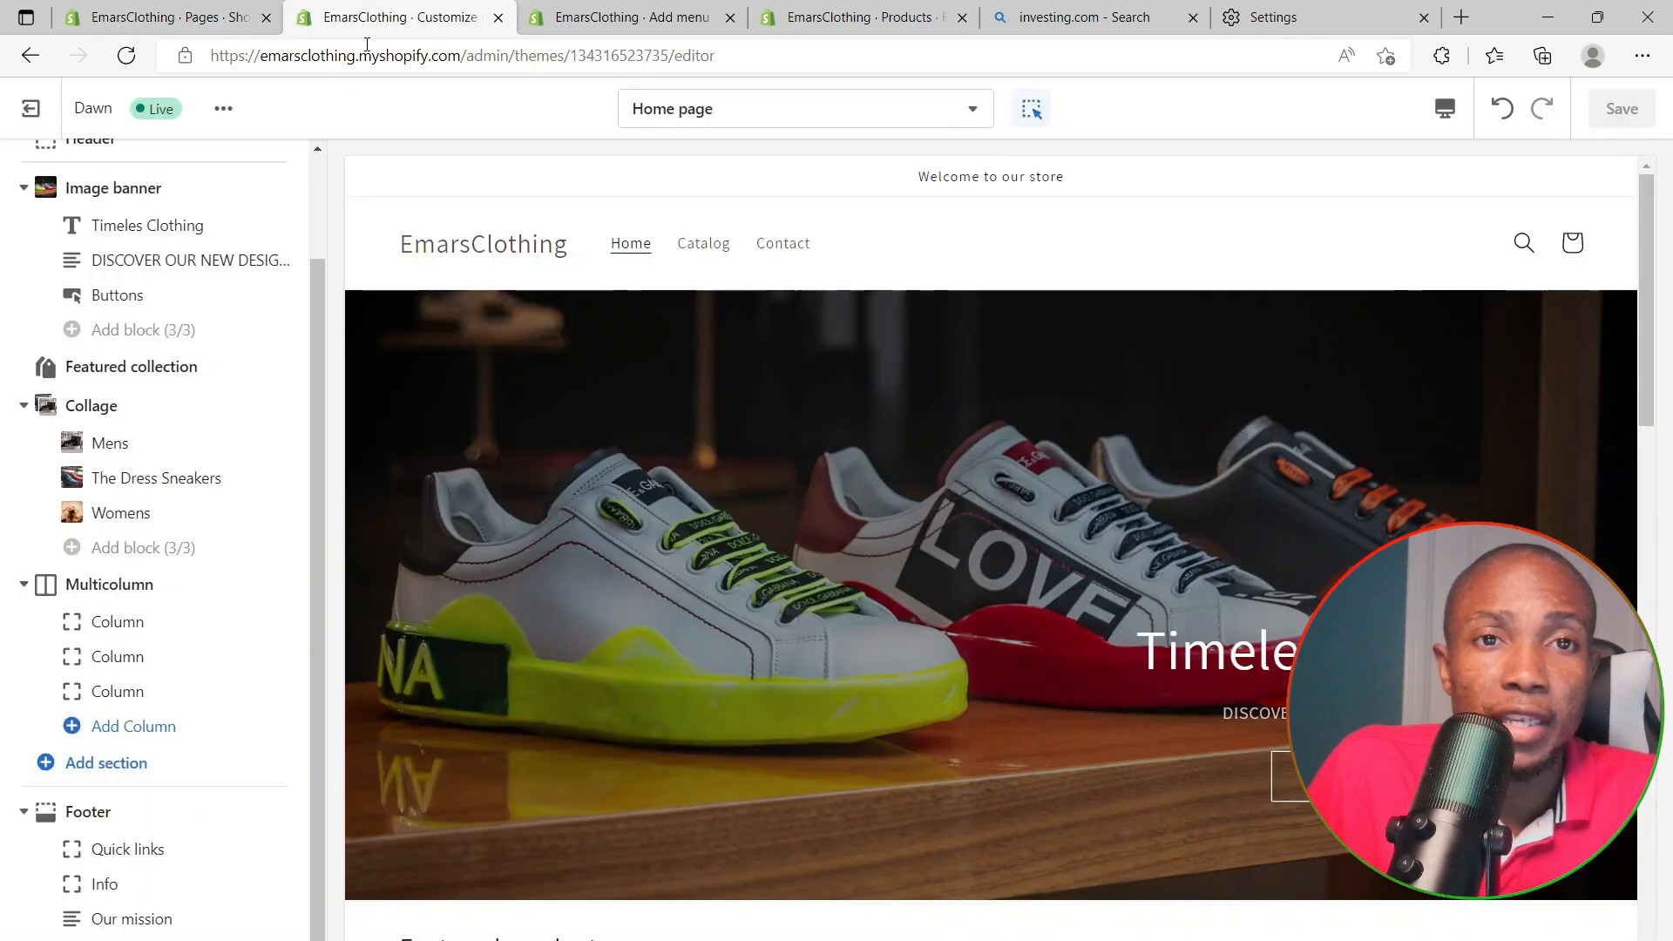
Return to the theme customizer, reload it, and review the header menu and featured products in the home page preview
click(126, 54)
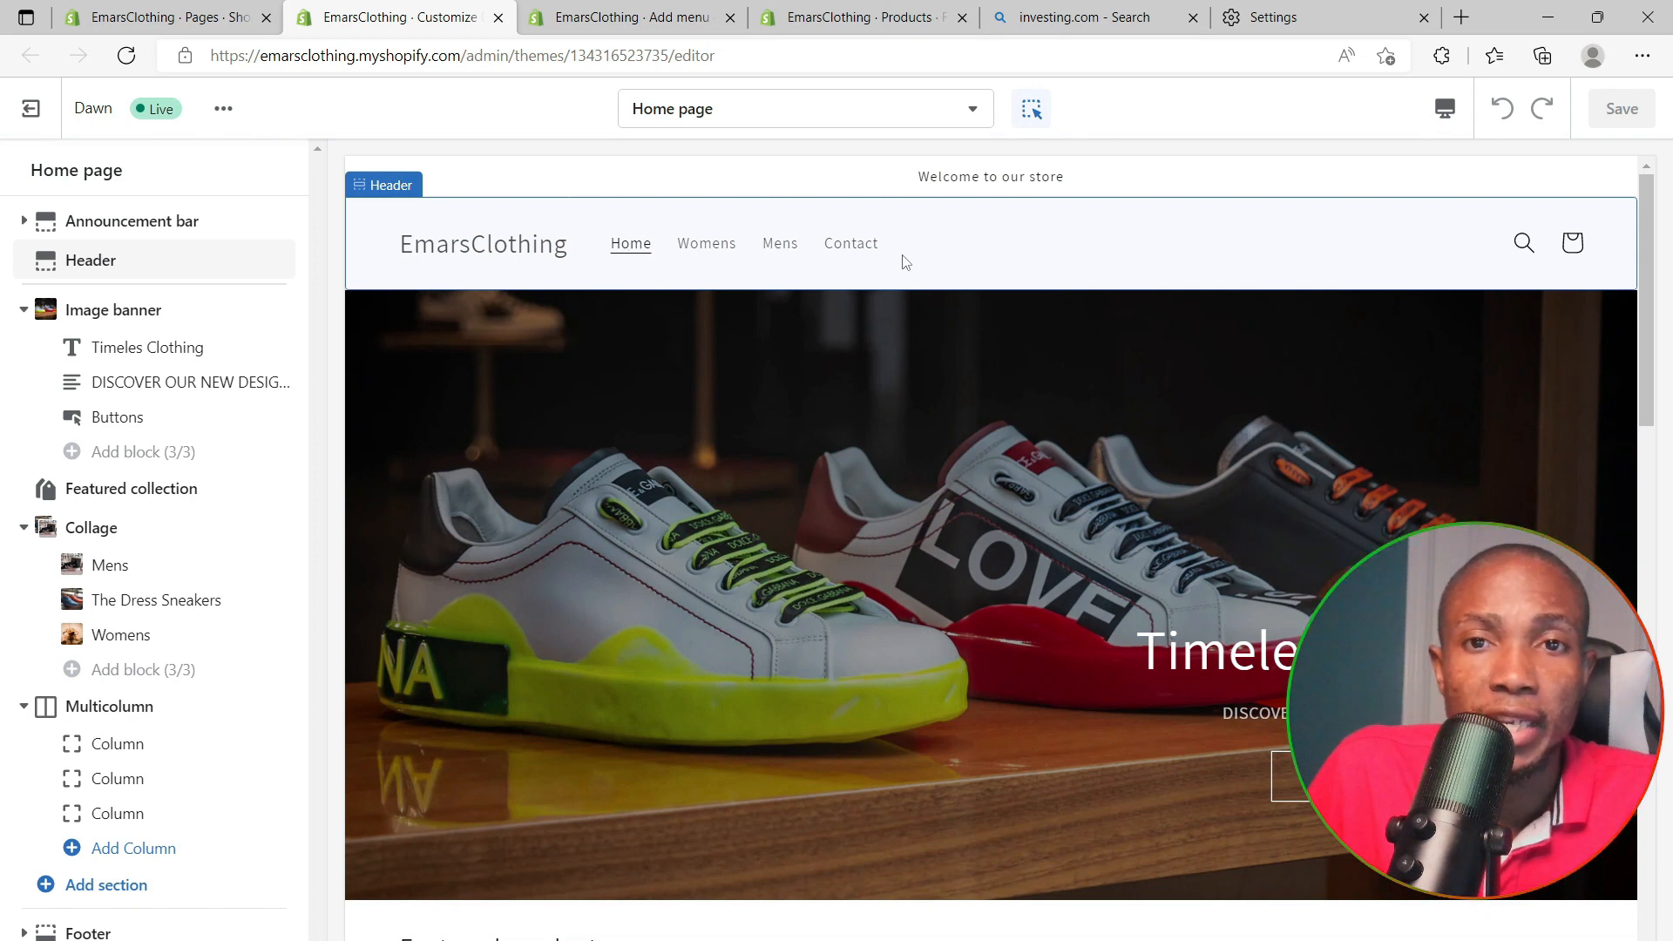
scroll(958, 632, down, 3)
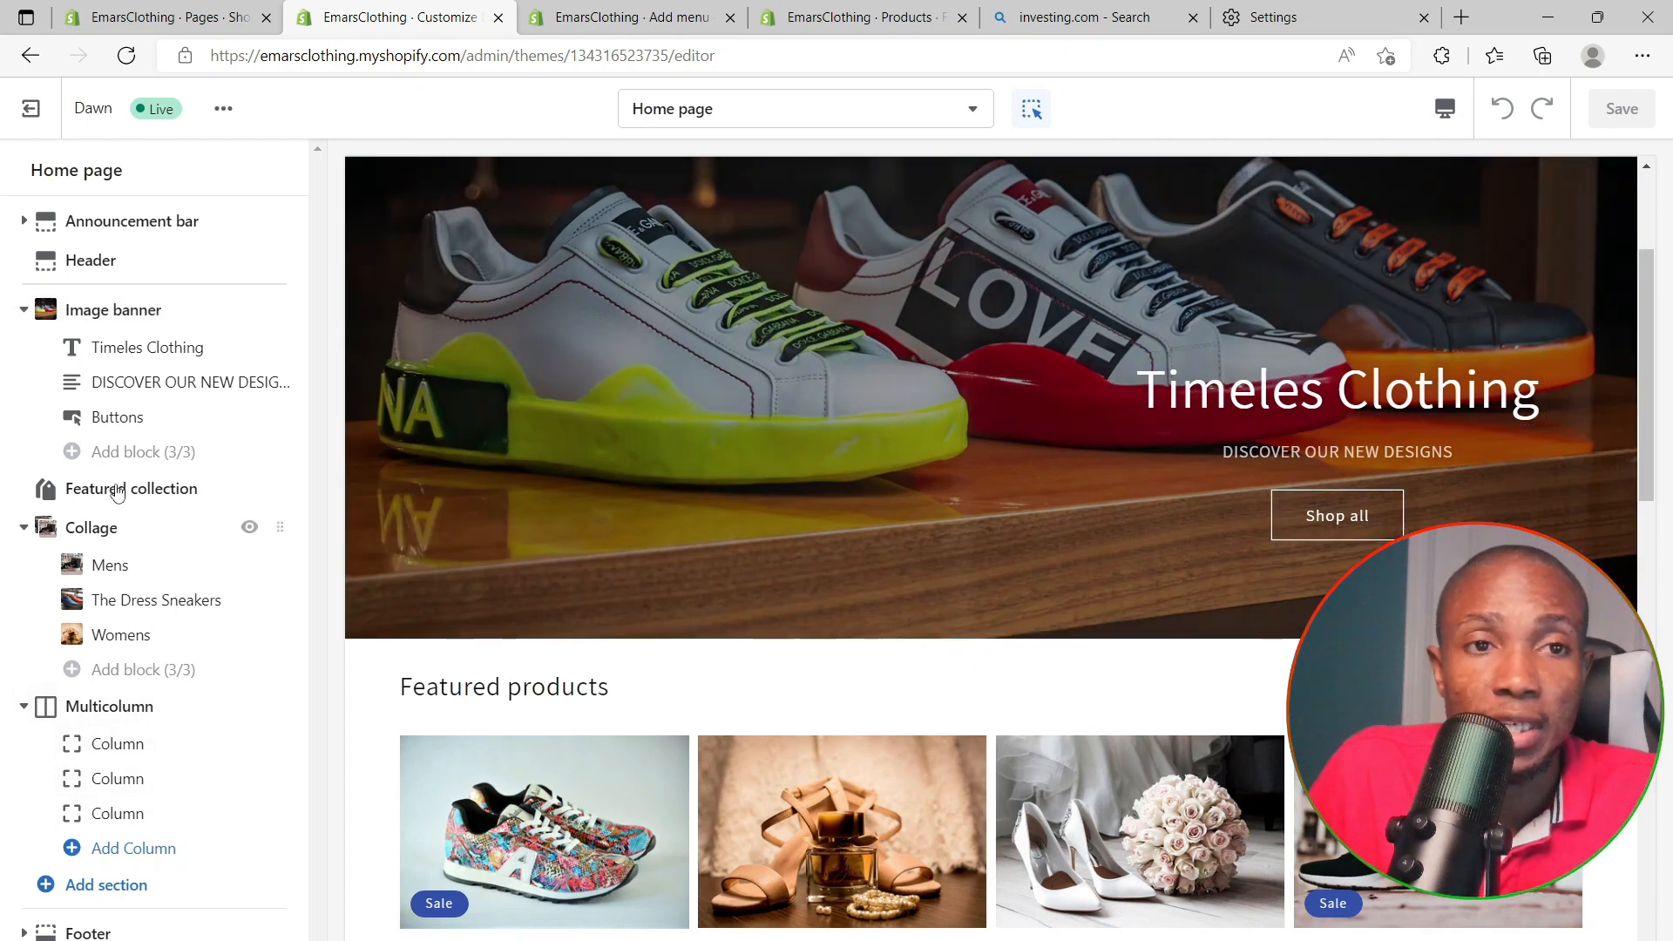
mouse_move(117, 490)
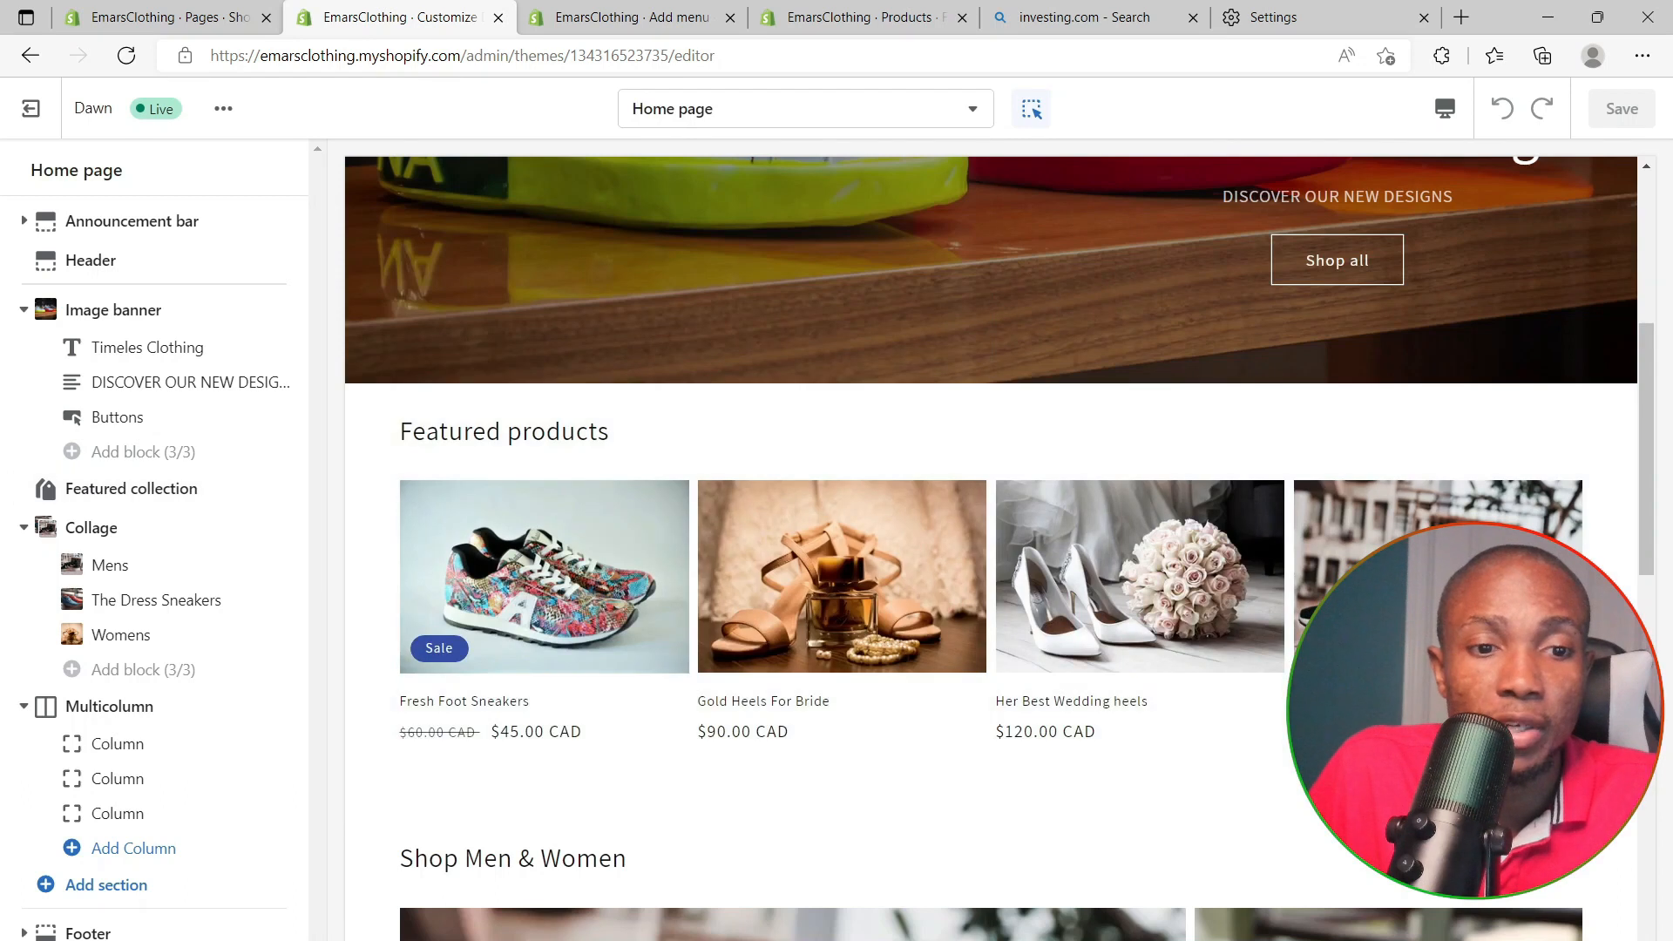
Open the theme settings and examine the color options and the layout's page width
click(105, 937)
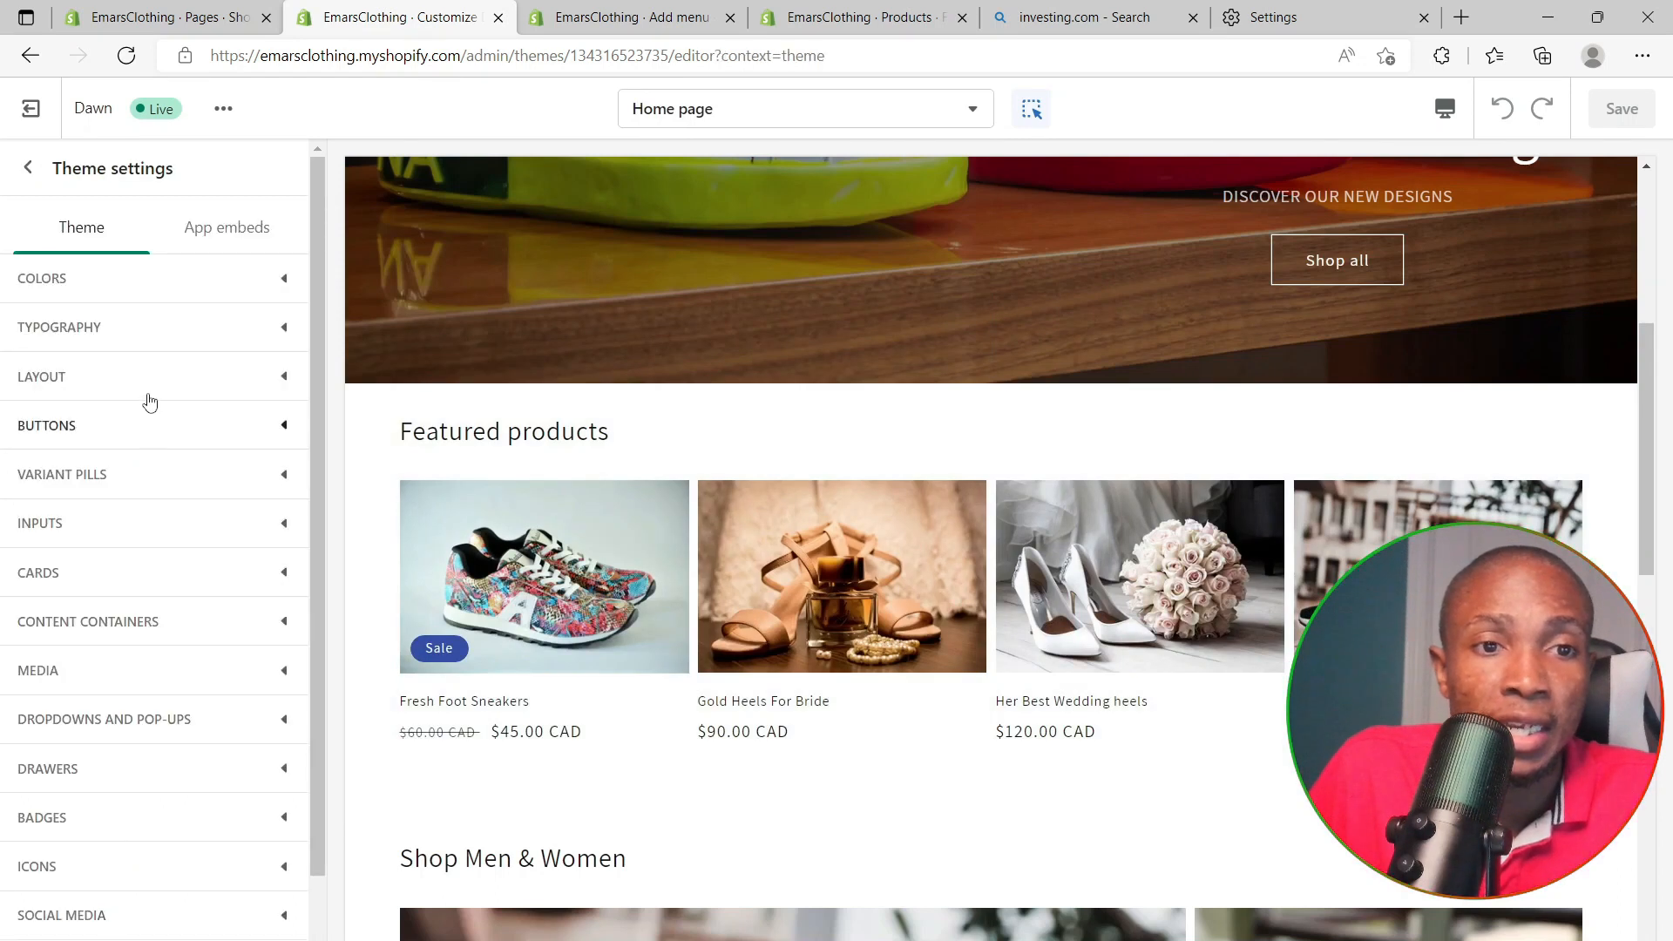
click(200, 296)
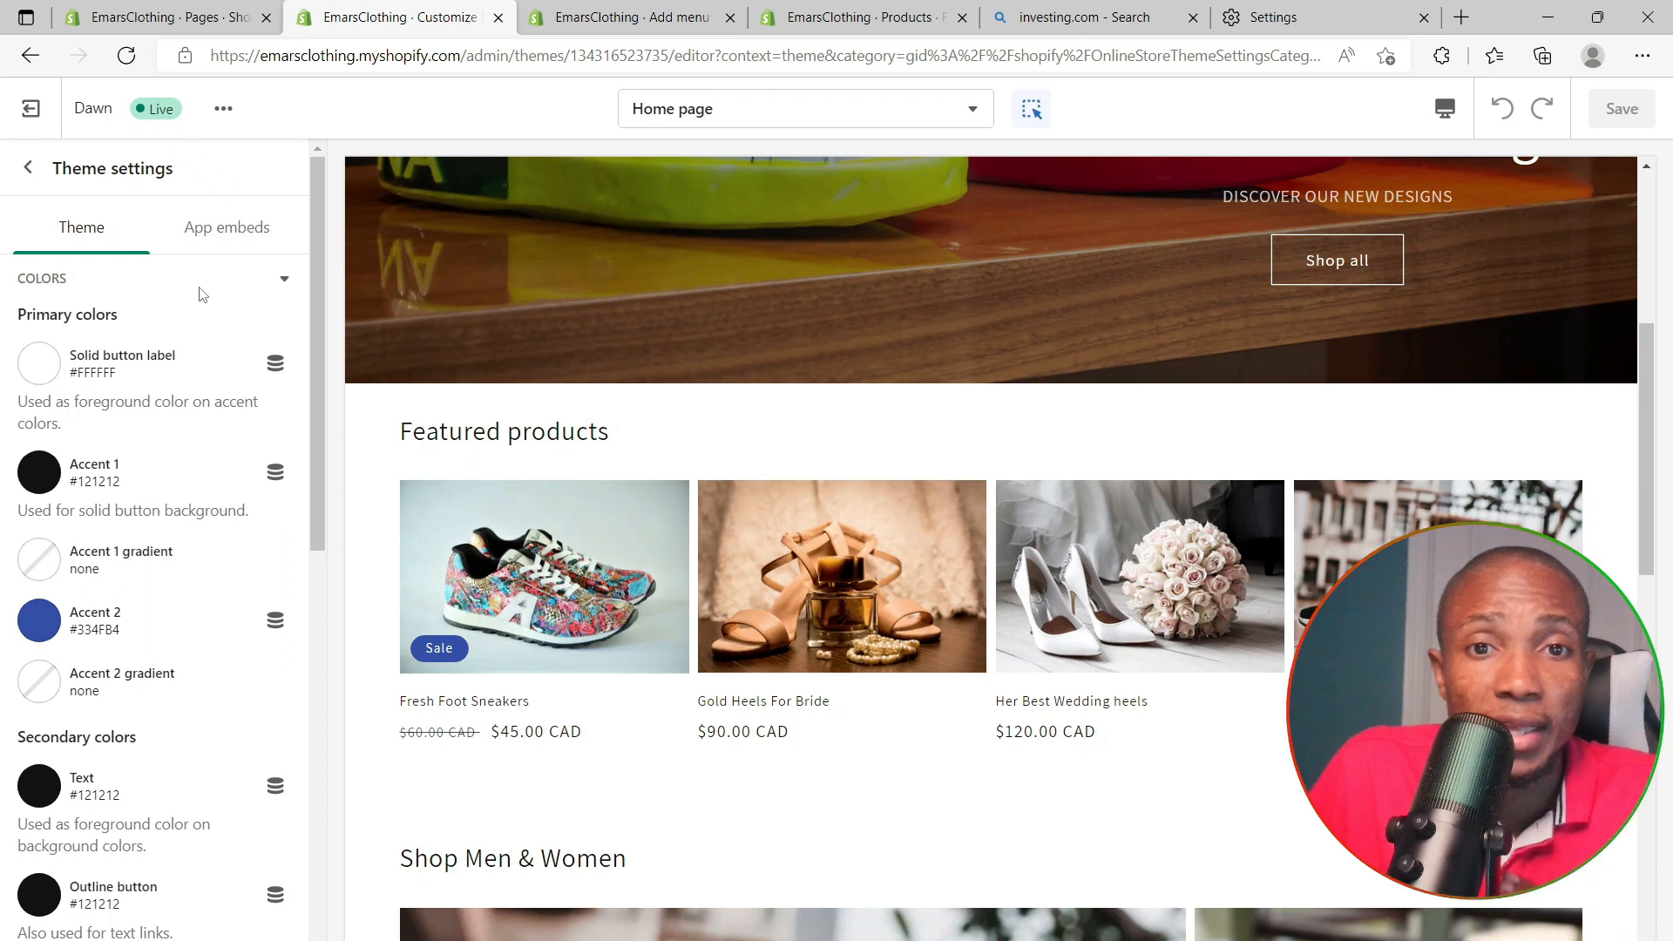
click(283, 283)
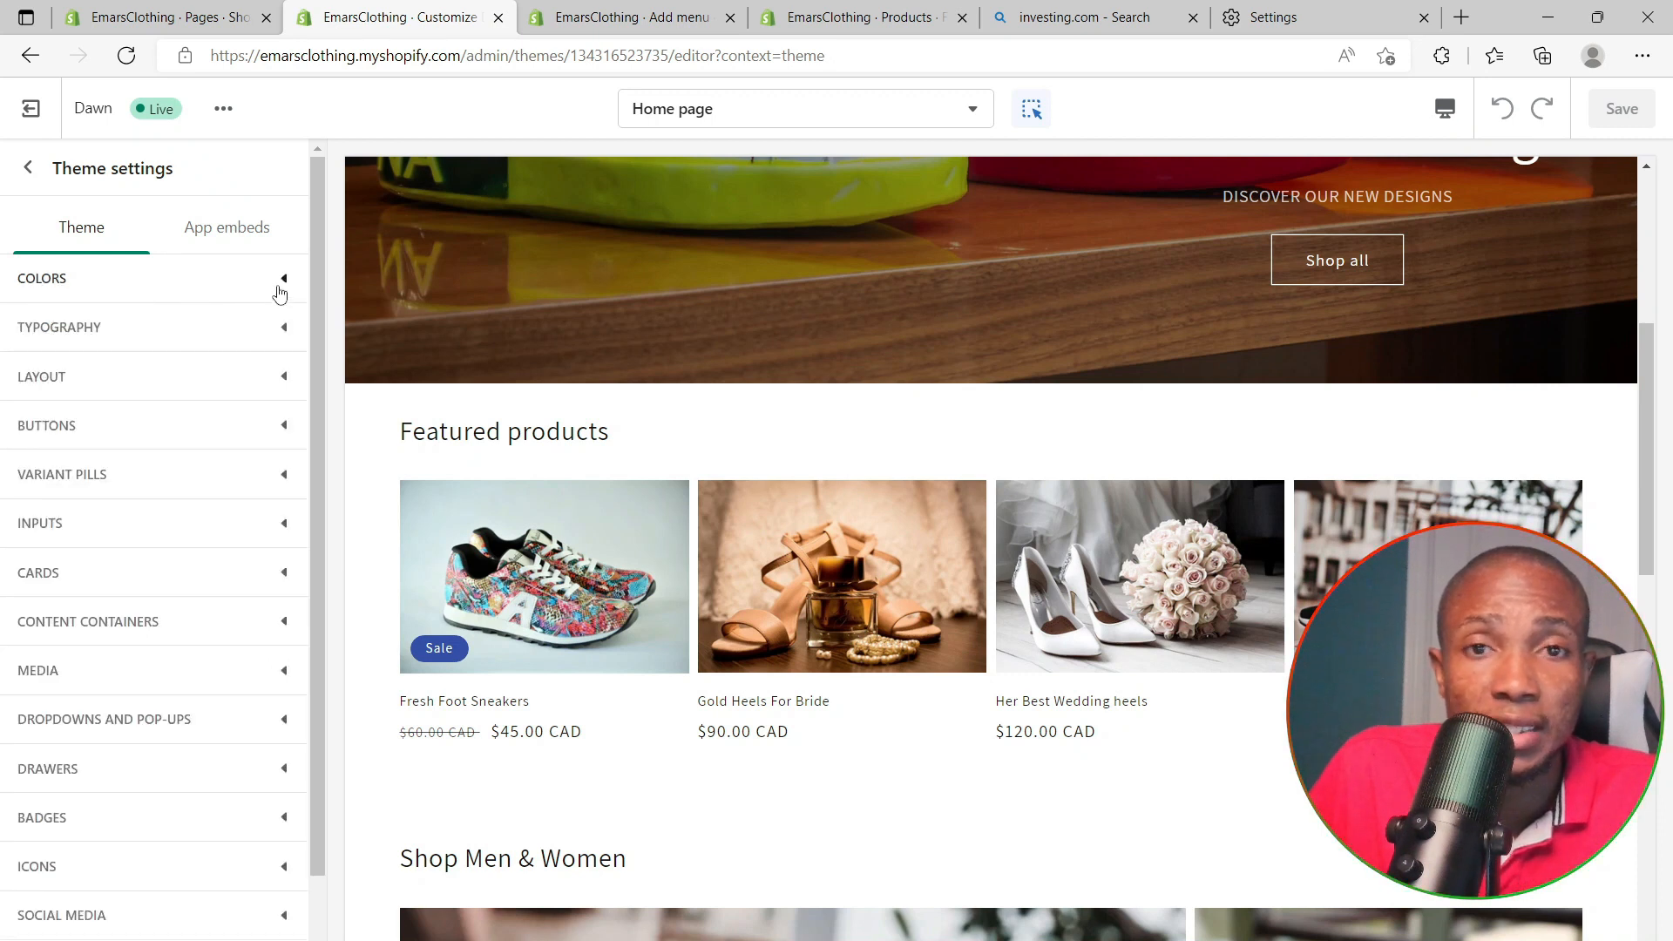
click(270, 379)
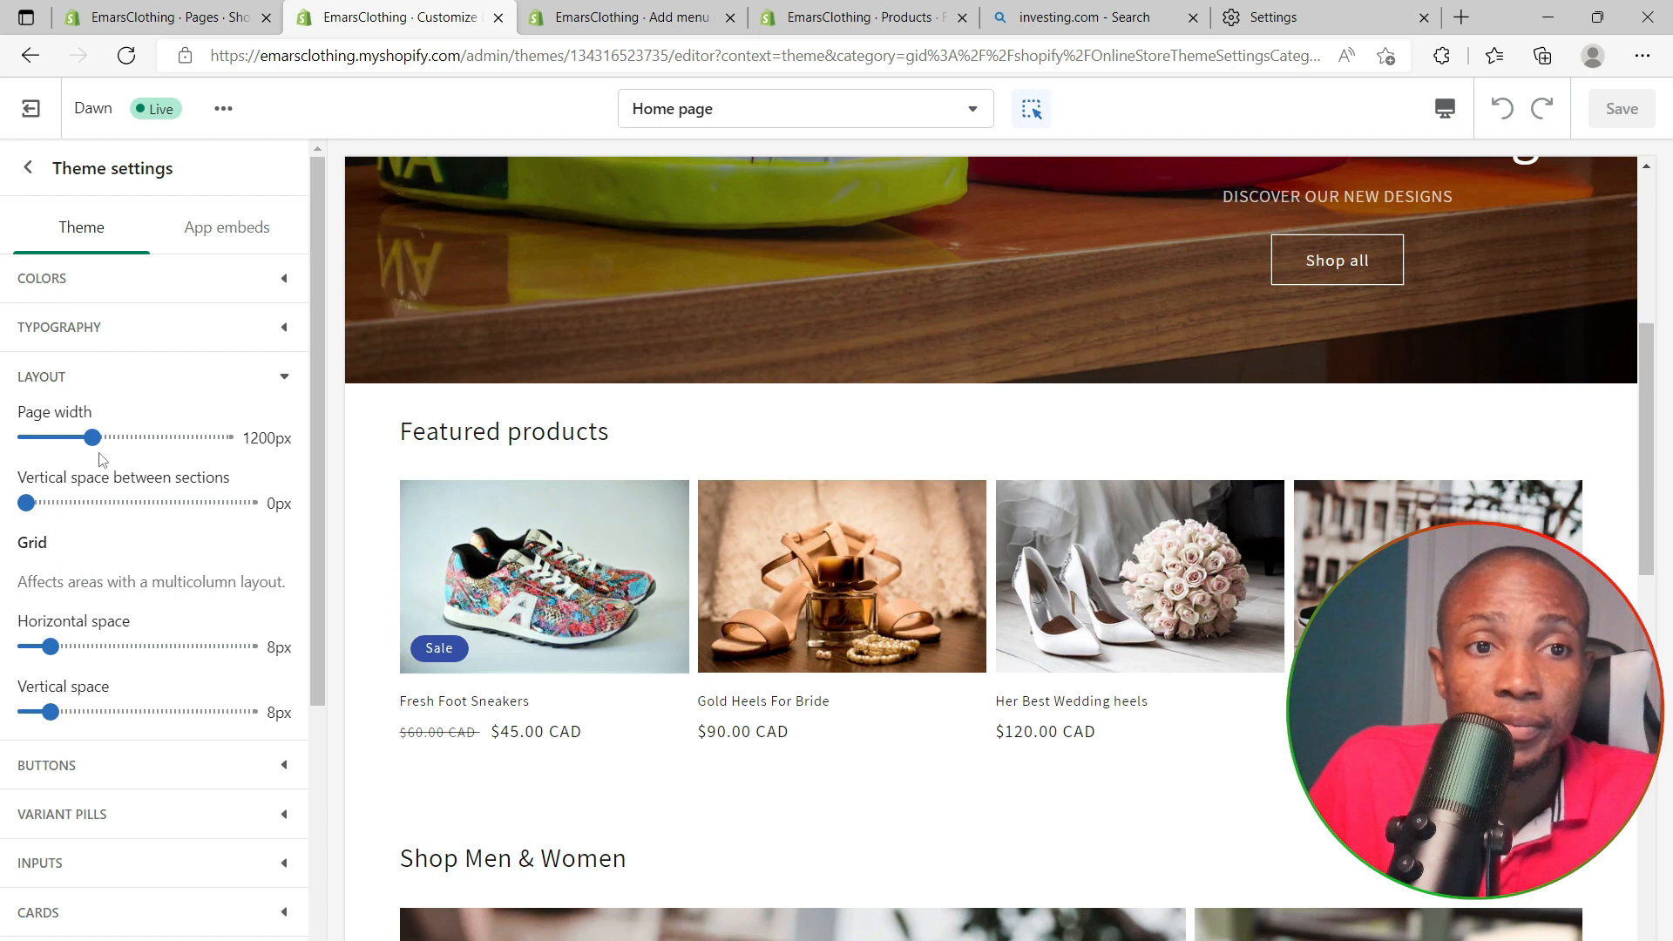
drag(92, 438, 111, 438)
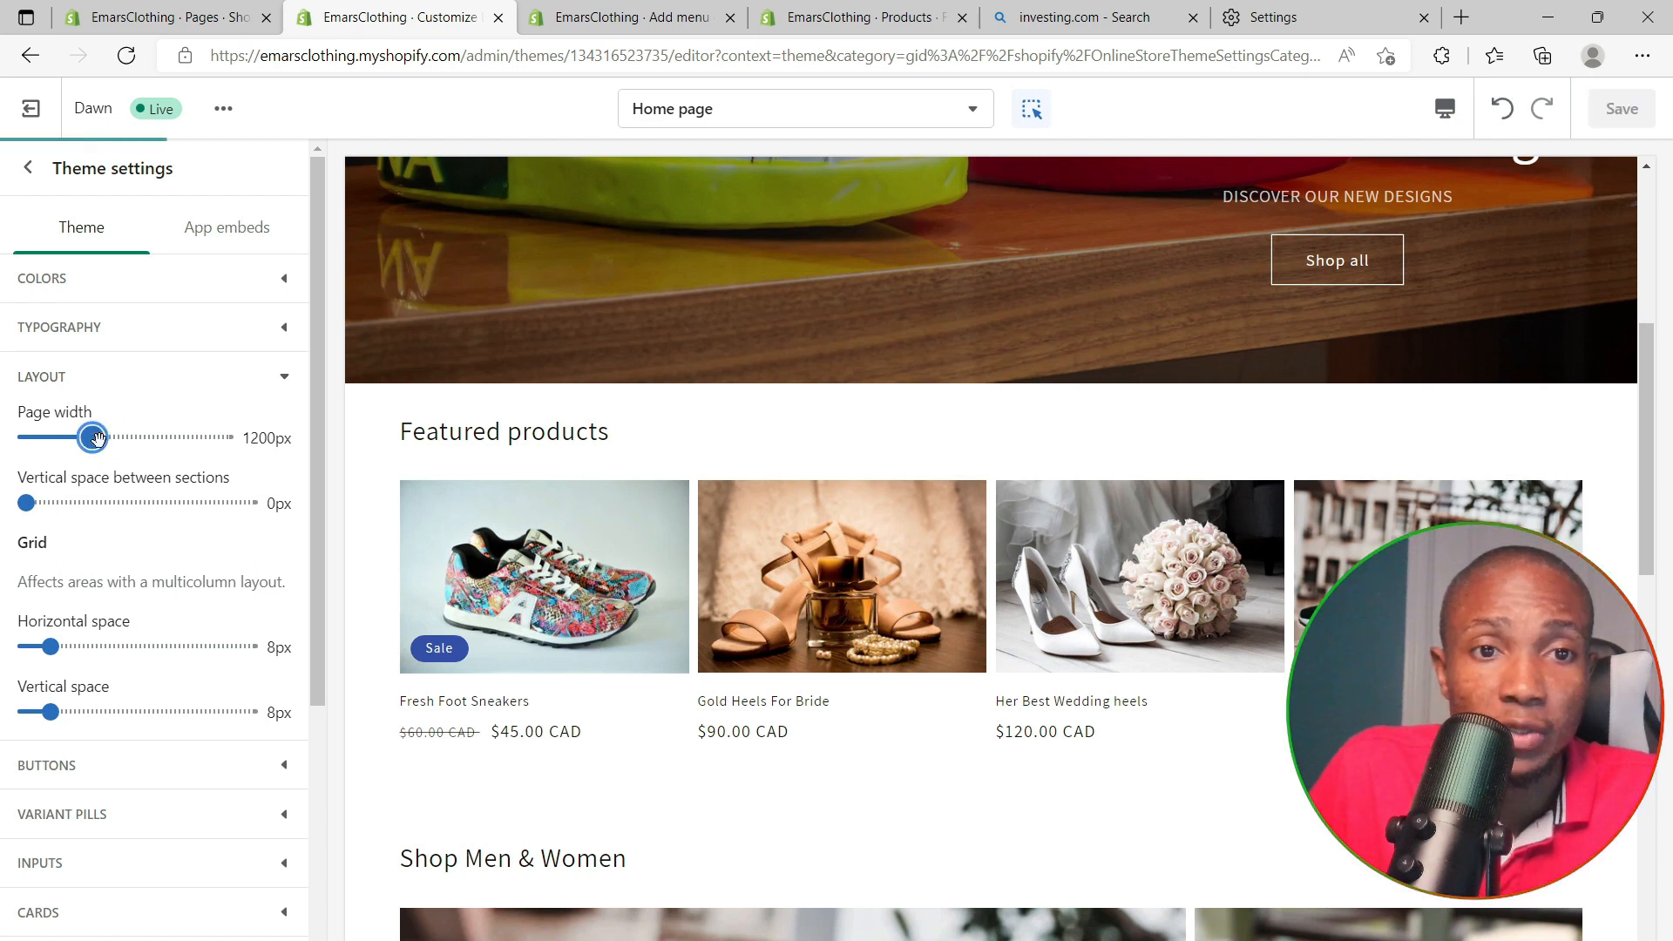
Set the corner radius of the theme's buttons to 18 px
scroll(139, 572, down, 3)
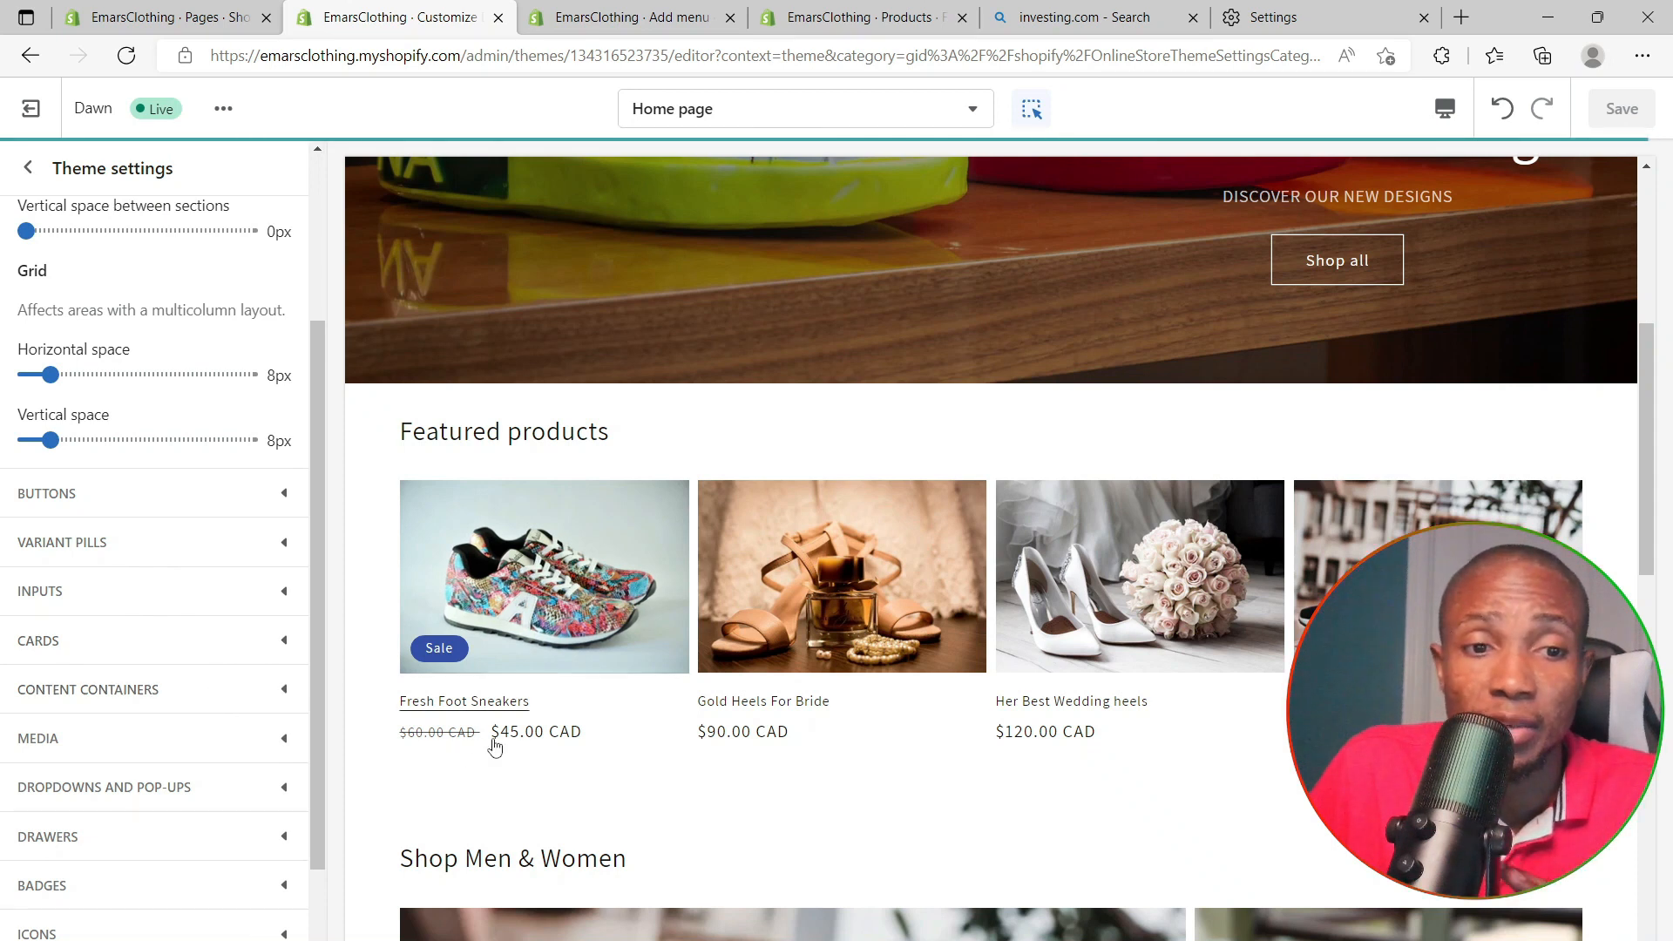
scroll(176, 884, down, 2)
click(270, 841)
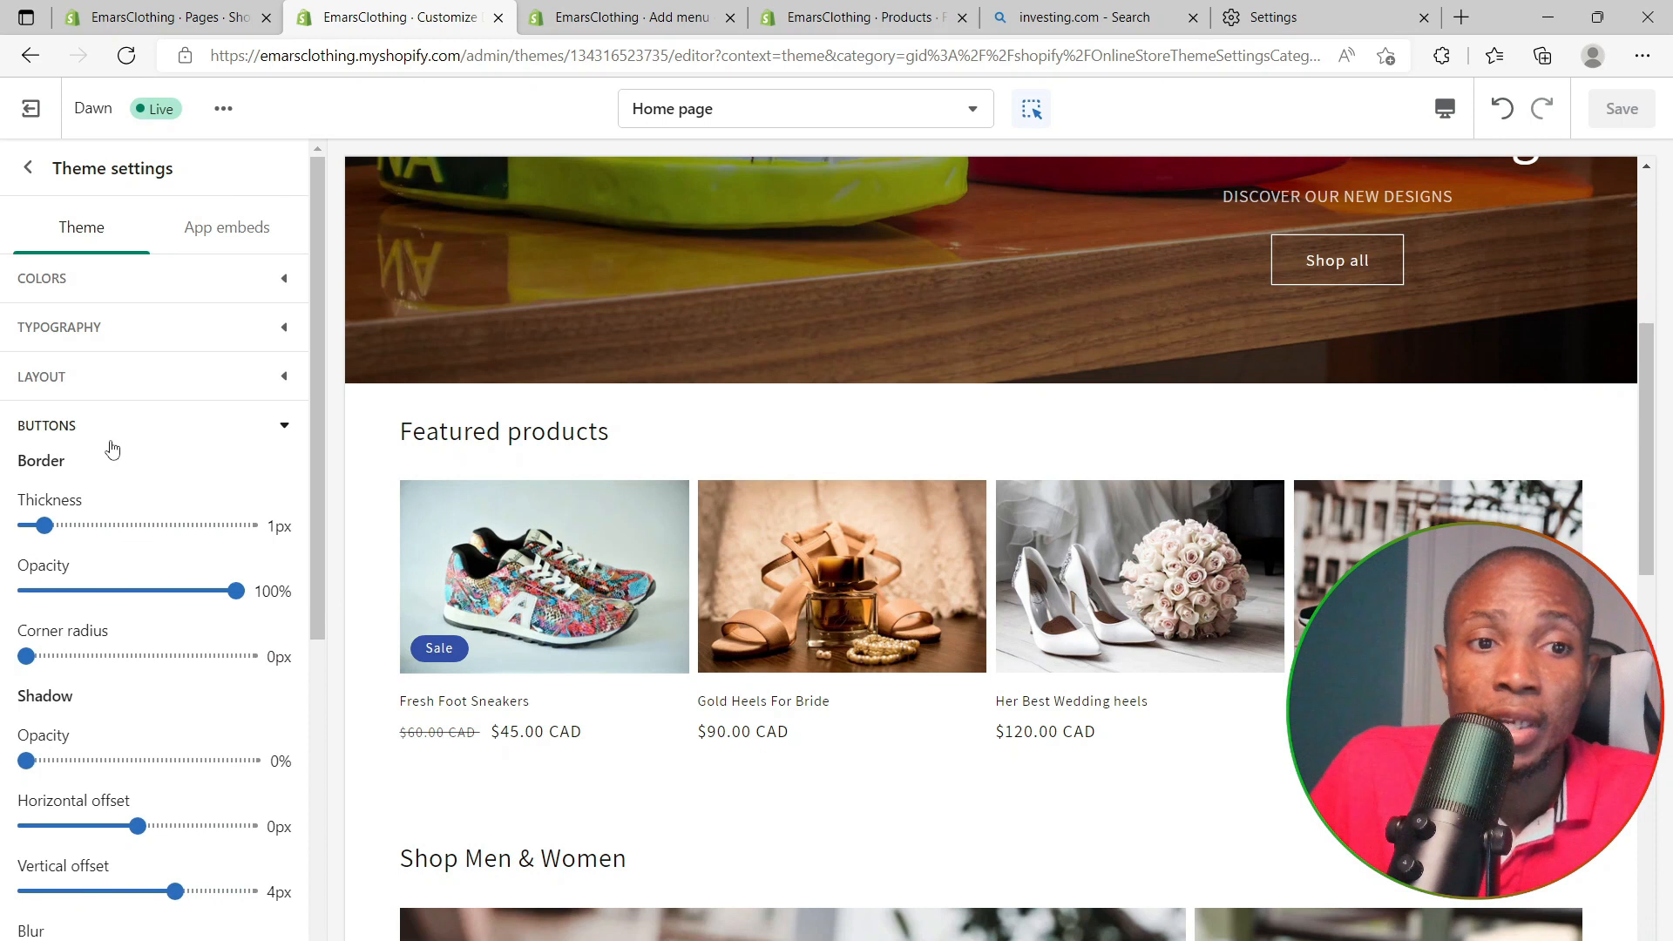
drag(26, 655, 119, 661)
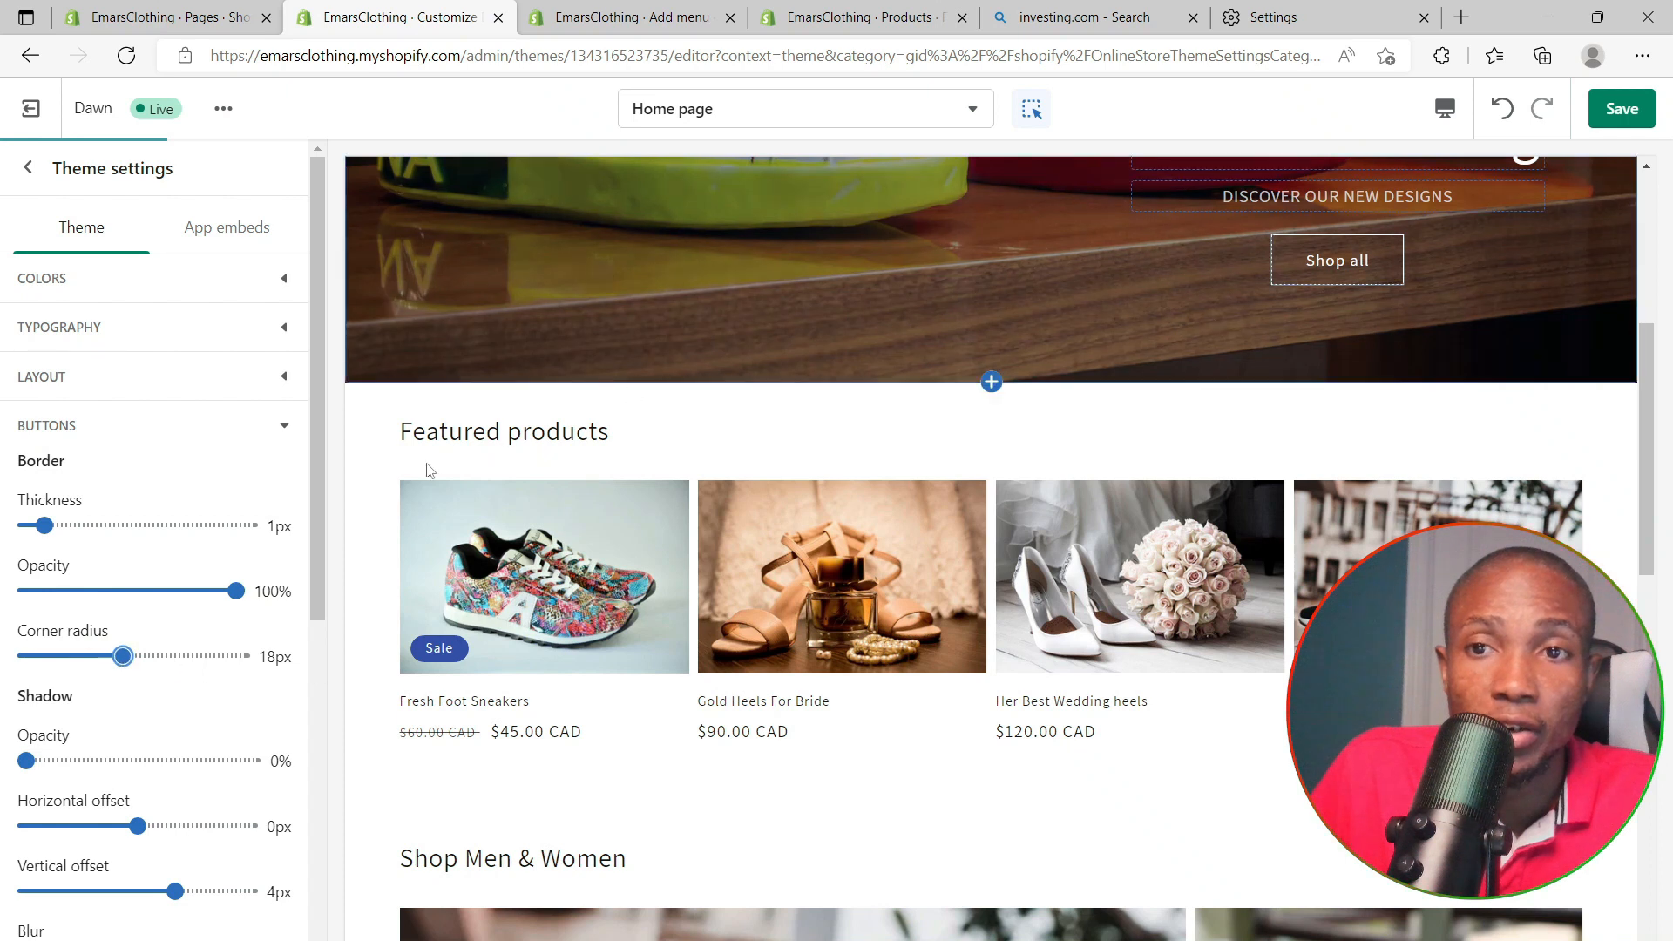
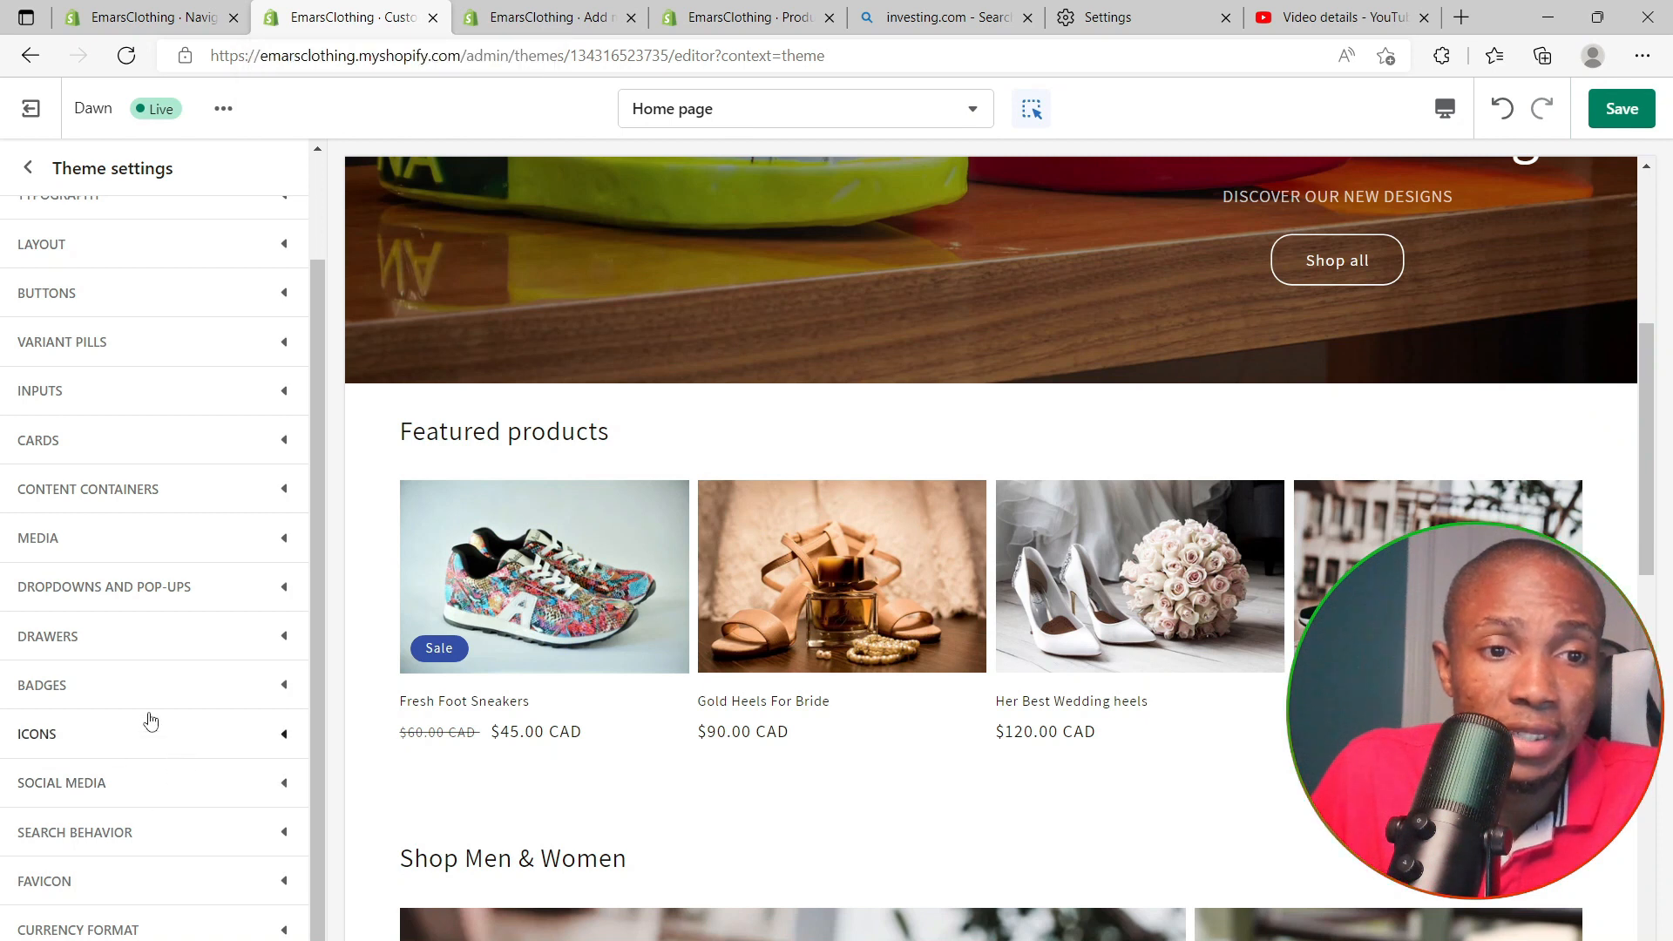
Select the image of the colorful sneakers from the home page banner as the theme's favicon
click(106, 898)
scroll(139, 923, down, 3)
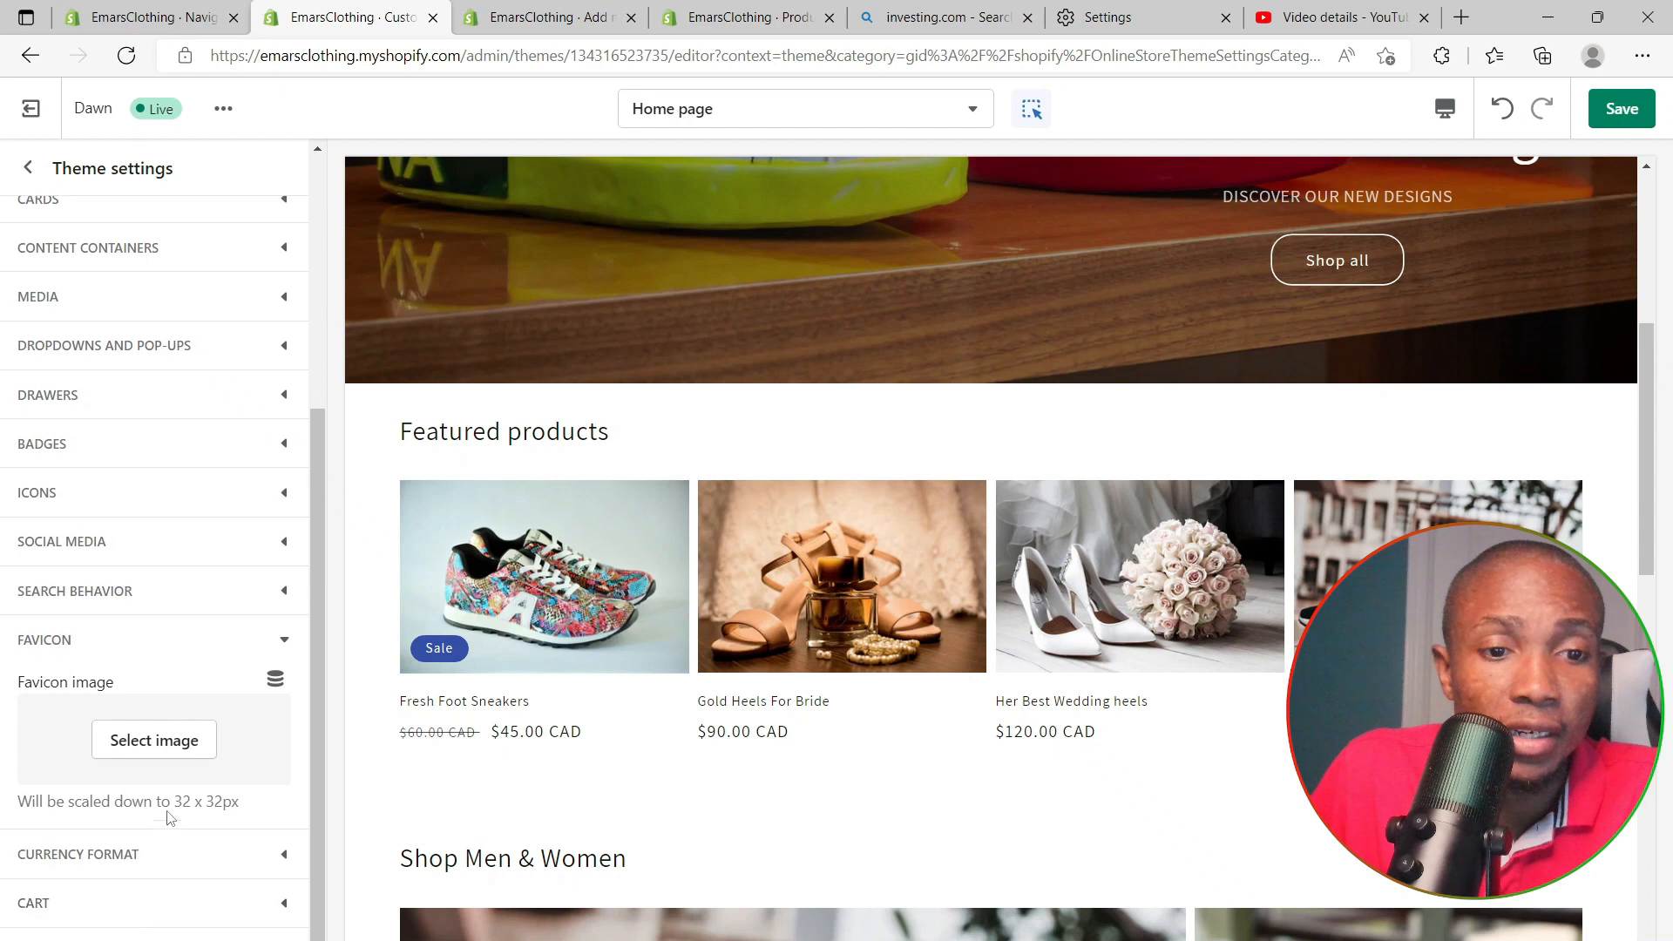
click(144, 755)
click(228, 375)
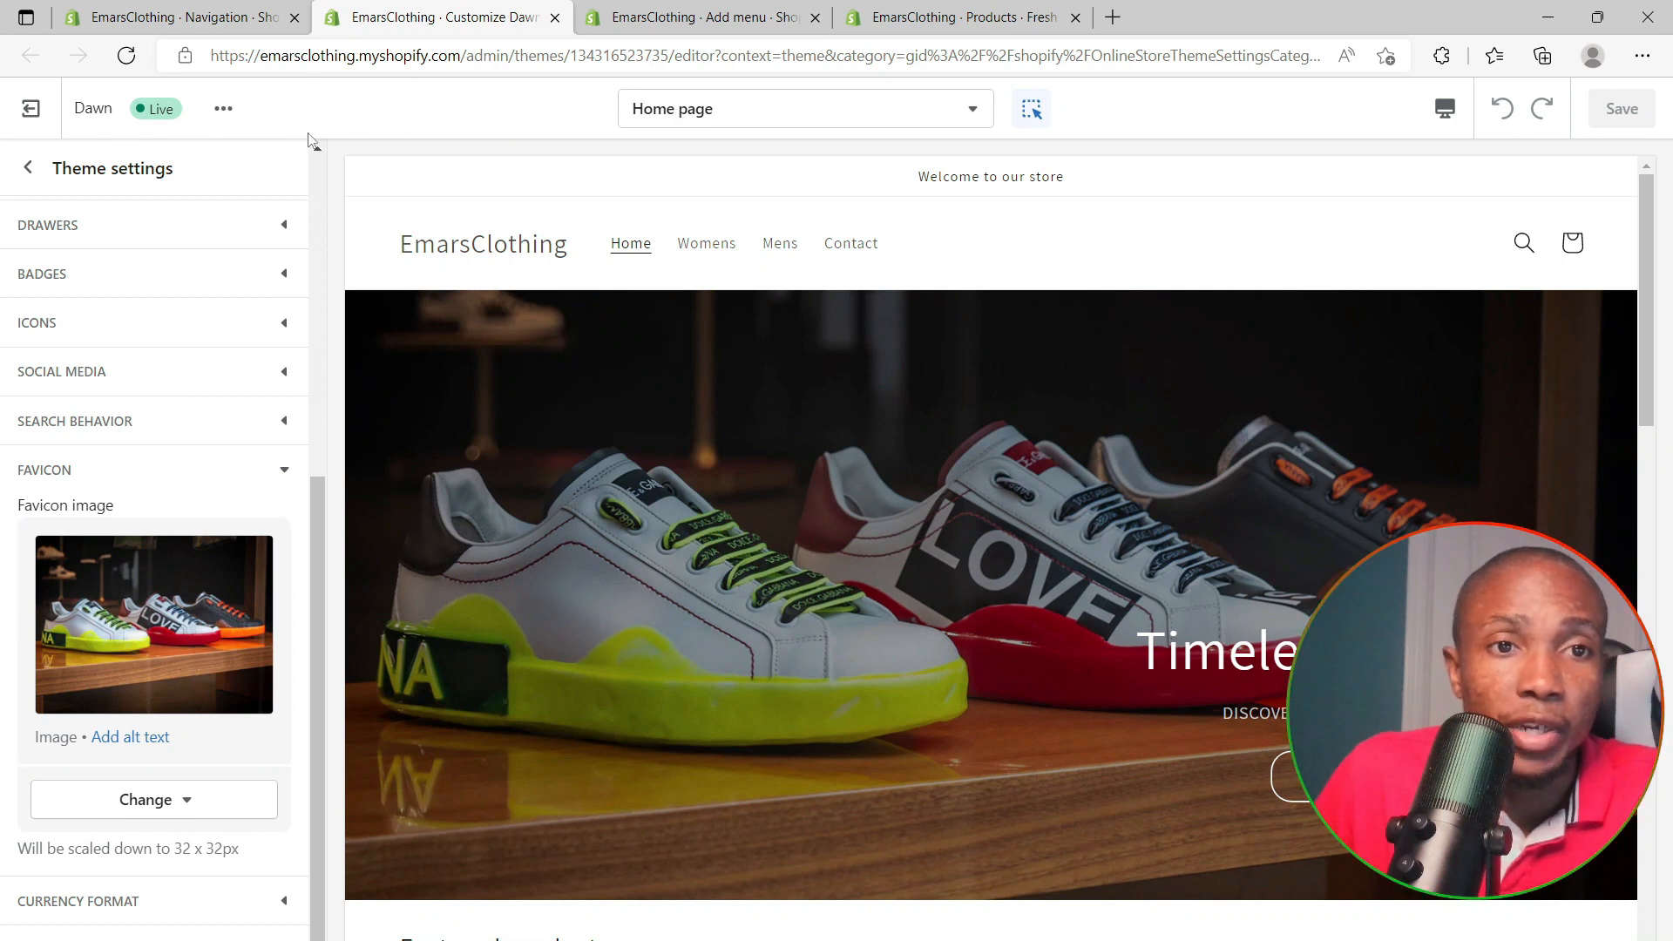
Switch the home page preview to the mobile view and review its sections down the page and back up
scroll(168, 384, up, 6)
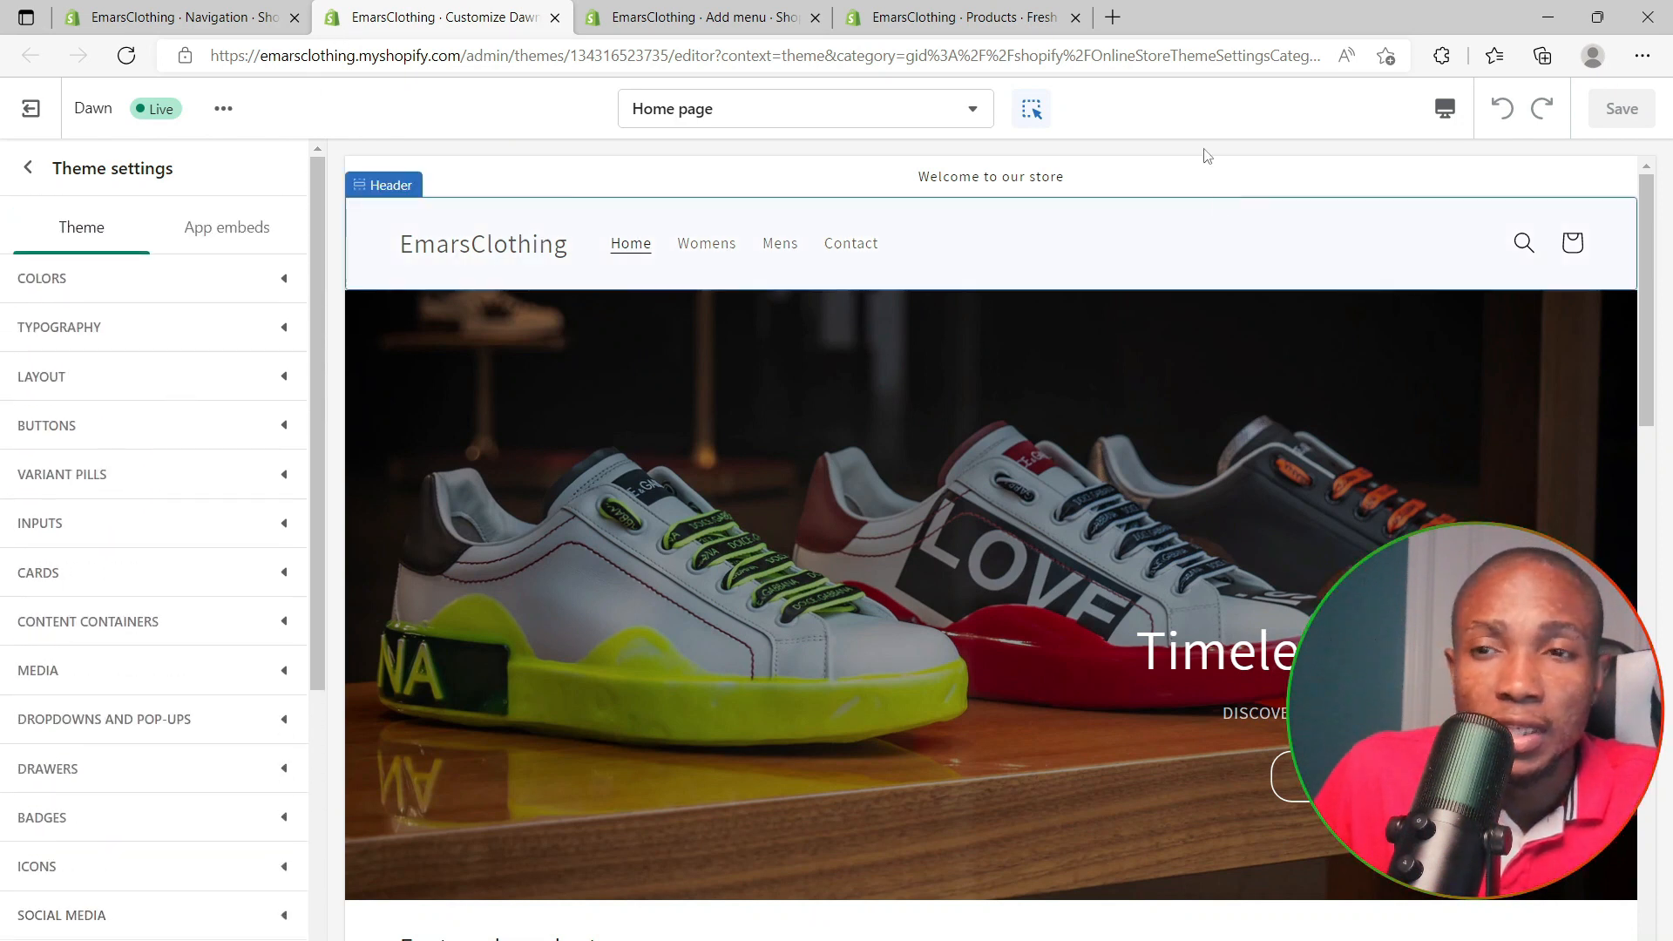
click(1445, 108)
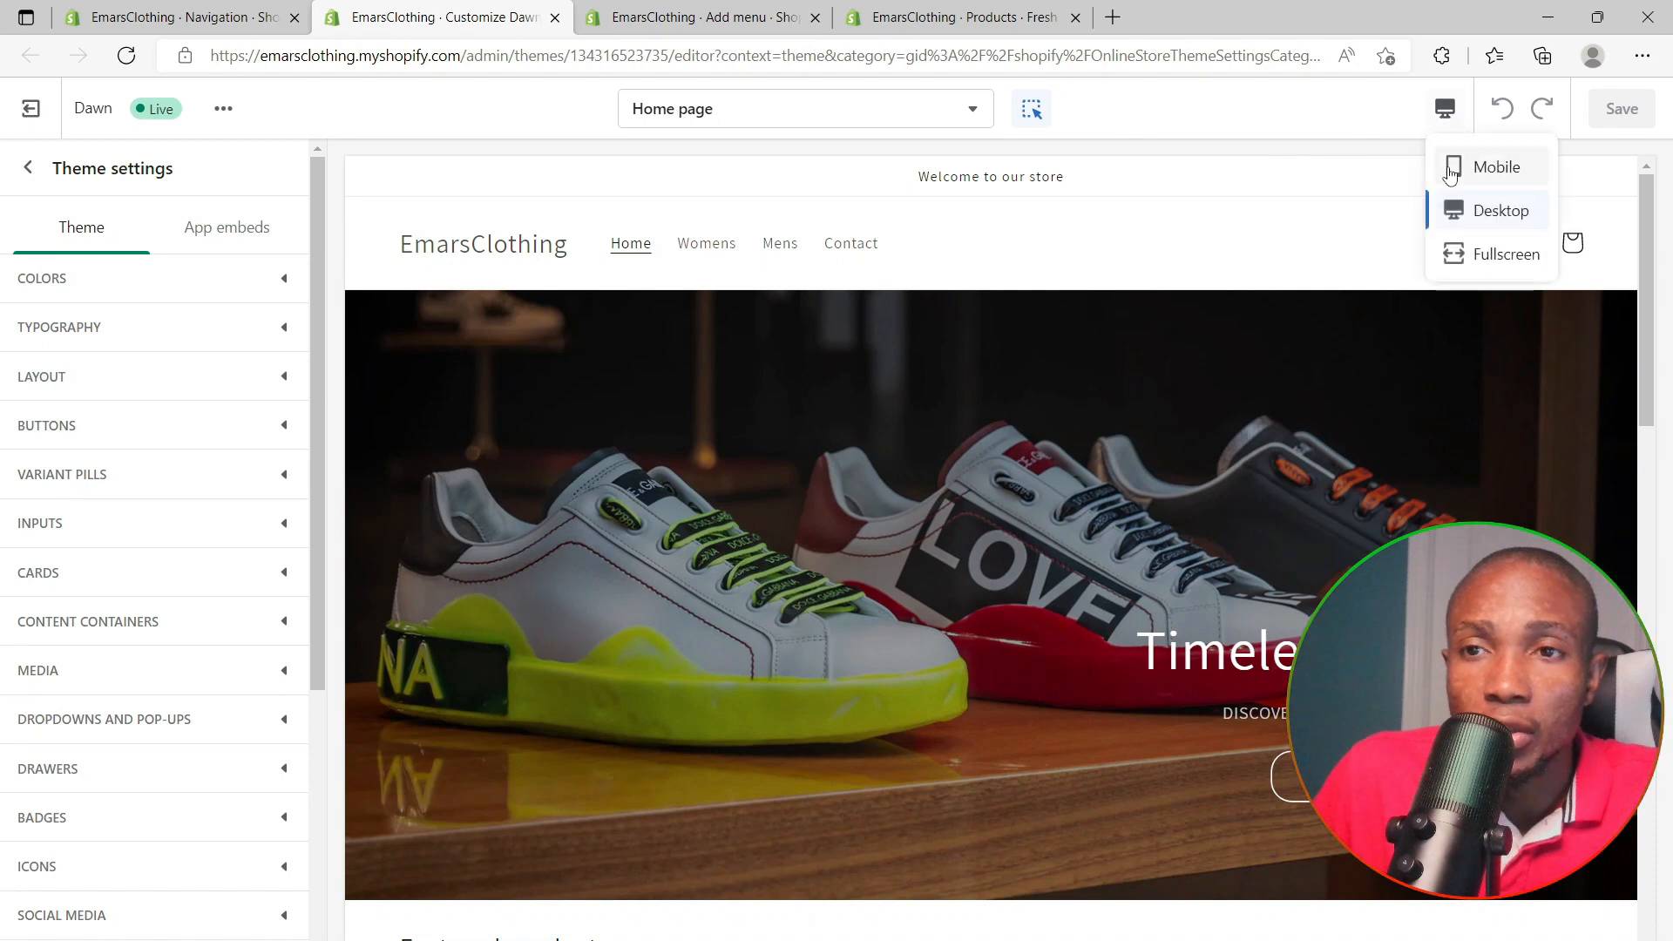
click(1483, 174)
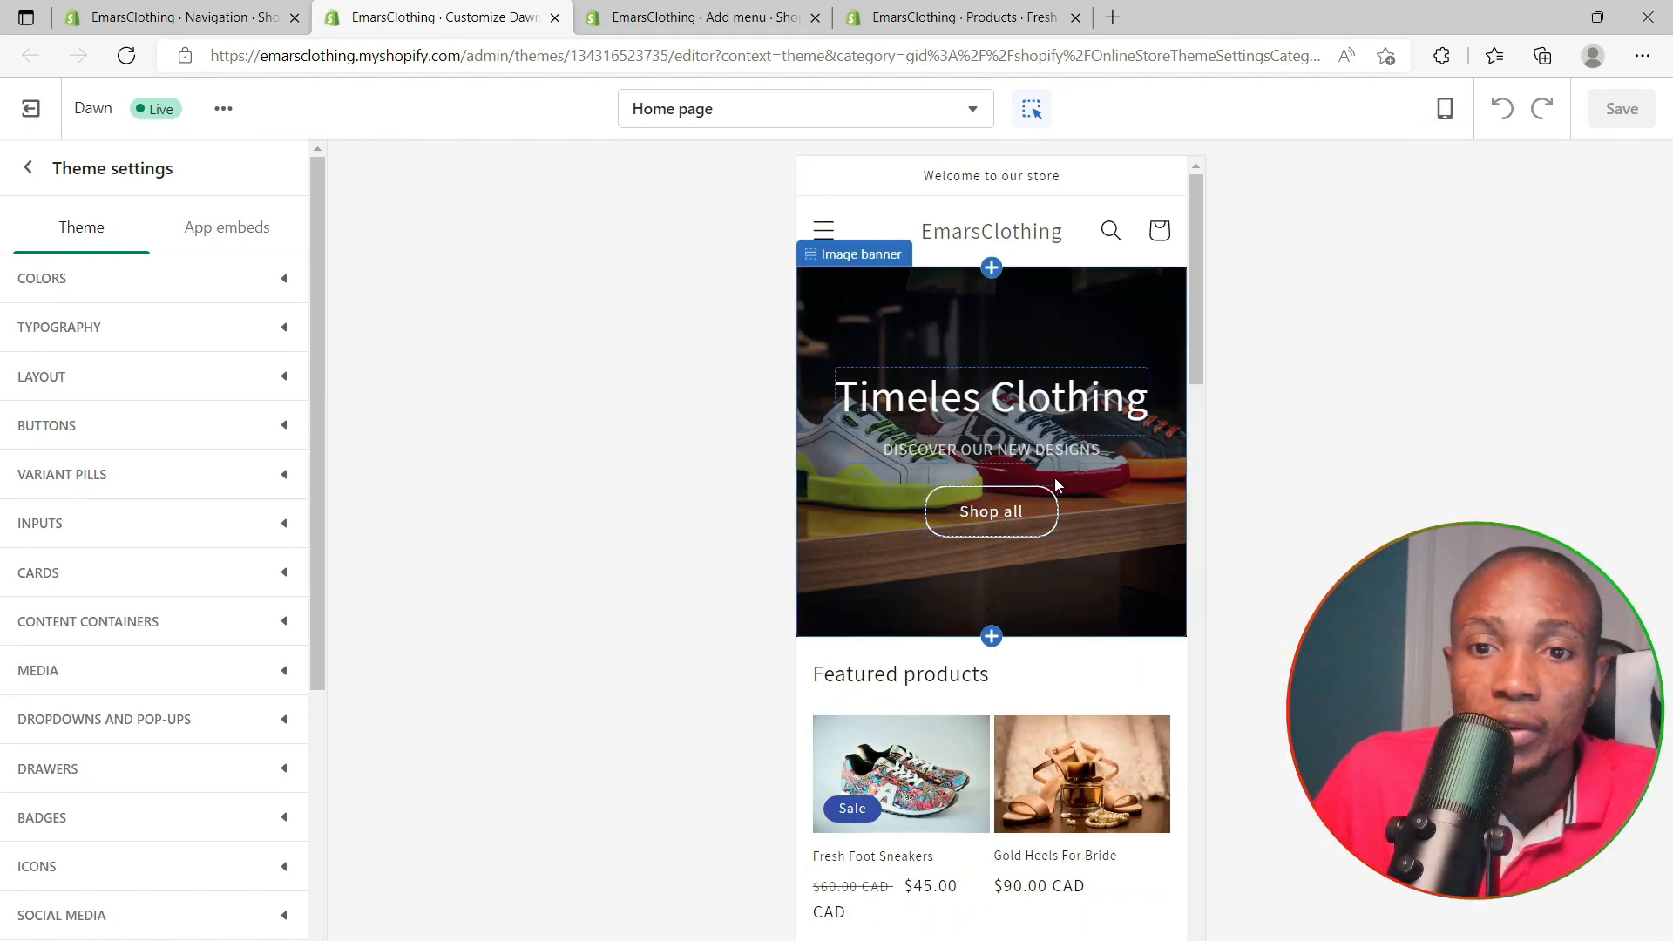
scroll(1056, 485, down, 10)
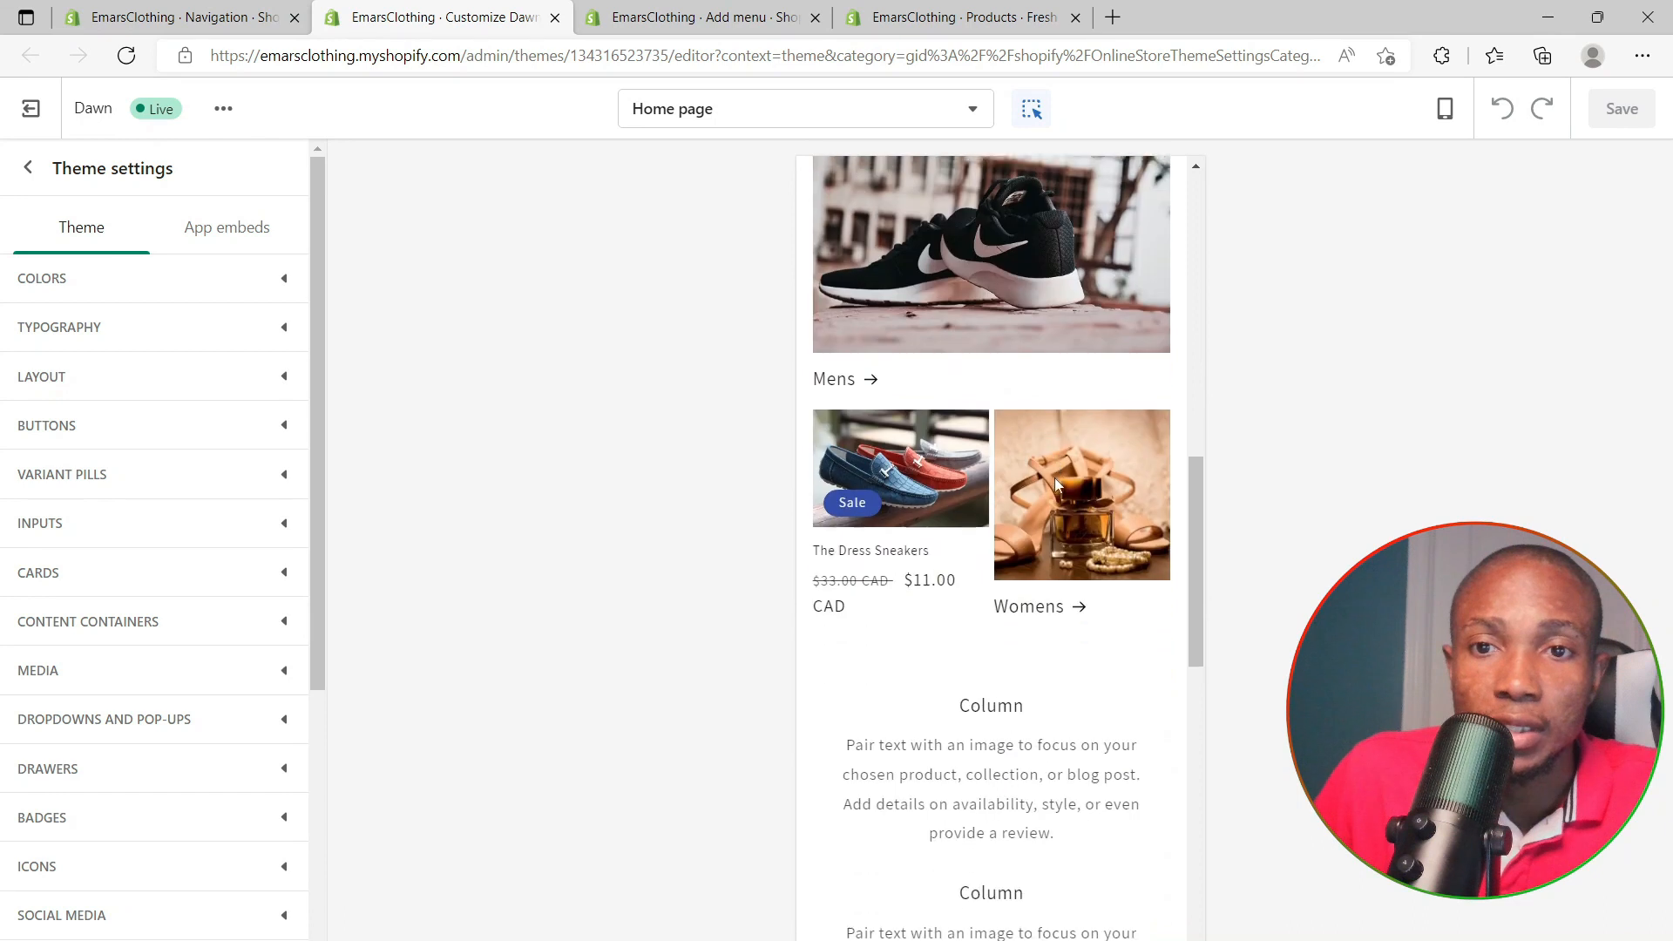
scroll(1056, 484, down, 10)
scroll(1057, 489, up, 20)
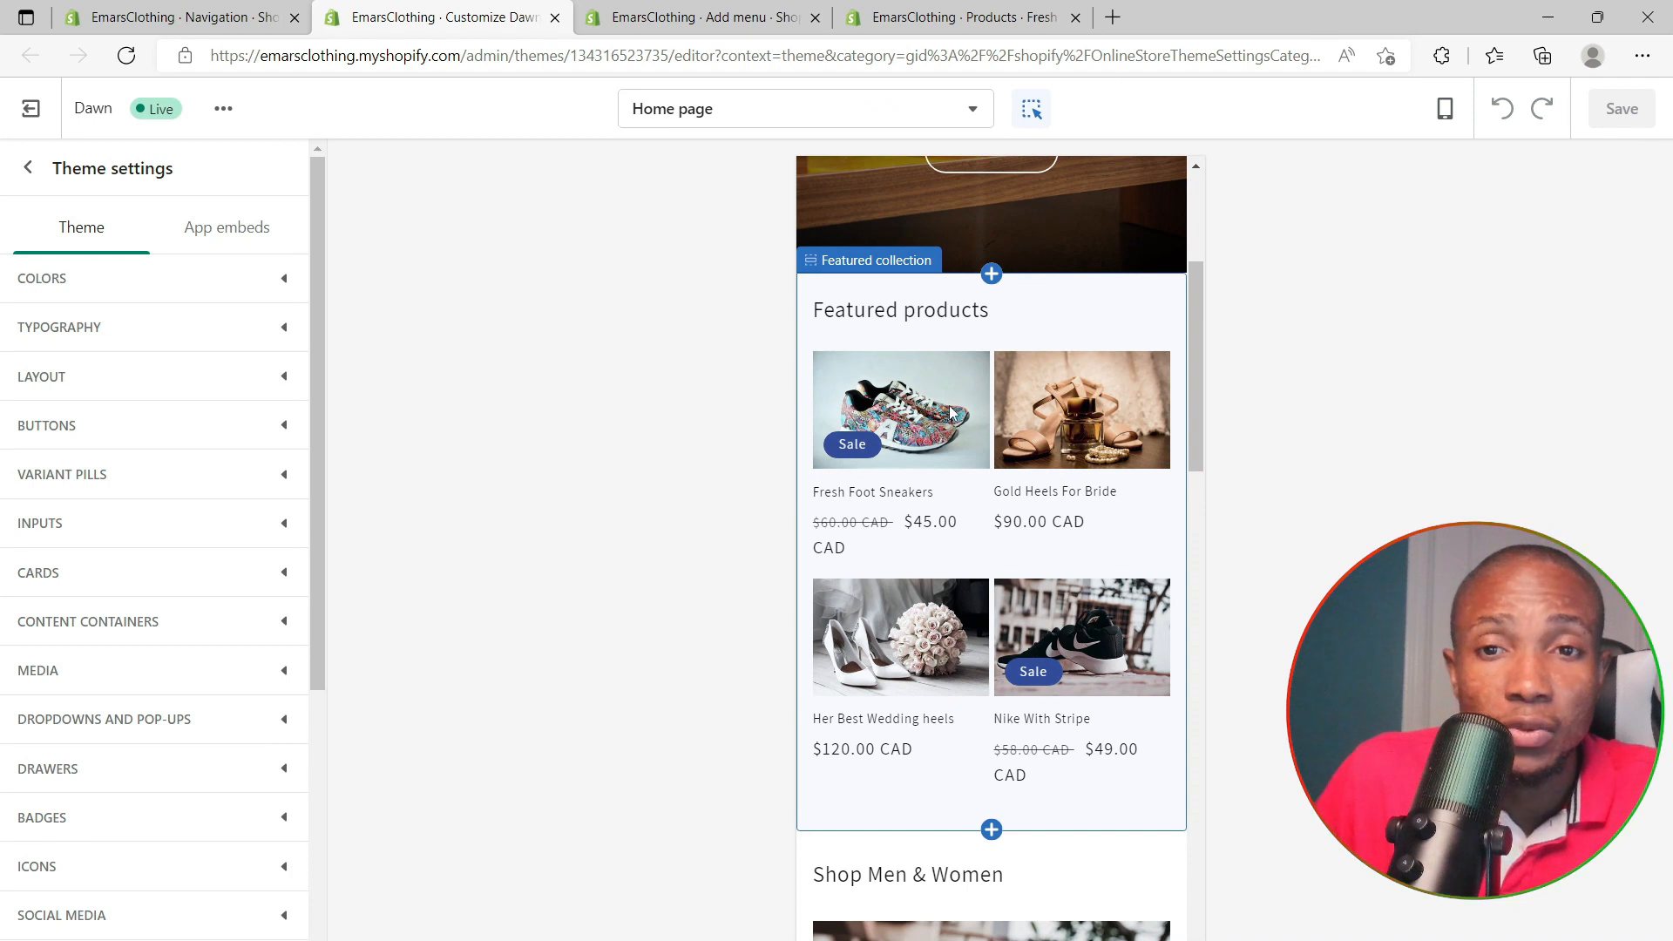
Set the Featured collection section's number of columns on mobile to 1 column and check the product list in the preview
click(1026, 404)
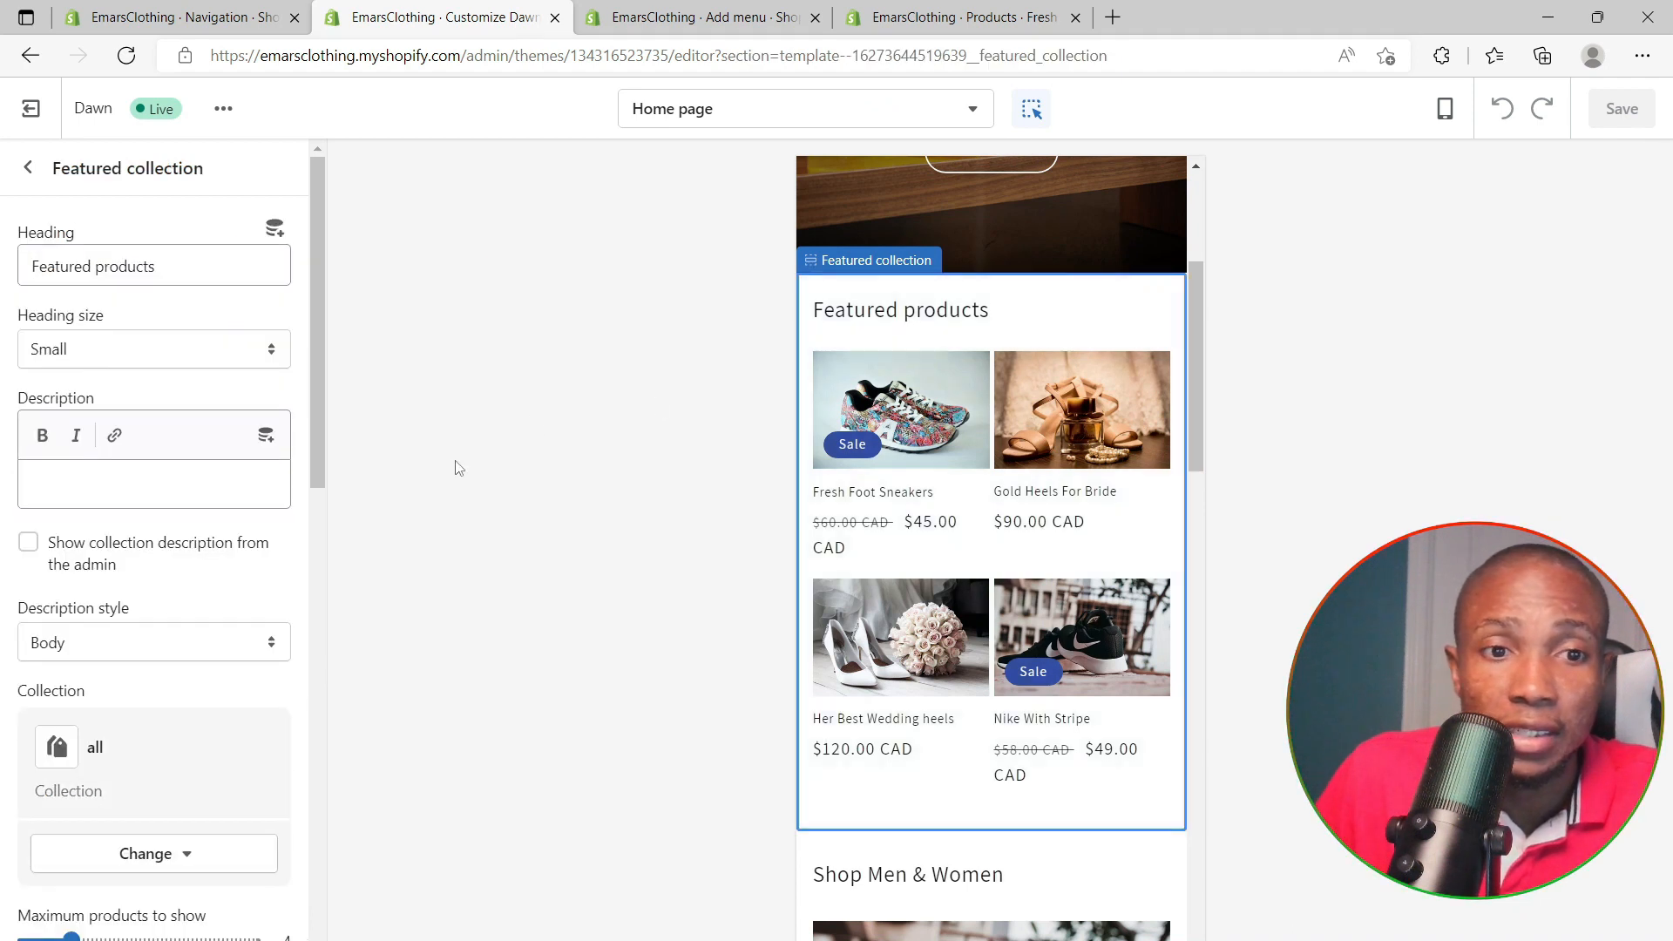
drag(323, 420, 303, 841)
click(270, 693)
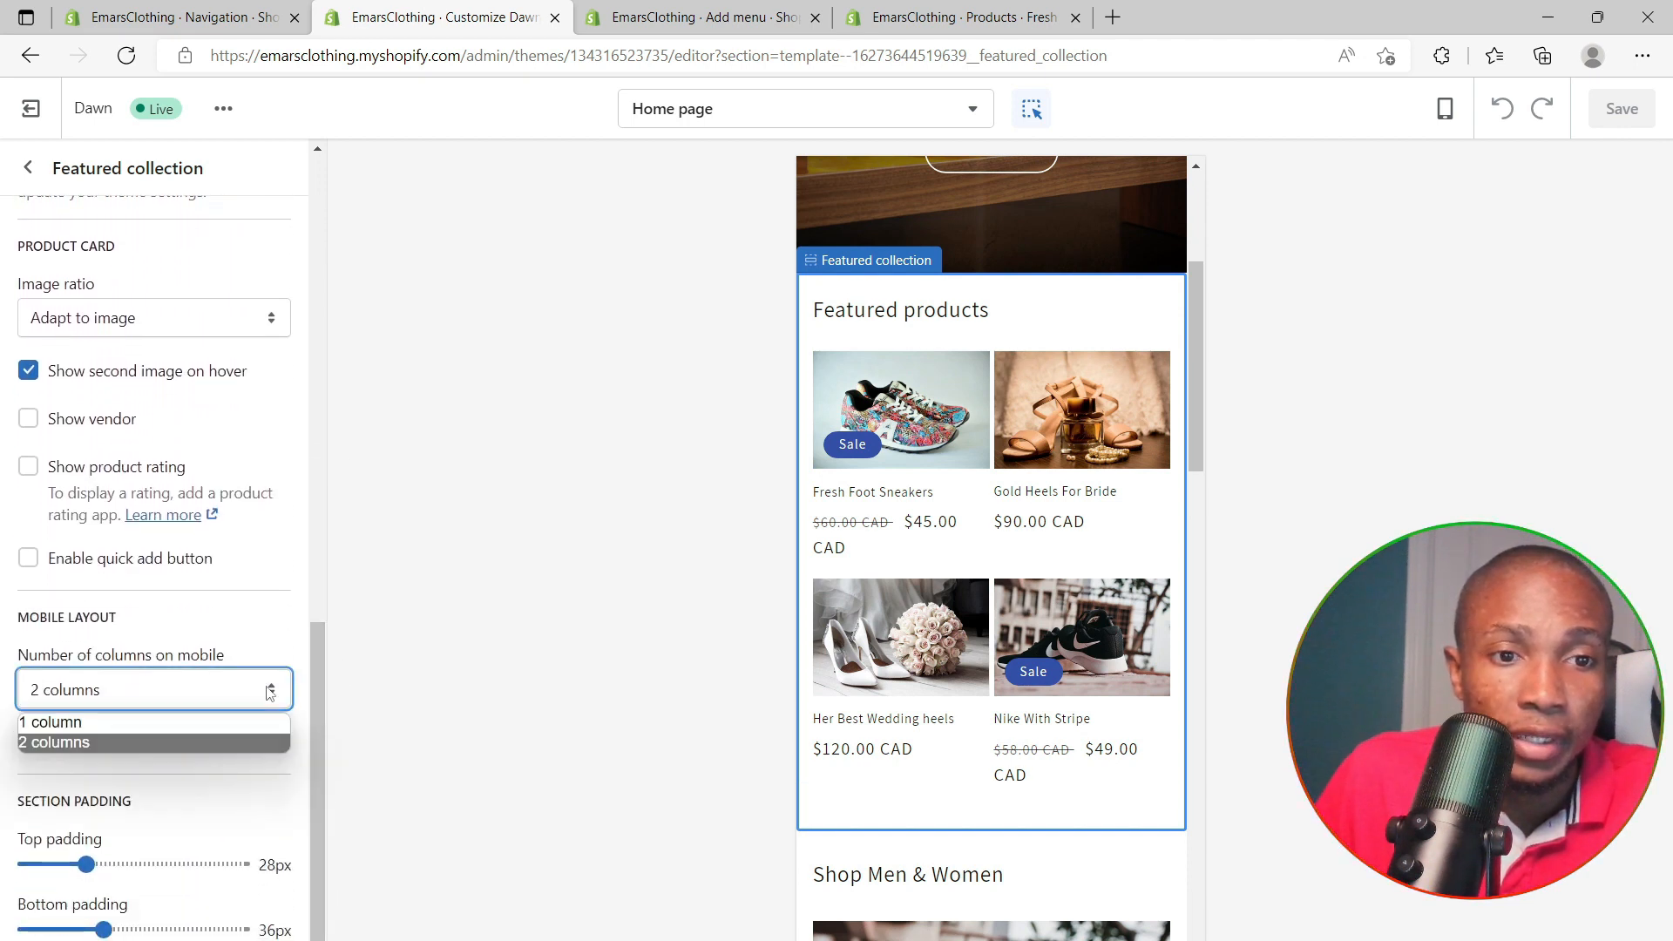
click(74, 723)
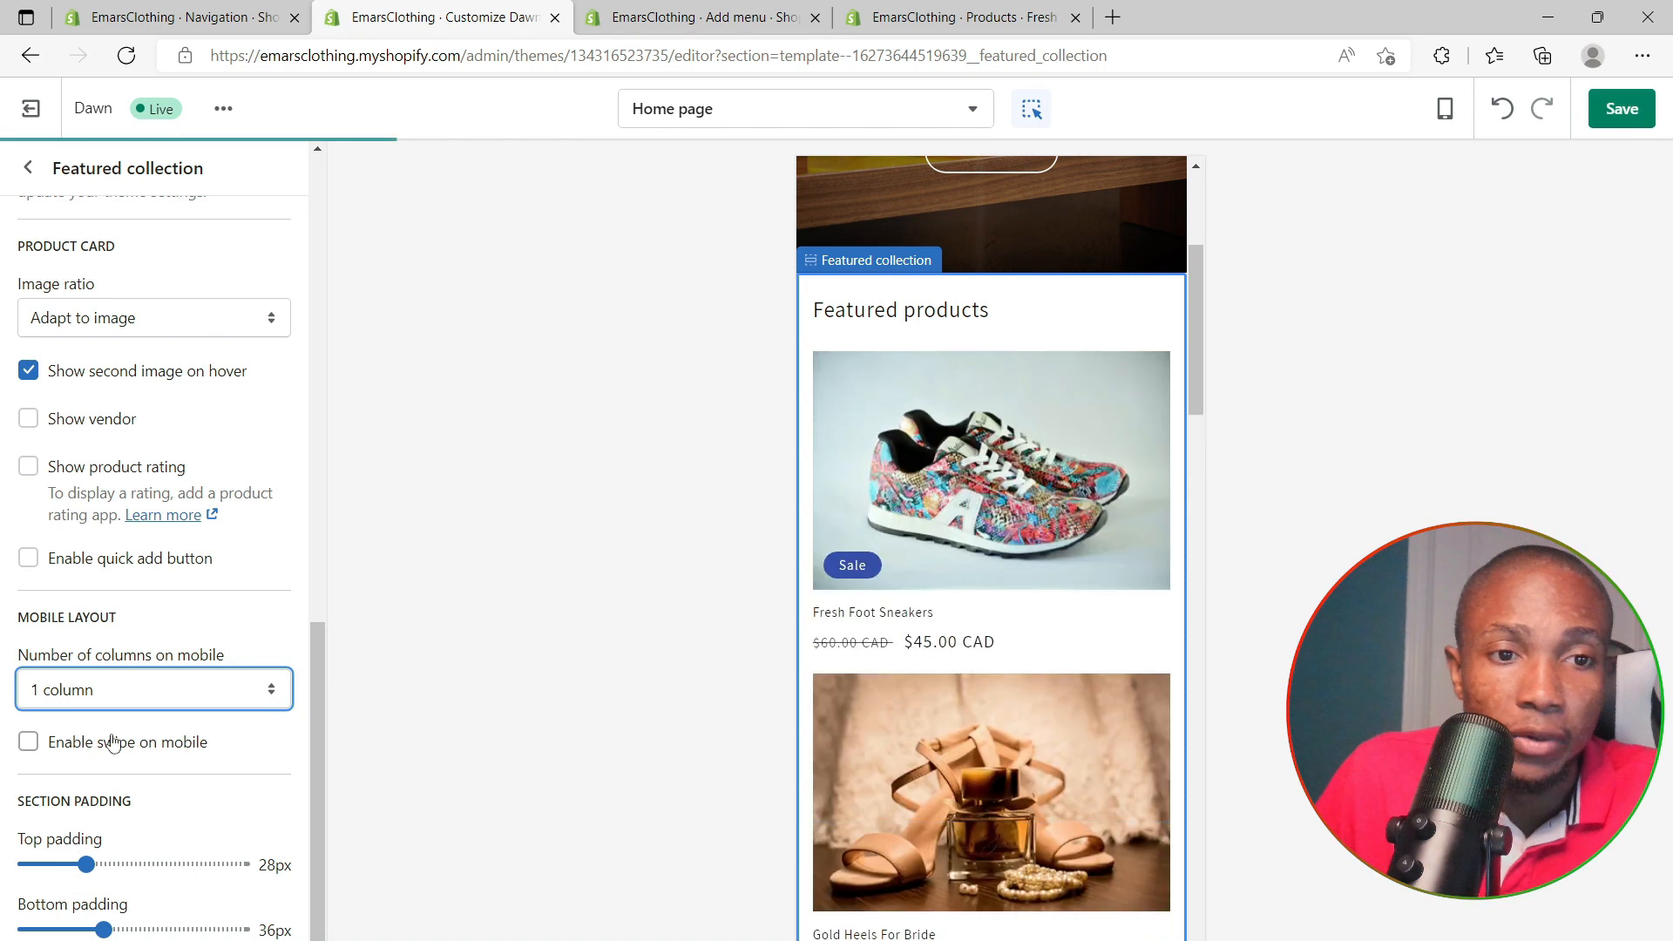
scroll(969, 546, down, 8)
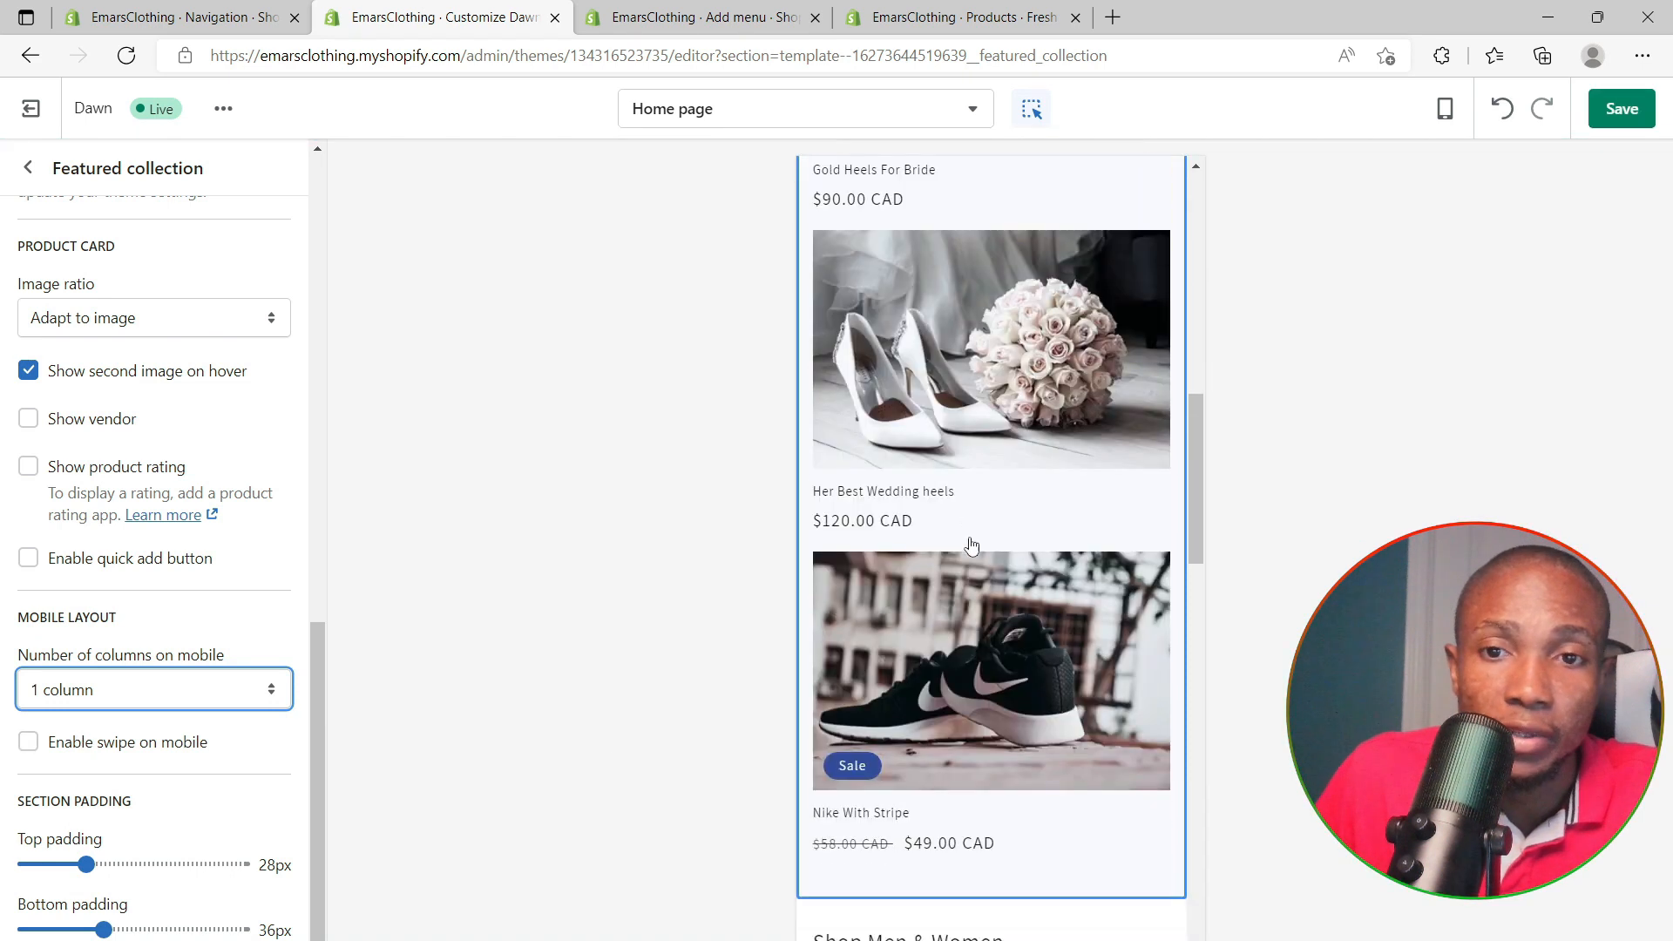
Select the Shop Men & Women collage section and view the home page in the fullscreen preview
click(825, 659)
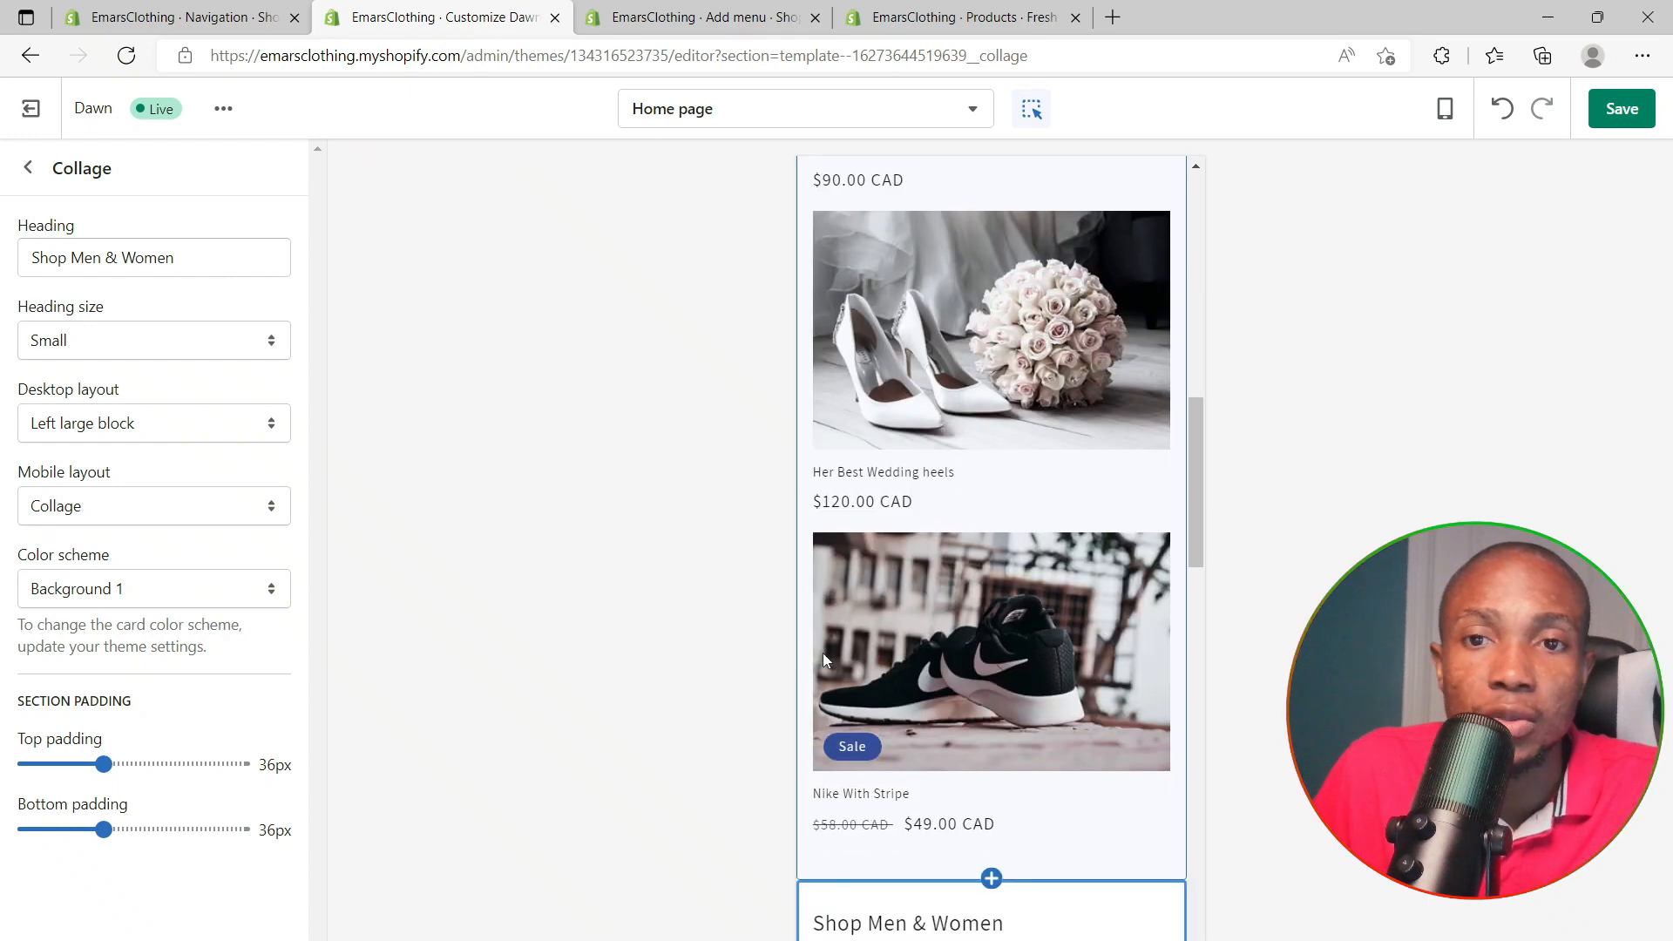
click(1444, 110)
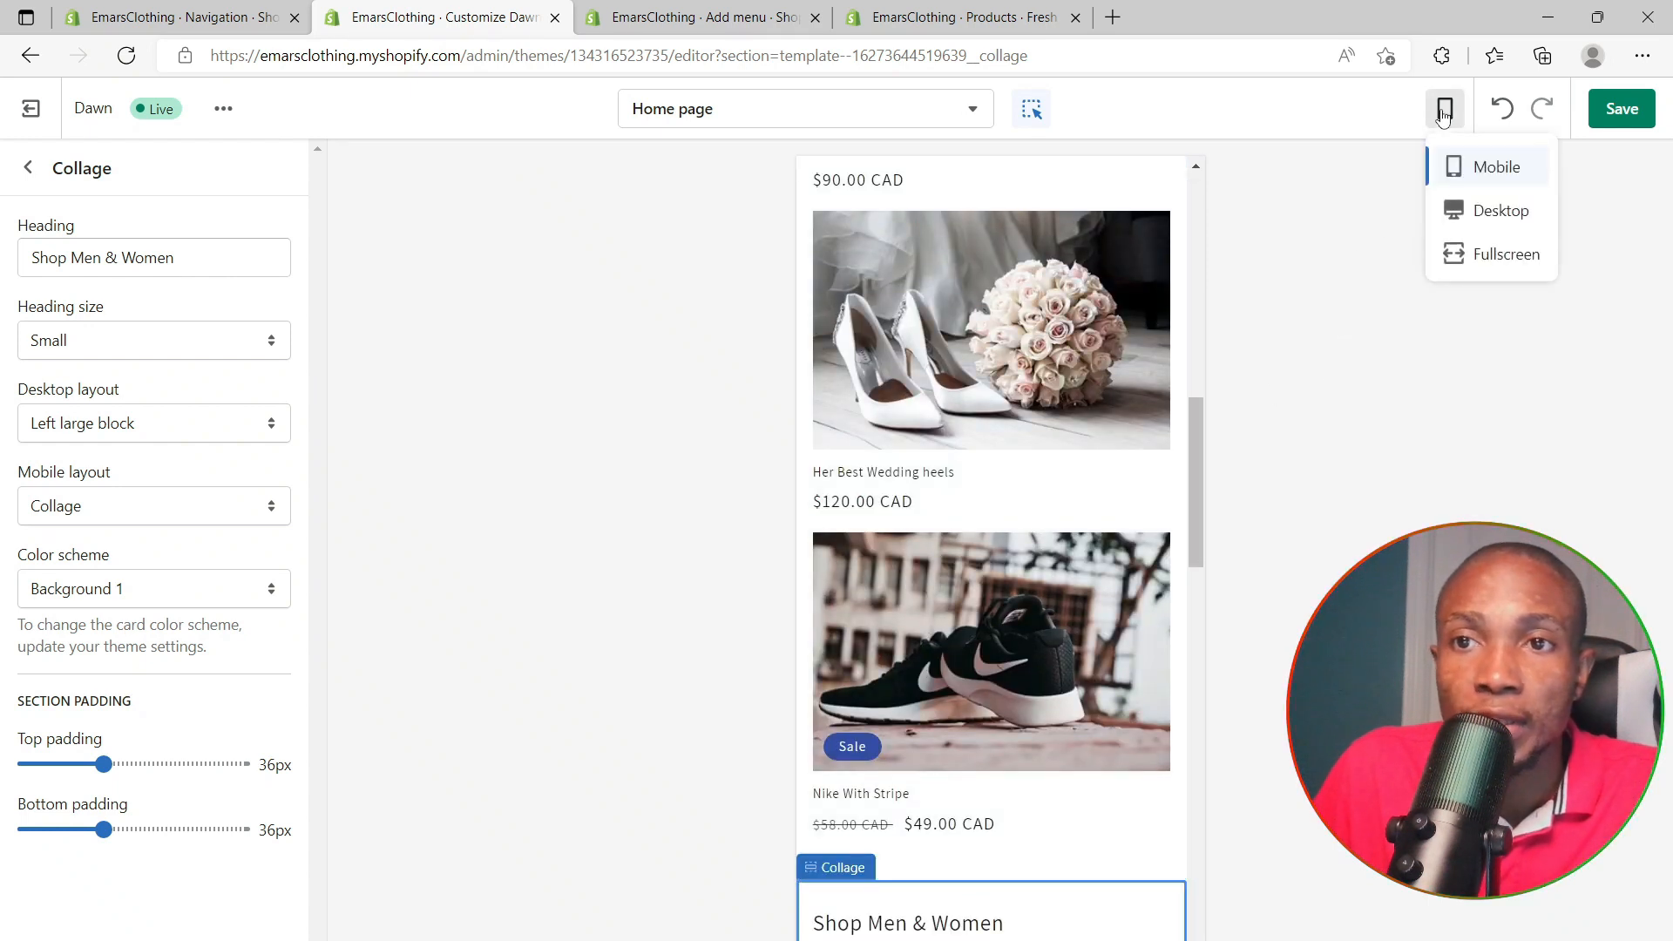
click(1491, 262)
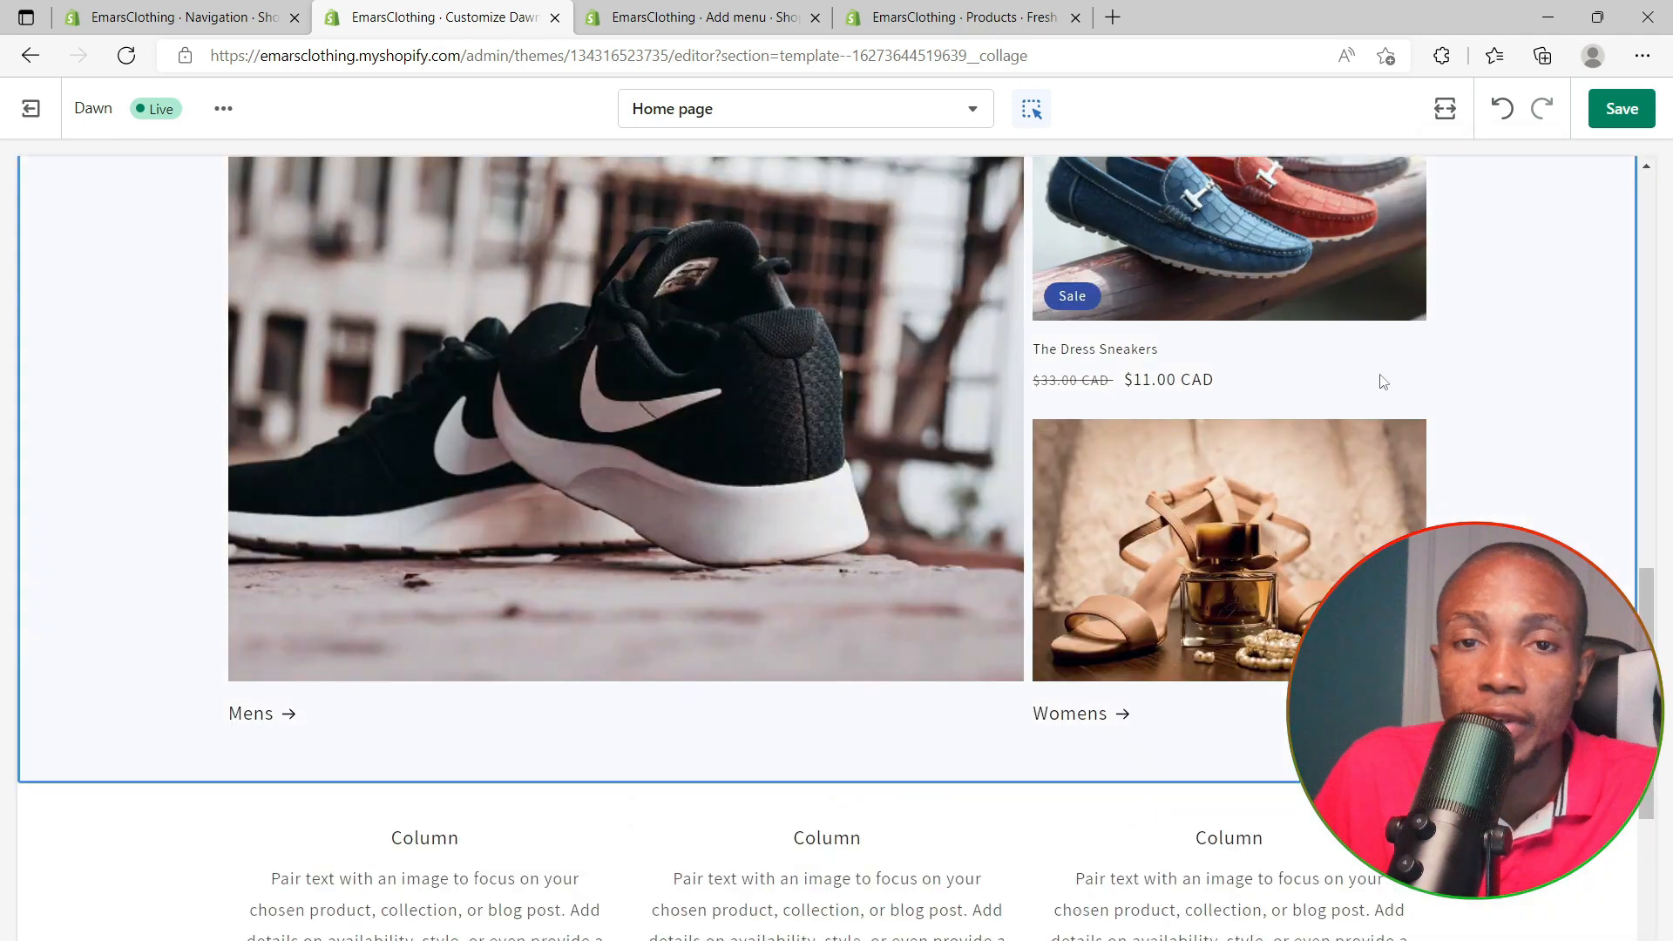
Remove the Multicolumn section below the Shop Men & Women collage from the home page in the desktop view
scroll(1319, 458, up, 15)
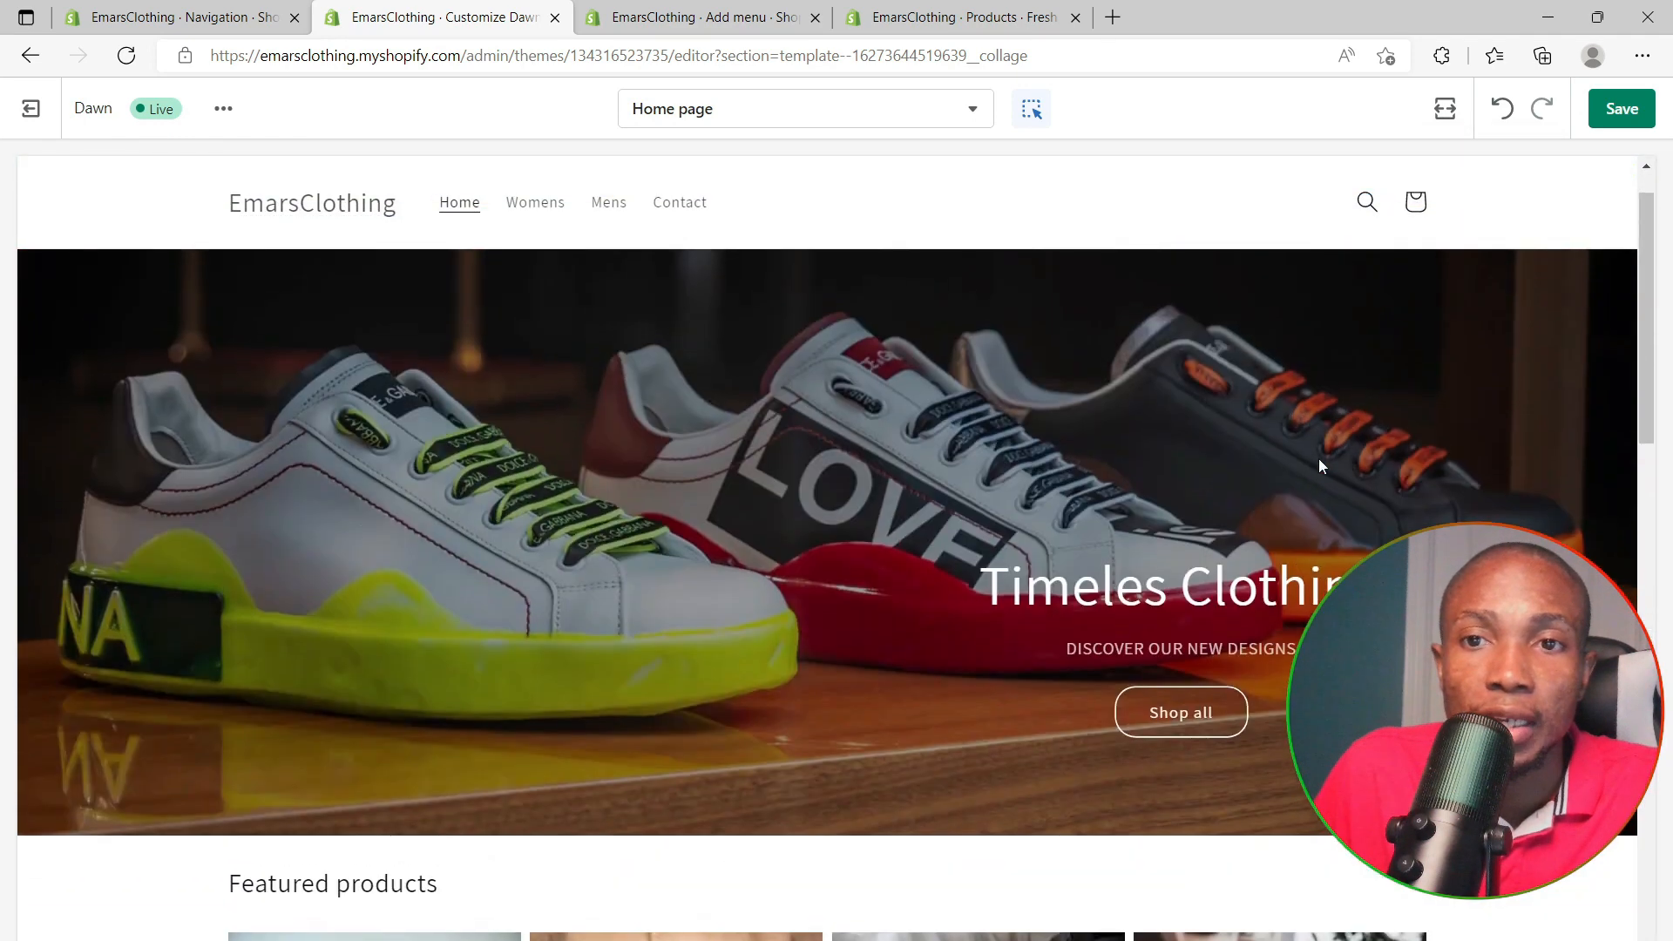
scroll(1319, 458, down, 10)
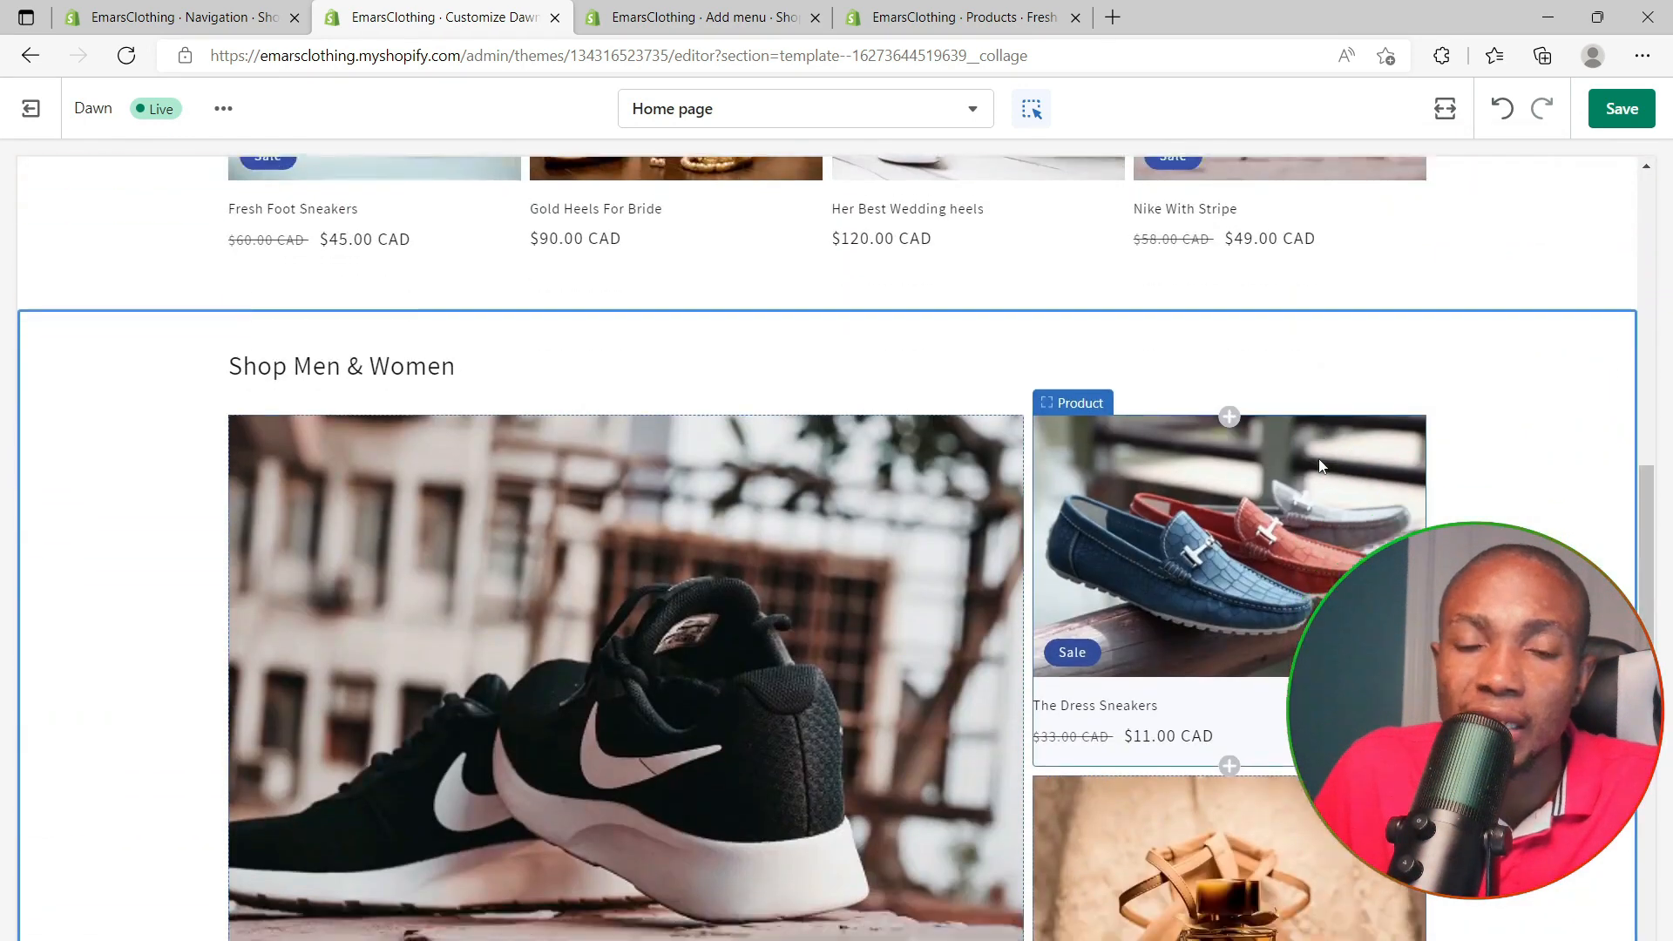
scroll(1319, 466, down, 10)
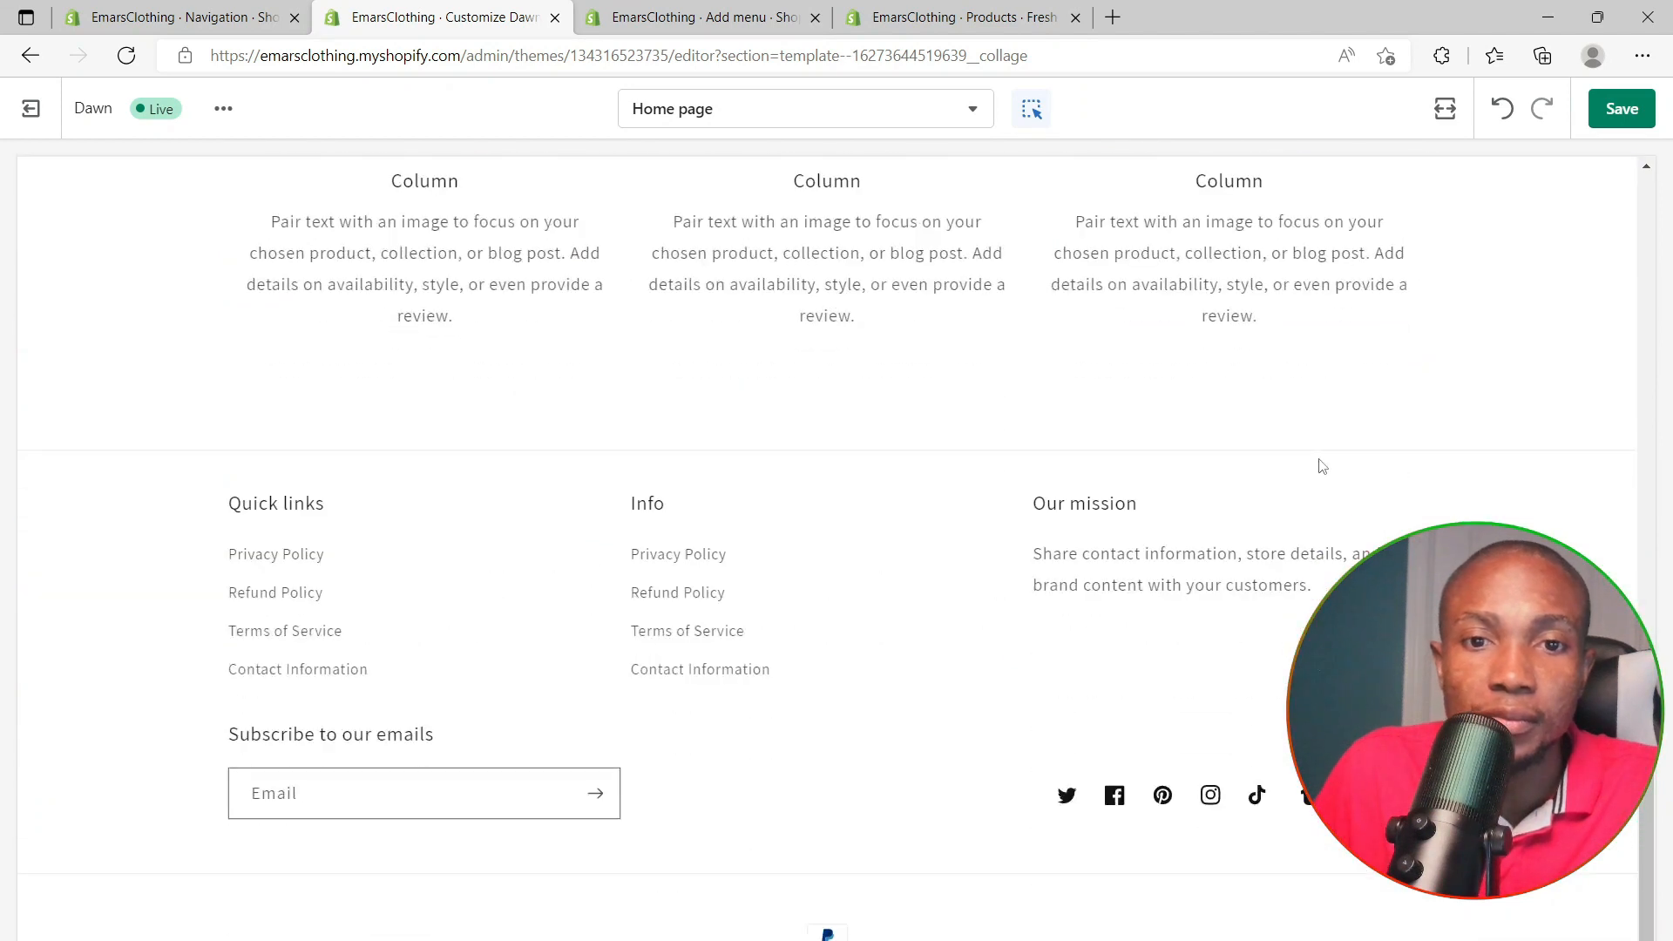
scroll(1318, 466, up, 2)
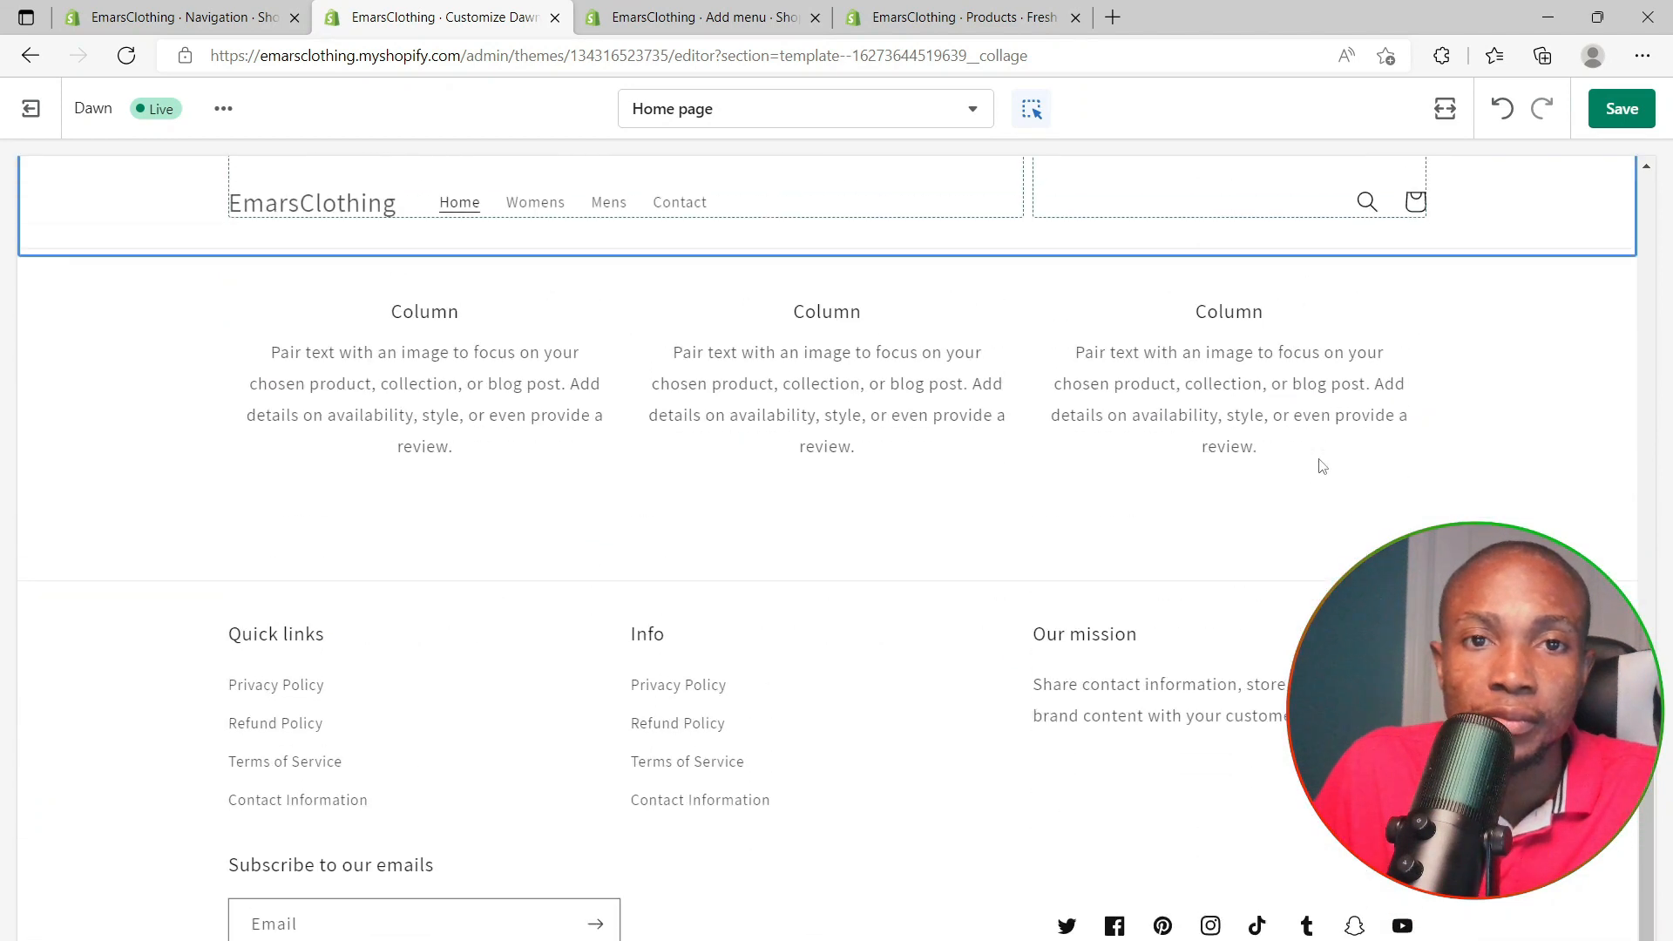
click(977, 295)
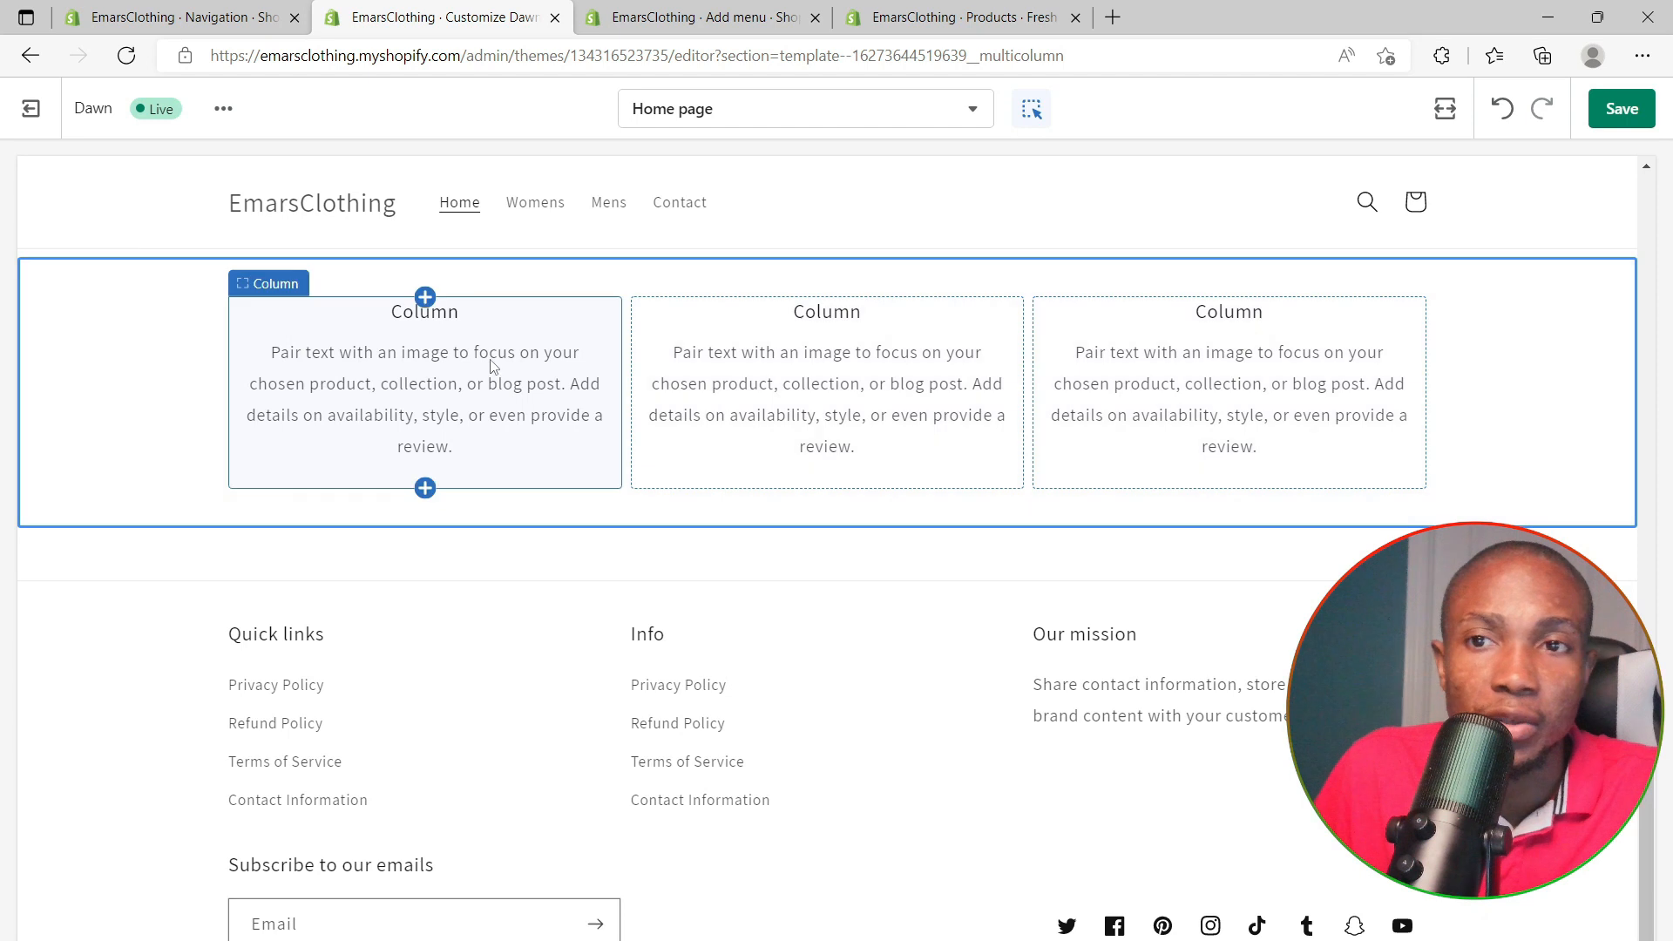
scroll(1192, 293, up, 5)
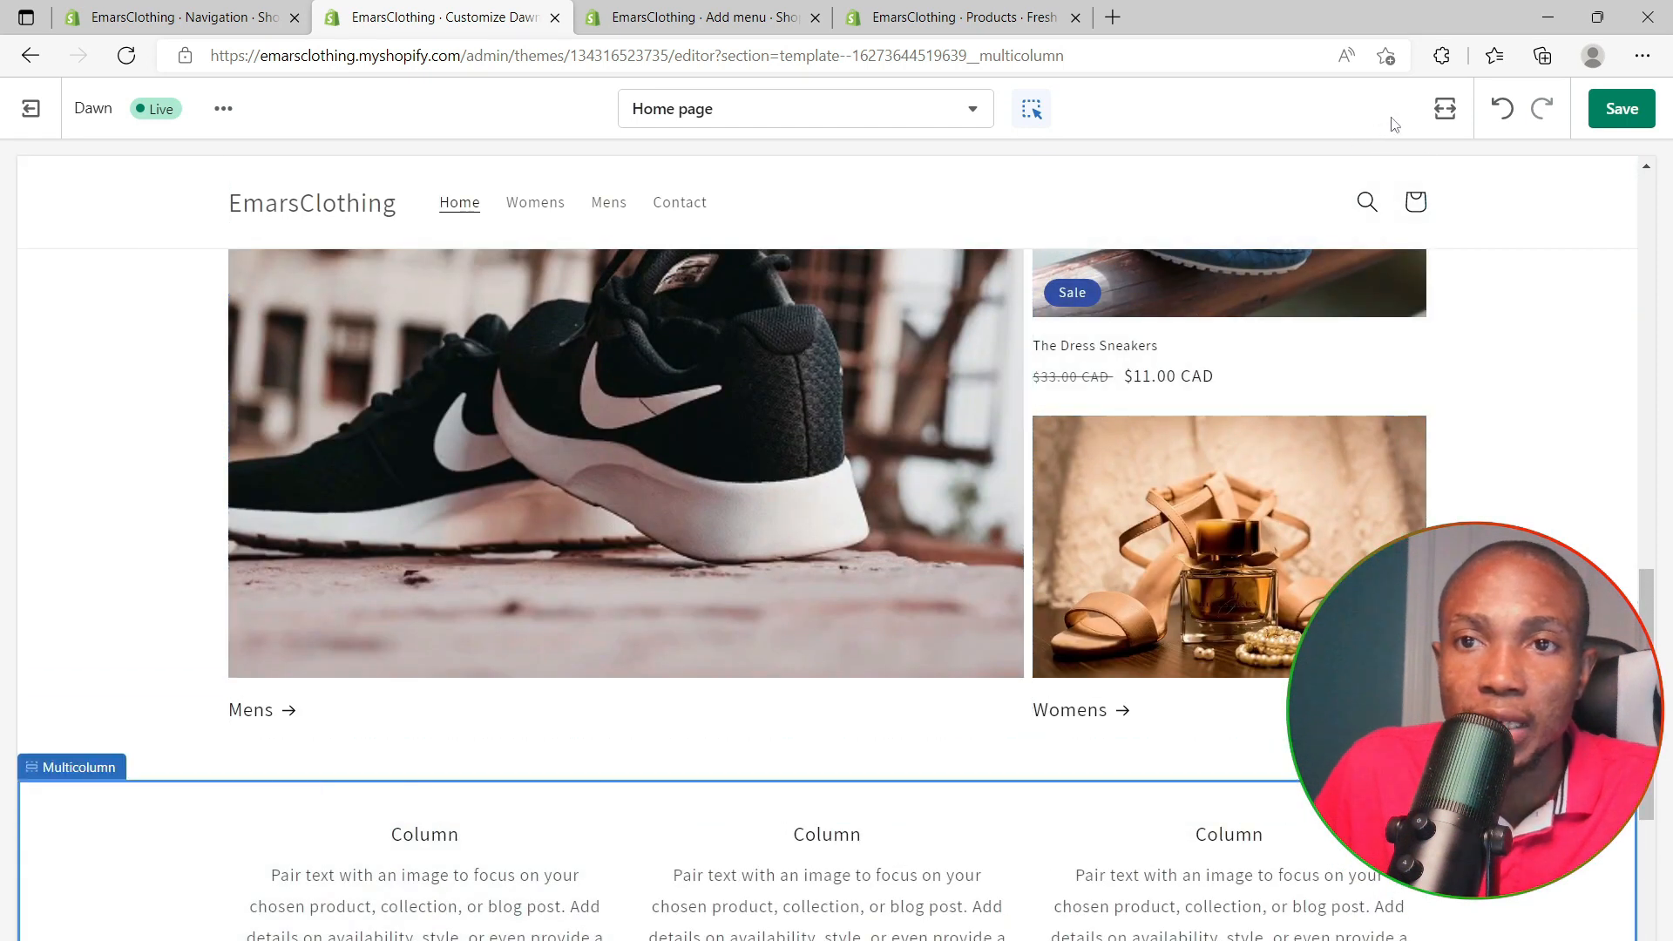
click(1442, 113)
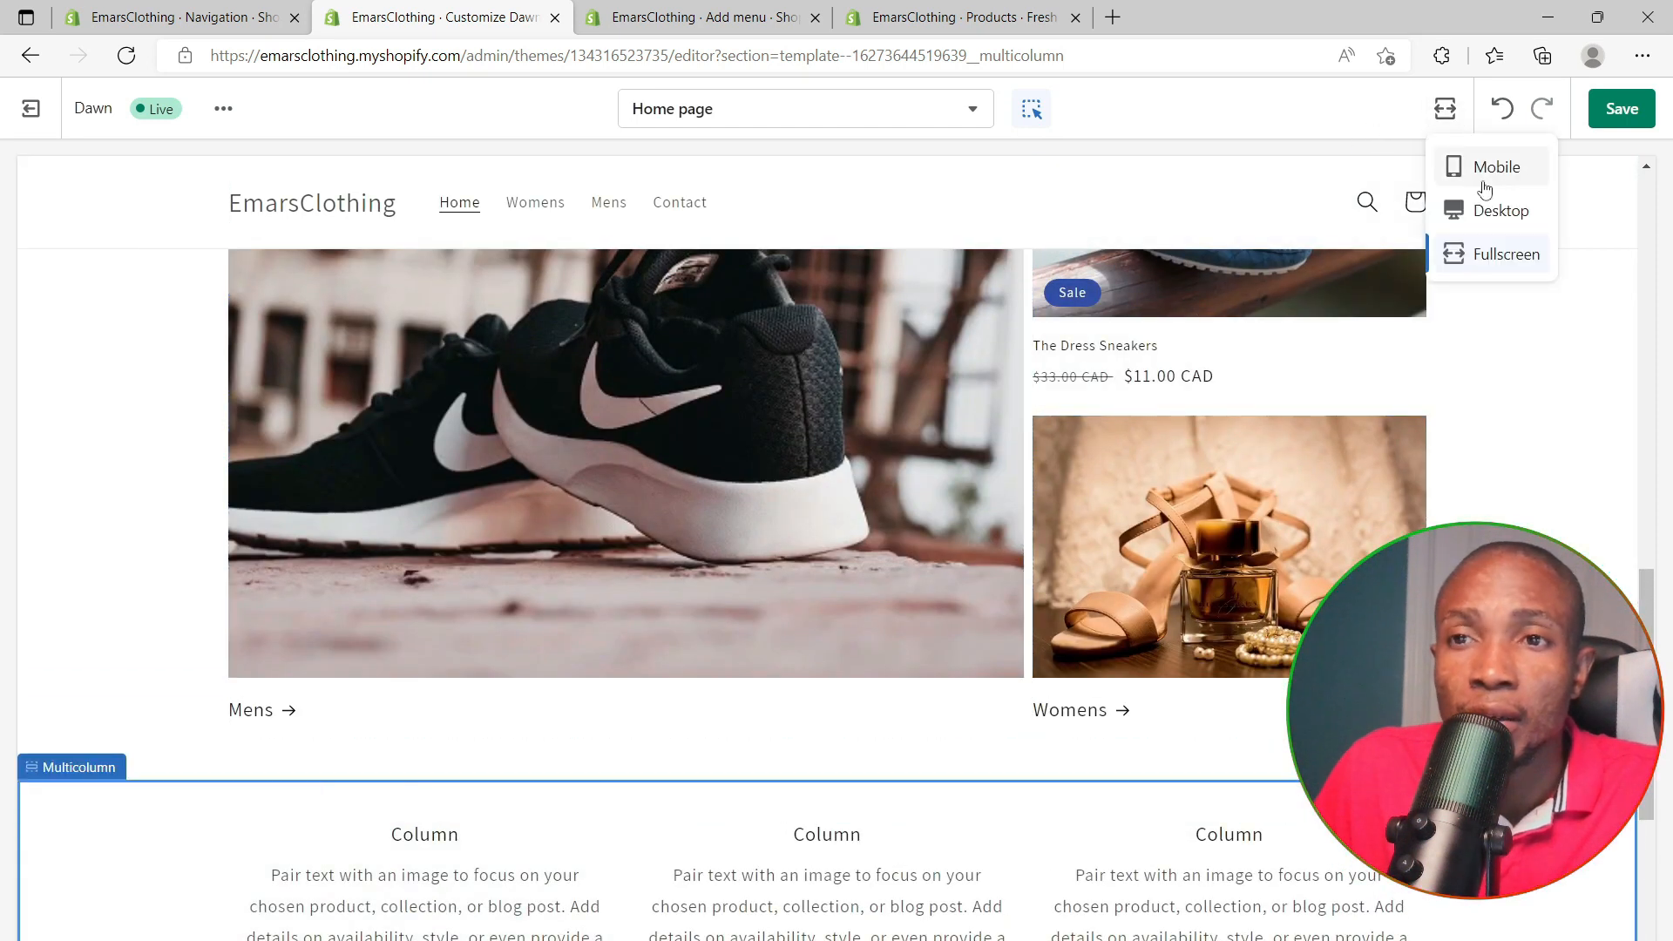
click(1489, 210)
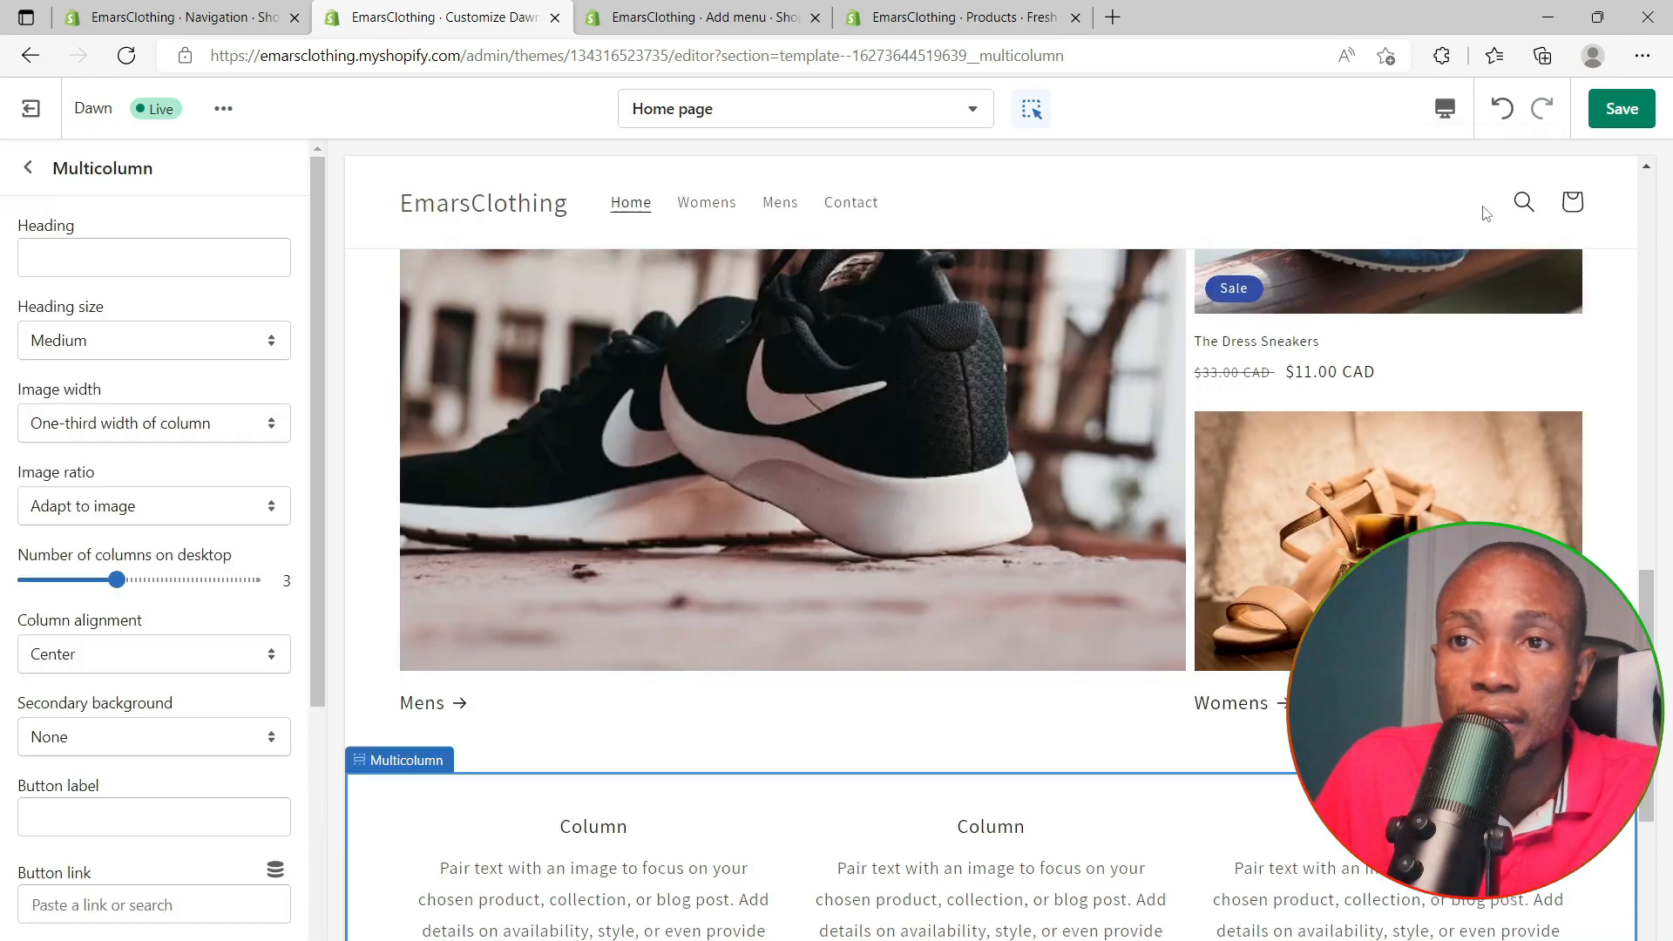
scroll(533, 742, down, 4)
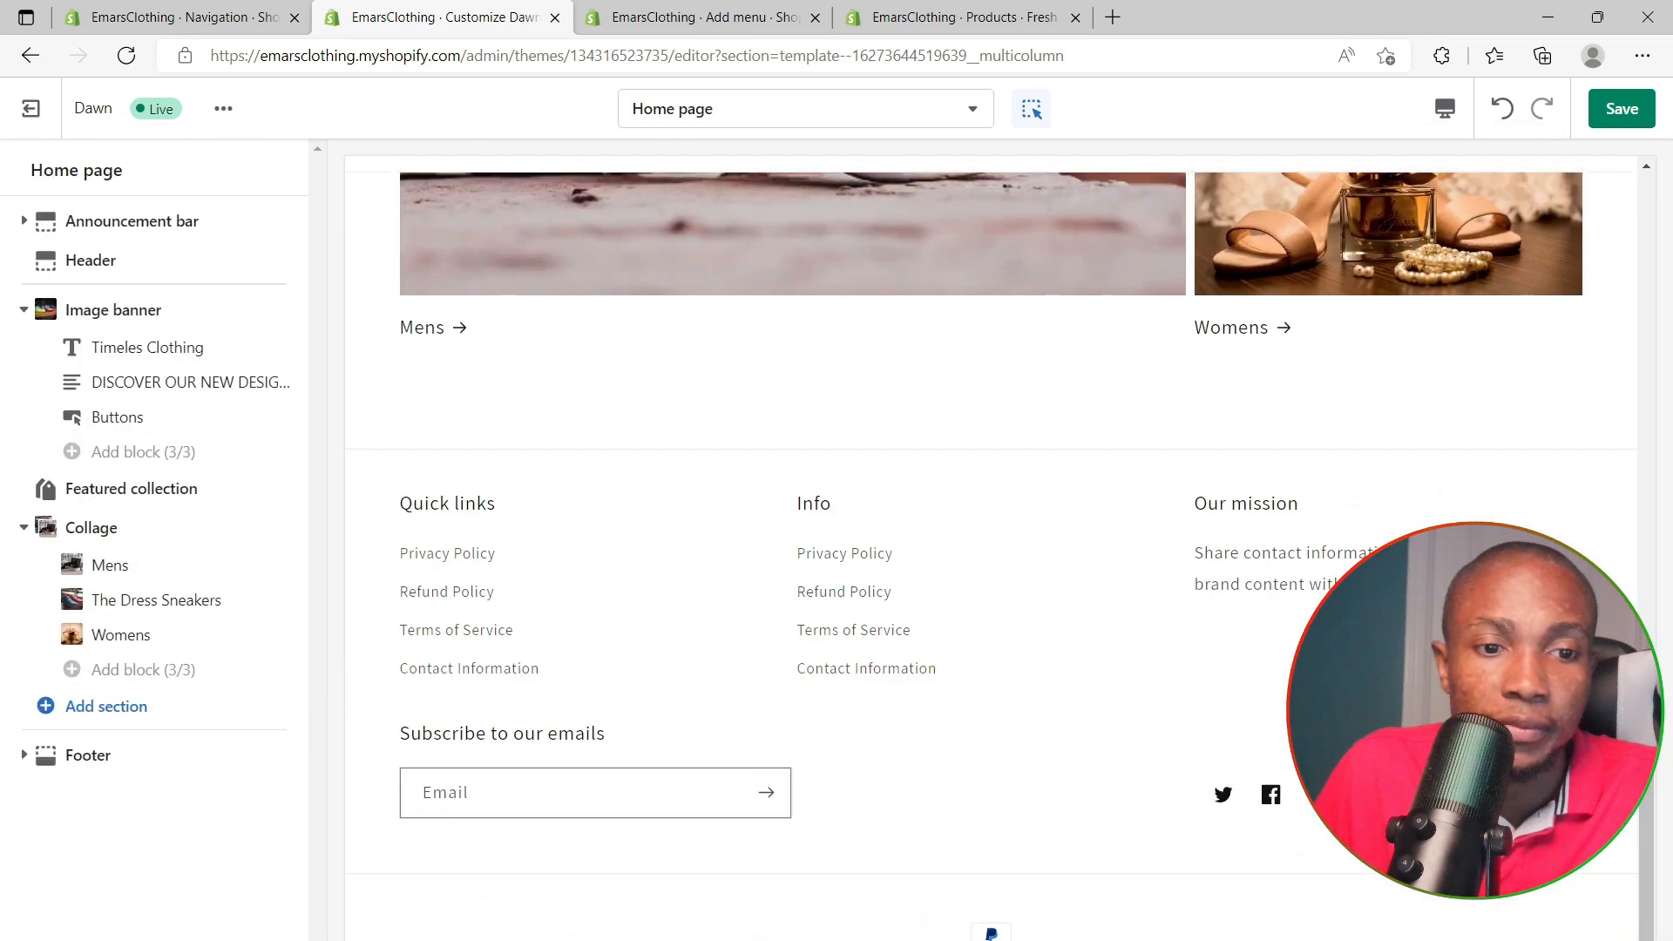
scroll(657, 721, up, 6)
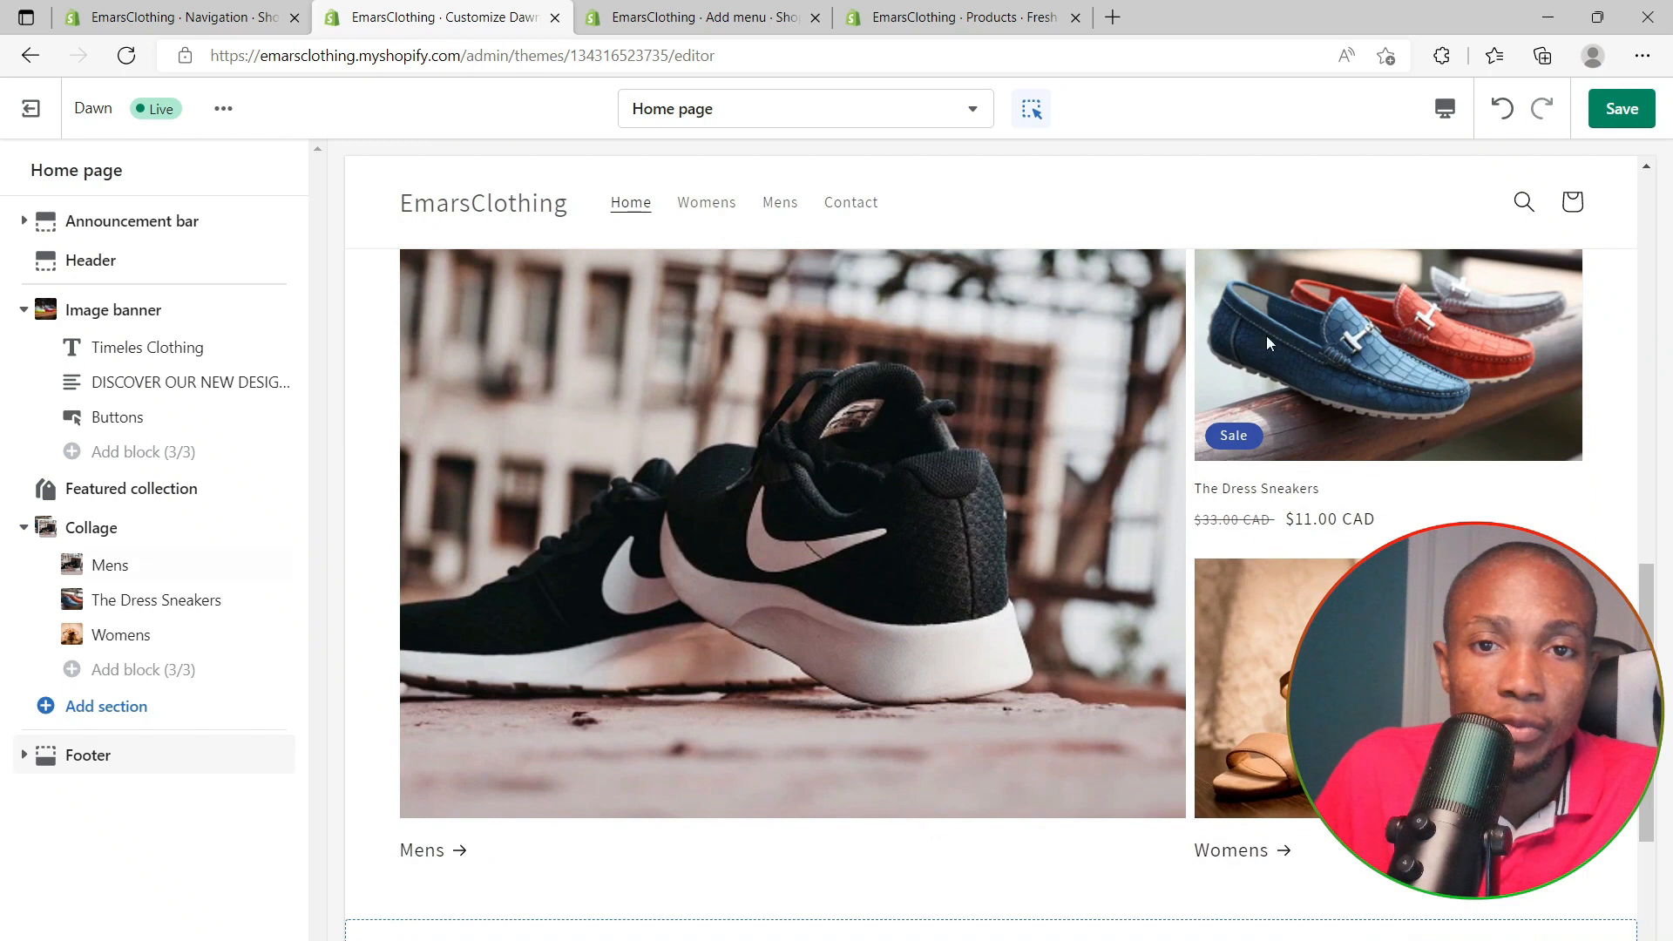
Save the theme changes and check the home page preview down to the footer
click(1621, 108)
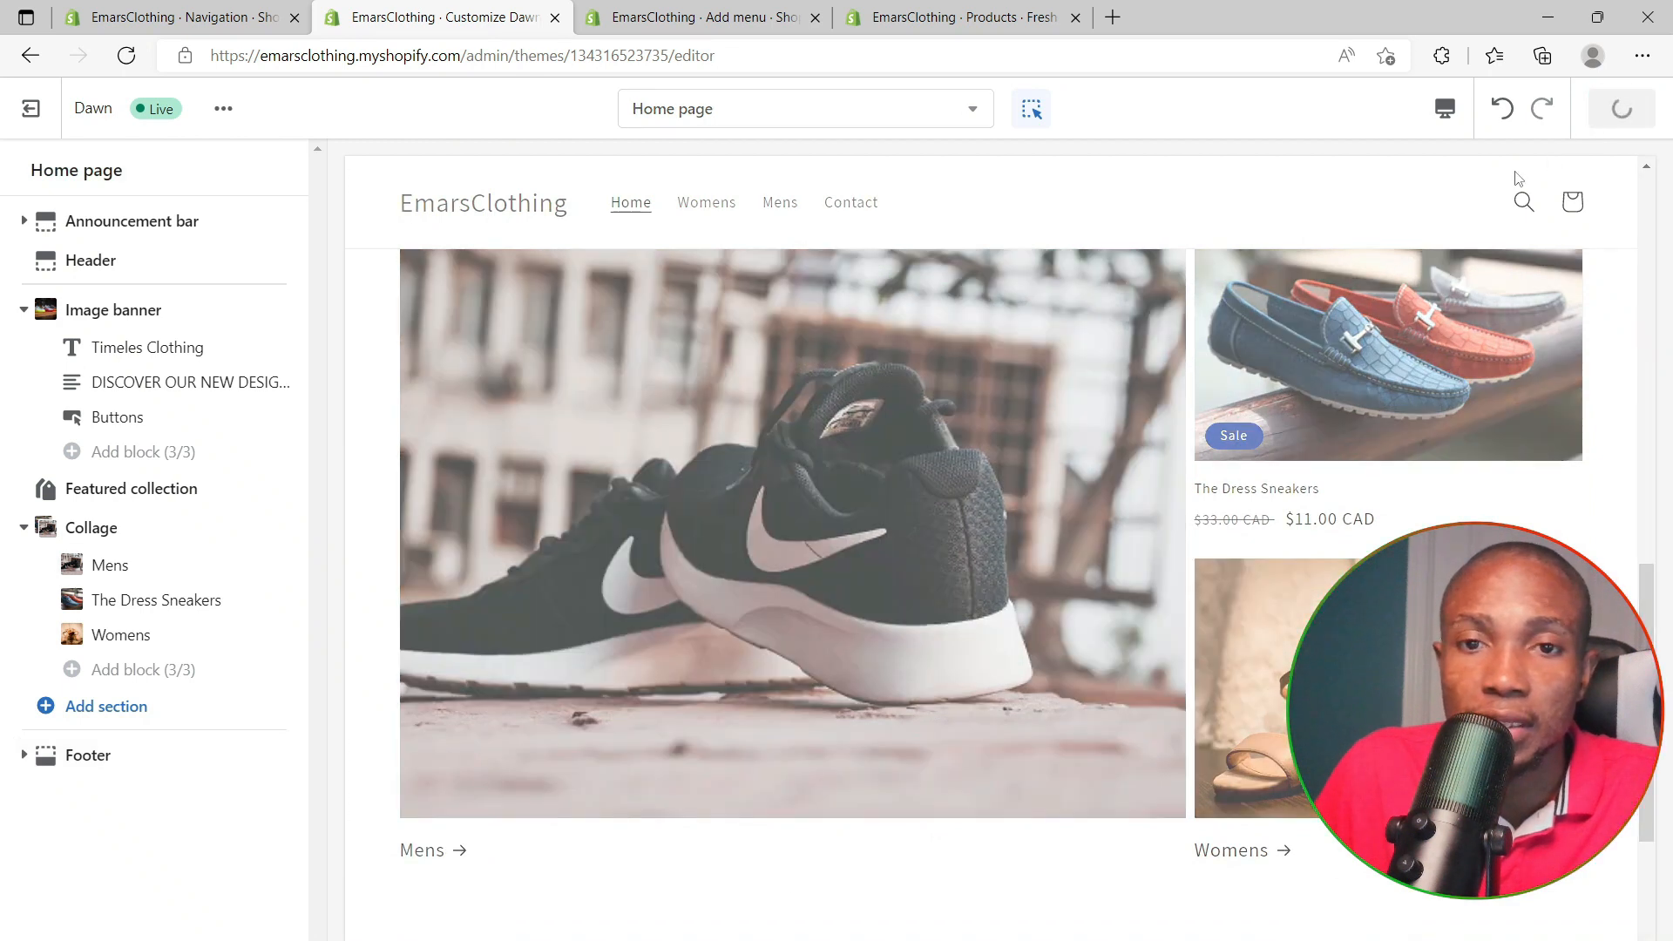
scroll(937, 603, up, 5)
scroll(937, 603, down, 10)
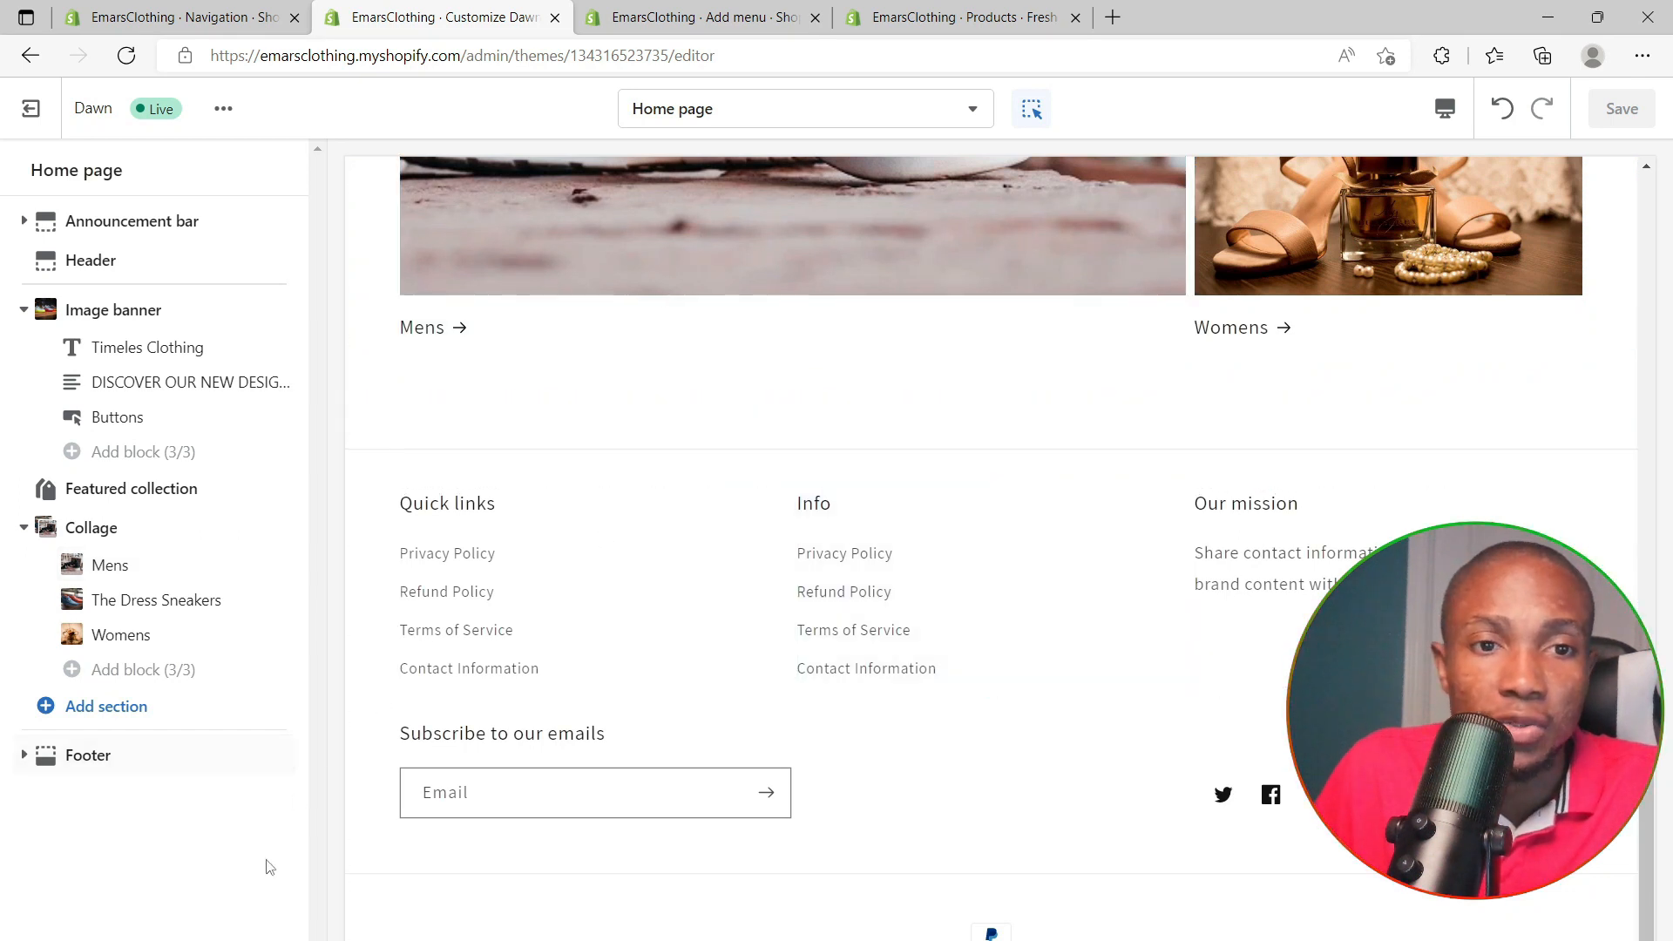
Leave the theme editor and set the homepage title in the online store preferences to Emars Clothing
click(52, 114)
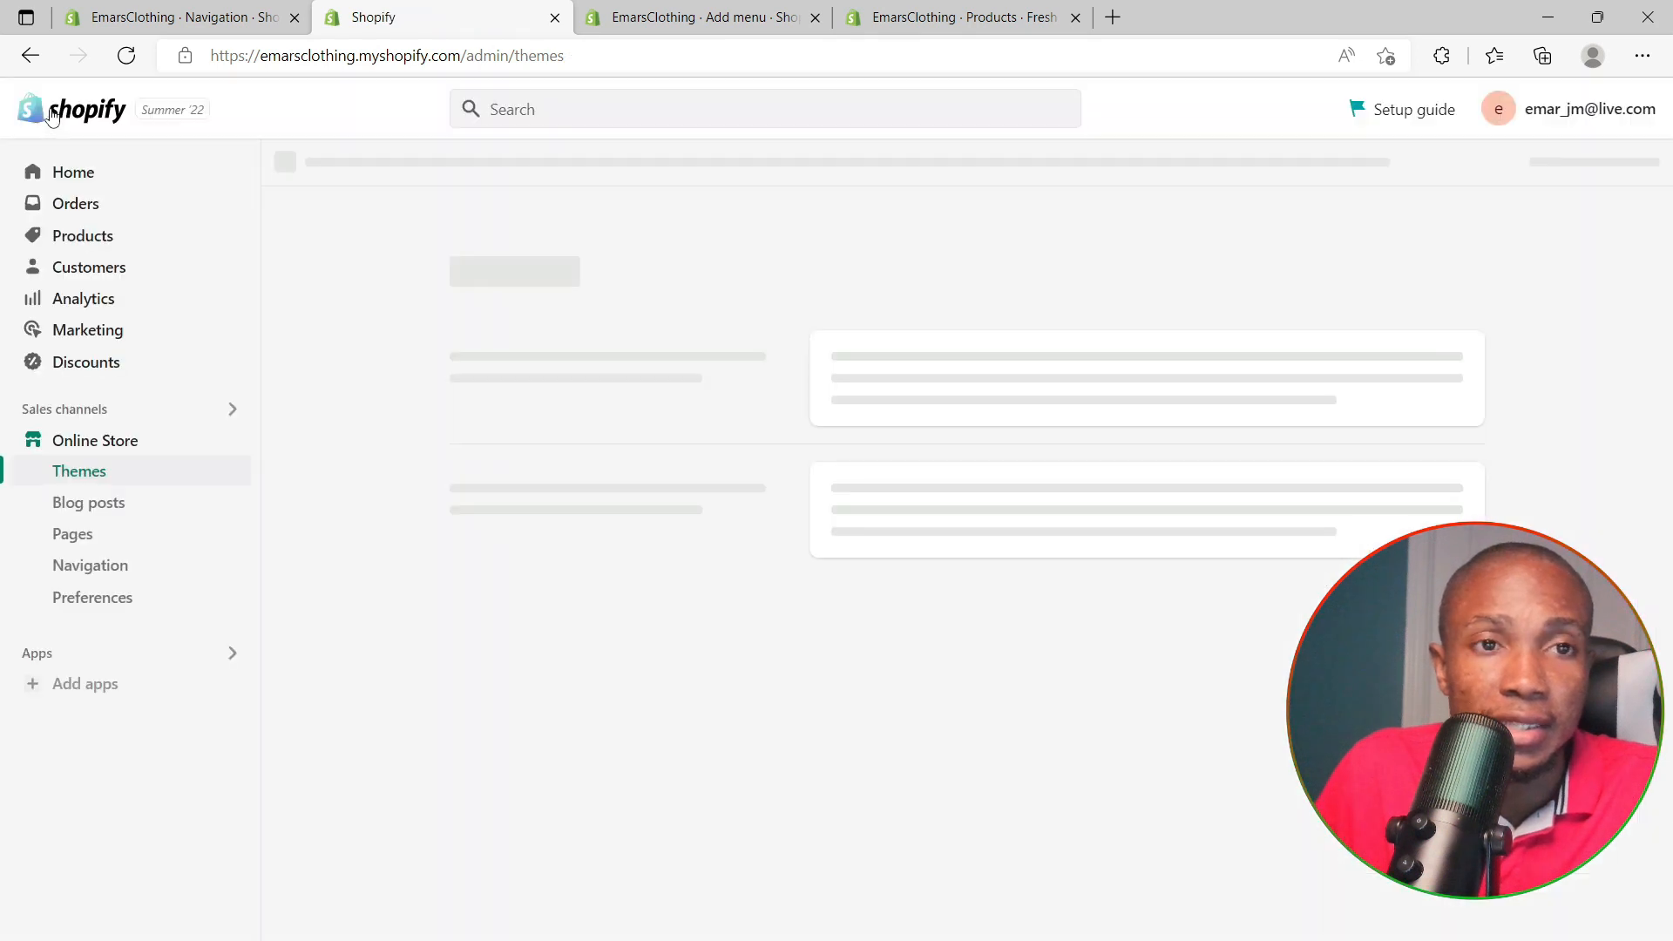
click(101, 609)
click(866, 339)
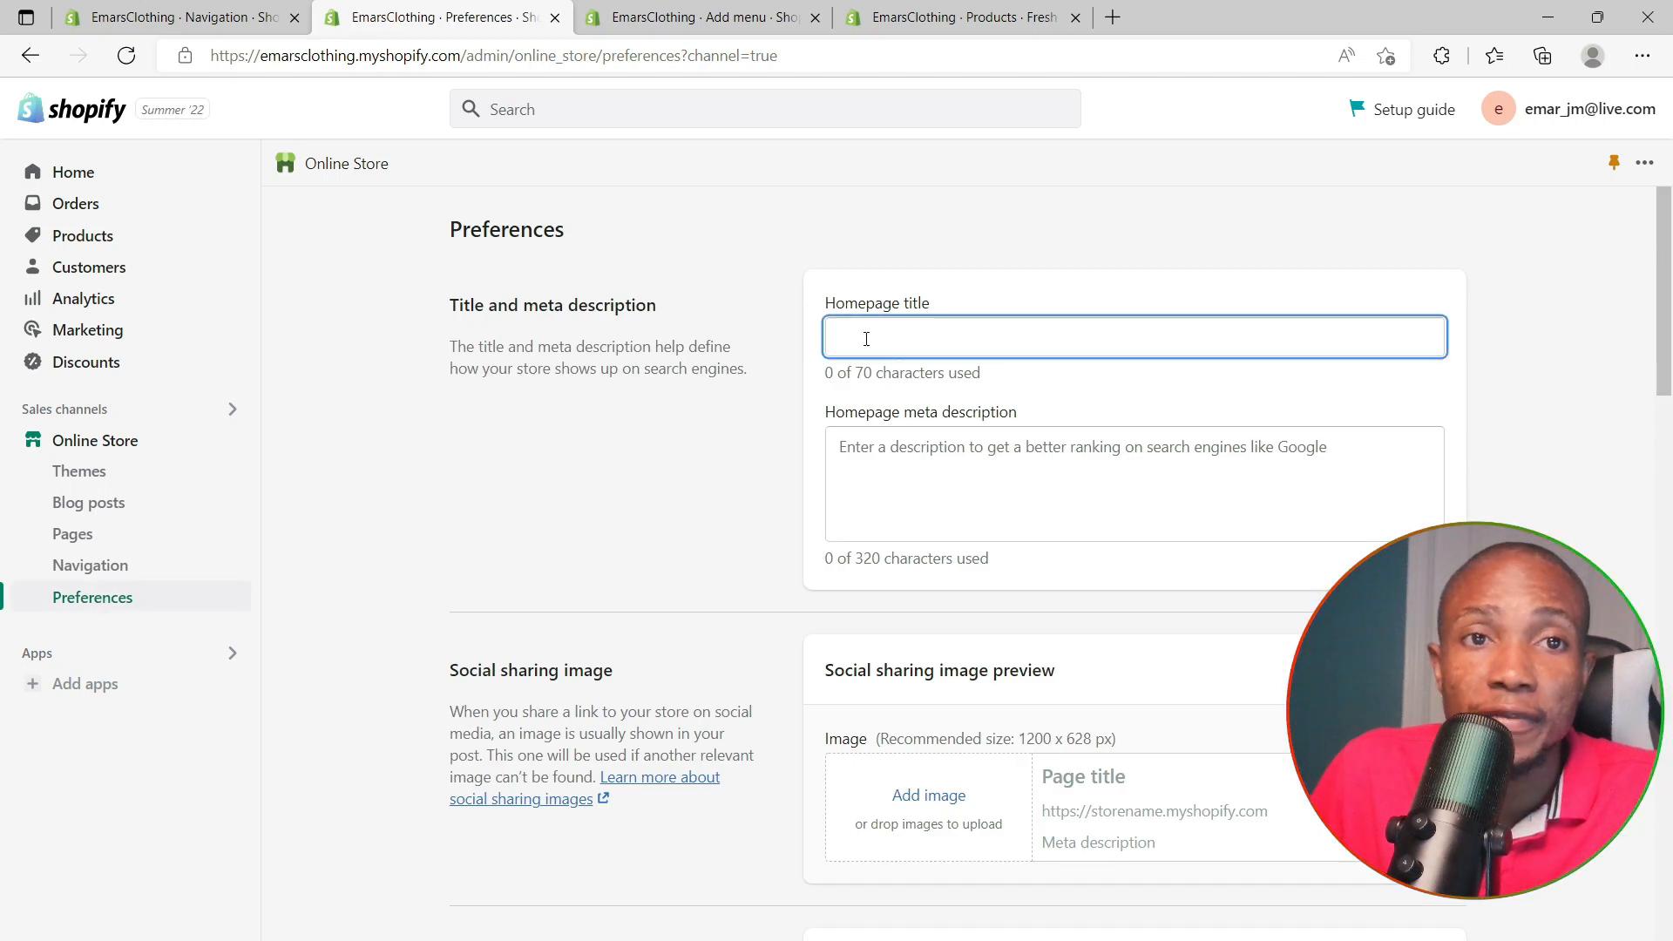
text(Emars Clothing)
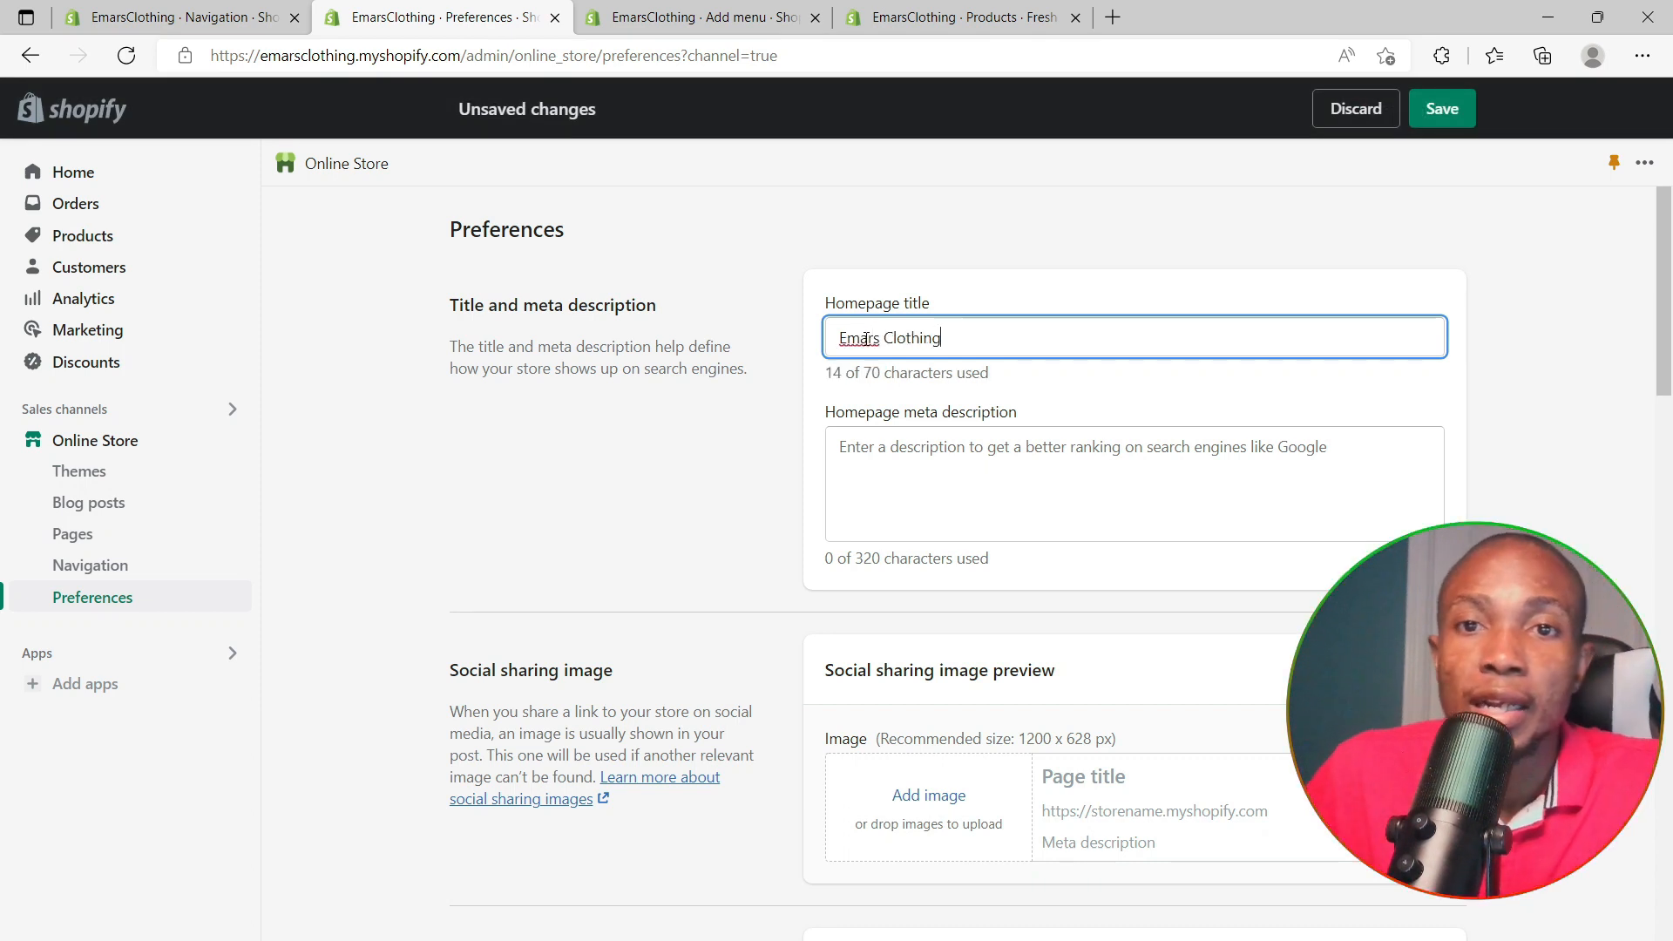
click(925, 453)
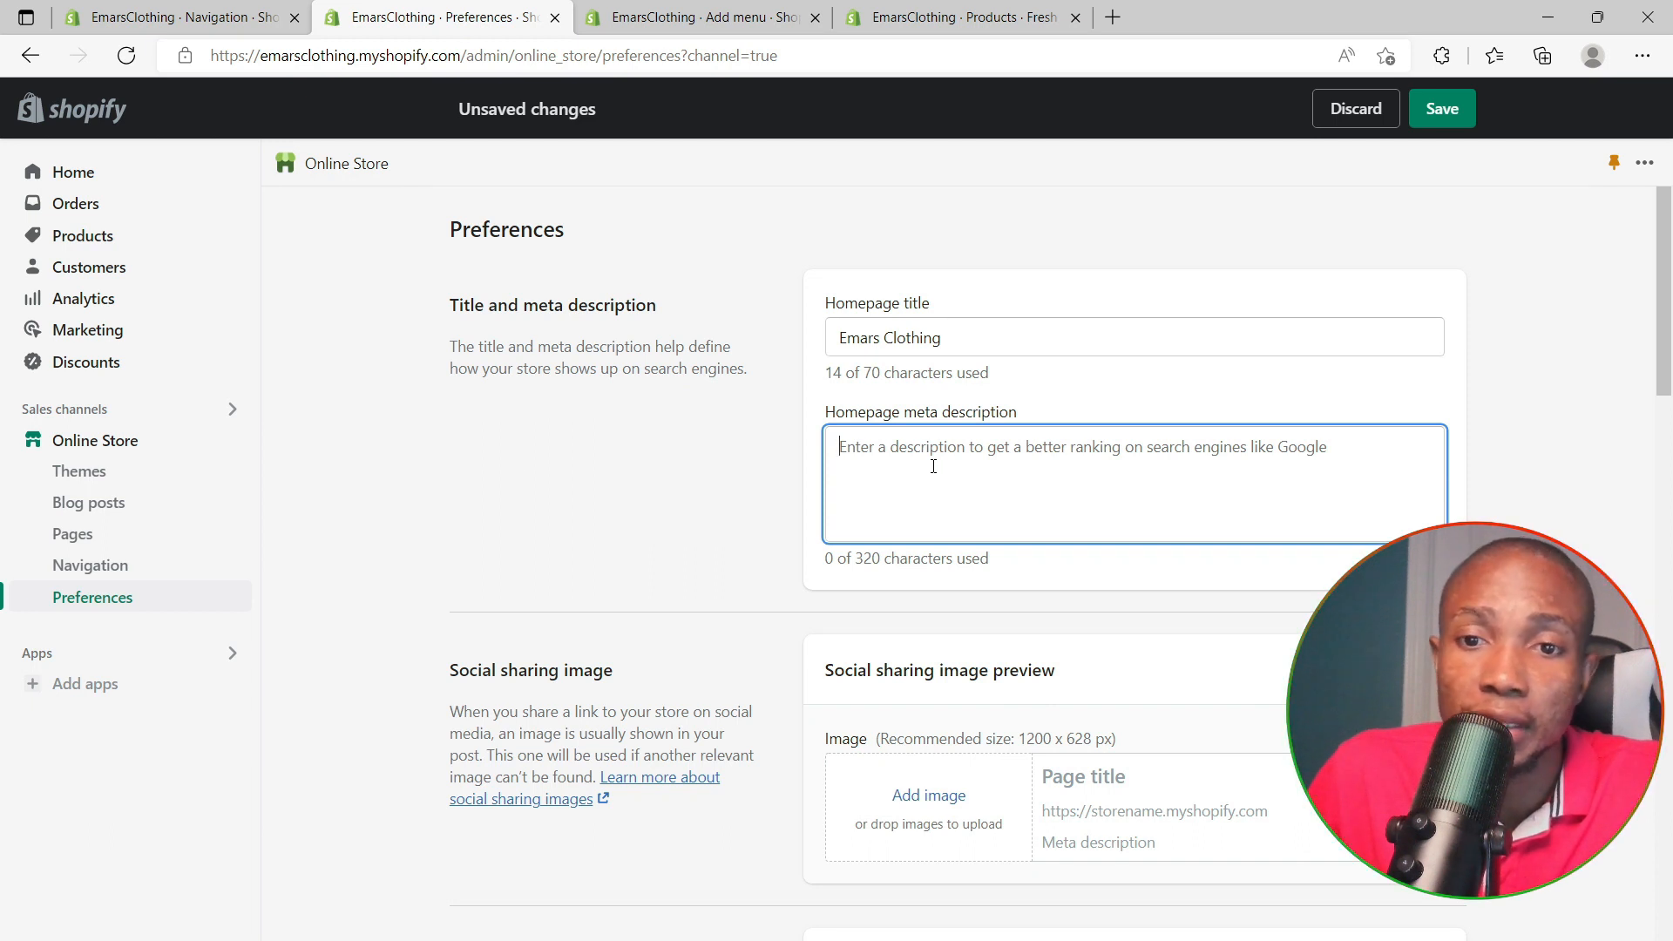
Look through the preferences down to the password protection settings and open the Shopify plan comparison from there
scroll(933, 466, down, 3)
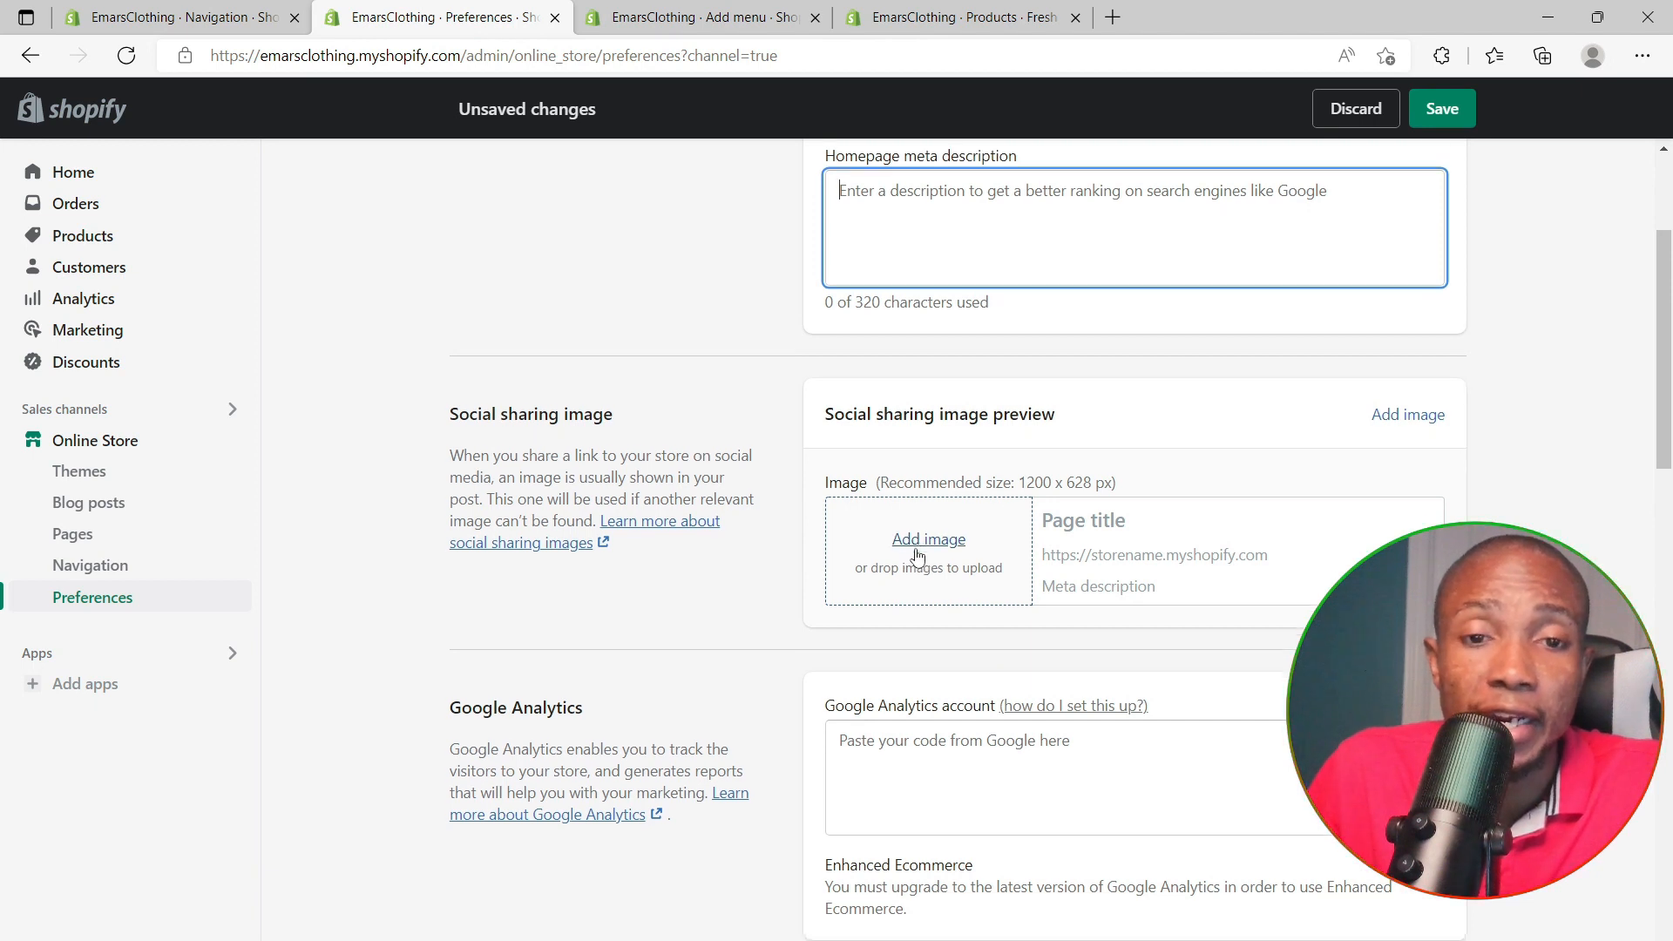
scroll(916, 556, down, 15)
scroll(916, 547, down, 3)
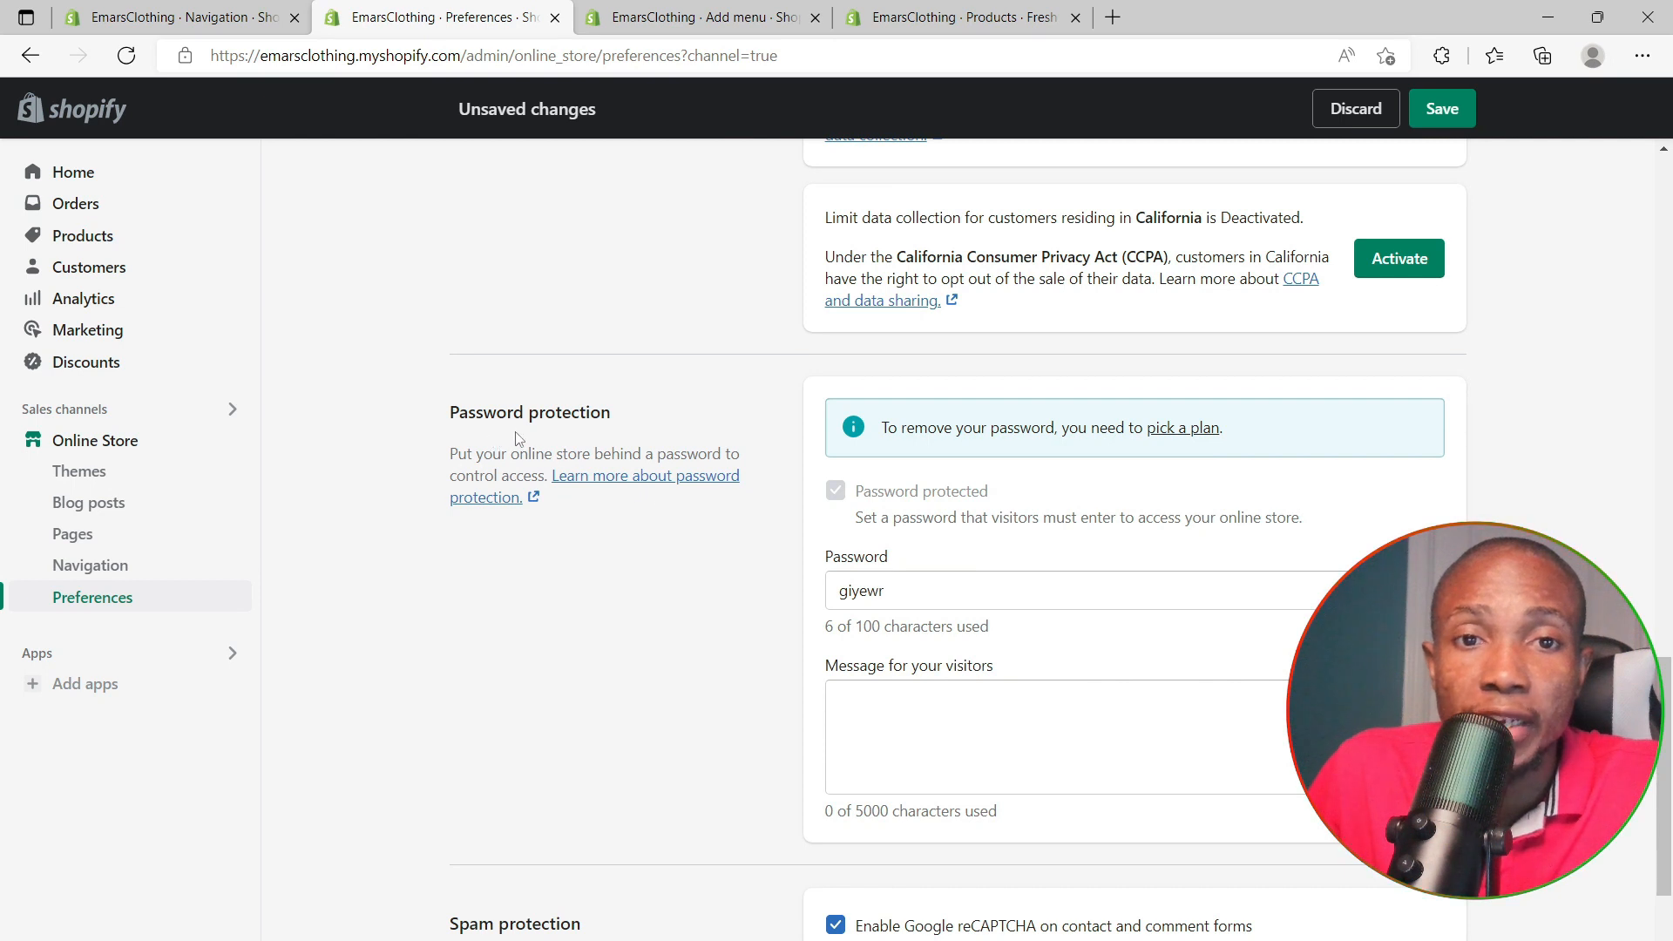
click(1195, 439)
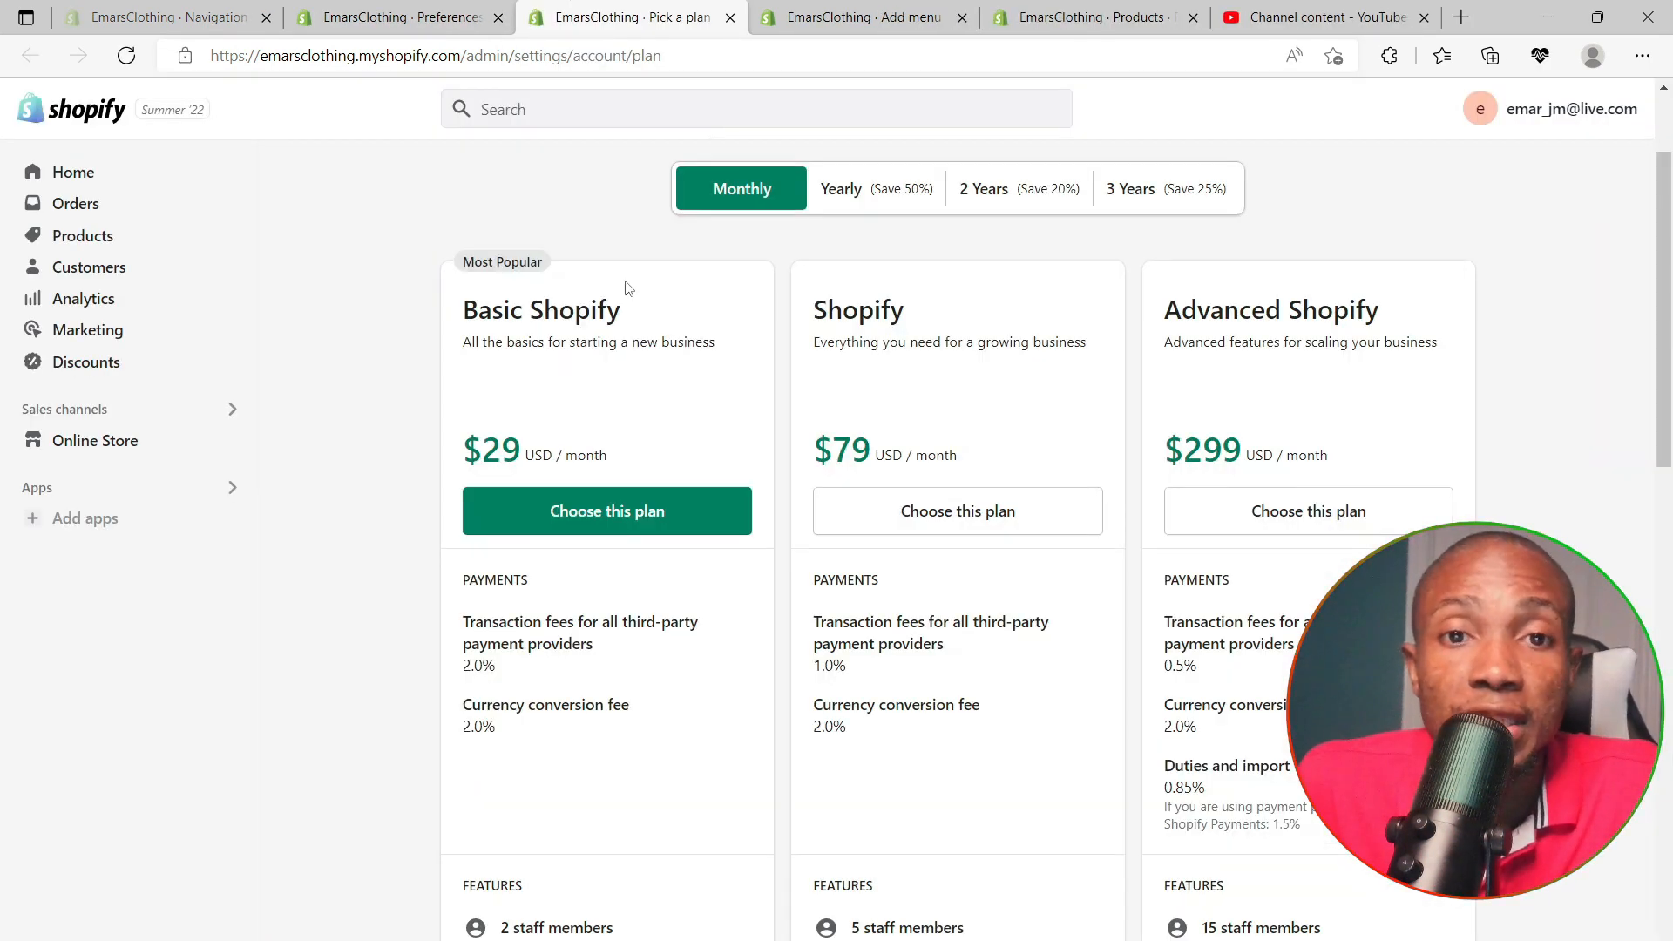
scroll(628, 288, down, 2)
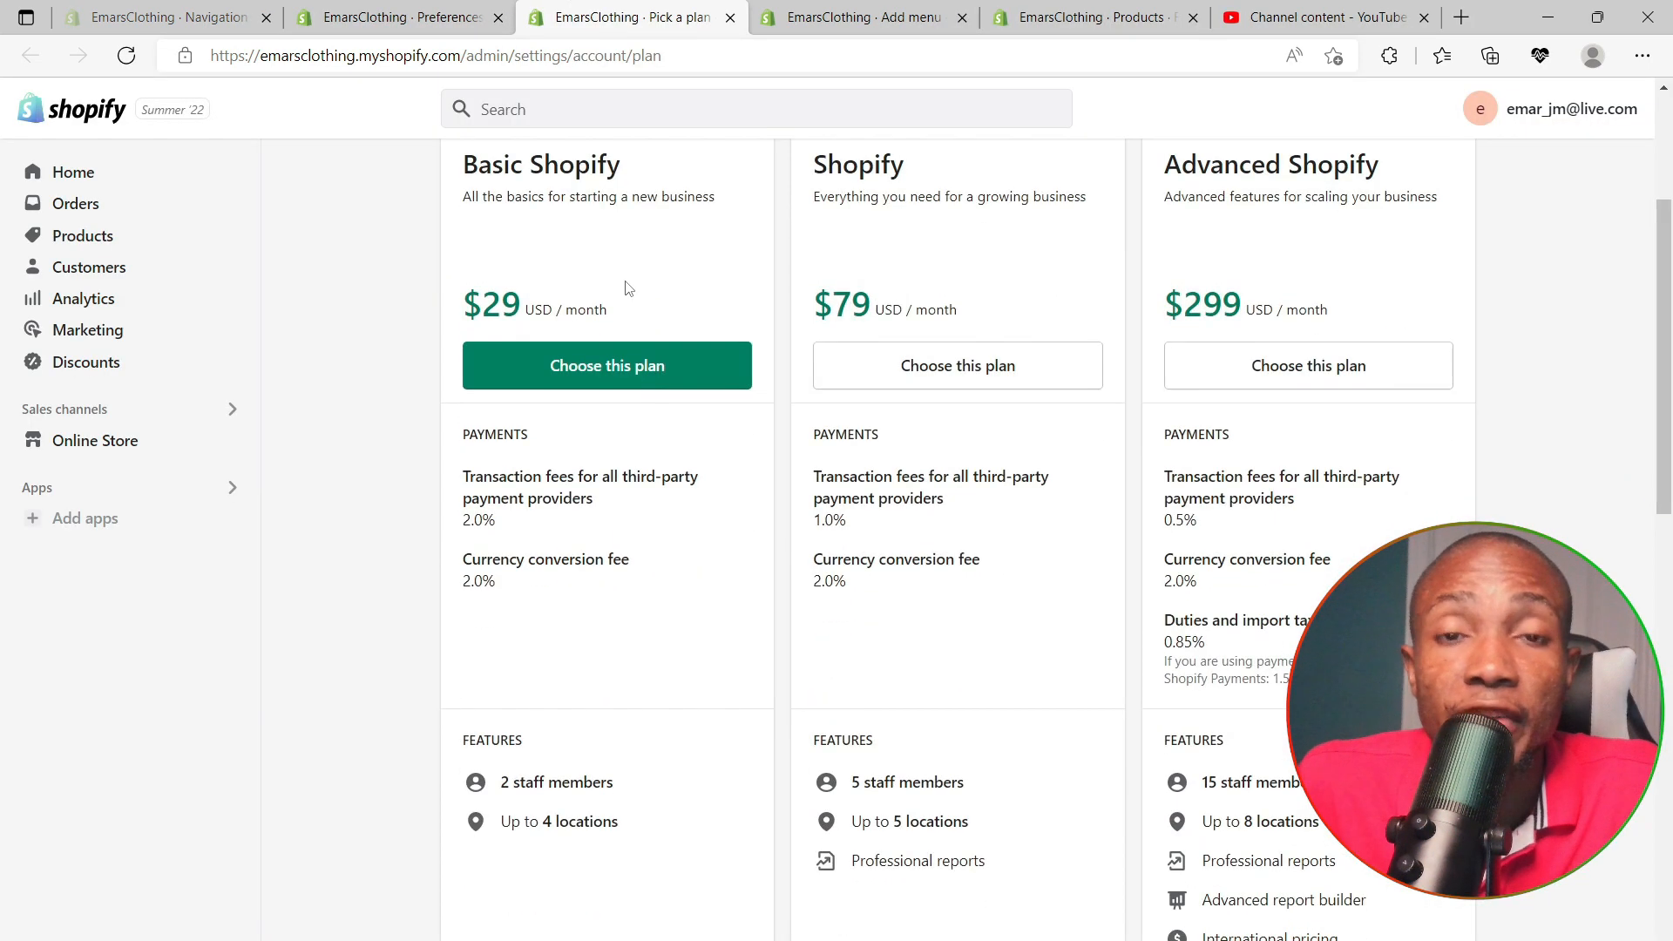
Review the billing cycle, address and payment method sections for the monthly Basic Shopify plan, and go back to the Plan settings
click(575, 383)
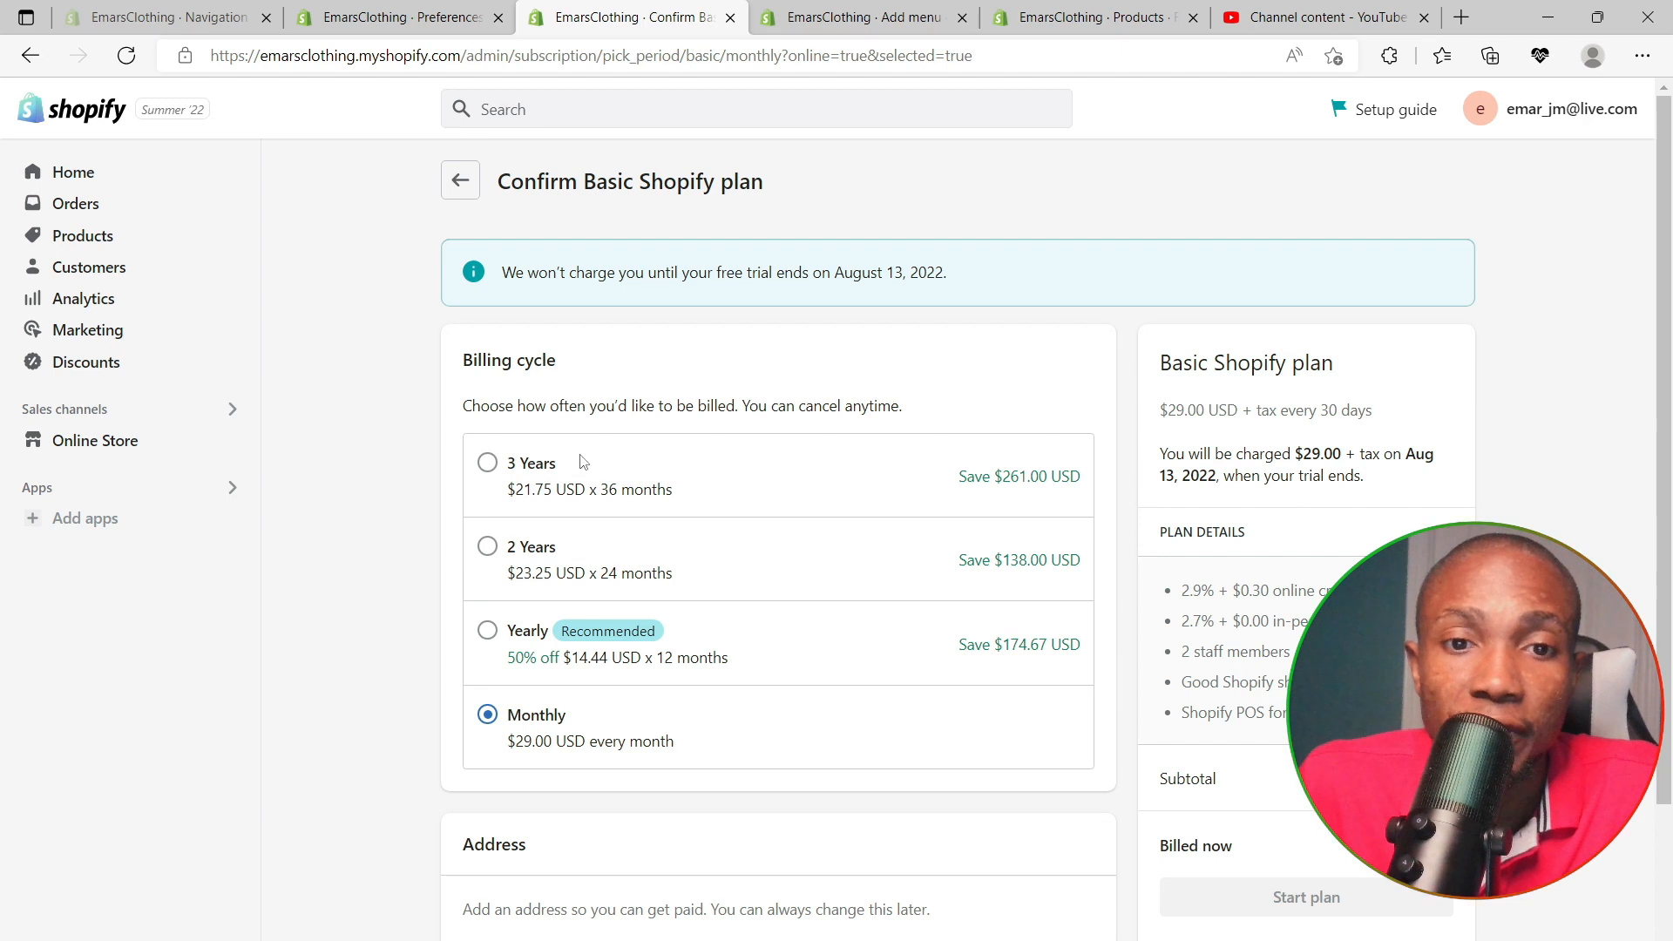
scroll(625, 571, down, 3)
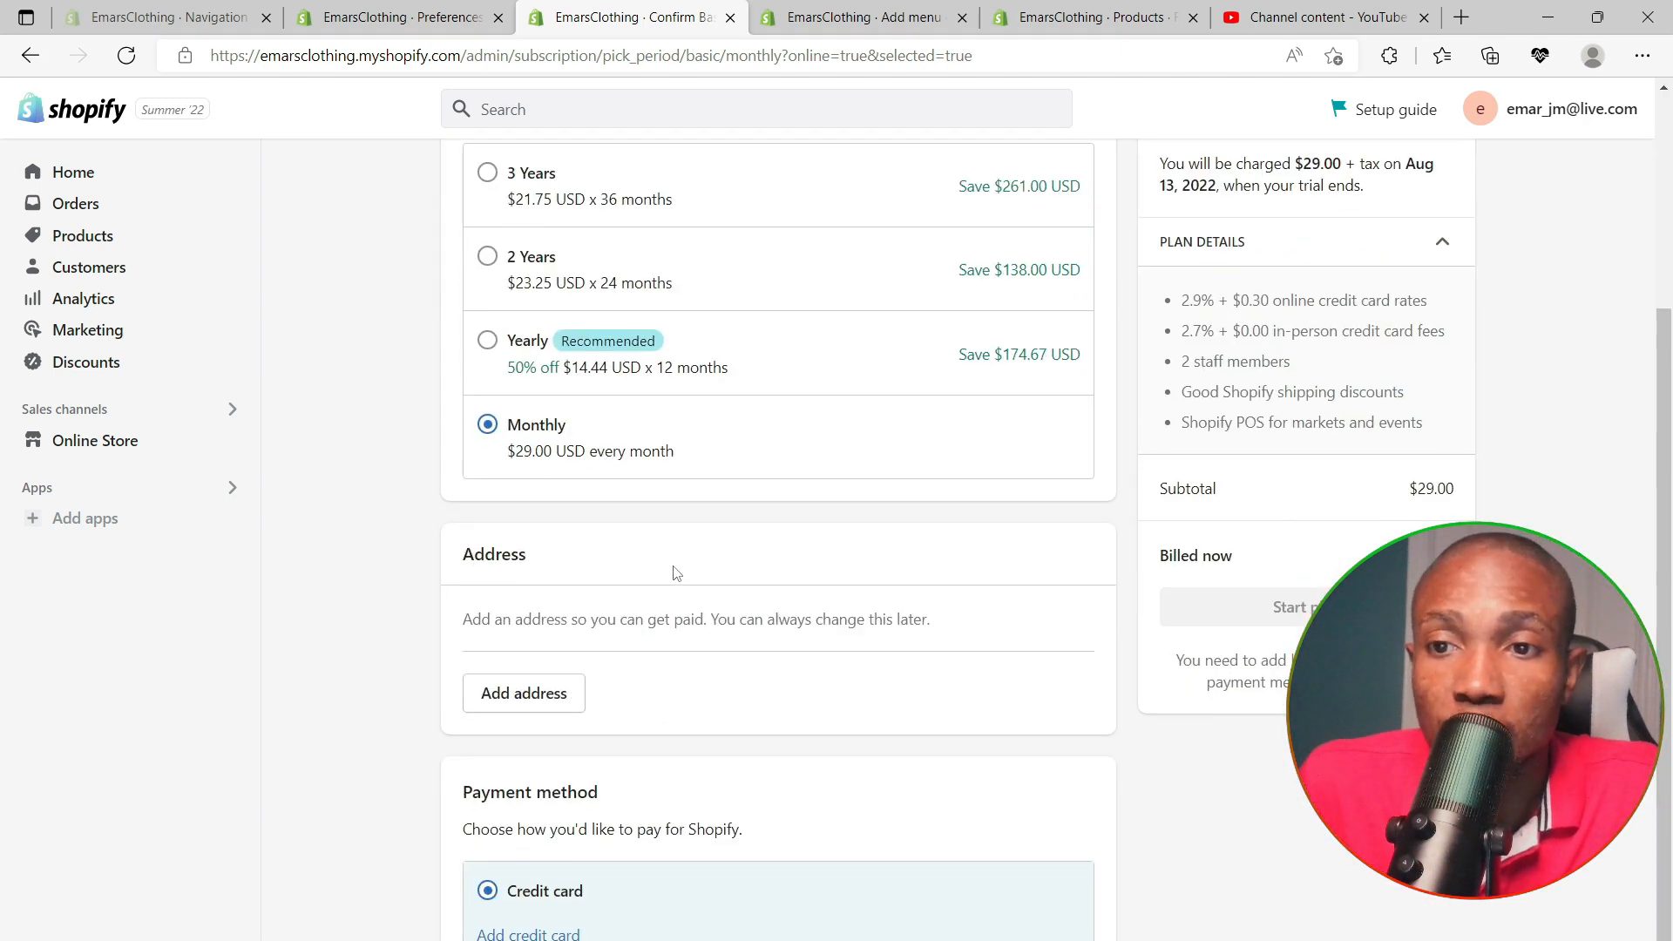
scroll(676, 572, down, 1)
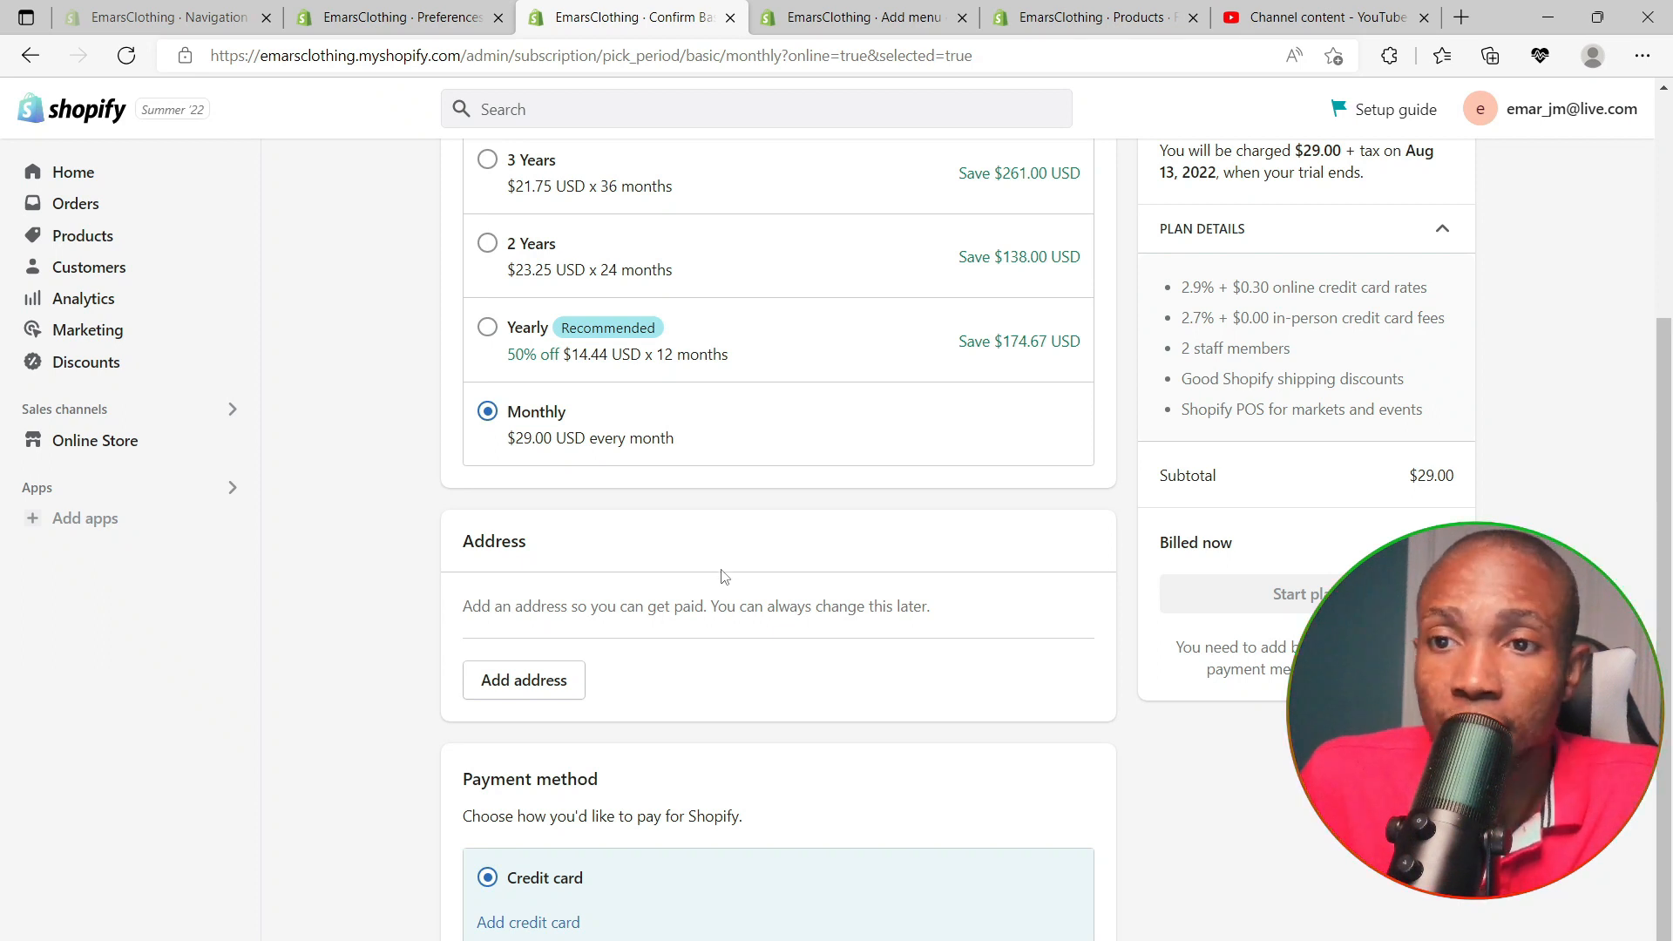
scroll(721, 575, up, 4)
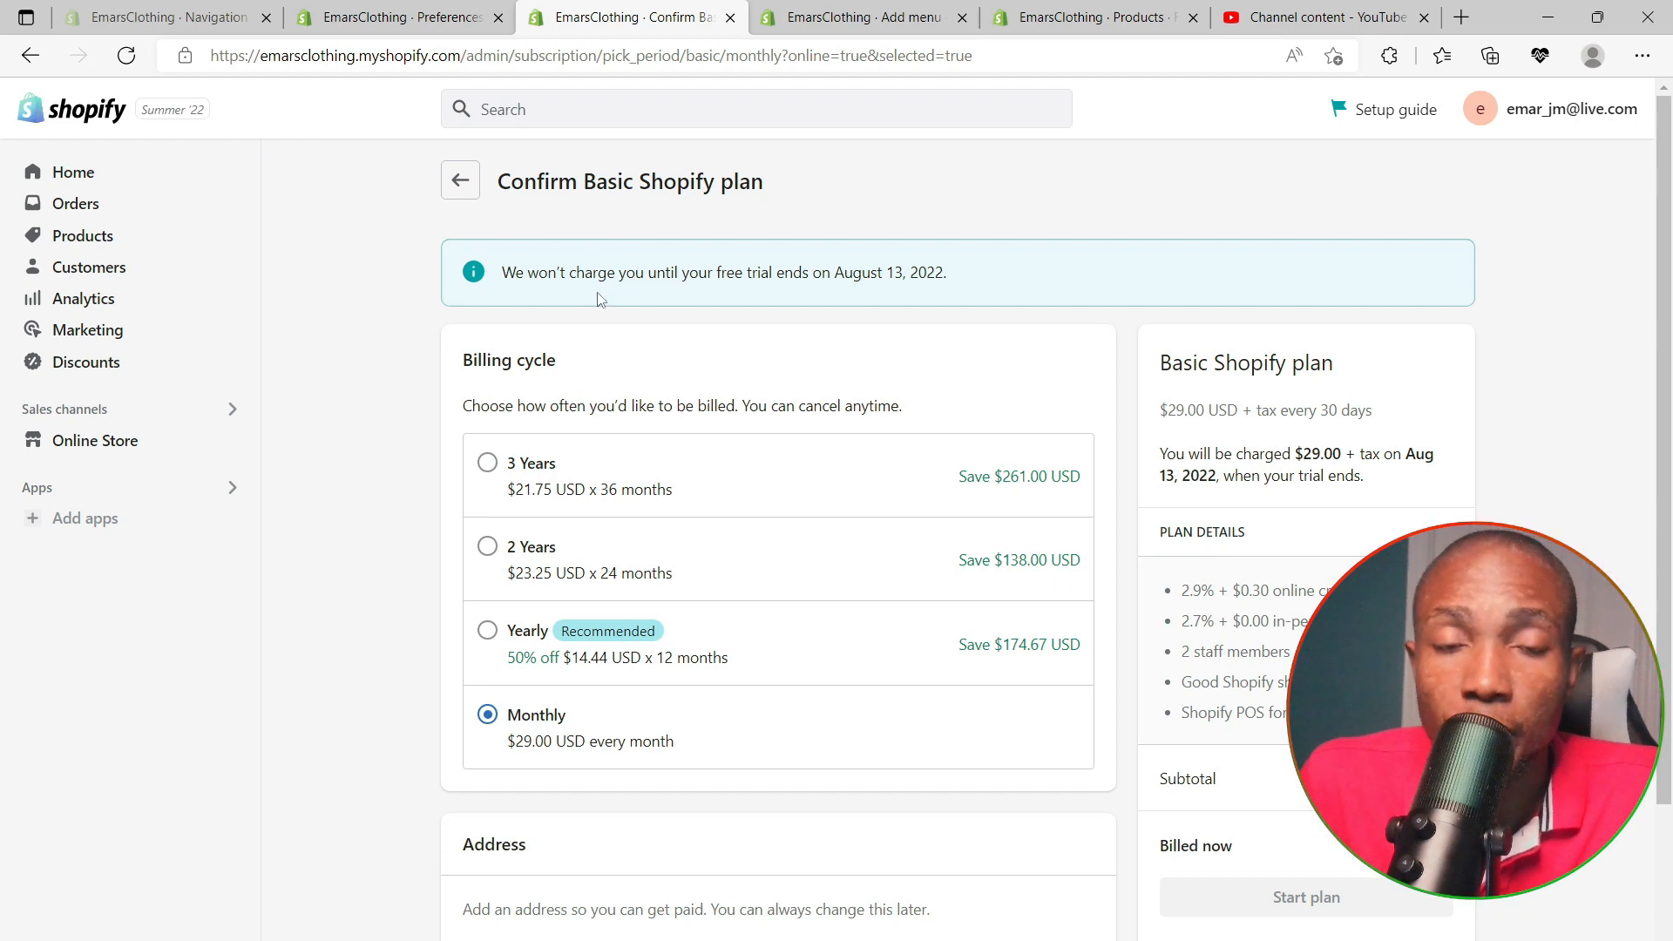
click(461, 193)
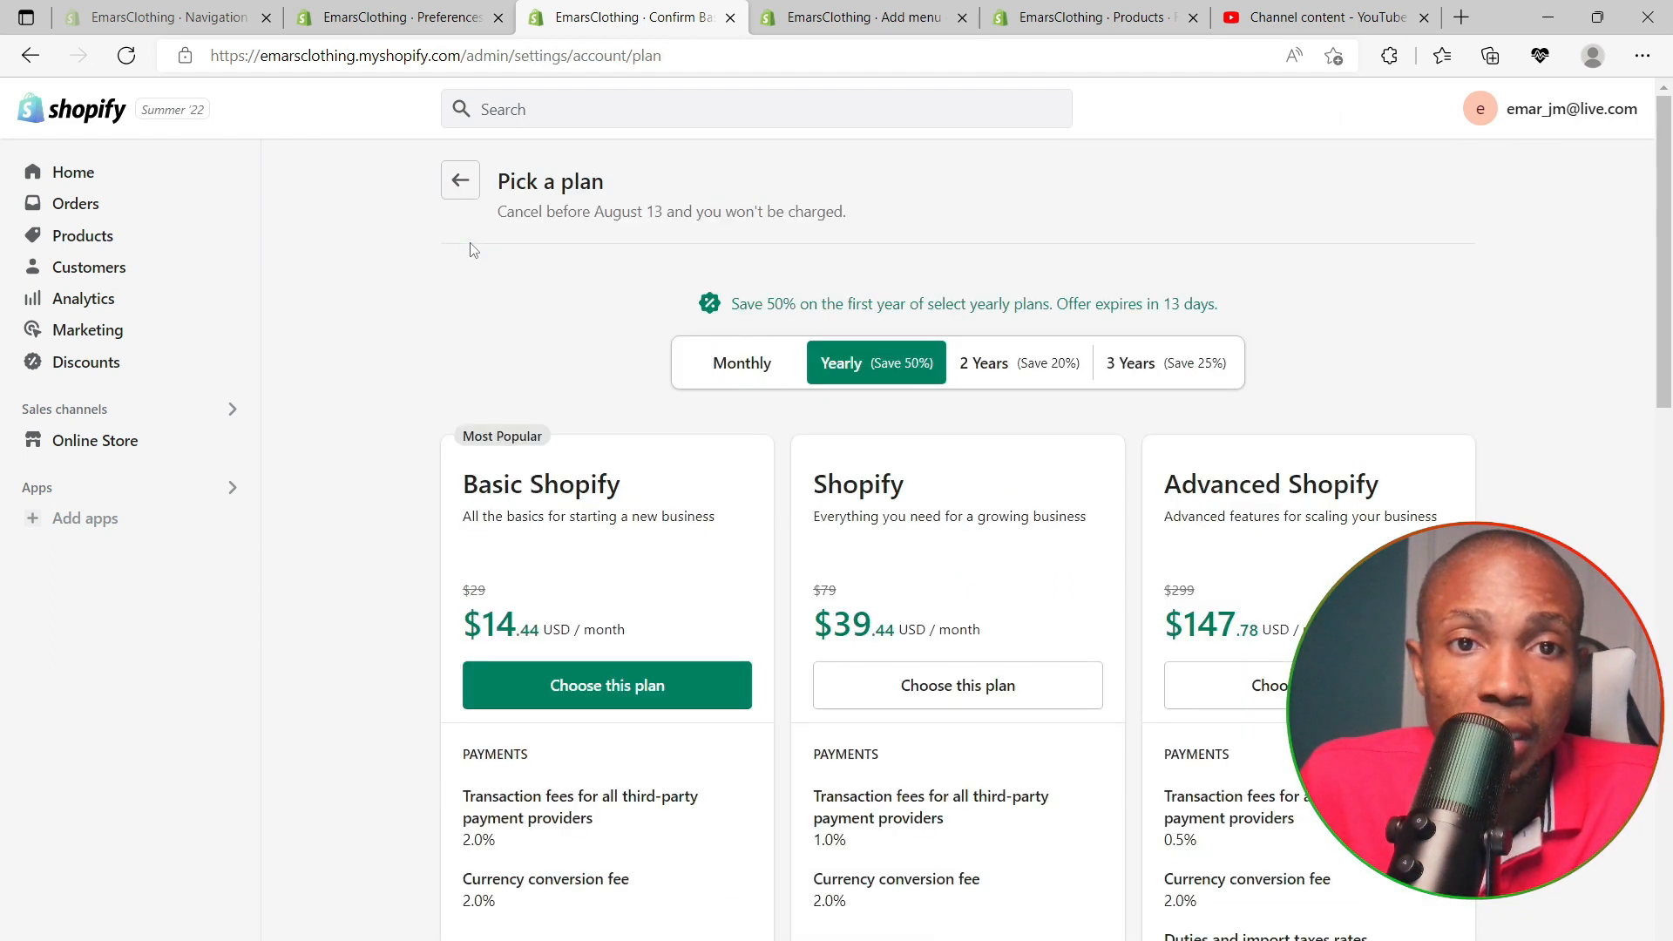
click(462, 192)
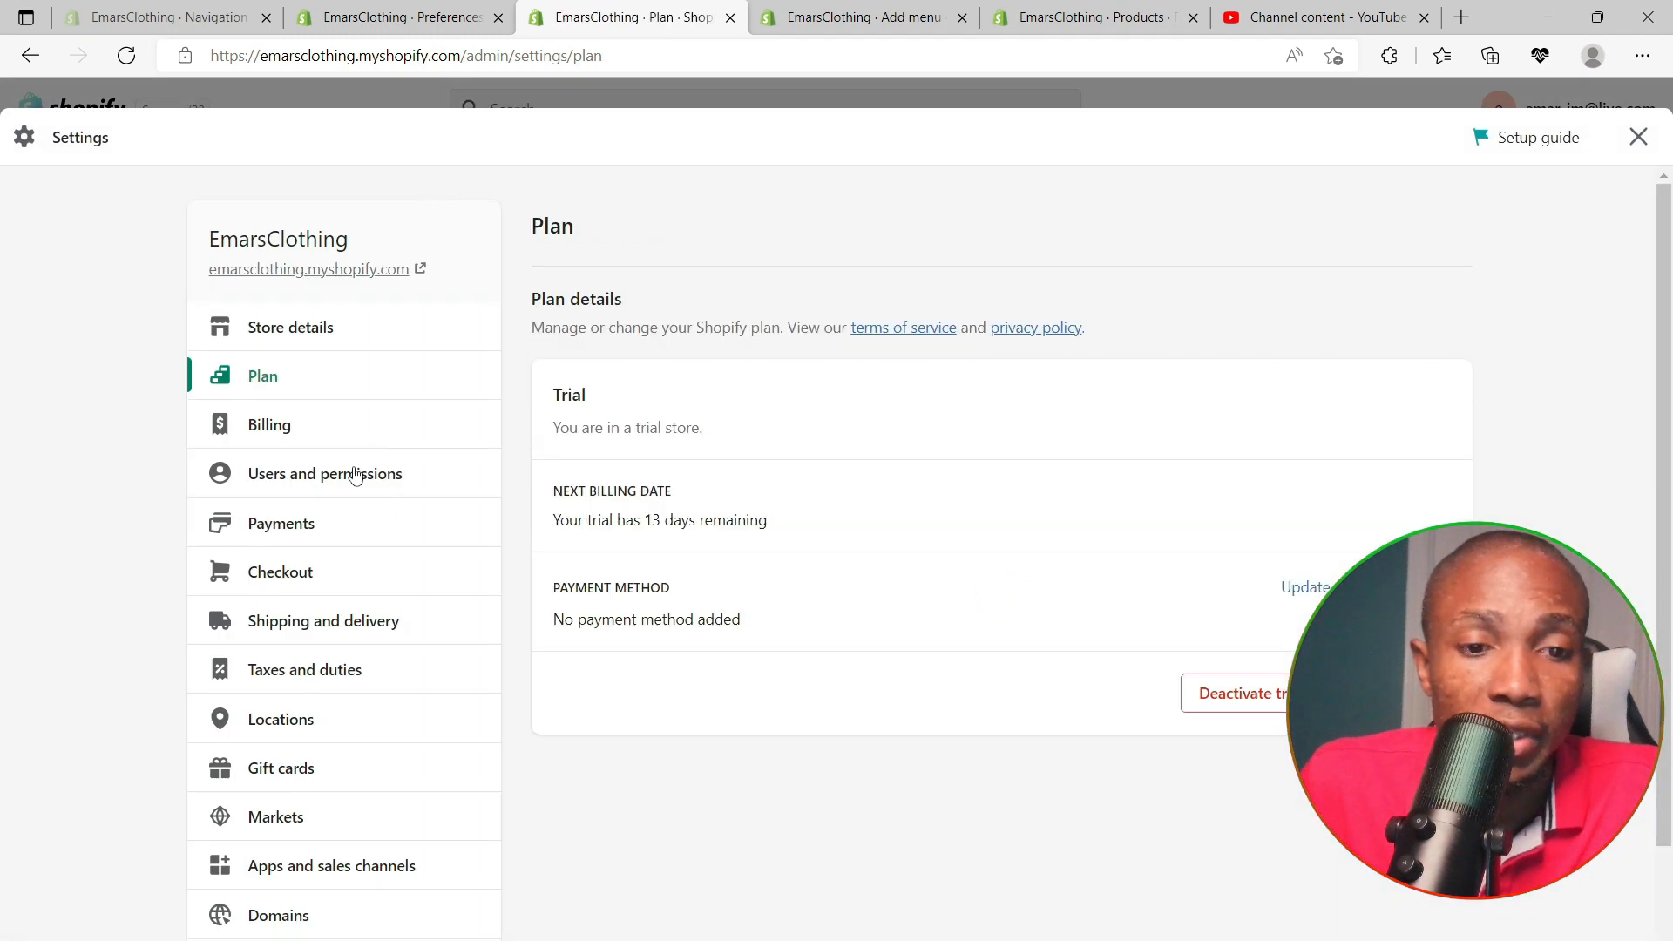
View the store's Payments settings and examine the details and address fields of the default shop location
click(281, 525)
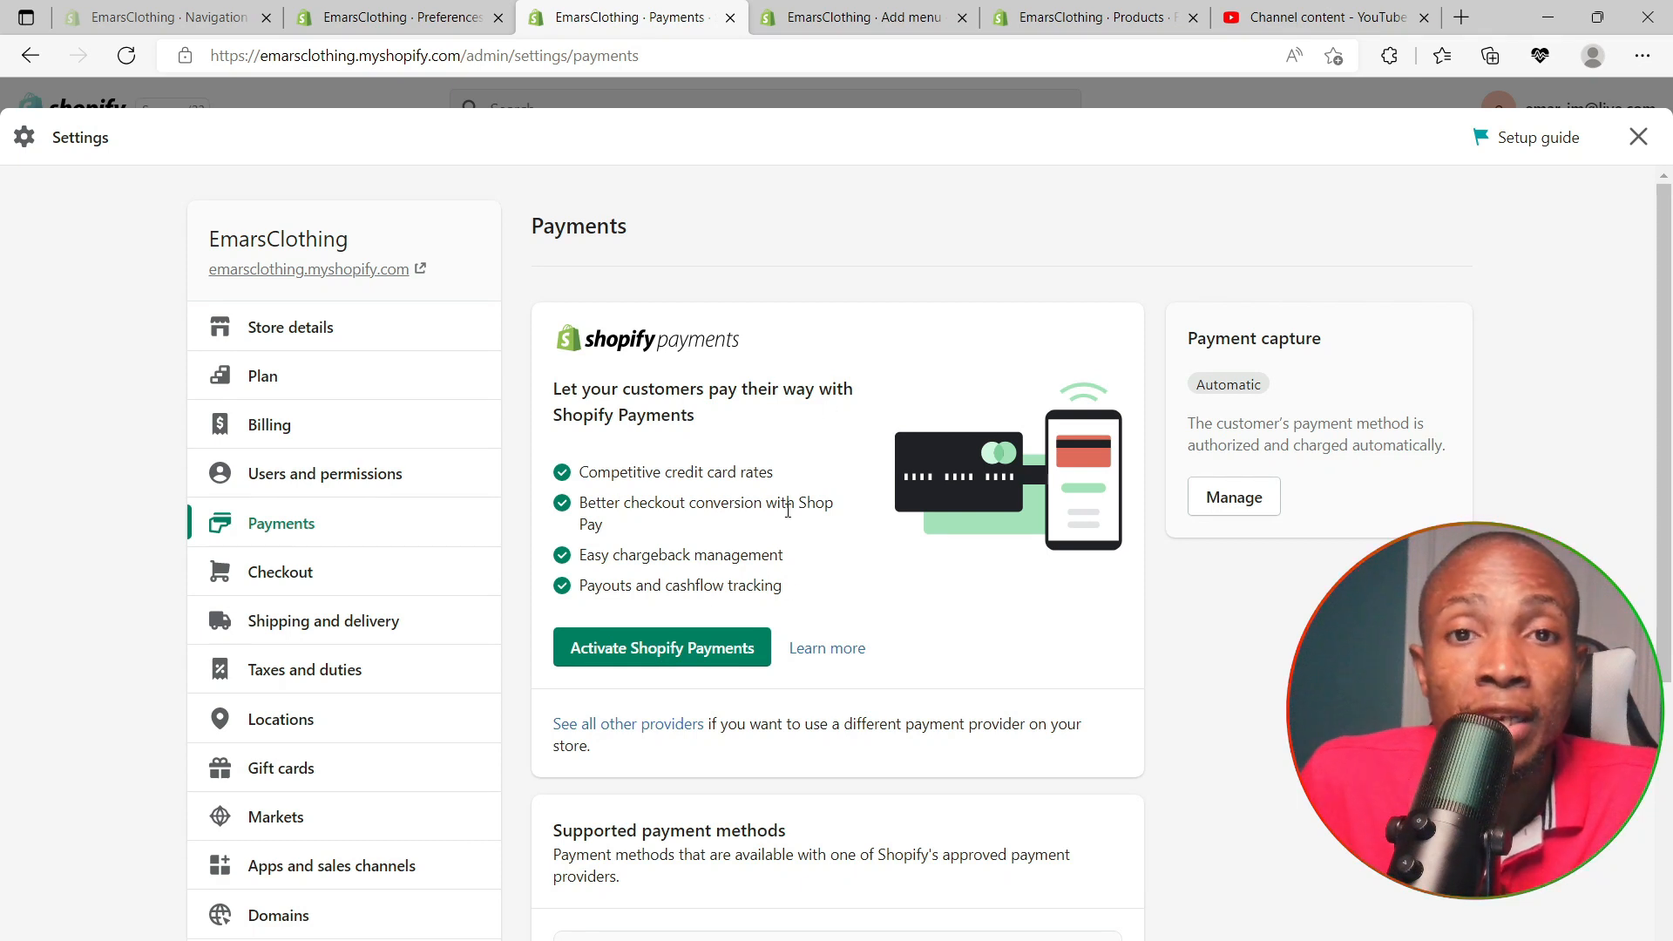
click(277, 721)
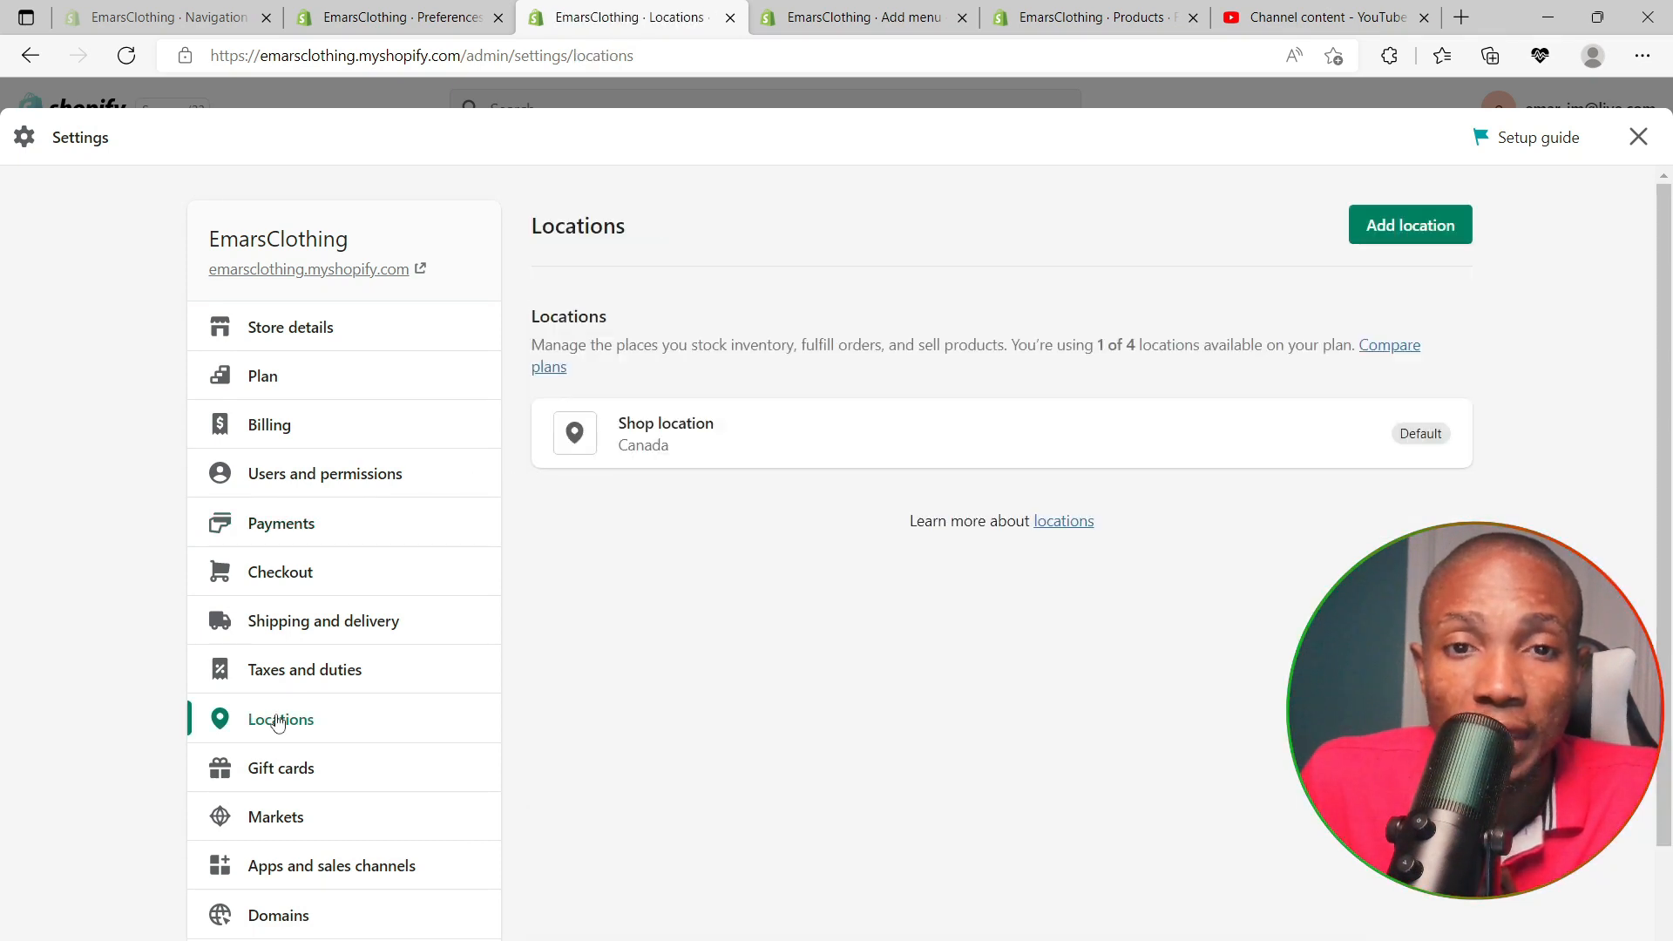
click(758, 433)
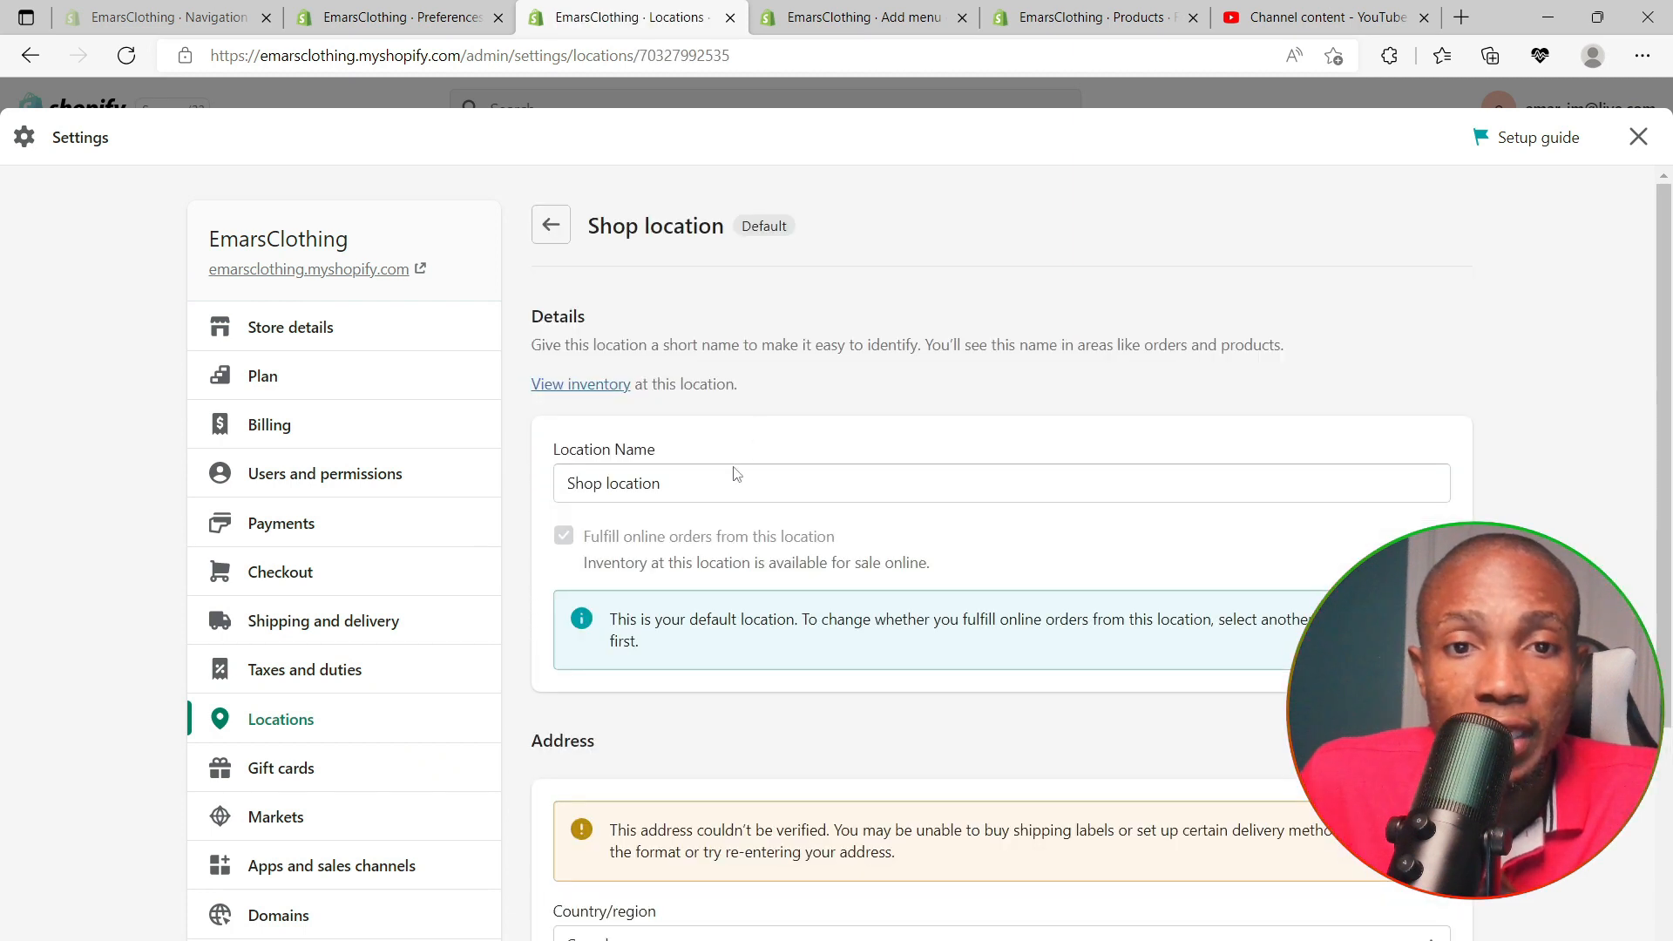
scroll(763, 662, down, 6)
scroll(764, 668, up, 2)
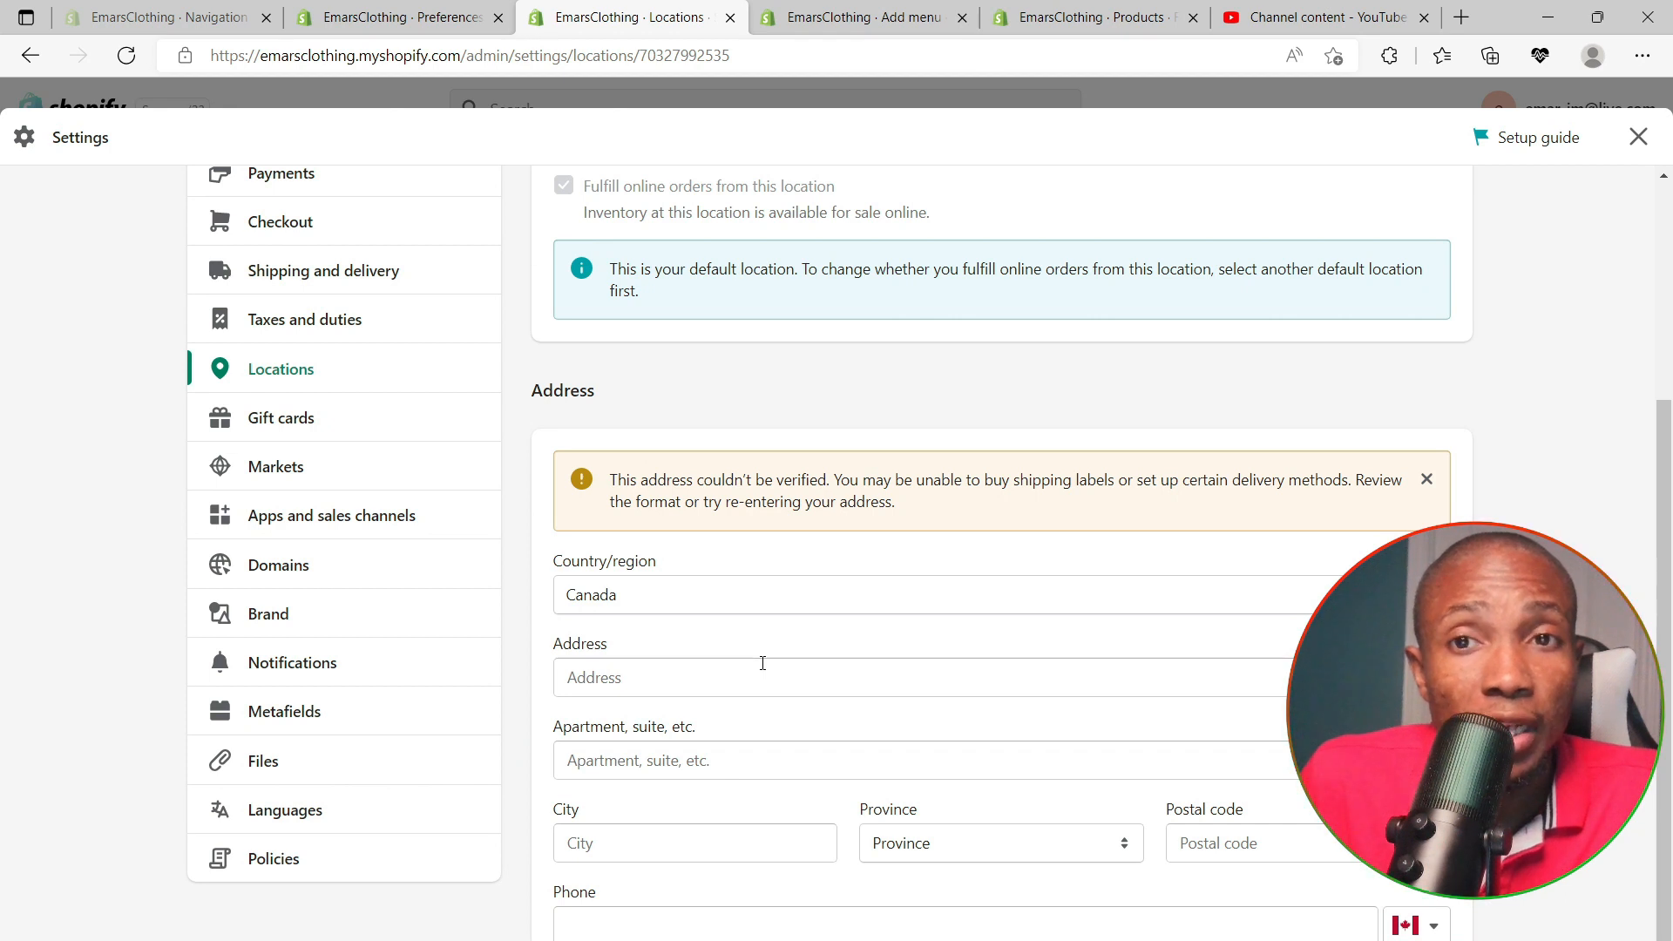
scroll(763, 663, up, 2)
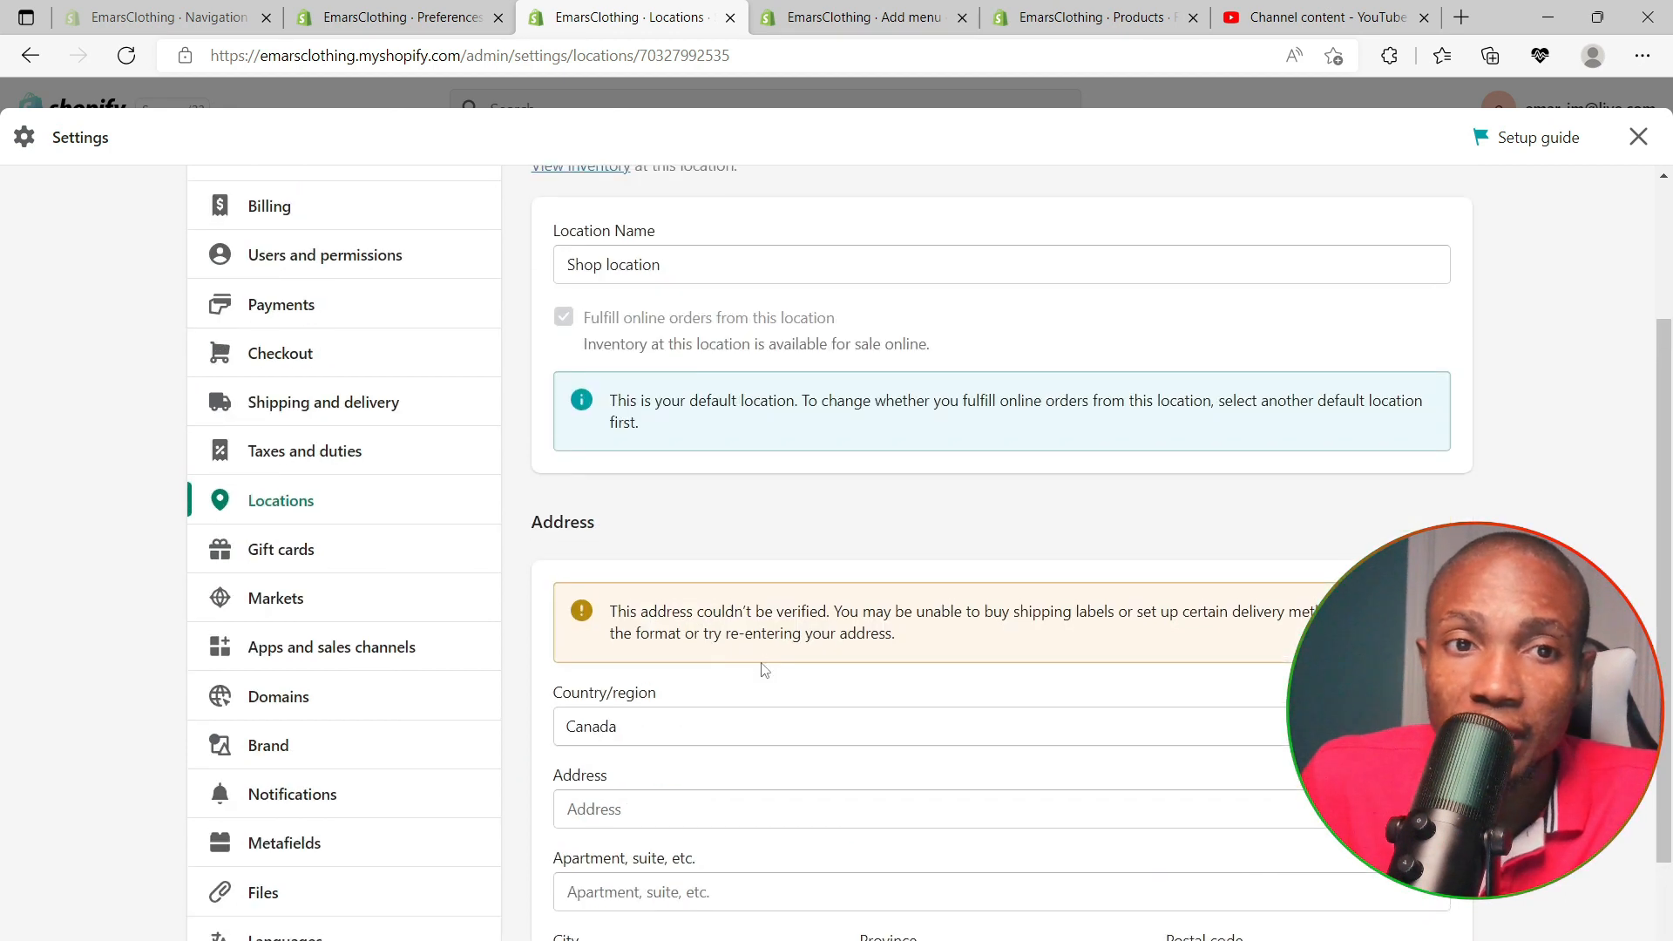
scroll(764, 669, up, 2)
scroll(763, 669, up, 1)
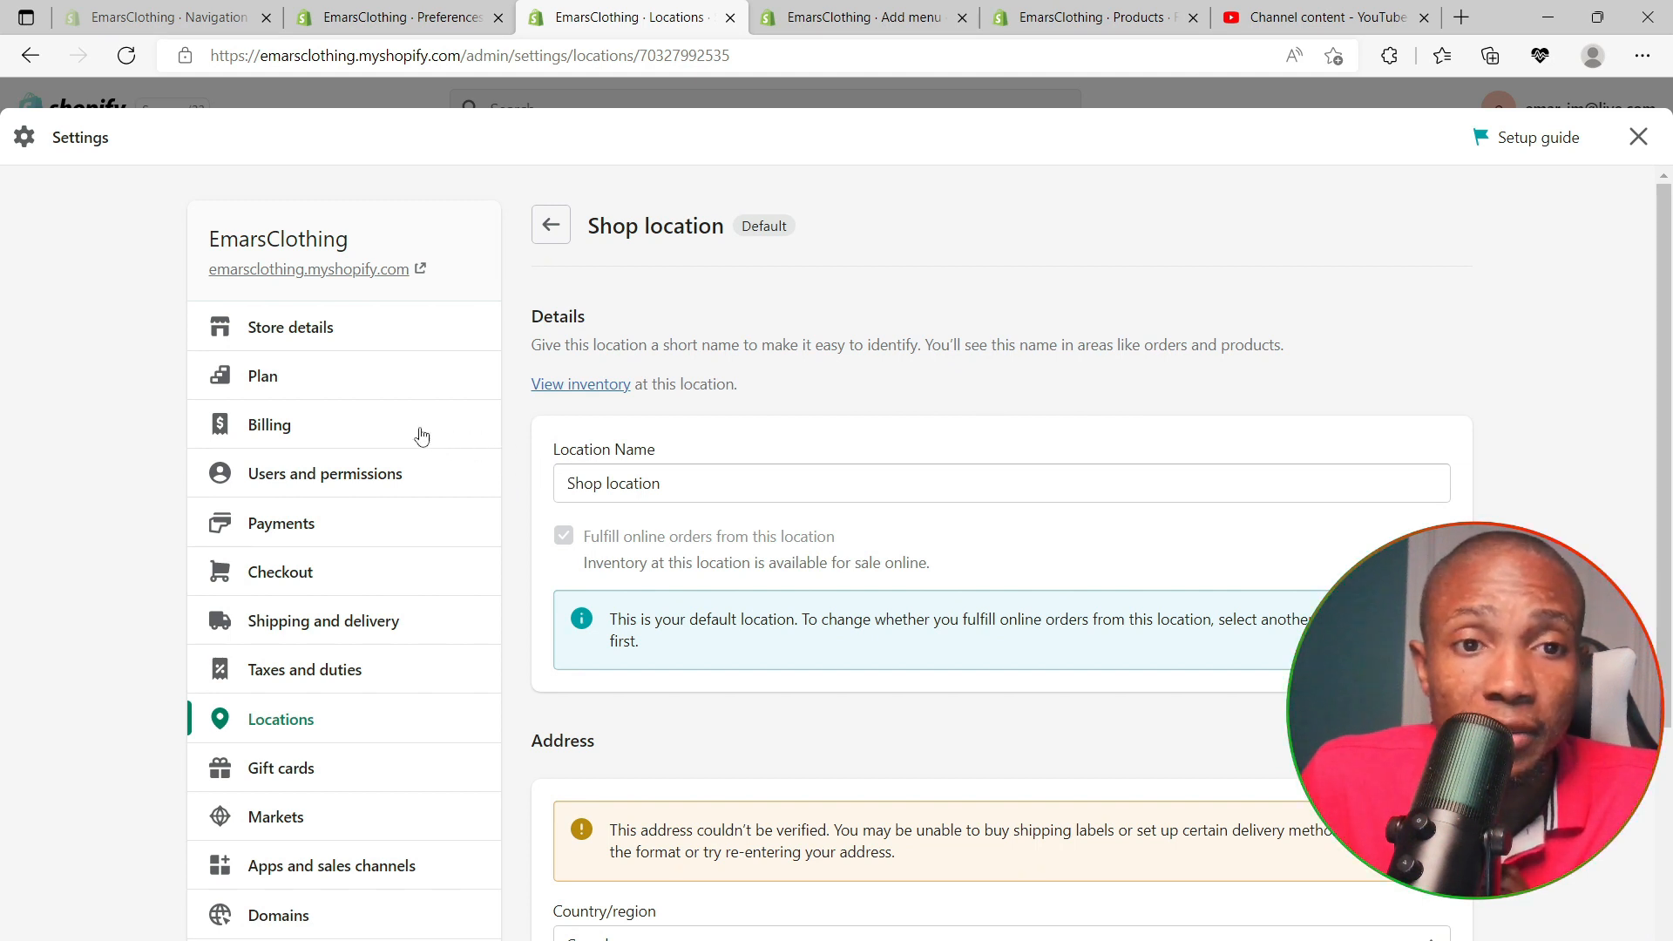
Open the address section of the store details for editing and view its country/region choices
click(291, 338)
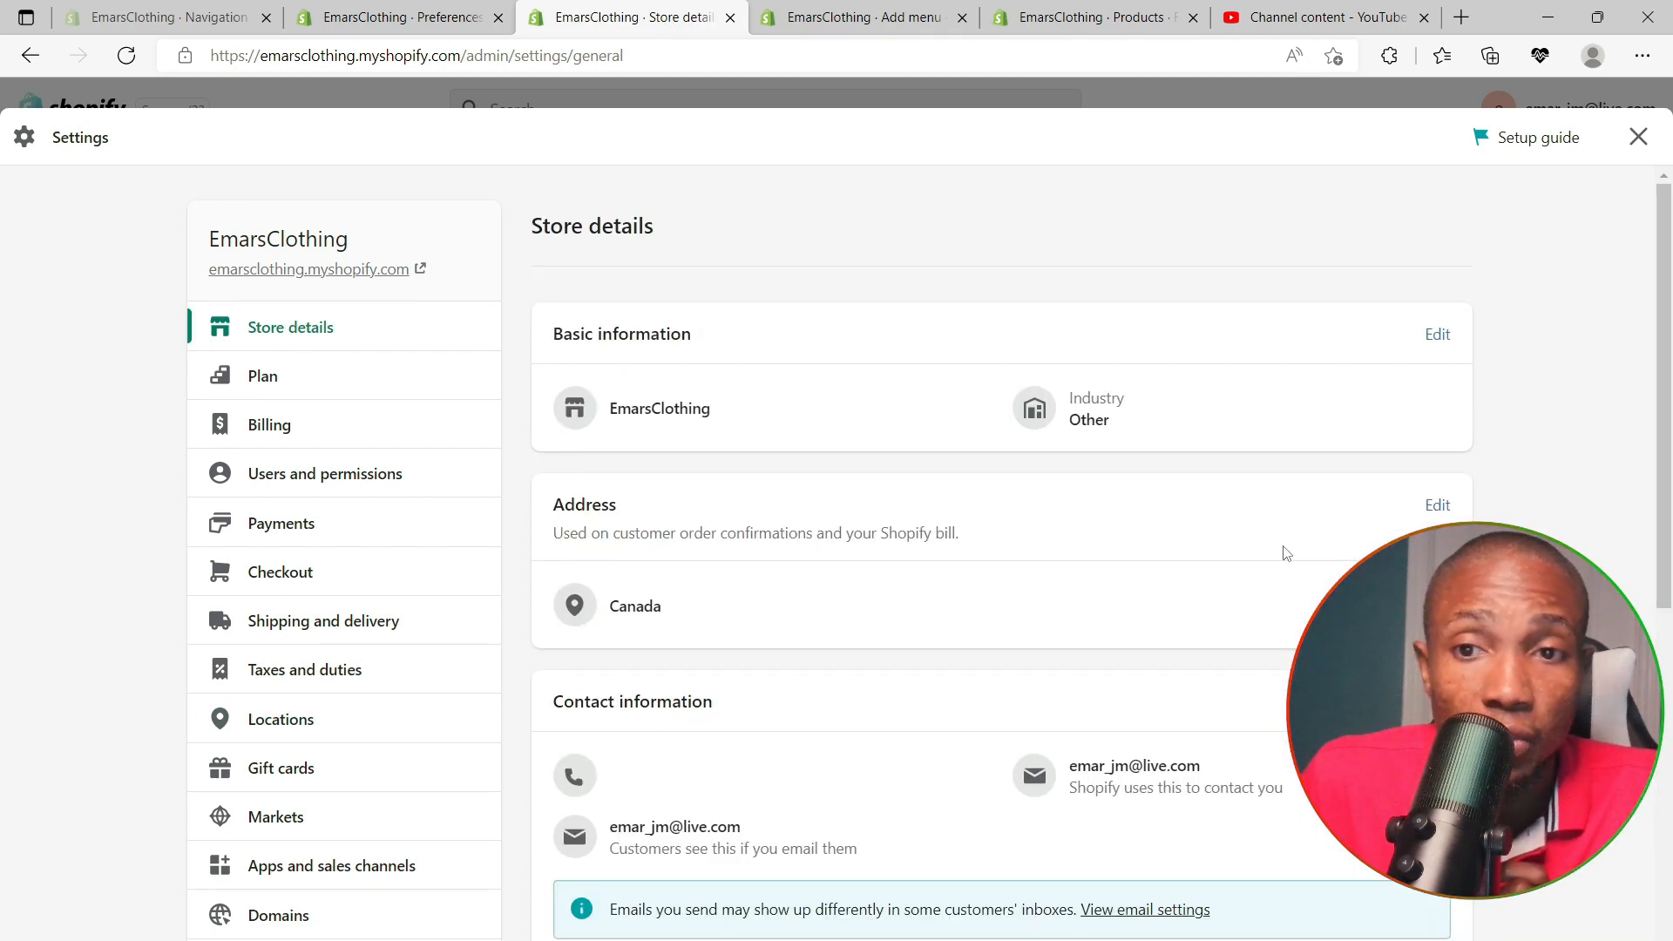
click(1429, 508)
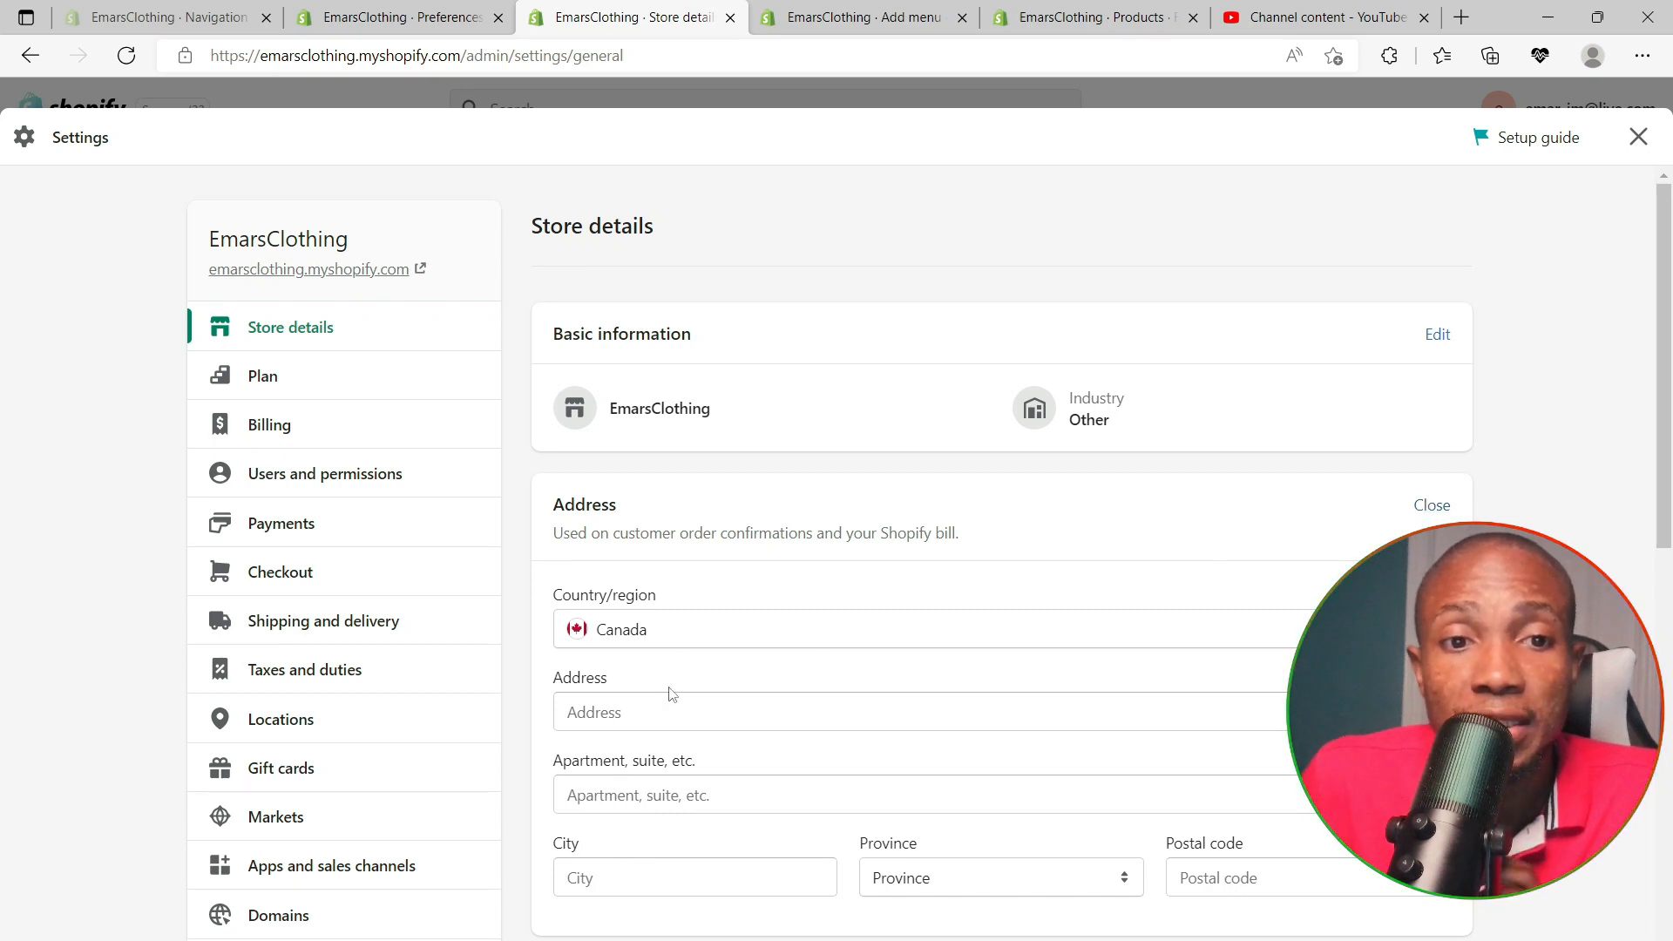
click(624, 643)
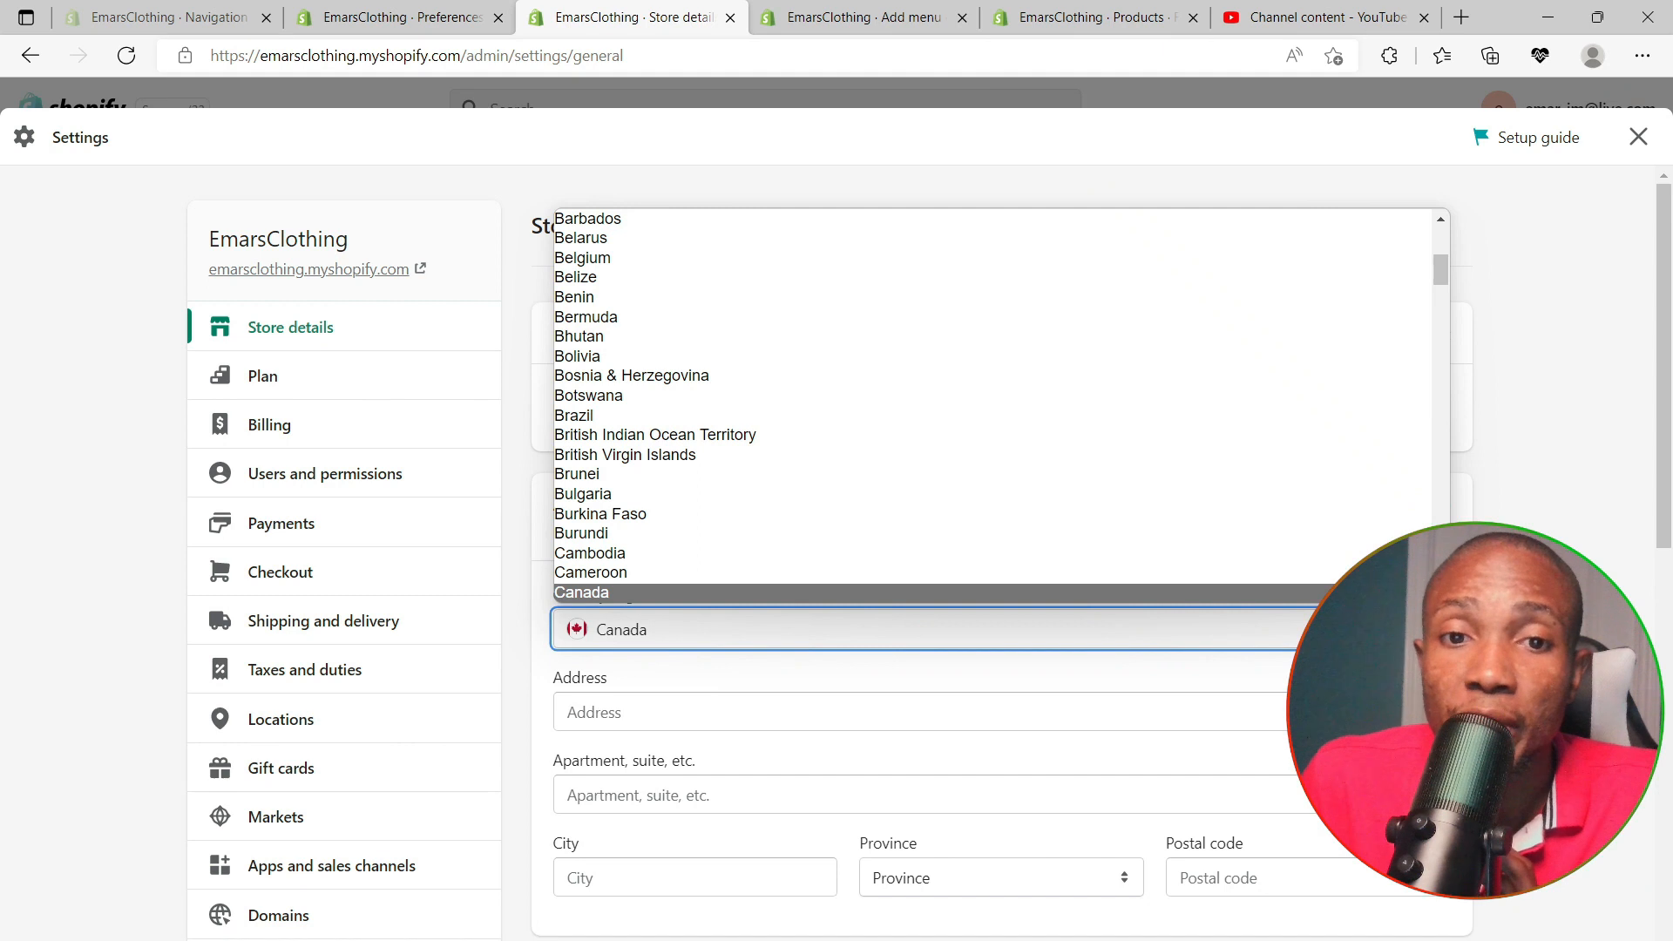
key(Escape)
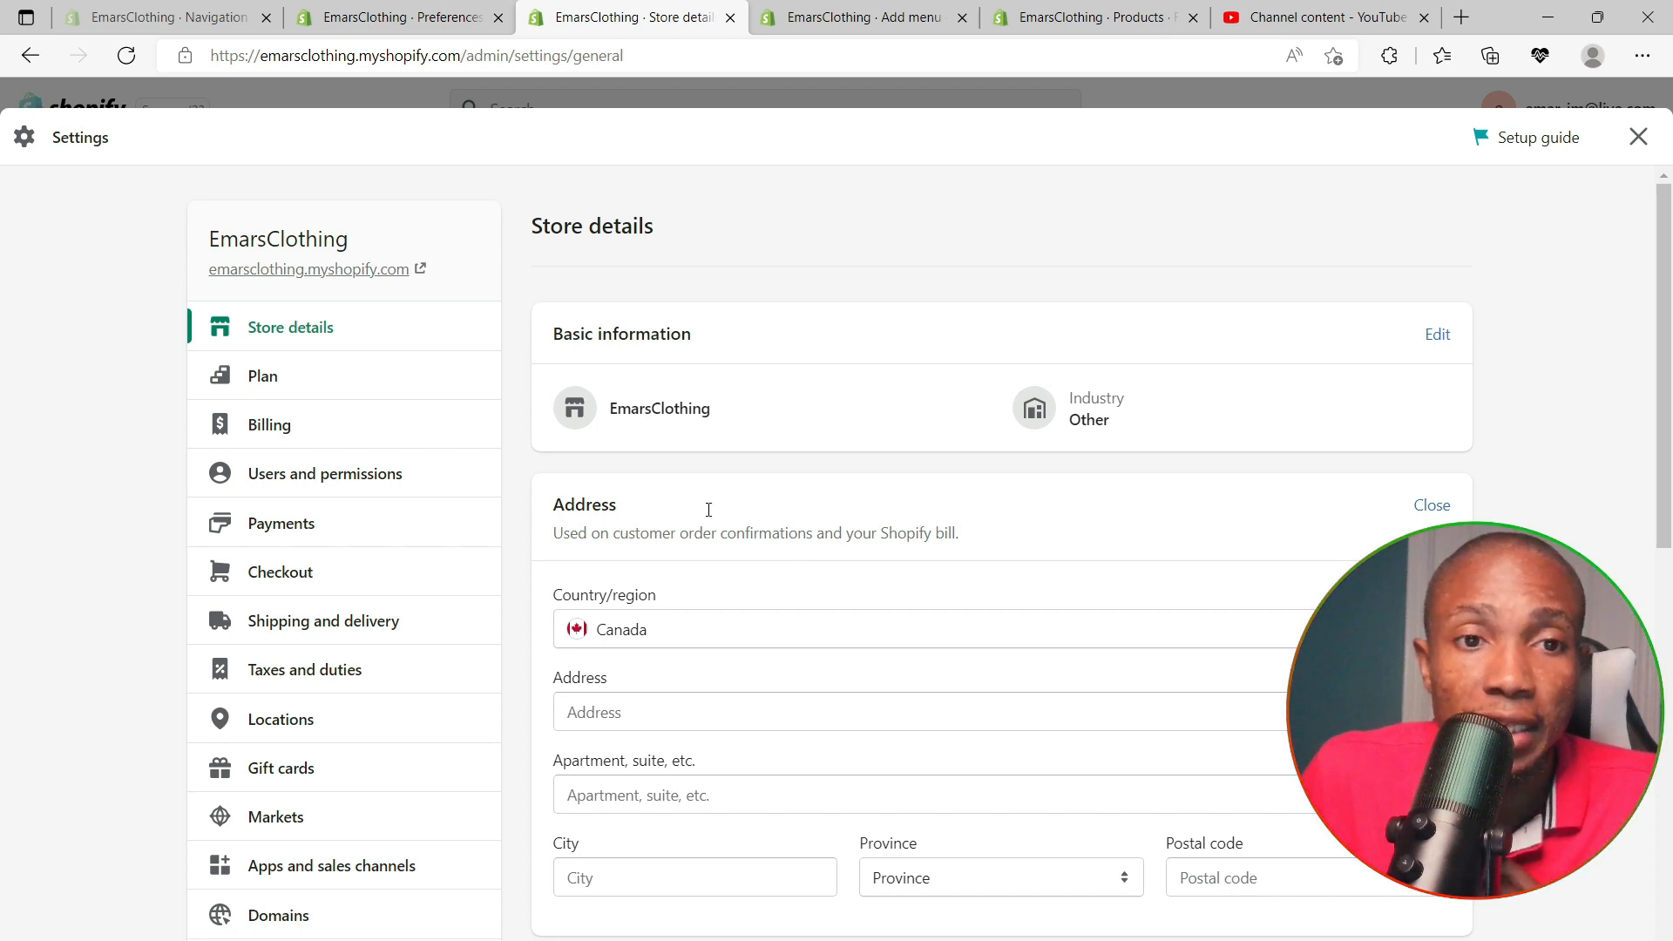
Open the Shopify Payments account setup form from the Payments settings and keep Individual/sole proprietorship as the business type
click(277, 529)
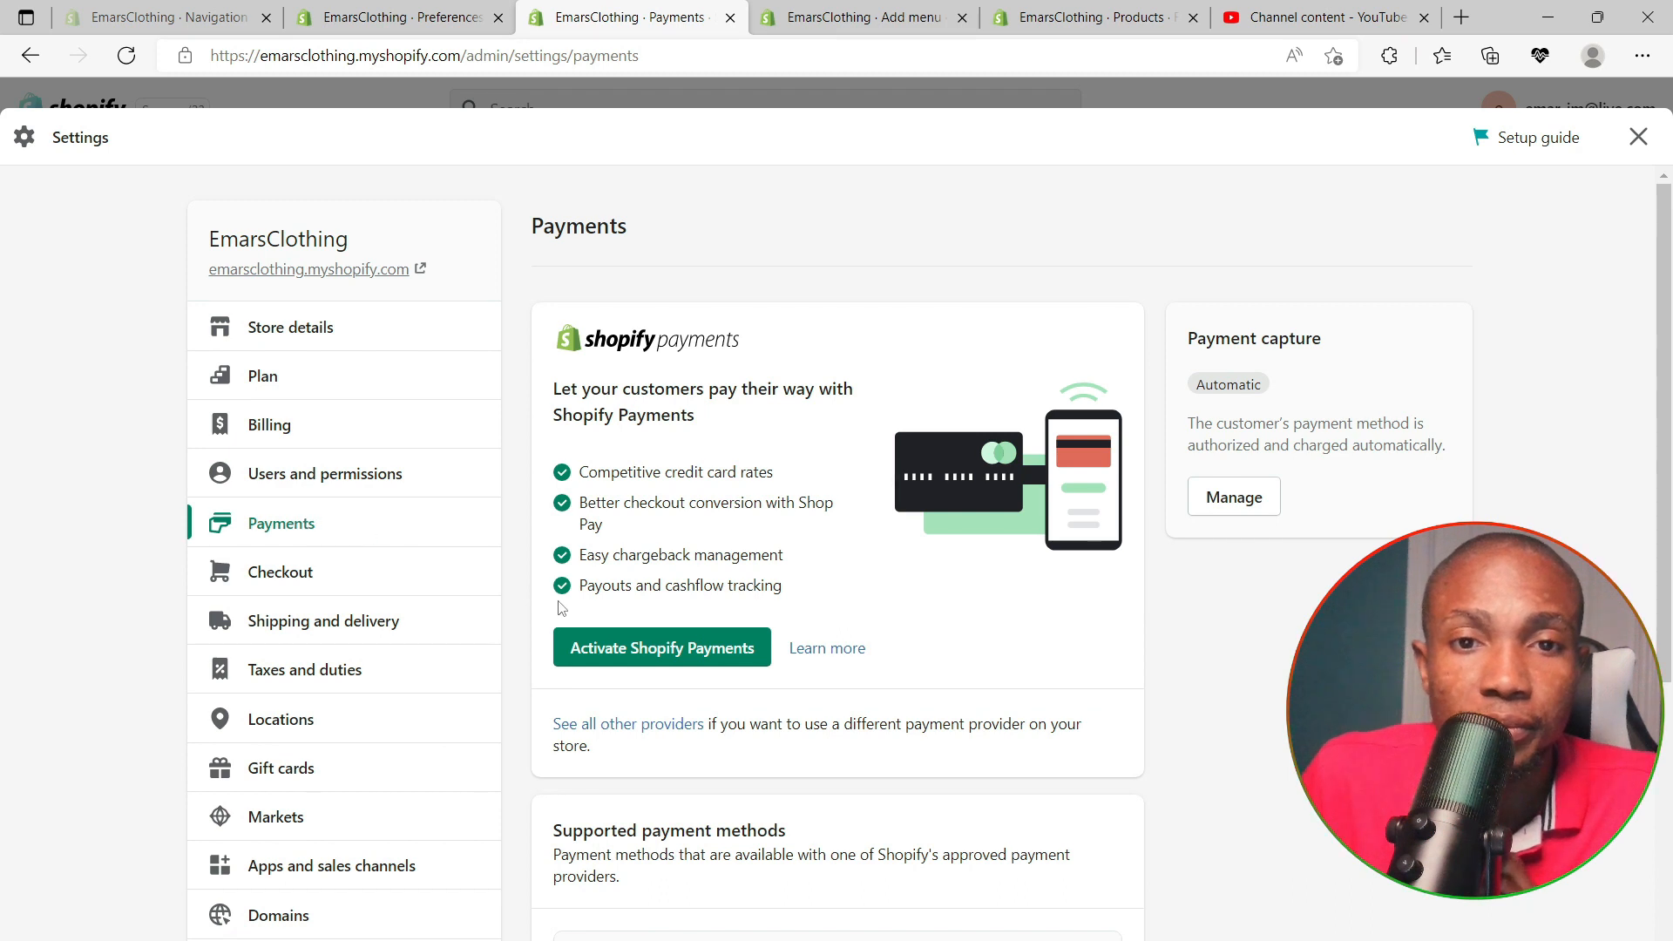
click(621, 646)
click(1067, 649)
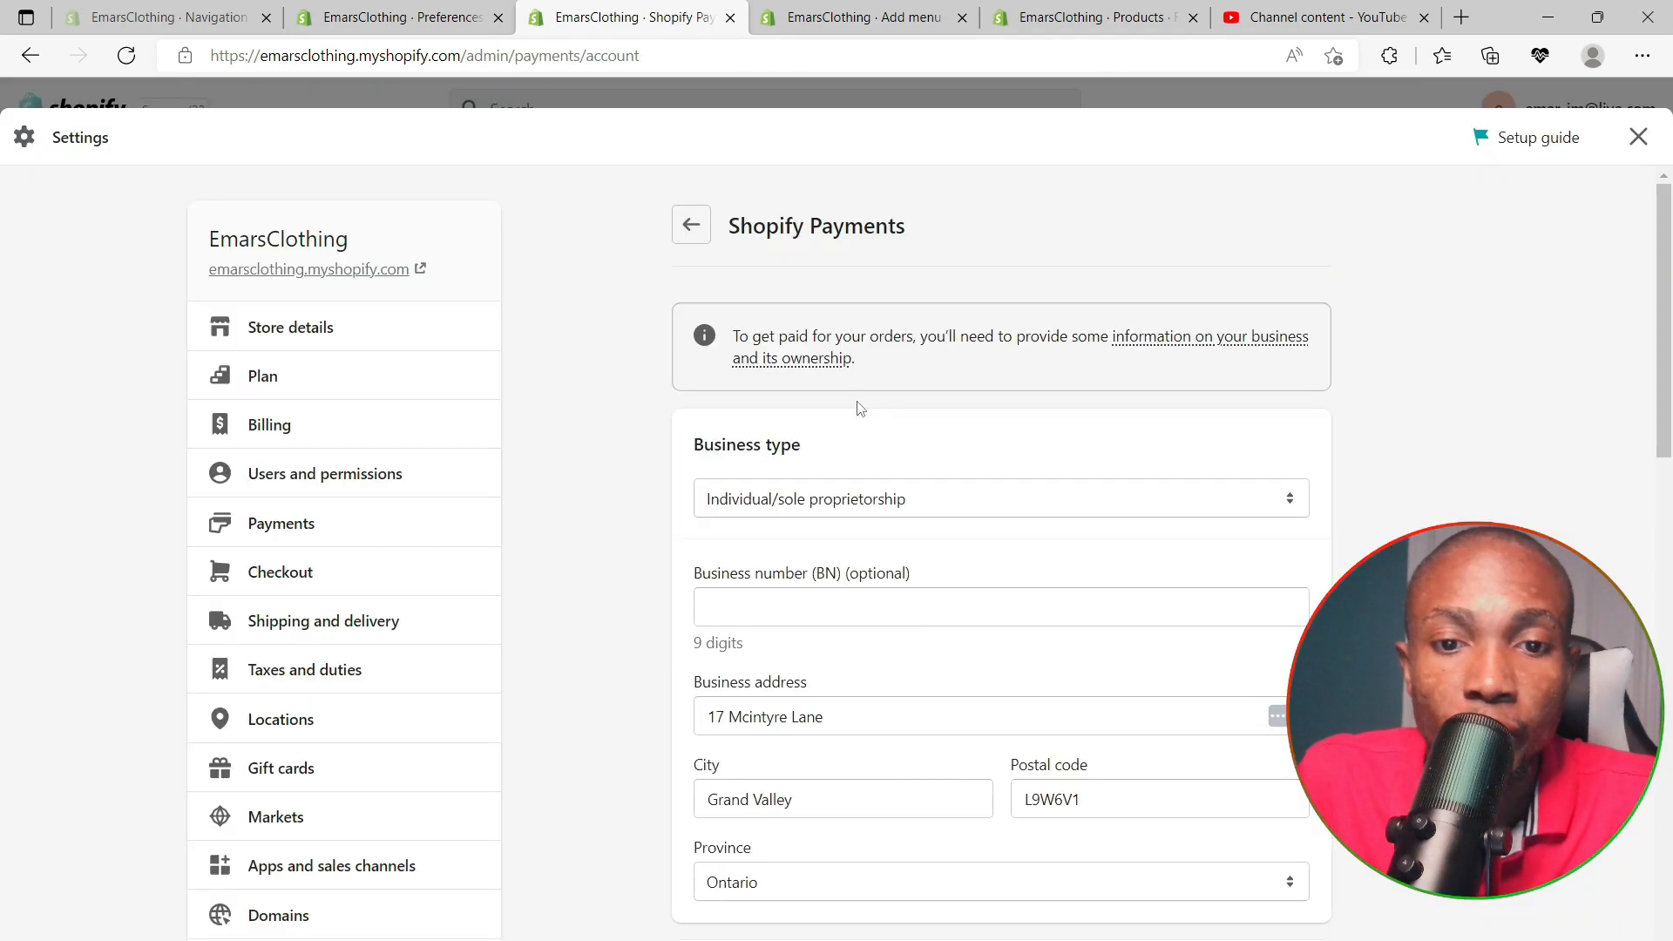
click(862, 504)
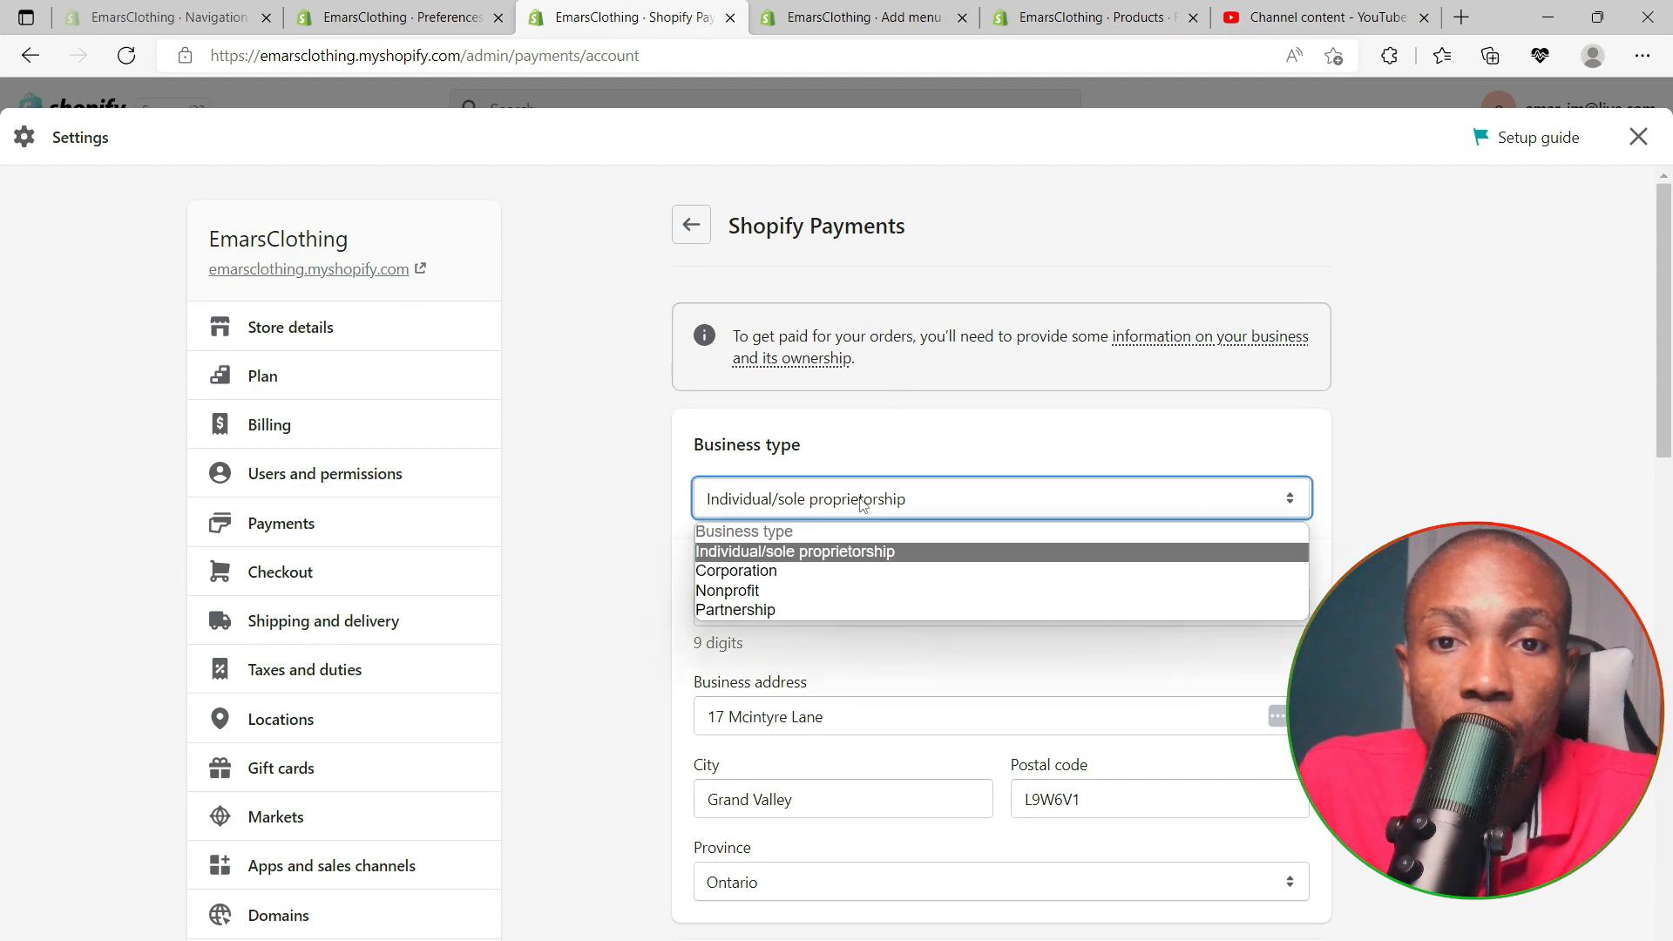
click(862, 504)
Set the payout bank country to United States, enter the bank's routing number and account number, and submit the Shopify Payments form
scroll(952, 601, down, 5)
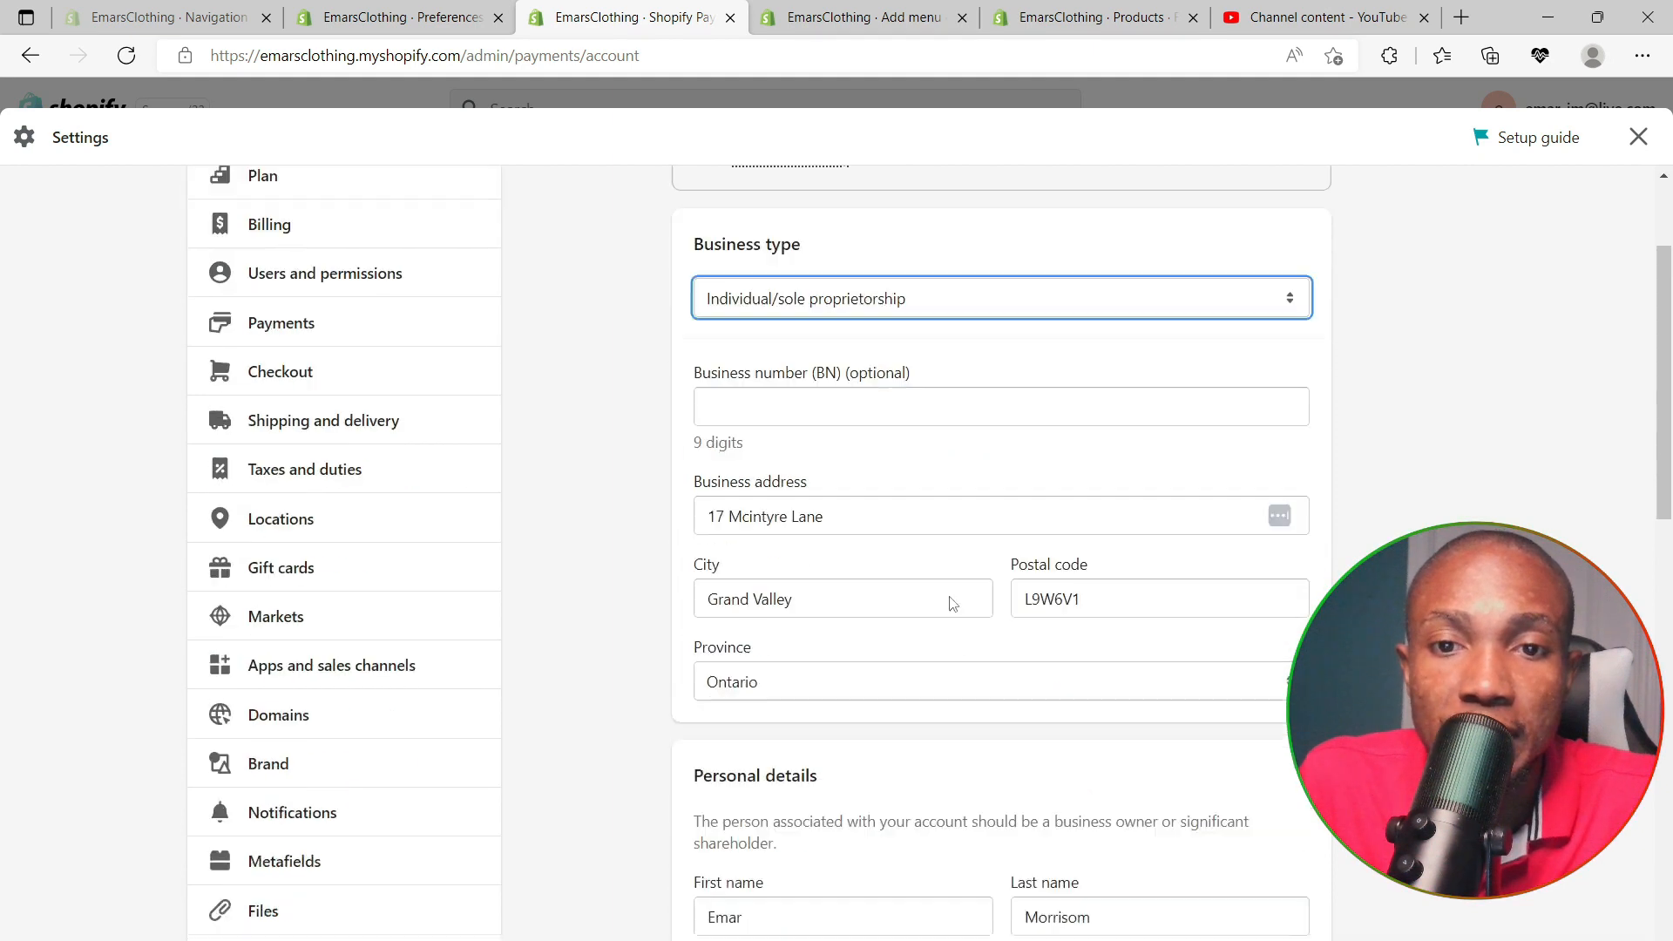
scroll(952, 604, down, 10)
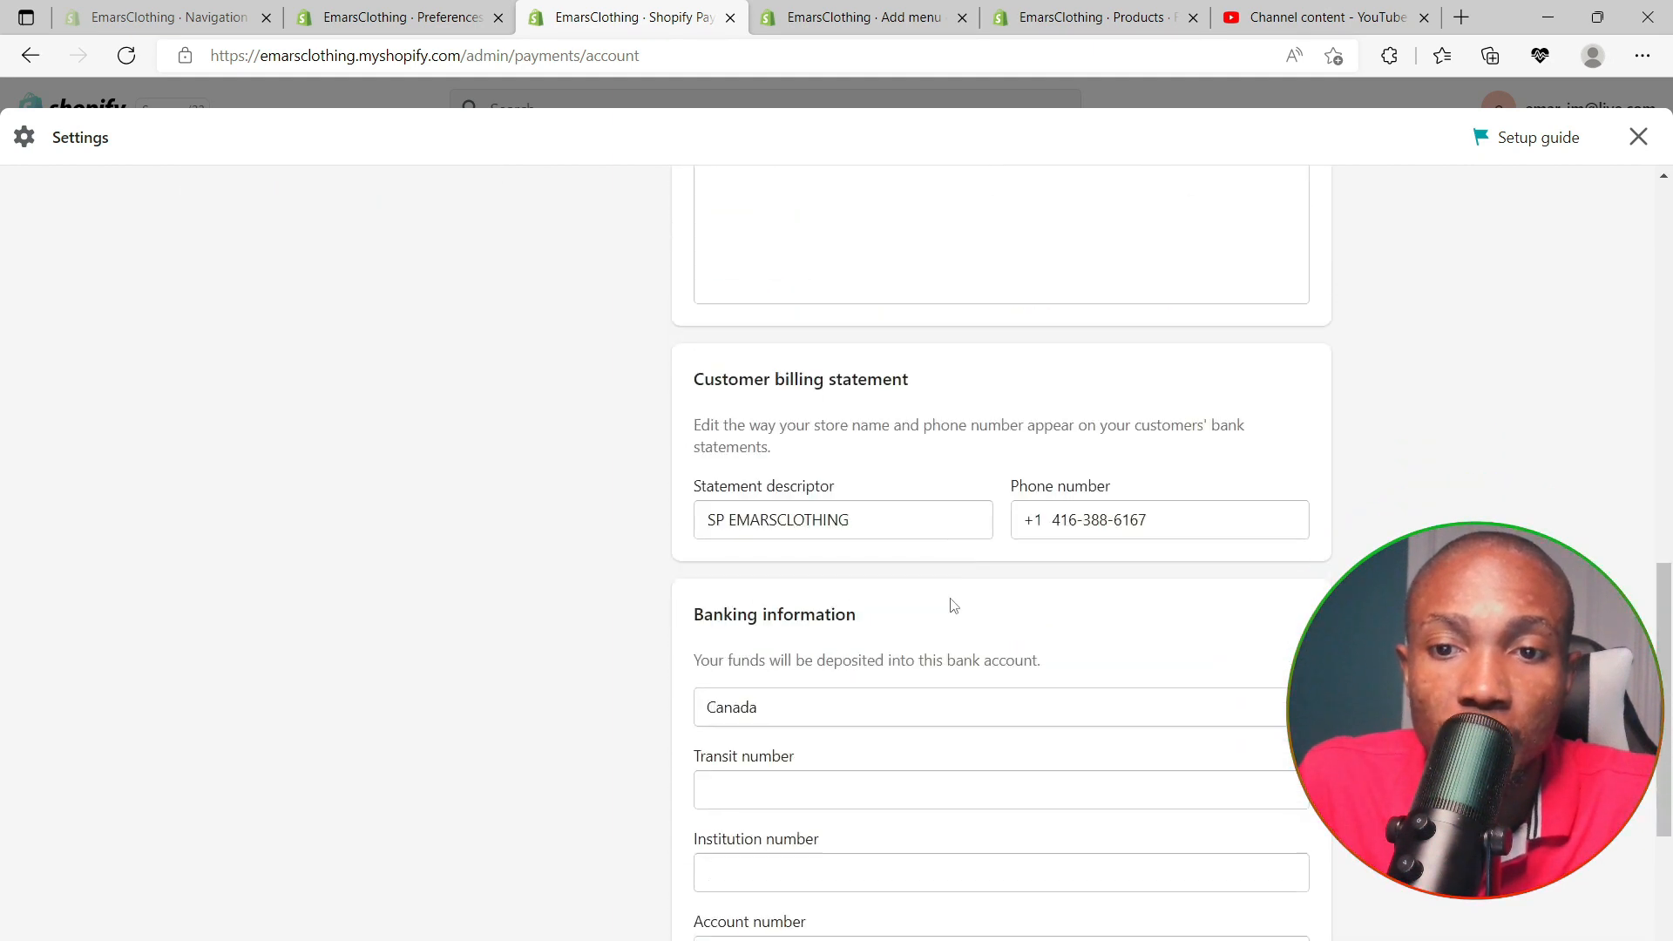
scroll(952, 604, down, 3)
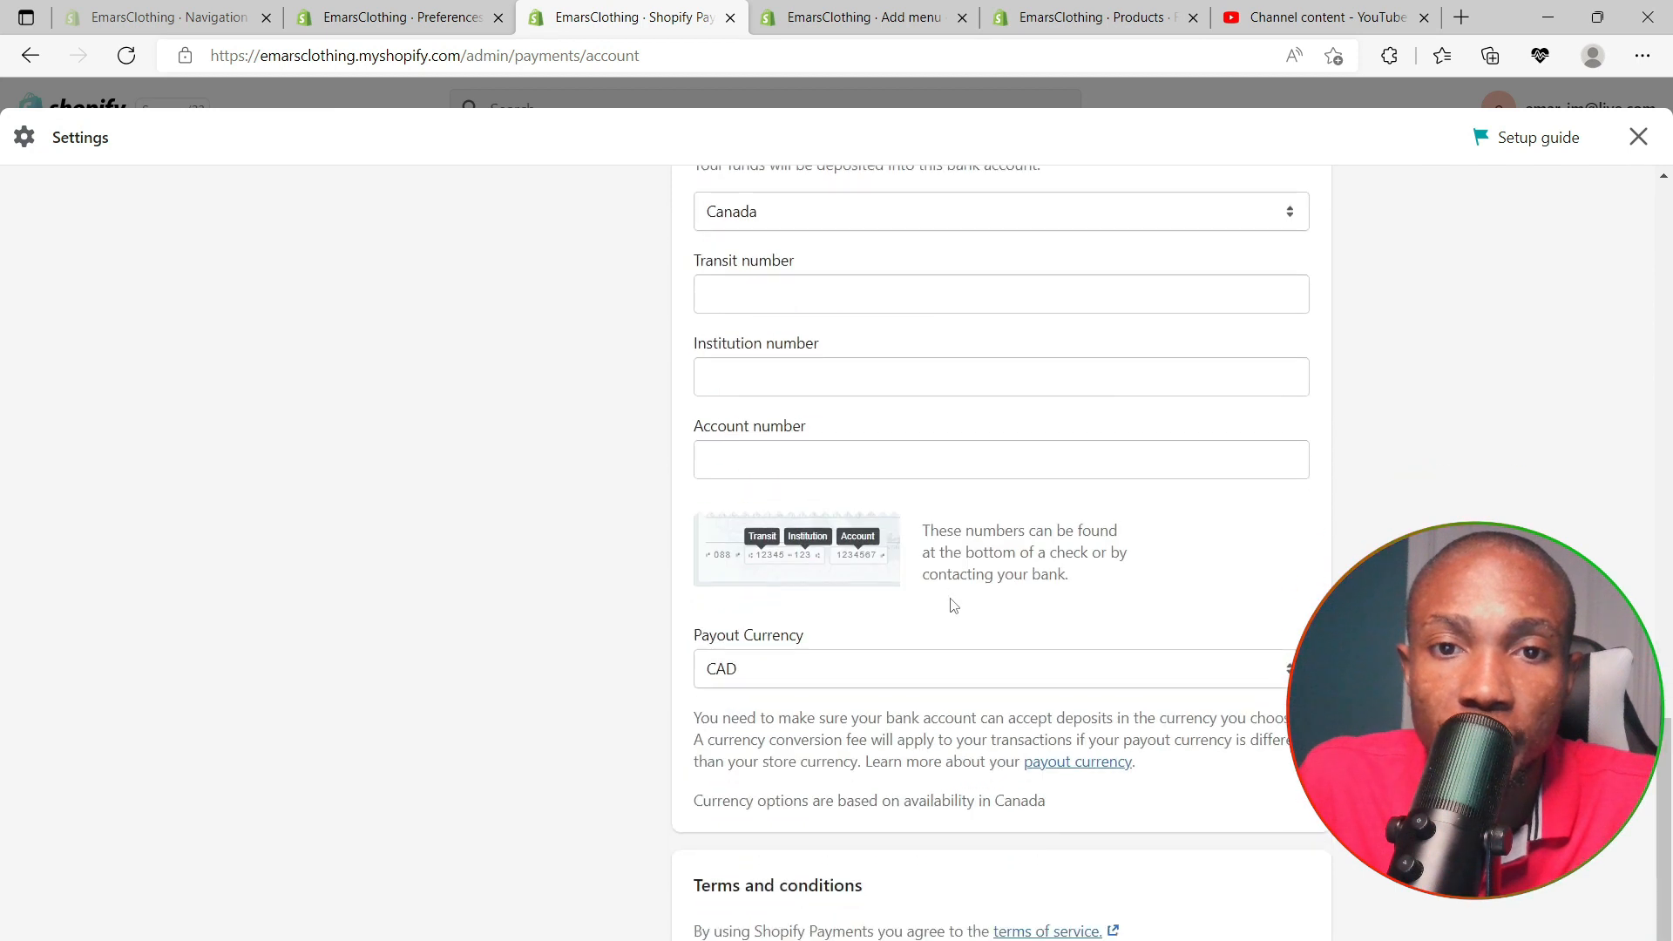
click(810, 299)
scroll(896, 494, up, 3)
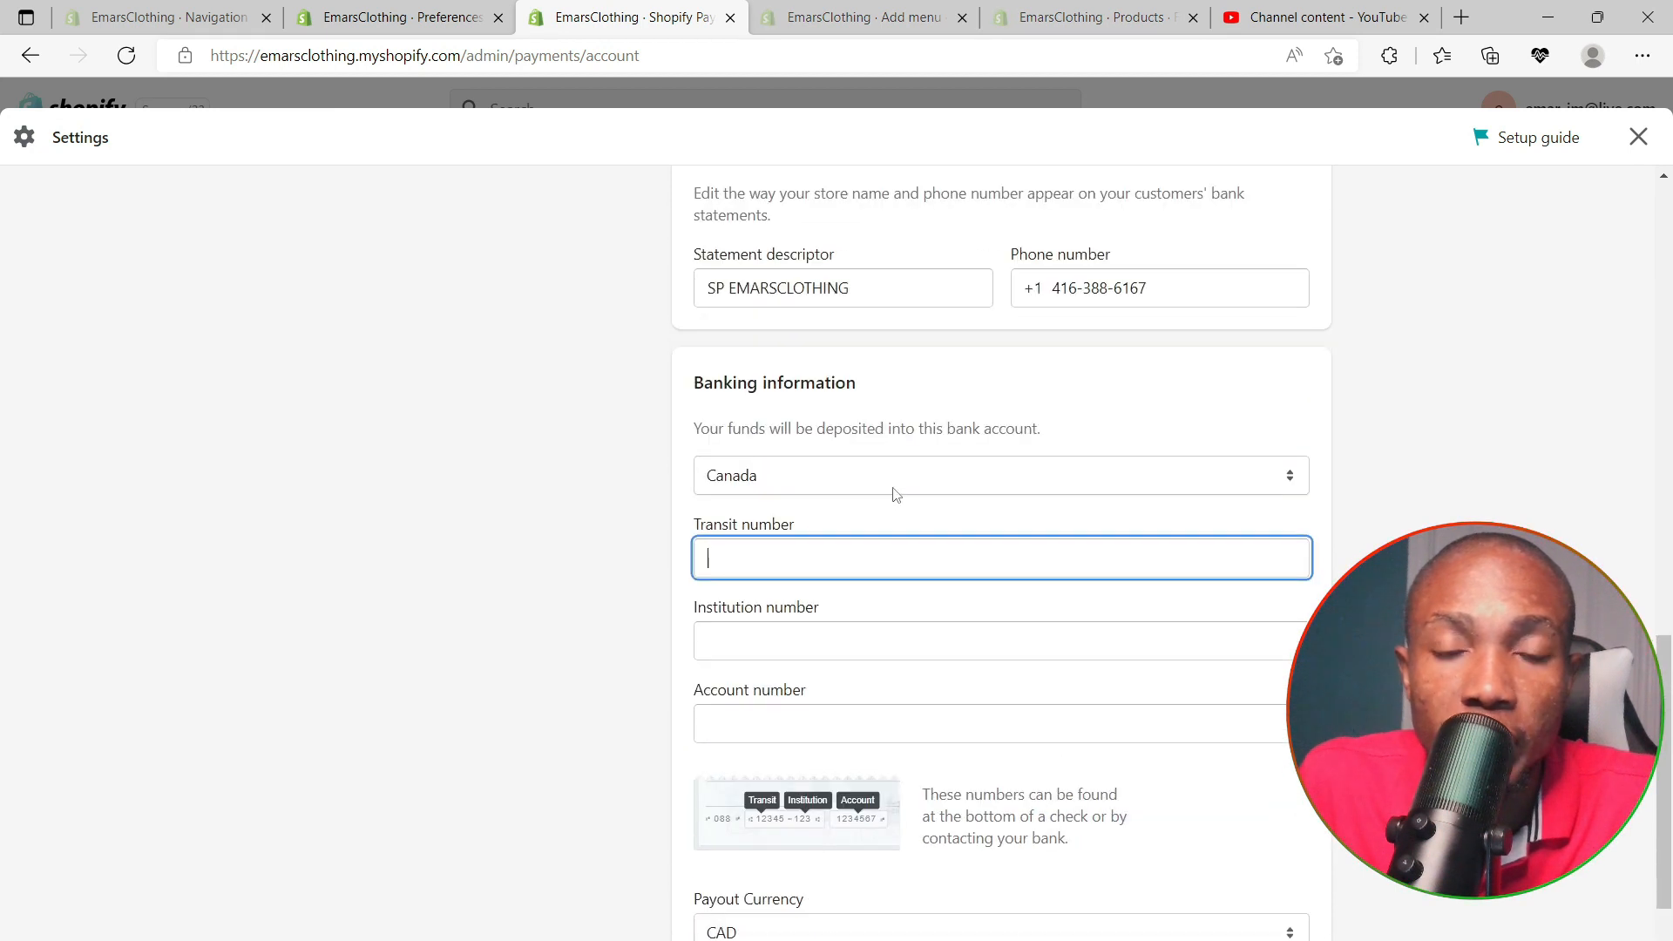
click(1272, 489)
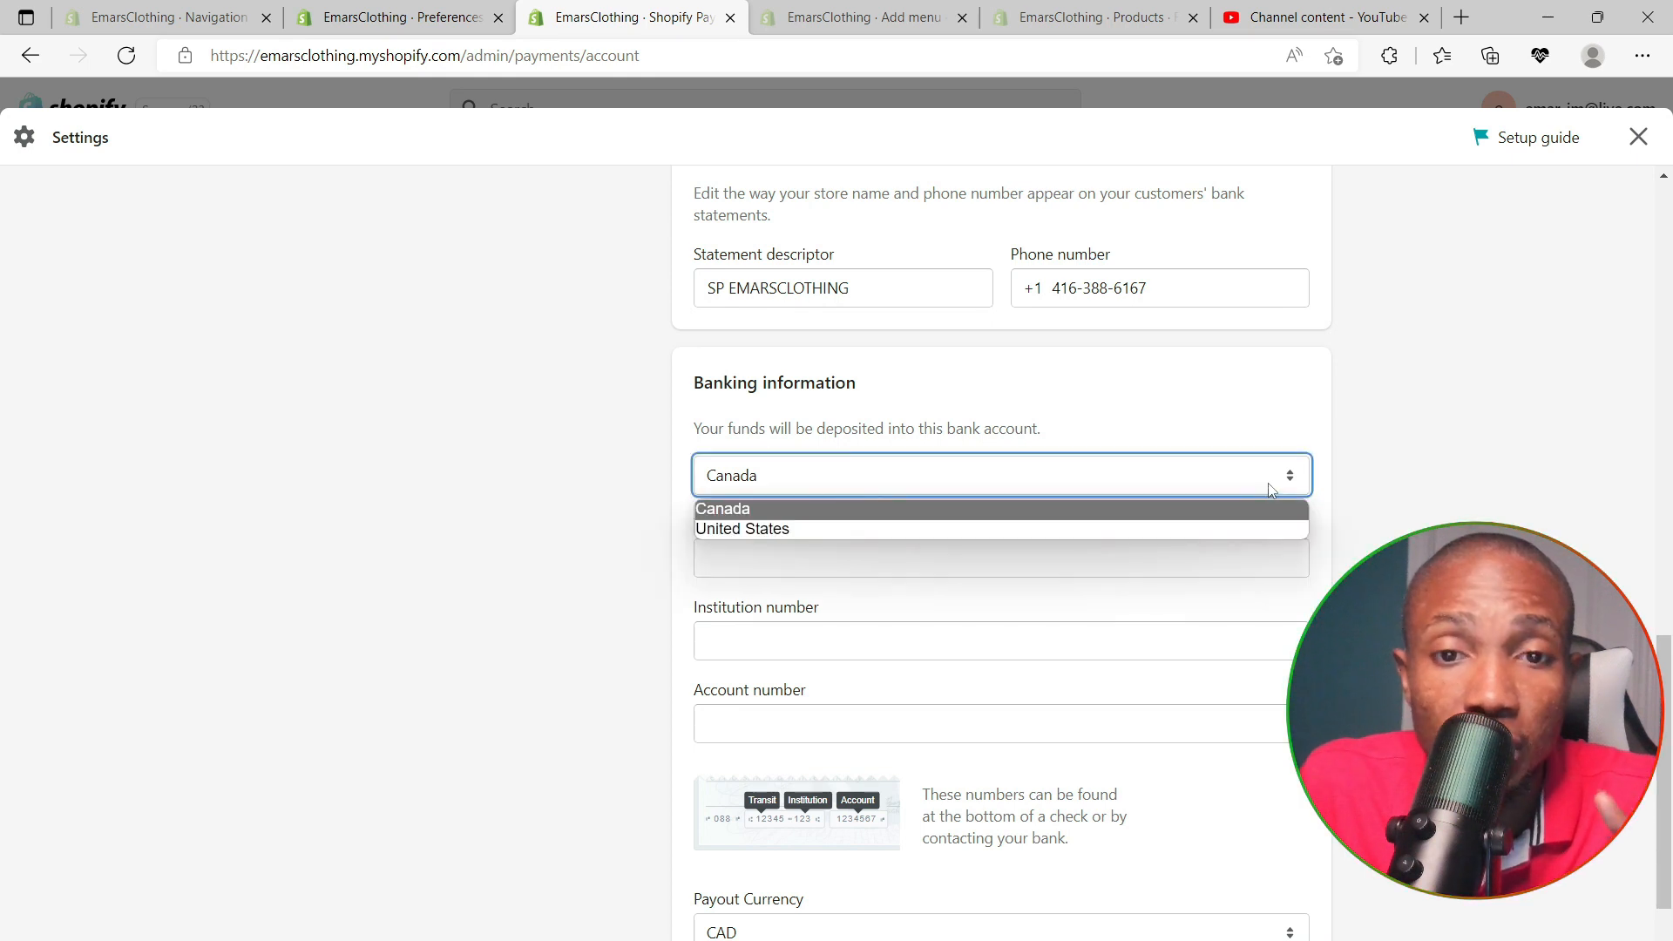
click(884, 531)
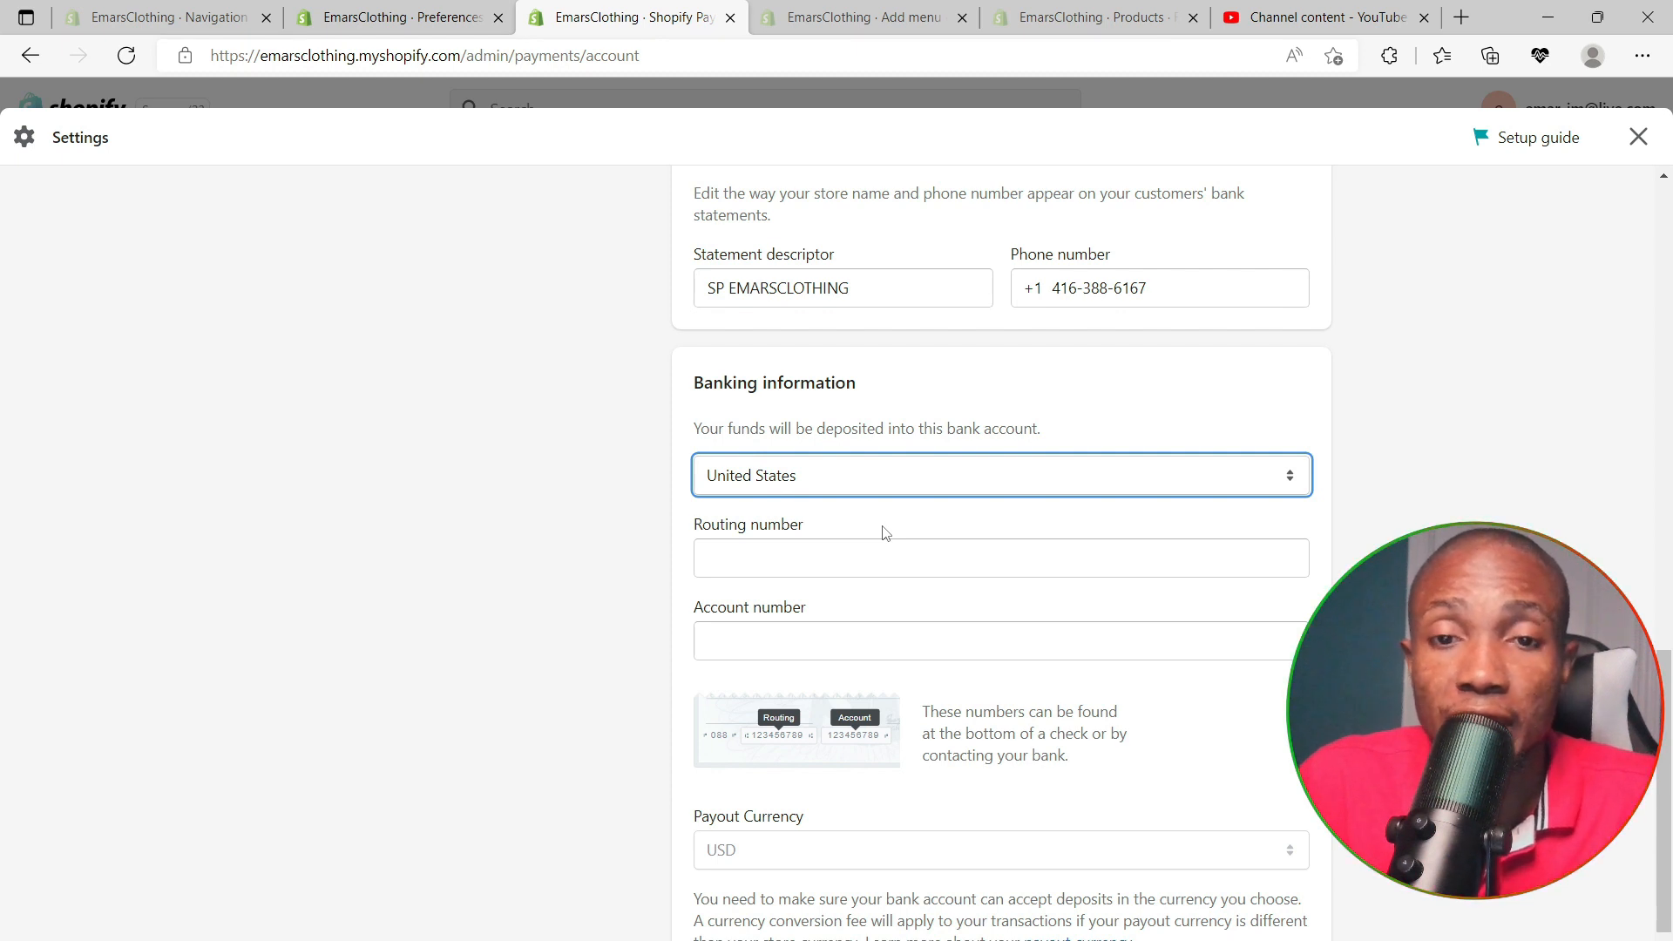
click(866, 562)
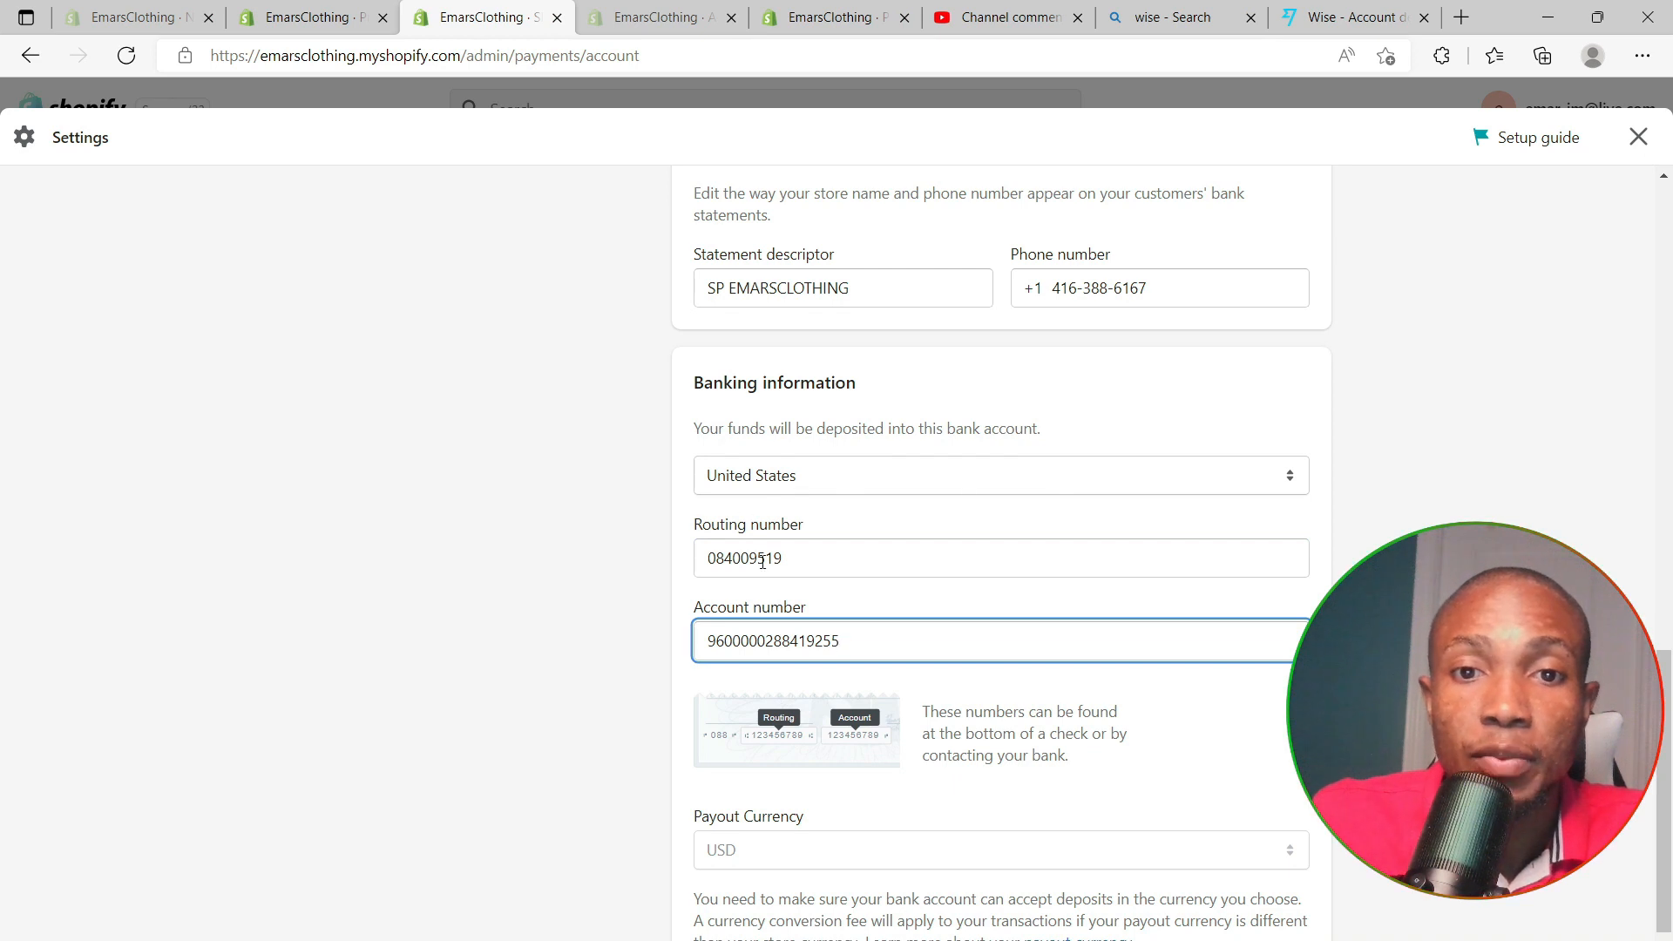
scroll(762, 560, down, 3)
click(1215, 917)
scroll(1217, 923, up, 2)
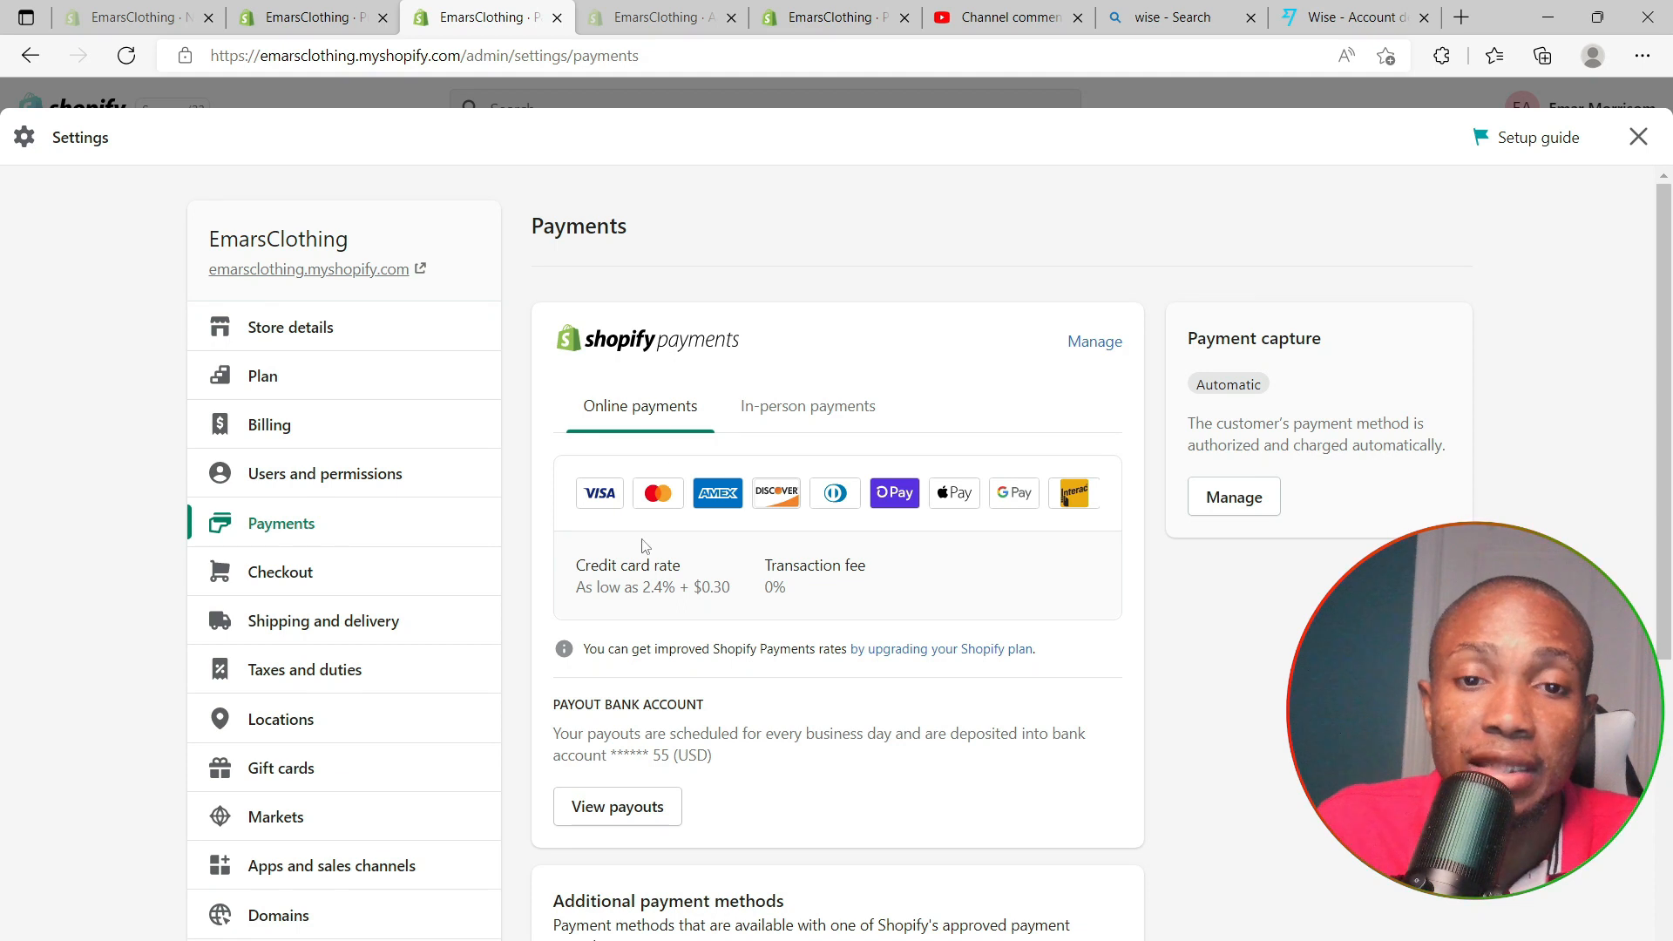
Examine the Shopify Payments credit card rate, the payout bank account section and the PayPal entry under additional payment methods
drag(572, 575, 683, 591)
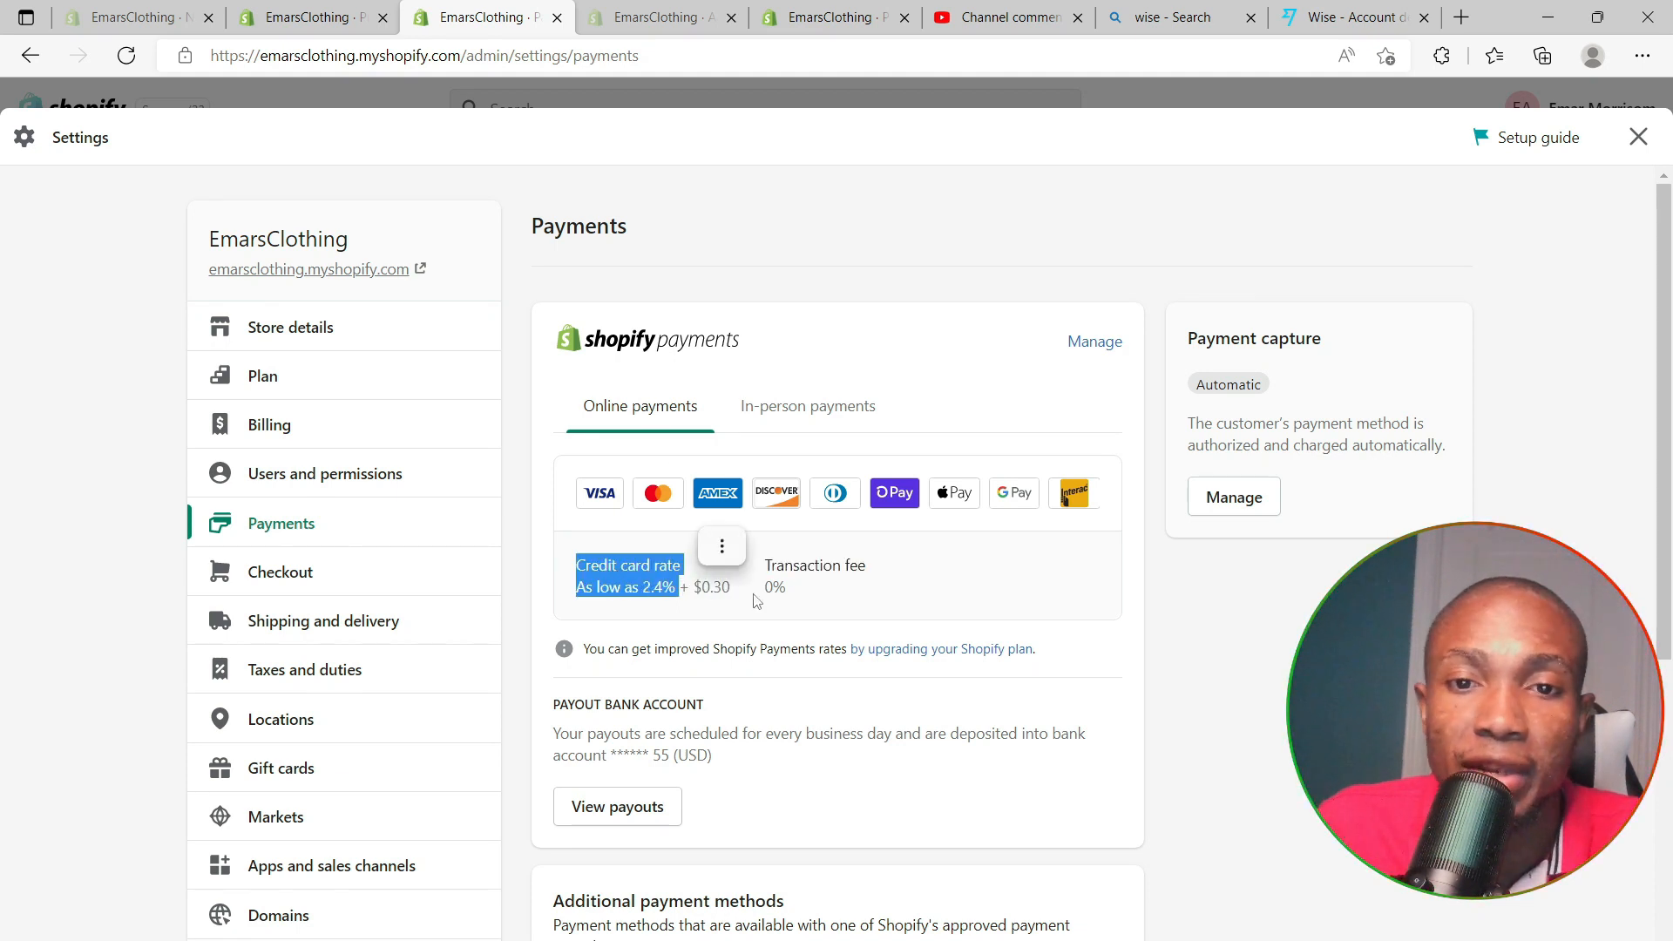
scroll(780, 606, down, 3)
scroll(779, 605, down, 2)
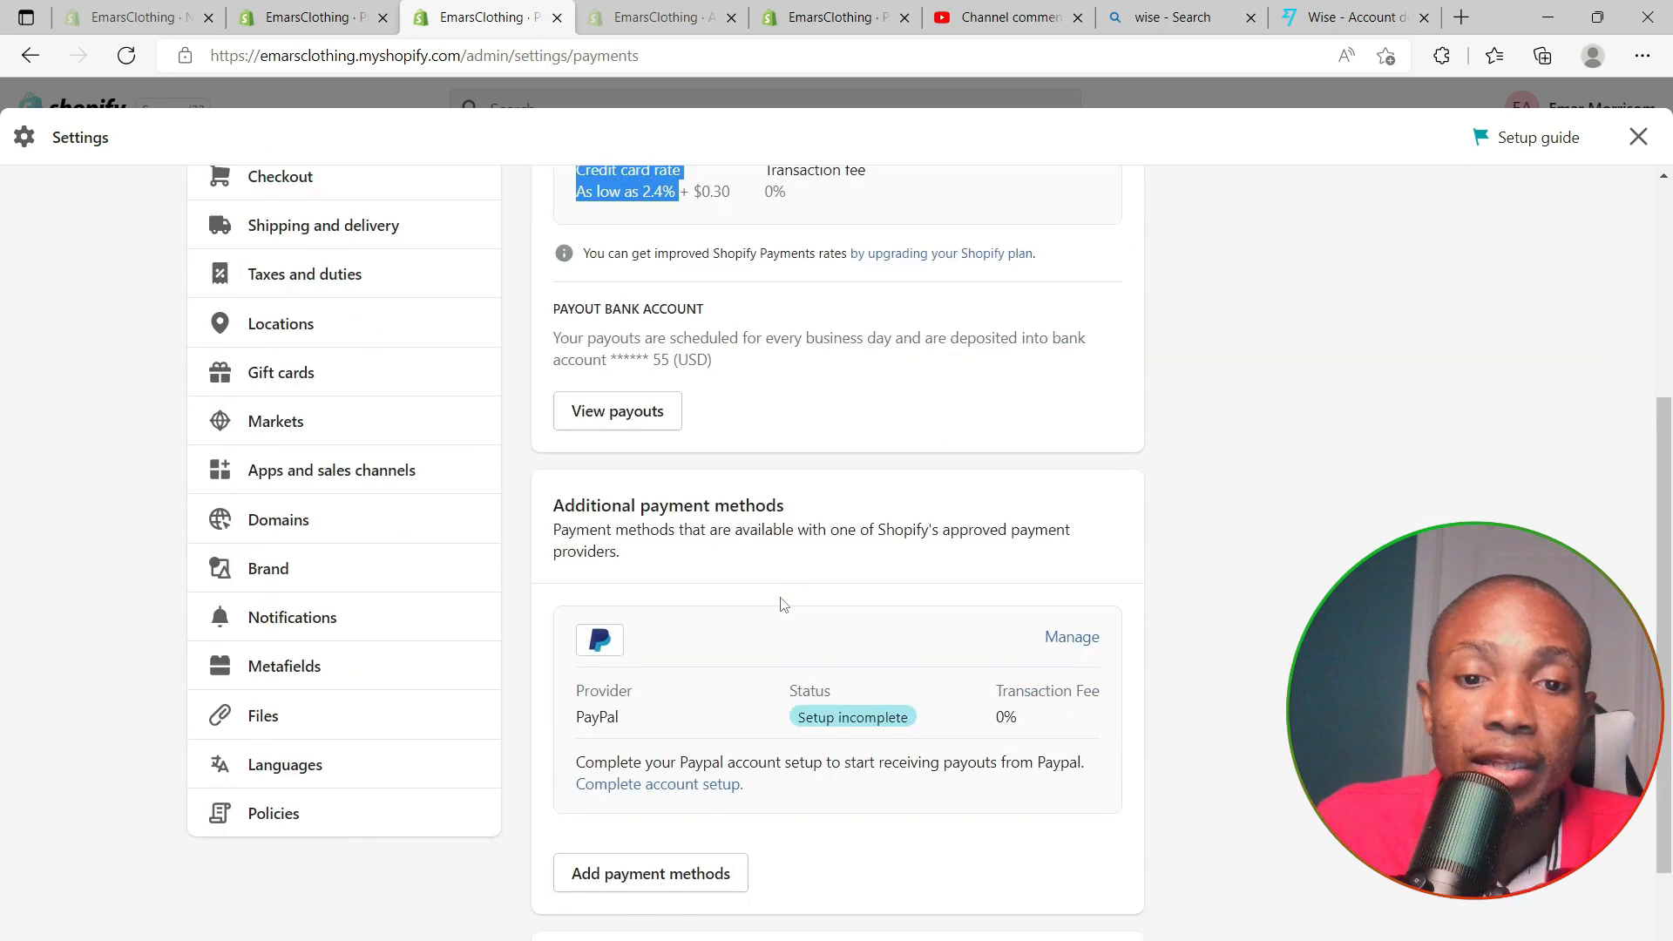
scroll(771, 631, down, 1)
scroll(765, 638, up, 2)
scroll(764, 638, up, 1)
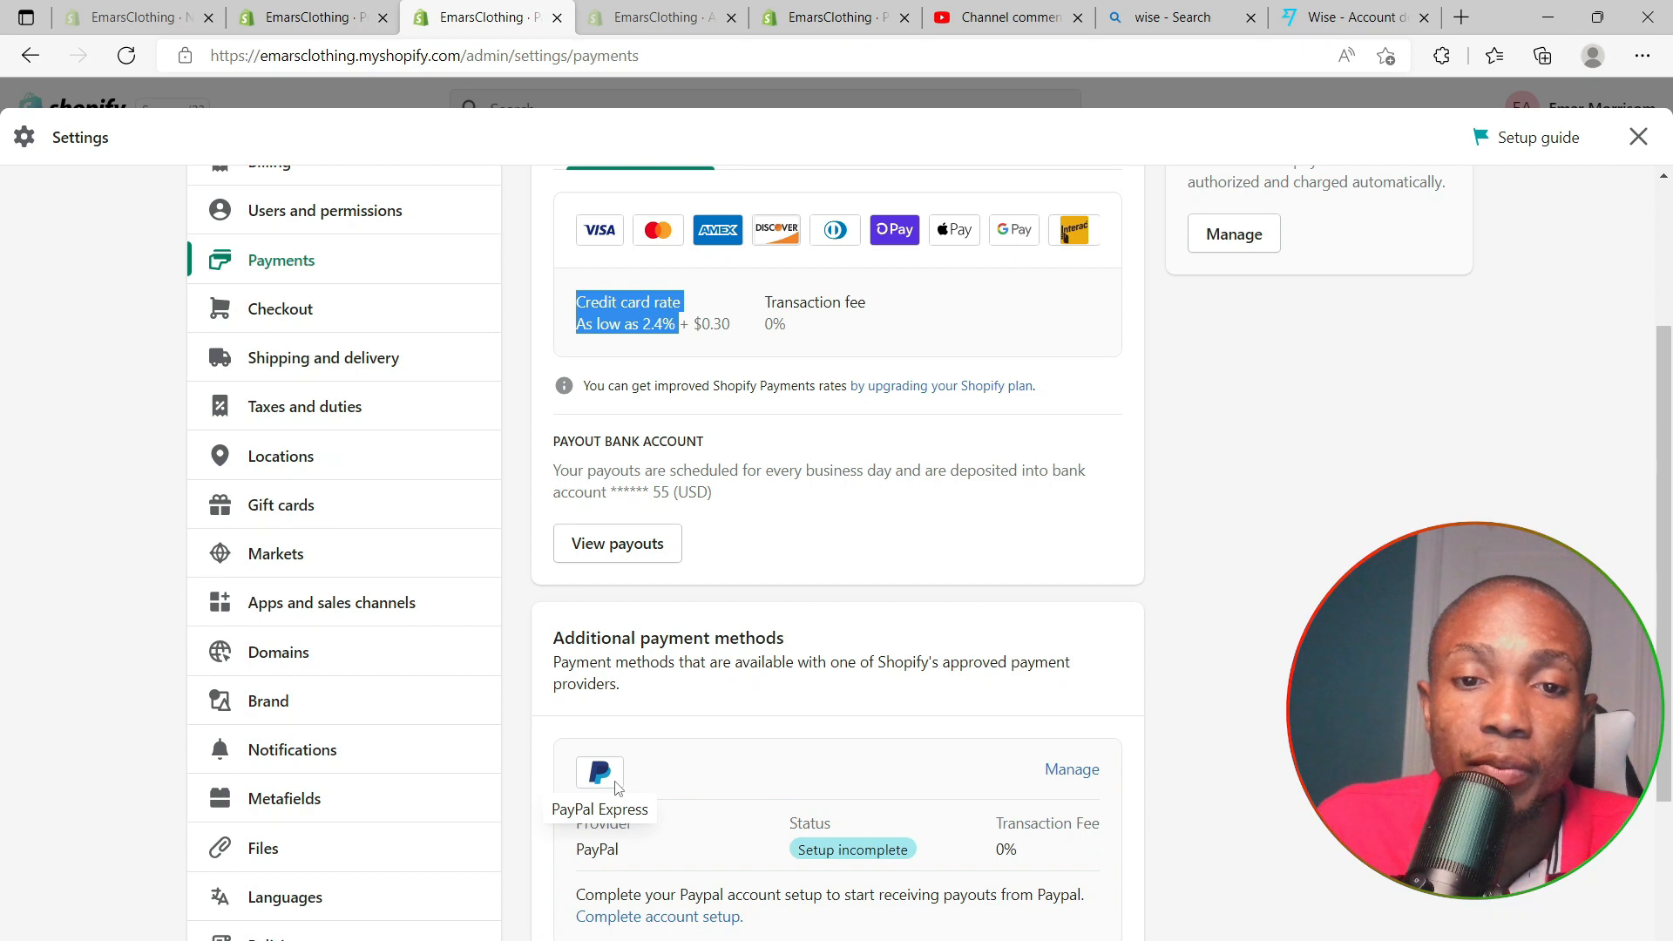
scroll(646, 784, down, 3)
click(681, 666)
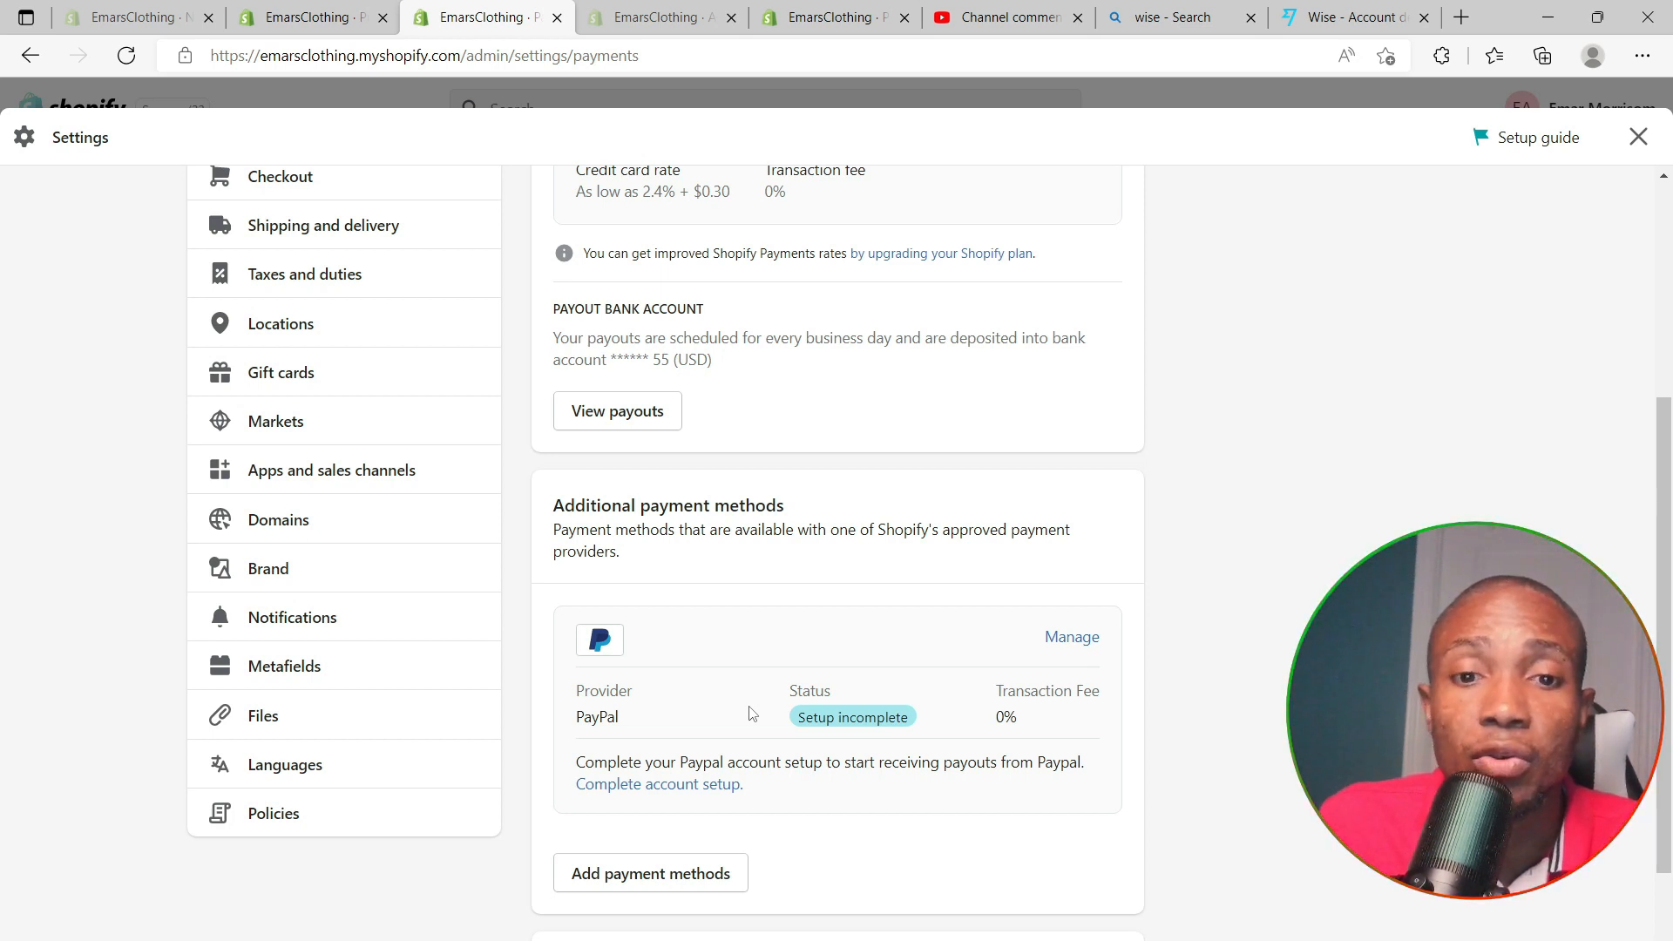
View the options for adding a manual payment method, and close the list without choosing any
scroll(751, 714, down, 2)
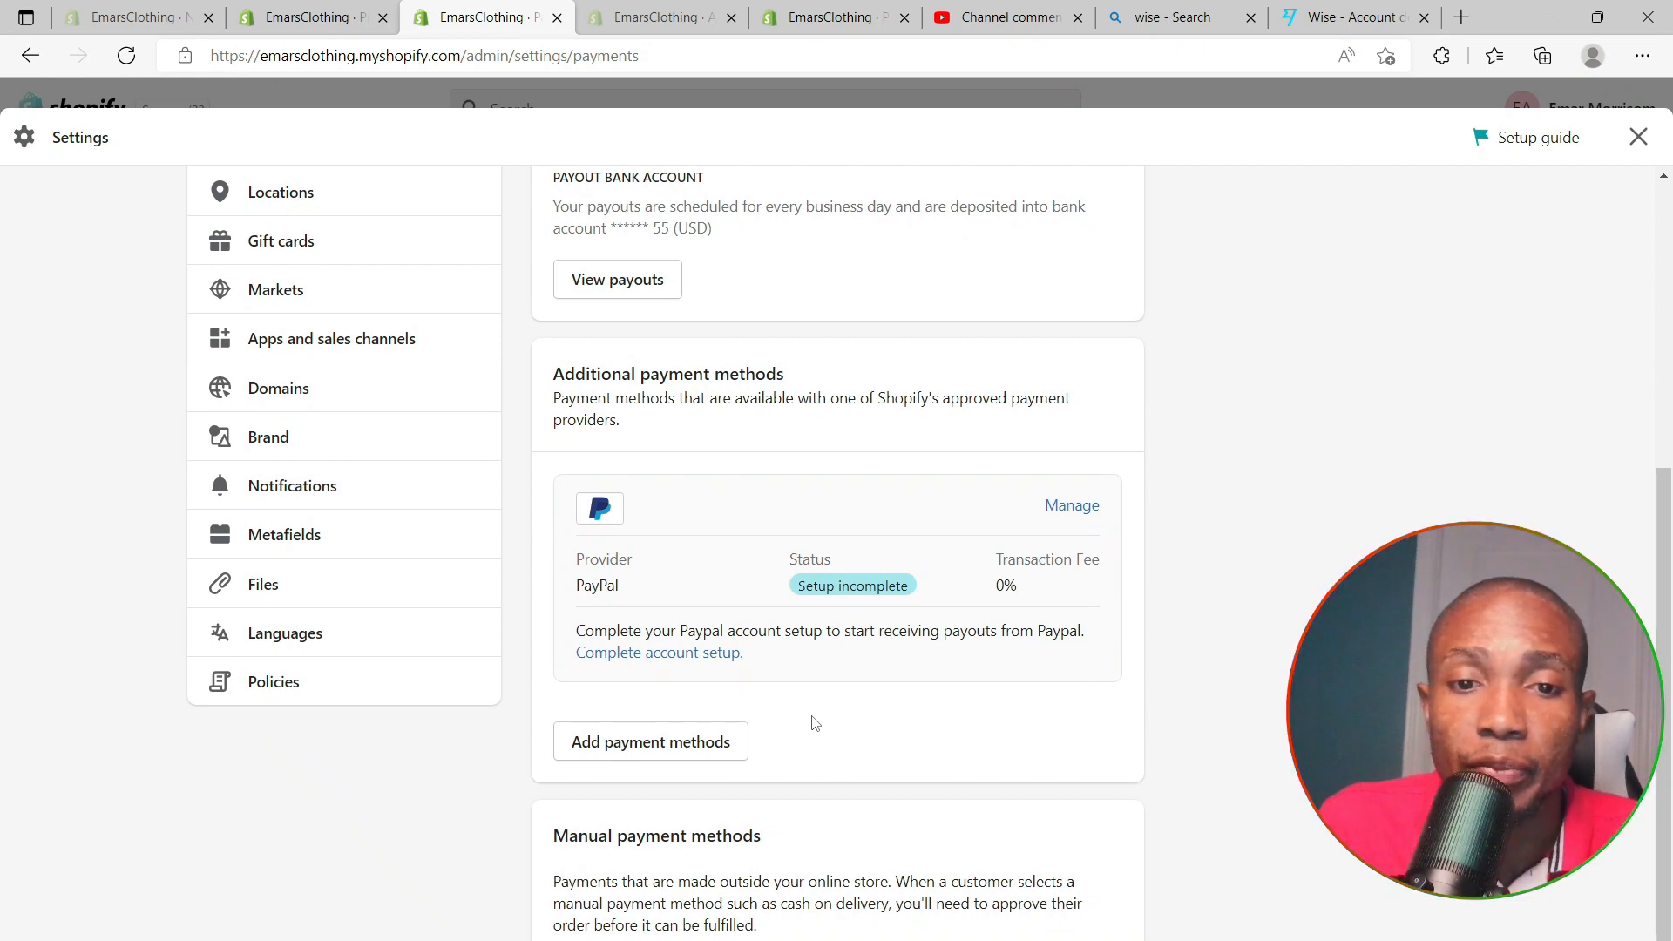
scroll(815, 724, down, 2)
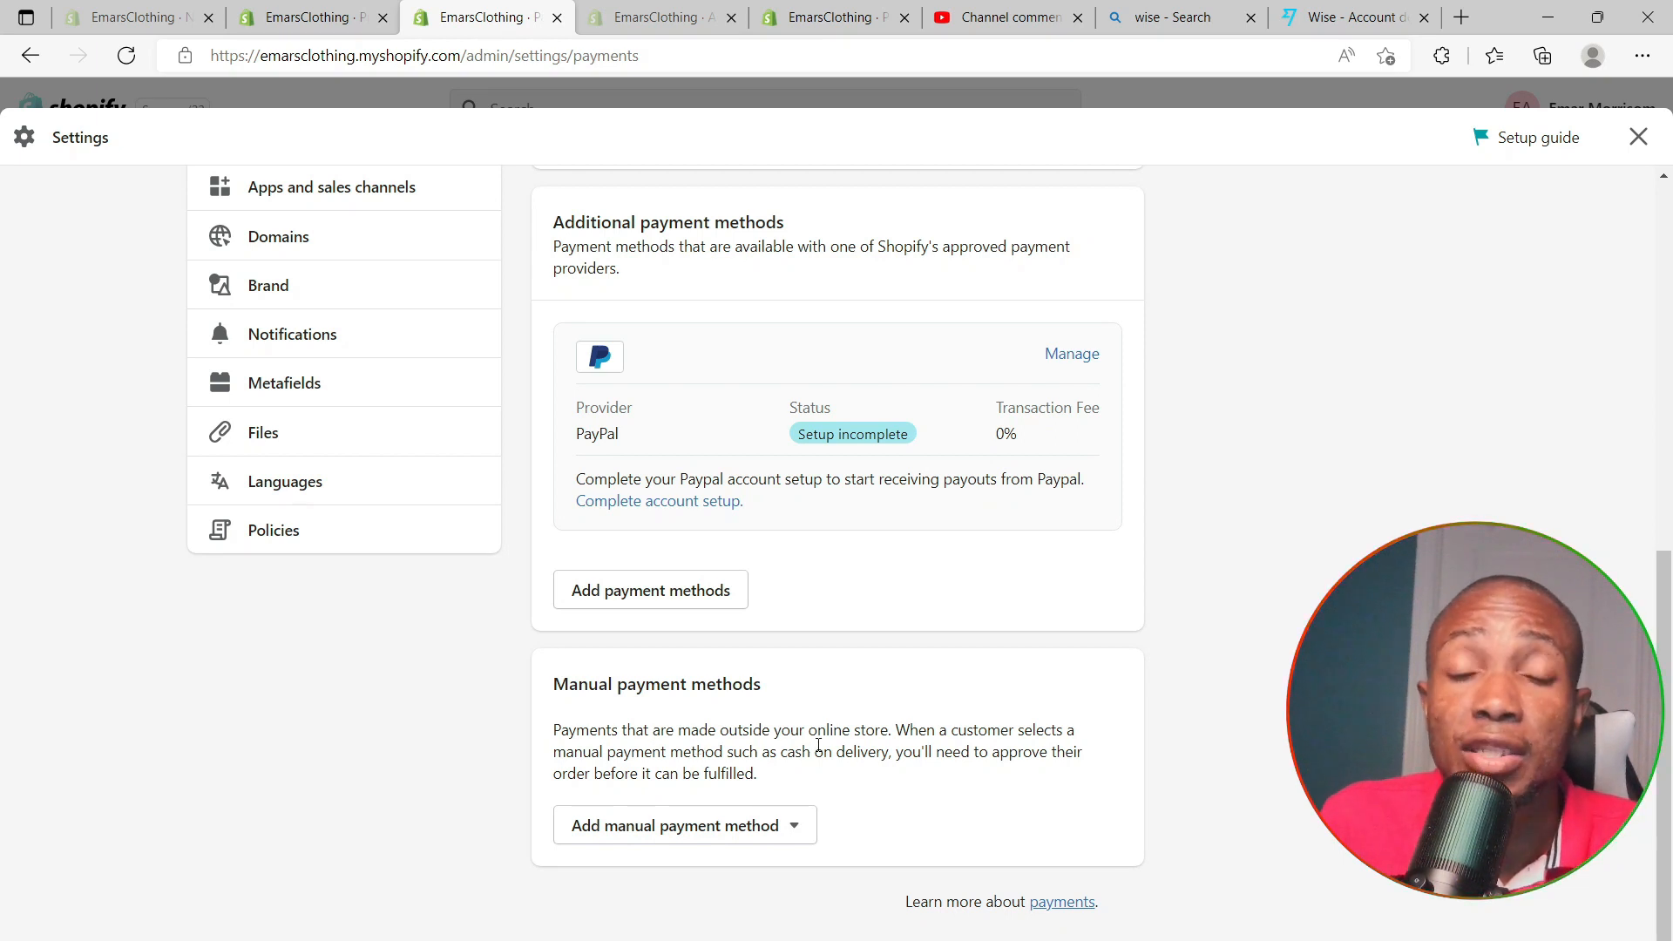
click(783, 823)
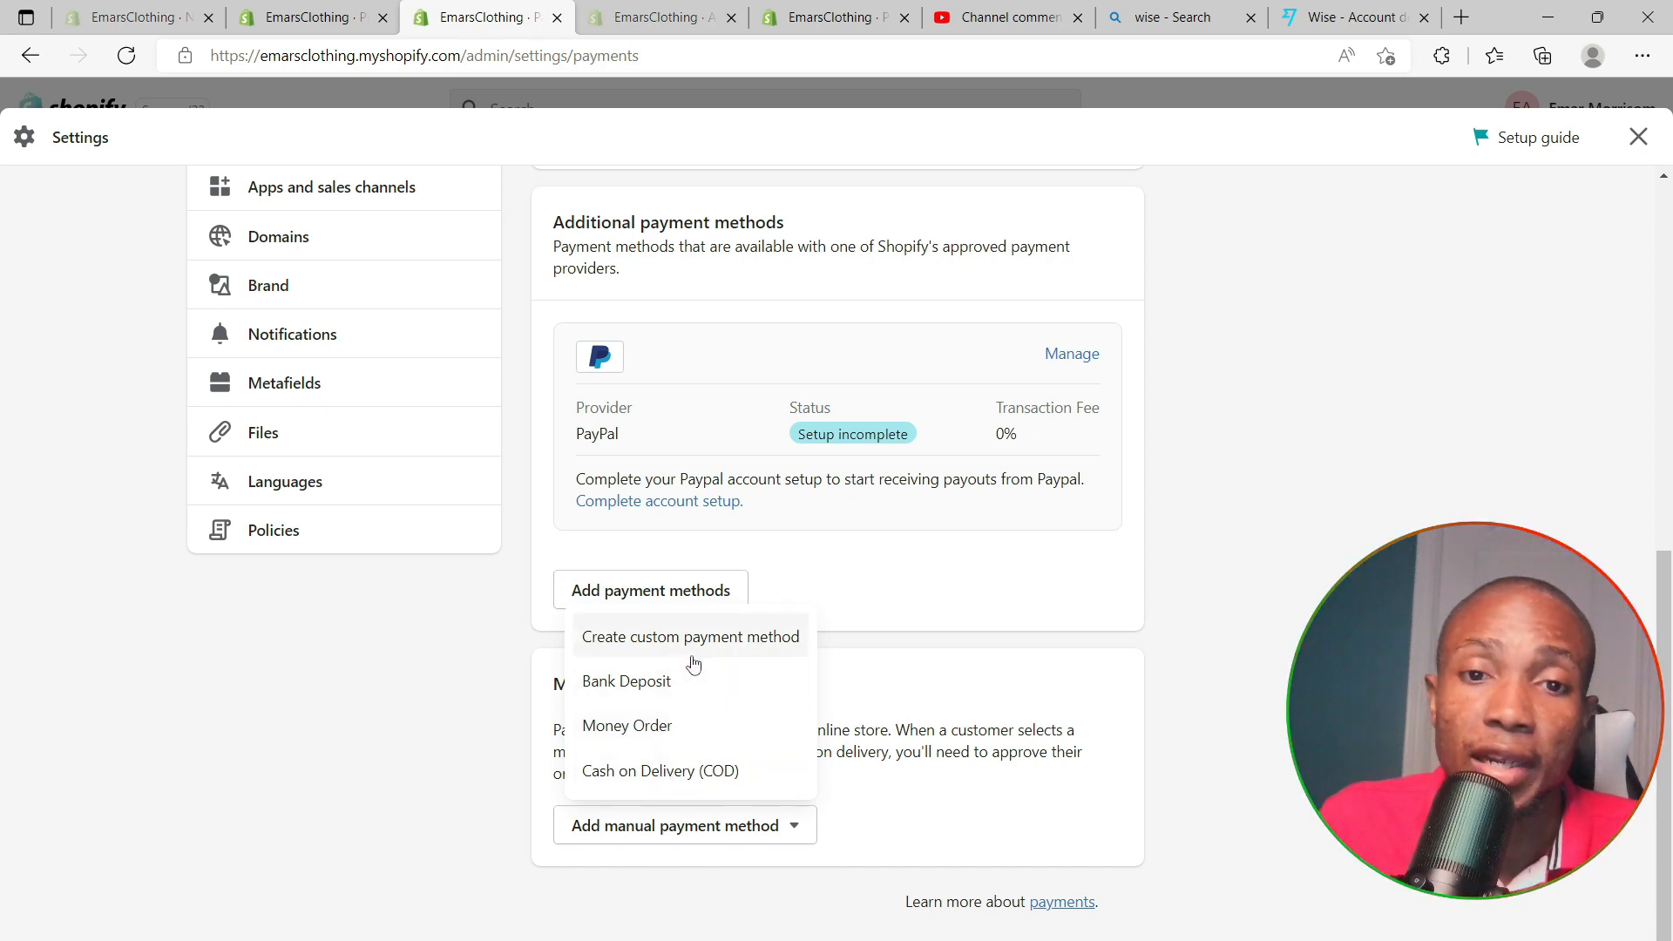
click(905, 706)
scroll(904, 721, up, 4)
scroll(903, 721, up, 2)
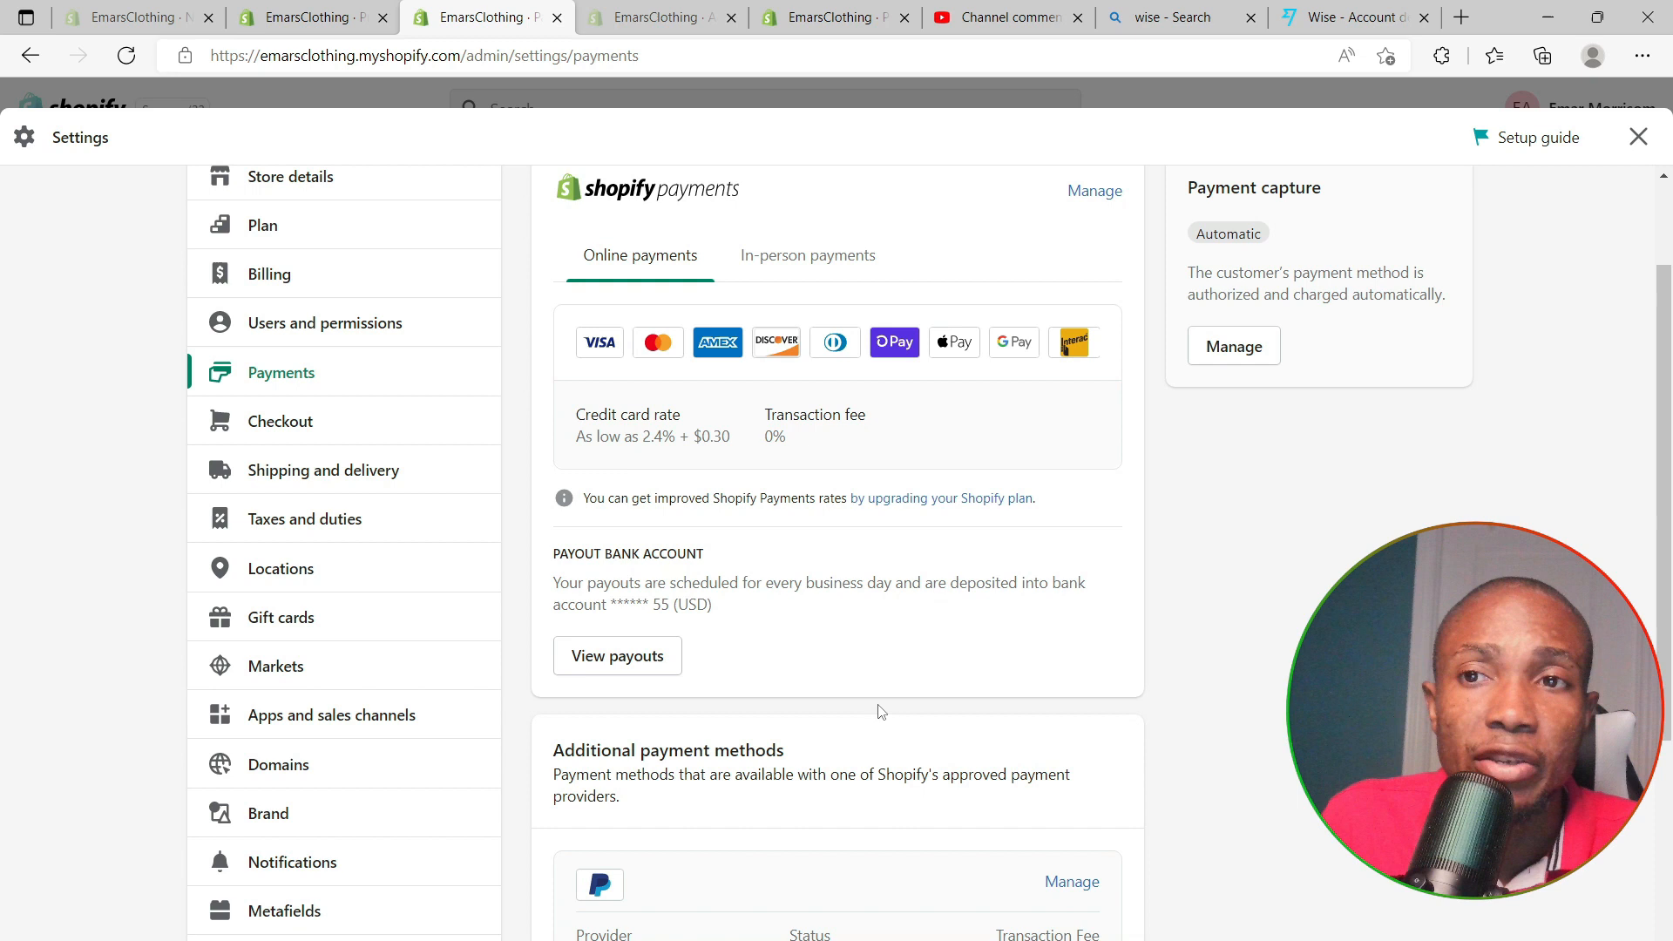
Look through the Shipping and delivery settings, from the general shipping rates down to local pickup and saved packages
click(298, 474)
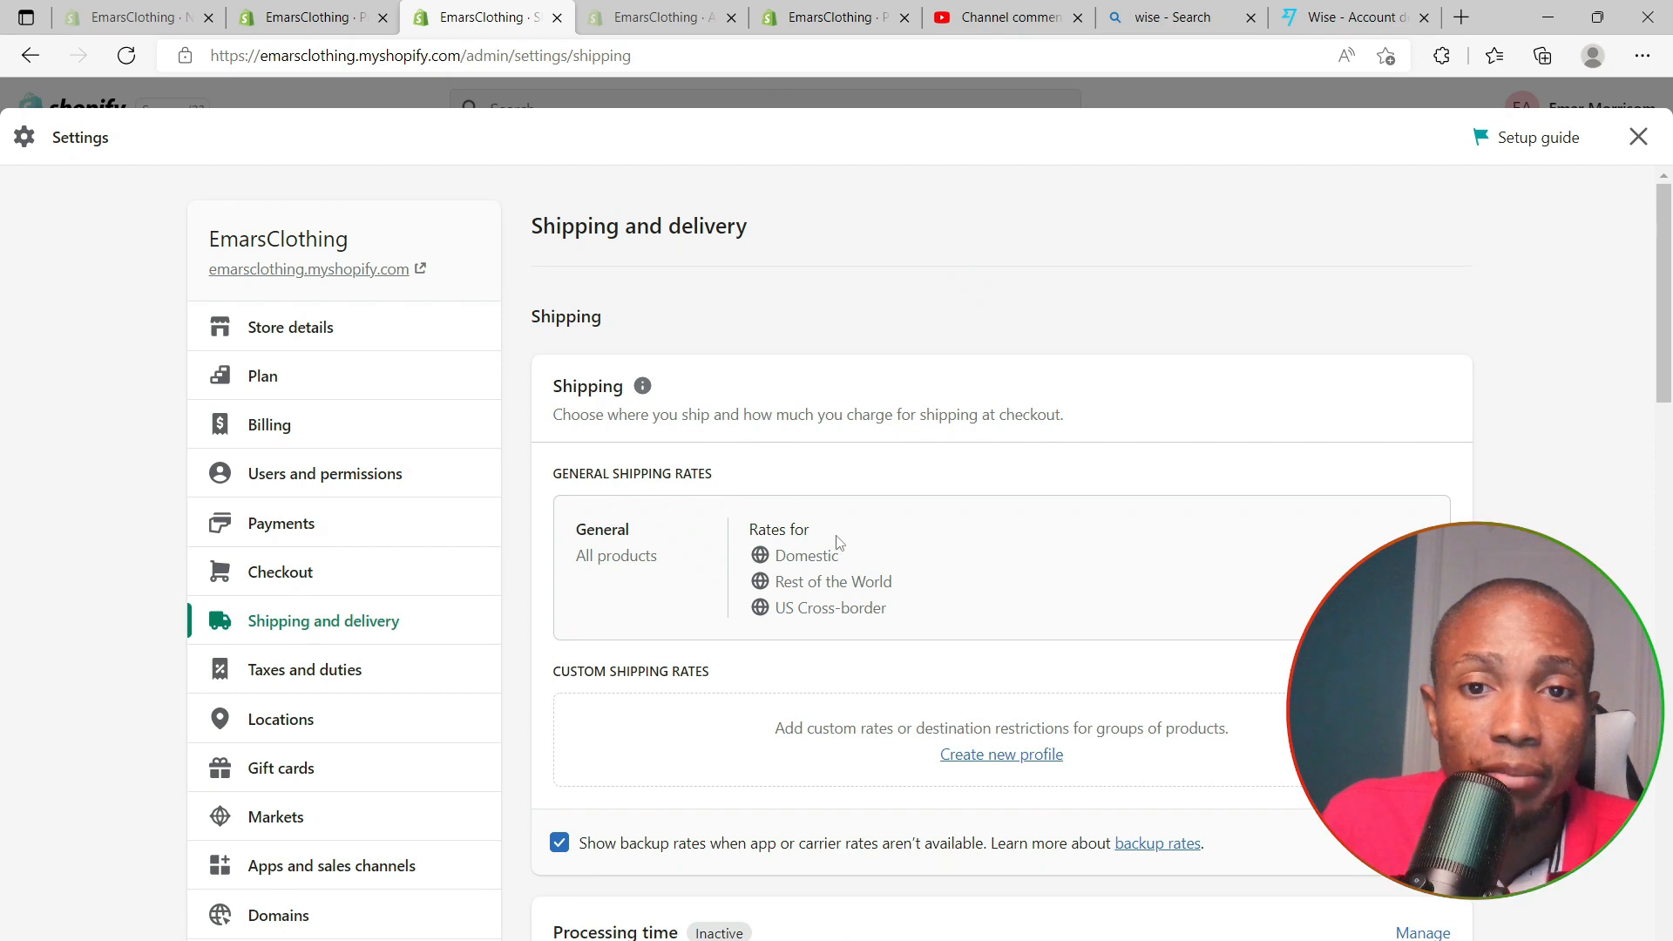
scroll(837, 542, down, 3)
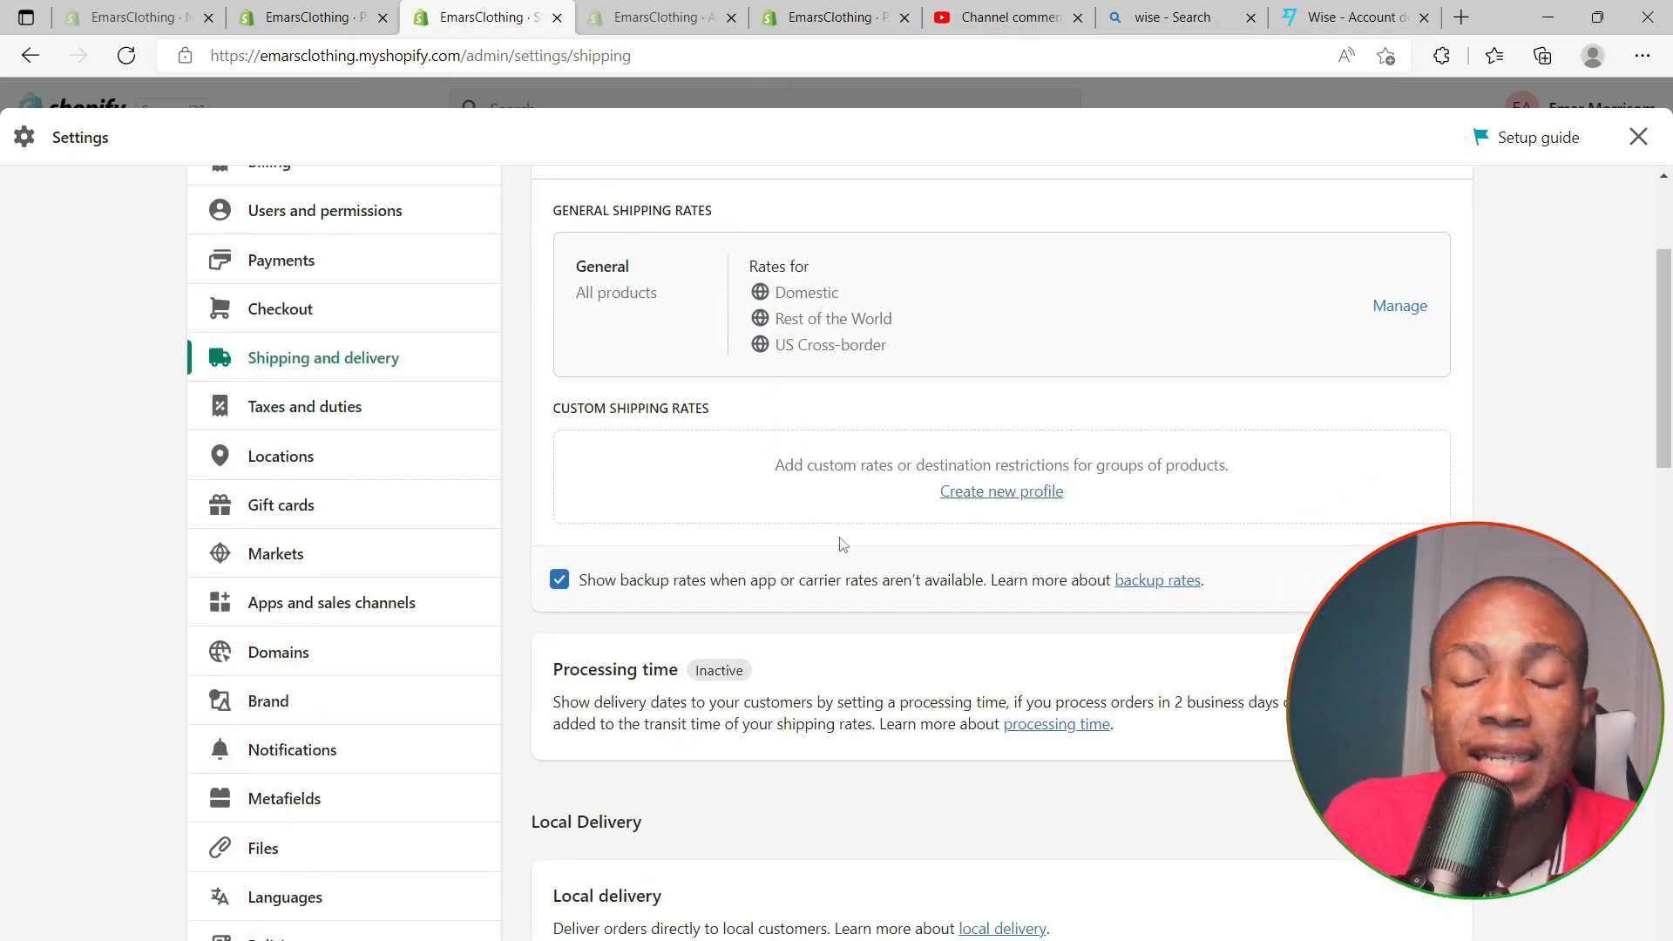
scroll(842, 544, down, 8)
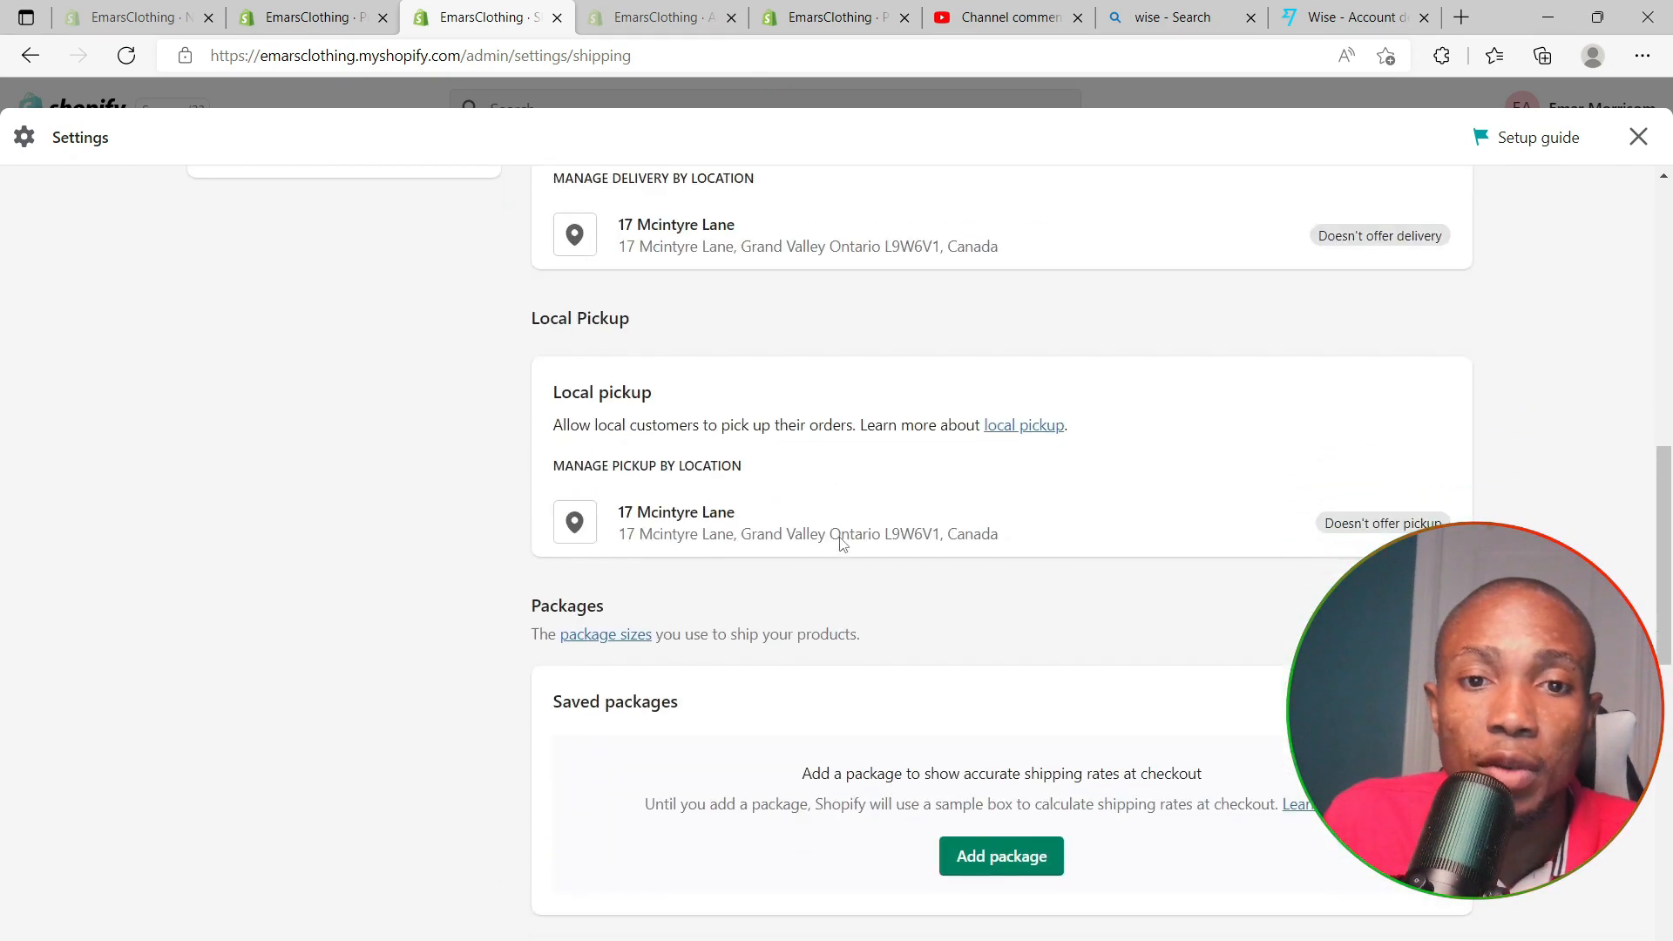
Look through the customer notification settings, covering the orders, shipping, local delivery and local pickup messages
scroll(841, 540, down, 6)
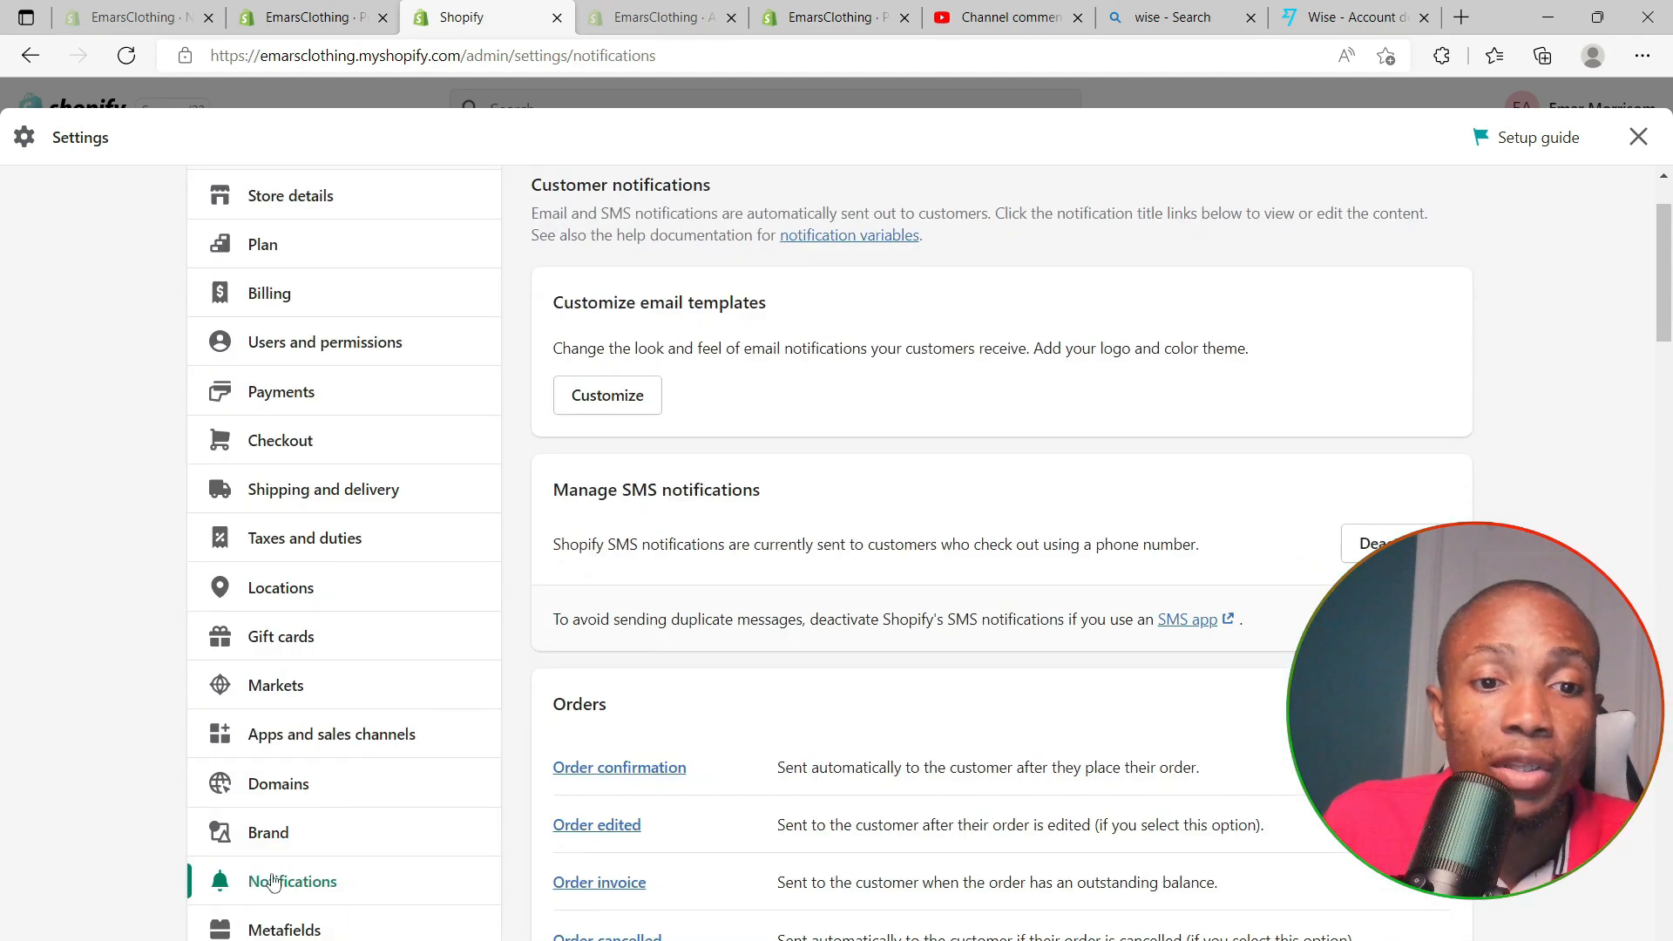
scroll(566, 767, down, 5)
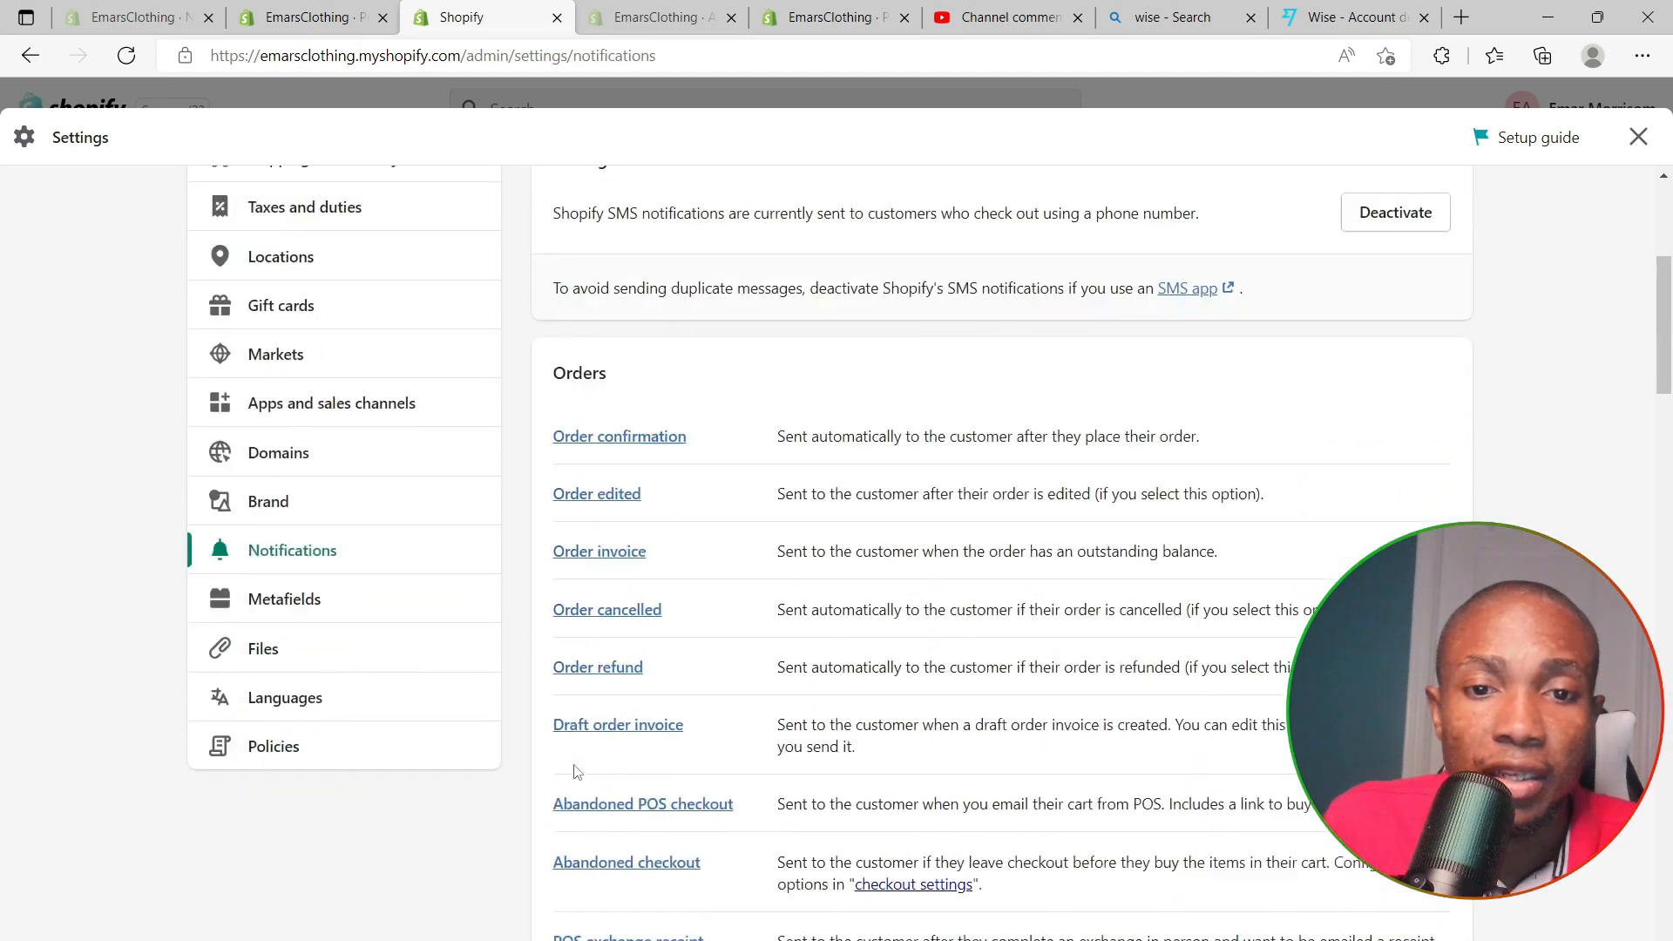
scroll(597, 749, down, 9)
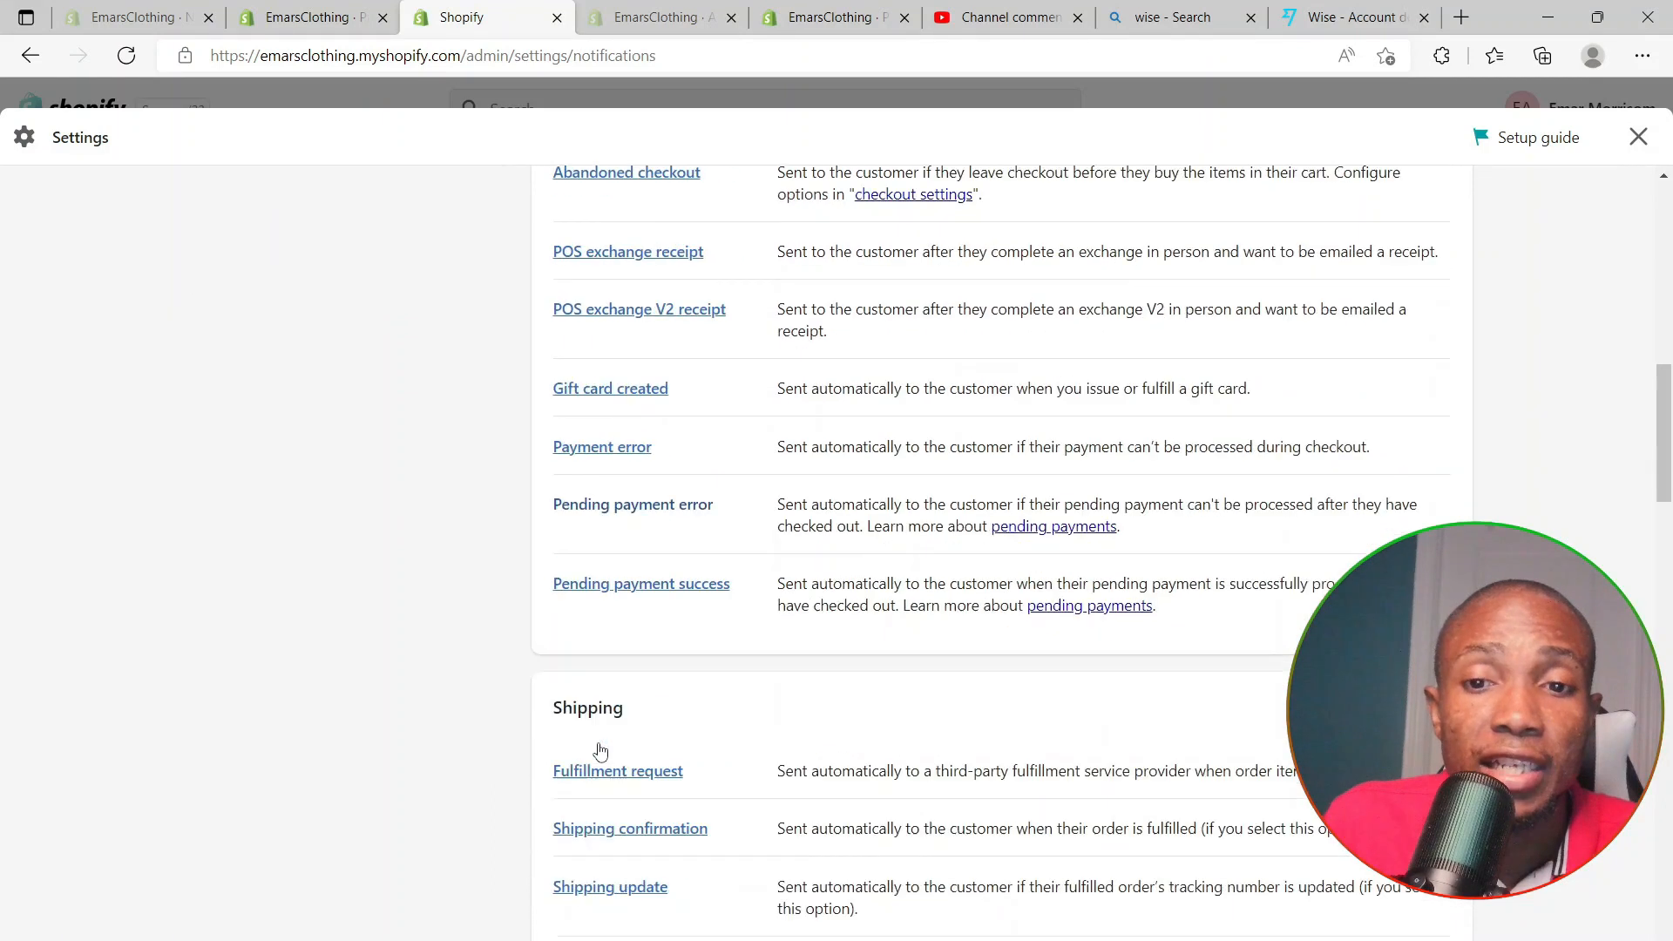
scroll(600, 750, down, 3)
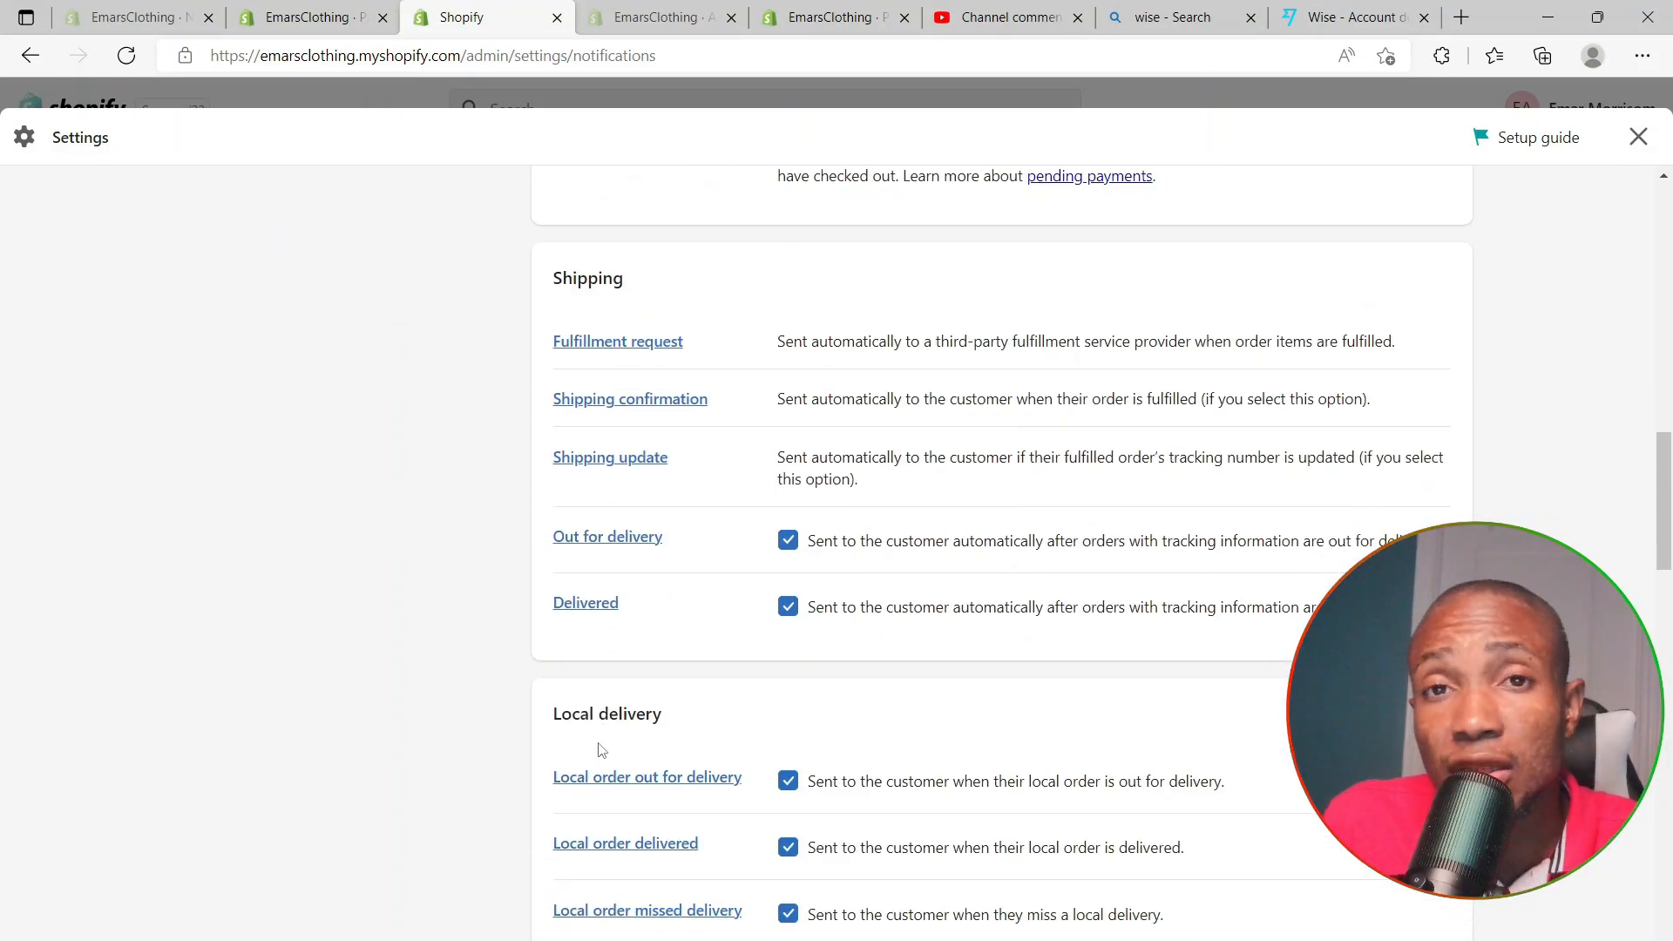
scroll(600, 750, down, 9)
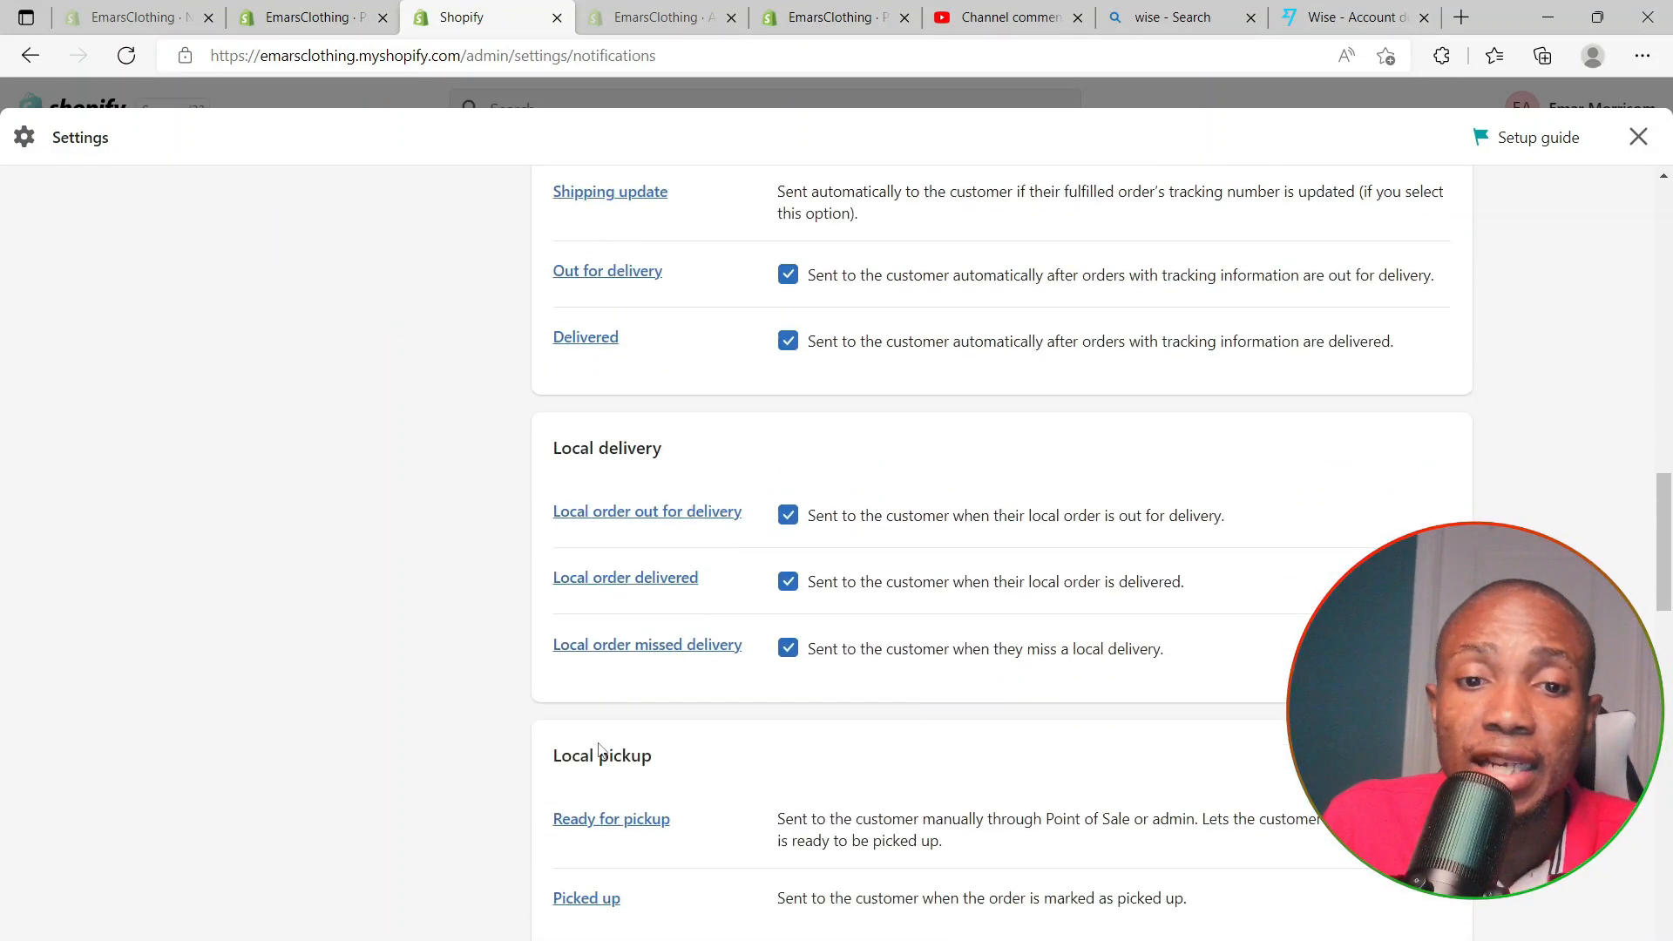
scroll(598, 746, up, 10)
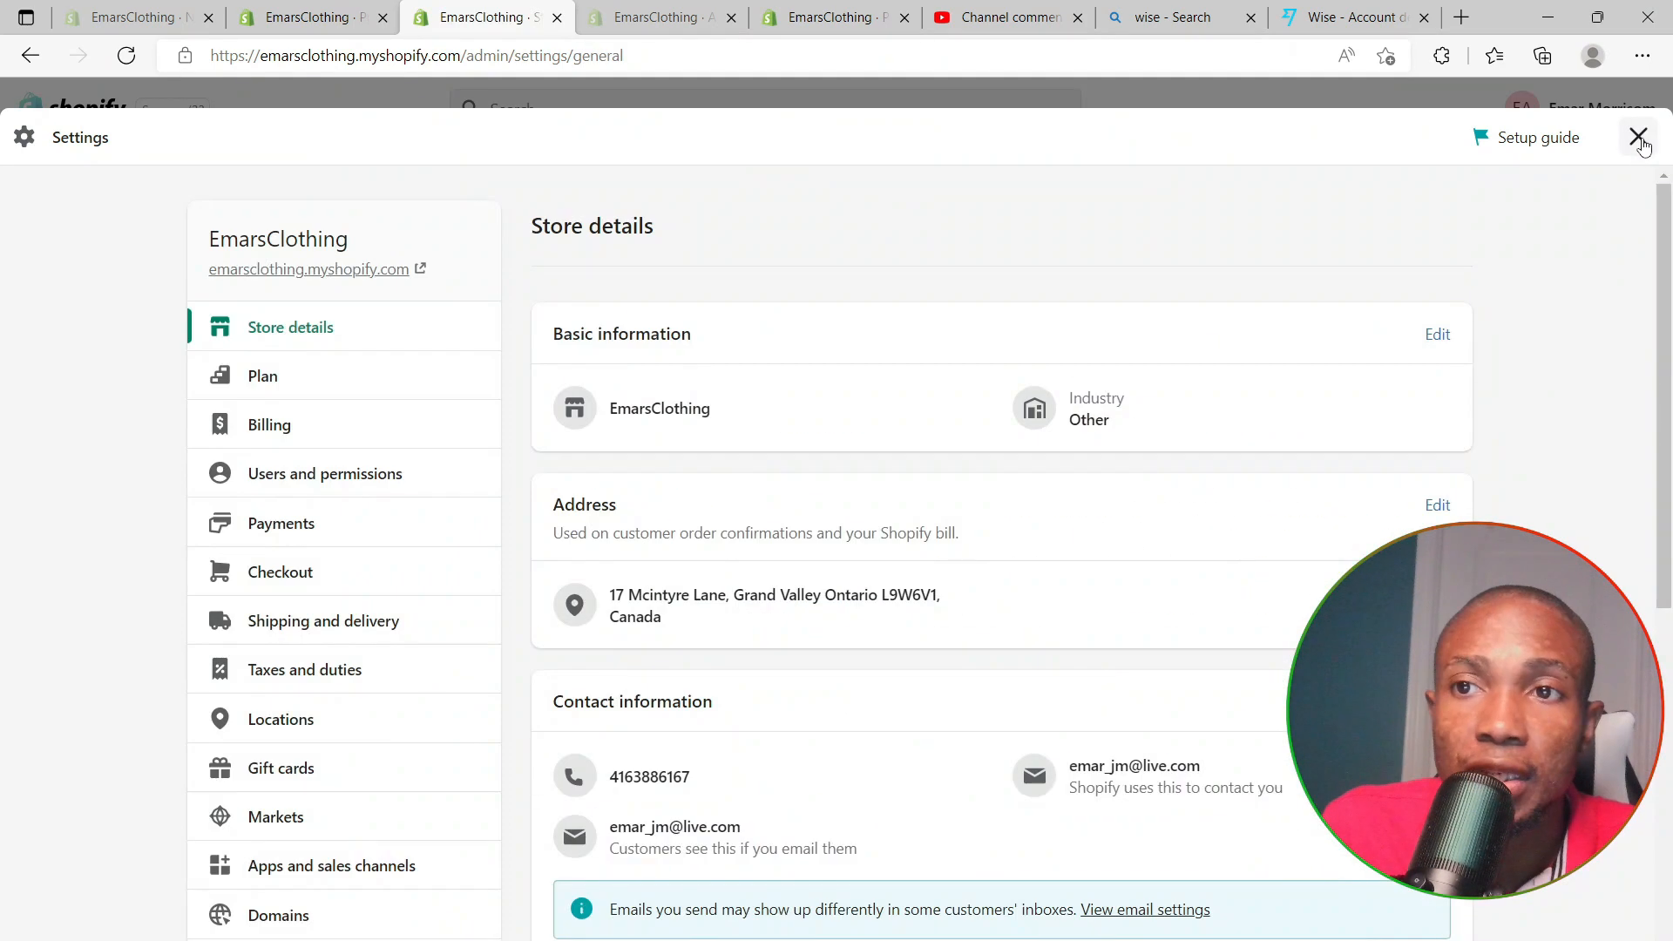
Close the store settings, go back to the Cart page in the Dawn theme editor, and view the top of its preview
click(1634, 137)
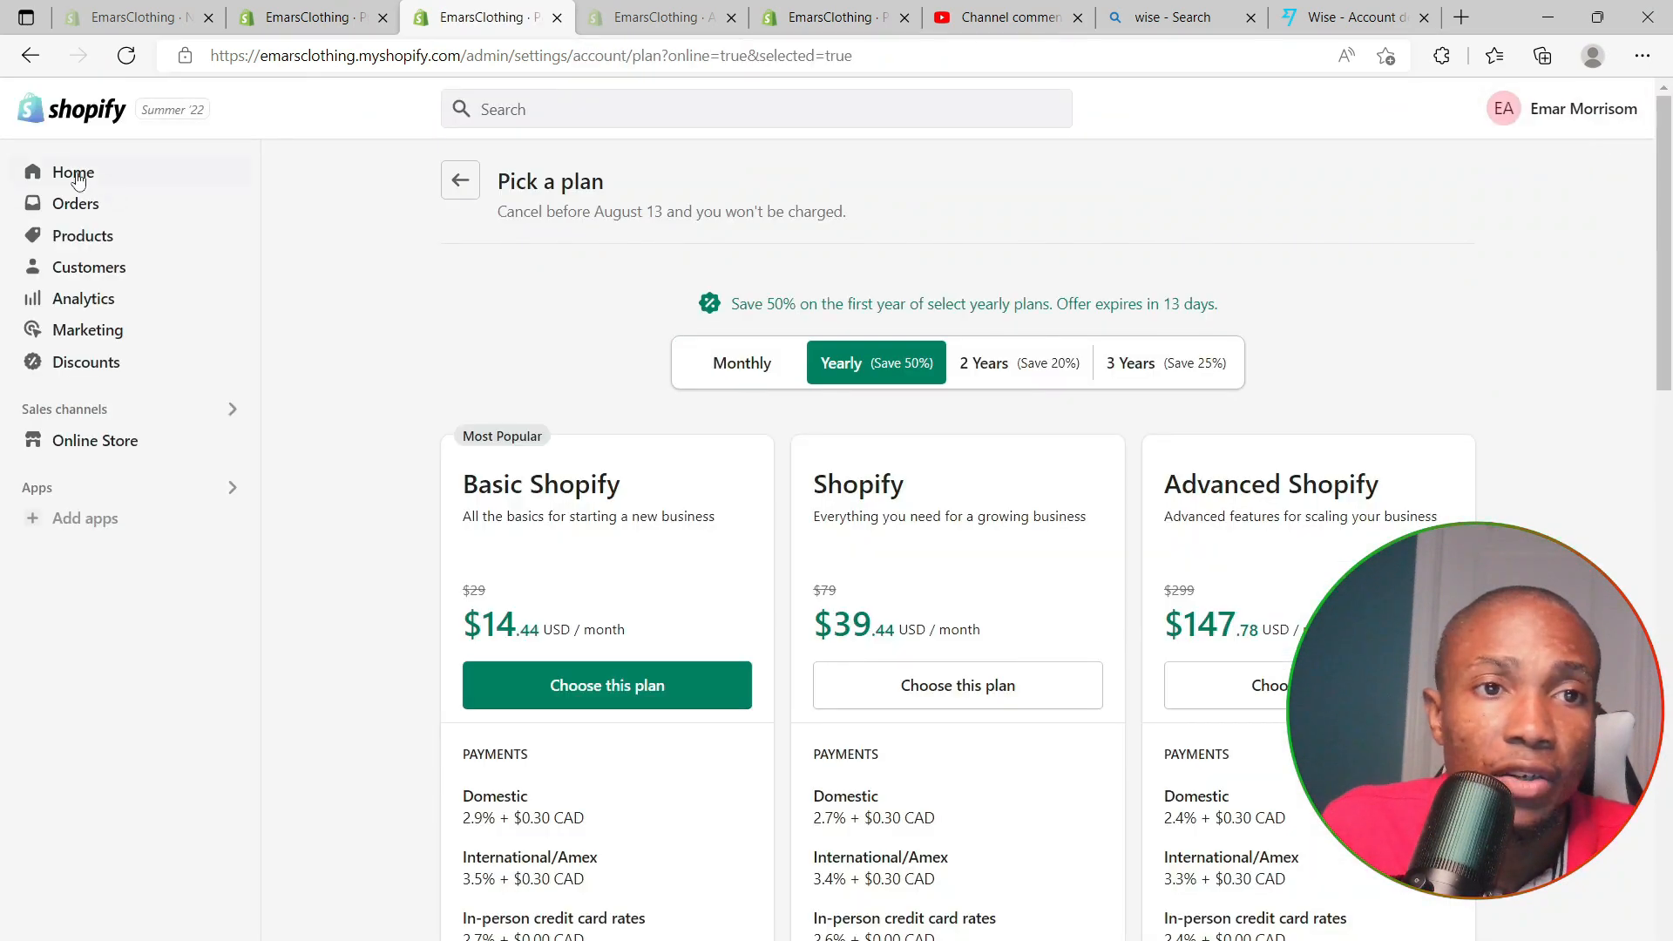
click(77, 176)
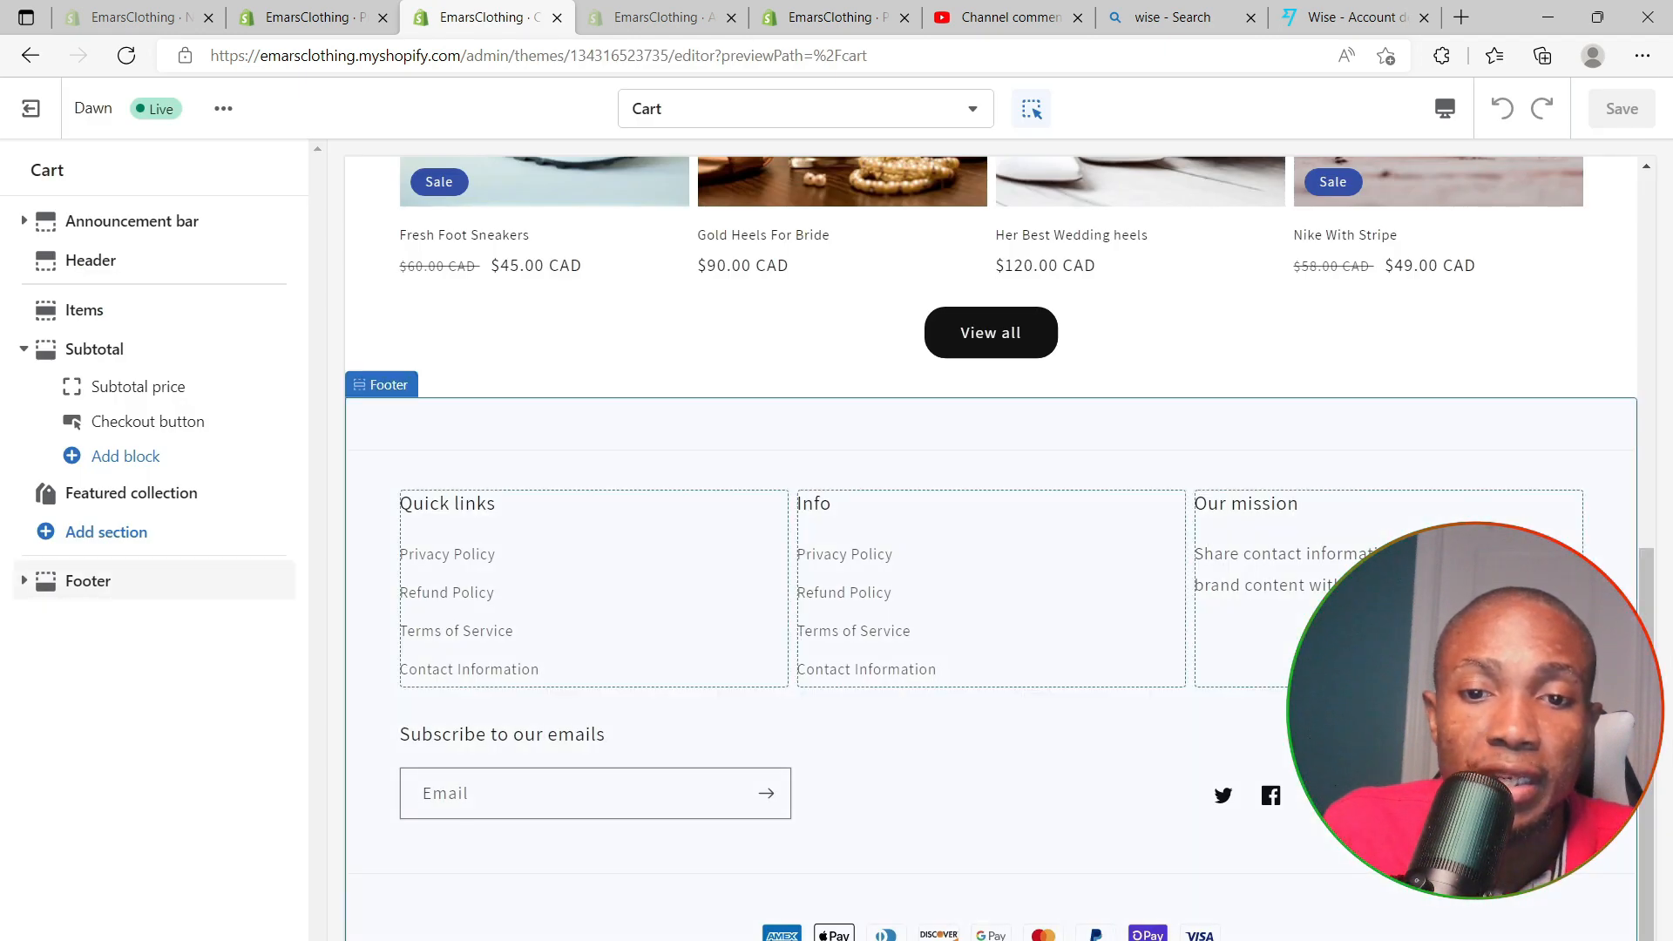
scroll(990, 549, up, 10)
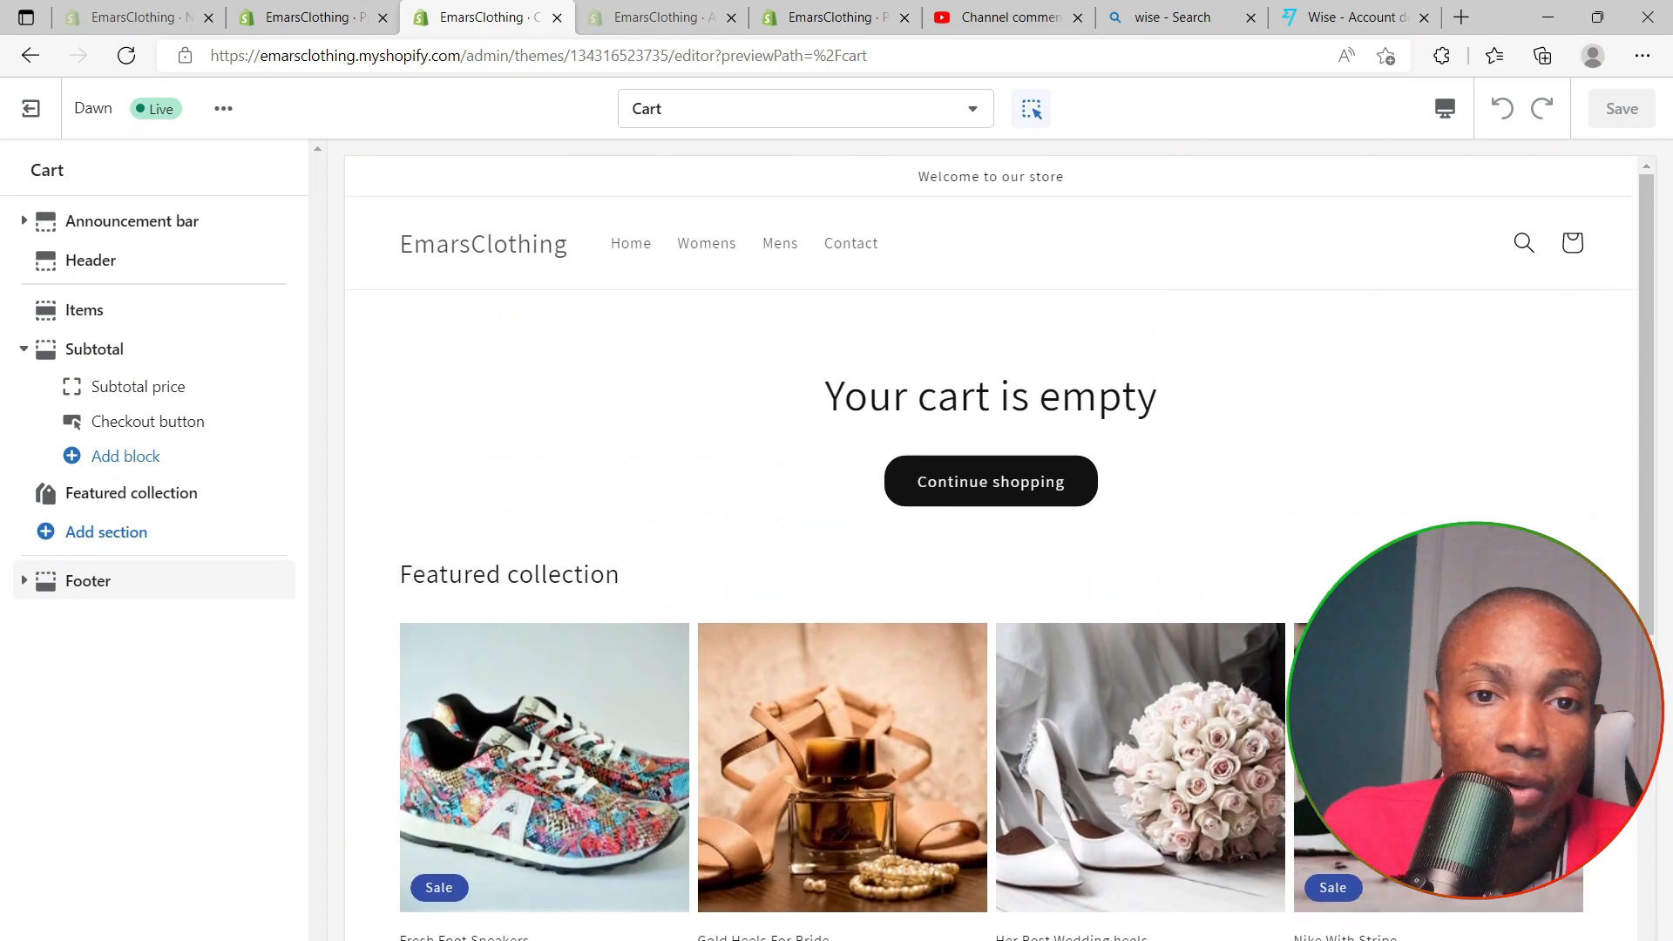
Continue shopping from the empty cart in the store preview and open the Fresh Foot Sneakers product page
click(964, 495)
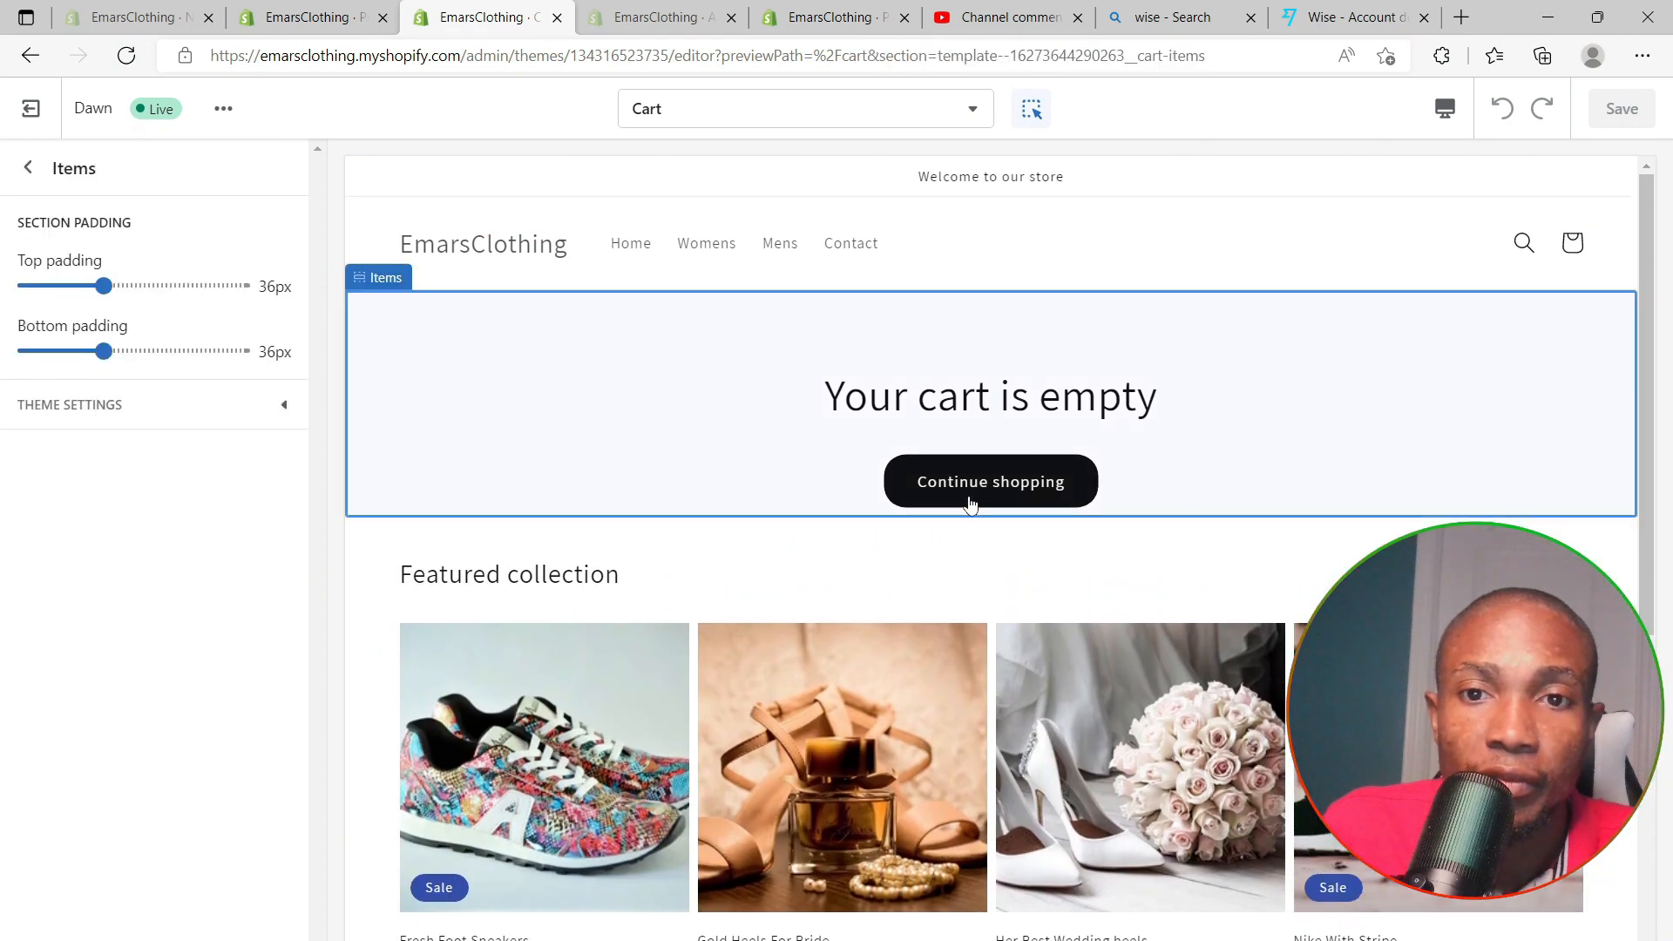
click(967, 501)
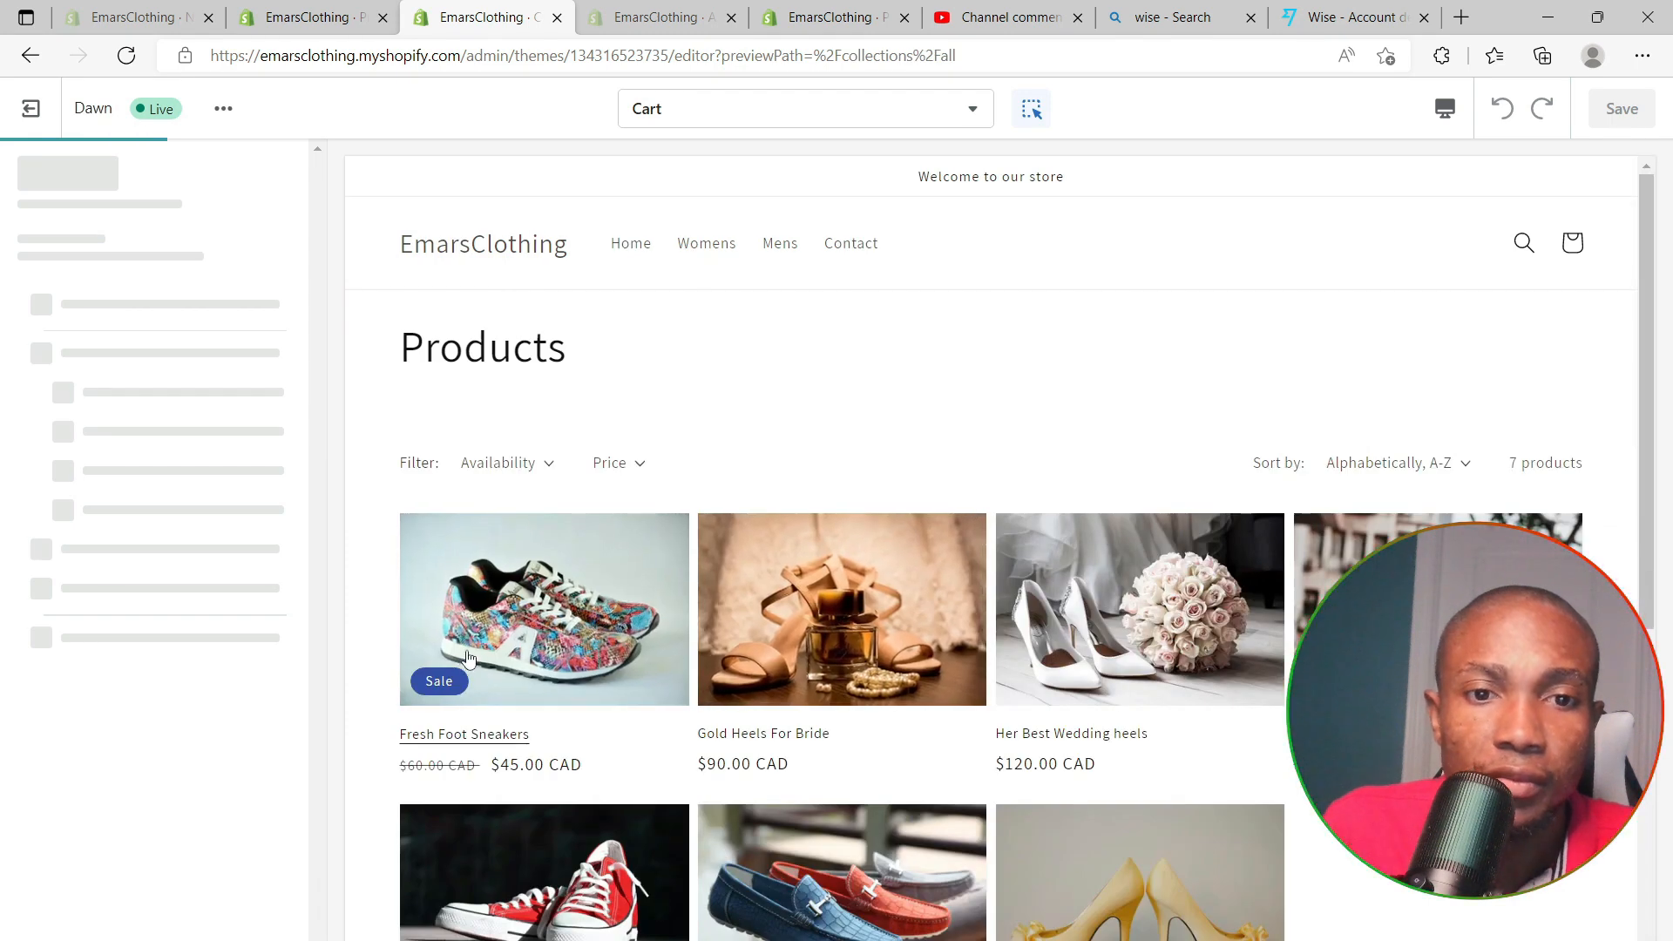
click(468, 658)
scroll(1051, 616, down, 5)
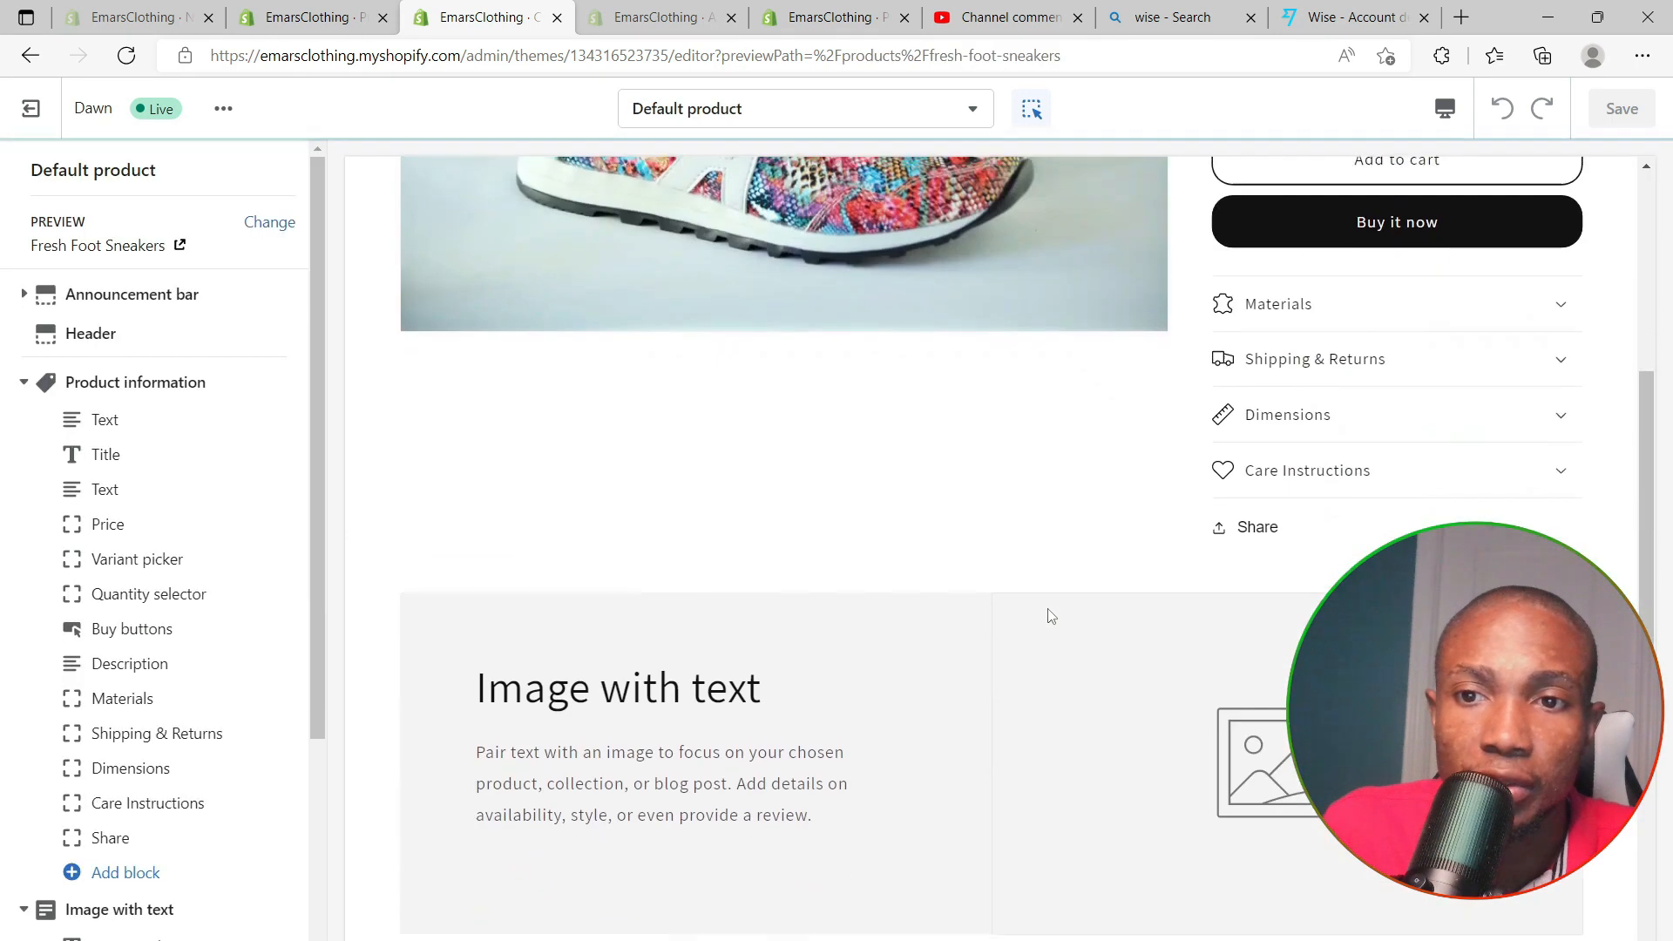
Take the sneakers through immediate checkout with Standard shipping up to the payment stage, and look through its payment and billing options
scroll(1051, 616, up, 3)
click(1353, 492)
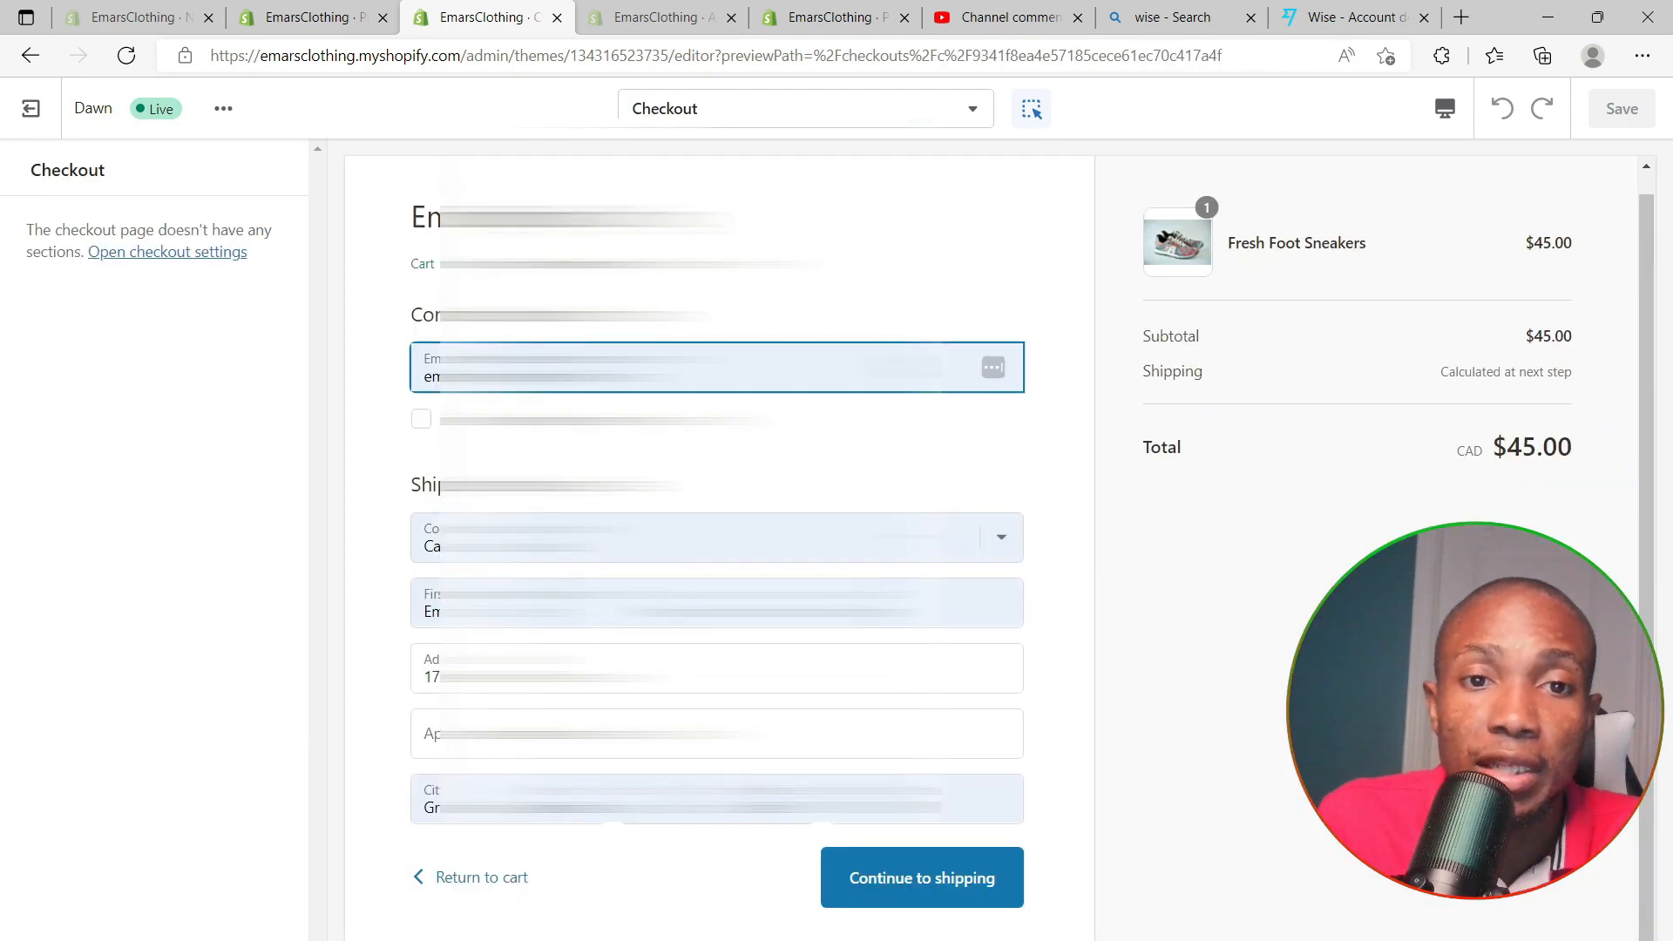
click(907, 885)
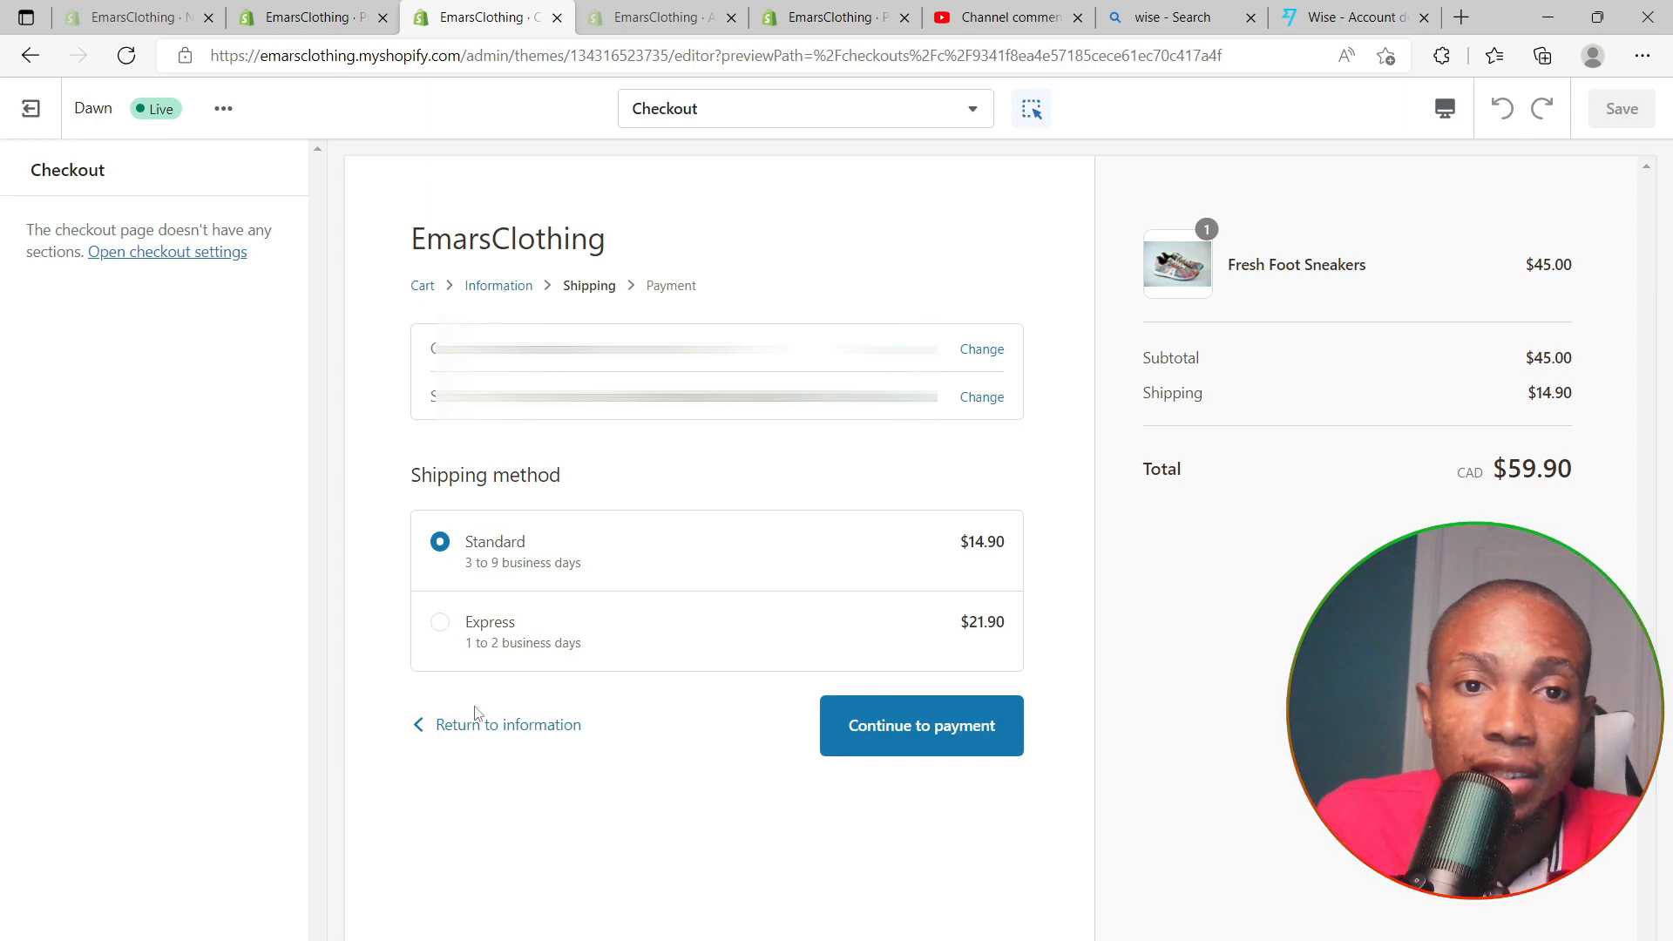
click(925, 725)
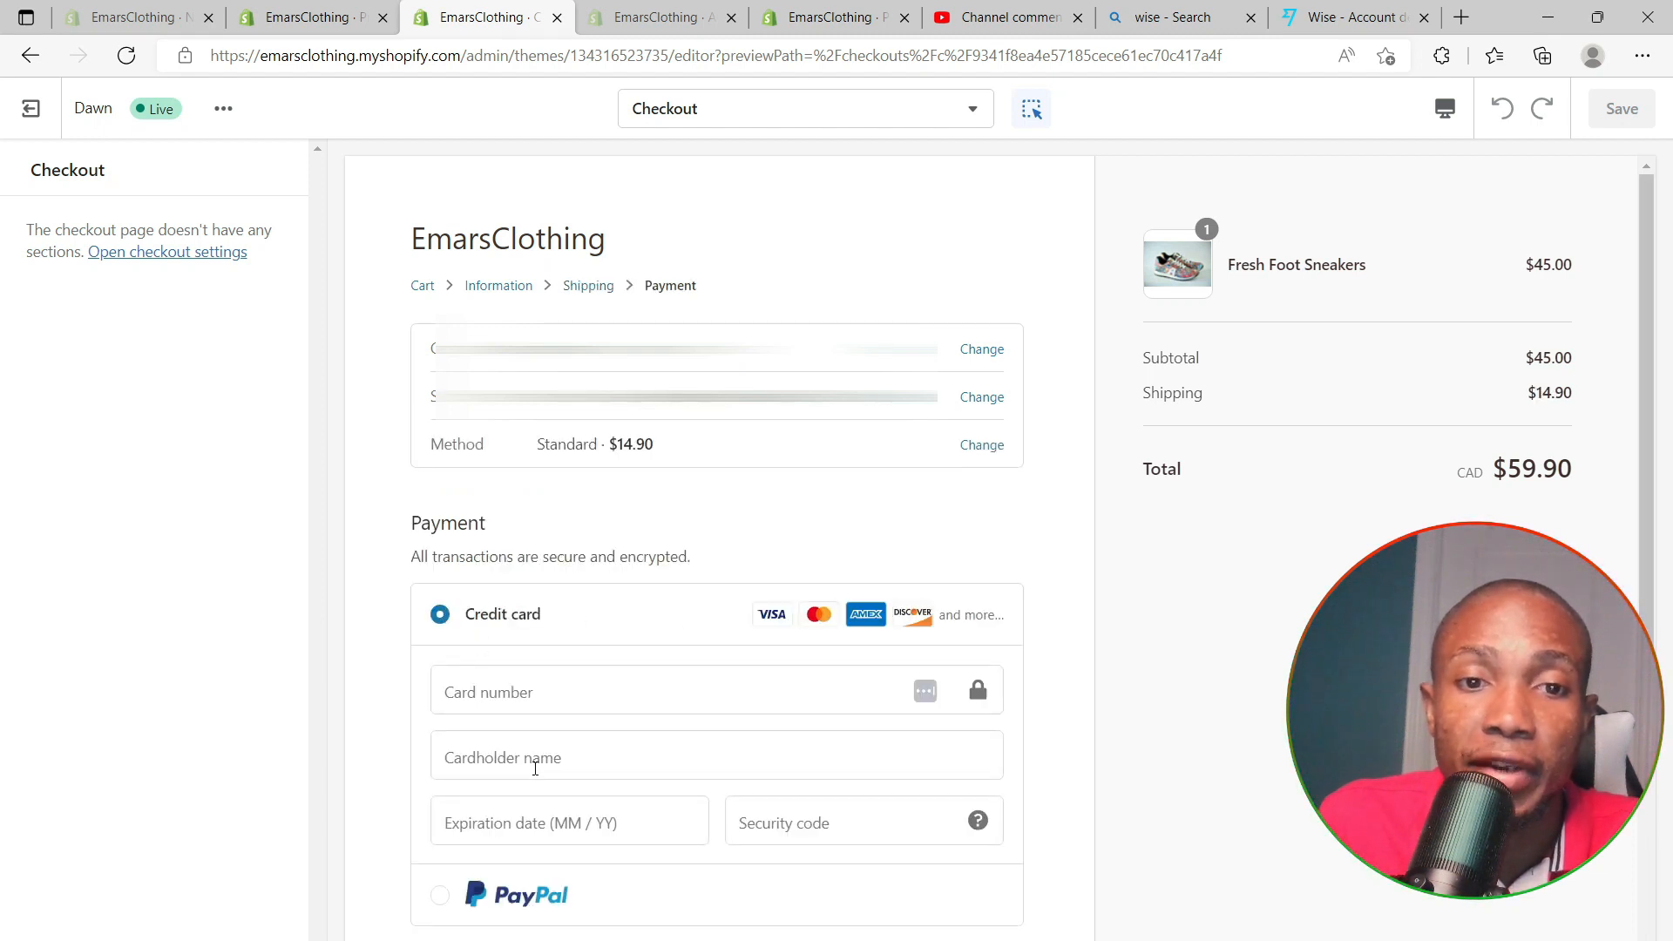
scroll(535, 767, down, 5)
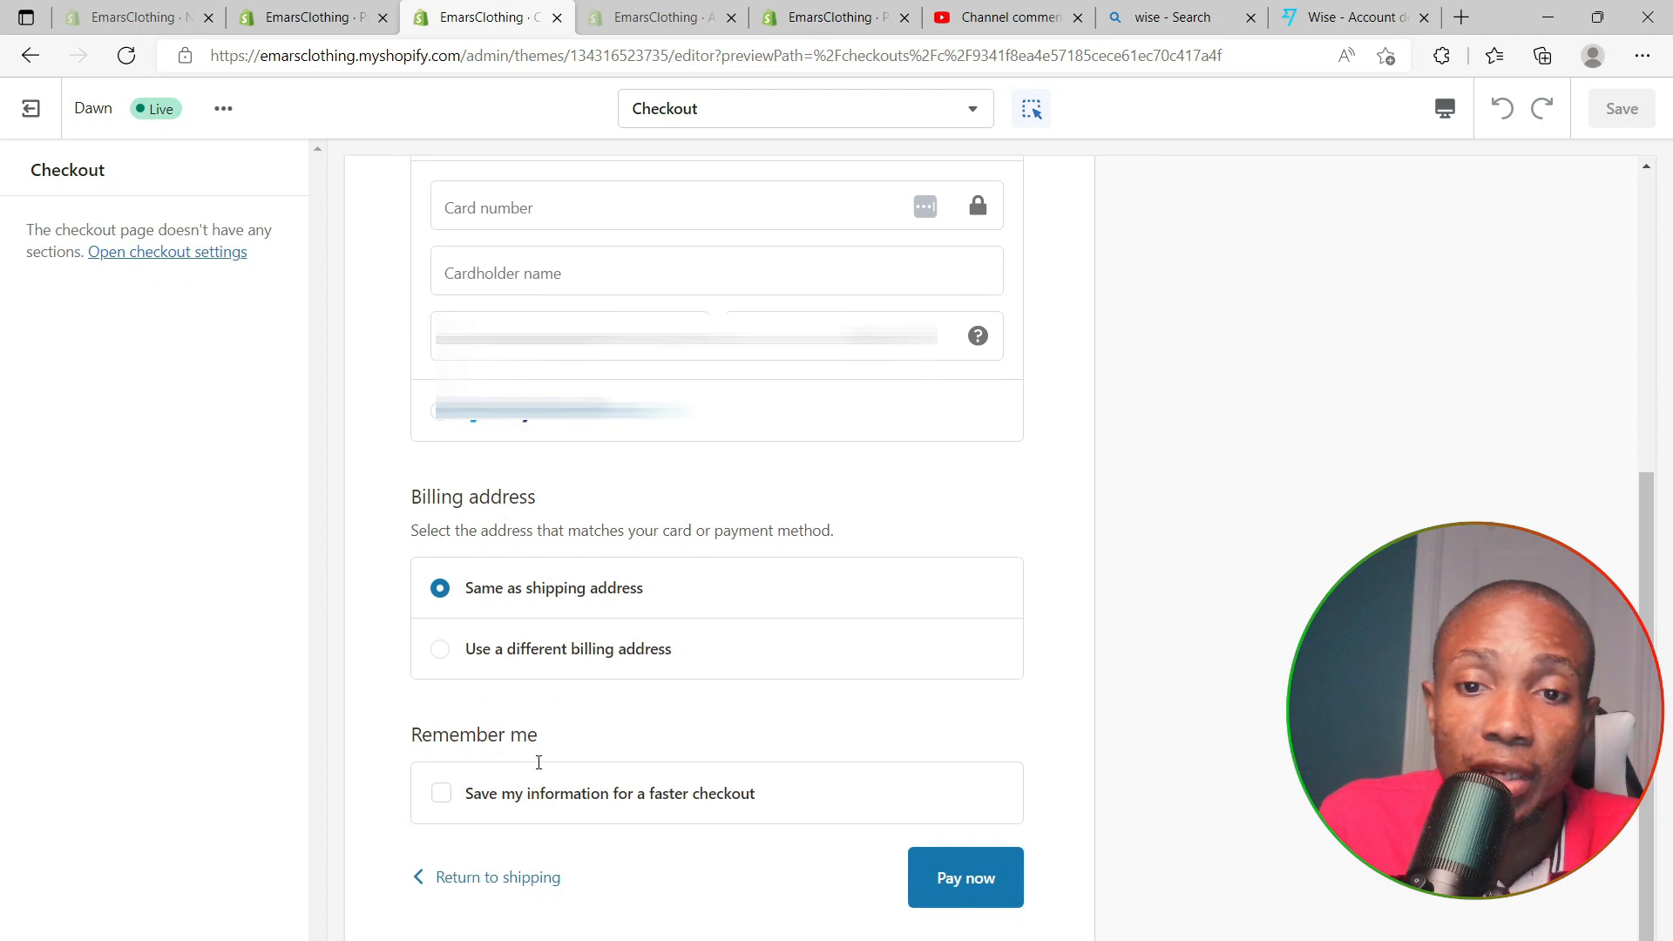
scroll(540, 768, up, 5)
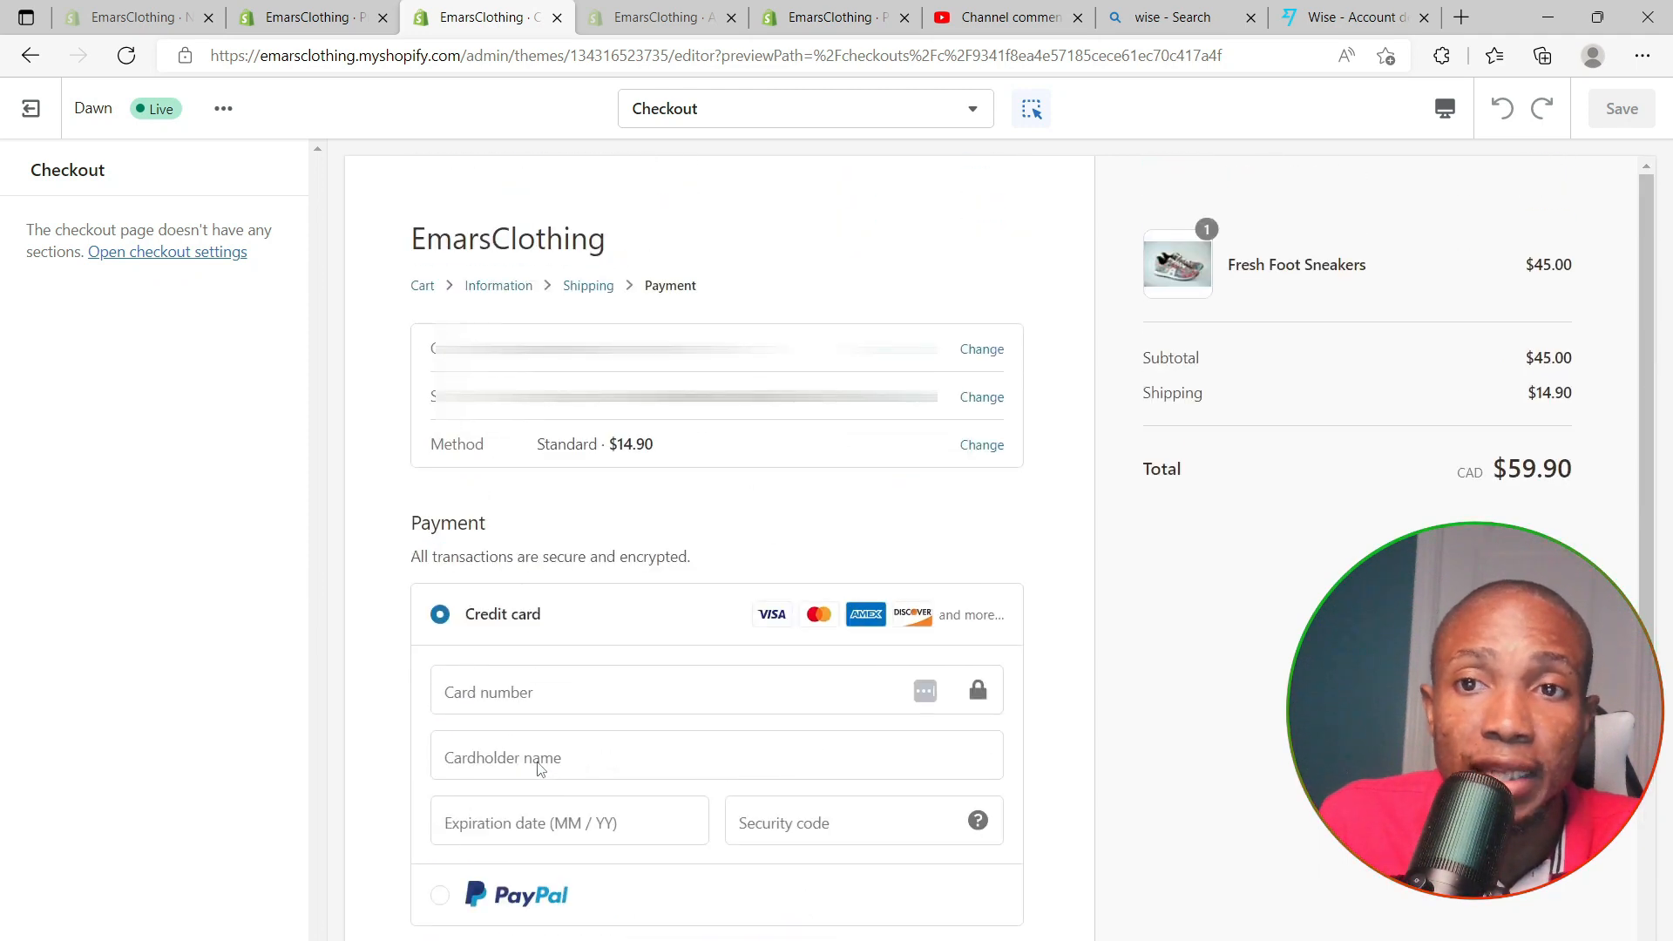